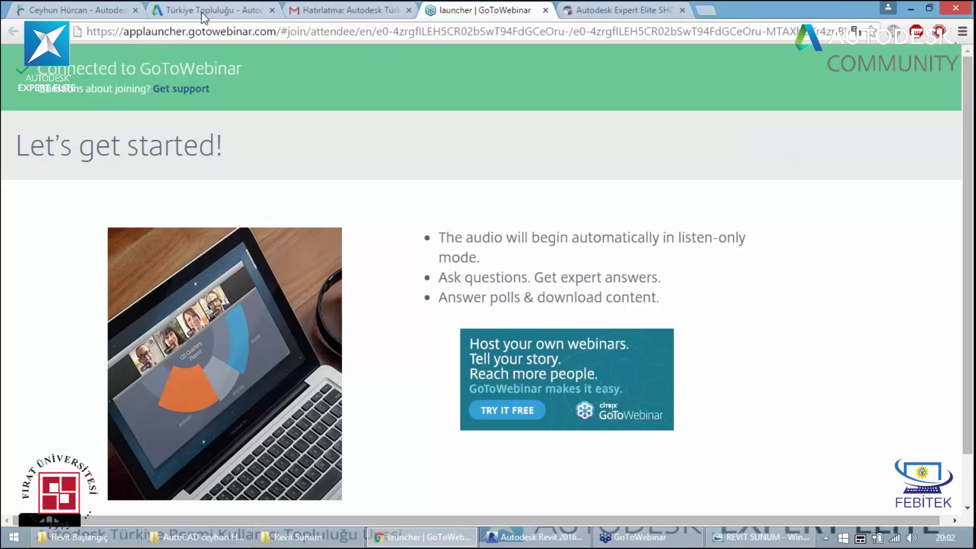
# From the Türkiye Topluluğu blog, open the 'Autodesk Türkiye - Forumlar' post in a new tab
pyautogui.click(201, 12)
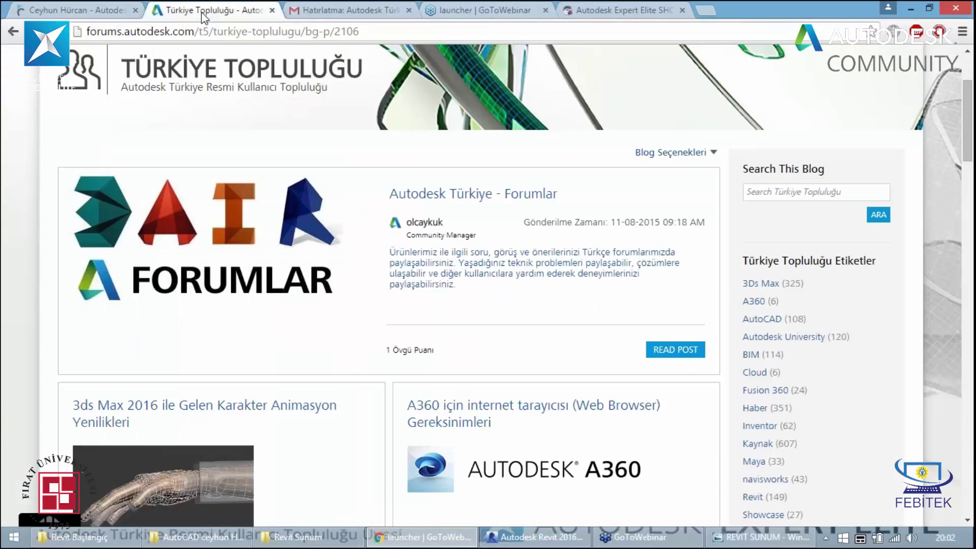
pyautogui.scroll(3, 28, 243)
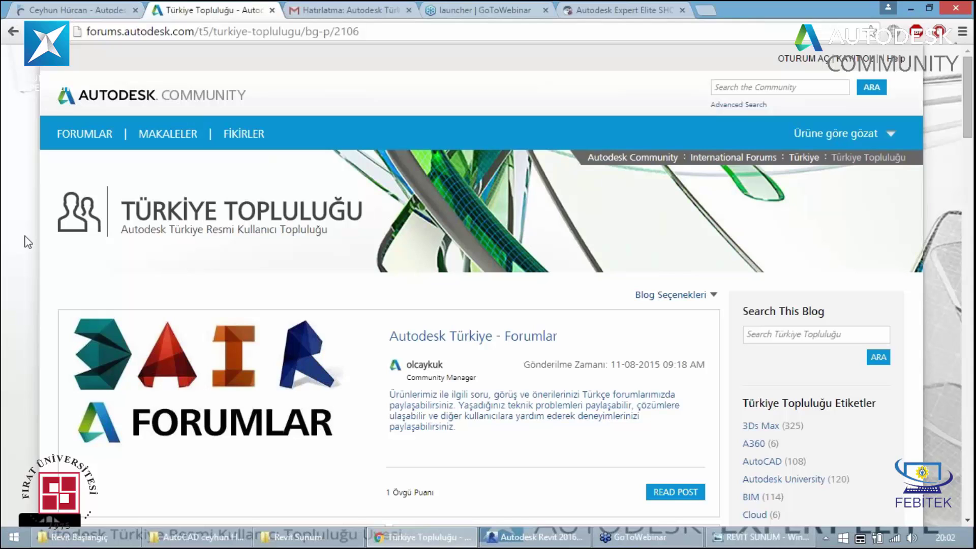
pyautogui.rightClick(456, 337)
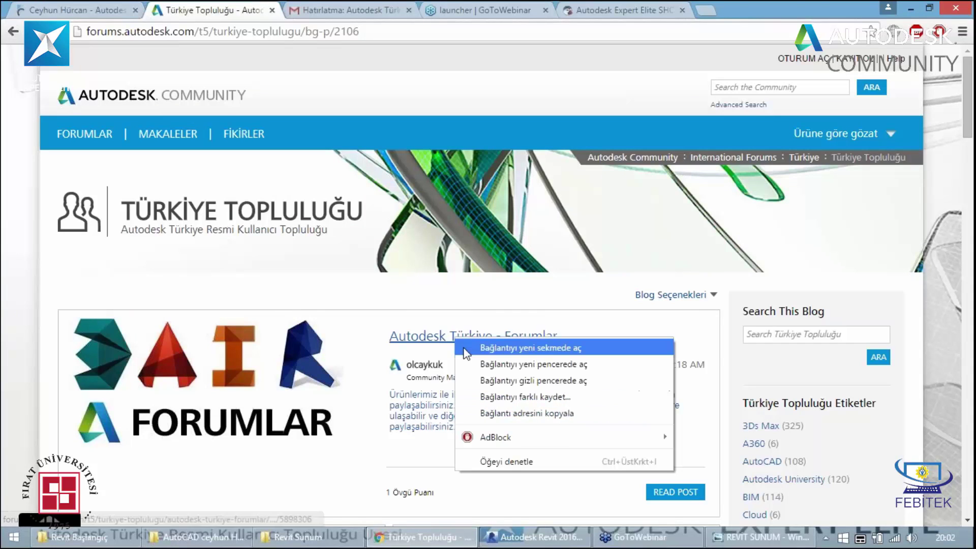
pyautogui.click(531, 348)
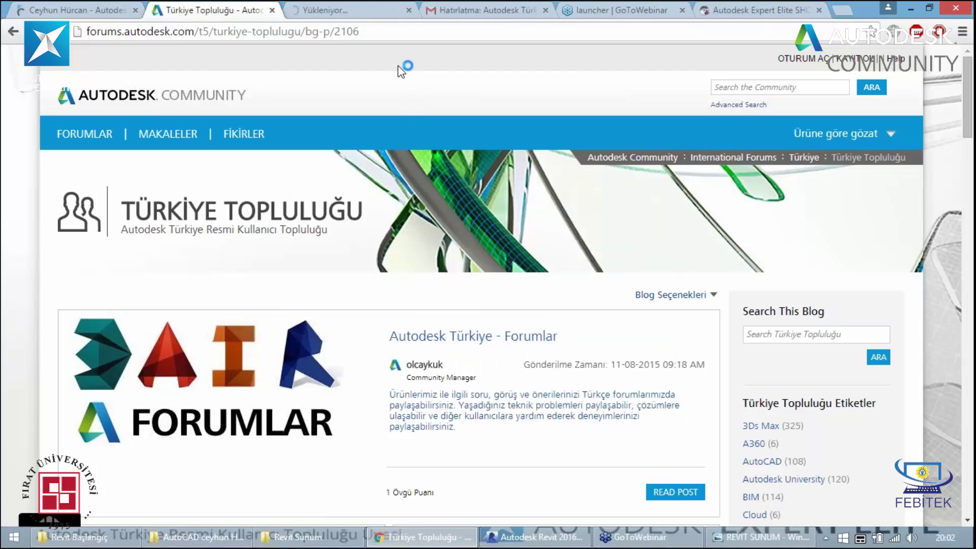
# Switch to the new Forumlar tab and scroll down to its numbered list of product forums
pyautogui.click(355, 11)
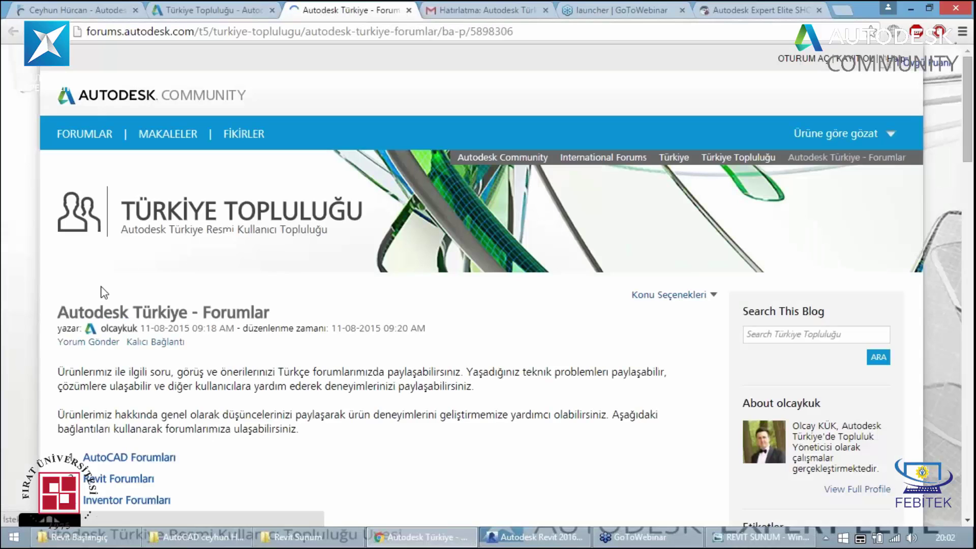
pyautogui.scroll(-3, 105, 331)
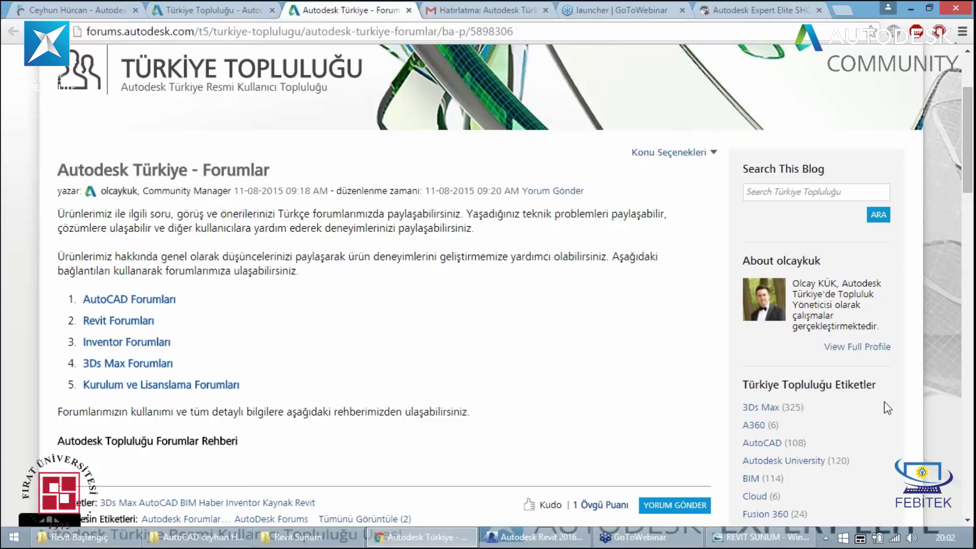
pyautogui.scroll(-1, 887, 408)
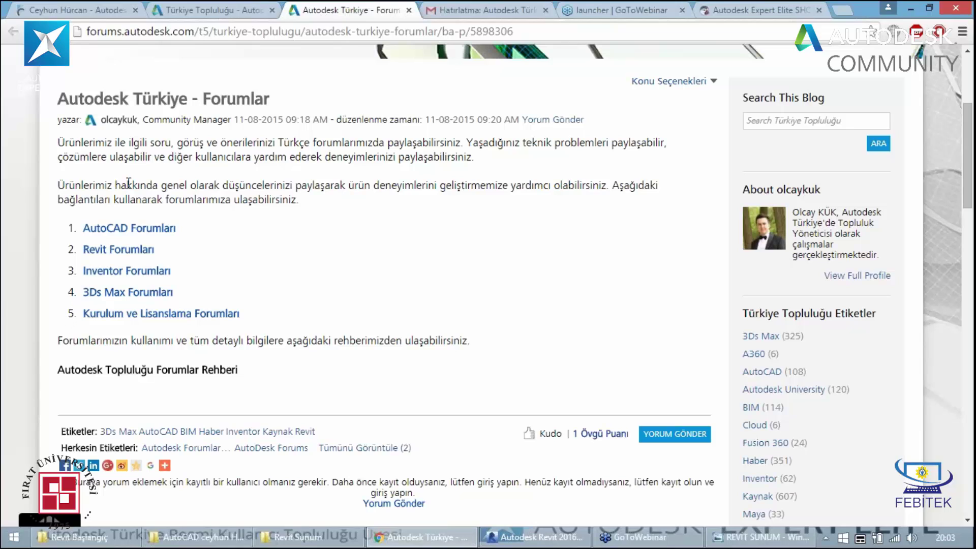
# Show the instructor's site scrolled up to its Autocad, Navisworks, Revit, Showcase and Eğitimler sections
pyautogui.click(86, 14)
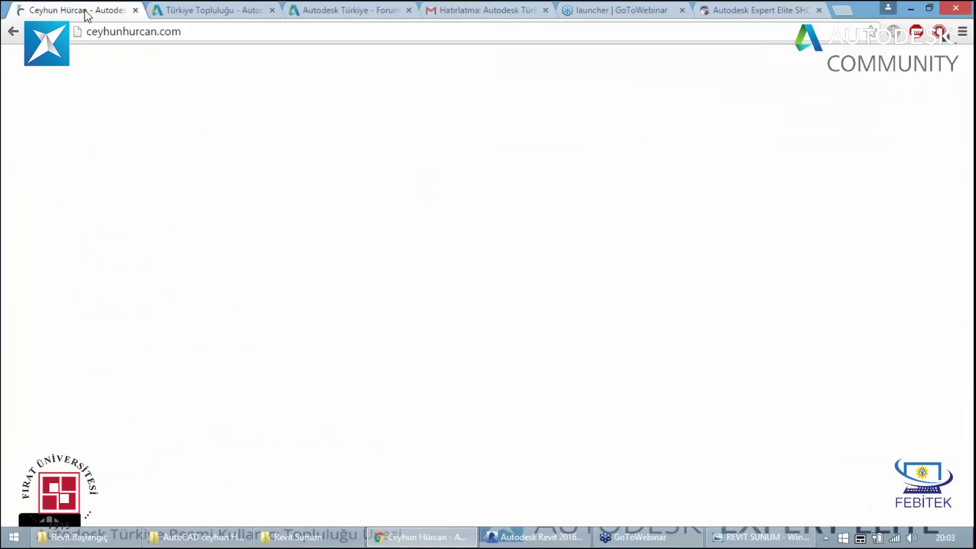
pyautogui.scroll(3, 177, 325)
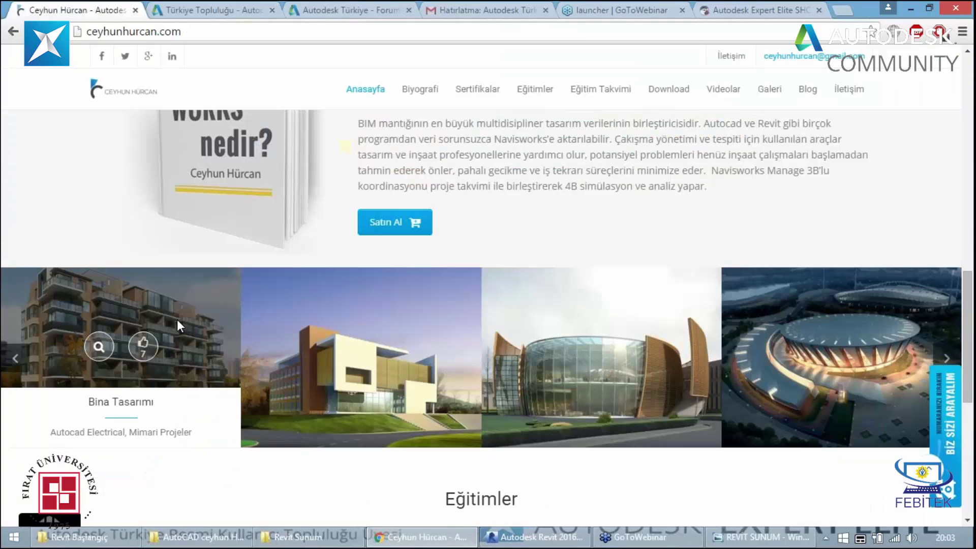
pyautogui.scroll(4, 177, 319)
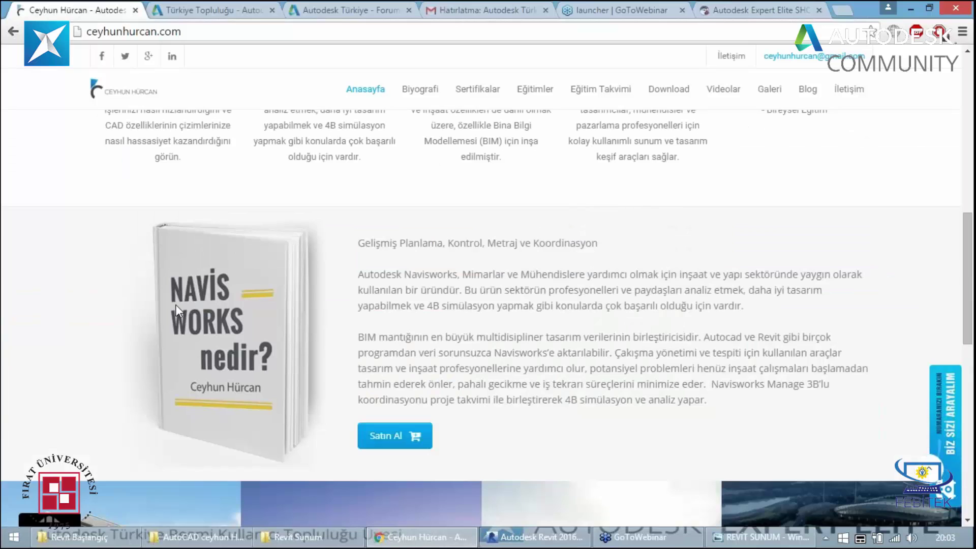
pyautogui.scroll(1, 176, 304)
pyautogui.scroll(2, 168, 284)
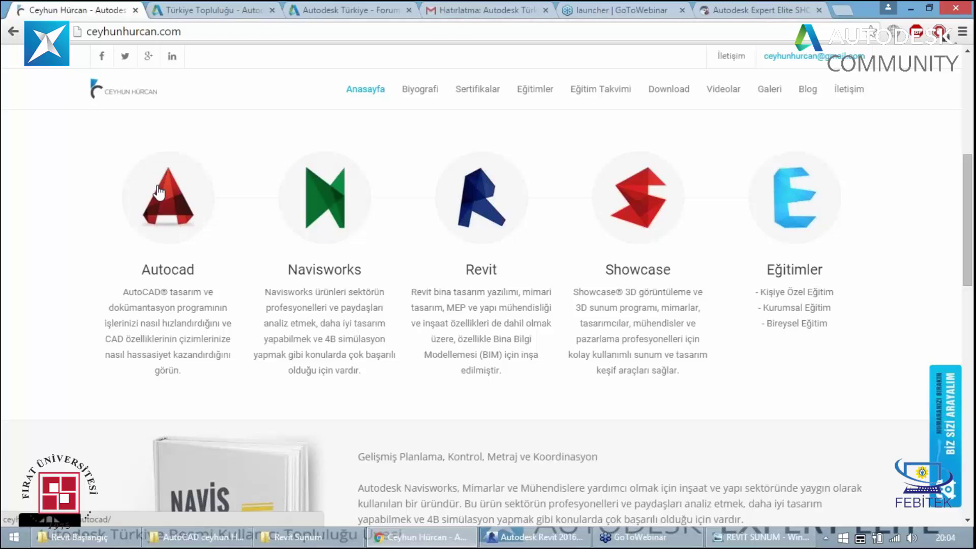
# Return to the Türkiye Topluluğu blog tab
pyautogui.click(221, 5)
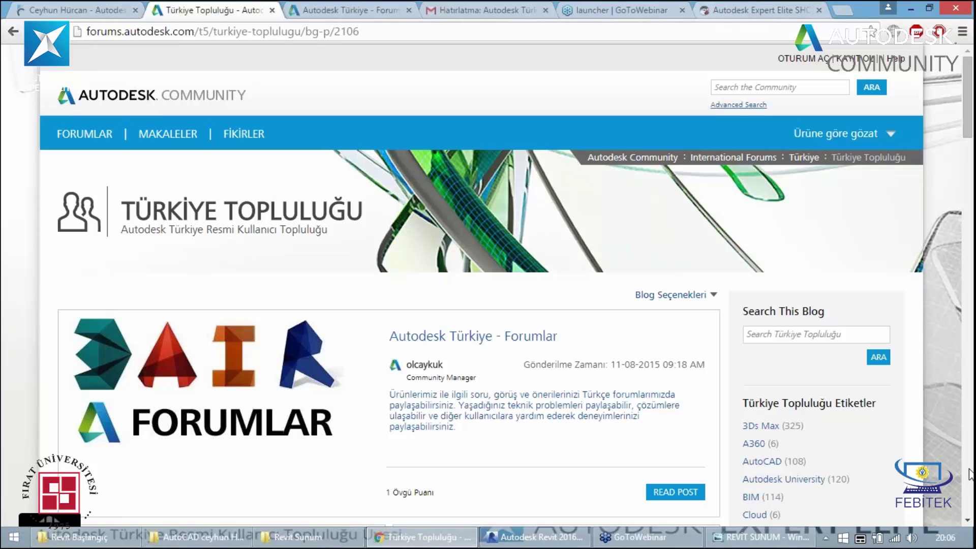
# Minimize Chrome and the presentation, view the 01-01-01 3ds Max discount image, then minimize it
pyautogui.click(913, 10)
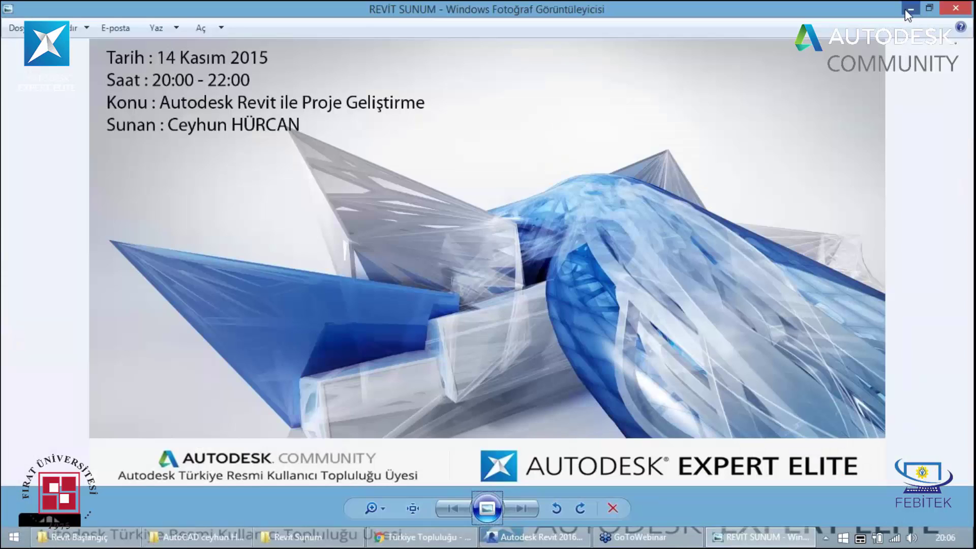
pyautogui.click(908, 10)
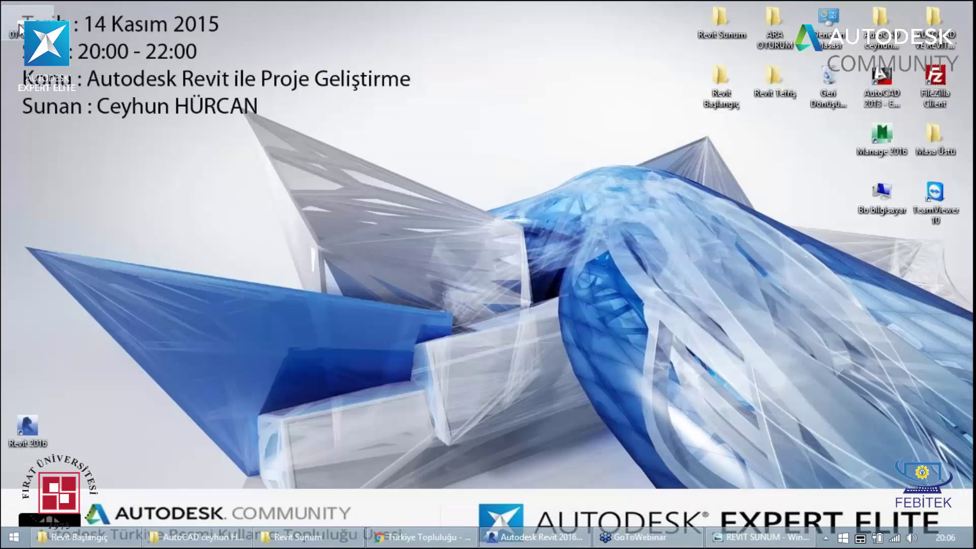
pyautogui.doubleClick(20, 28)
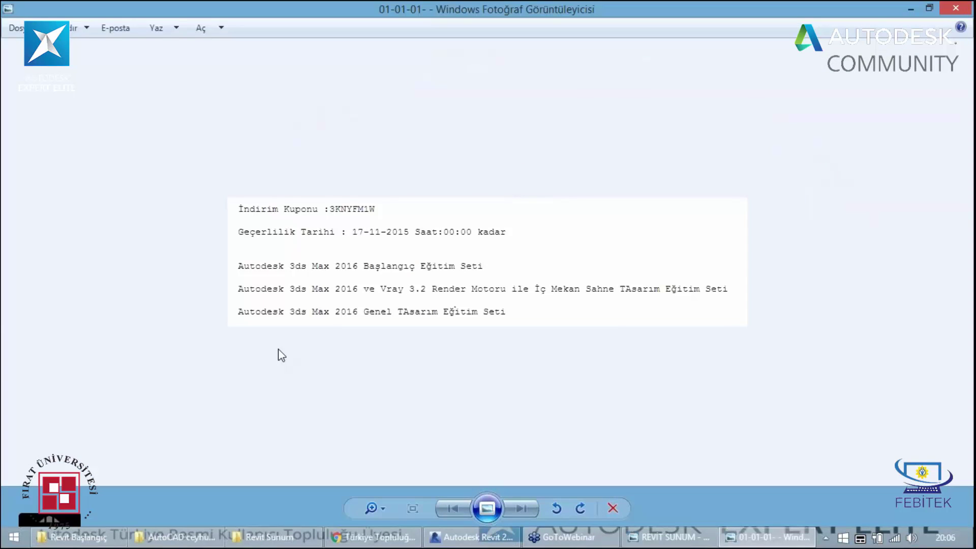
pyautogui.scroll(2, 311, 267)
pyautogui.scroll(-1, 226, 213)
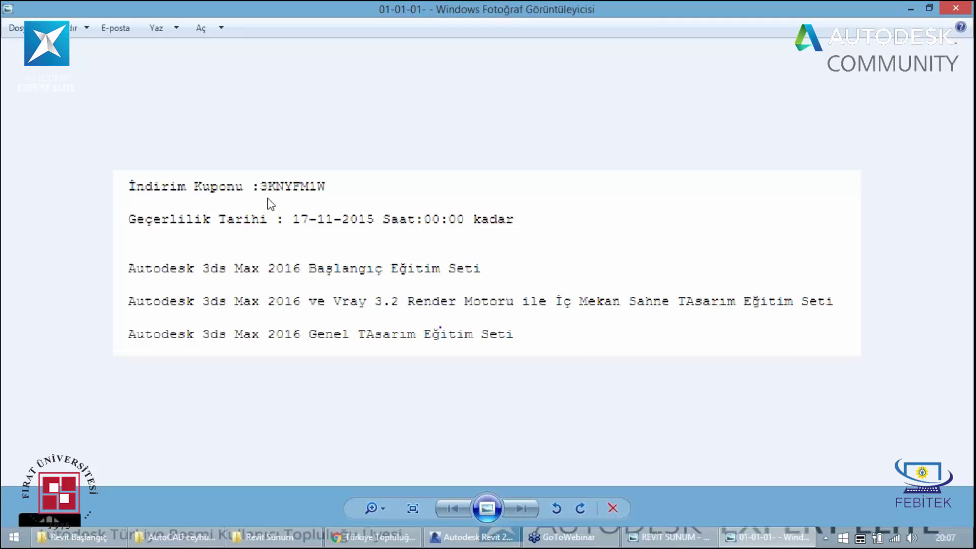
pyautogui.click(910, 8)
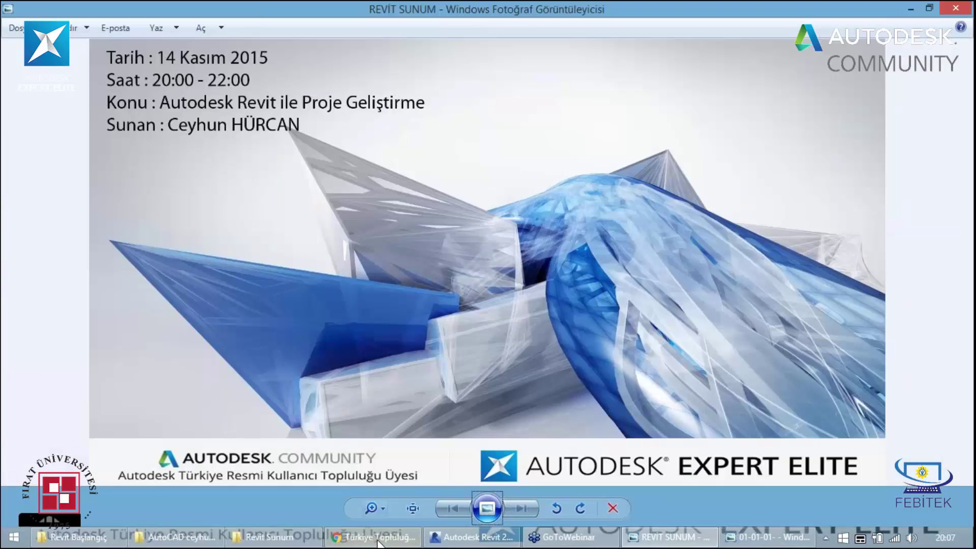
# Browse the Autodesk Expert Elite shop's new products and footer, then go back to the instructor's site
pyautogui.click(378, 538)
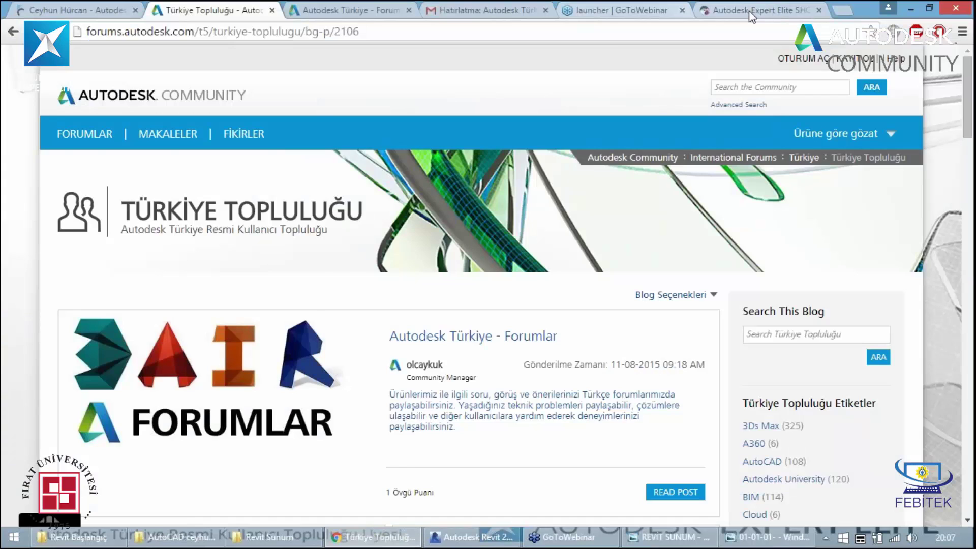
pyautogui.click(749, 10)
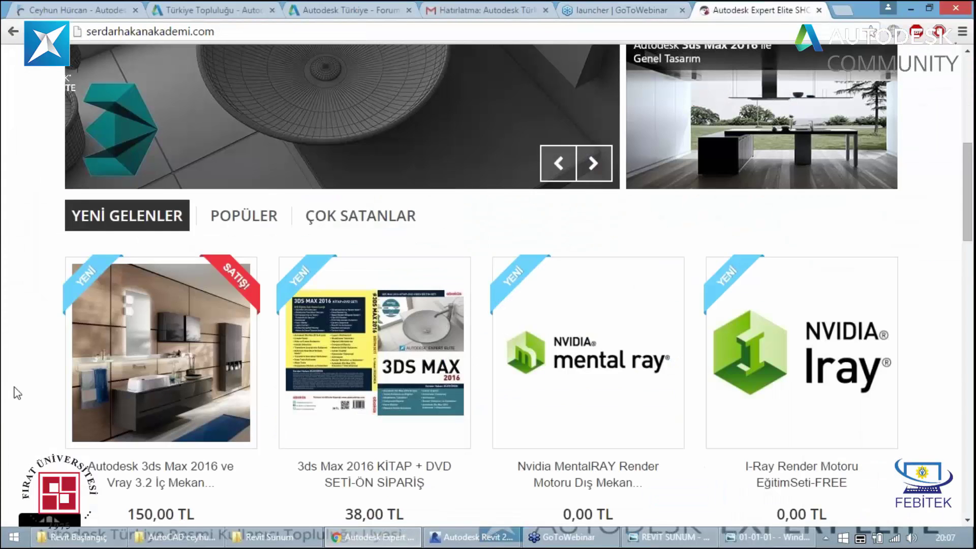
pyautogui.scroll(7, 324, 109)
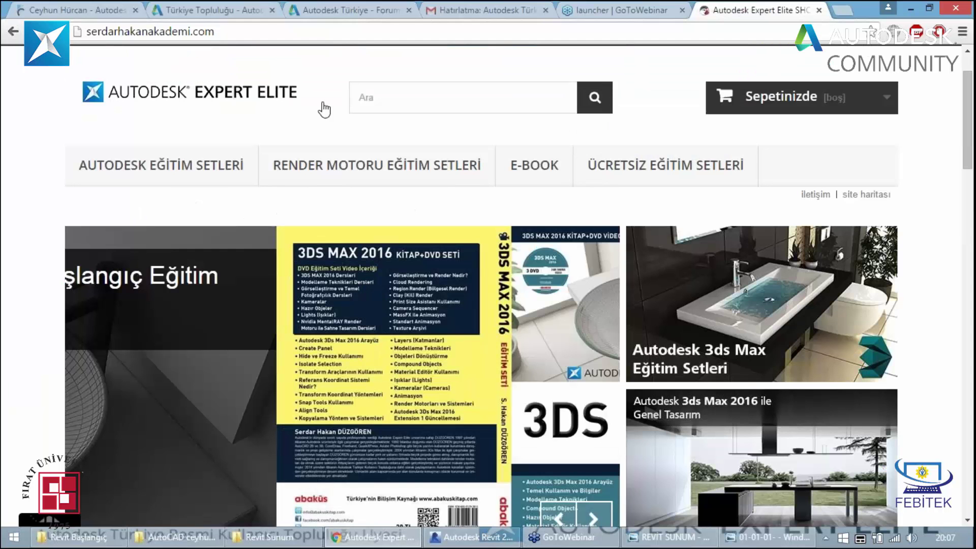
pyautogui.scroll(-8, 297, 475)
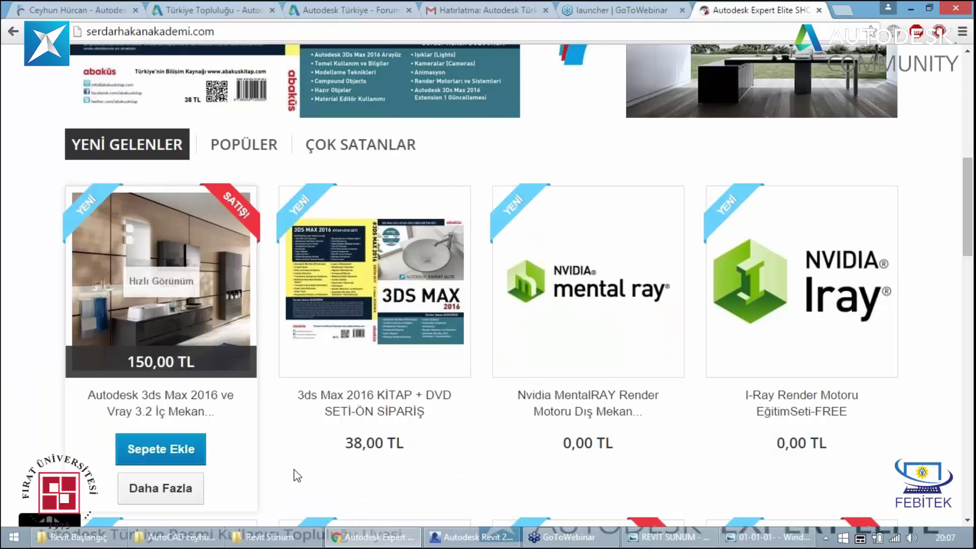
pyautogui.scroll(-4, 294, 469)
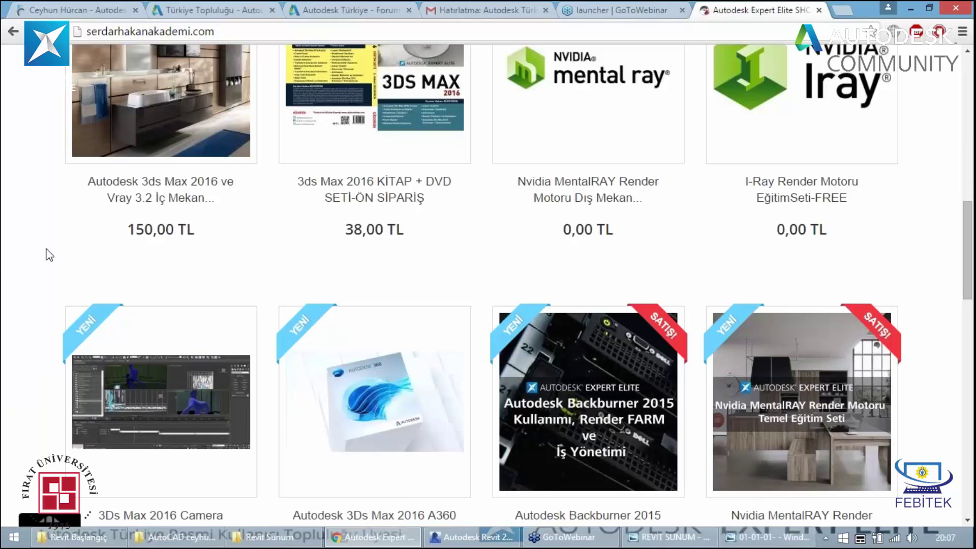
pyautogui.scroll(1, 50, 254)
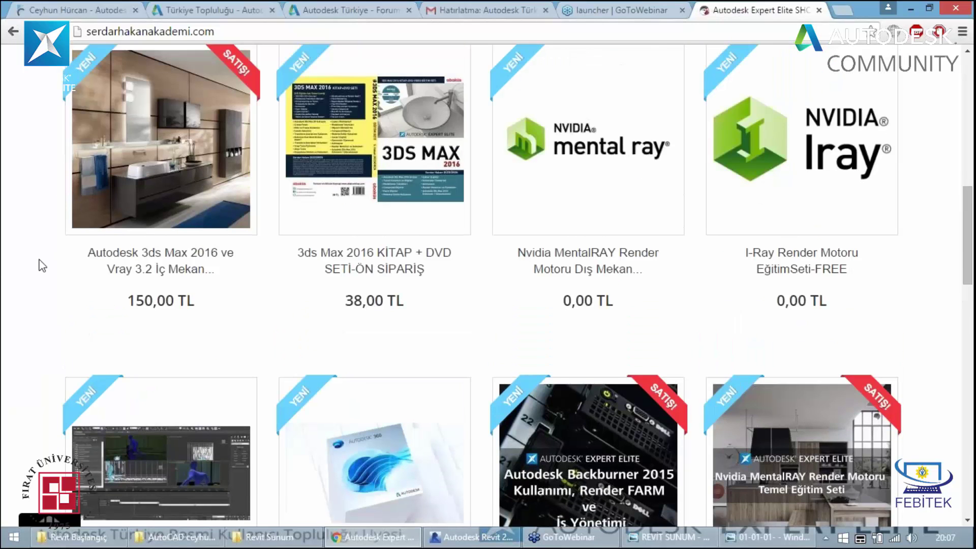
pyautogui.scroll(-10, 42, 264)
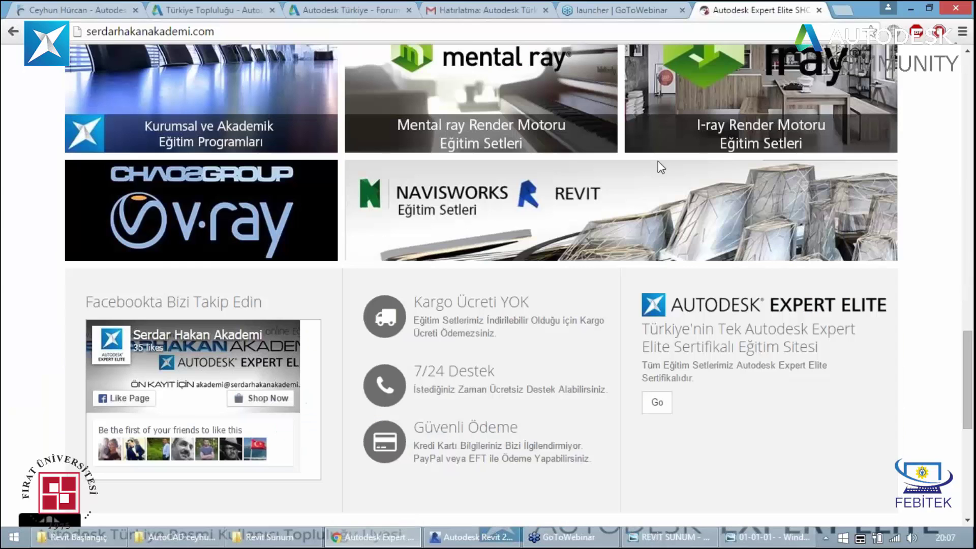
pyautogui.click(70, 7)
# Scroll the instructor's homepage and go to its Download page of AutoCAD example drawings
pyautogui.scroll(2, 63, 155)
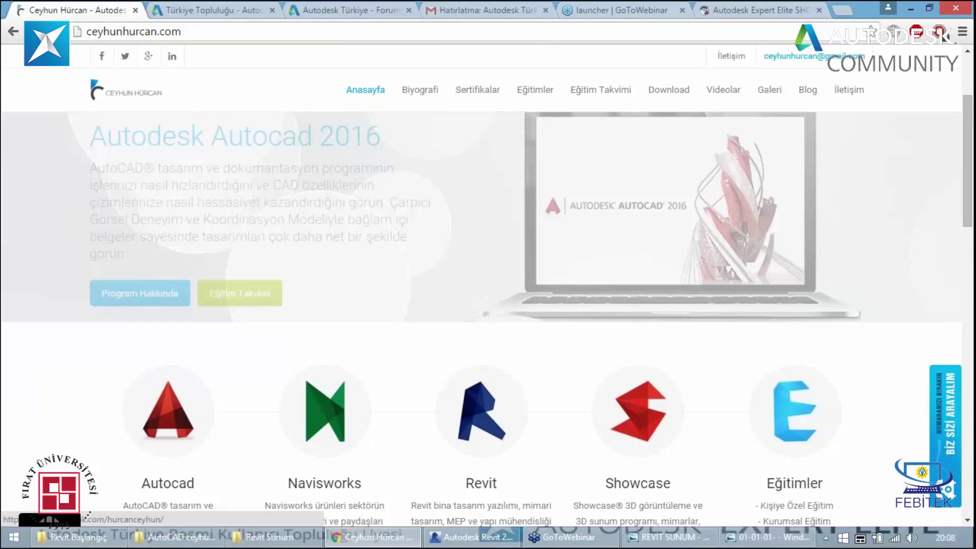
pyautogui.scroll(-10, 168, 287)
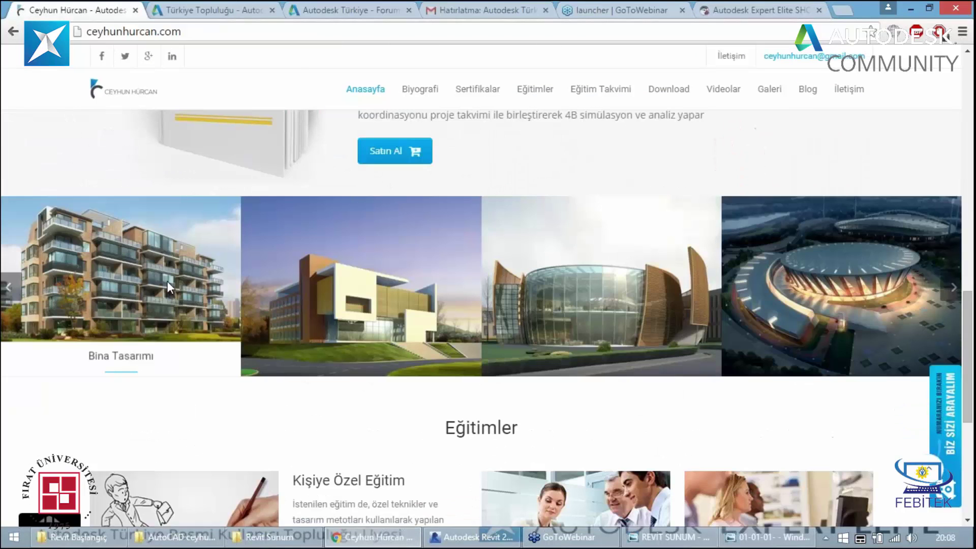
pyautogui.scroll(-5, 167, 281)
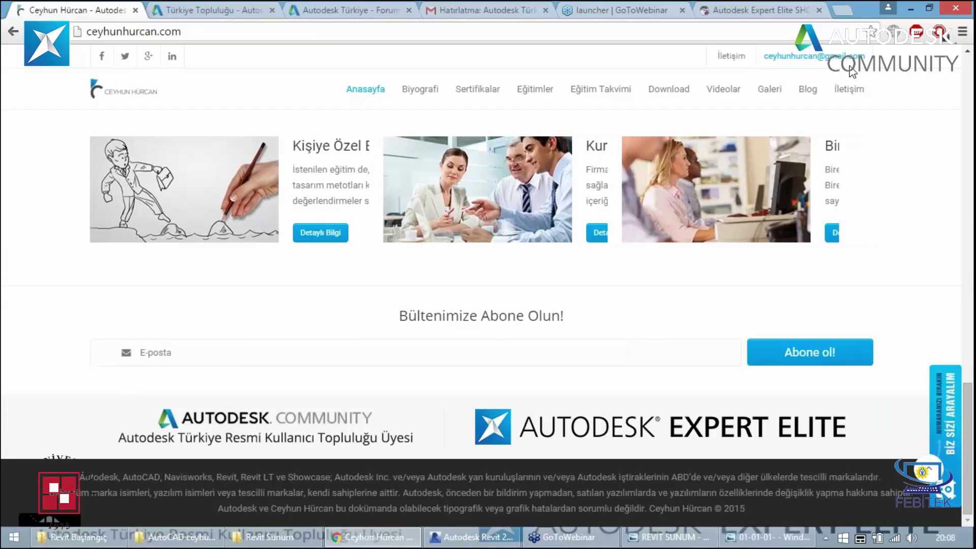
pyautogui.click(679, 91)
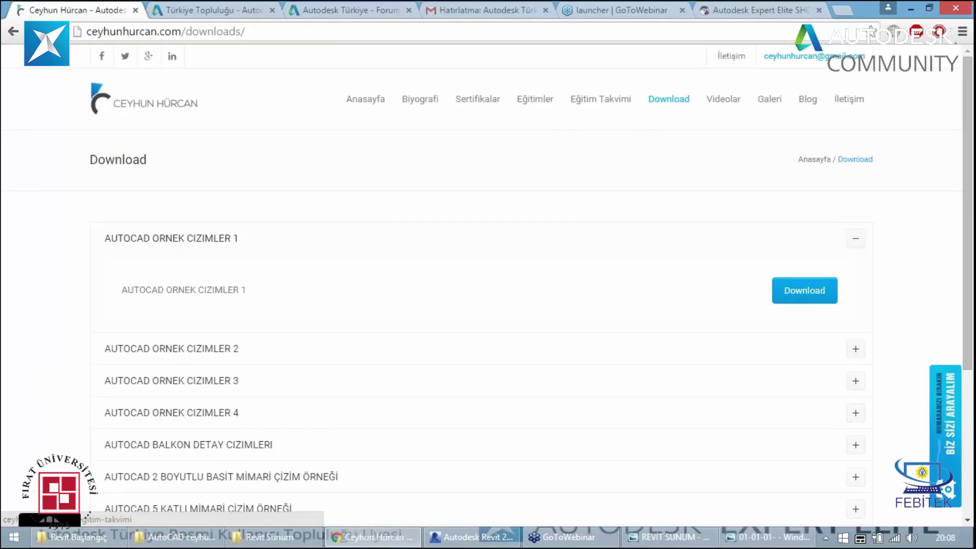
pyautogui.scroll(-2, 187, 149)
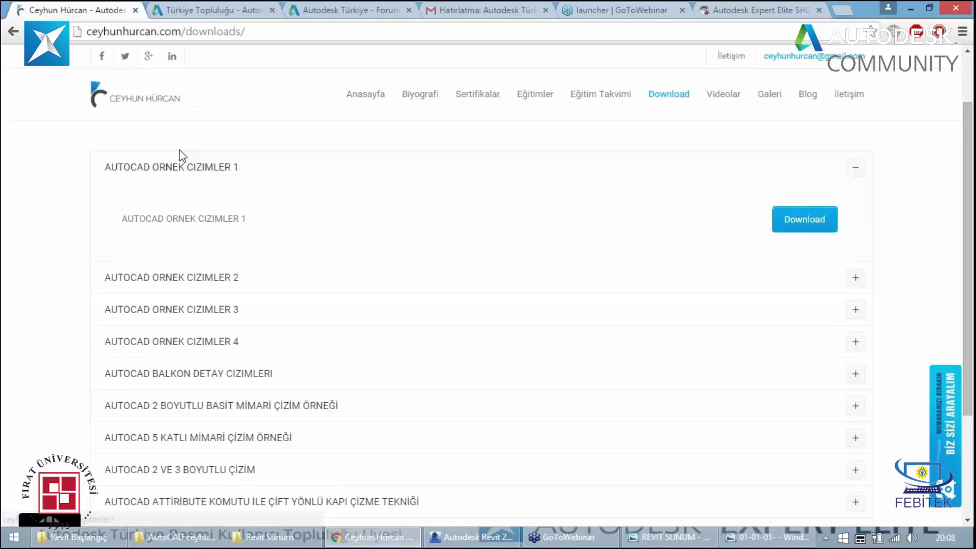
pyautogui.scroll(-3, 180, 151)
pyautogui.scroll(5, 196, 224)
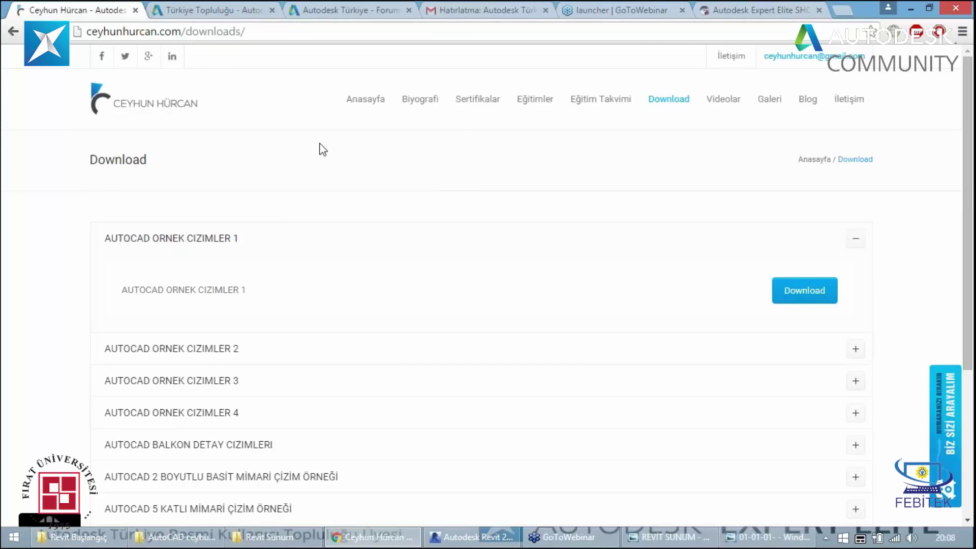
# Cycle through the forum, downloads and Expert Elite shop tabs, then minimize Chrome
pyautogui.click(200, 11)
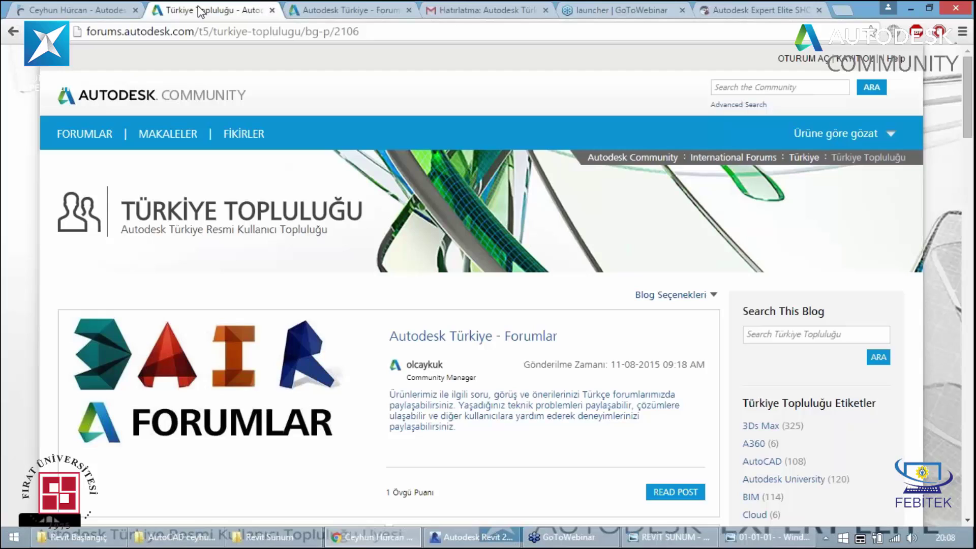
pyautogui.hotkey('ctrl', 'Tab')
pyautogui.hotkey('ctrl', '1')
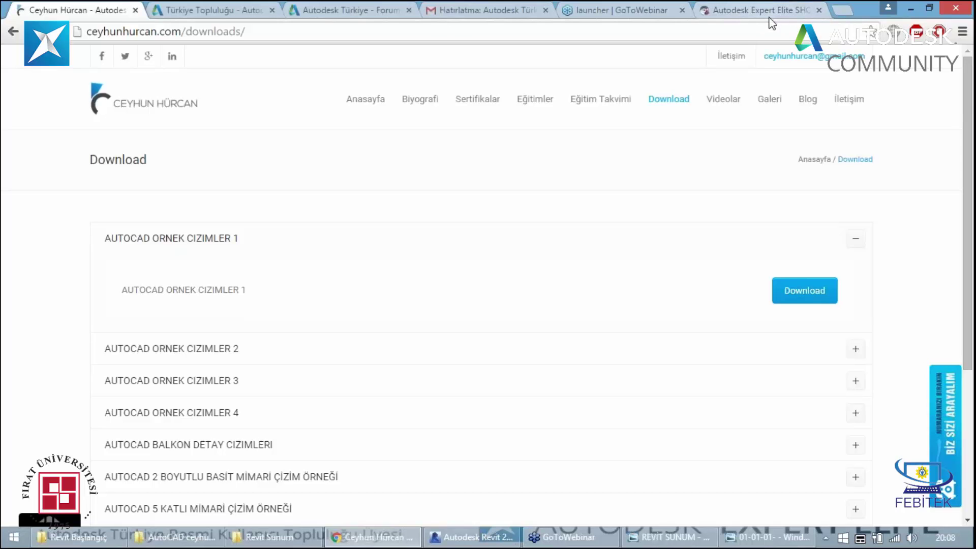
pyautogui.click(771, 18)
pyautogui.hotkey('ctrl', '2')
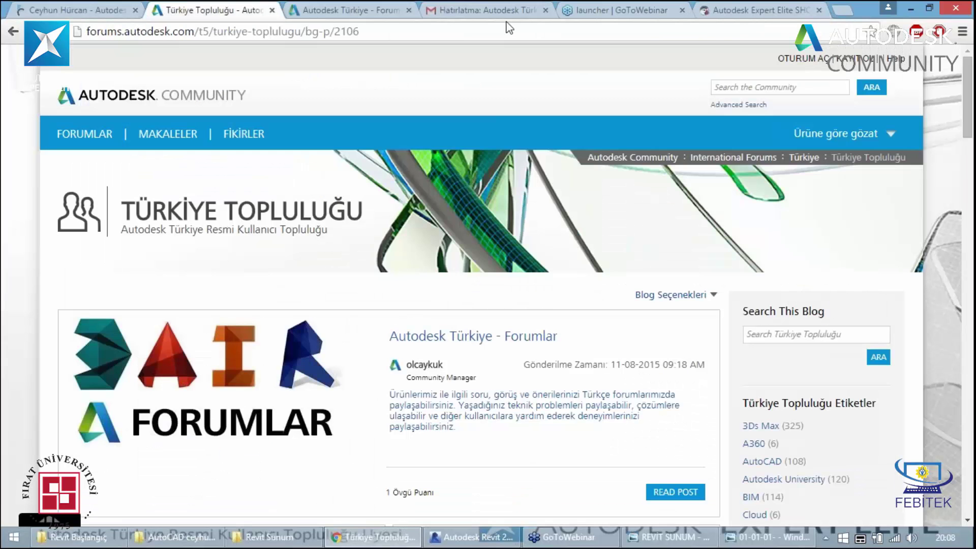
pyautogui.click(912, 10)
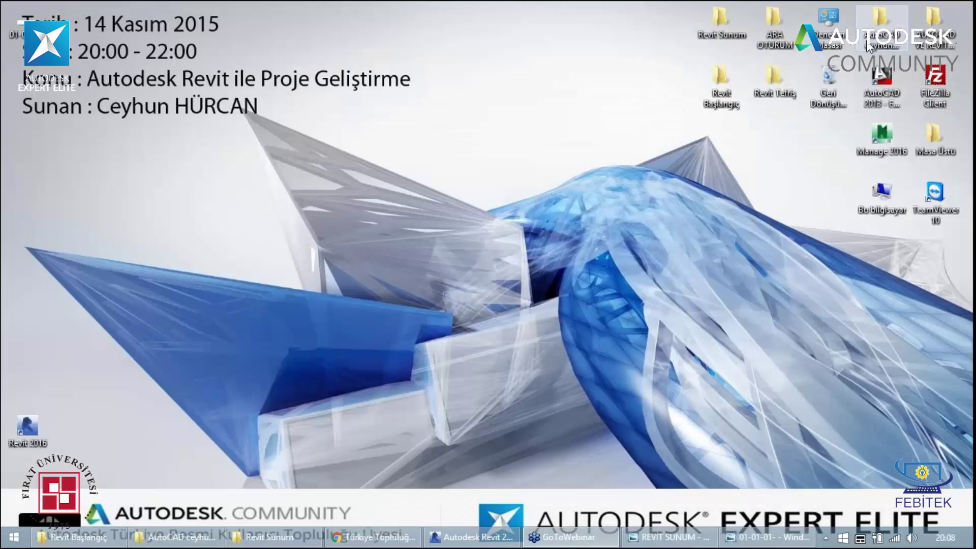
# Open the instructor's AutoCAD desktop folder and select the architectural floor-plan JPEG
pyautogui.doubleClick(870, 44)
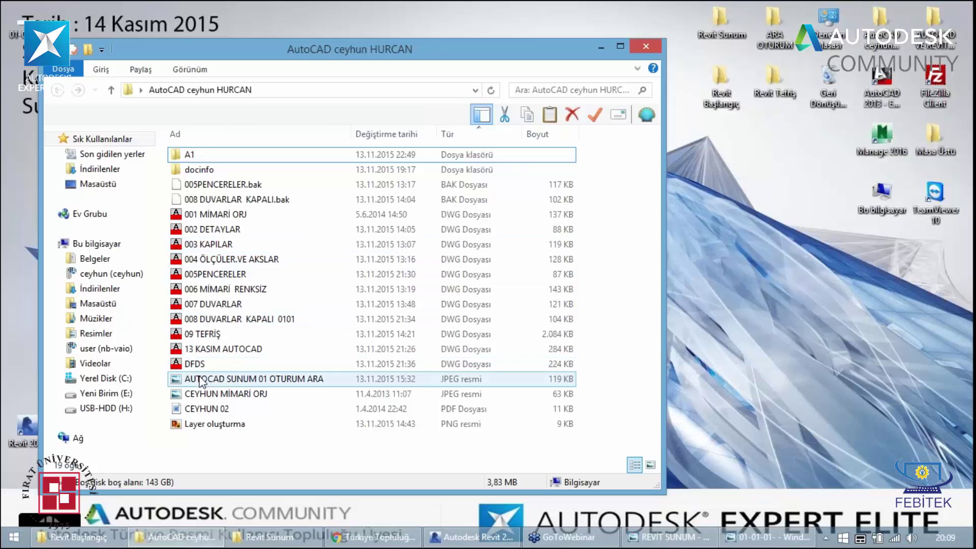
pyautogui.click(216, 400)
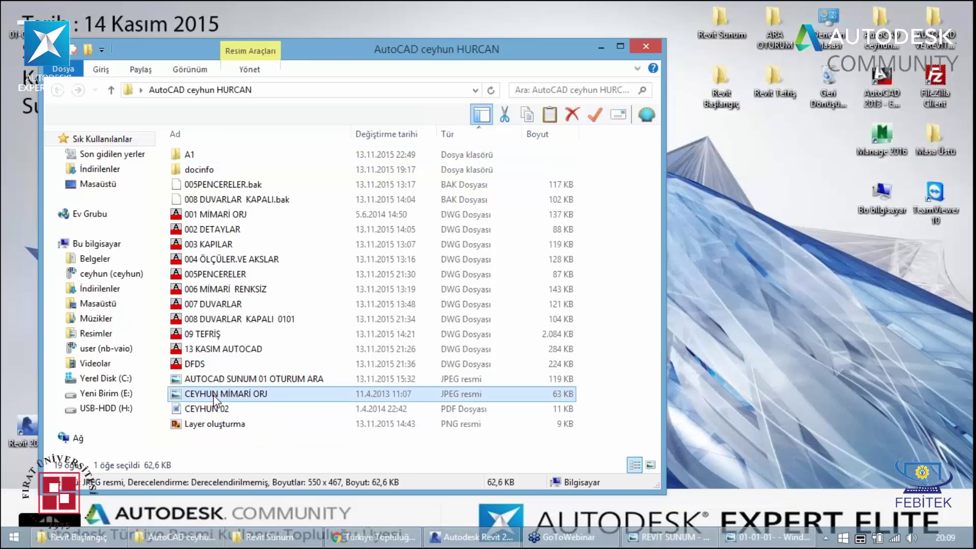
# View the architectural floor-plan JPEG in Photo Viewer, then minimize it and the folder window
pyautogui.doubleClick(215, 399)
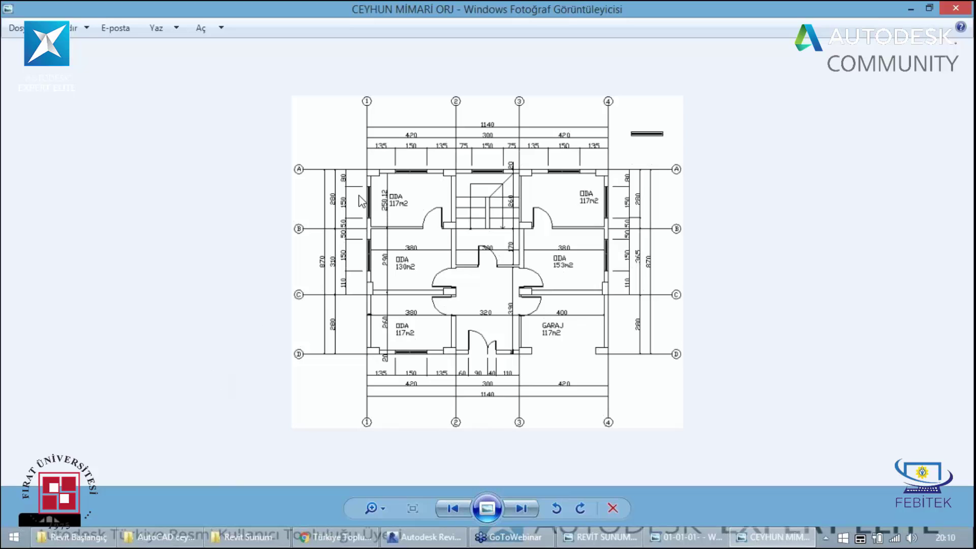
pyautogui.click(912, 11)
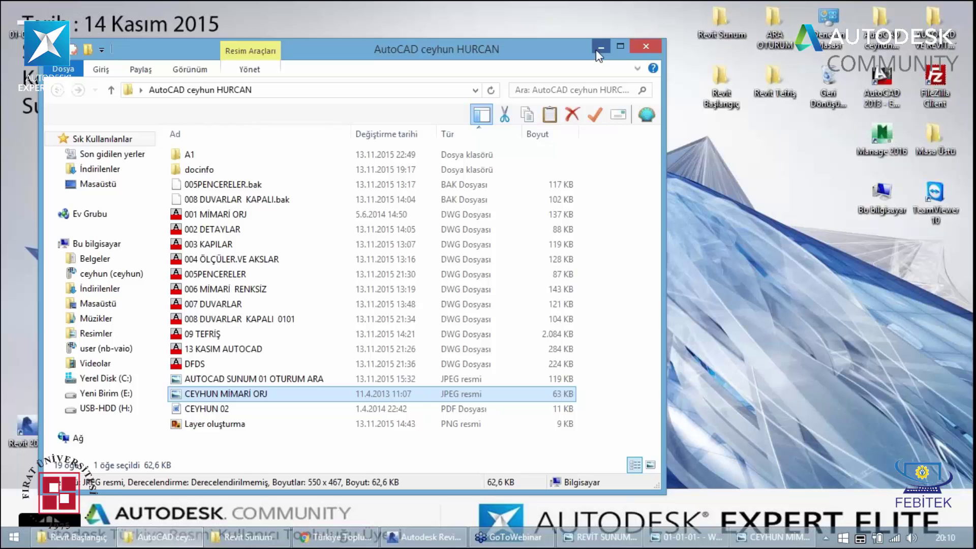
pyautogui.click(599, 51)
pyautogui.click(415, 540)
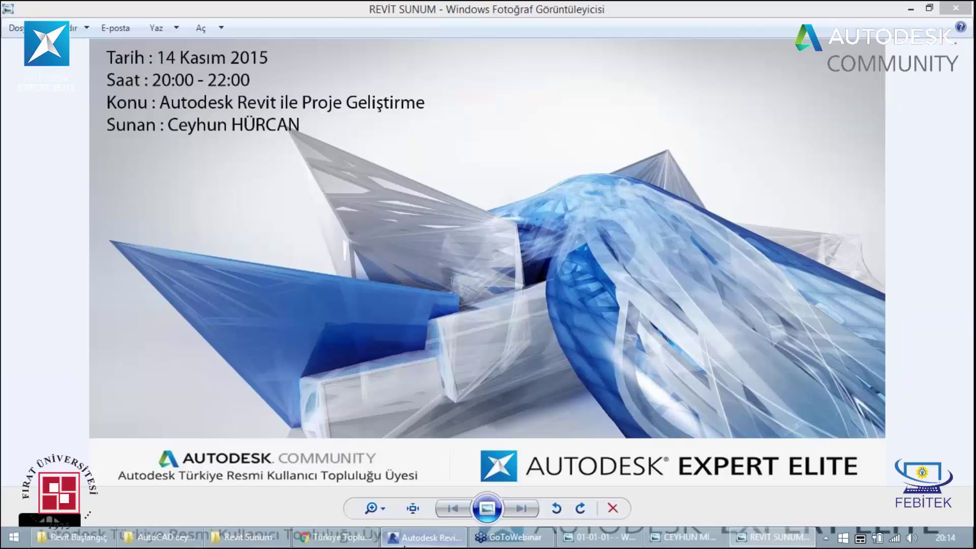
# Restore Revit from the taskbar to its Recent Files start screen
pyautogui.click(405, 542)
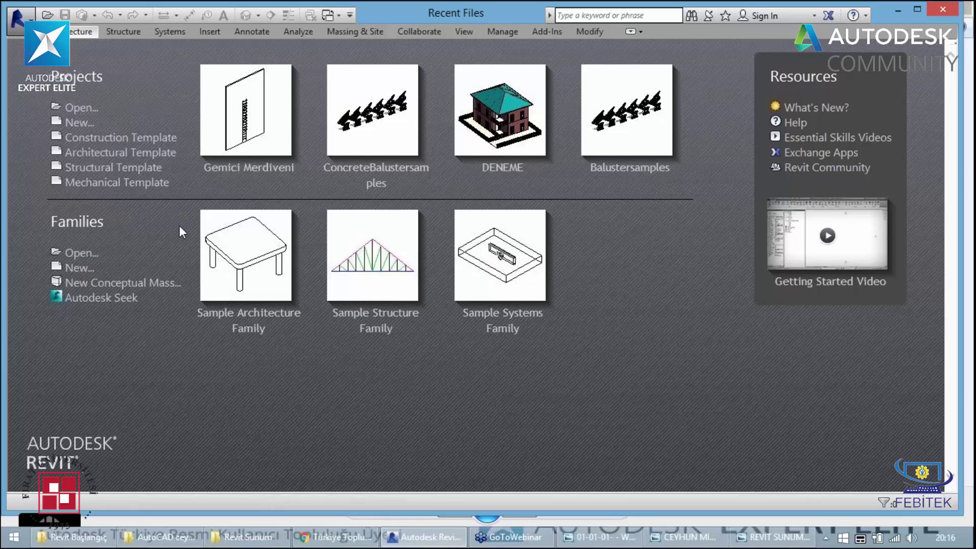
pyautogui.click(6, 543)
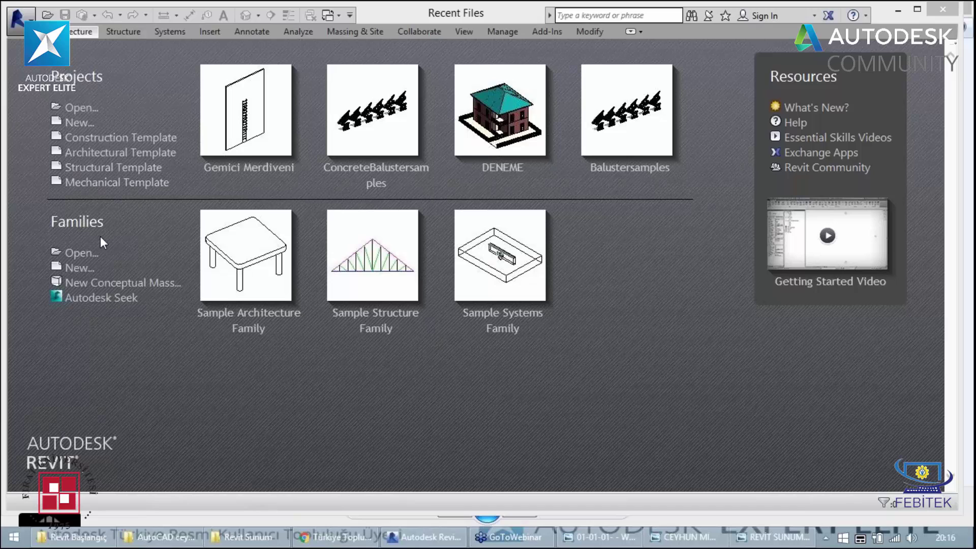
pyautogui.click(122, 156)
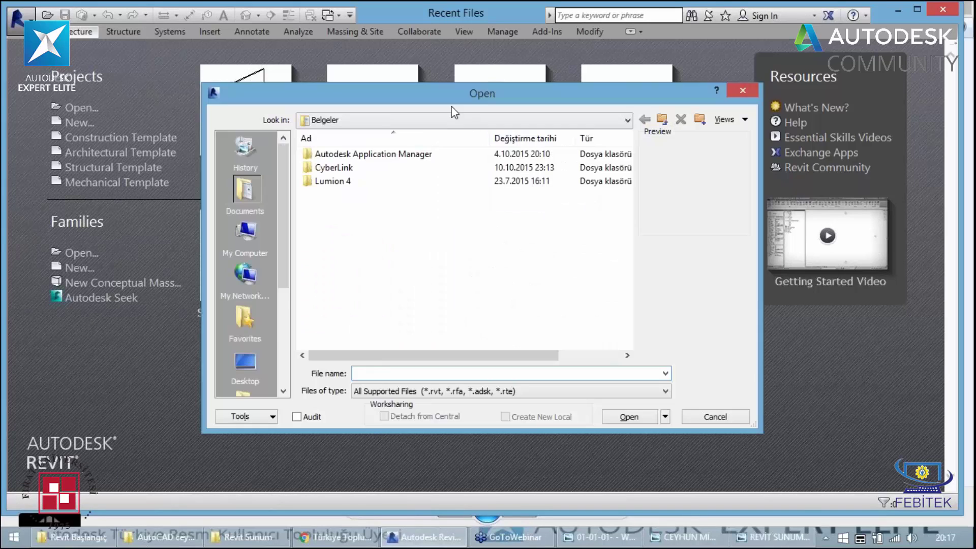
pyautogui.press('Escape')
# Create a new project, Project1, based on the Architectural Template
pyautogui.click(68, 124)
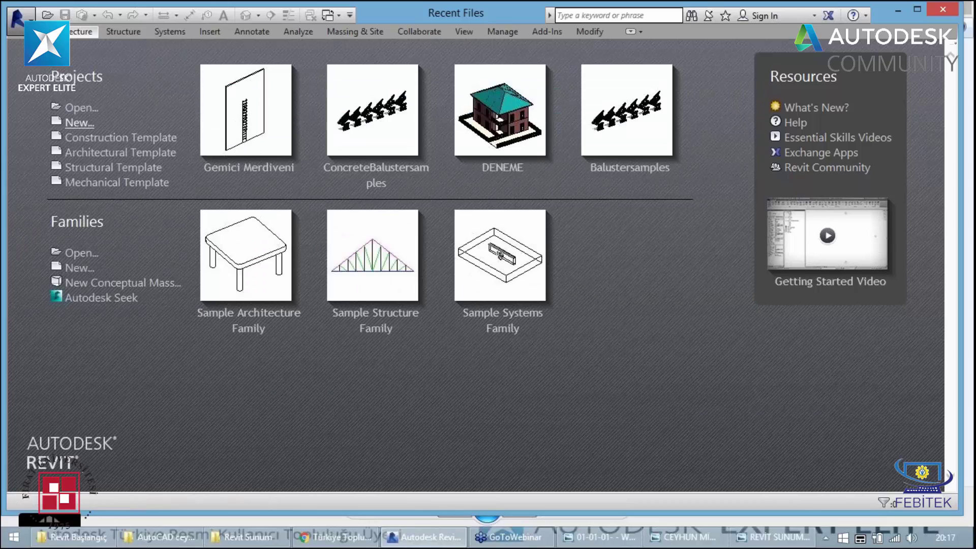
pyautogui.click(391, 236)
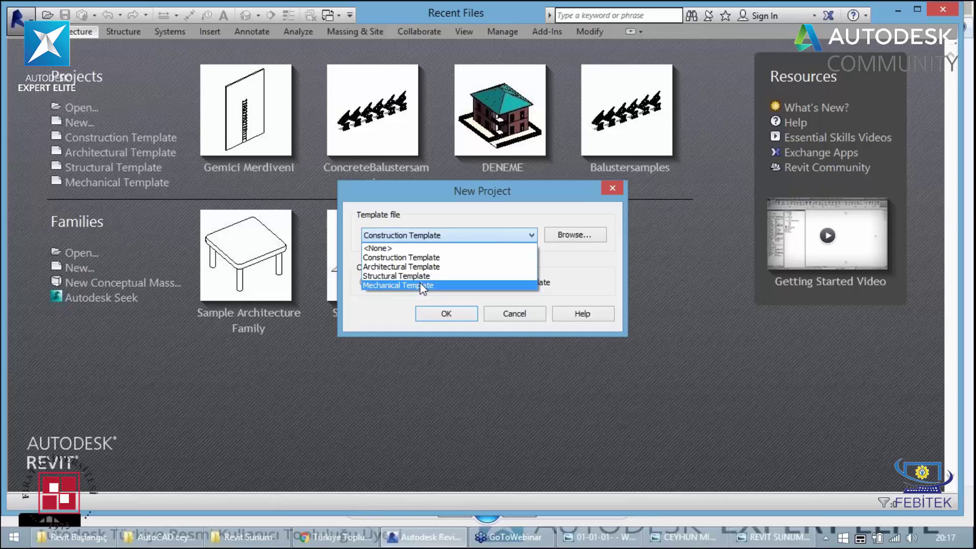
pyautogui.click(425, 267)
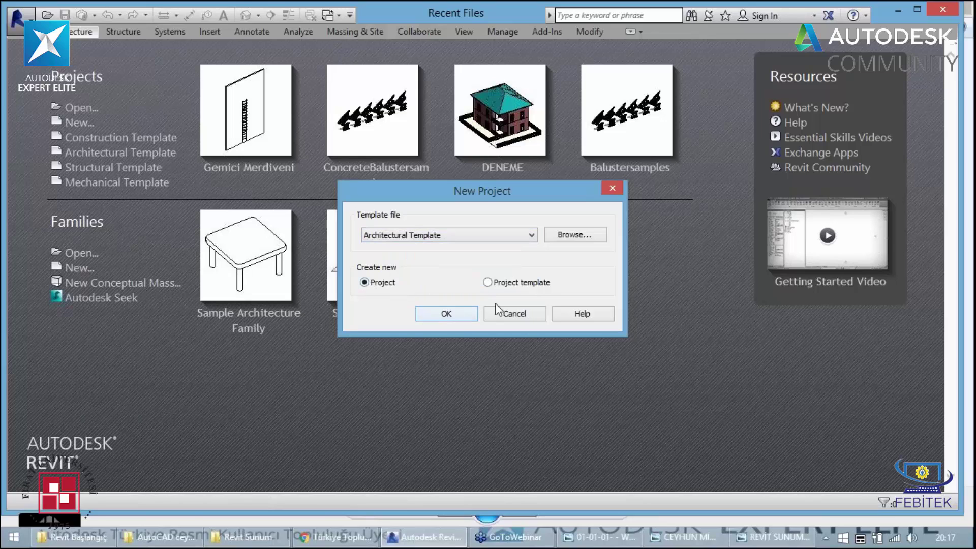
pyautogui.click(446, 314)
pyautogui.click(446, 314)
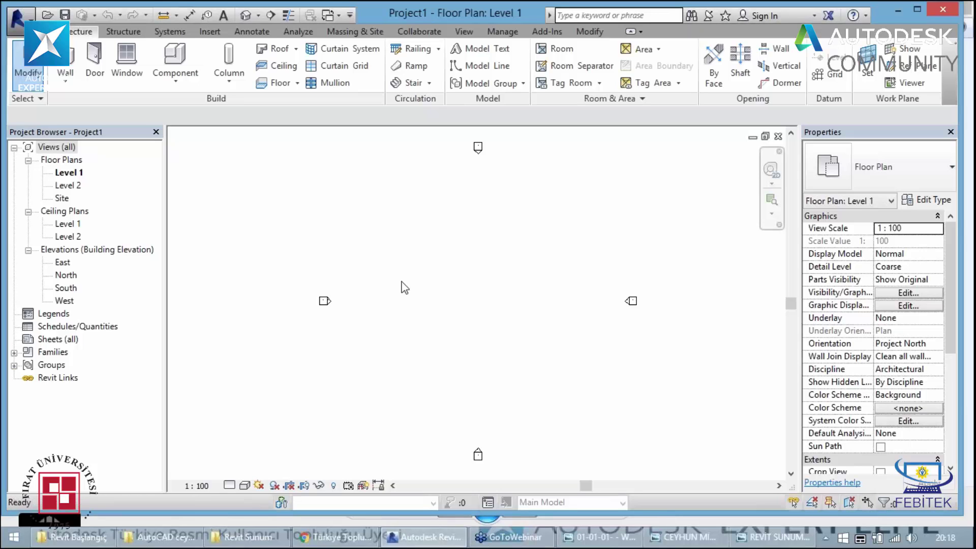
# Review Project Units via UN, browsing length units, and confirm with Length kept in millimetres
pyautogui.press('u')
pyautogui.press('n')
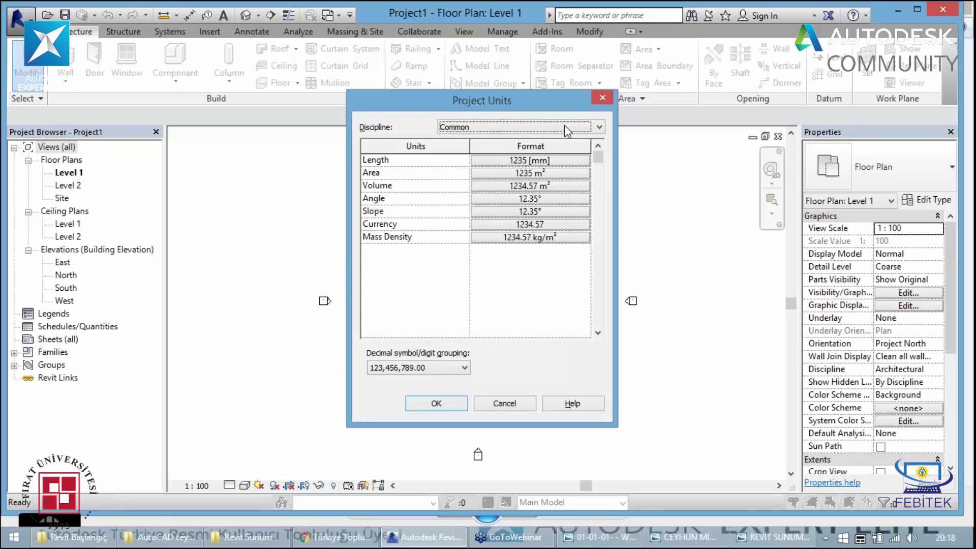
pyautogui.click(513, 161)
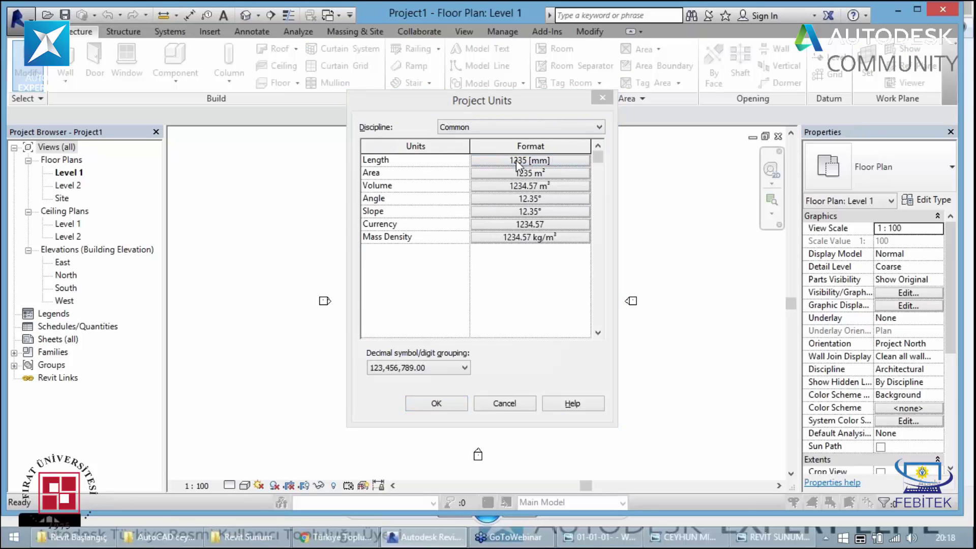
pyautogui.click(491, 186)
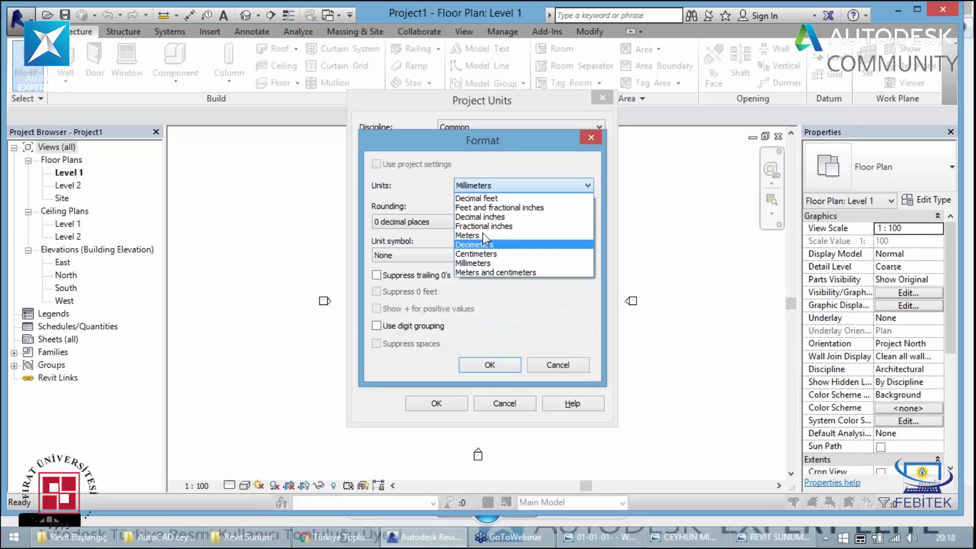
pyautogui.click(534, 191)
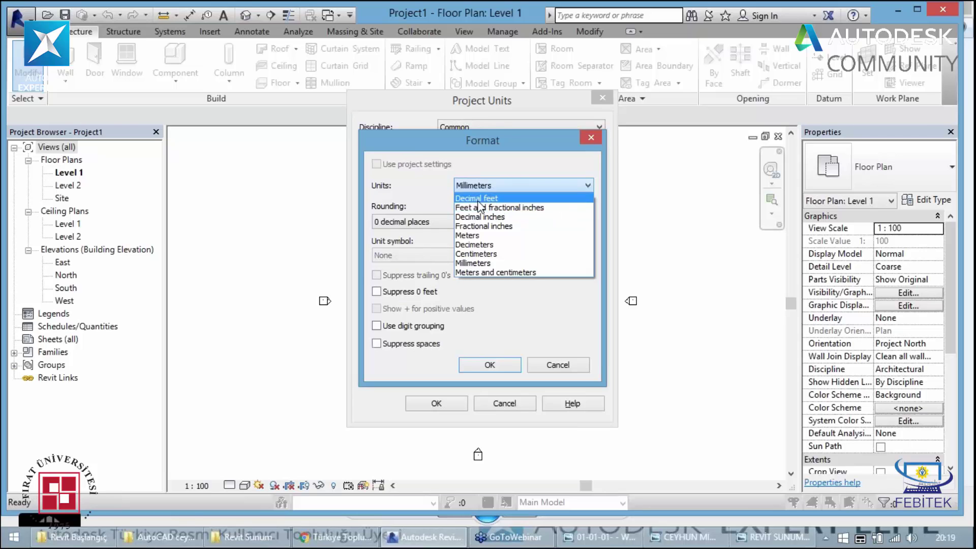
pyautogui.click(493, 184)
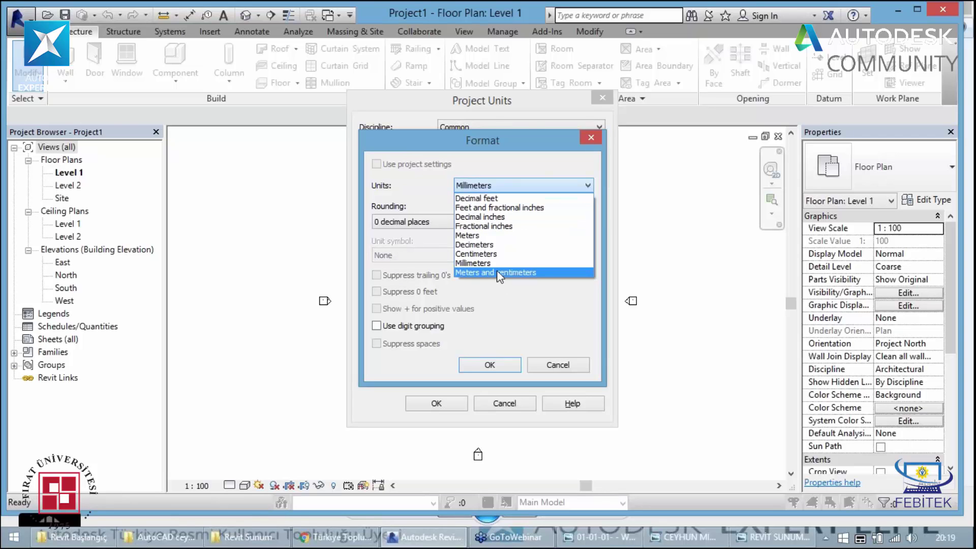
pyautogui.click(589, 124)
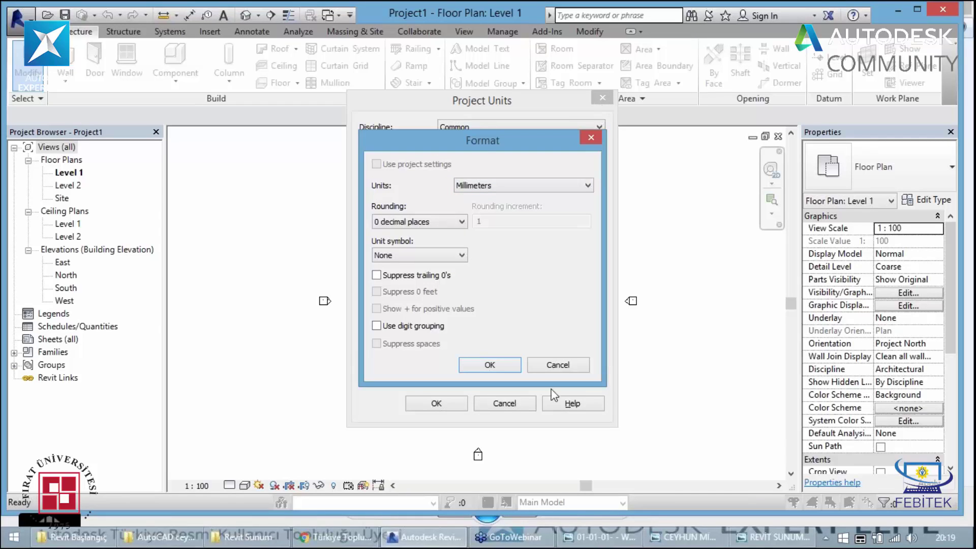
pyautogui.click(504, 366)
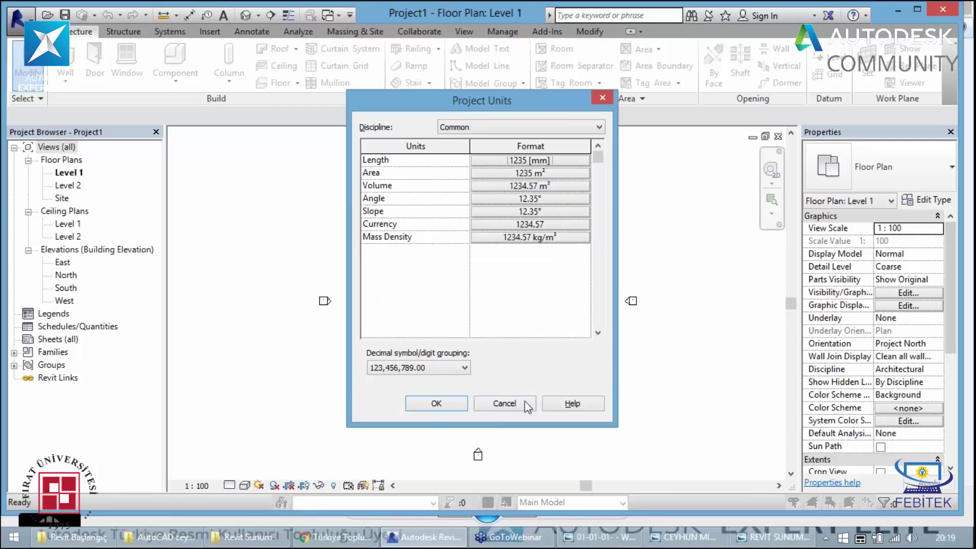
pyautogui.click(447, 406)
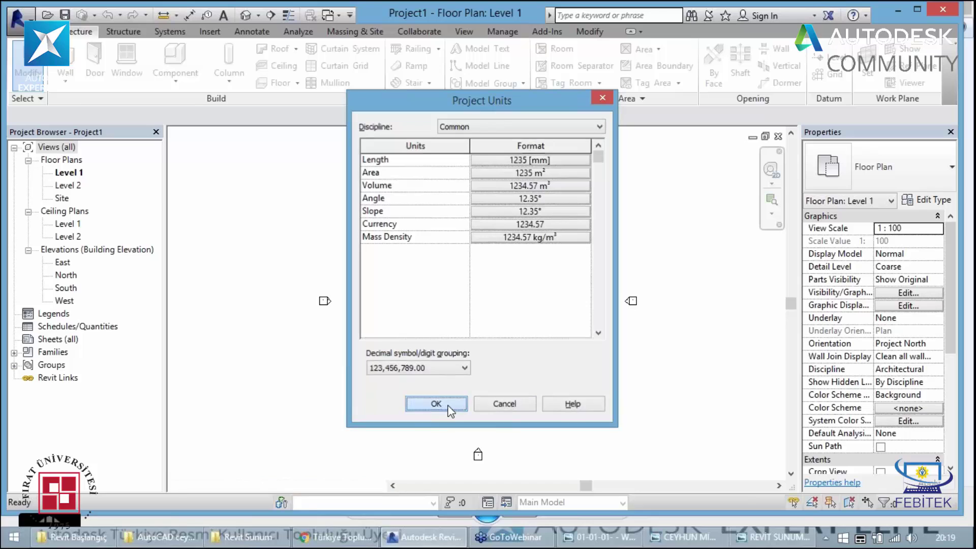
pyautogui.click(436, 403)
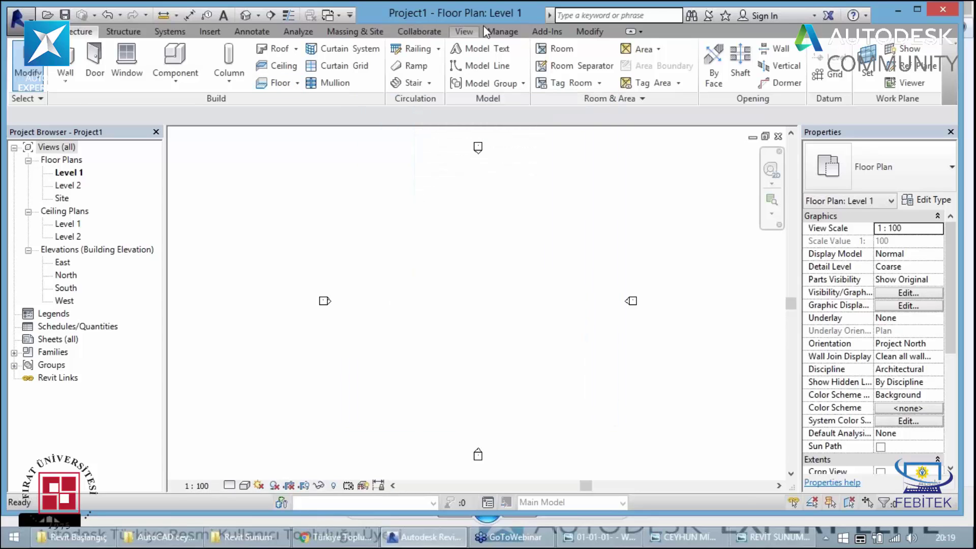
# Reopen Project Units from the Manage tab and close it without changes
pyautogui.click(497, 31)
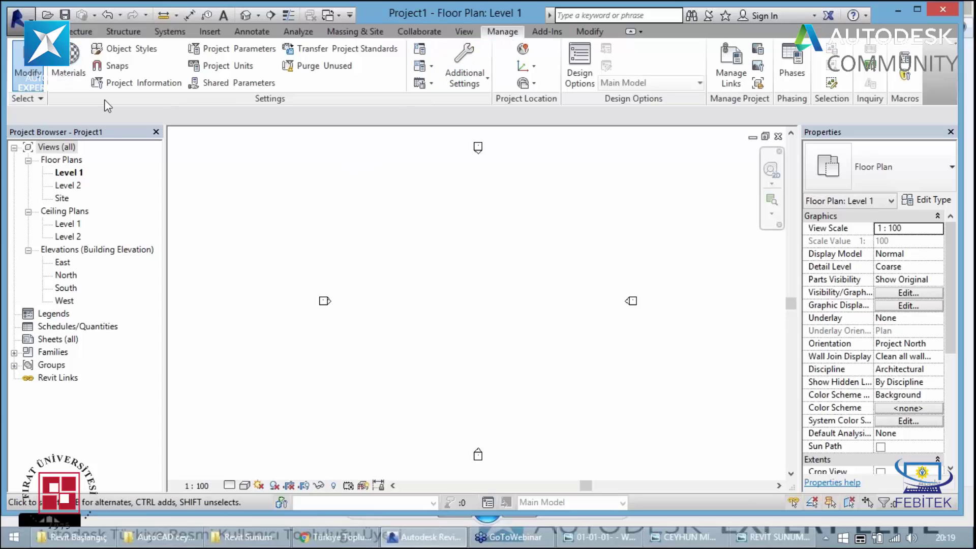
pyautogui.click(214, 72)
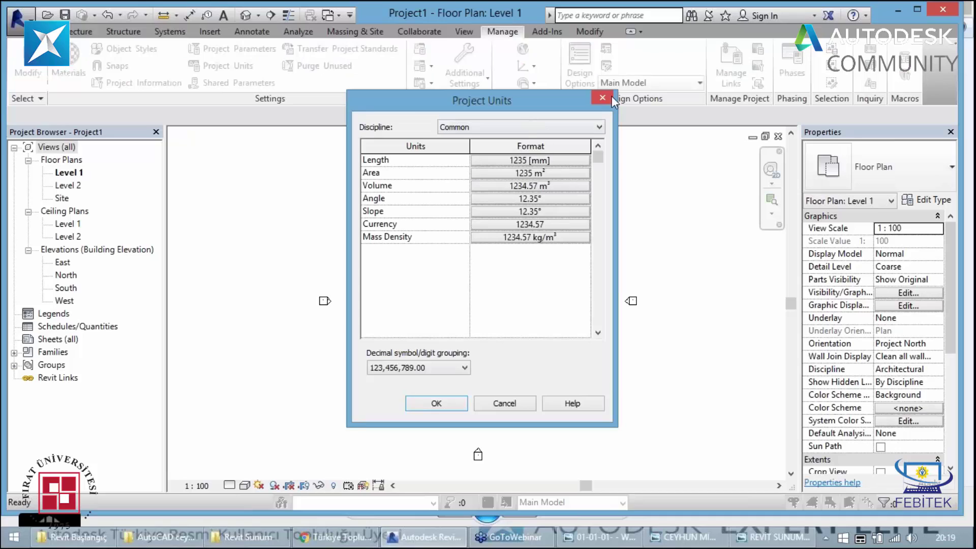
pyautogui.click(607, 94)
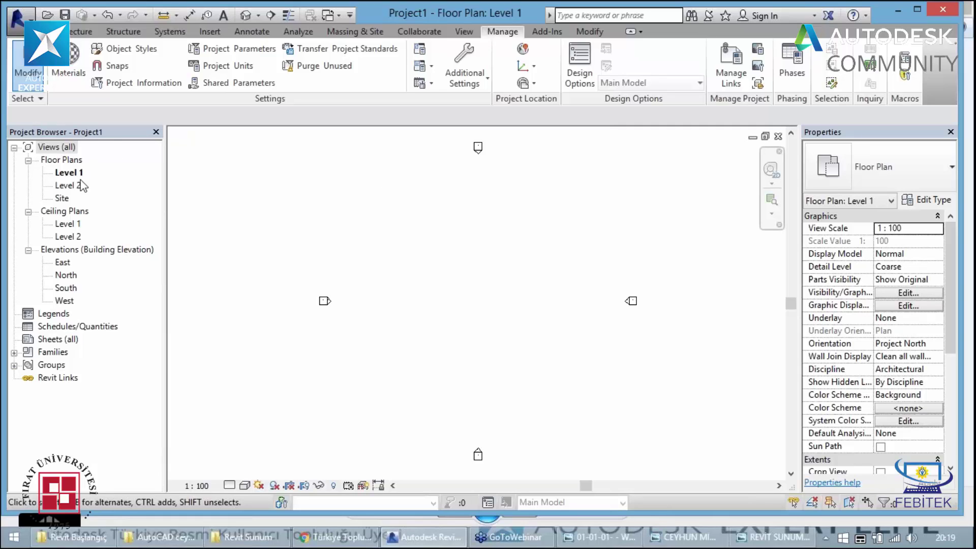
# Close the Properties and Project Browser panels, then restore both via View > User Interface
pyautogui.click(950, 132)
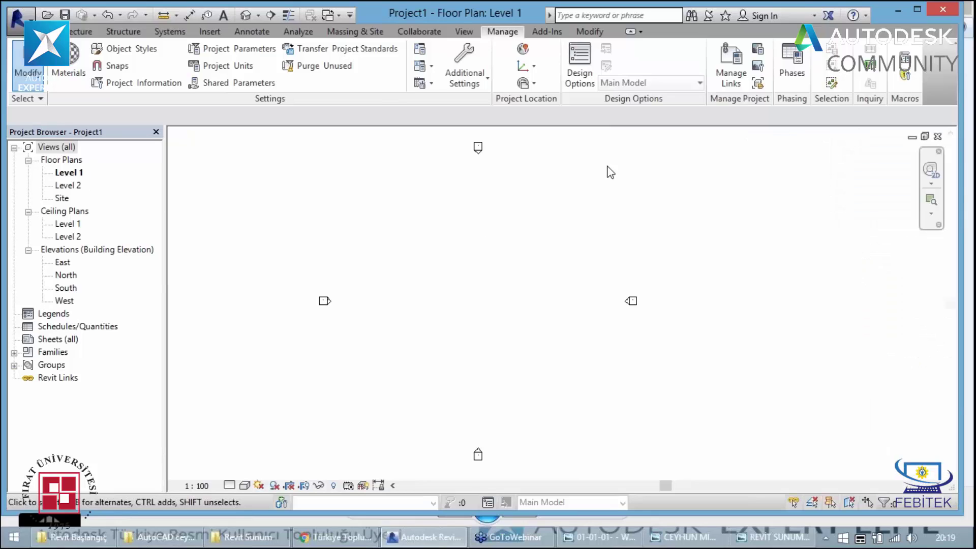
pyautogui.click(156, 132)
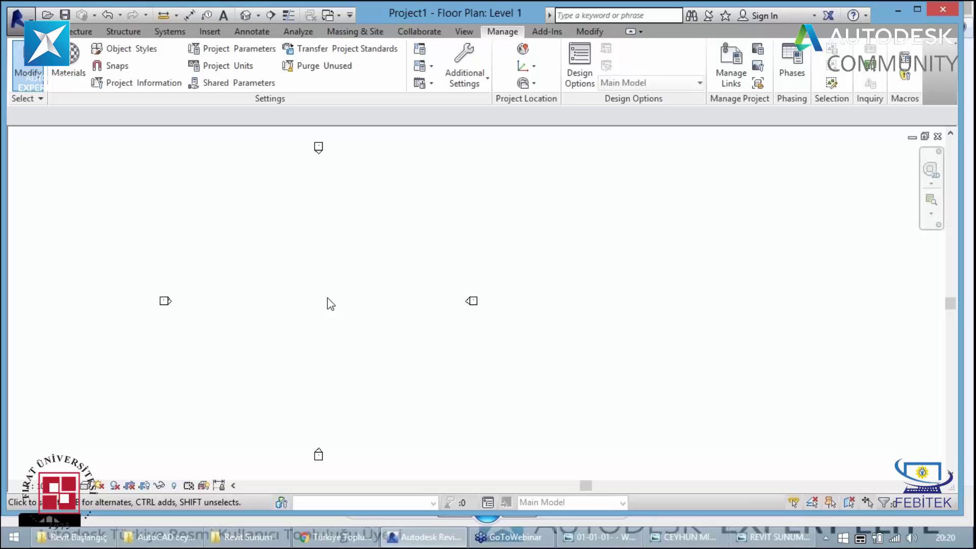
pyautogui.click(462, 33)
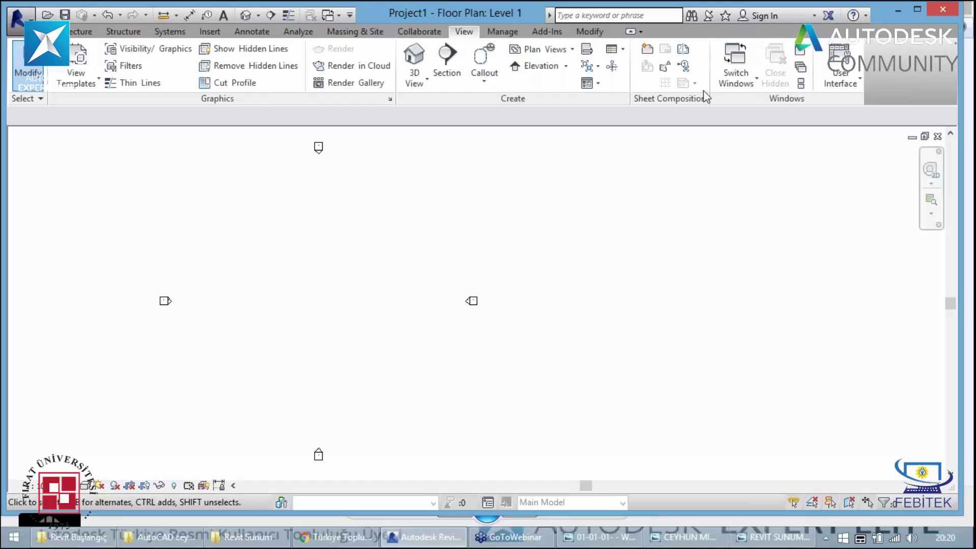
pyautogui.click(854, 90)
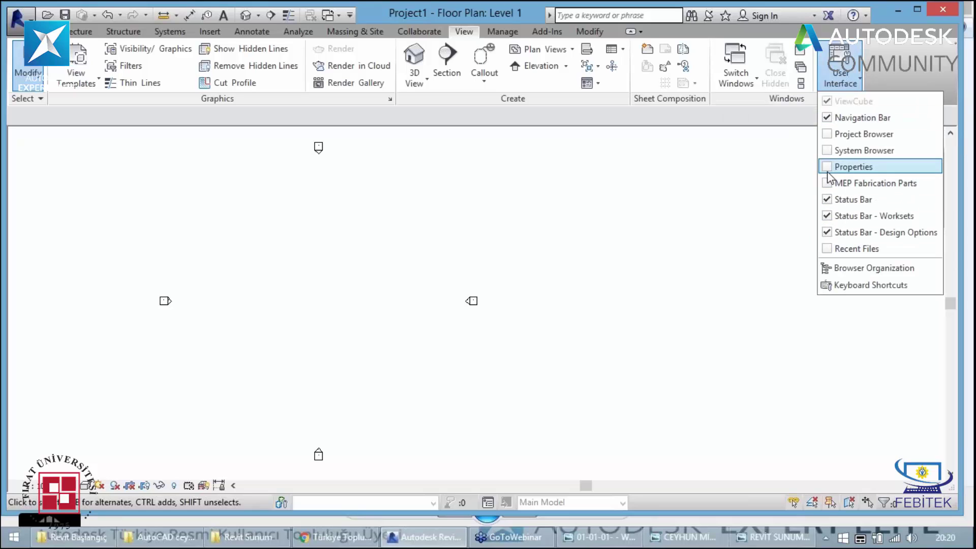
pyautogui.click(835, 134)
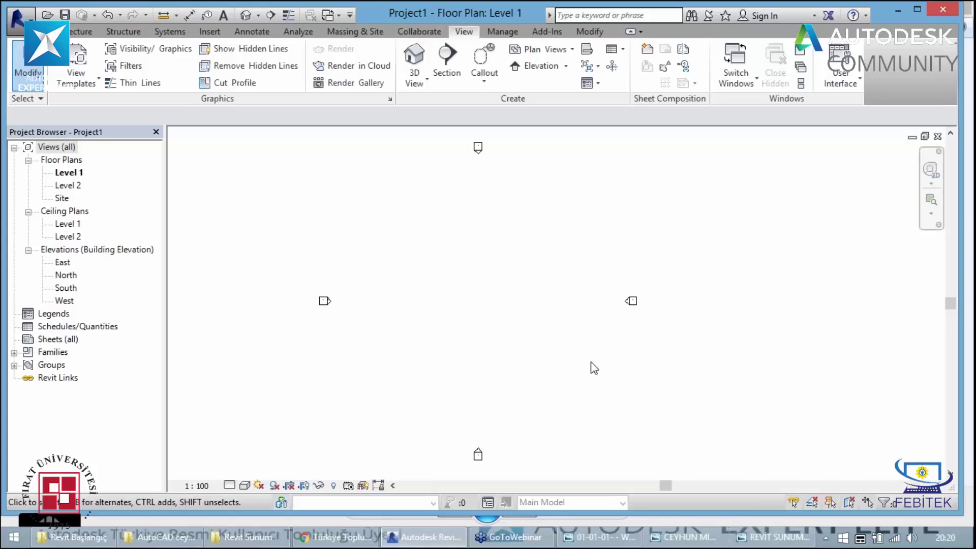
pyautogui.rightClick(714, 180)
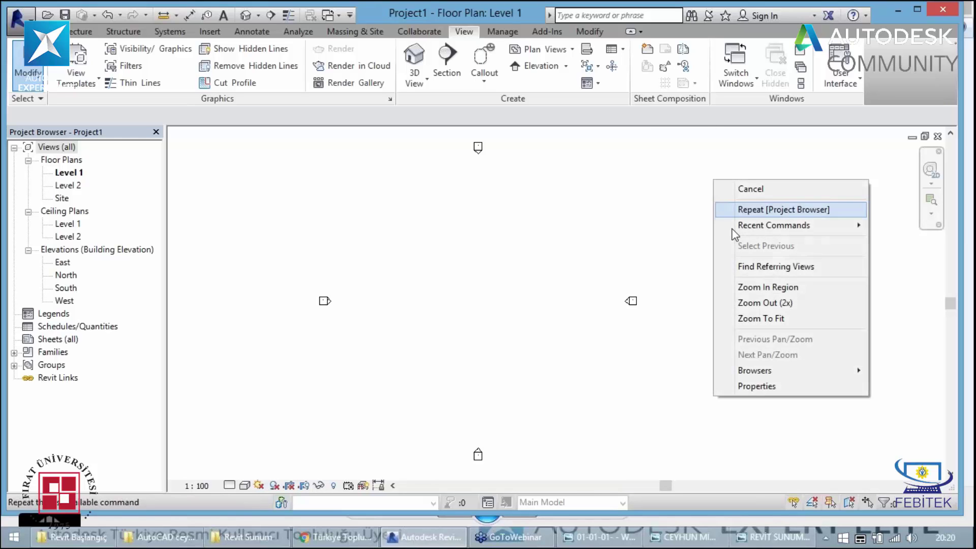
pyautogui.click(830, 85)
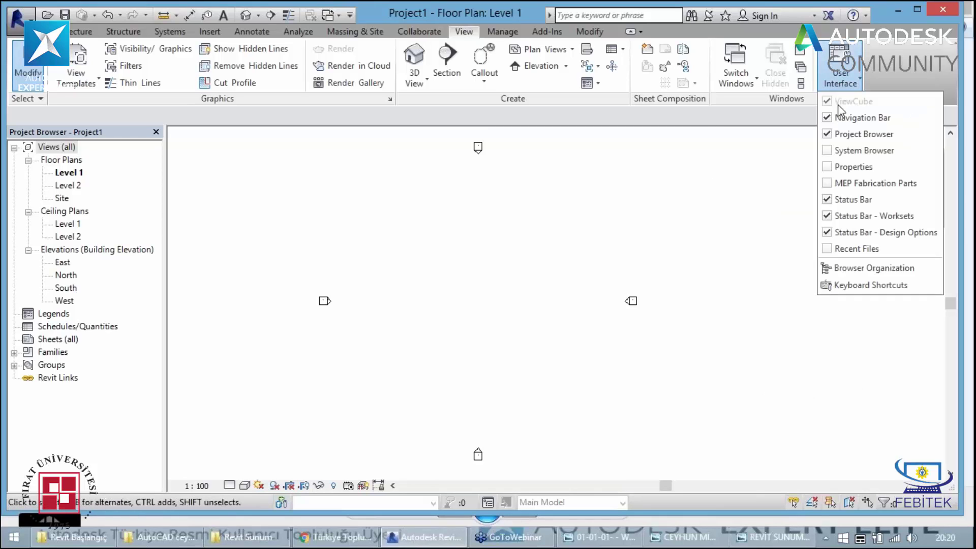
pyautogui.click(837, 168)
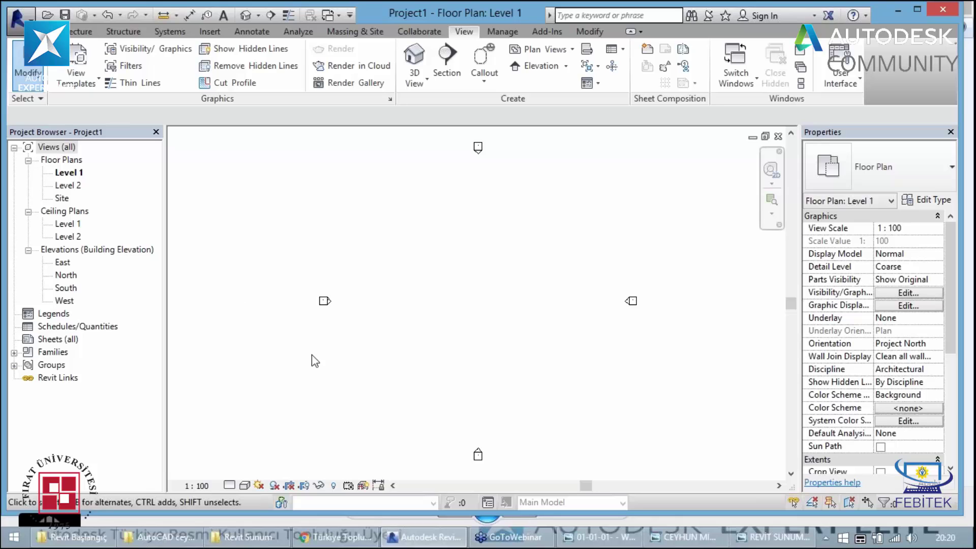
# Draw a 15000 mm Generic - 200mm wall on Level 1 and check its length
pyautogui.click(80, 32)
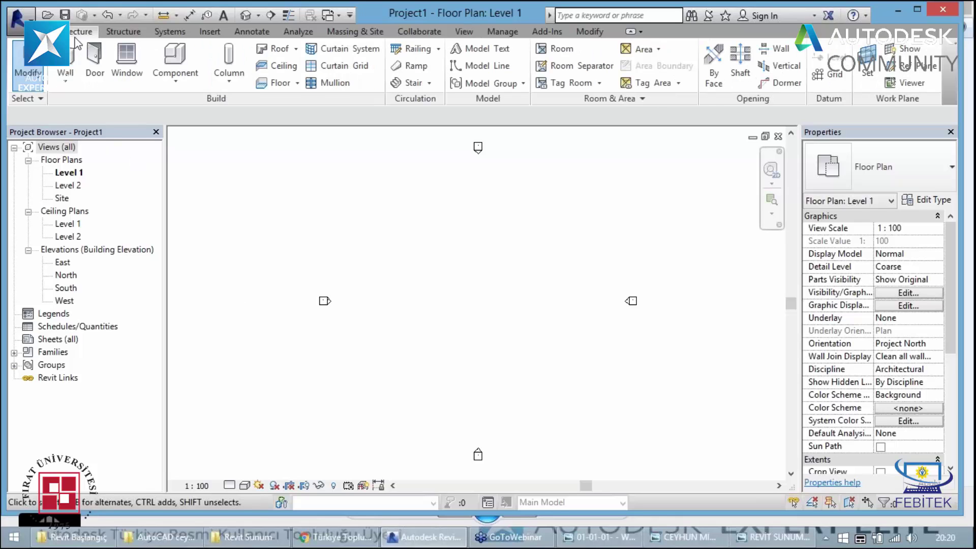
pyautogui.click(425, 241)
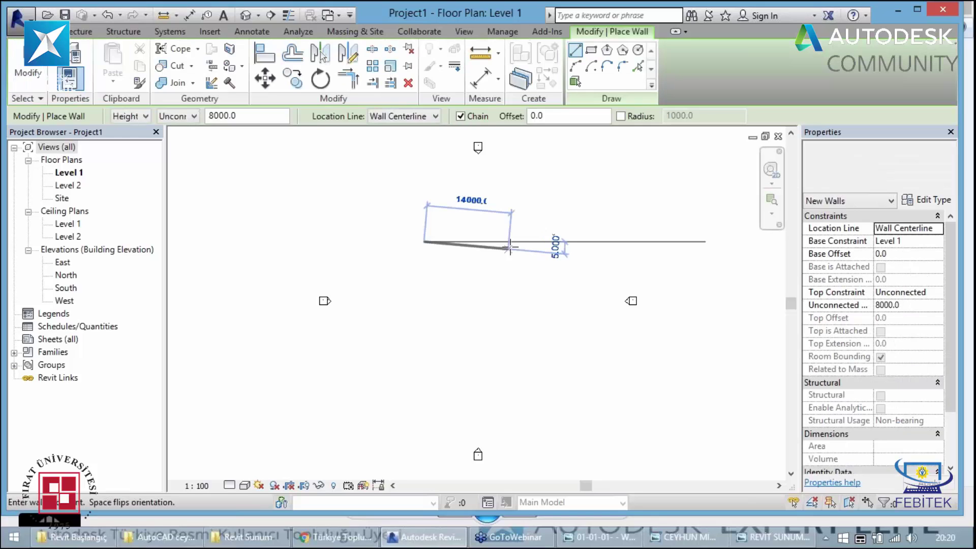
pyautogui.click(512, 241)
pyautogui.press('Escape')
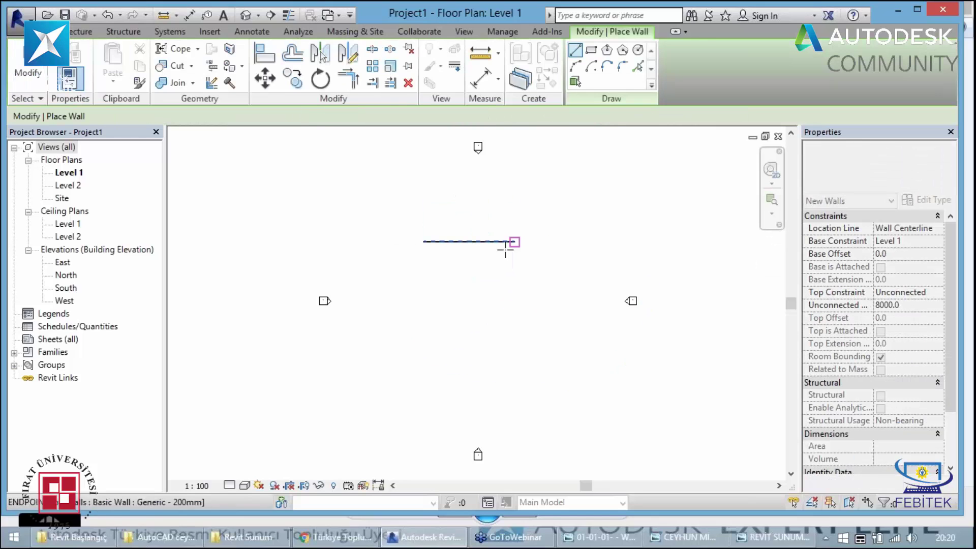
pyautogui.press('Escape')
pyautogui.scroll(2, 486, 252)
pyautogui.scroll(2, 465, 255)
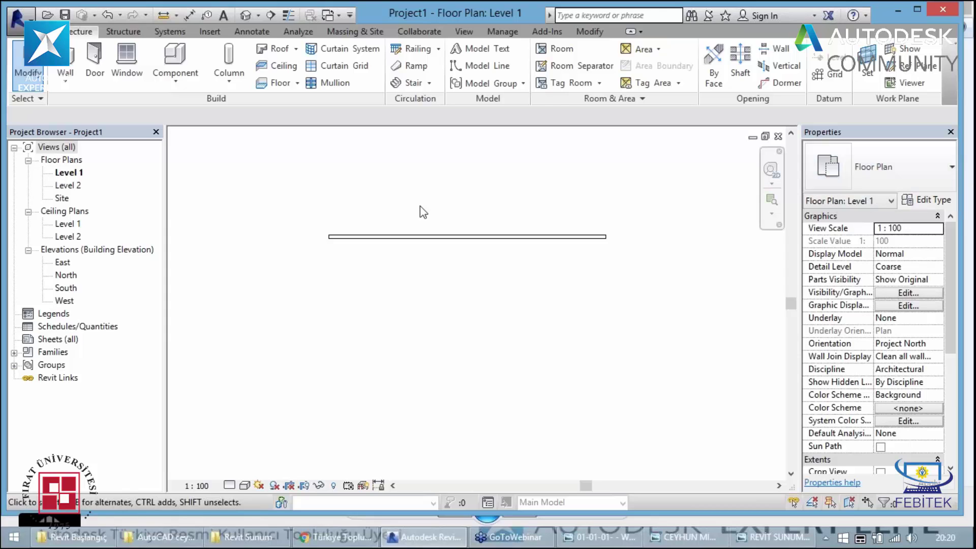
pyautogui.click(427, 237)
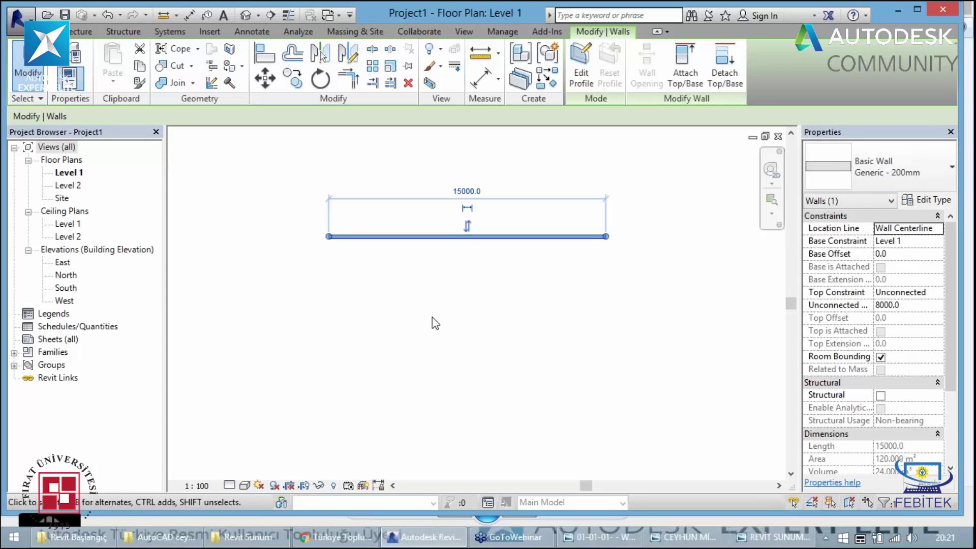
pyautogui.click(274, 289)
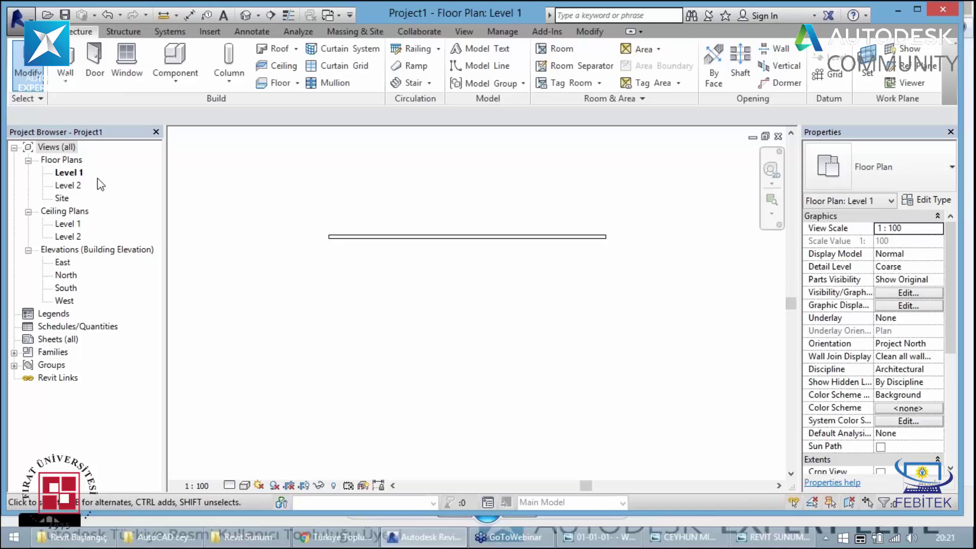
# Open the Level 2 plan, then the North, South and West elevations, ending on West
pyautogui.doubleClick(68, 186)
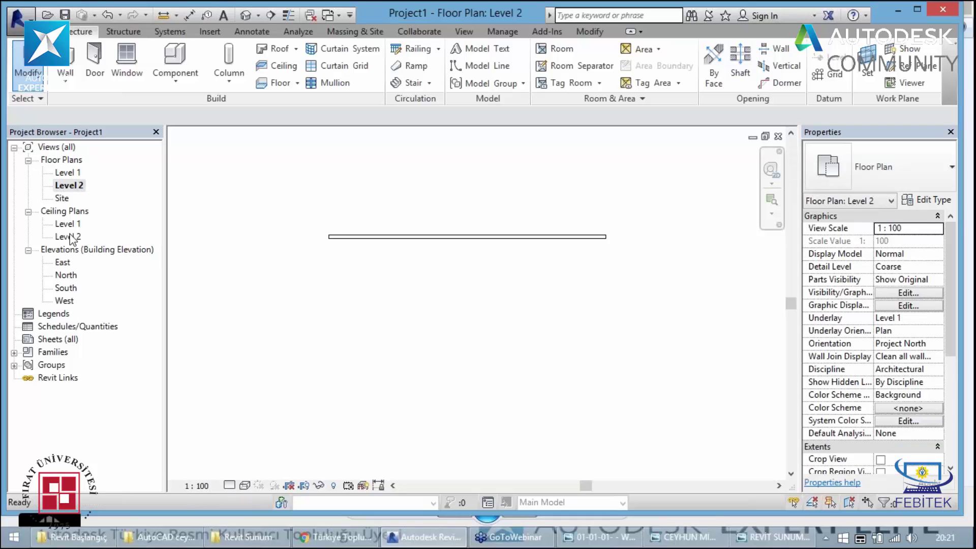
pyautogui.click(66, 277)
pyautogui.doubleClick(65, 277)
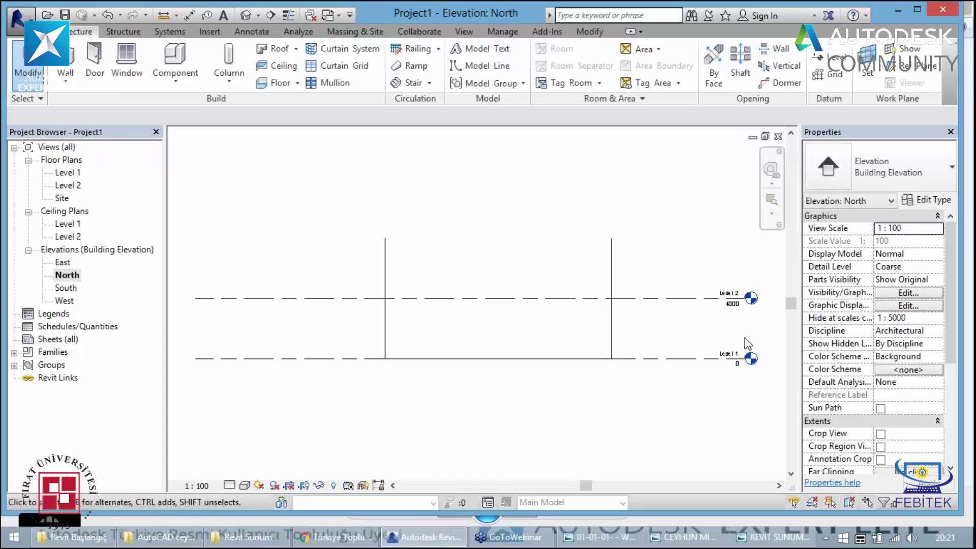
pyautogui.scroll(3, 758, 337)
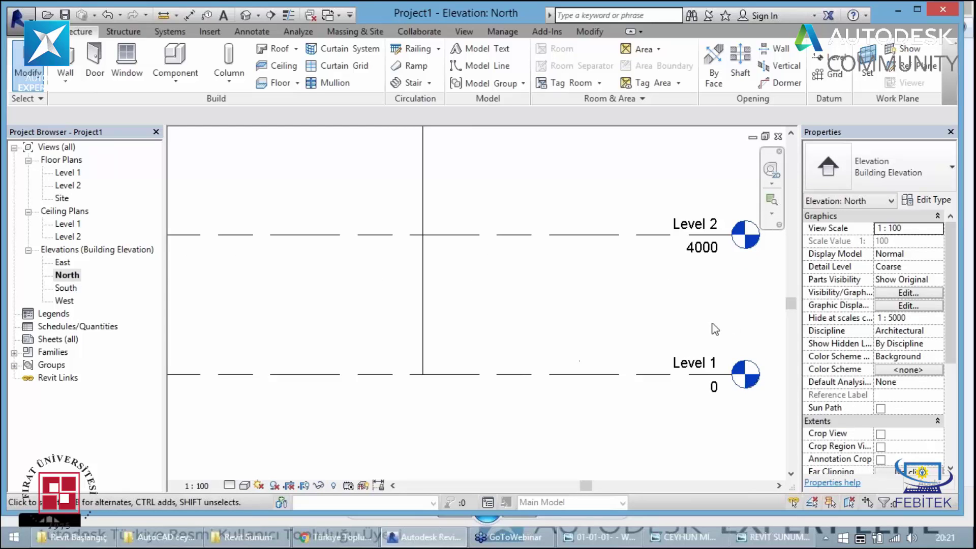
pyautogui.scroll(-2, 715, 329)
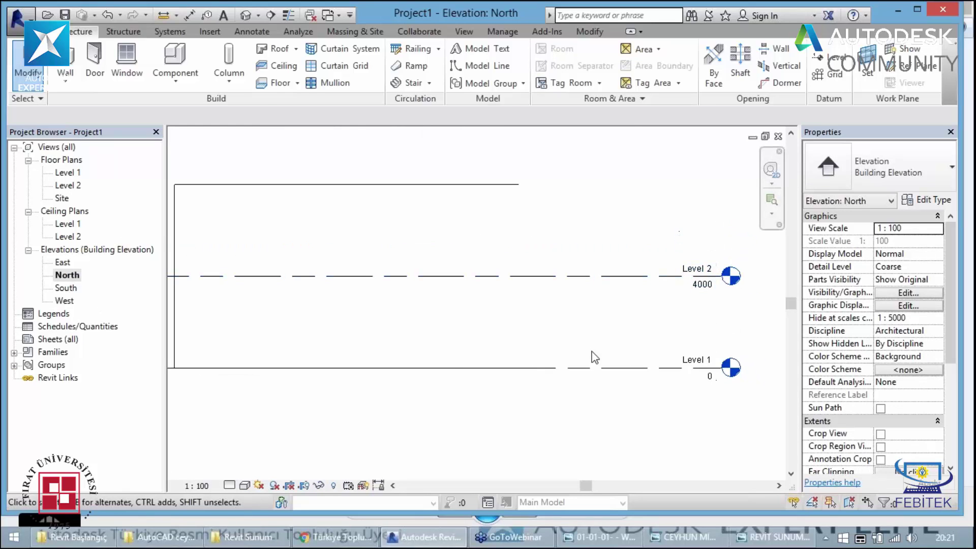
pyautogui.doubleClick(62, 288)
pyautogui.doubleClick(62, 301)
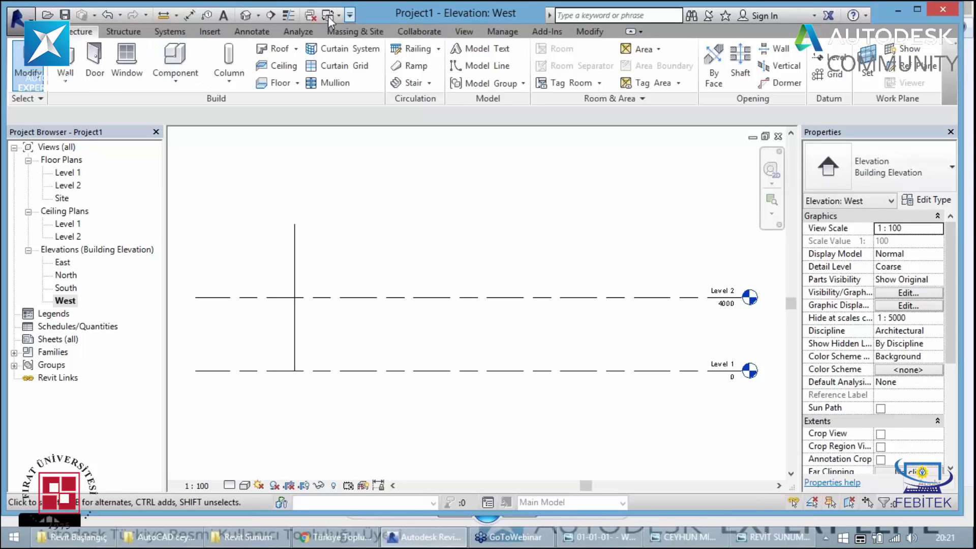
# Open the default 3D view, try Hidden Line, Consistent Colors and Realistic, then settle on Shaded
pyautogui.click(245, 20)
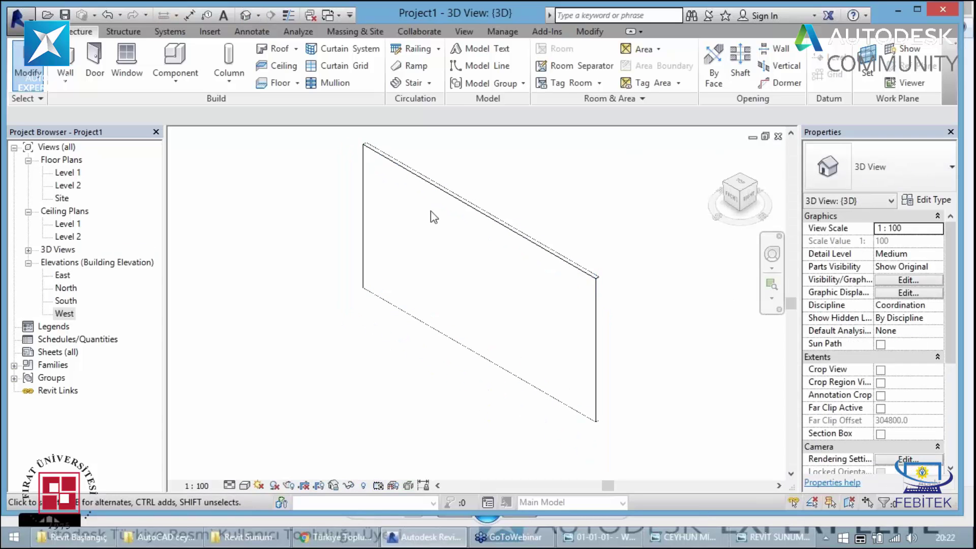
pyautogui.click(248, 486)
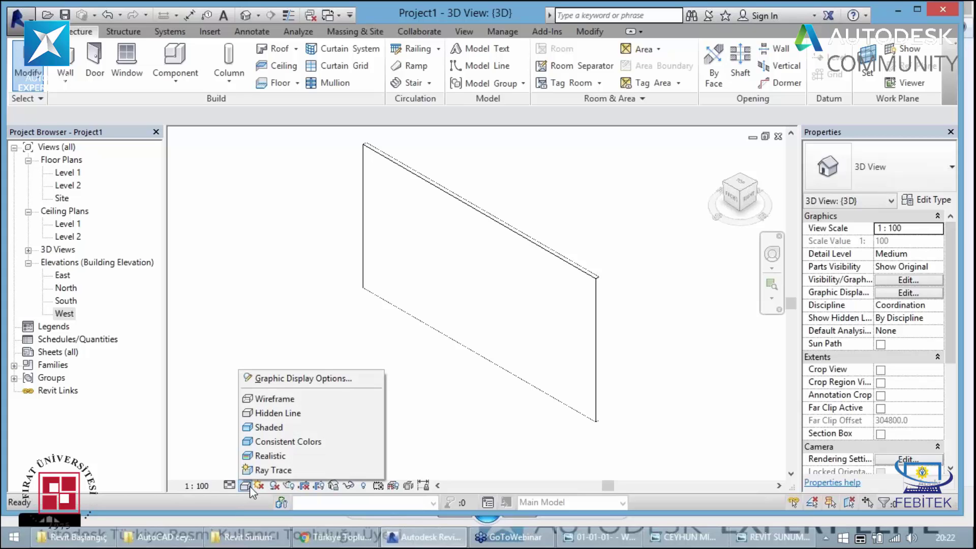
pyautogui.click(294, 417)
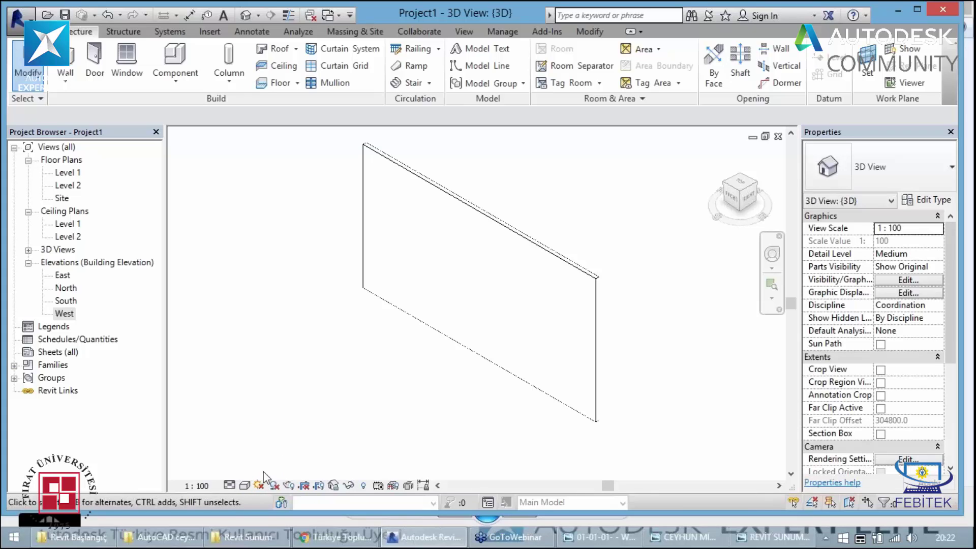
pyautogui.click(245, 484)
pyautogui.click(277, 440)
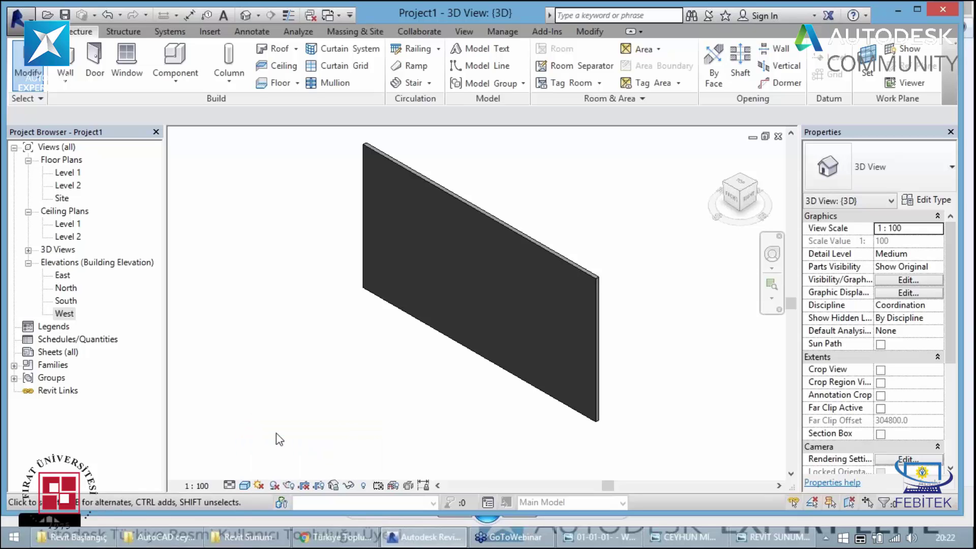
pyautogui.click(249, 487)
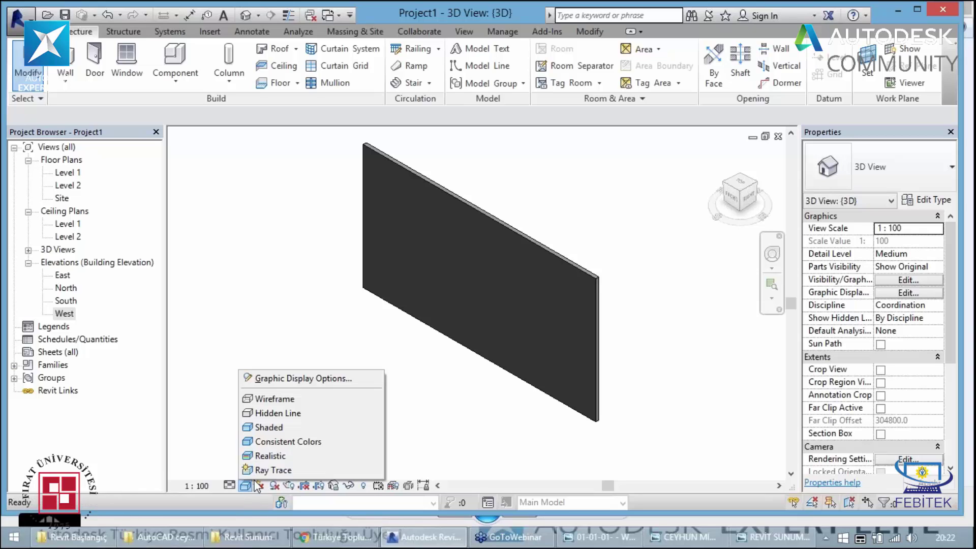
pyautogui.click(272, 453)
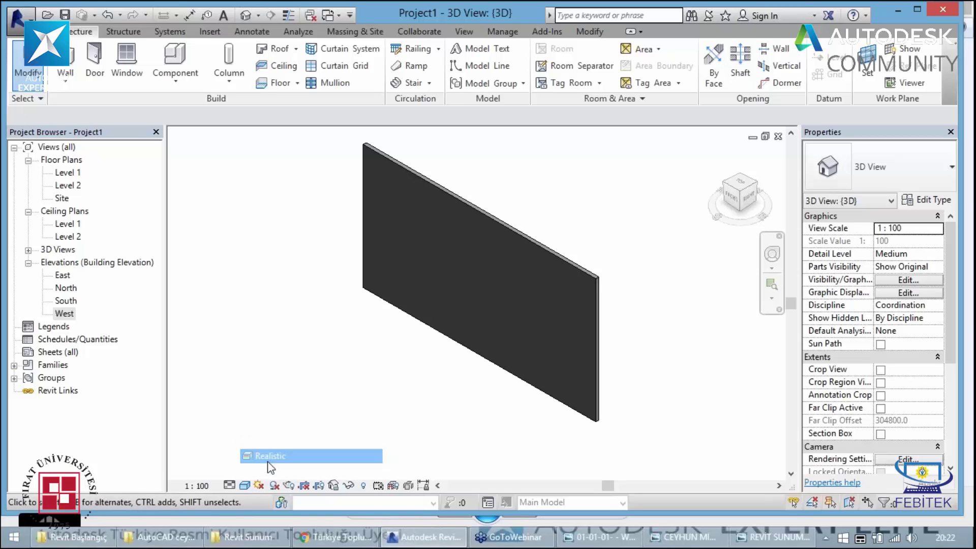
pyautogui.click(245, 486)
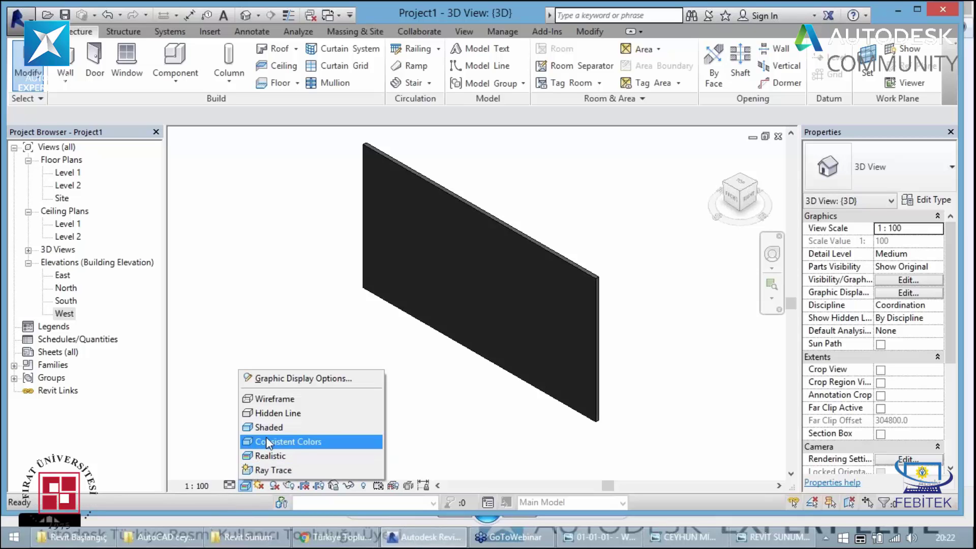
pyautogui.click(279, 433)
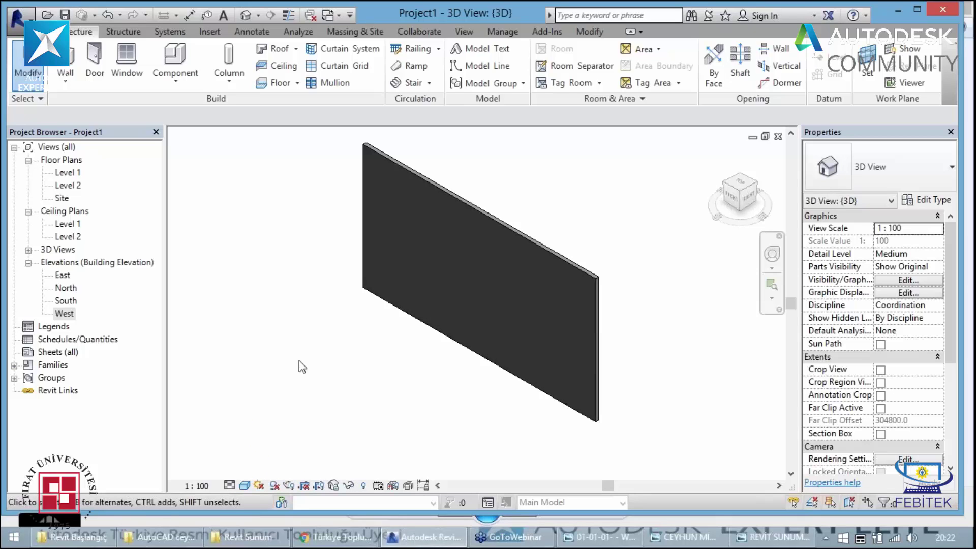
pyautogui.scroll(-2, 308, 356)
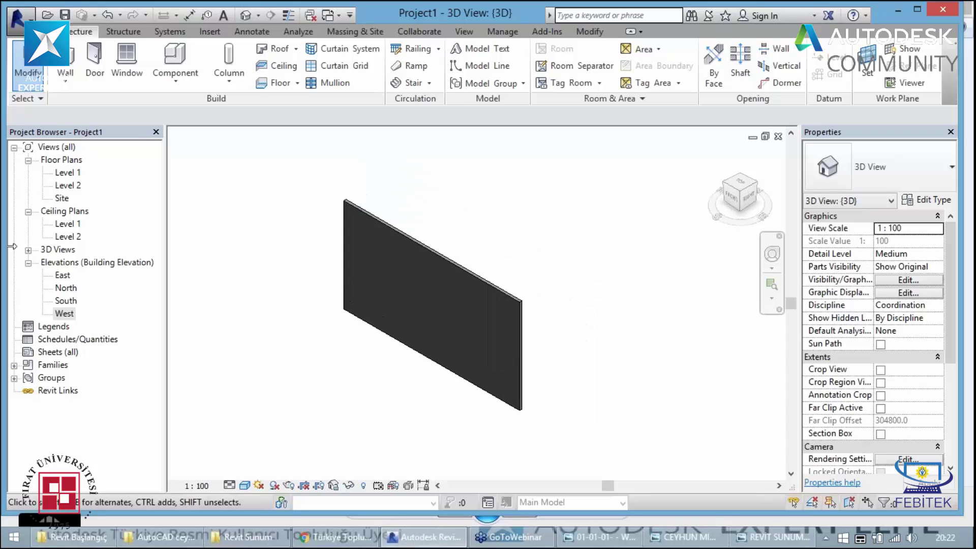
pyautogui.click(29, 250)
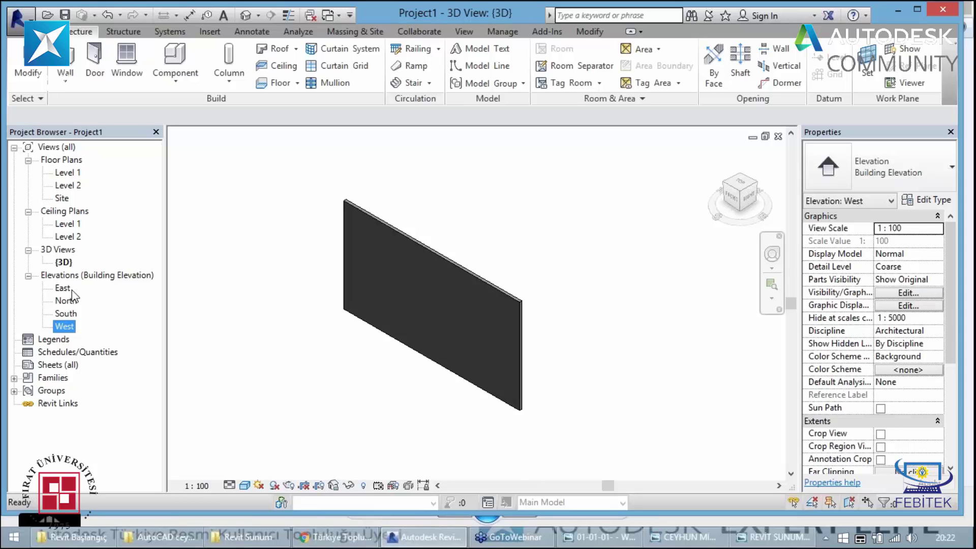
# Open the South elevation view
pyautogui.doubleClick(66, 313)
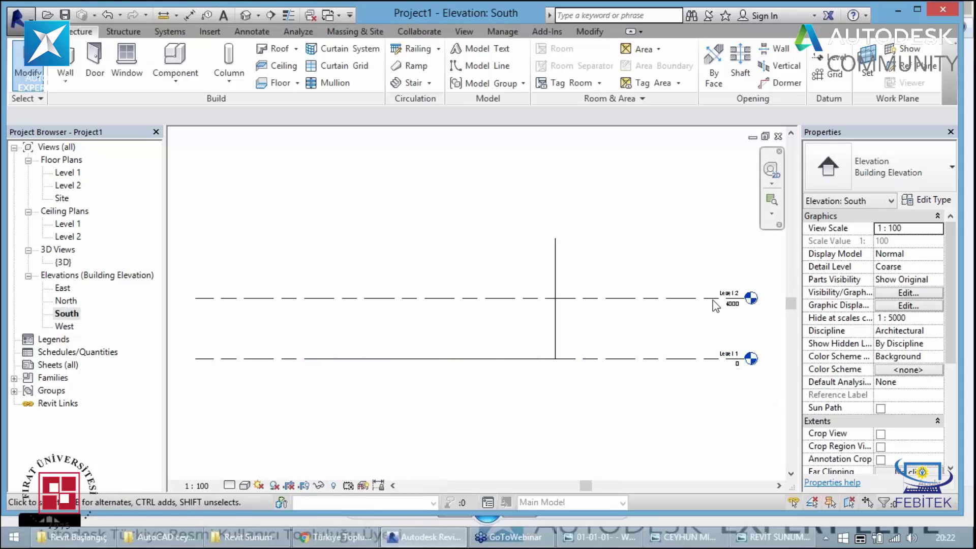
pyautogui.scroll(2, 706, 312)
pyautogui.scroll(-2, 706, 312)
pyautogui.scroll(3, 717, 351)
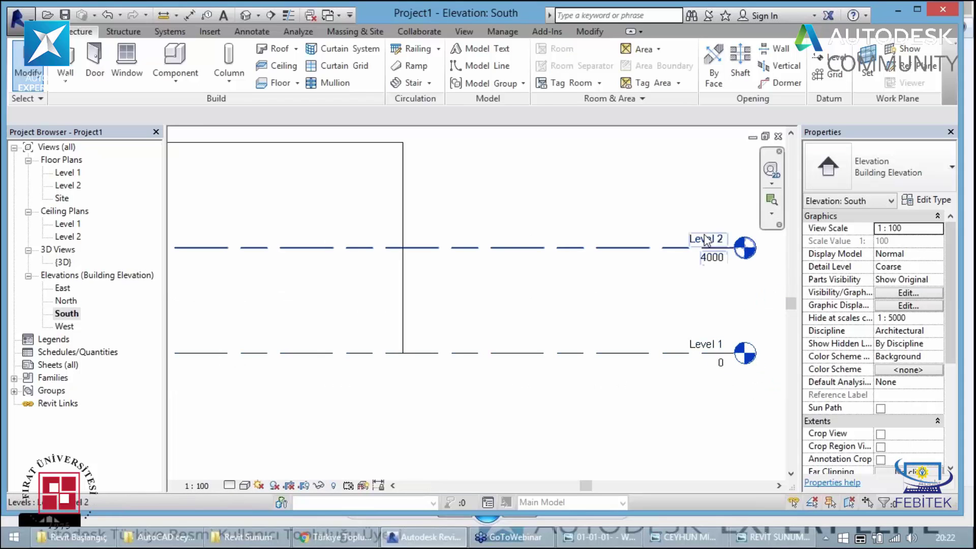
pyautogui.scroll(-2, 576, 248)
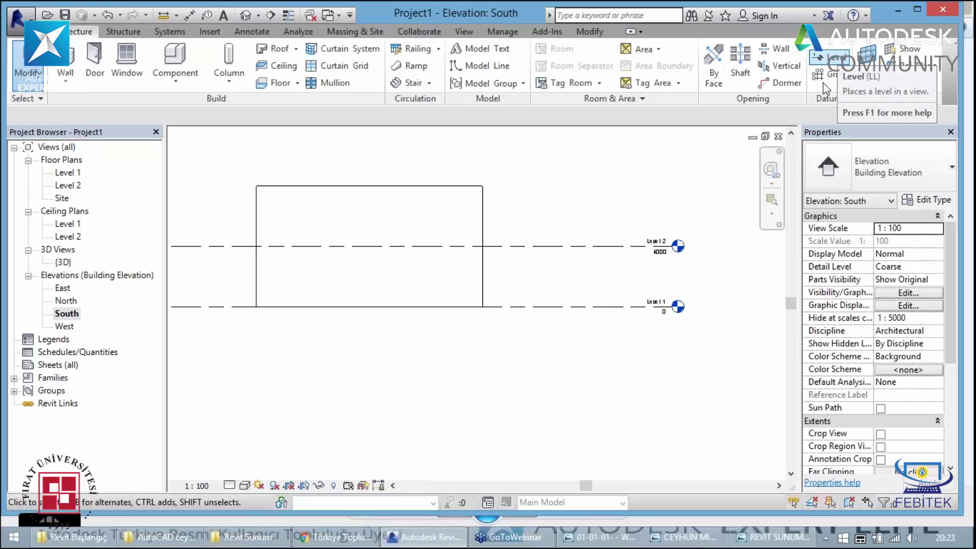
# Draw a new Level 3 line above Level 2 with the Level tool
pyautogui.click(824, 57)
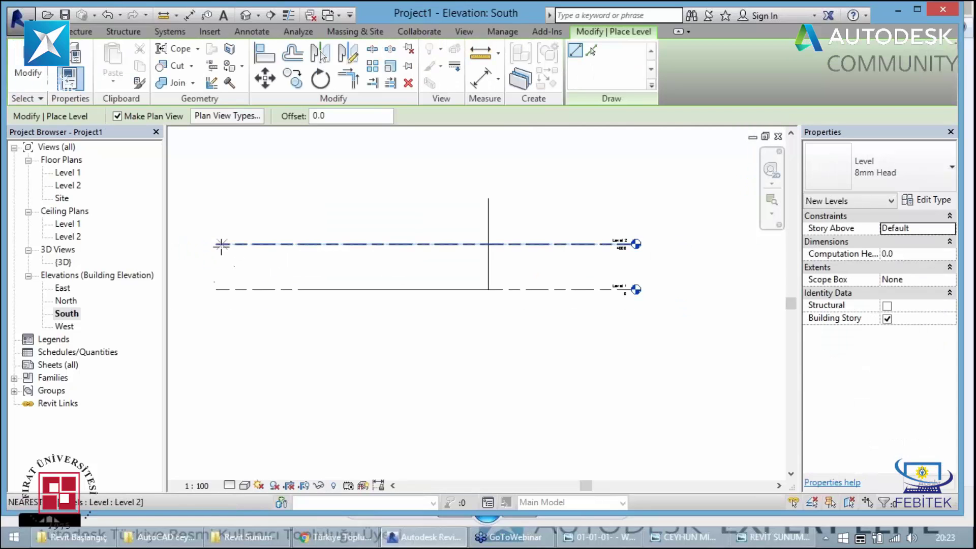
pyautogui.click(217, 206)
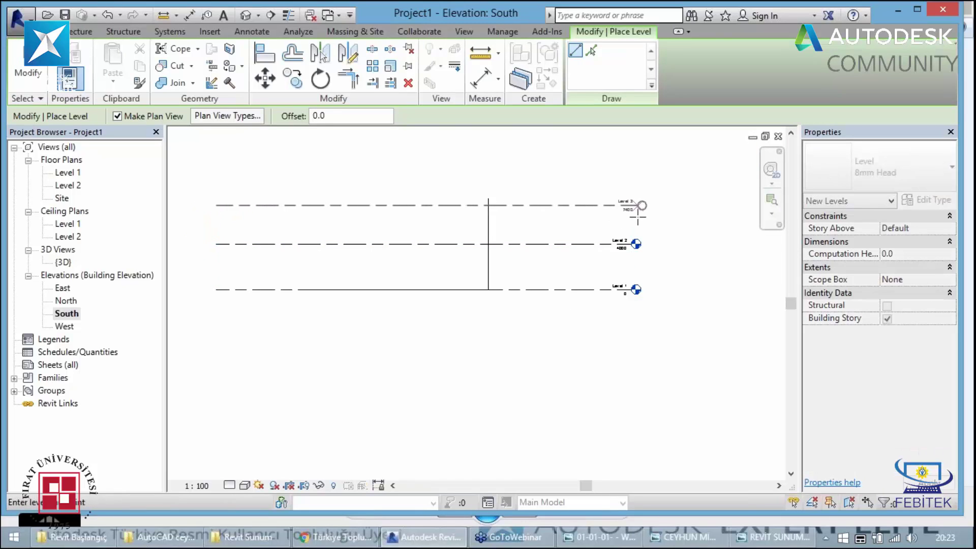
pyautogui.click(633, 215)
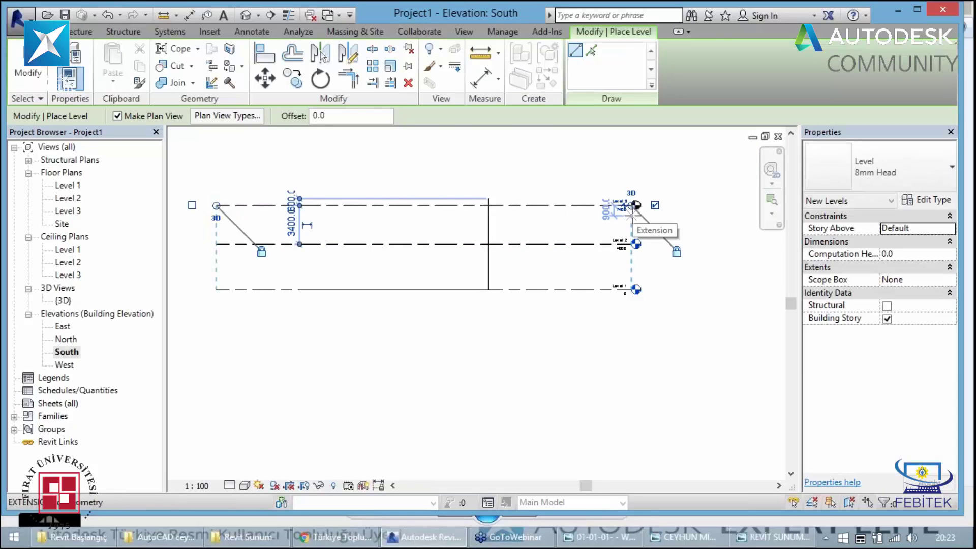
pyautogui.scroll(2, 626, 219)
pyautogui.scroll(2, 626, 219)
pyautogui.scroll(1, 626, 219)
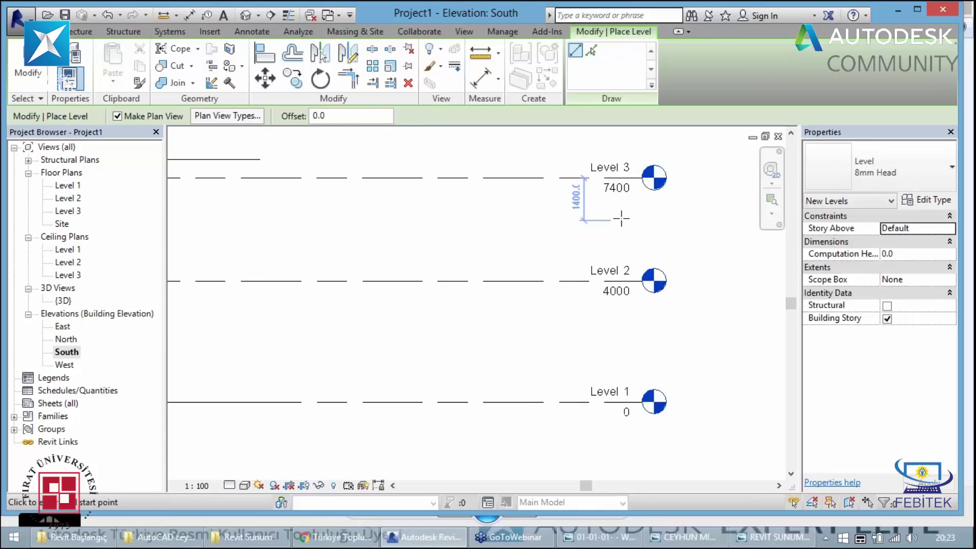
pyautogui.press('Escape')
pyautogui.press('Escape')
# Set Level 3's elevation to 8000
pyautogui.click(616, 195)
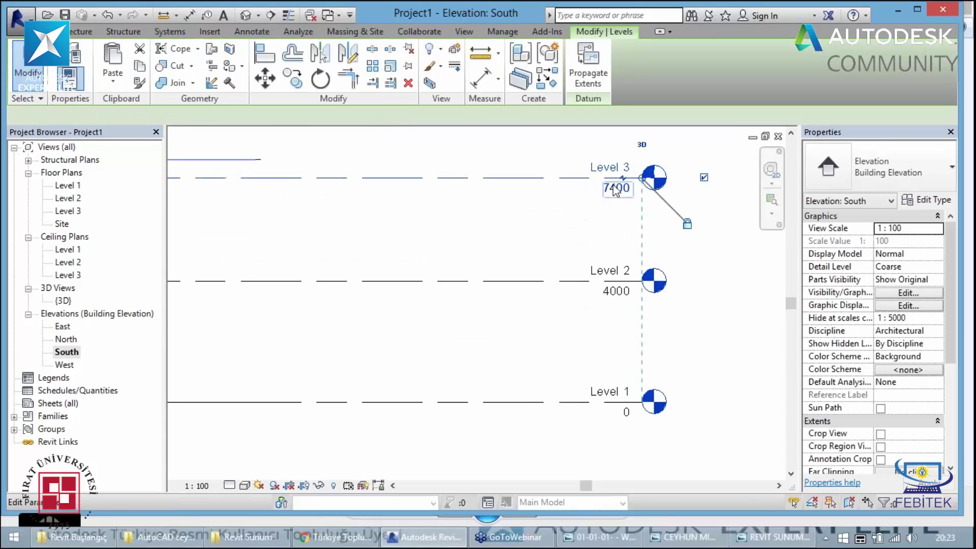
pyautogui.click(616, 193)
pyautogui.write('8000')
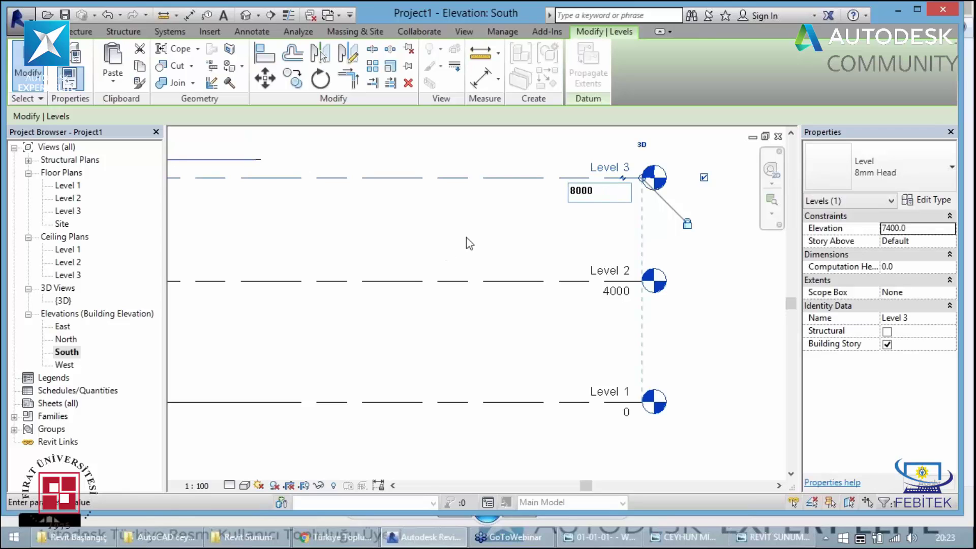
pyautogui.press('Return')
pyautogui.click(470, 242)
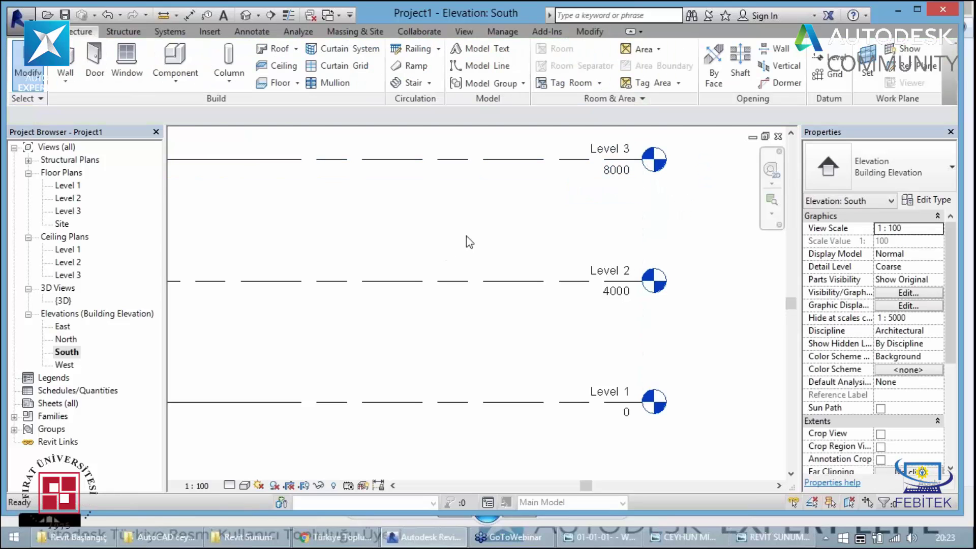
pyautogui.click(76, 187)
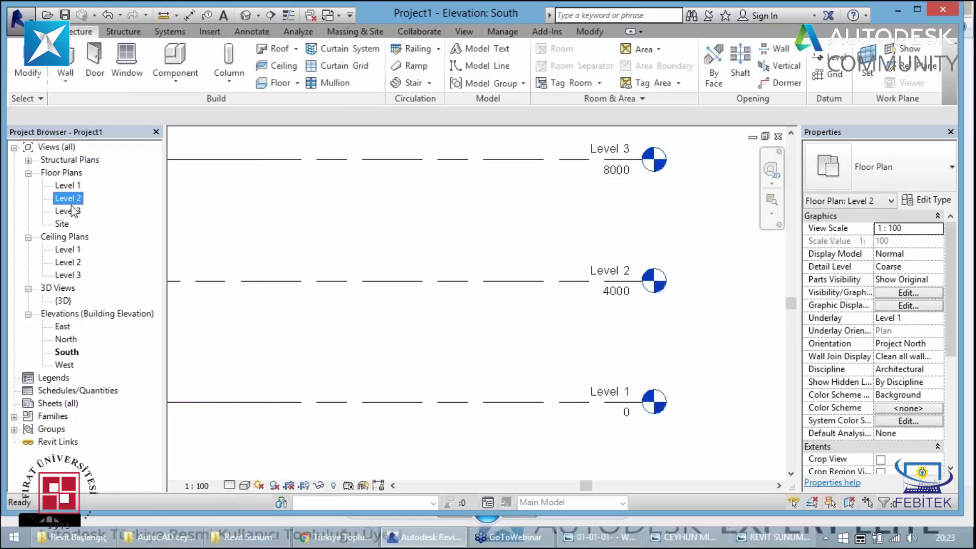
pyautogui.click(68, 211)
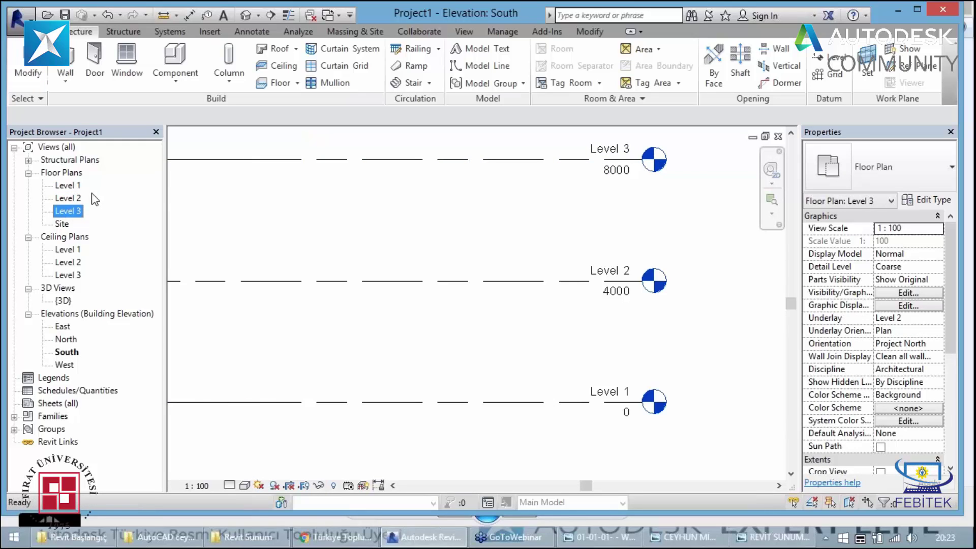
pyautogui.click(73, 250)
pyautogui.click(69, 263)
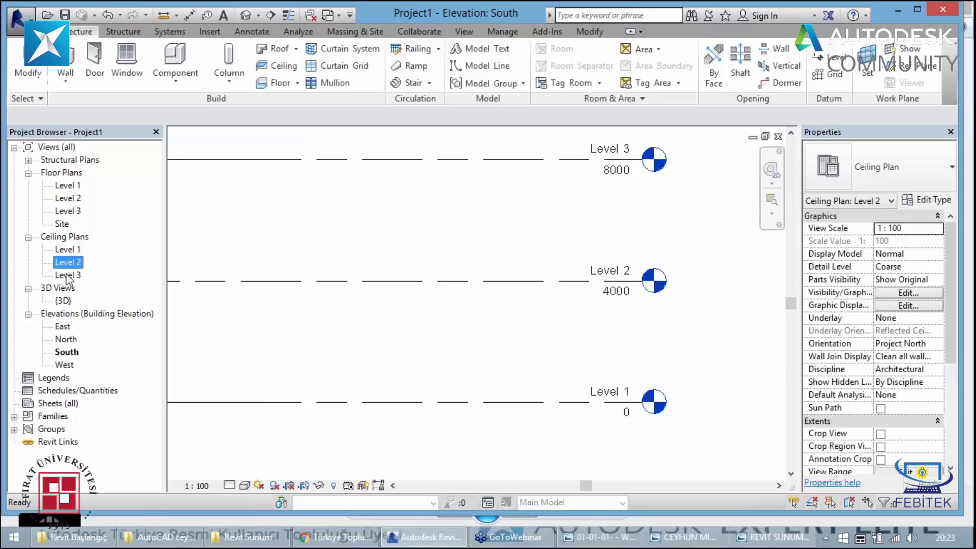
pyautogui.click(69, 275)
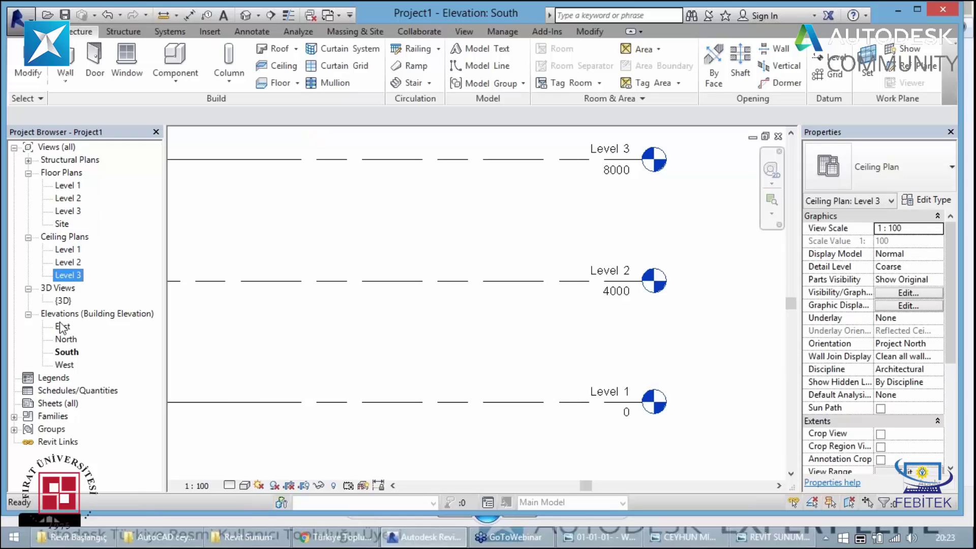
pyautogui.click(563, 388)
pyautogui.scroll(-3, 563, 387)
pyautogui.scroll(-2, 484, 430)
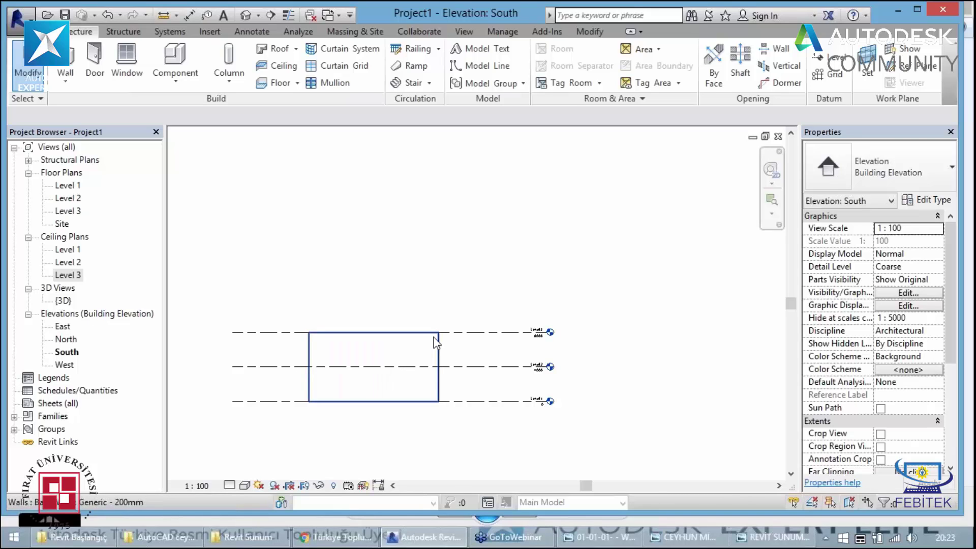
# Use Create Similar on Level 3 to place Level 4 above it
pyautogui.click(293, 333)
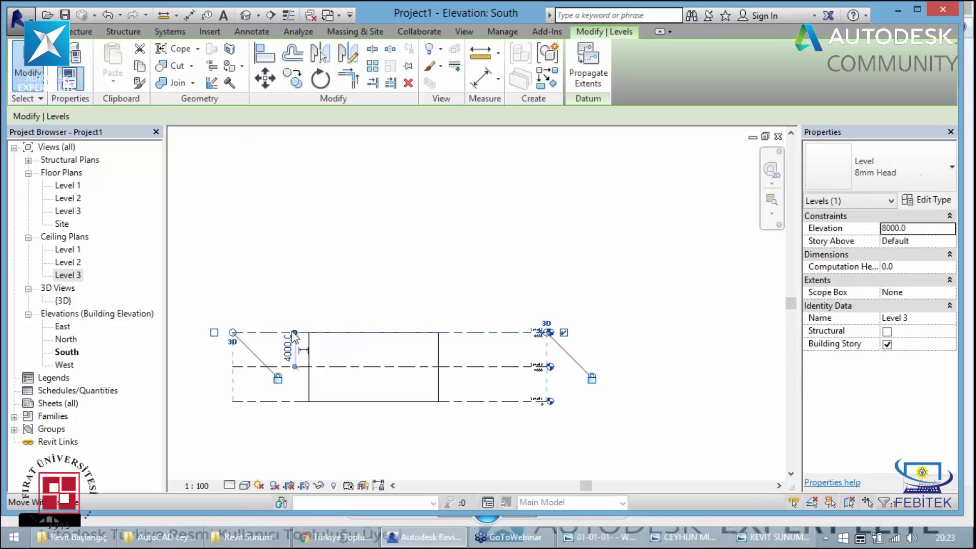
pyautogui.rightClick(294, 335)
pyautogui.click(340, 314)
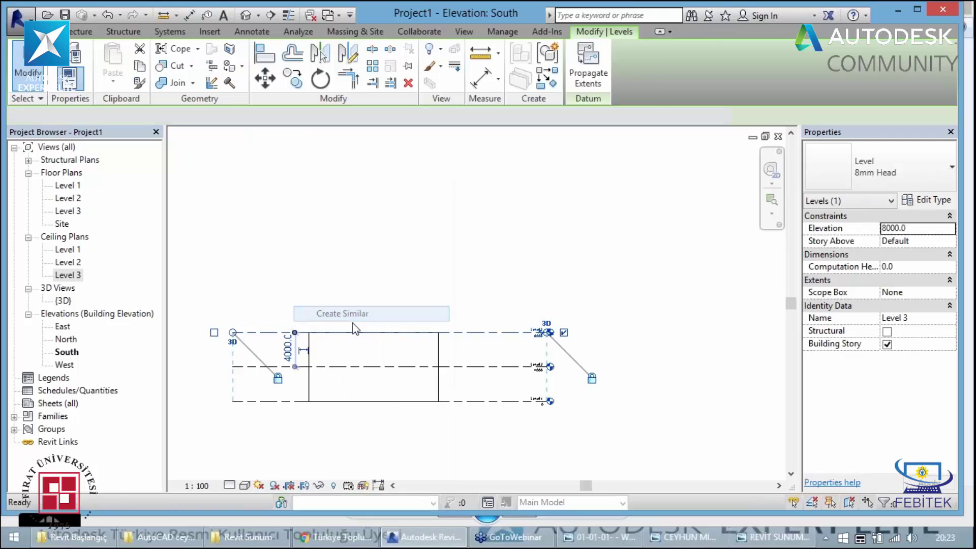
pyautogui.click(232, 297)
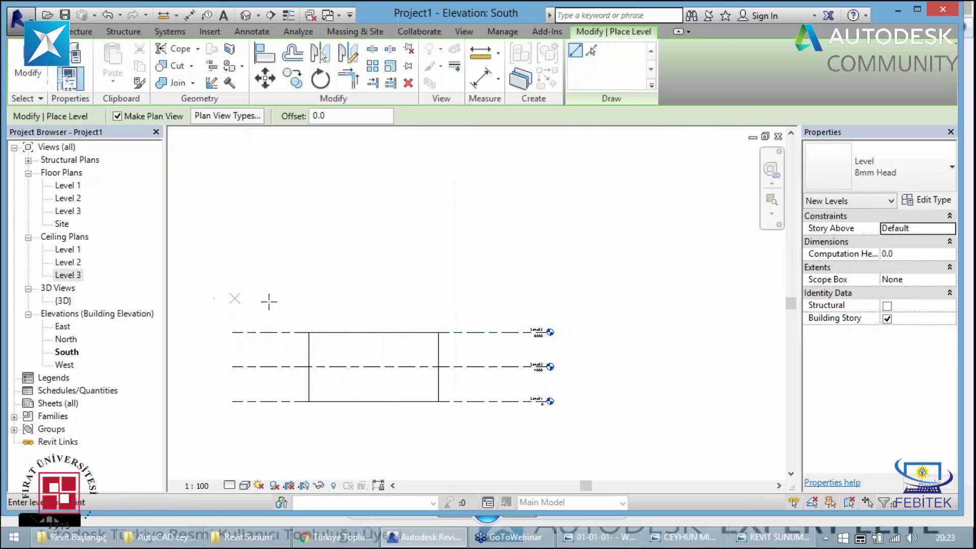
pyautogui.click(553, 299)
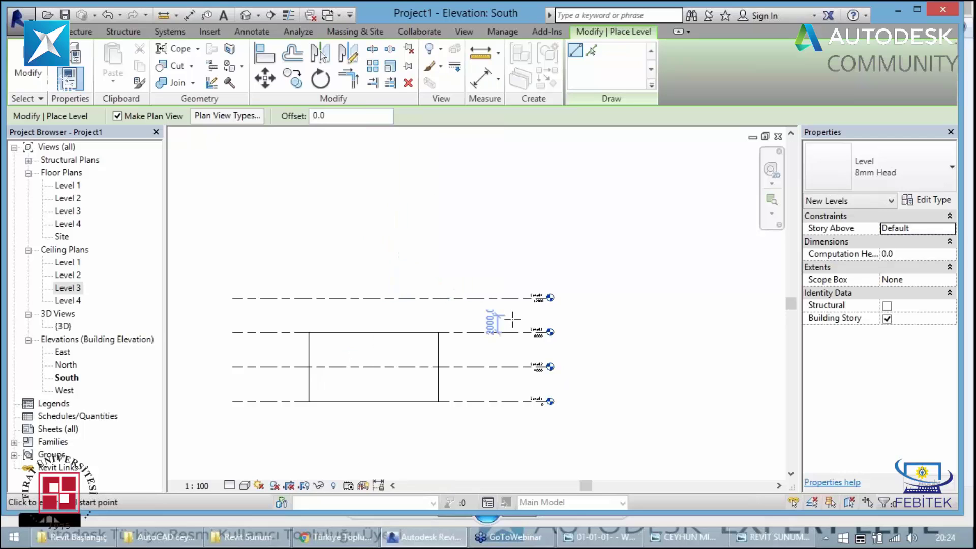
pyautogui.press('Escape')
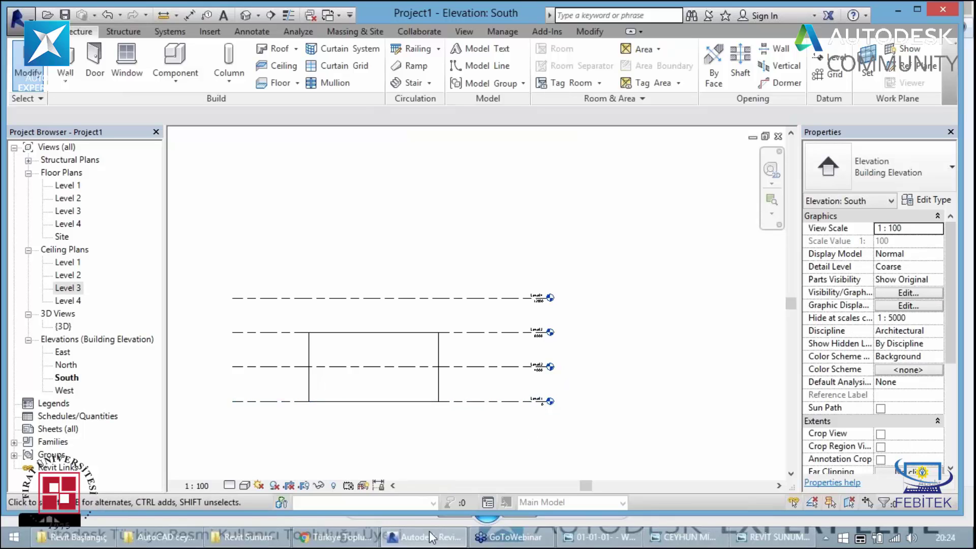
pyautogui.scroll(-2, 579, 244)
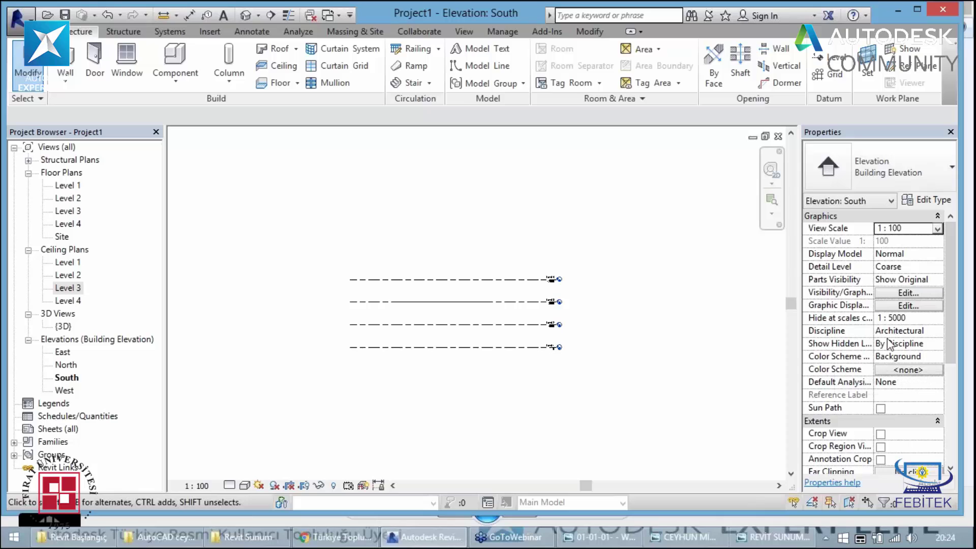
pyautogui.click(912, 331)
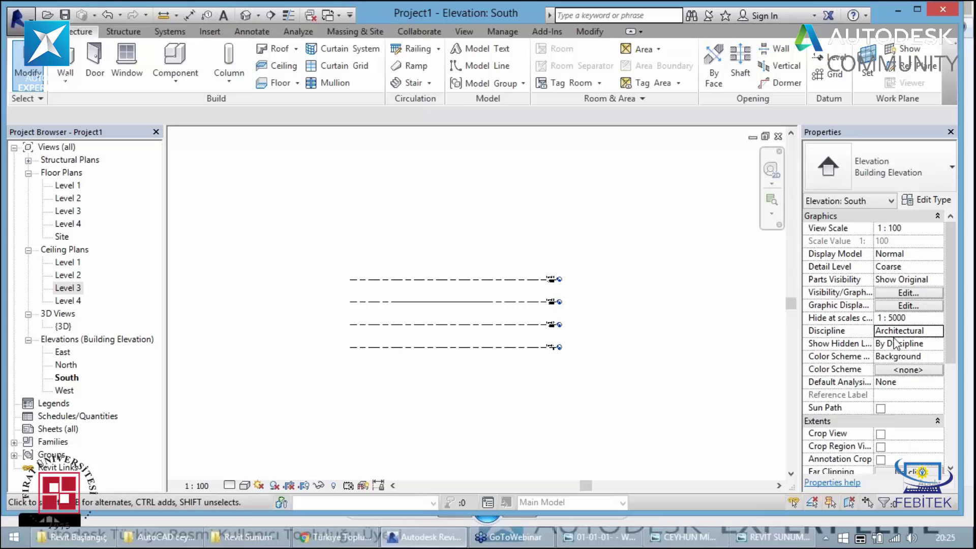
pyautogui.click(929, 334)
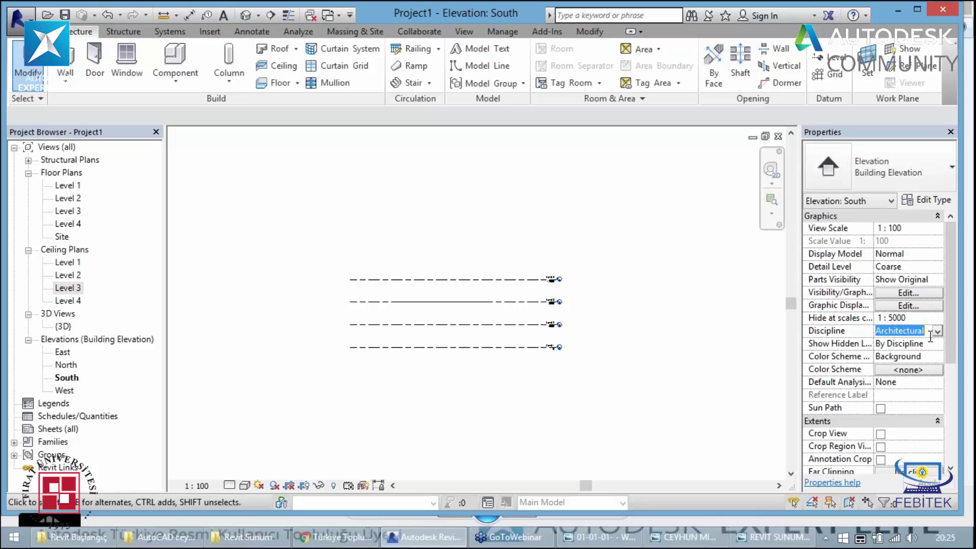
pyautogui.click(939, 332)
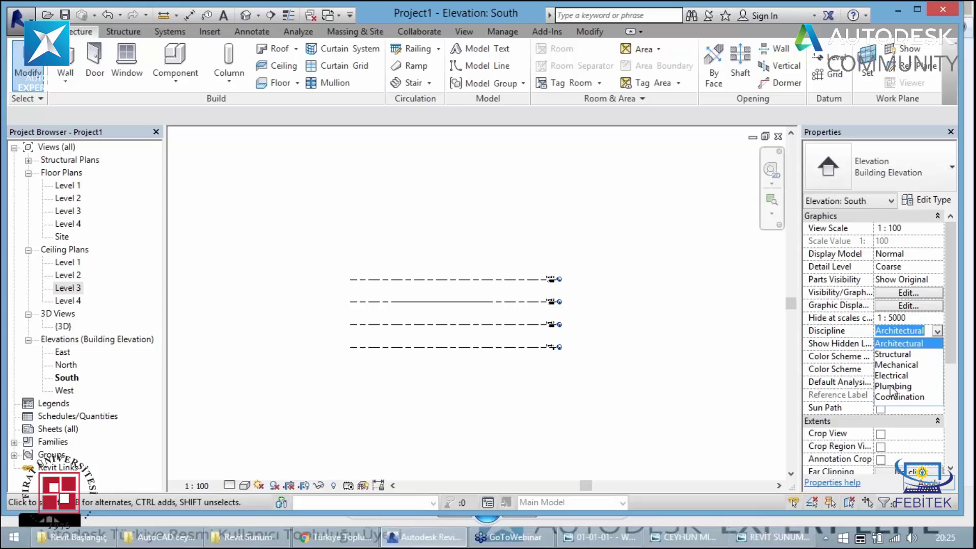
pyautogui.click(622, 373)
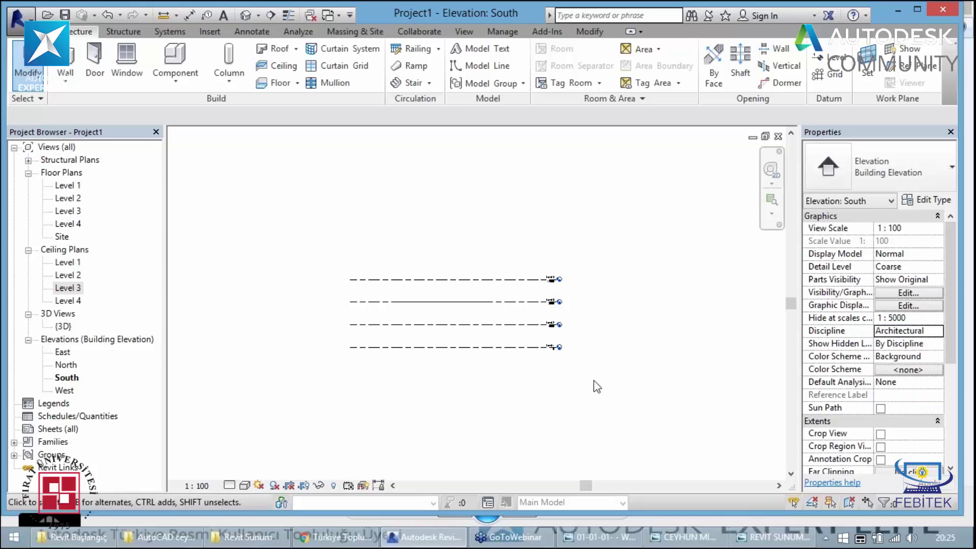
# Open the Level 1 floor plan from the Project Browser, showing the single wall
pyautogui.click(65, 186)
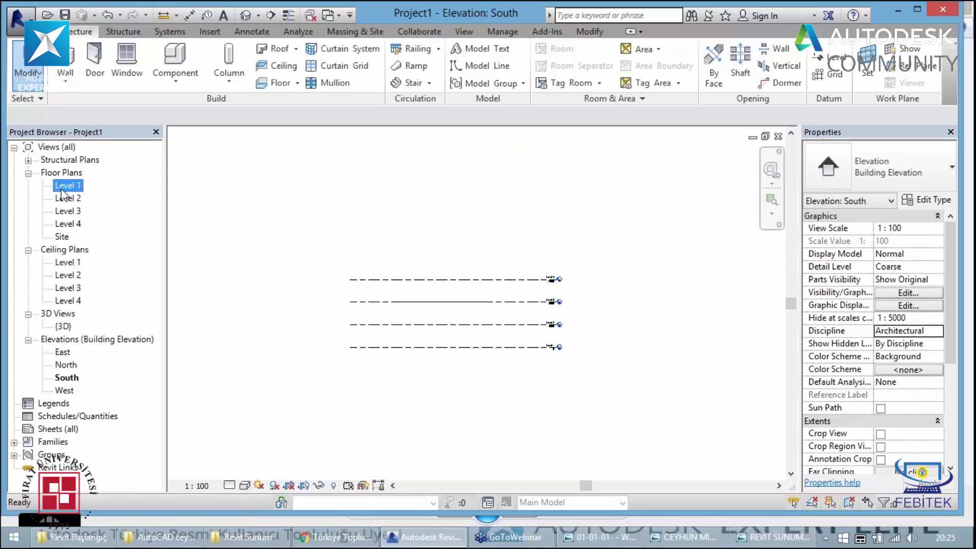
pyautogui.keyDown('ctrl'); pyautogui.click(68, 199); pyautogui.keyUp('ctrl')
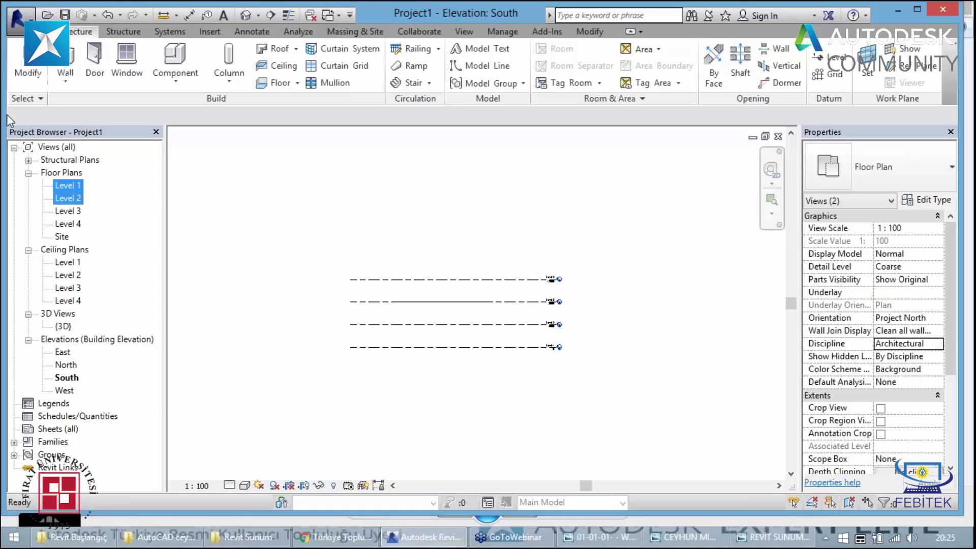
pyautogui.click(65, 211)
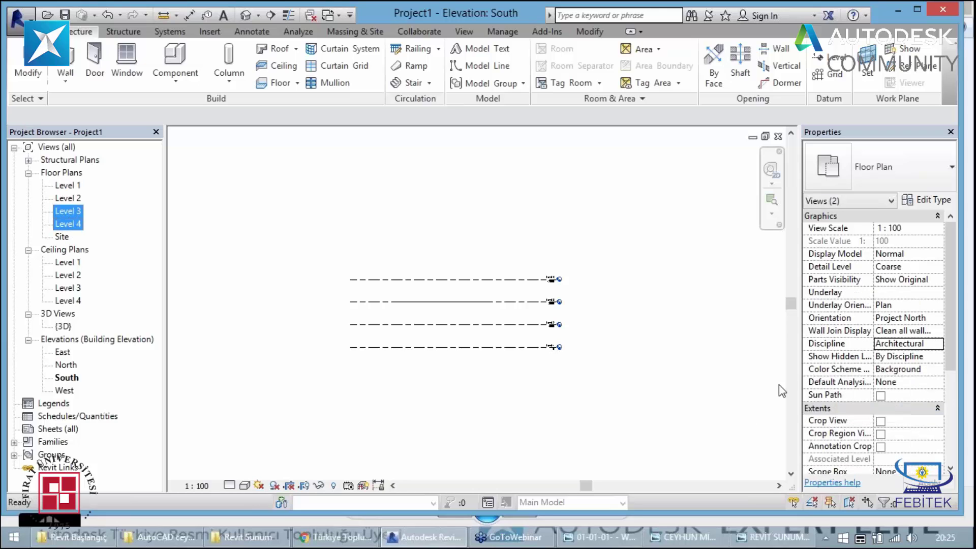
pyautogui.click(376, 367)
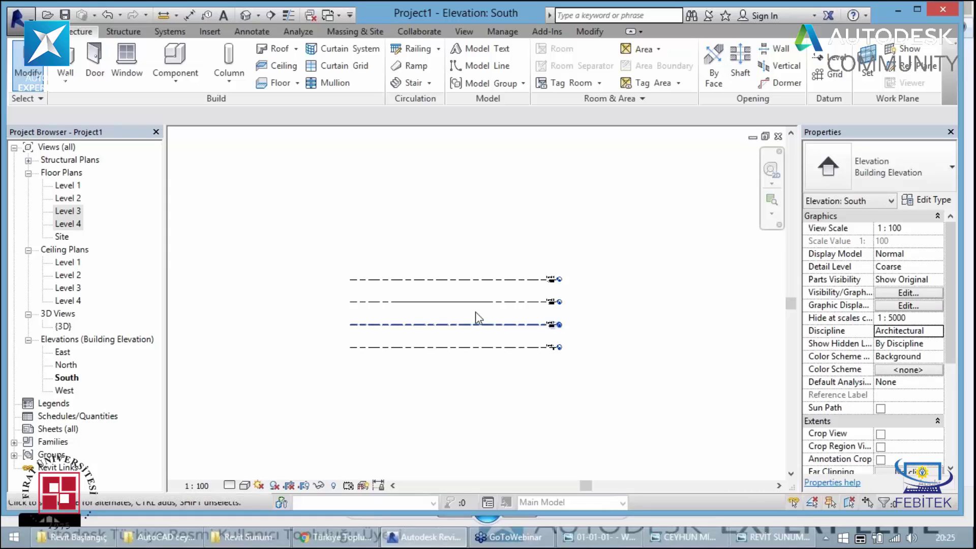
pyautogui.doubleClick(68, 186)
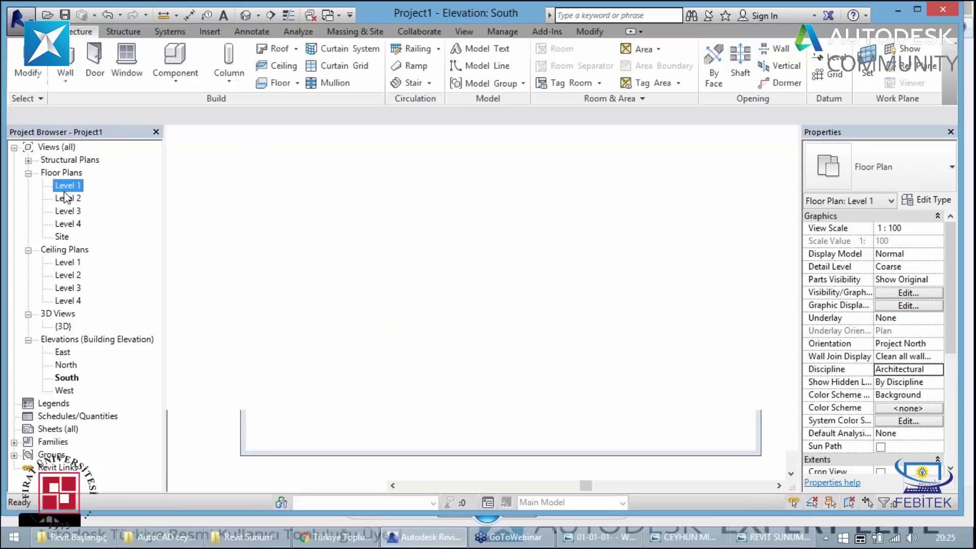
pyautogui.scroll(-1, 581, 342)
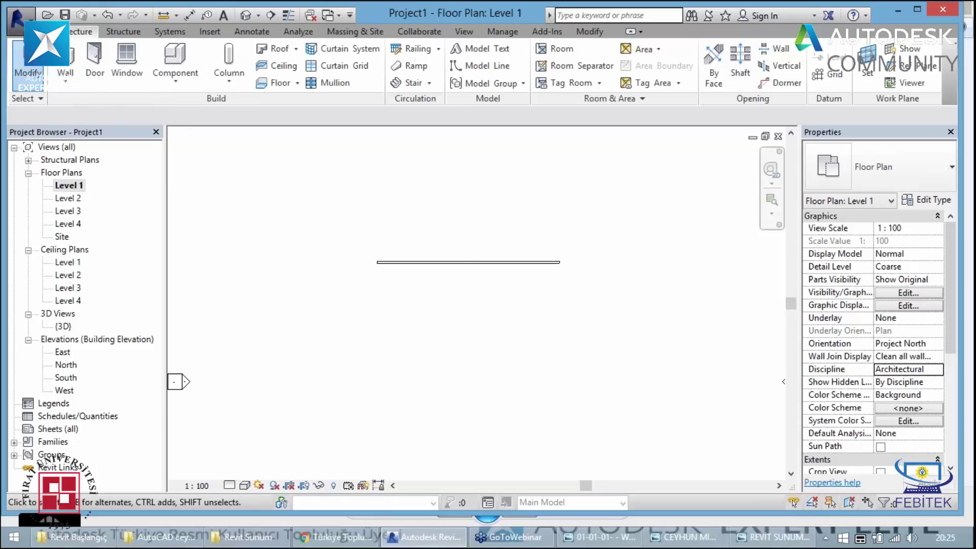
# Open Revit Options from the application menu and show the User Interface page
pyautogui.click(20, 38)
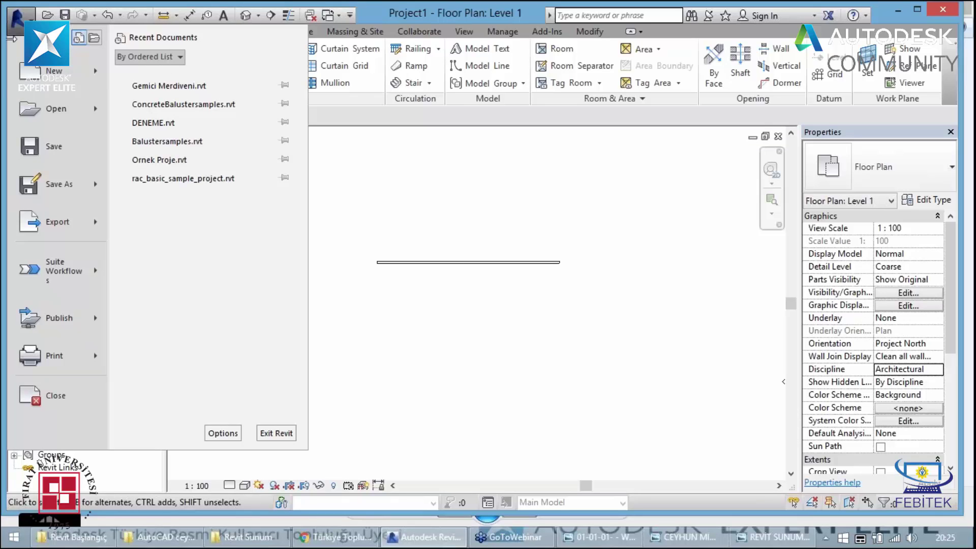
pyautogui.click(227, 434)
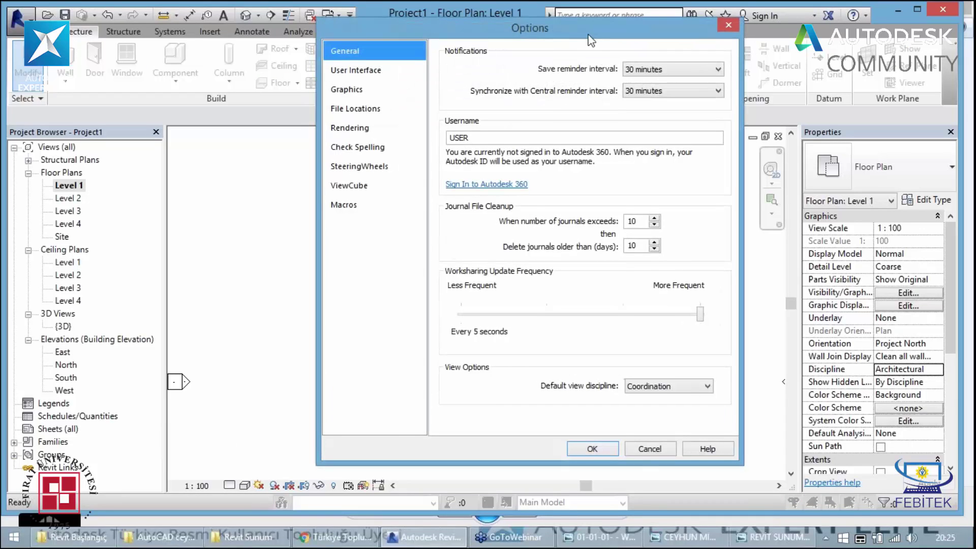
pyautogui.moveTo(599, 57); pyautogui.dragTo(588, 130)
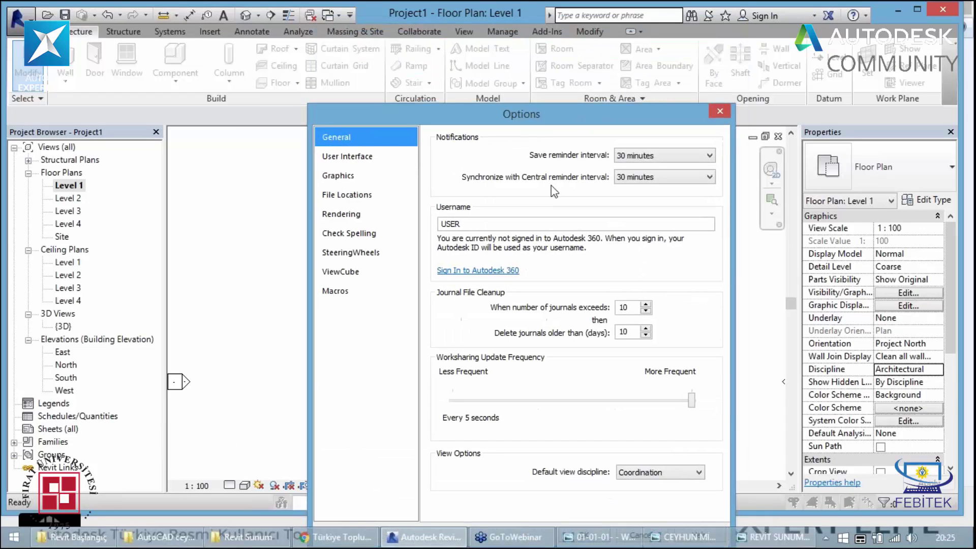
pyautogui.click(382, 156)
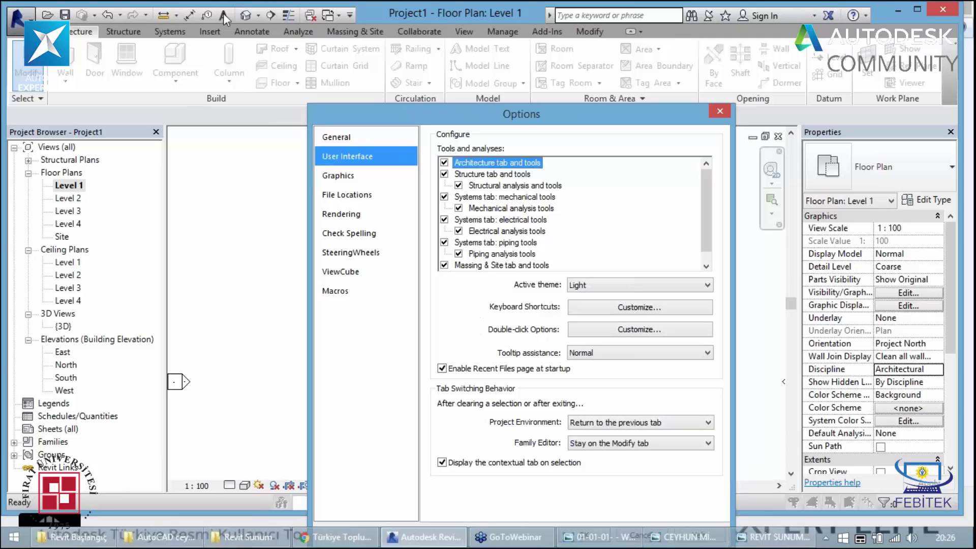
# On the Graphics page, open the background colour picker and close it, keeping White
pyautogui.click(339, 181)
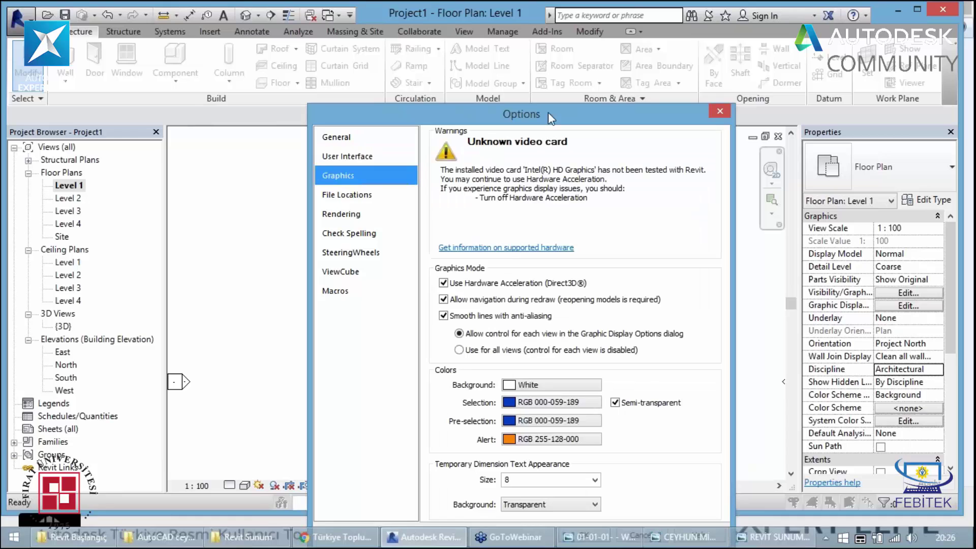
pyautogui.moveTo(548, 112); pyautogui.dragTo(540, 44)
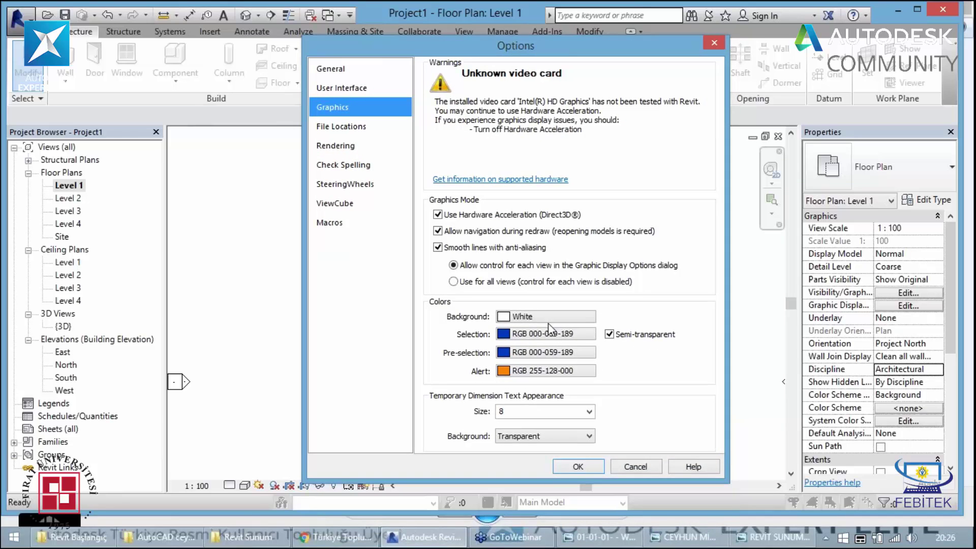
pyautogui.click(548, 321)
pyautogui.click(559, 381)
pyautogui.click(524, 321)
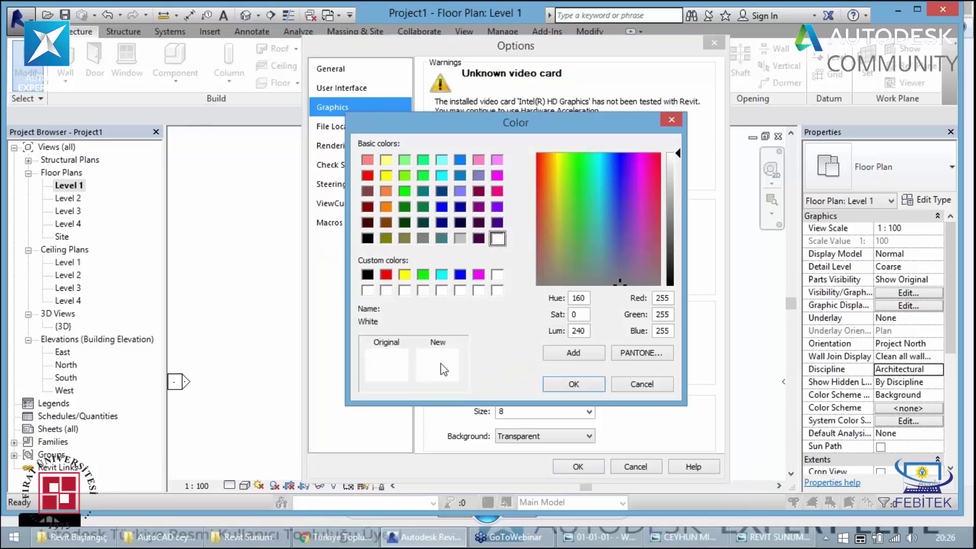
pyautogui.click(677, 121)
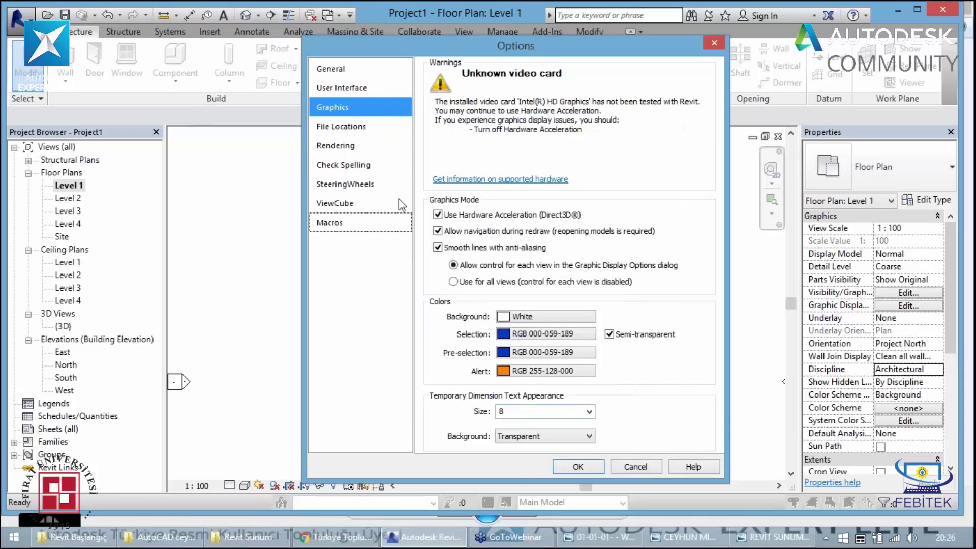
# On File Locations, widen the Name column and inspect the Architectural and Mechanical templates
pyautogui.click(385, 130)
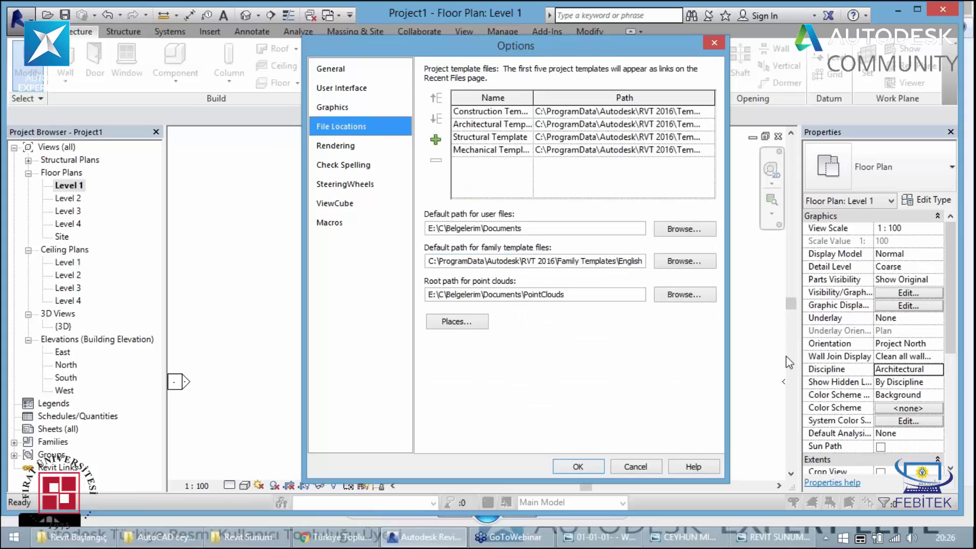
pyautogui.click(917, 518)
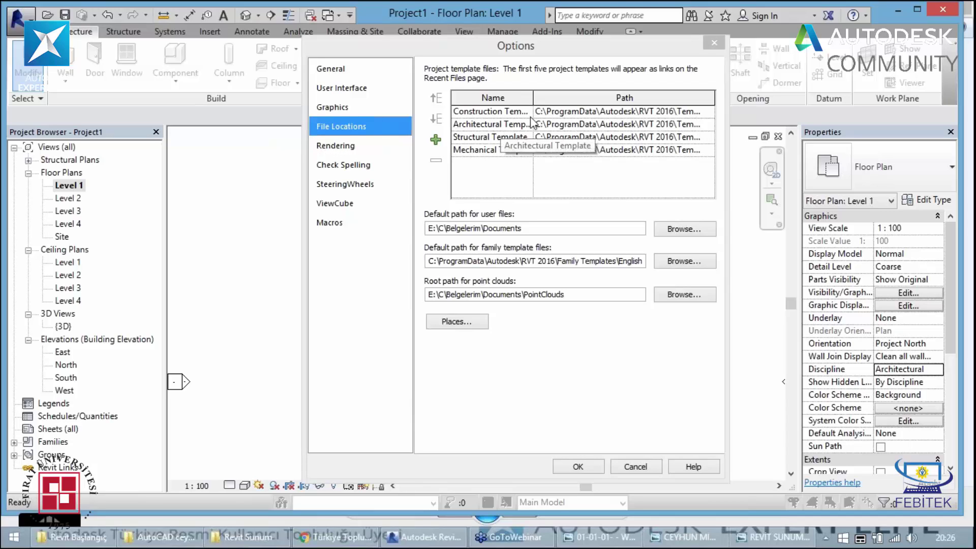
pyautogui.moveTo(534, 97); pyautogui.dragTo(593, 97)
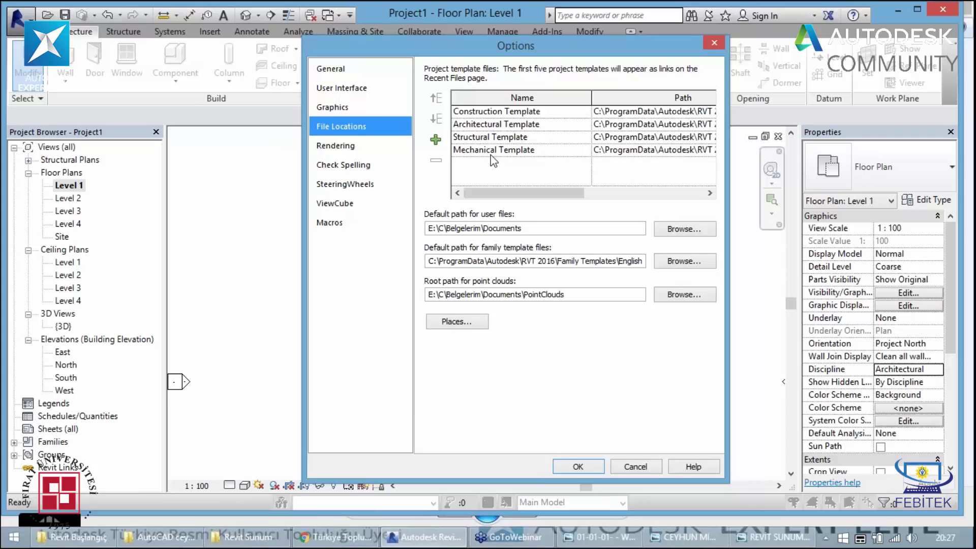
pyautogui.click(580, 113)
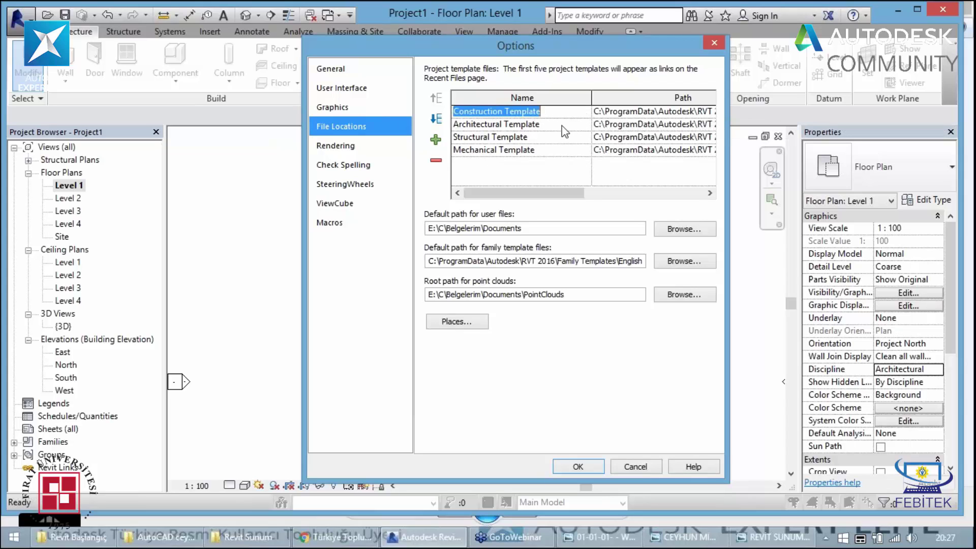
pyautogui.click(547, 150)
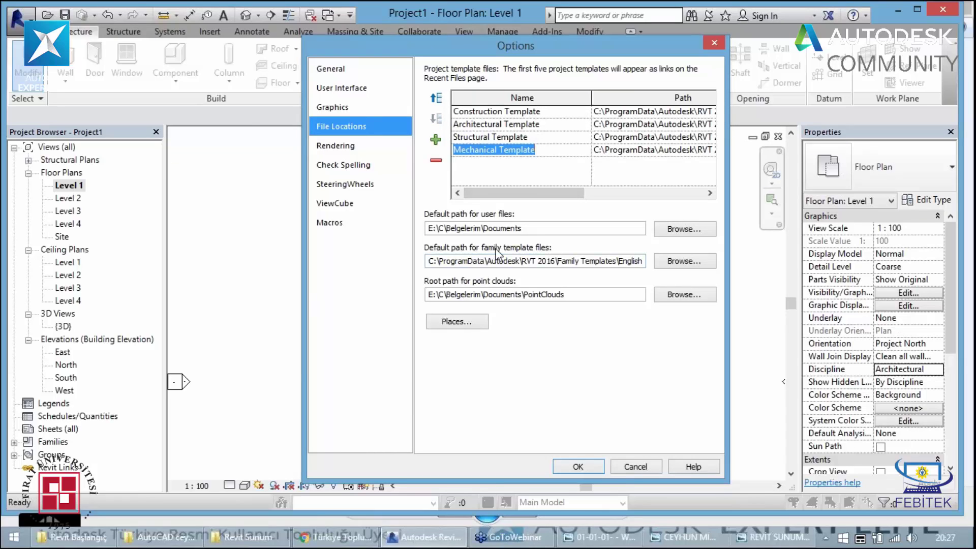
# Browse for a family template folder, cancel without choosing, and close Options with OK
pyautogui.click(687, 263)
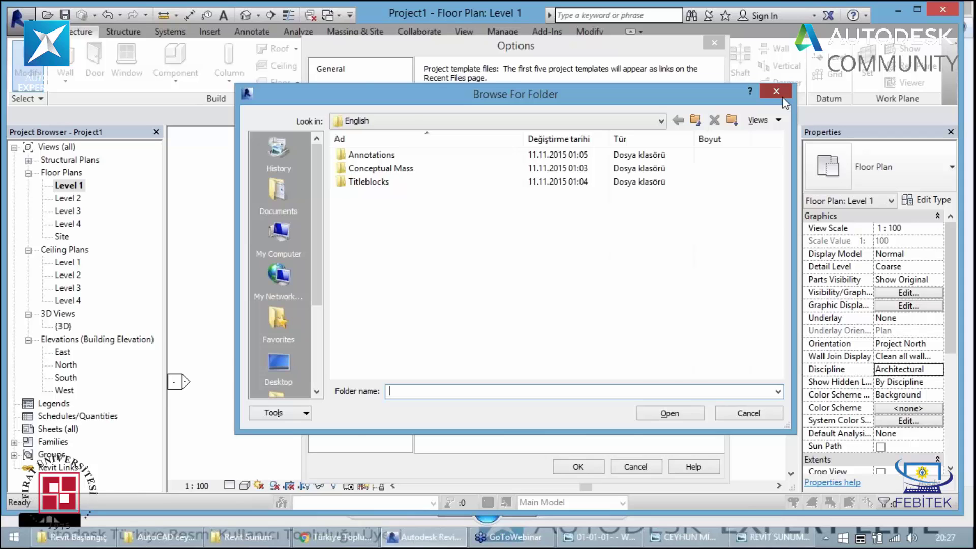
pyautogui.click(783, 97)
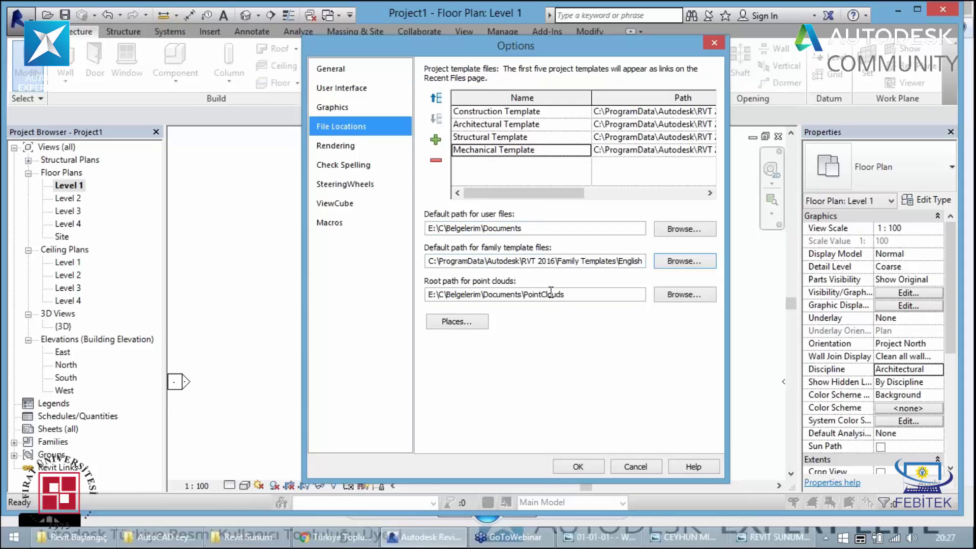
pyautogui.click(408, 61)
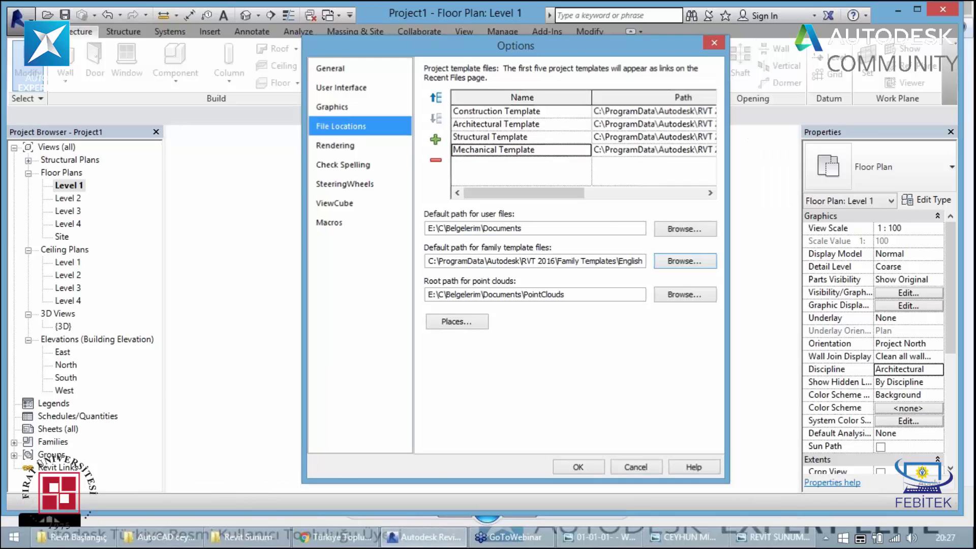
pyautogui.click(714, 42)
# Check New Project's template list (Construction Template), cancel it, then view the Manage and View tabs
pyautogui.hotkey('ctrl', 'n')
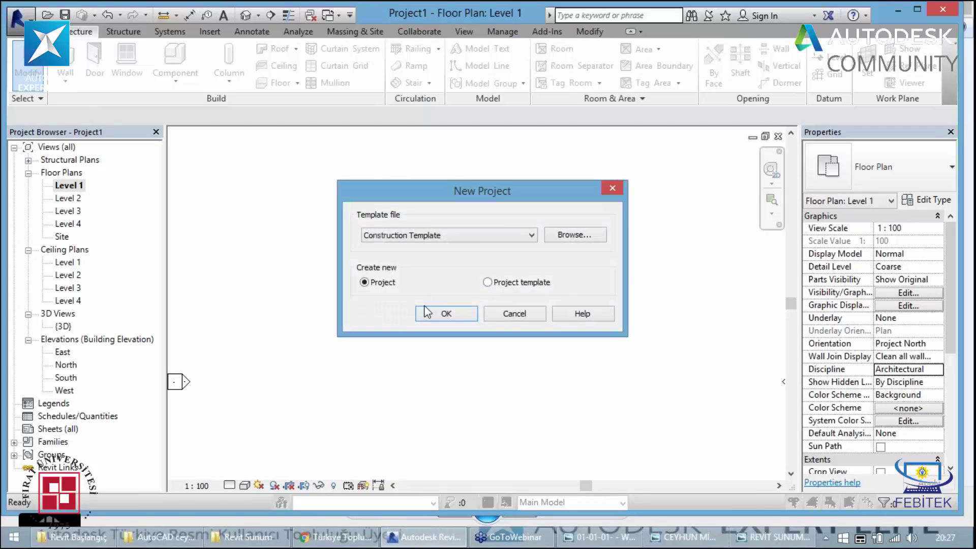
pyautogui.click(477, 237)
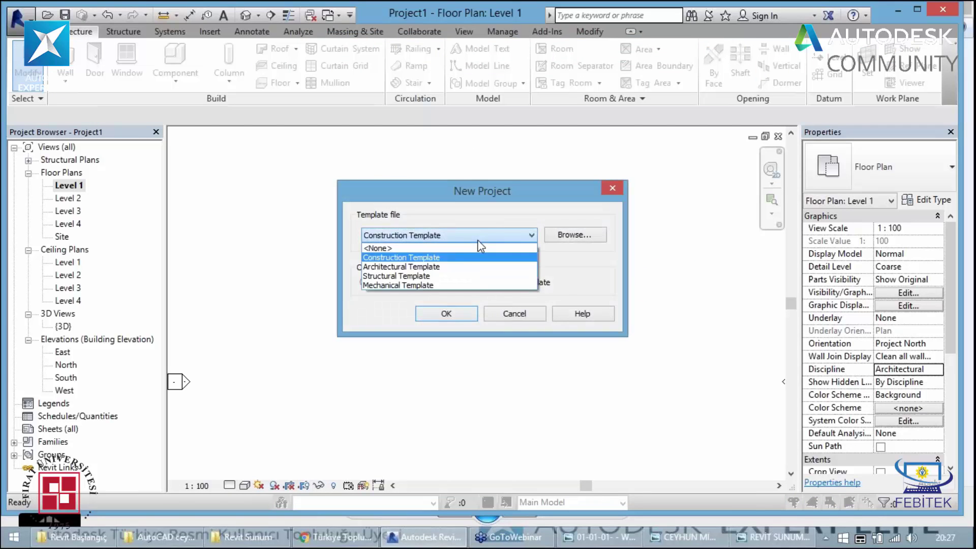
pyautogui.click(602, 193)
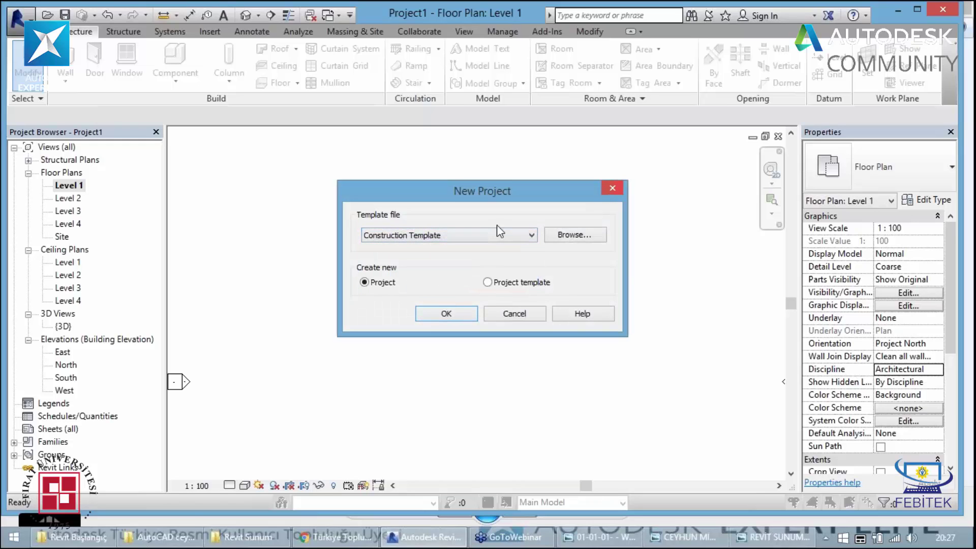
pyautogui.click(614, 191)
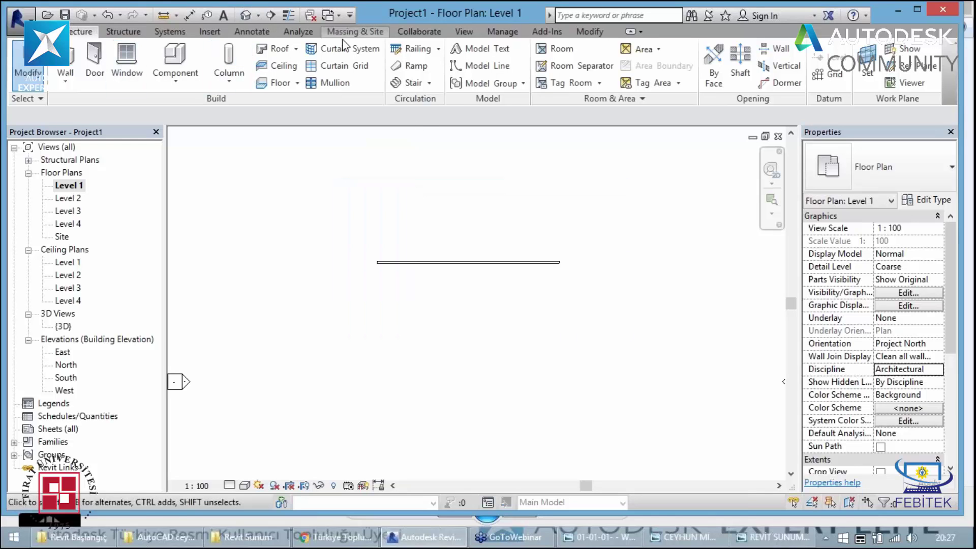
pyautogui.click(501, 31)
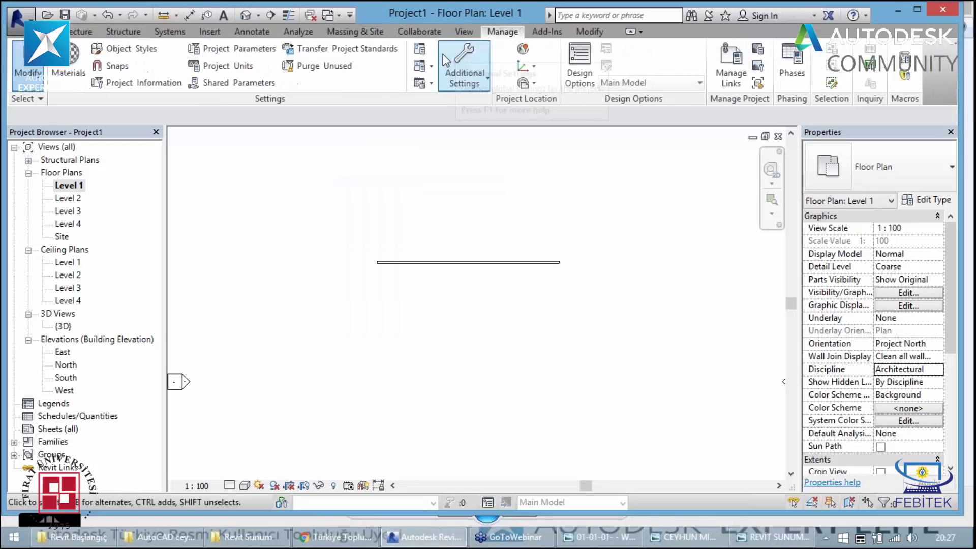
pyautogui.click(462, 31)
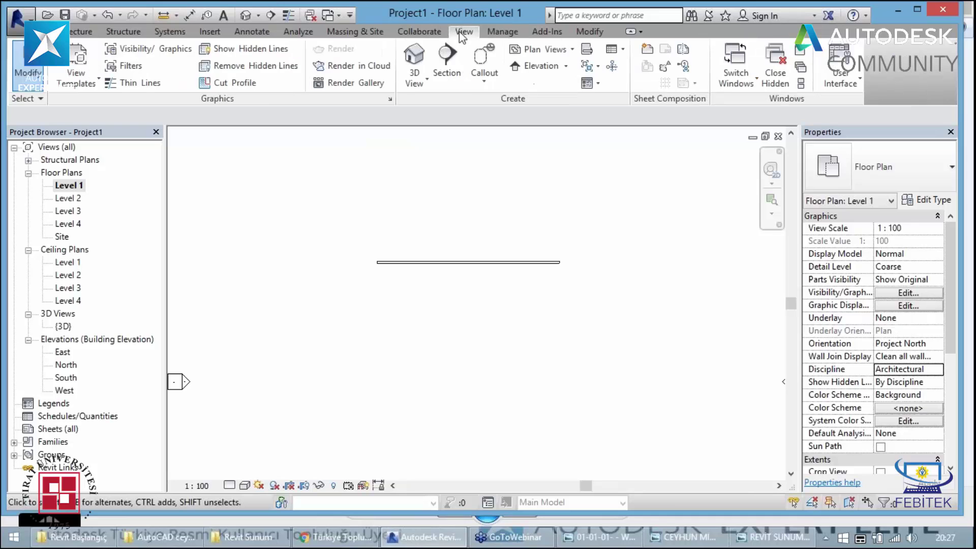
pyautogui.click(90, 80)
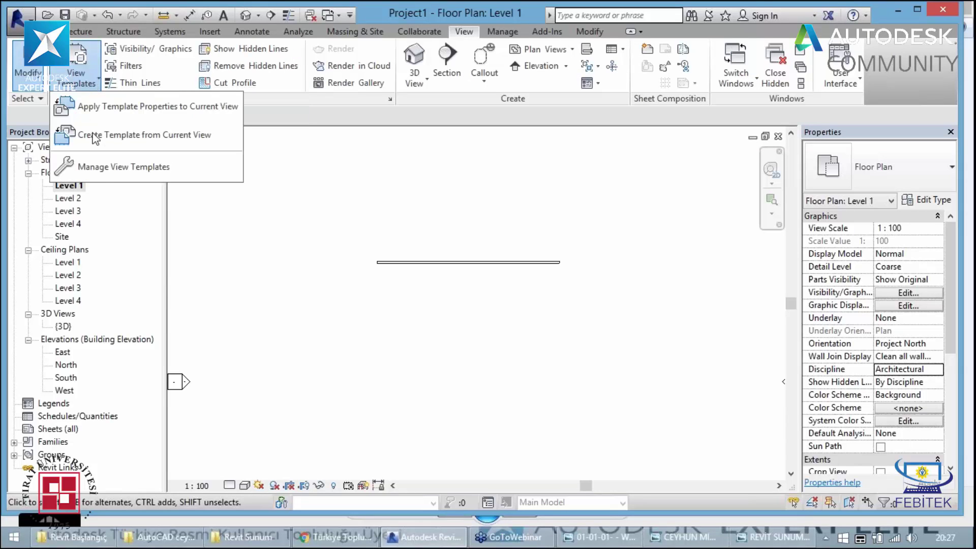
pyautogui.click(124, 172)
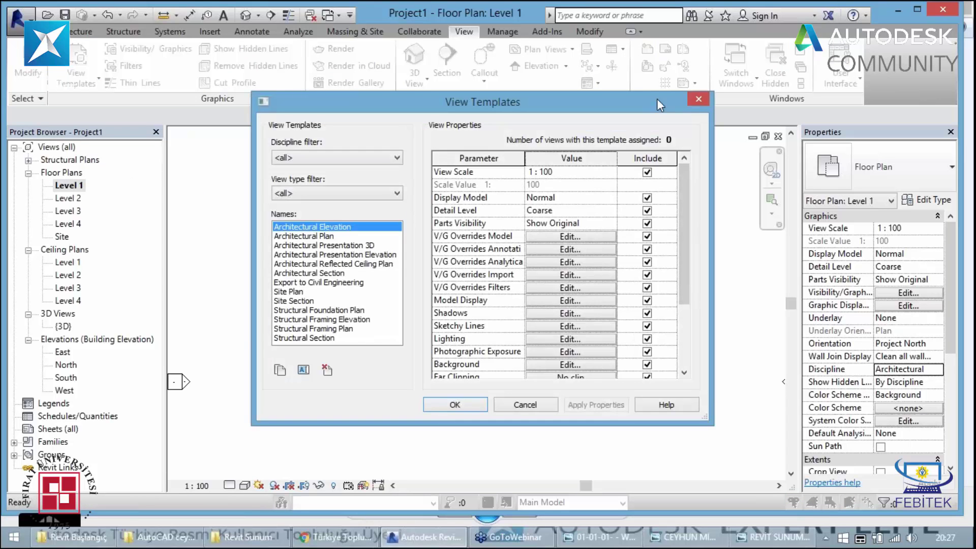
pyautogui.moveTo(651, 99); pyautogui.dragTo(628, 78)
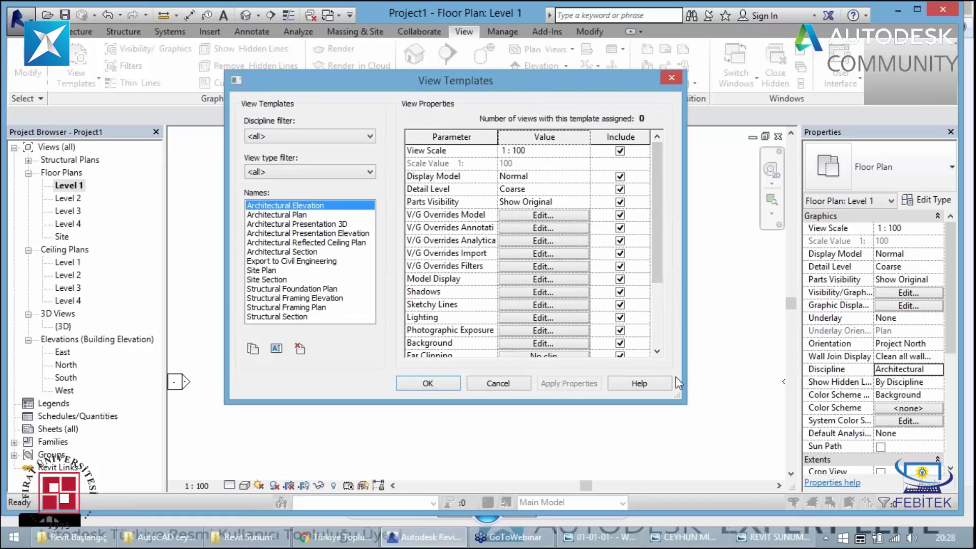
pyautogui.moveTo(676, 377); pyautogui.dragTo(844, 464)
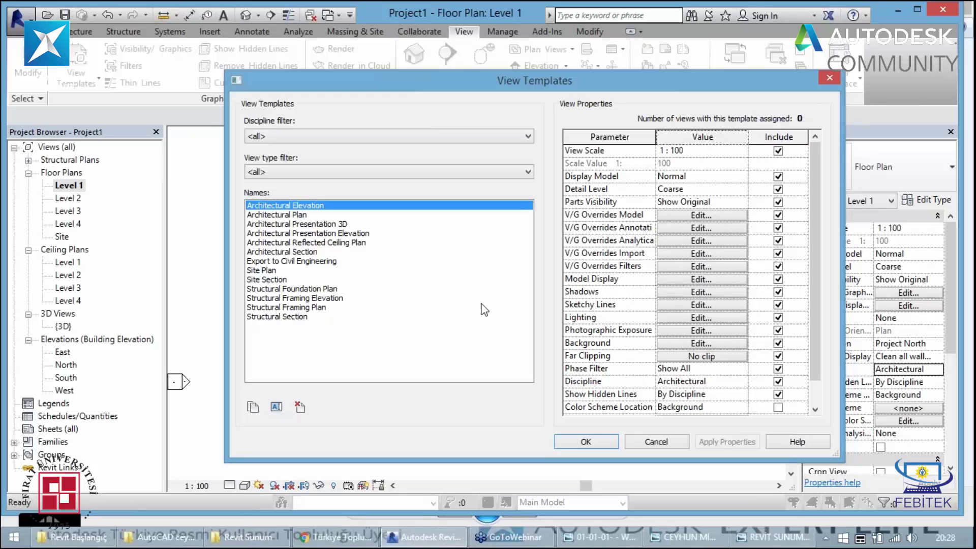
pyautogui.click(281, 227)
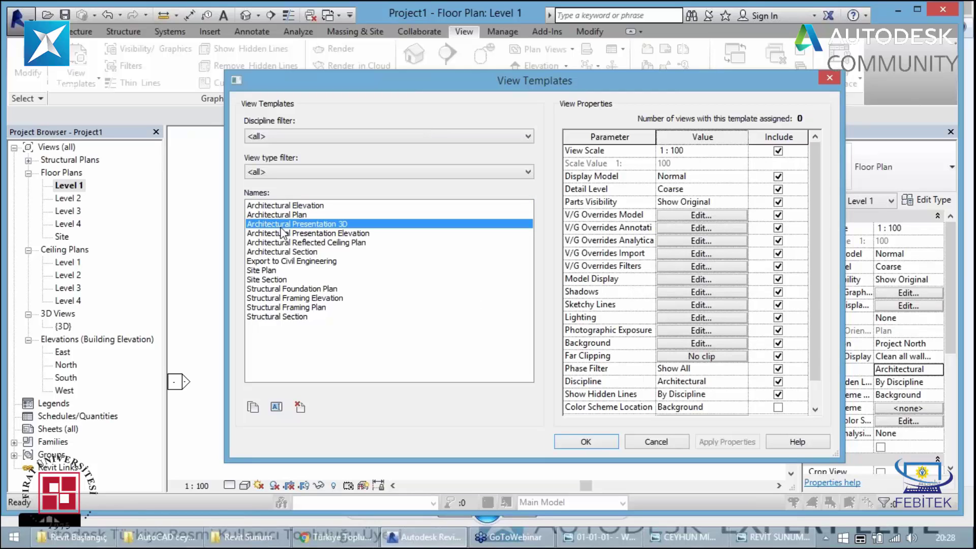
pyautogui.click(285, 252)
pyautogui.click(288, 276)
pyautogui.click(361, 317)
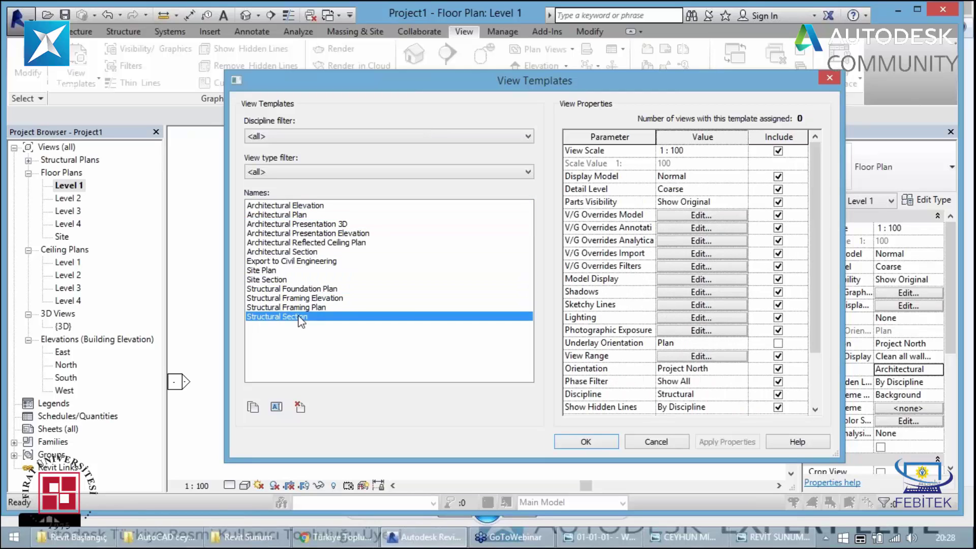
pyautogui.click(829, 78)
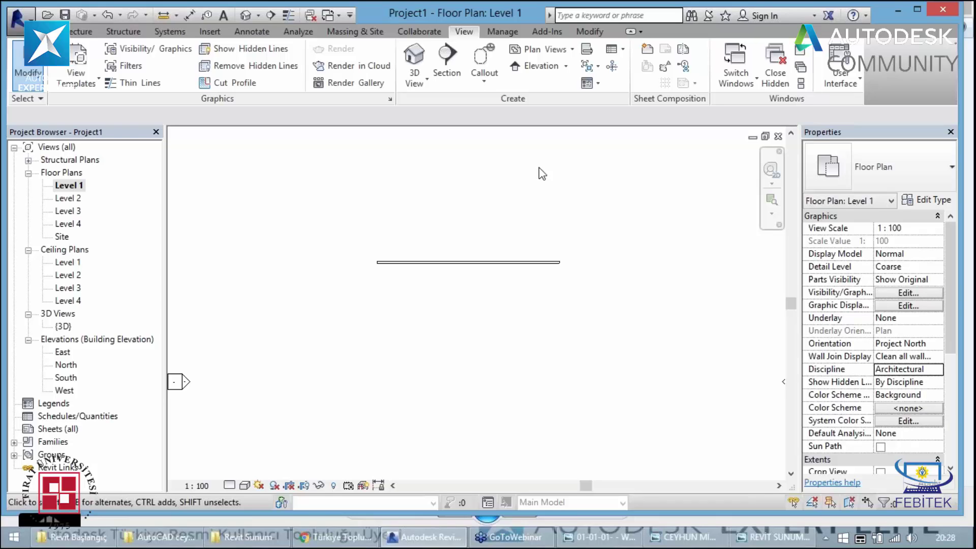
# Close every open Project1 view and answer No (Hayır) to discard it unsaved
pyautogui.click(783, 139)
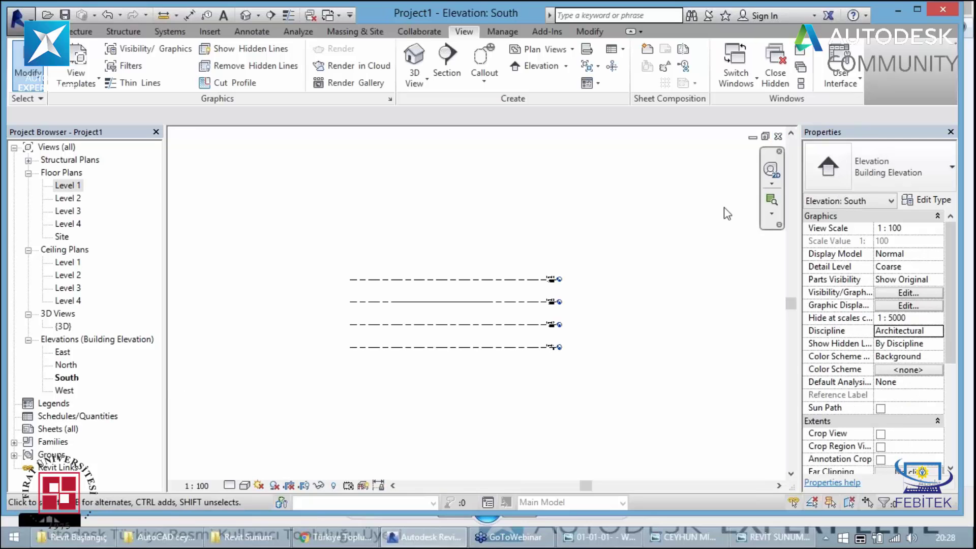
pyautogui.click(779, 137)
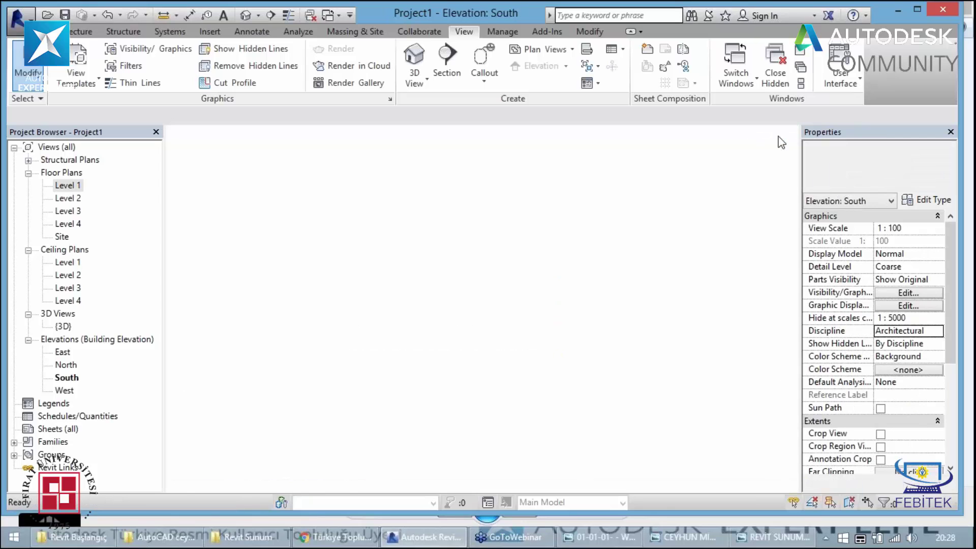
pyautogui.click(781, 142)
pyautogui.click(782, 142)
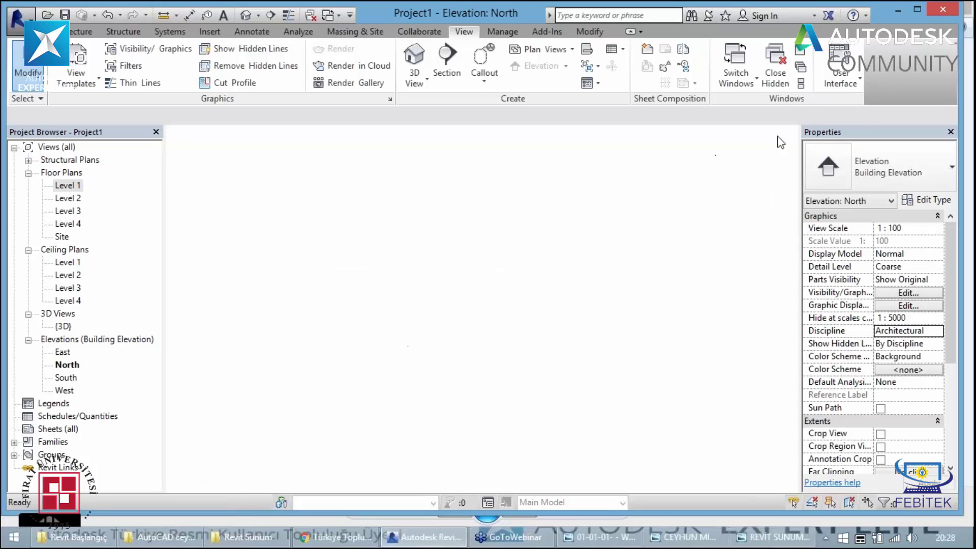
pyautogui.click(781, 142)
pyautogui.click(524, 273)
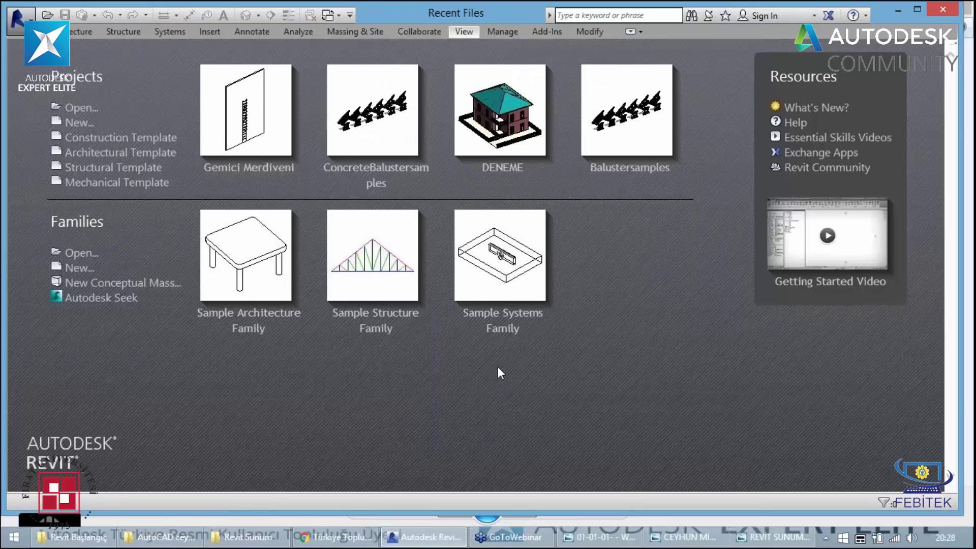
# Drag EV proje 00000000.rvt from the Revit Başlangıç folder into Revit to open it
pyautogui.hotkey('alt', 'Tab')
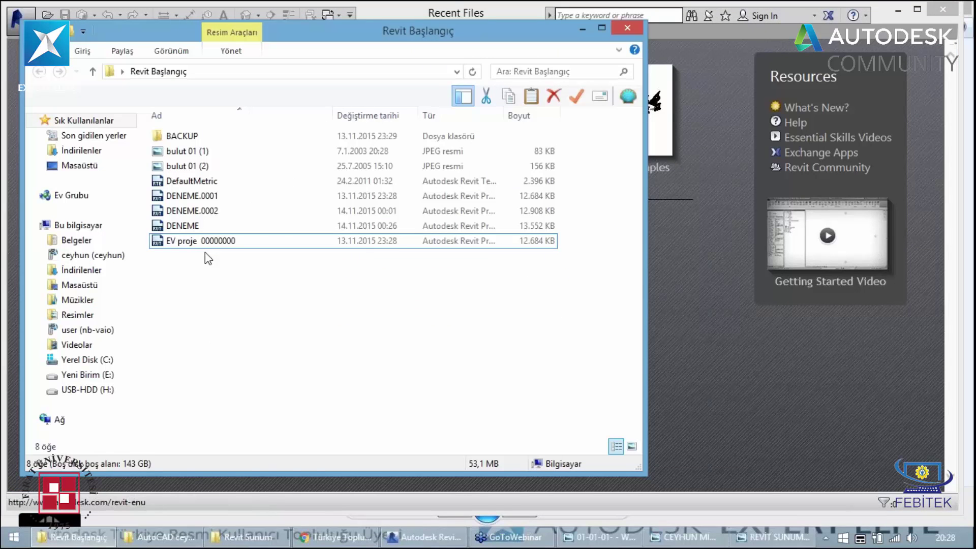
pyautogui.click(205, 243)
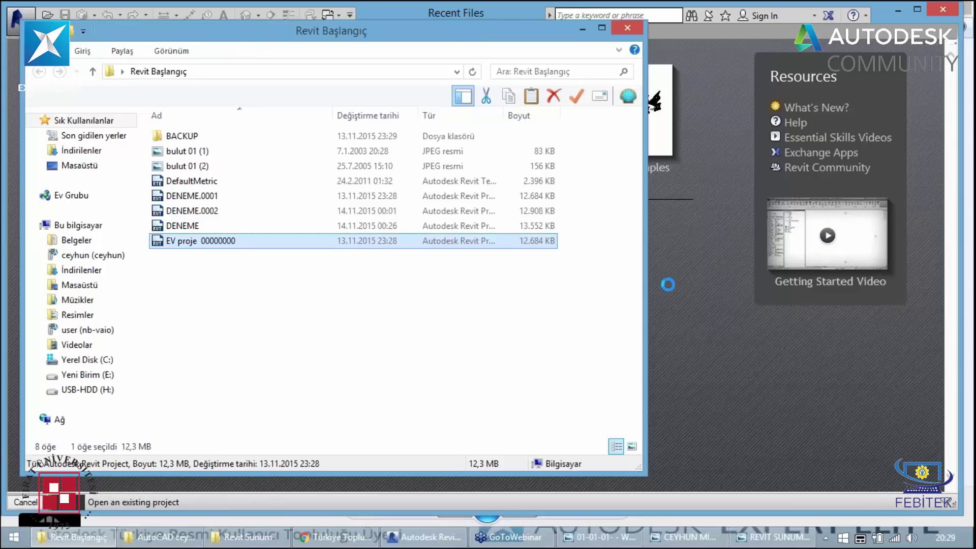
pyautogui.moveTo(205, 240); pyautogui.dragTo(667, 284)
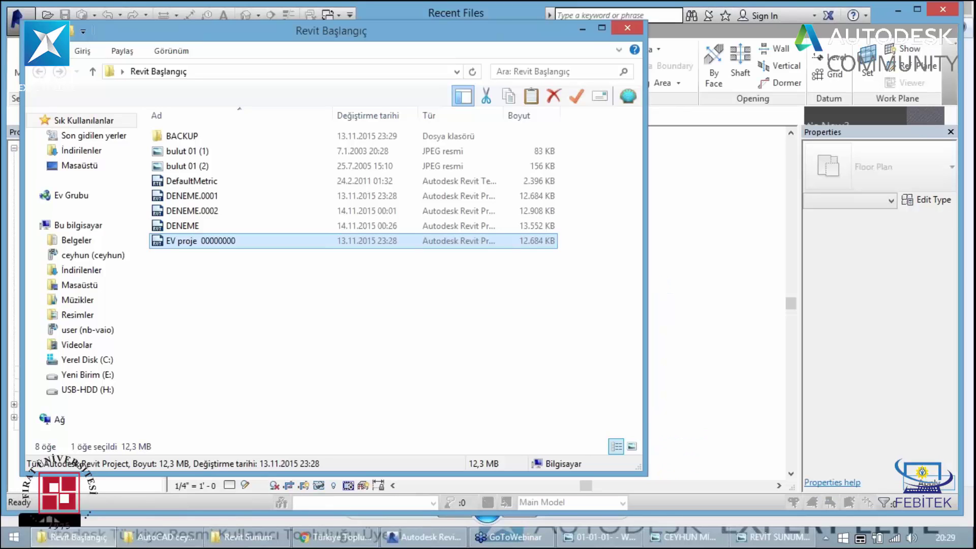
pyautogui.click(580, 31)
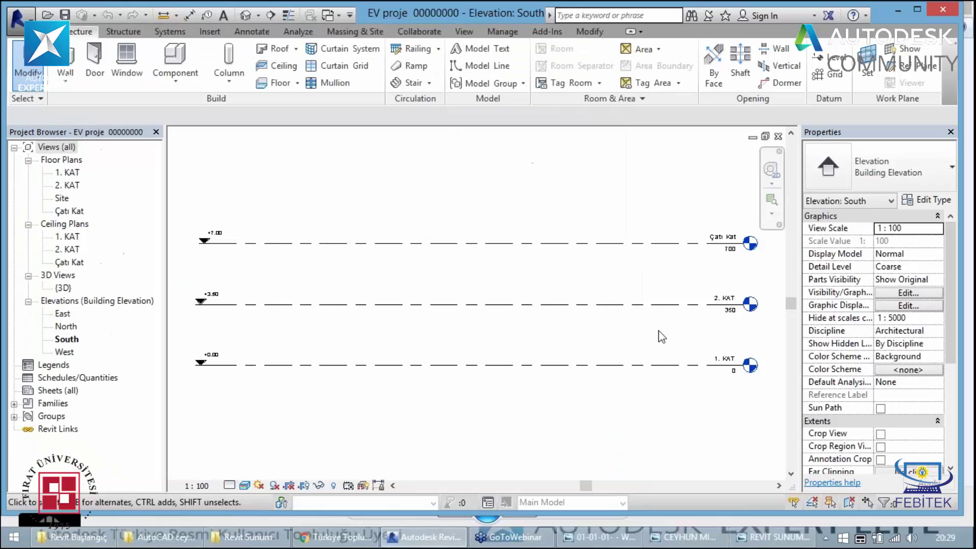
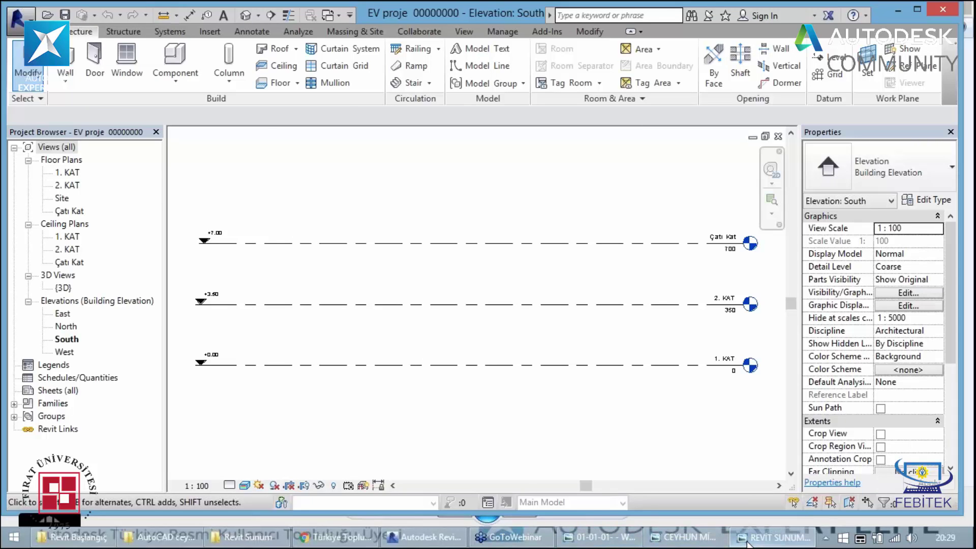
# View the presentation slide and architectural floor plan reference images, then close them
pyautogui.click(748, 540)
pyautogui.moveTo(685, 537)
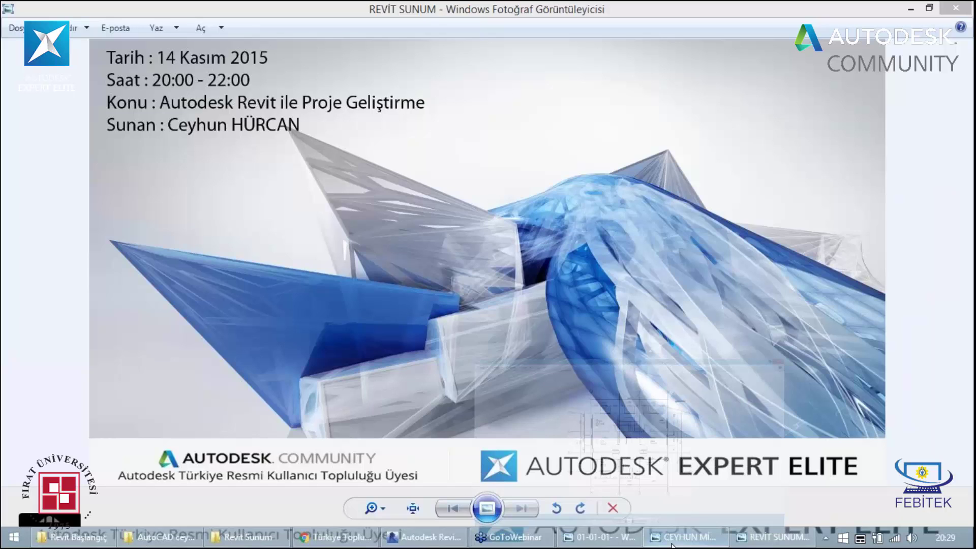
pyautogui.click(672, 542)
pyautogui.click(912, 9)
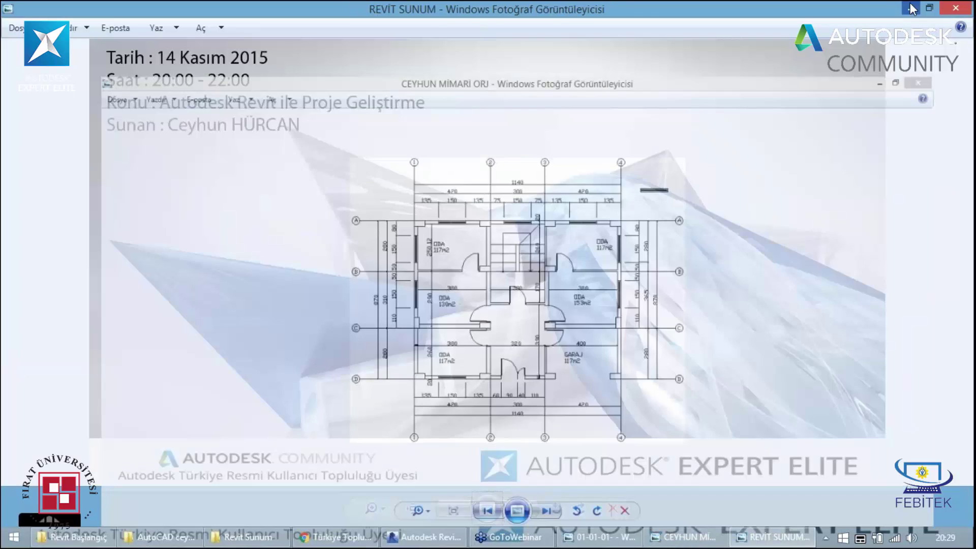
pyautogui.click(908, 9)
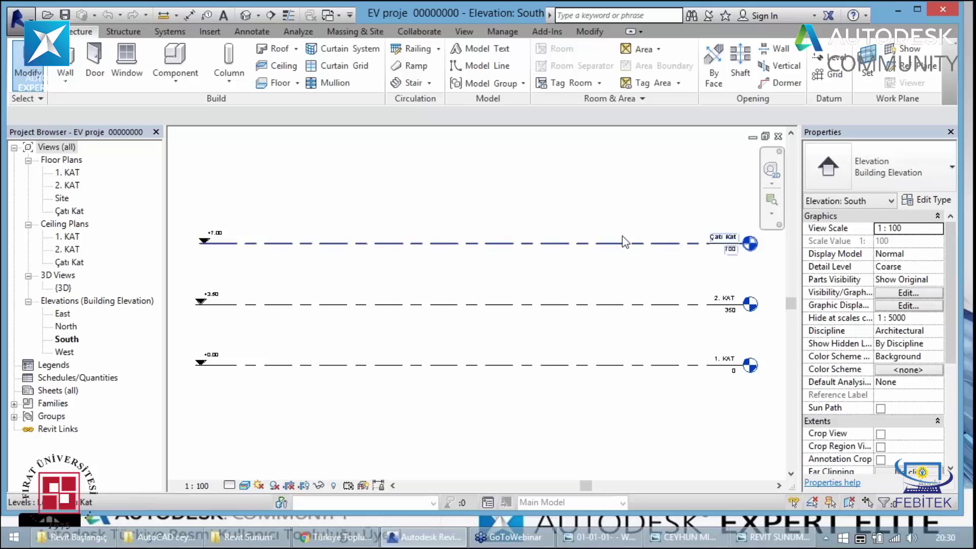
# Open the 1. KAT floor plan and start the Wall tool with WA
pyautogui.doubleClick(60, 173)
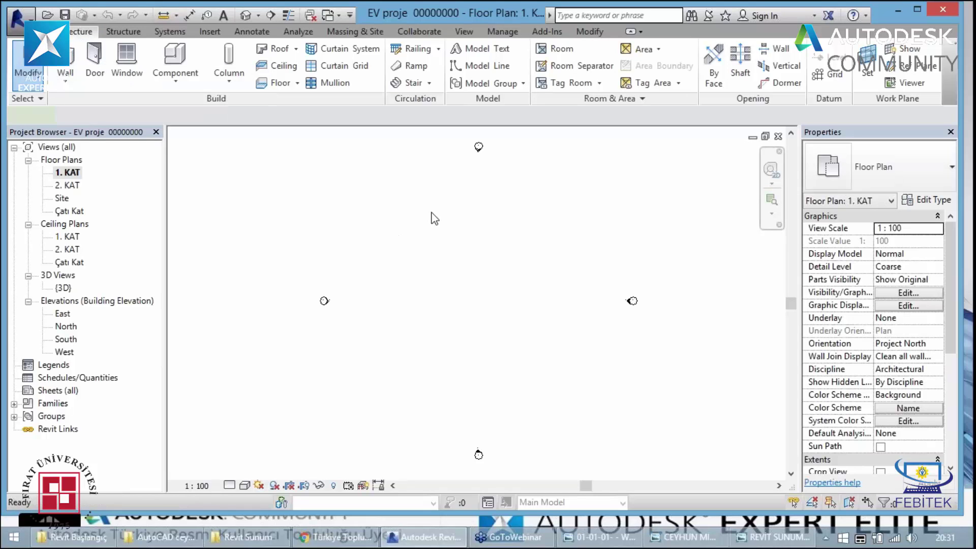
pyautogui.press('w')
pyautogui.press('a')
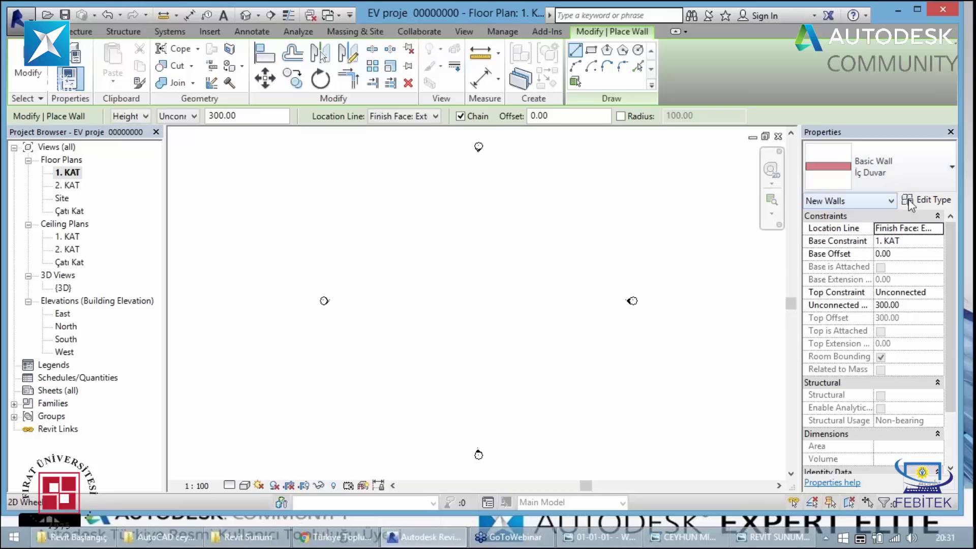
# Switch the wall type to Basic Wall: Dış Duvar and open its Type Properties
pyautogui.click(919, 178)
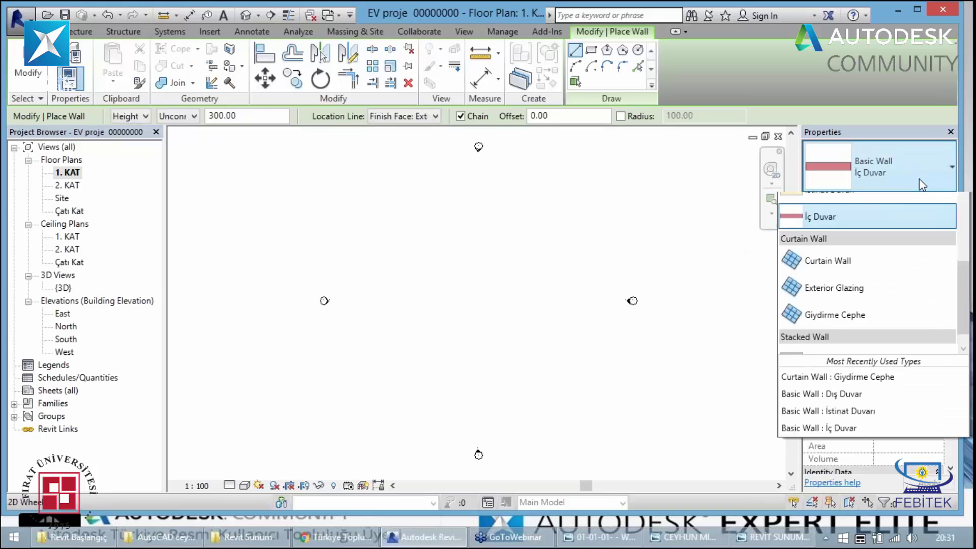
pyautogui.scroll(2, 855, 289)
pyautogui.scroll(-3, 845, 344)
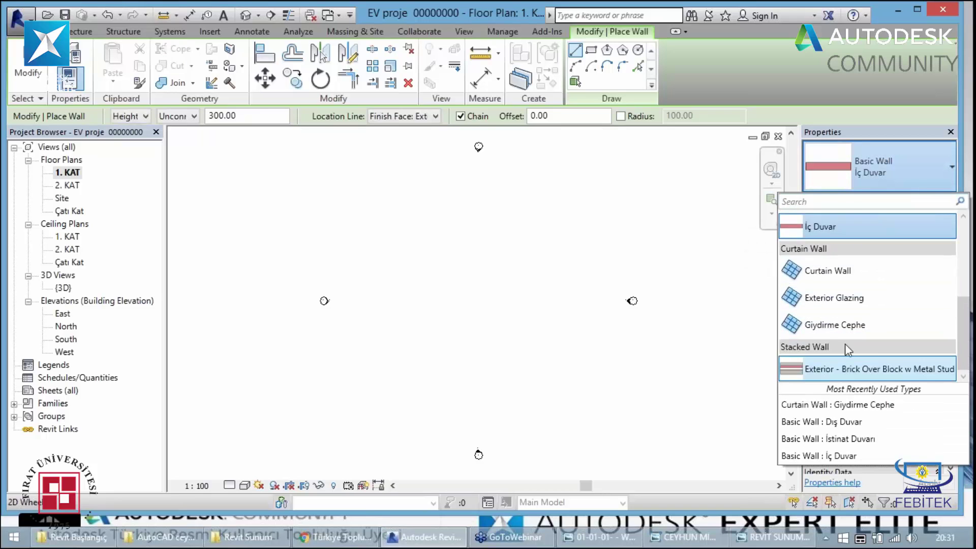
pyautogui.scroll(5, 852, 327)
pyautogui.scroll(2, 859, 311)
pyautogui.scroll(-3, 859, 311)
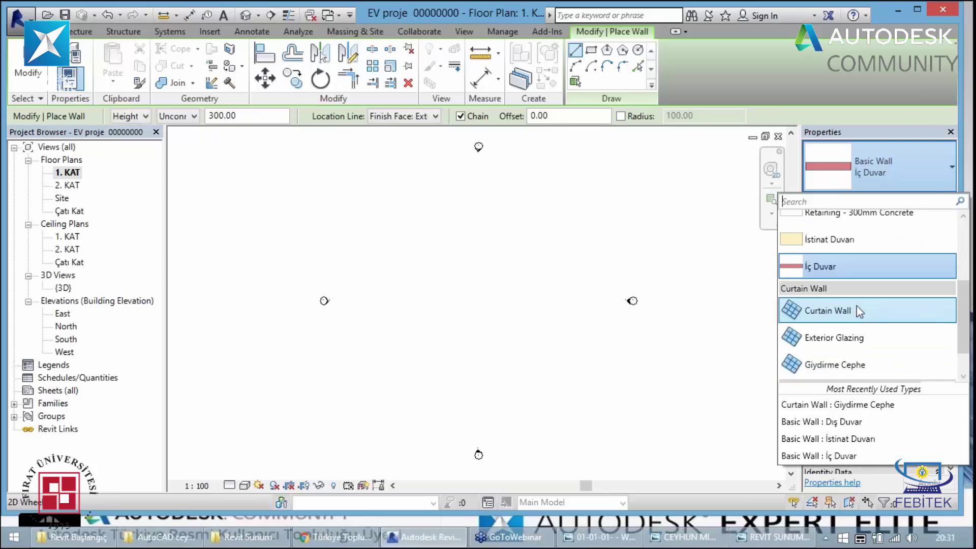
pyautogui.scroll(-2, 860, 309)
pyautogui.click(885, 219)
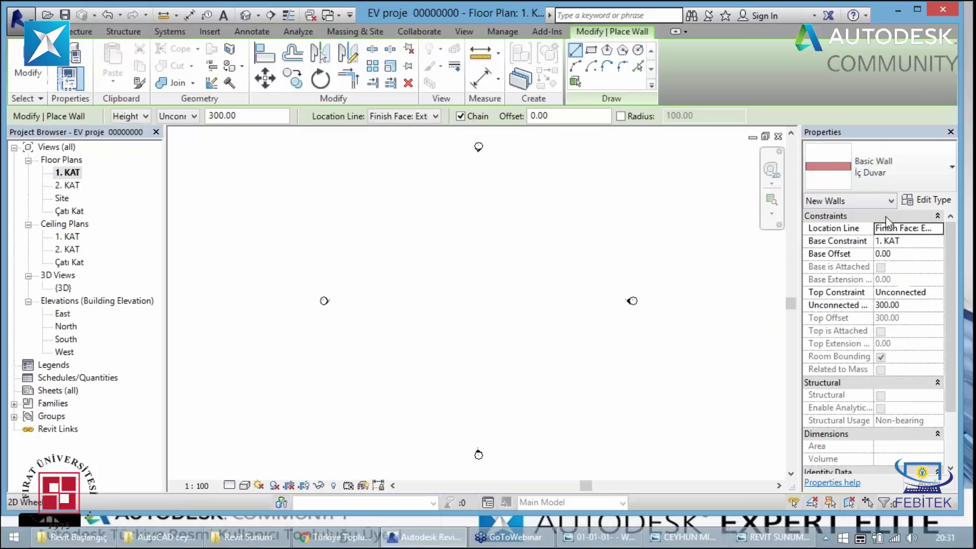
pyautogui.click(893, 186)
pyautogui.scroll(2, 859, 247)
pyautogui.click(859, 247)
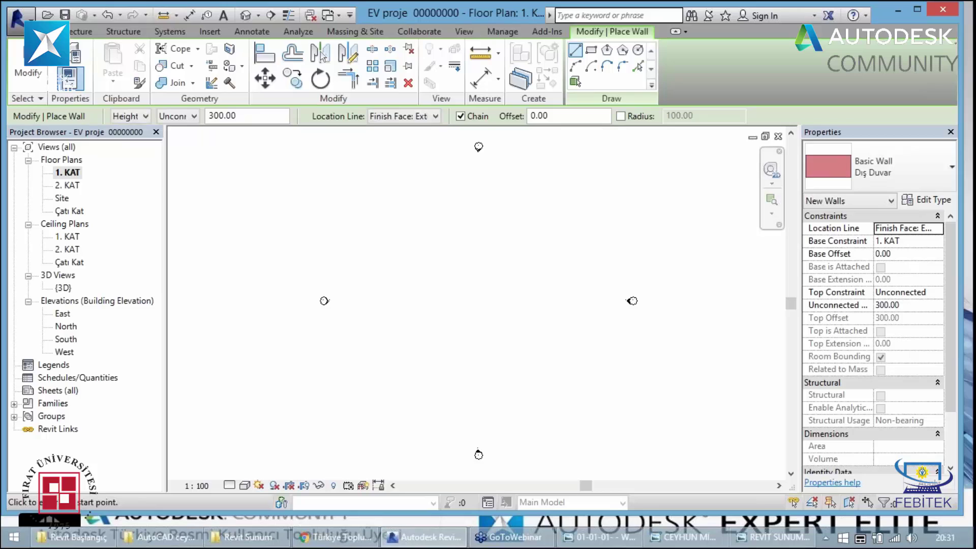
pyautogui.click(928, 202)
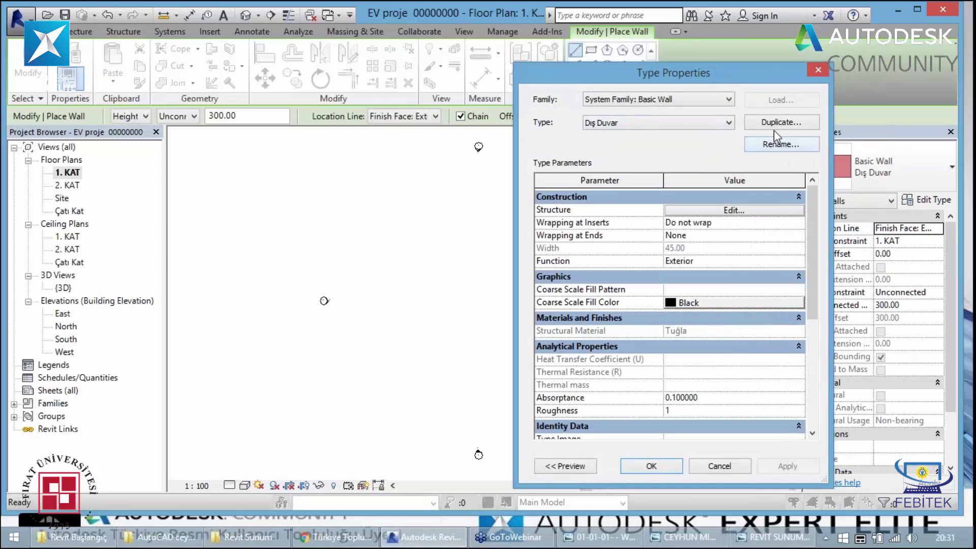
# Duplicate the Dış Duvar type as a new type named 'Dış Duvar 40 Cm'
pyautogui.click(780, 124)
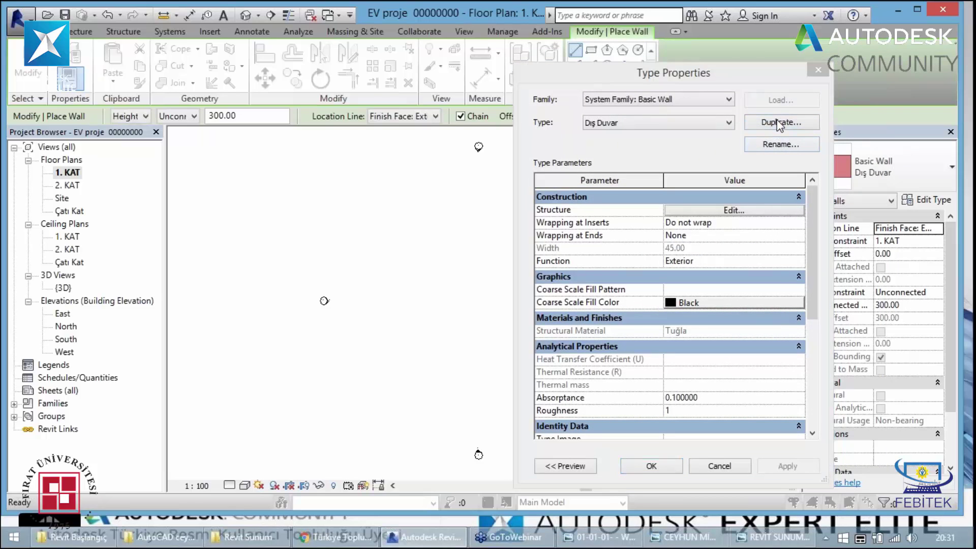
pyautogui.write('D')
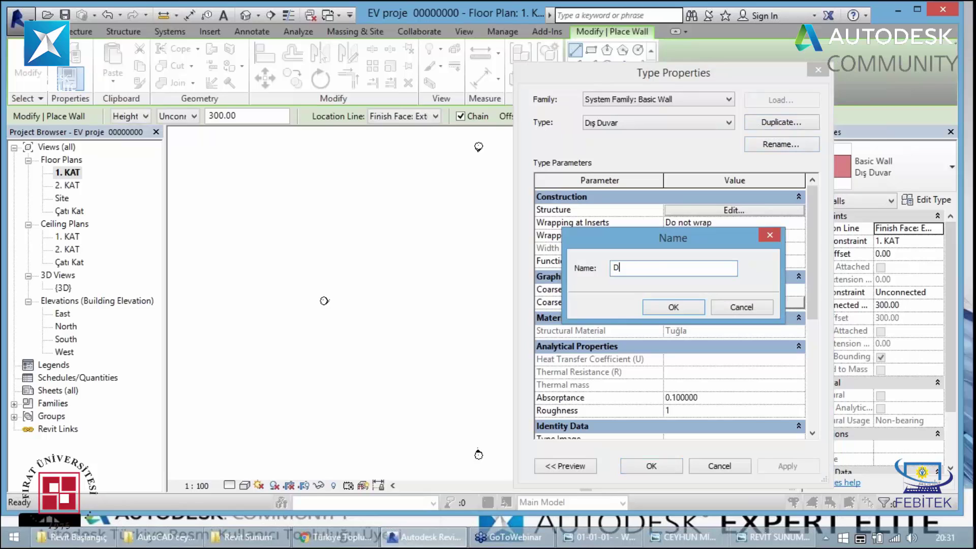
pyautogui.write('ış')
pyautogui.press('BackSpace')
pyautogui.press('BackSpace')
pyautogui.write('ış')
pyautogui.write(' Du')
pyautogui.write('var 4')
pyautogui.write('0')
pyautogui.write(' Cm')
pyautogui.click(674, 308)
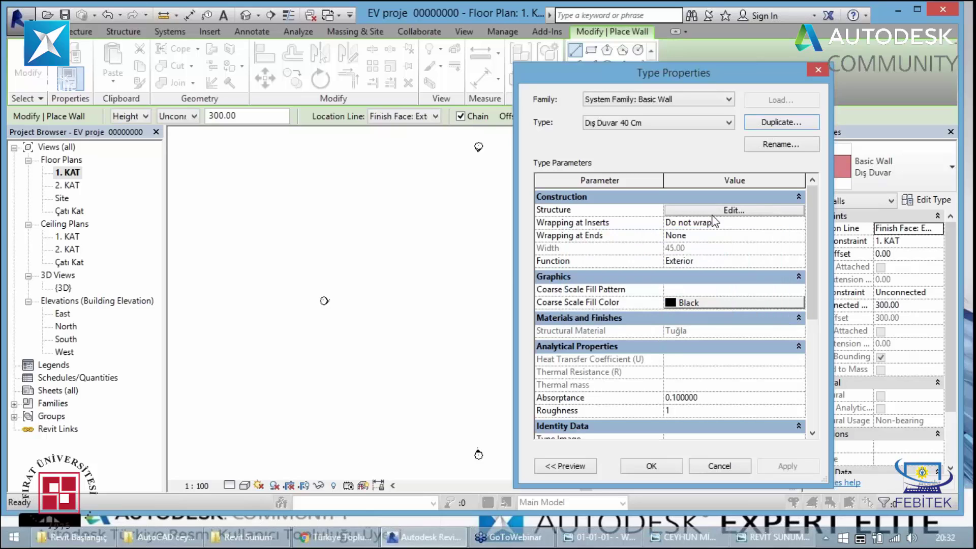
# Set the Tuğla structure layer thickness to 40 and save the new wall type
pyautogui.click(674, 216)
pyautogui.click(681, 220)
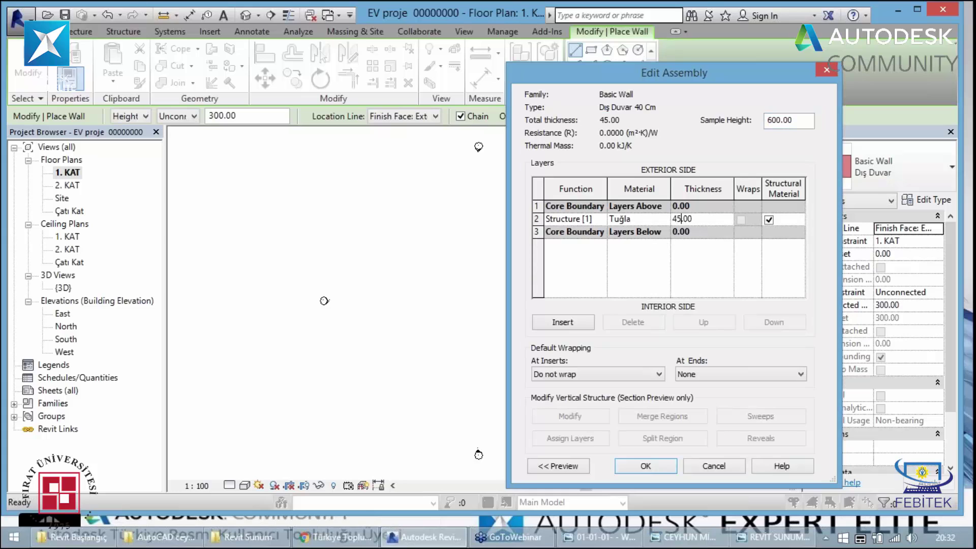
pyautogui.press('BackSpace')
pyautogui.write('0')
pyautogui.press('Return')
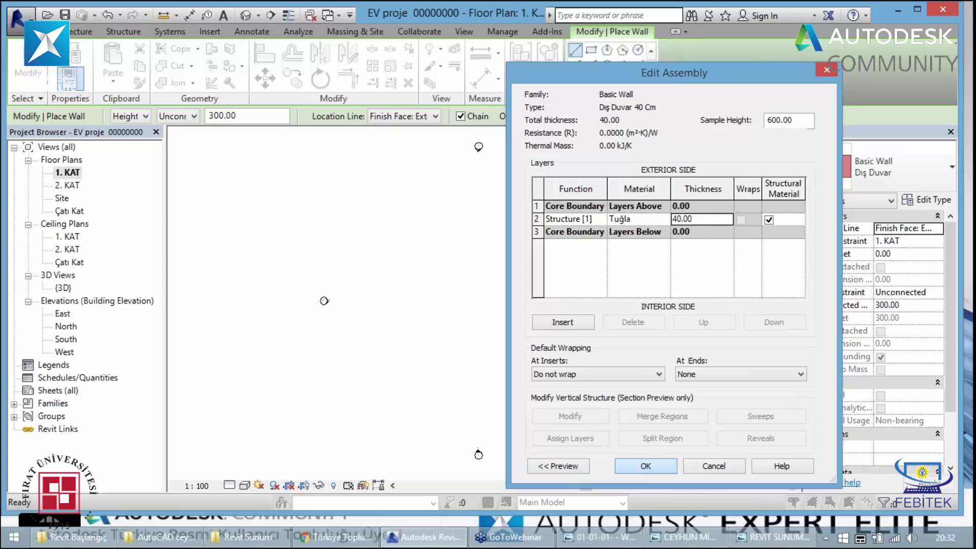
pyautogui.click(646, 466)
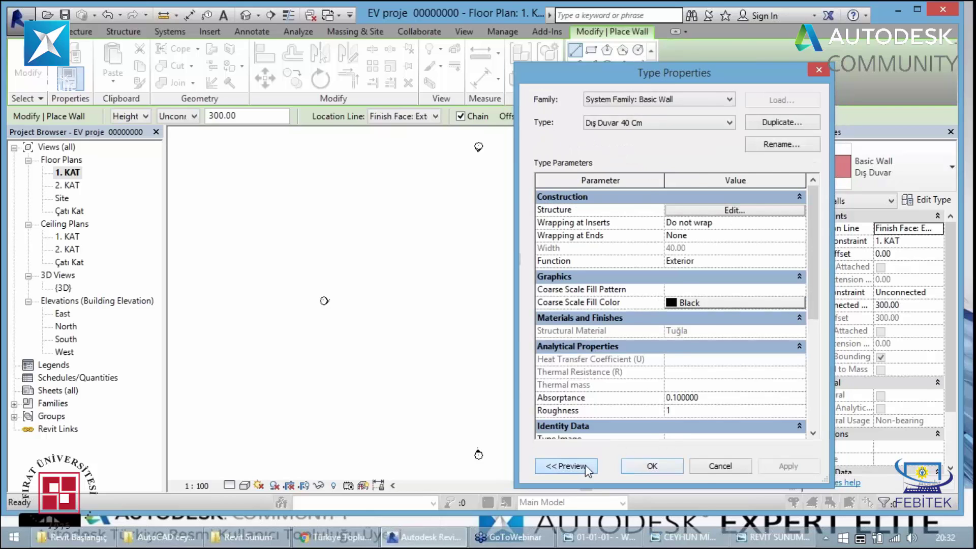
pyautogui.click(585, 465)
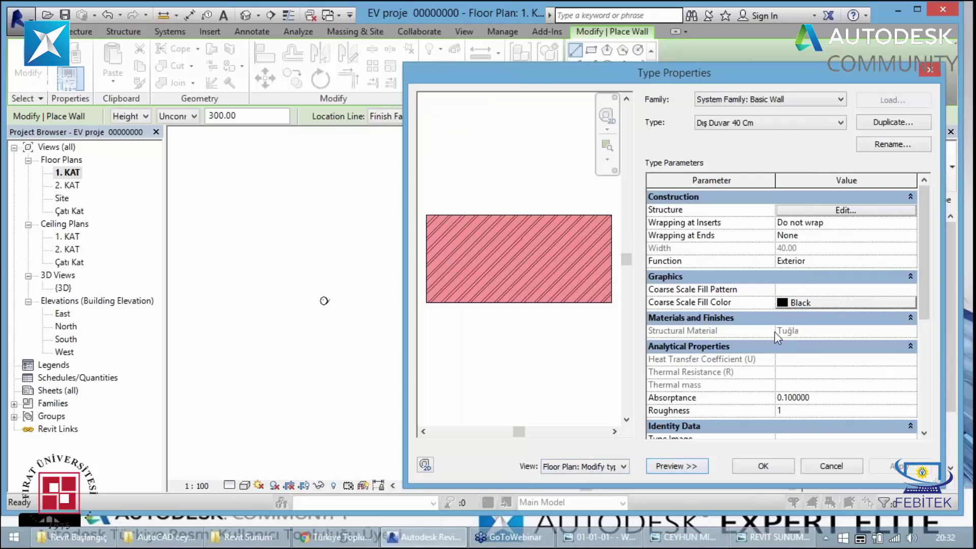
pyautogui.click(757, 464)
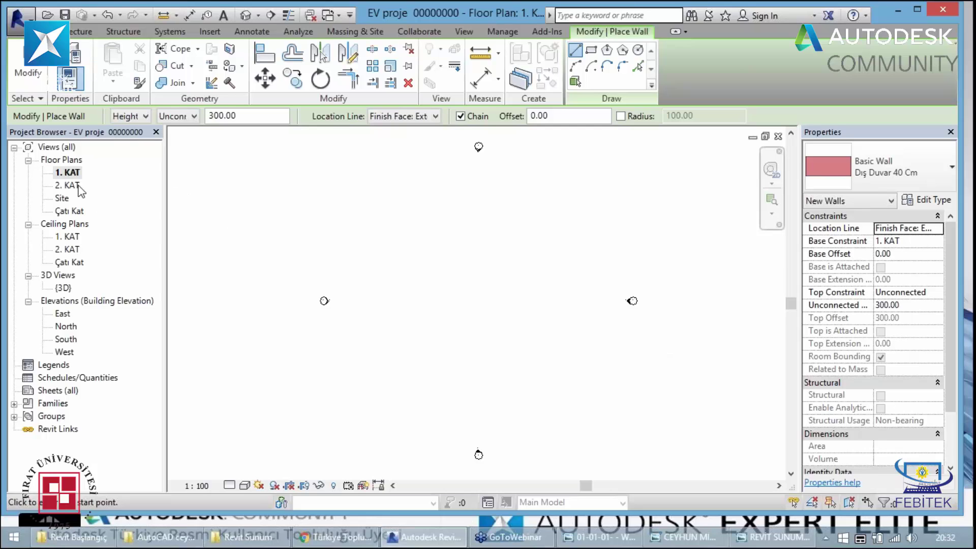
# Set wall height to Çatı Kat and location line to Wall Centerline, then place the first wall's start point
pyautogui.click(176, 117)
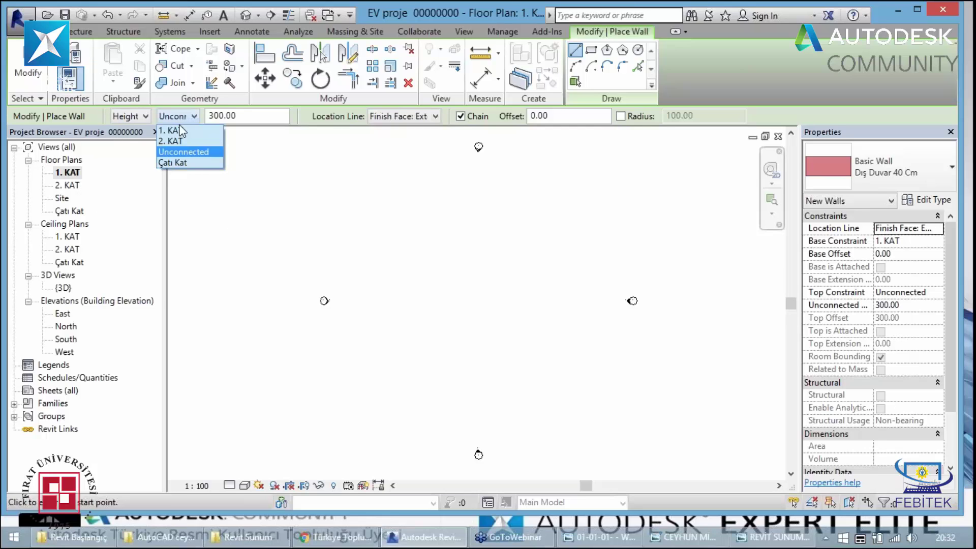
pyautogui.click(175, 163)
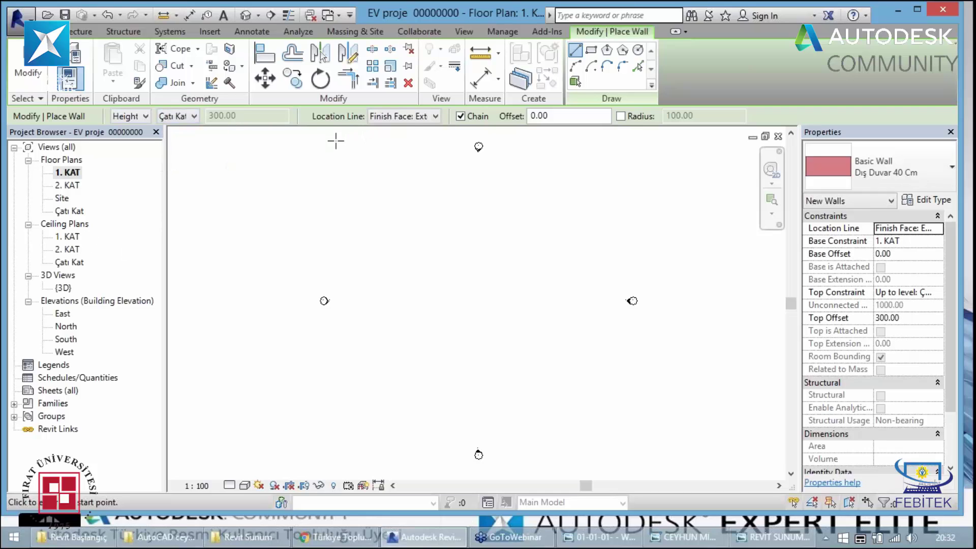
pyautogui.click(406, 120)
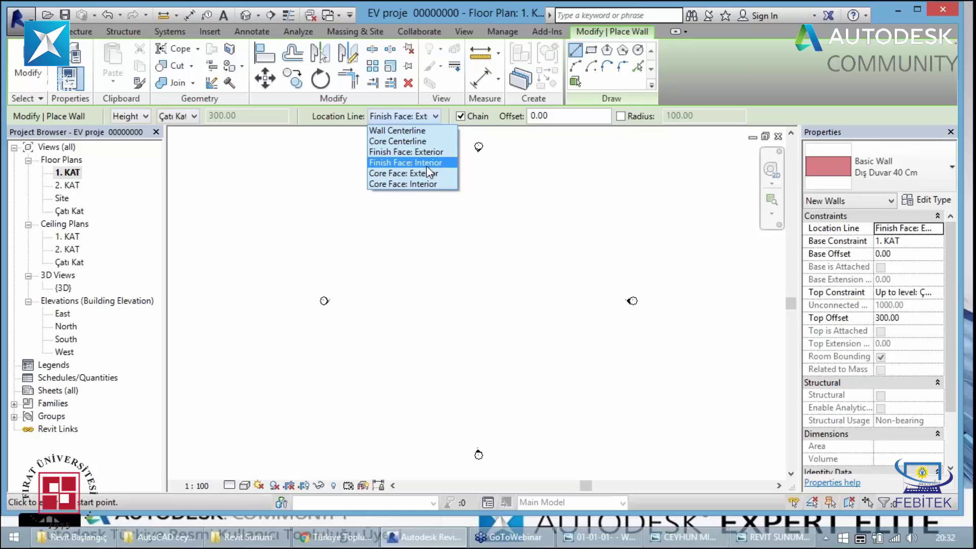
pyautogui.click(414, 132)
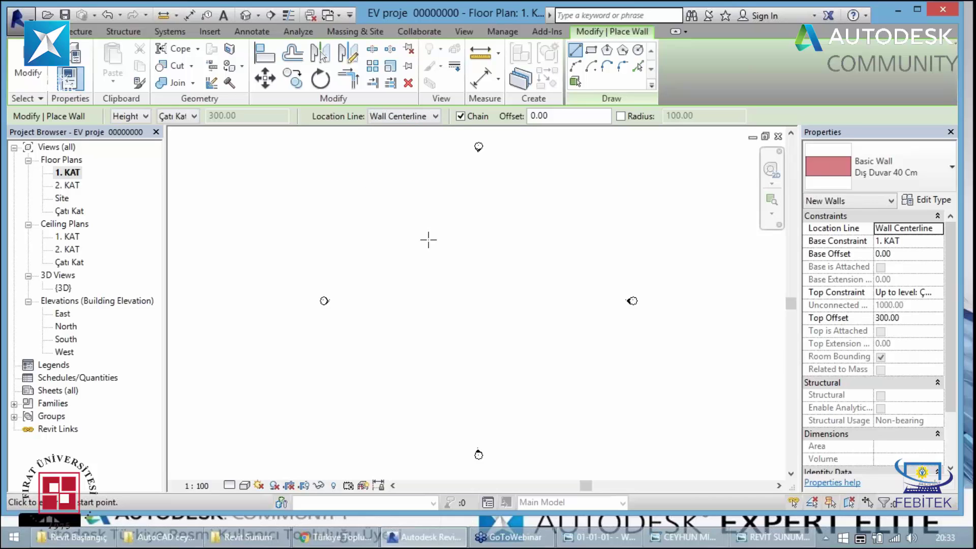
pyautogui.click(413, 354)
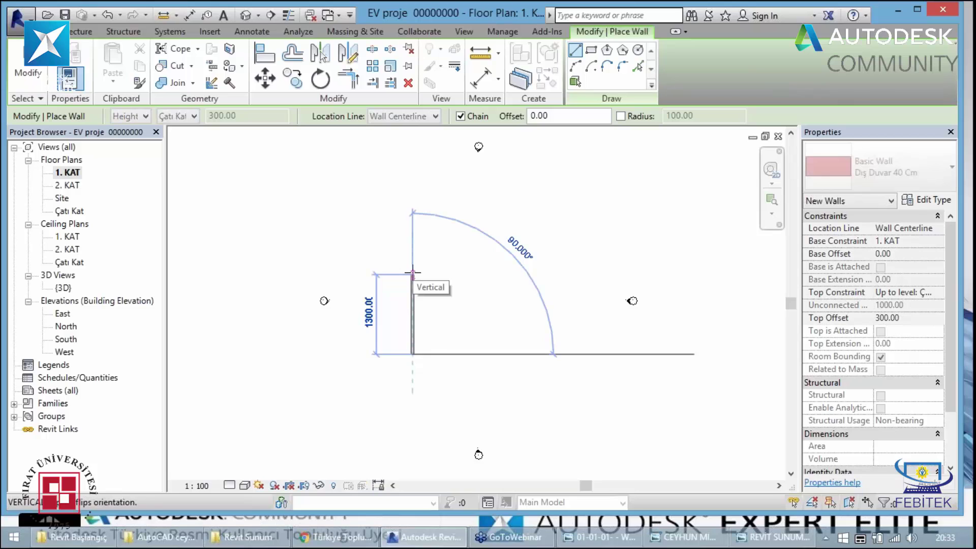
pyautogui.press('Escape')
pyautogui.click(413, 301)
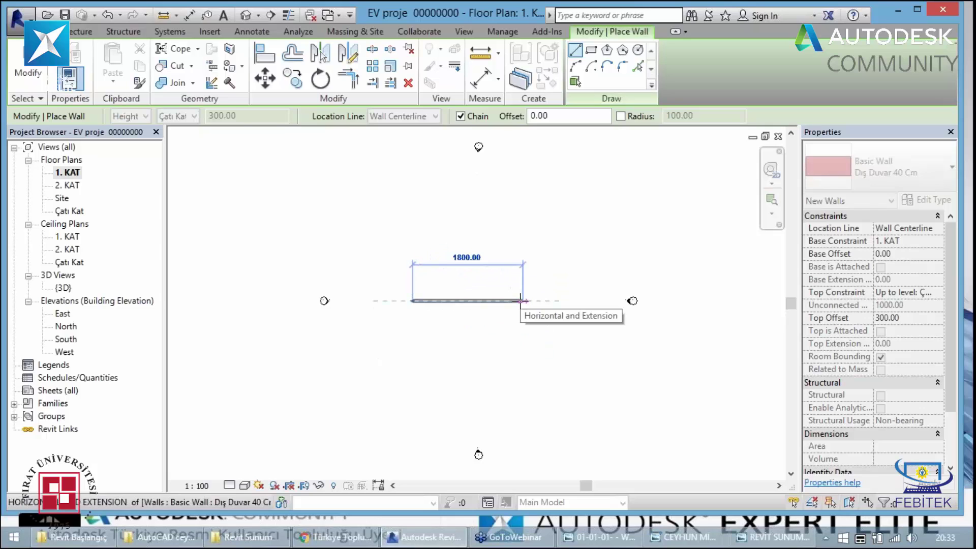
pyautogui.write('1140')
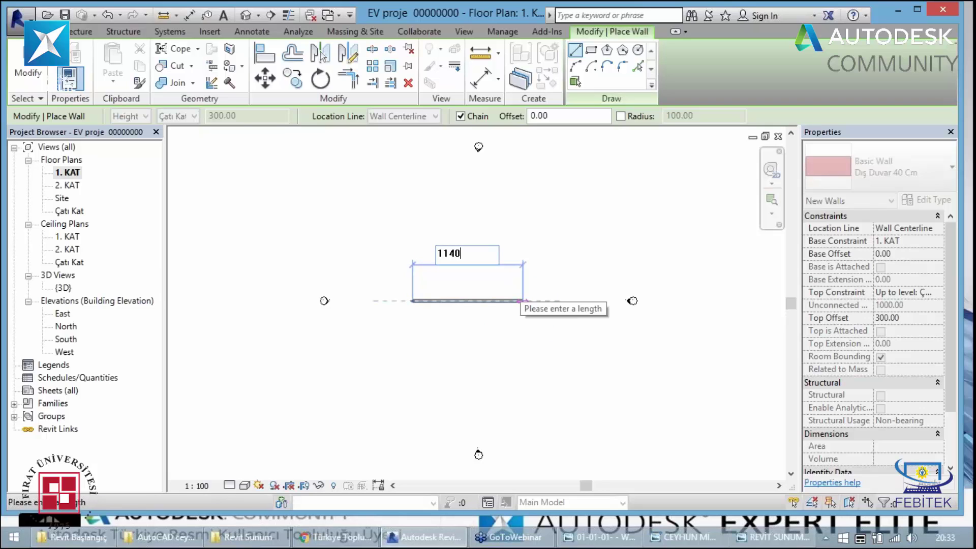
pyautogui.press('Return')
pyautogui.press('Escape')
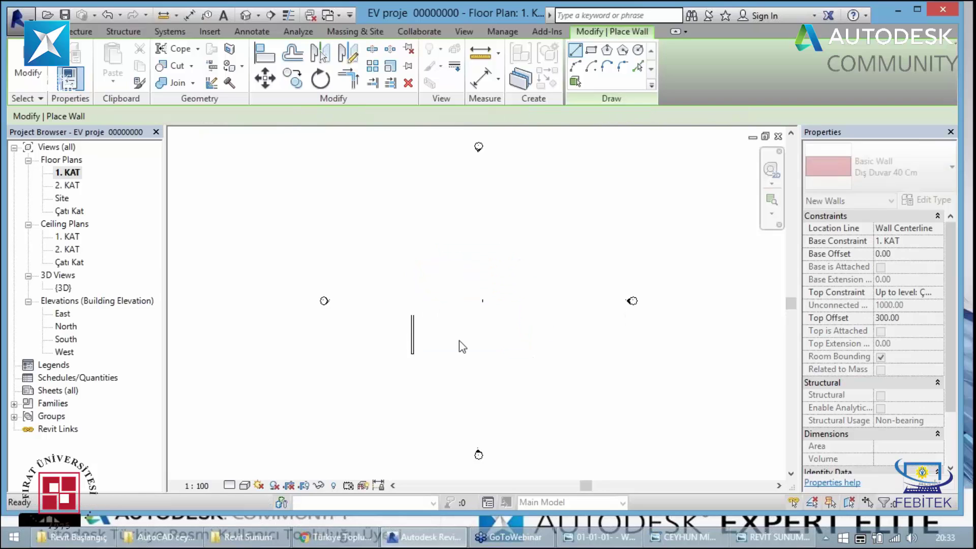
pyautogui.press('Escape')
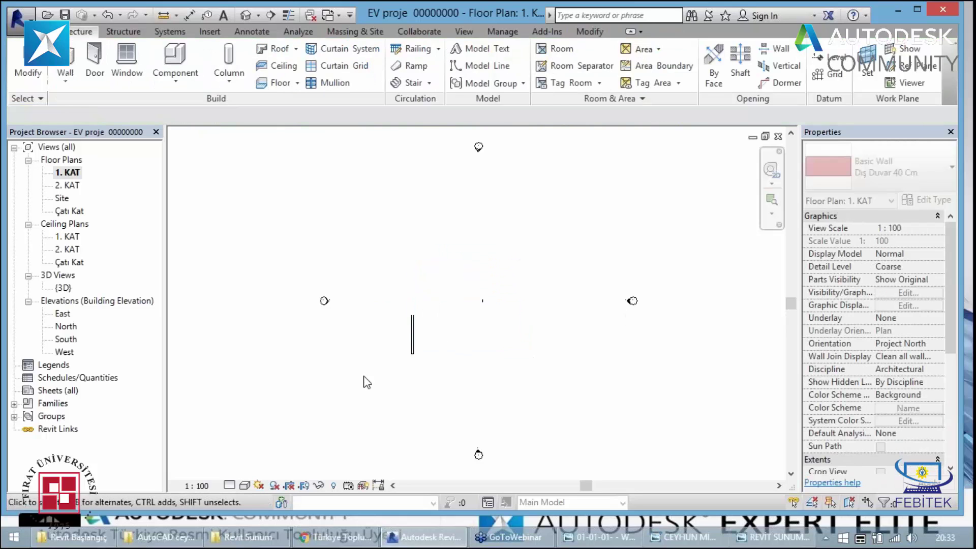
pyautogui.scroll(2, 449, 349)
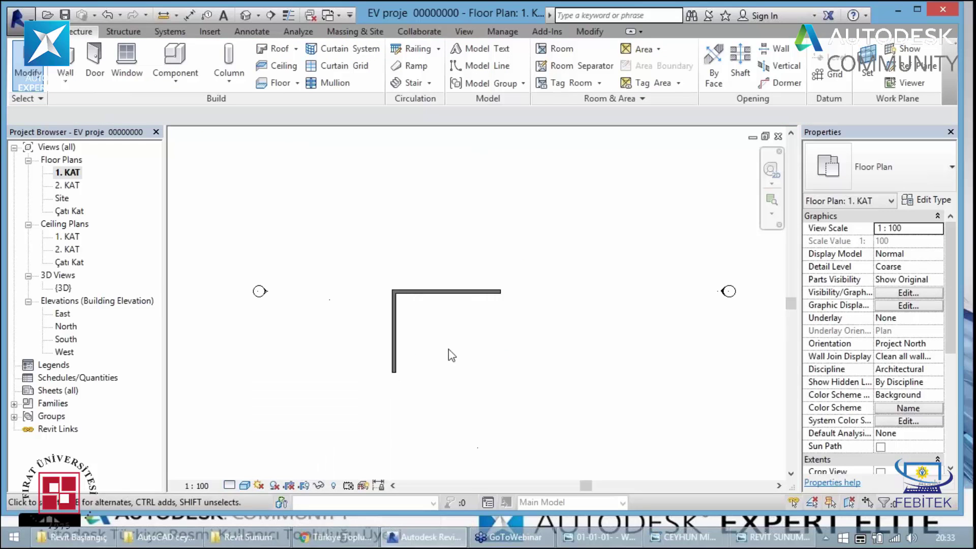
pyautogui.scroll(1, 448, 349)
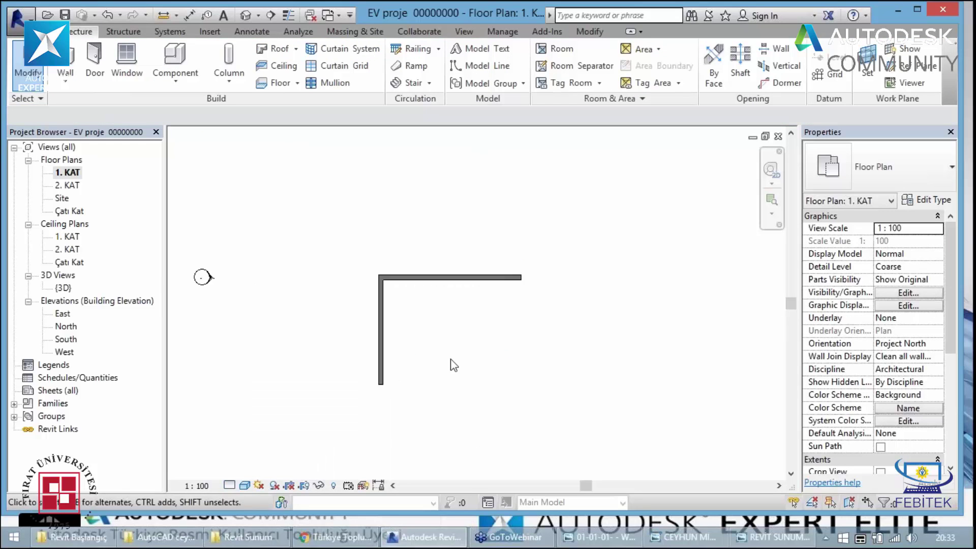
pyautogui.click(169, 20)
pyautogui.scroll(2, 374, 387)
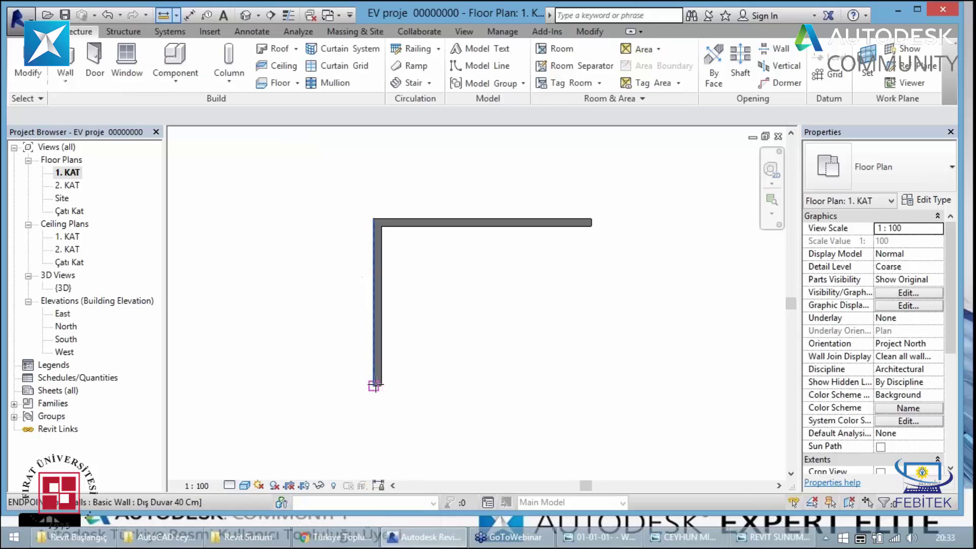
pyautogui.click(375, 387)
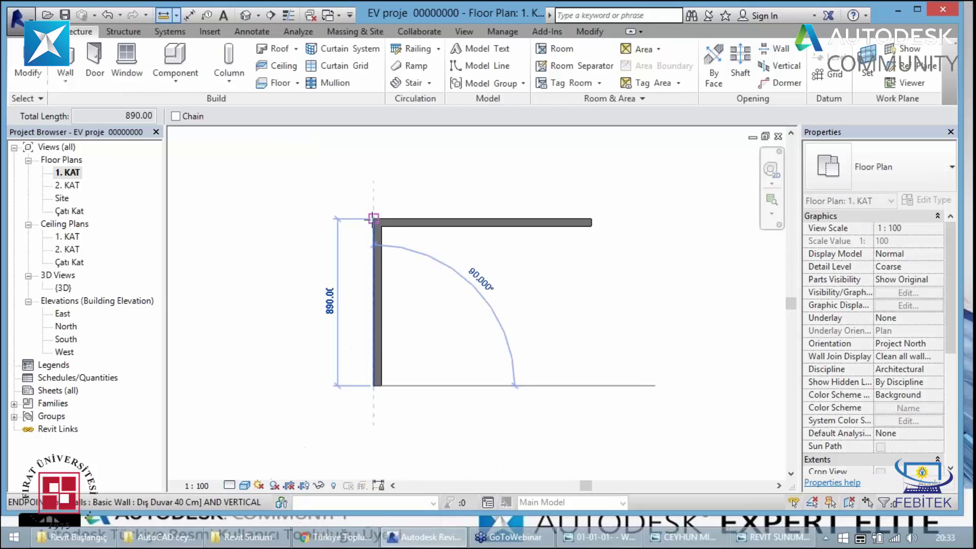
pyautogui.press('Escape')
pyautogui.press('Escape')
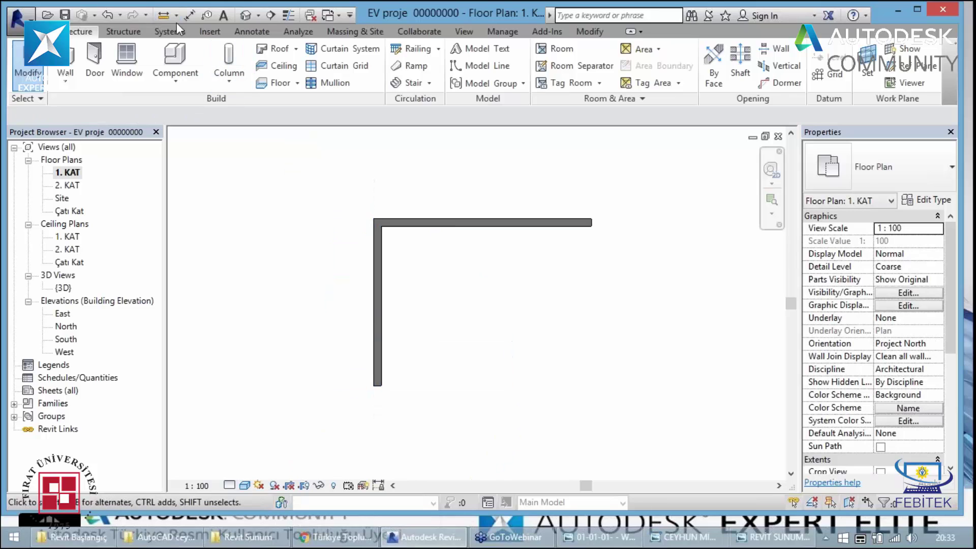
pyautogui.click(402, 222)
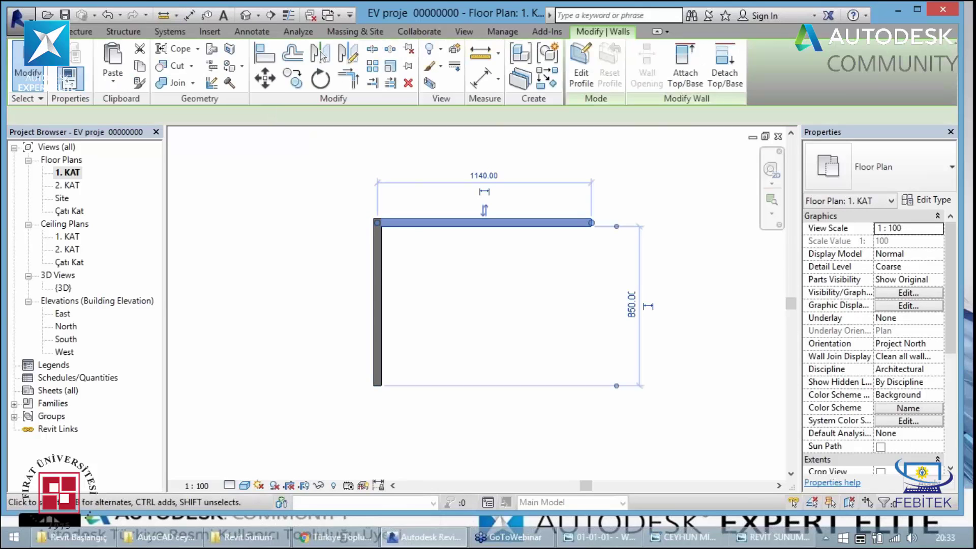
# Check the left wall's length, then start and cancel a wall at the top wall's right end
pyautogui.press('Escape')
pyautogui.click(376, 277)
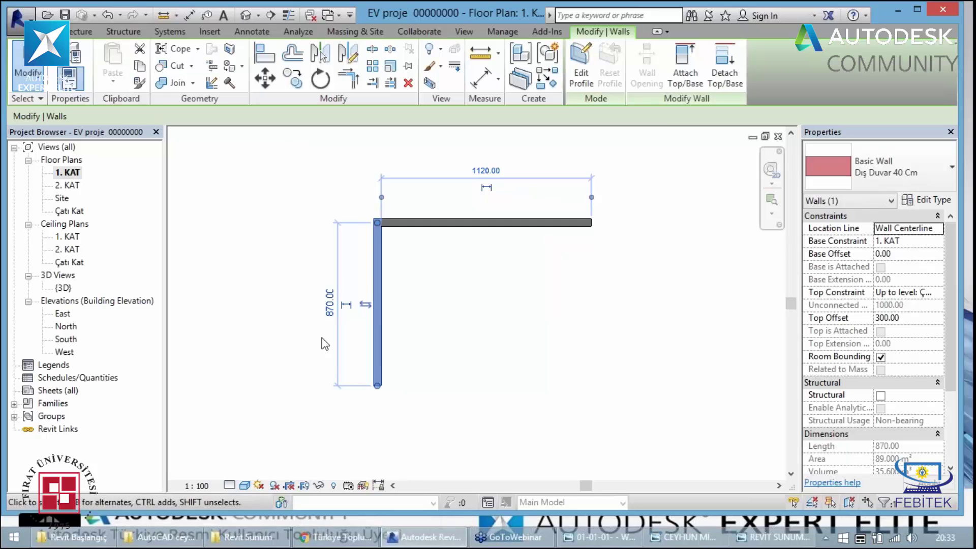
pyautogui.click(229, 180)
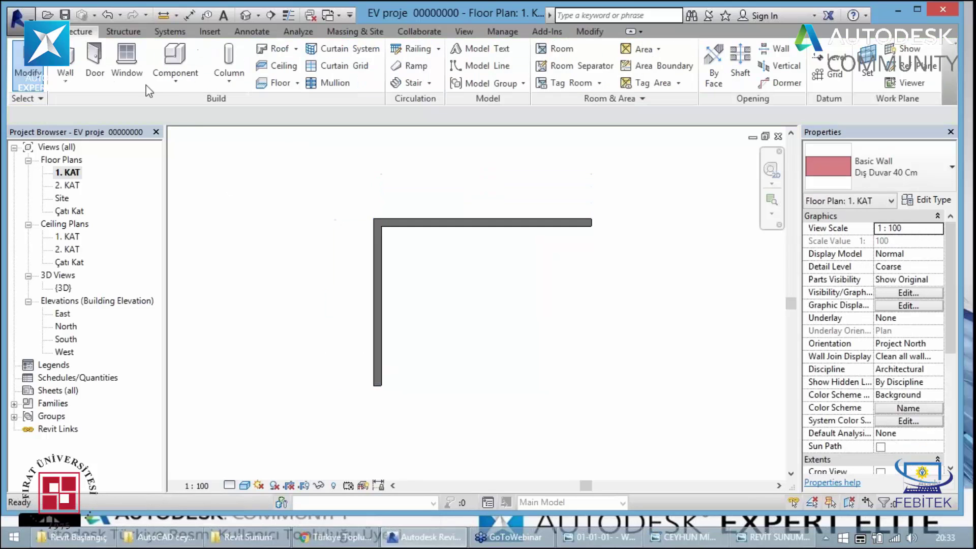
pyautogui.press('w')
pyautogui.press('a')
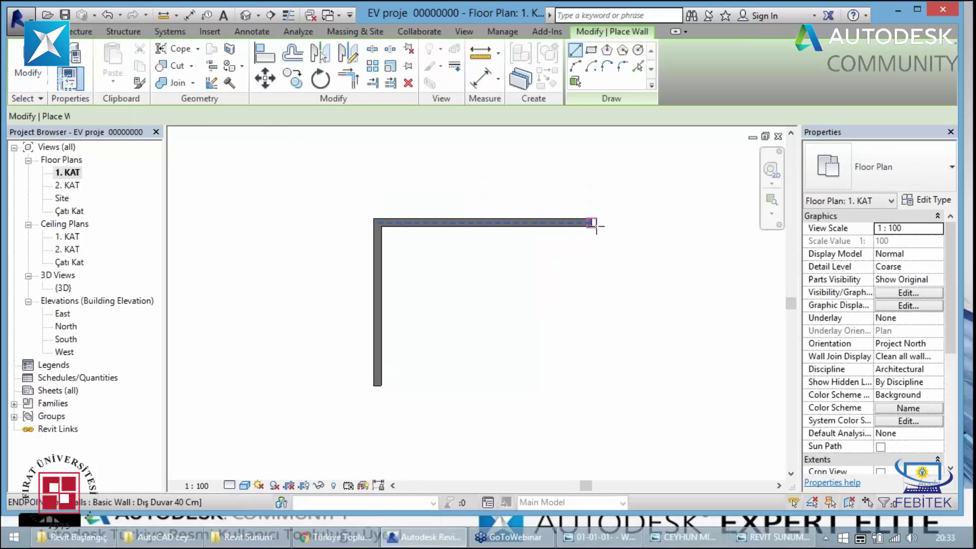
pyautogui.click(594, 223)
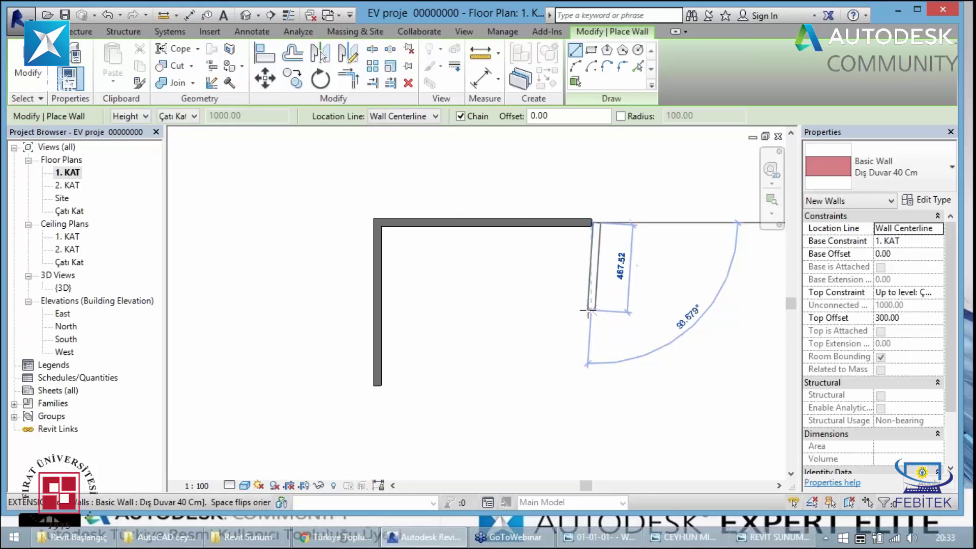
pyautogui.press('Escape')
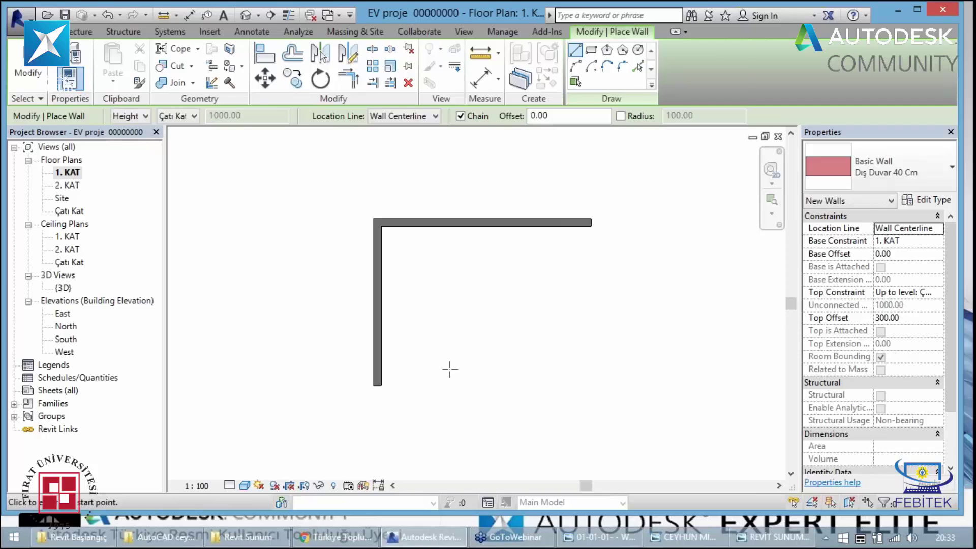
pyautogui.press('Escape')
# Copy the left wall 1140 to the right to form the right wall
pyautogui.click(385, 376)
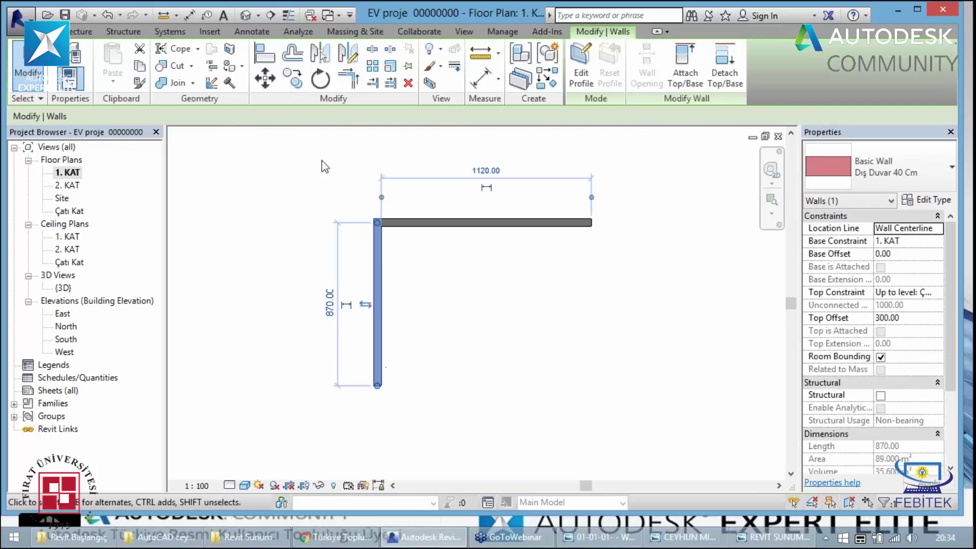
pyautogui.click(293, 81)
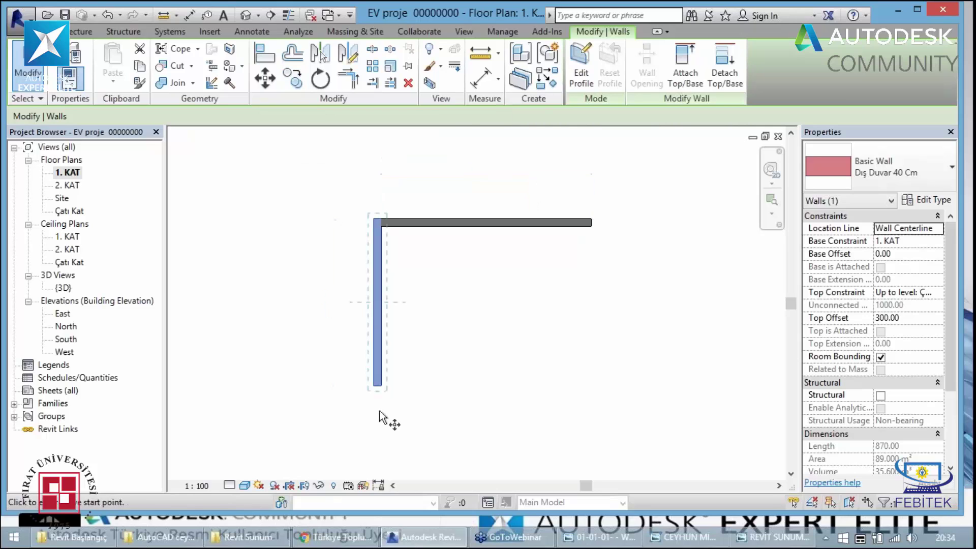
pyautogui.click(378, 387)
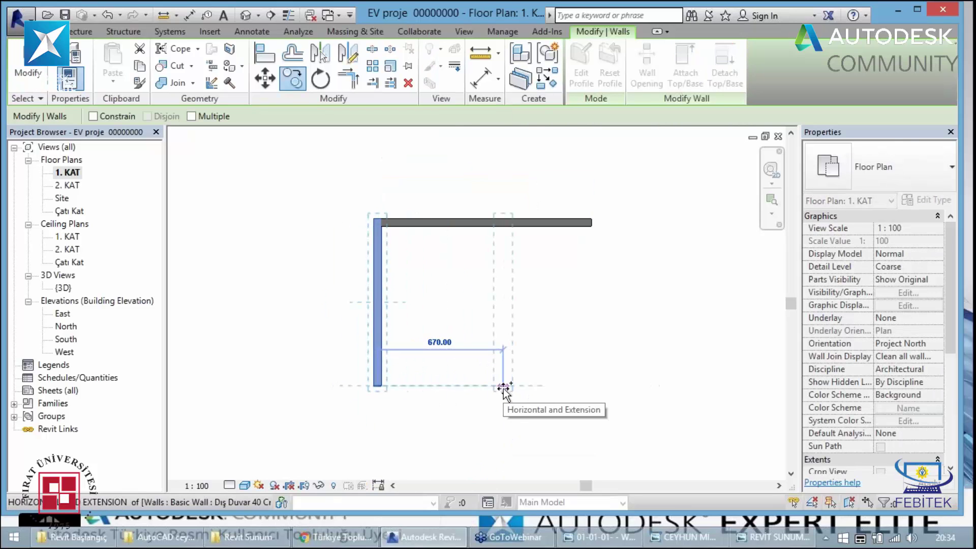
pyautogui.write('1140')
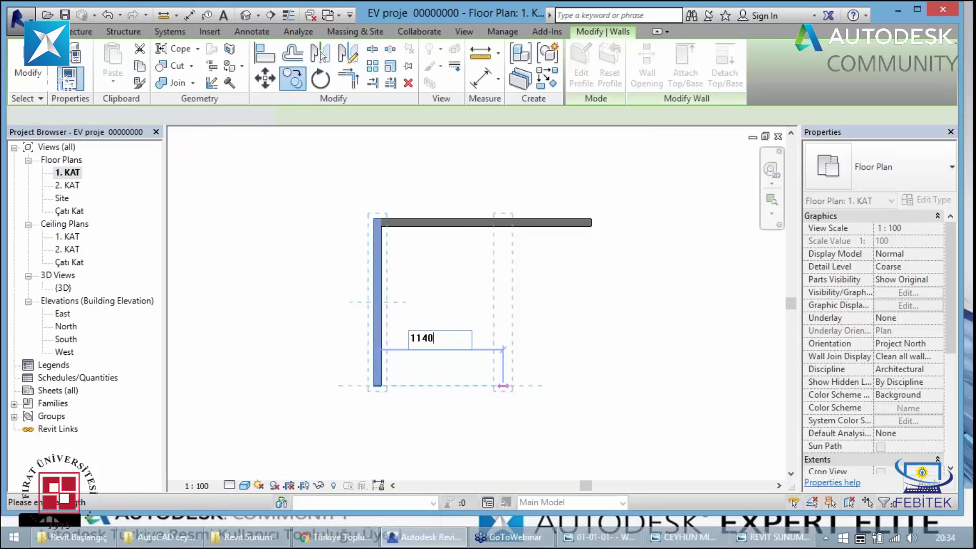
pyautogui.press('Return')
pyautogui.press('Escape')
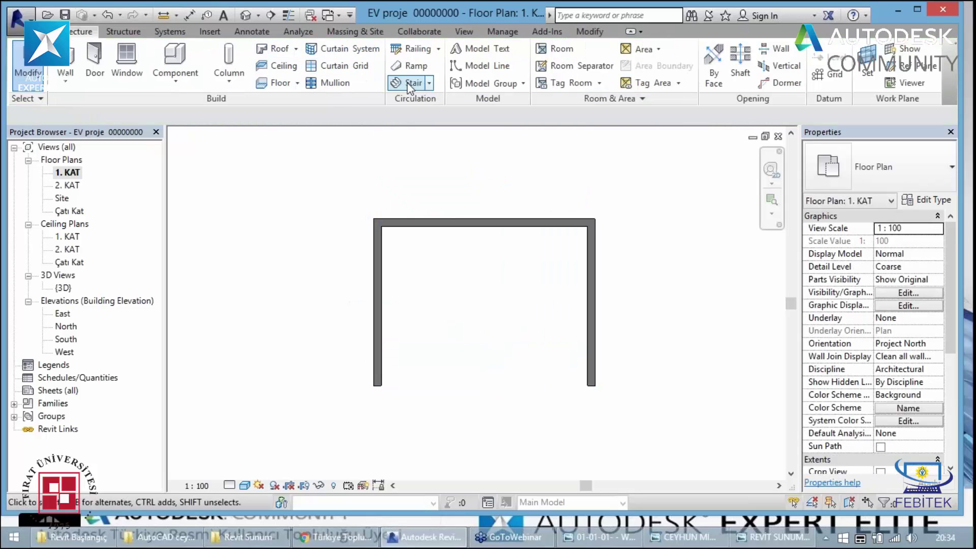
# Mirror the top wall across the side walls' midpoints to create the bottom wall
pyautogui.click(65, 56)
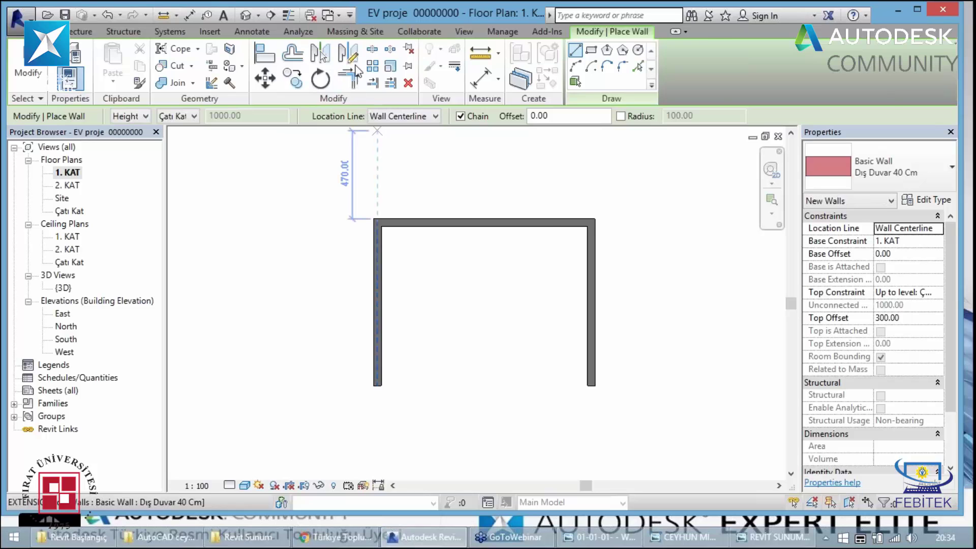
pyautogui.press('Escape')
pyautogui.press('Escape')
pyautogui.click(483, 223)
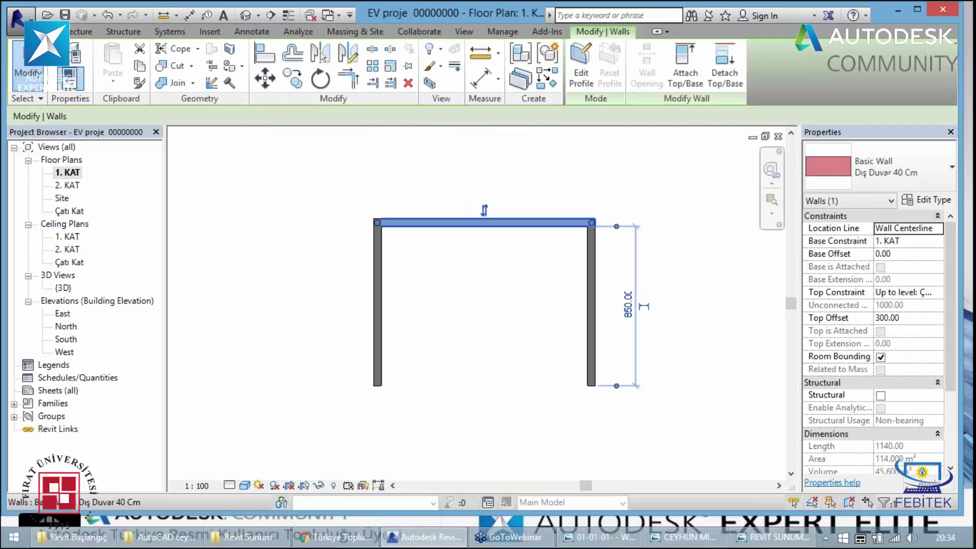
pyautogui.click(350, 55)
pyautogui.click(382, 306)
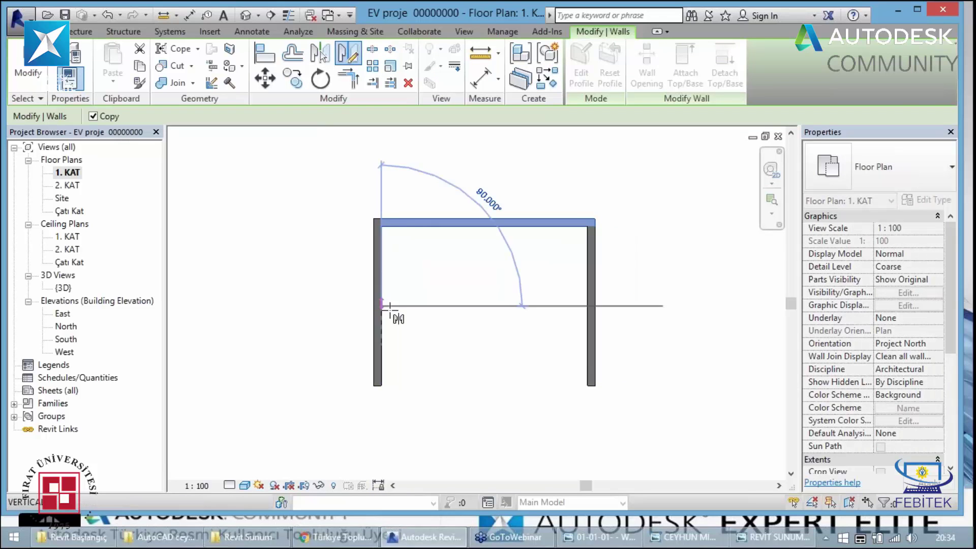
pyautogui.click(537, 325)
pyautogui.press('Escape')
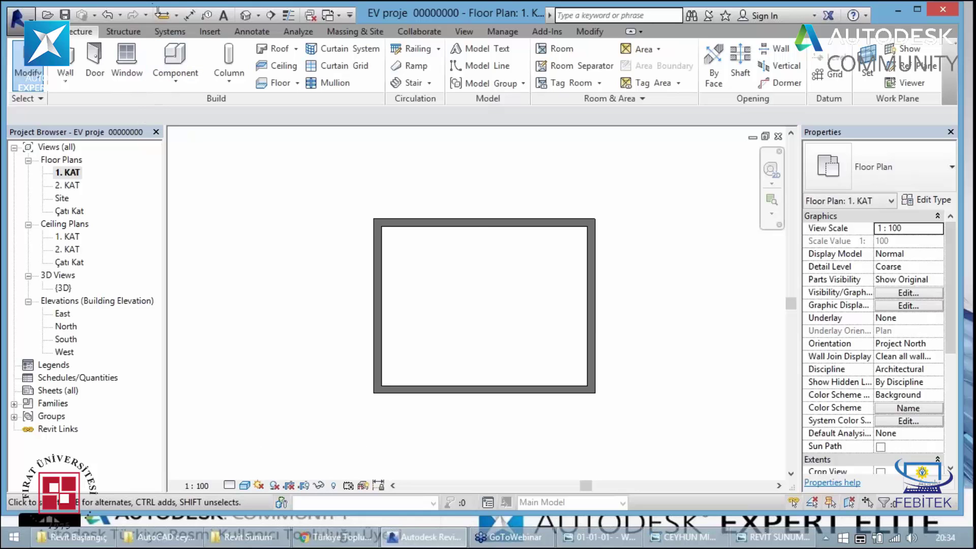
# Check the top and right wall lengths, then switch to the default {3D} view
pyautogui.click(481, 222)
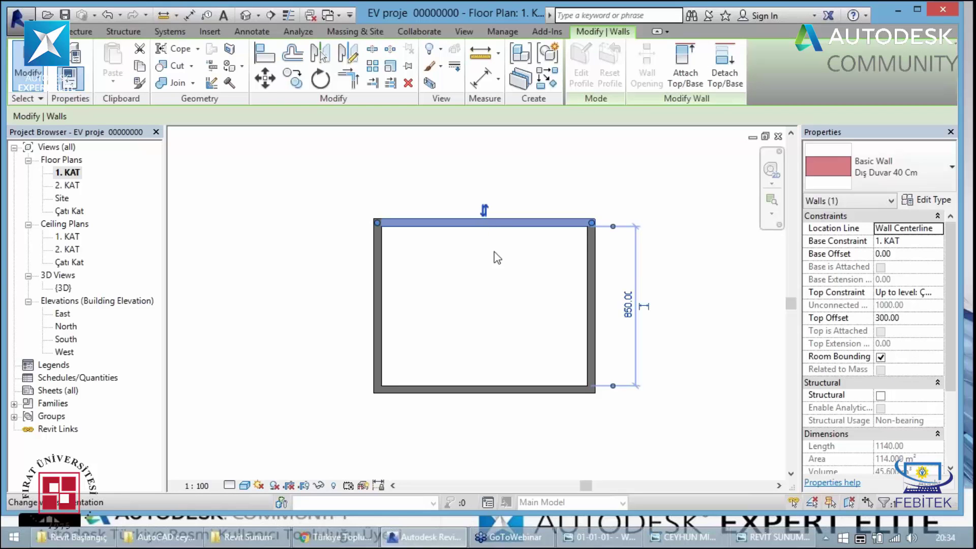
pyautogui.scroll(3, 620, 347)
pyautogui.click(584, 303)
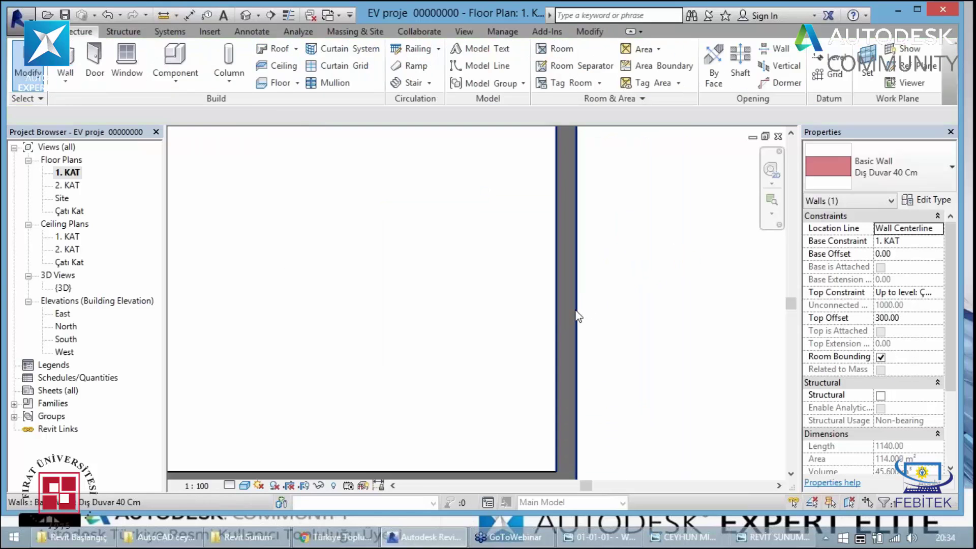
pyautogui.scroll(-2, 558, 311)
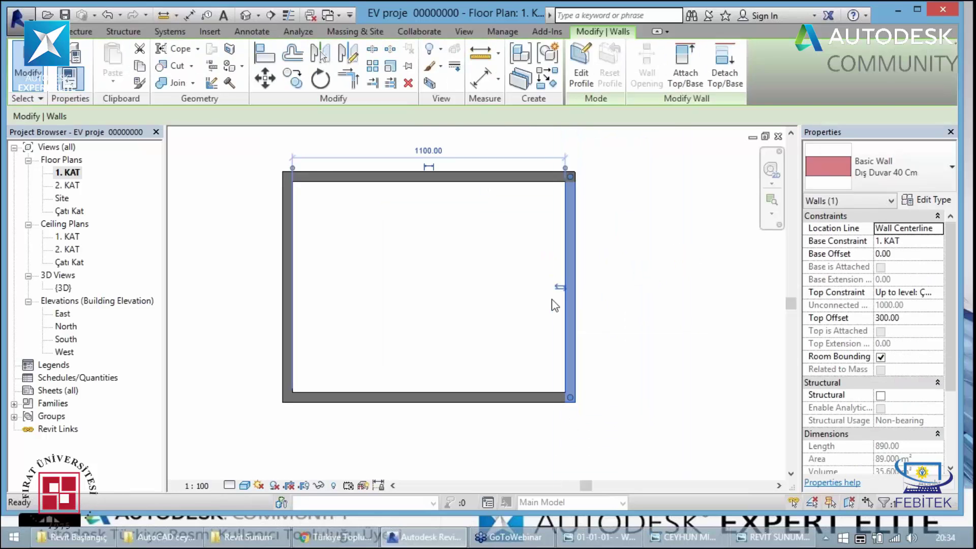
pyautogui.press('Escape')
pyautogui.click(496, 177)
pyautogui.scroll(-2, 406, 210)
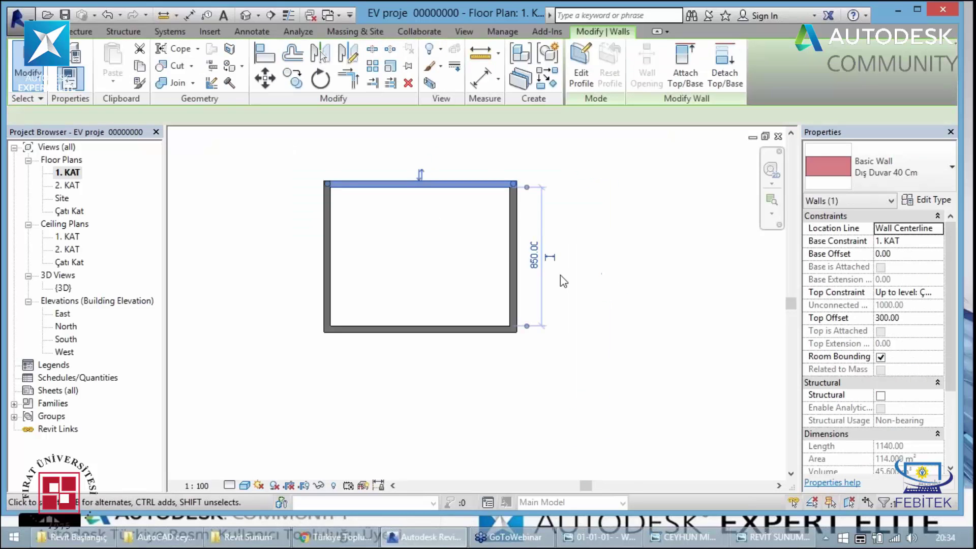
pyautogui.scroll(1, 376, 275)
pyautogui.click(373, 275)
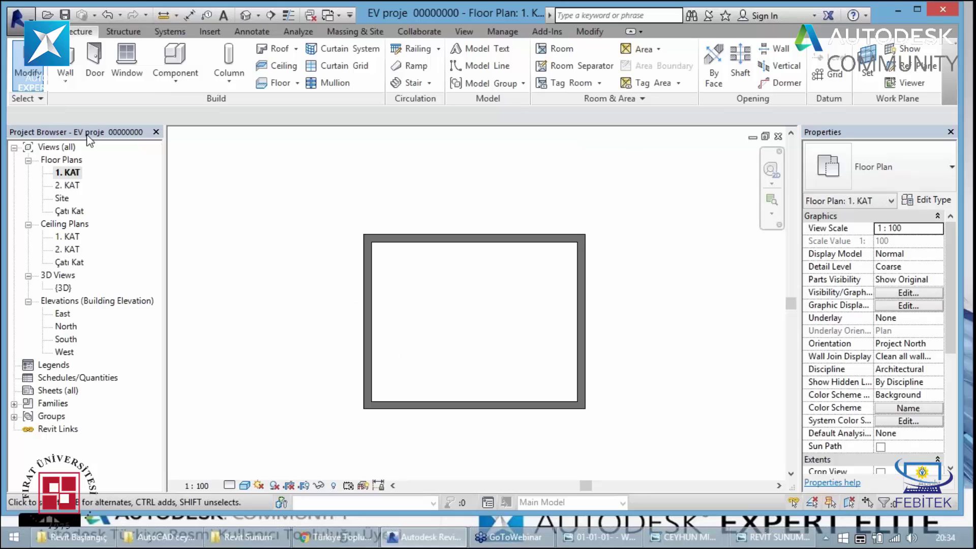
pyautogui.click(66, 173)
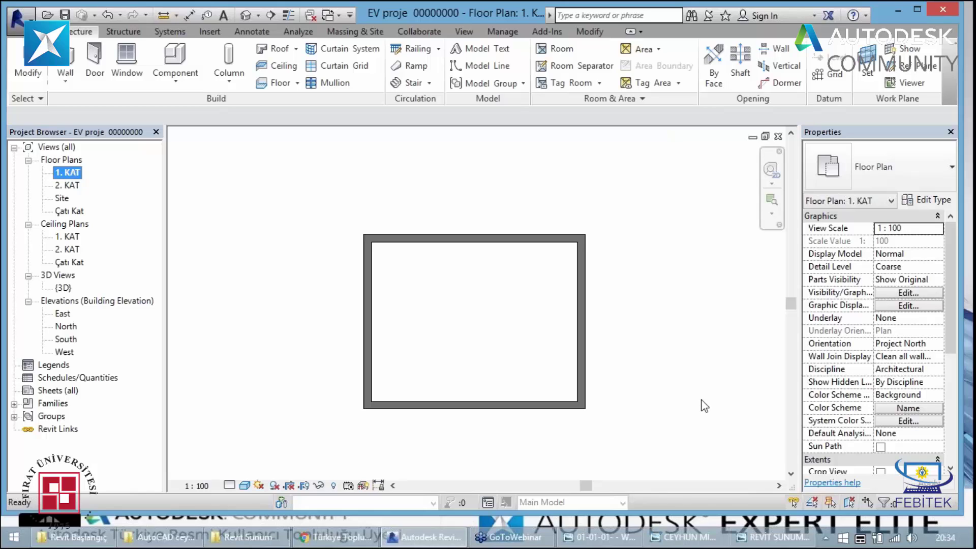
pyautogui.click(245, 17)
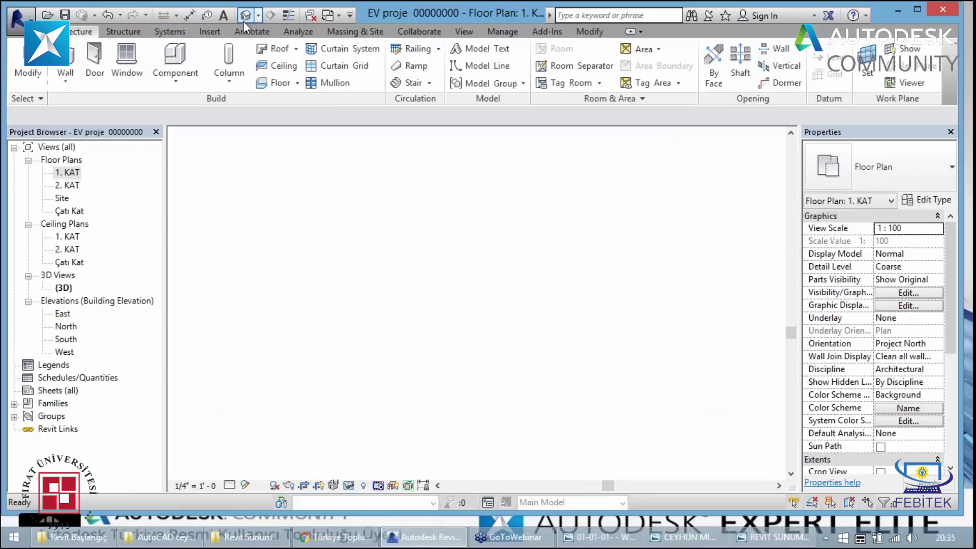
# Set the 3D view to Shaded and open the South elevation
pyautogui.click(244, 485)
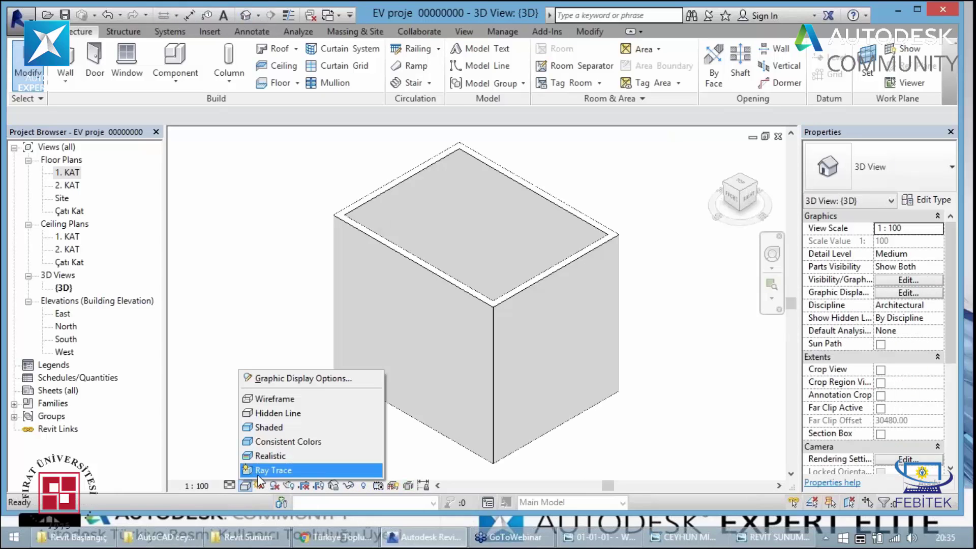
pyautogui.click(277, 429)
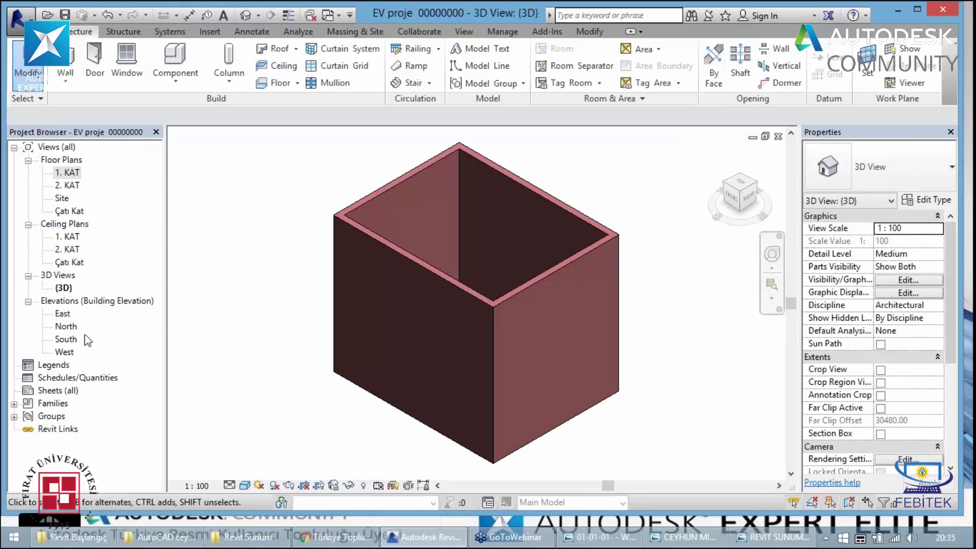
pyautogui.doubleClick(66, 339)
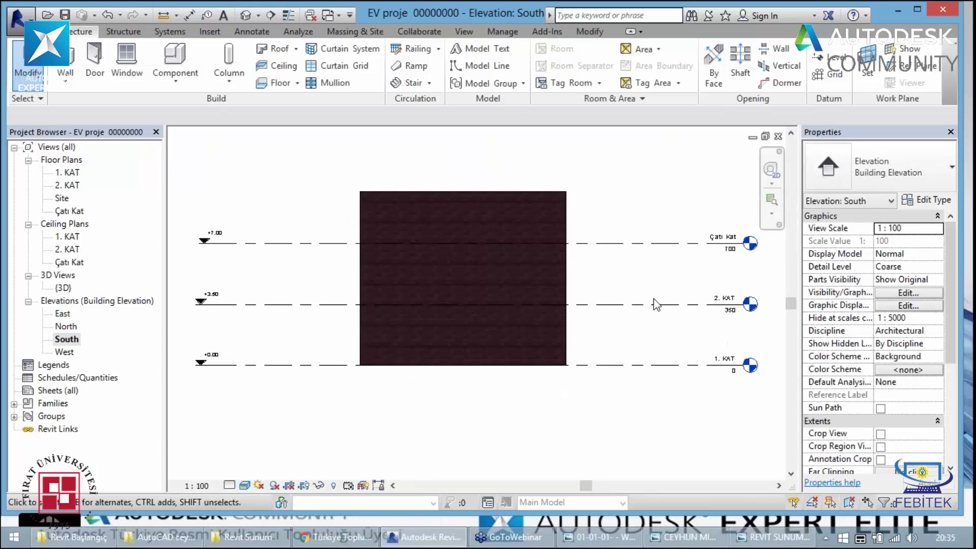
# Align the front wall's top edge to the Çatı Kat level
pyautogui.click(591, 245)
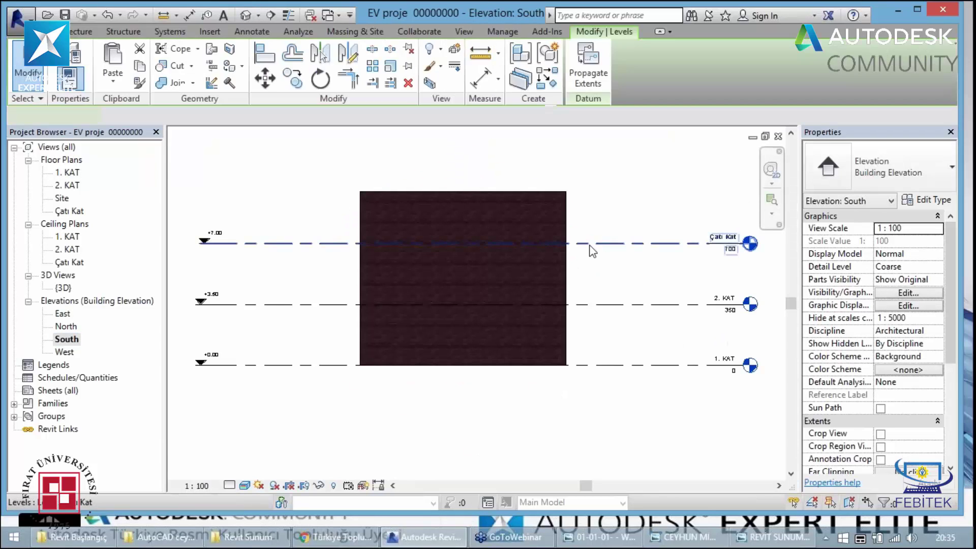
pyautogui.click(572, 240)
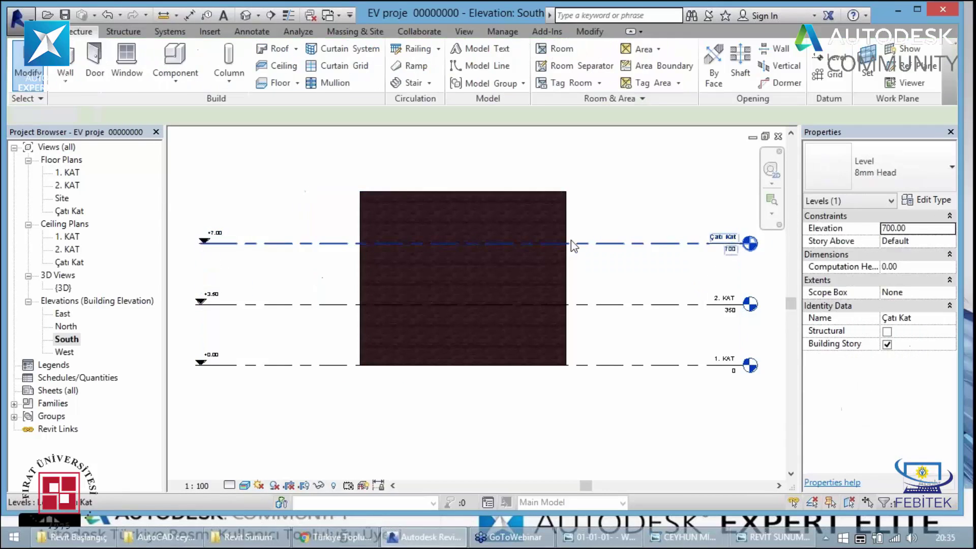
pyautogui.click(498, 193)
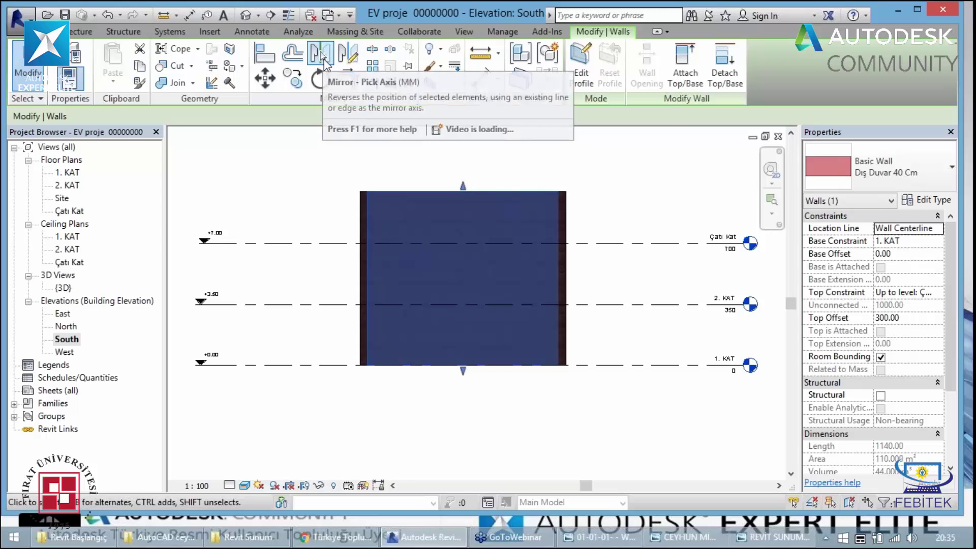
pyautogui.moveTo(461, 187); pyautogui.dragTo(453, 265)
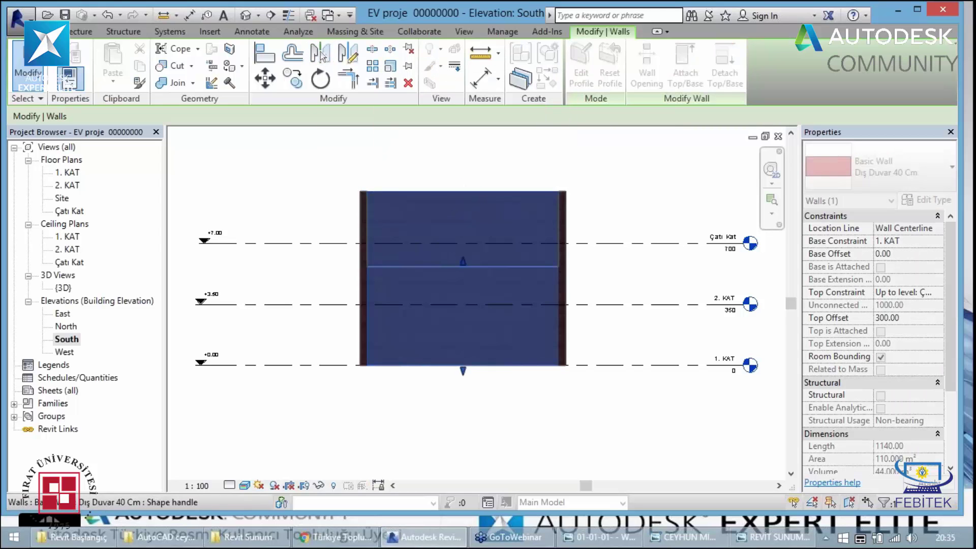
pyautogui.click(265, 52)
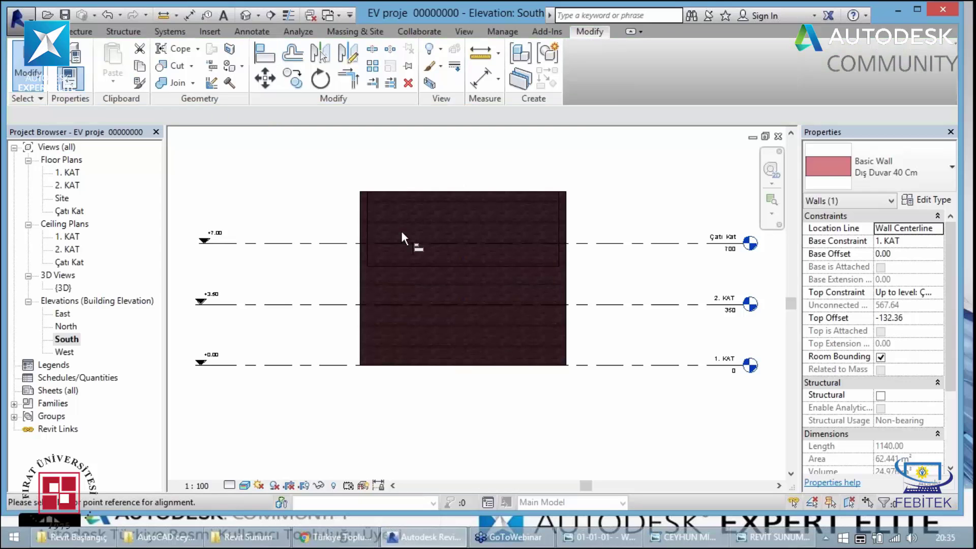
pyautogui.click(425, 244)
pyautogui.click(437, 266)
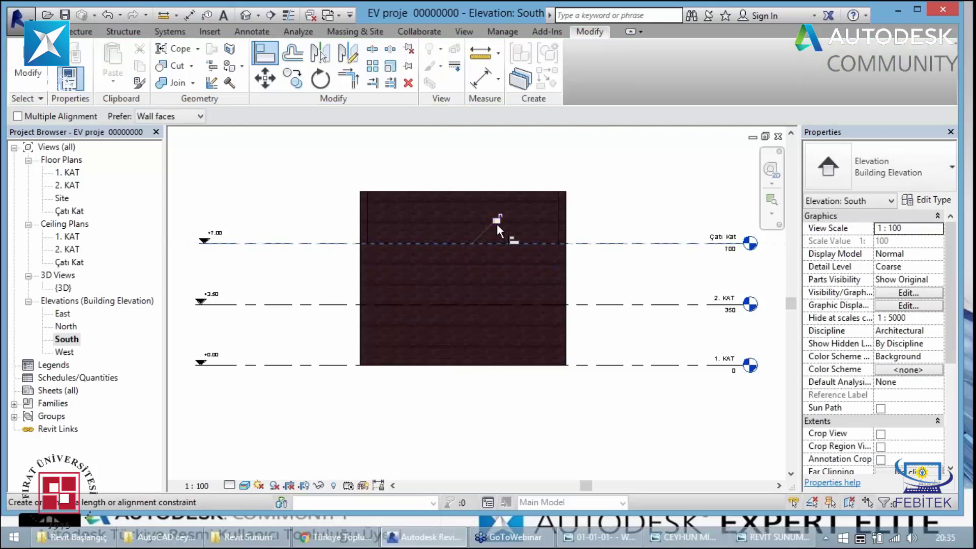
# In 3D, match the back walls to the front wall's type, then reopen 1. KAT
pyautogui.click(248, 20)
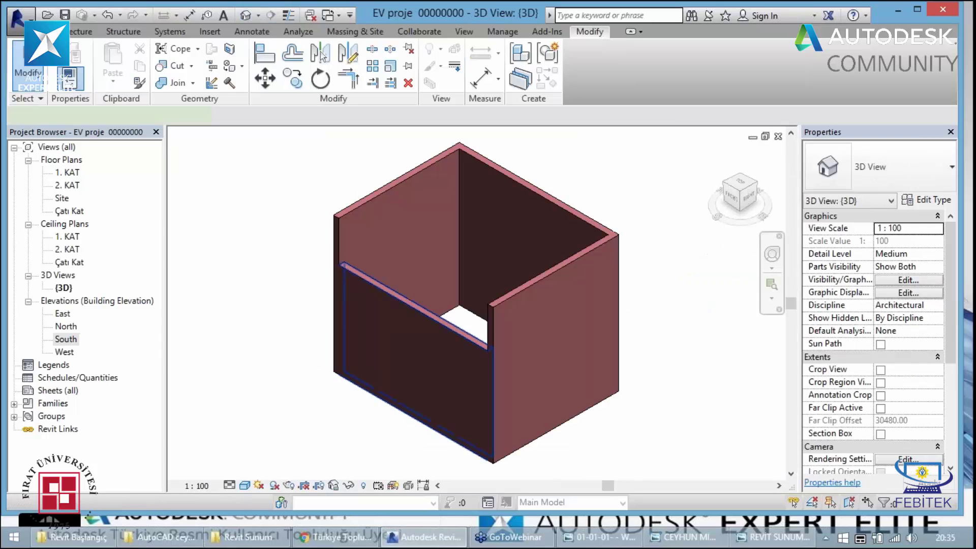
pyautogui.press('m')
pyautogui.press('a')
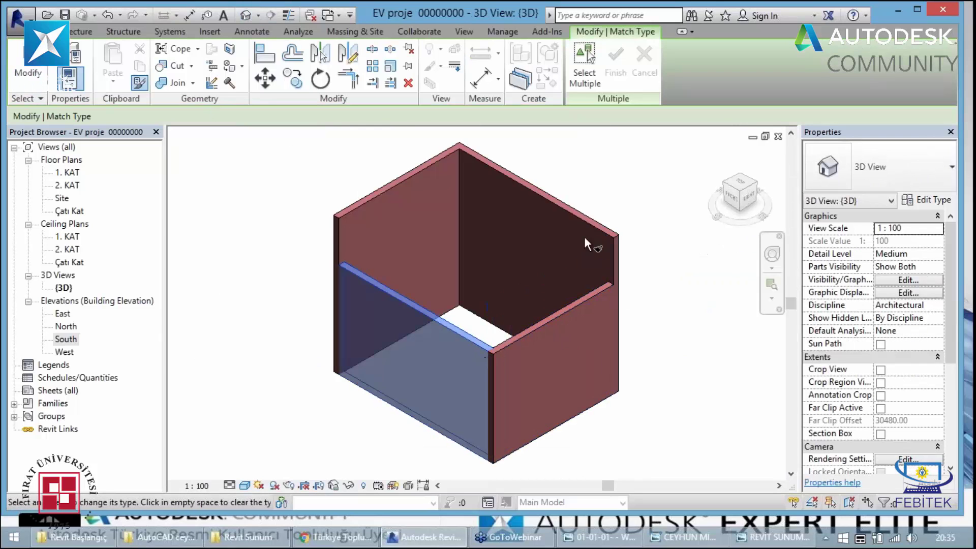
pyautogui.click(585, 244)
pyautogui.click(355, 206)
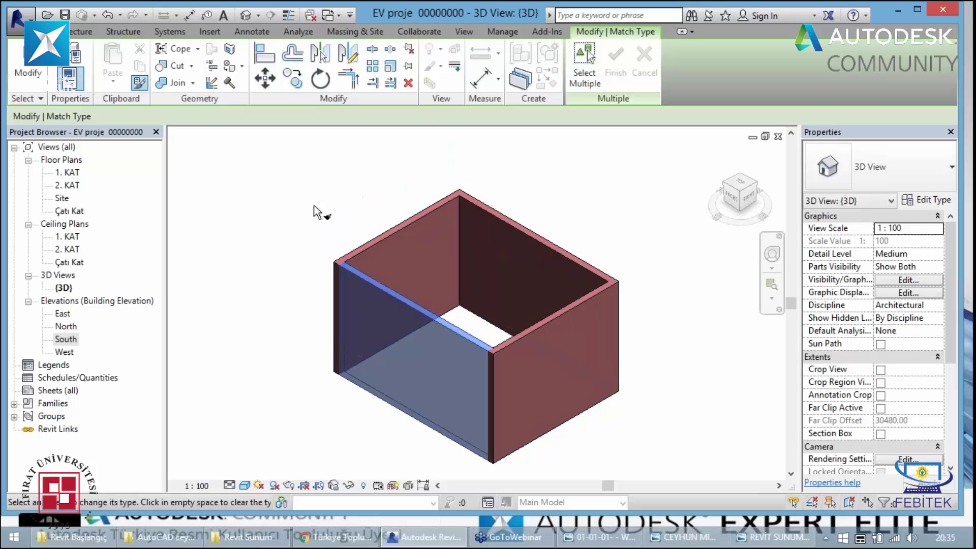
pyautogui.click(239, 228)
pyautogui.press('Escape')
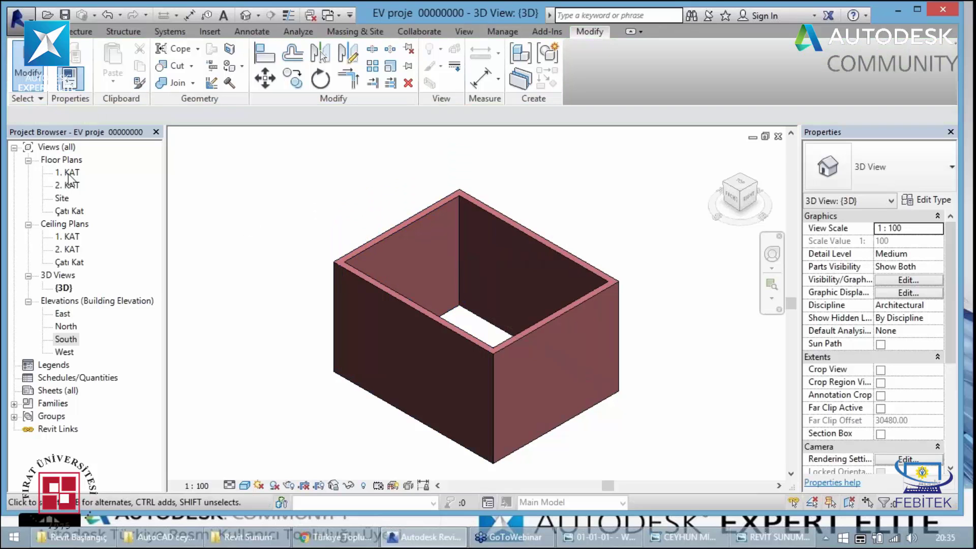
pyautogui.doubleClick(69, 173)
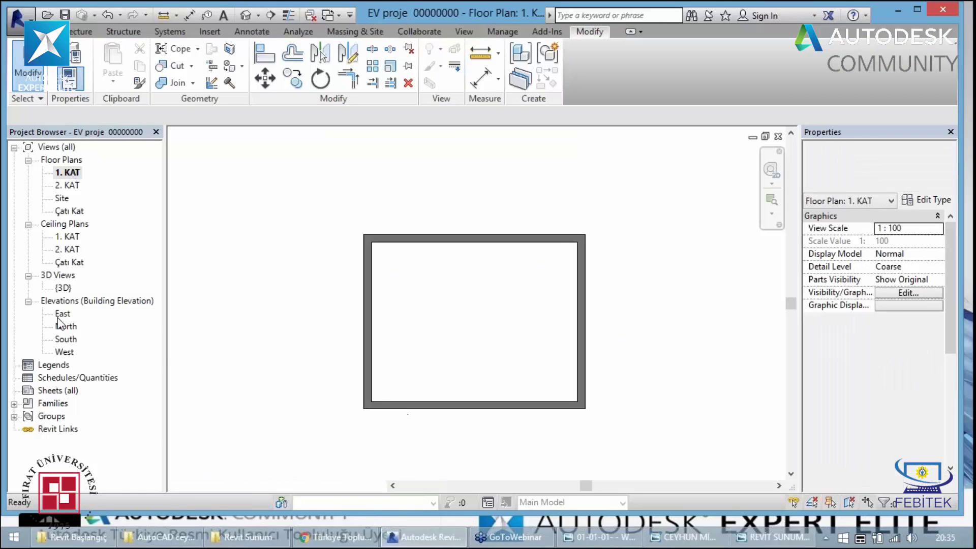
pyautogui.doubleClick(62, 313)
pyautogui.doubleClick(66, 326)
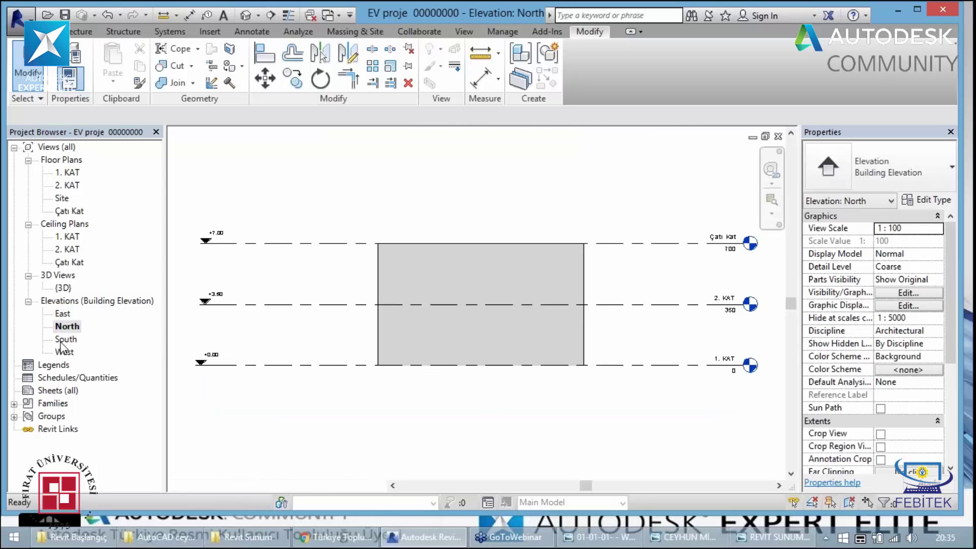
pyautogui.doubleClick(64, 339)
pyautogui.doubleClick(66, 353)
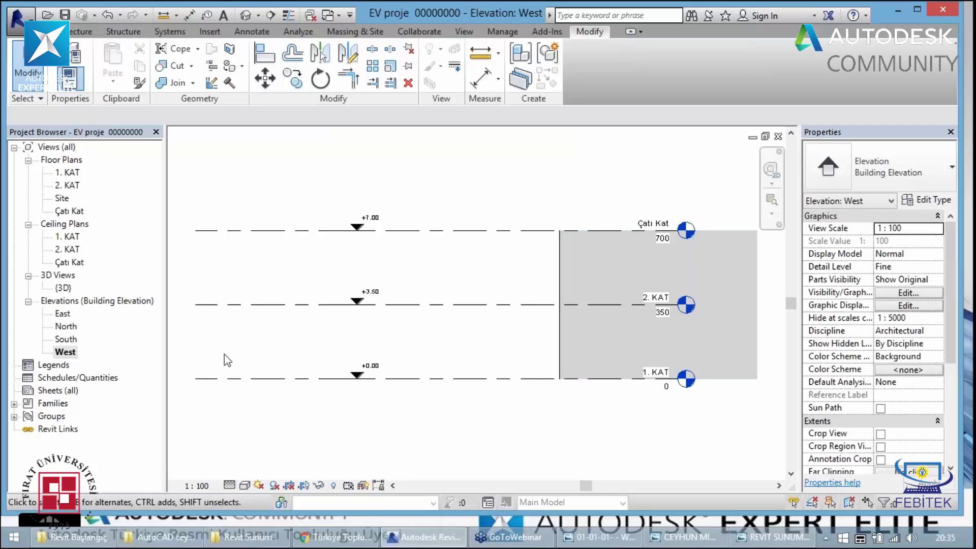
pyautogui.click(71, 351)
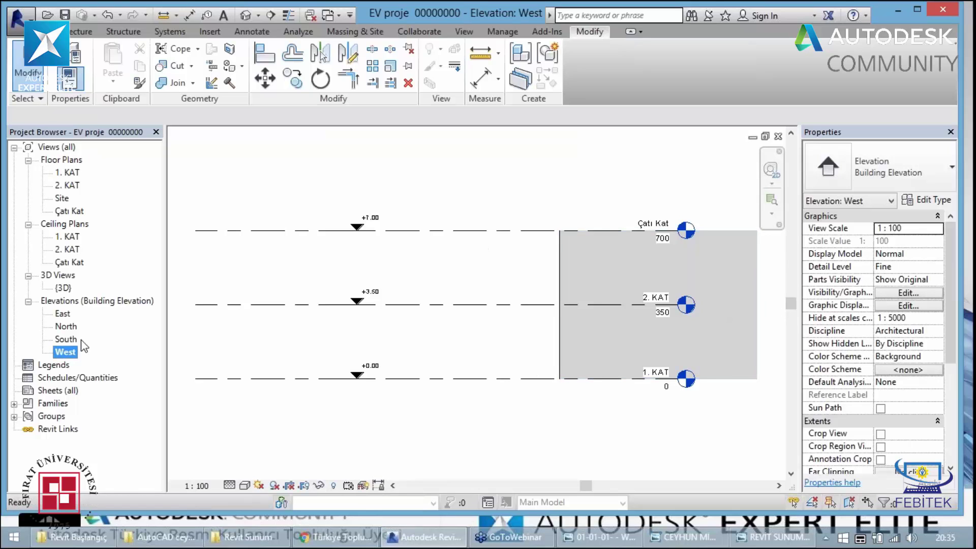
pyautogui.doubleClick(75, 339)
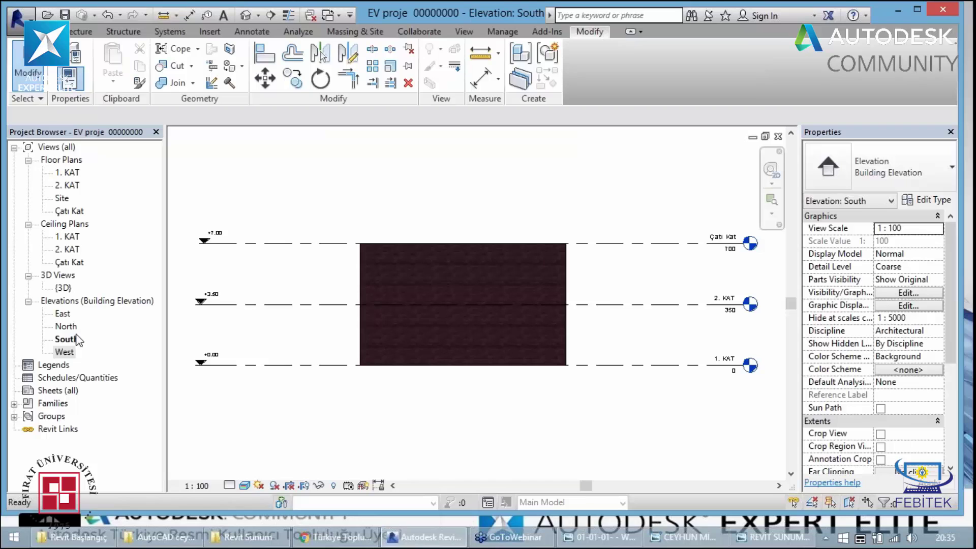
pyautogui.doubleClick(71, 327)
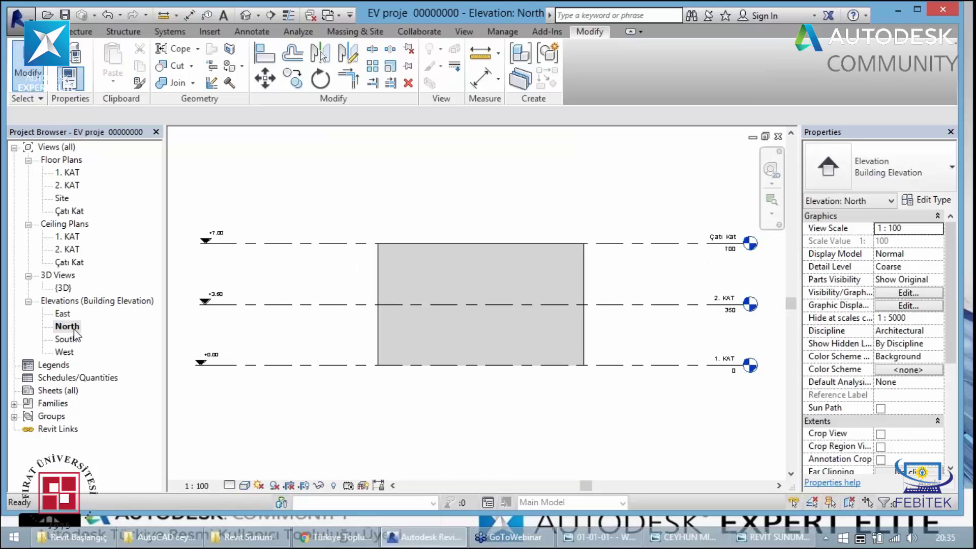
pyautogui.doubleClick(63, 313)
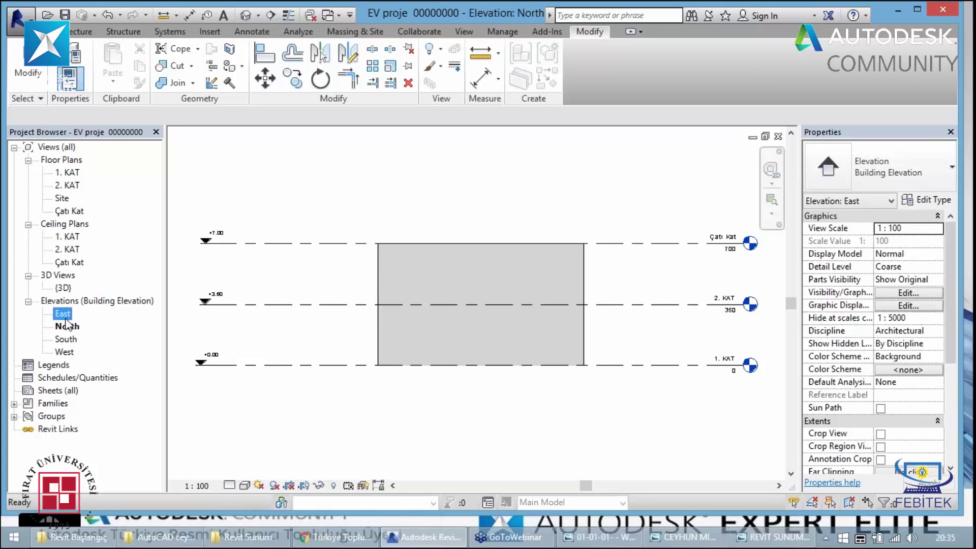
pyautogui.click(71, 173)
pyautogui.doubleClick(71, 171)
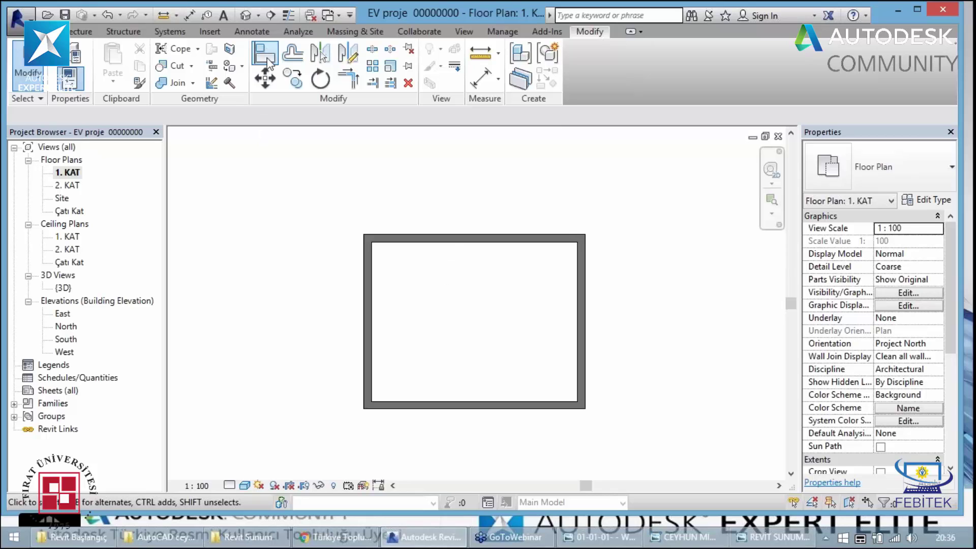
pyautogui.click(371, 330)
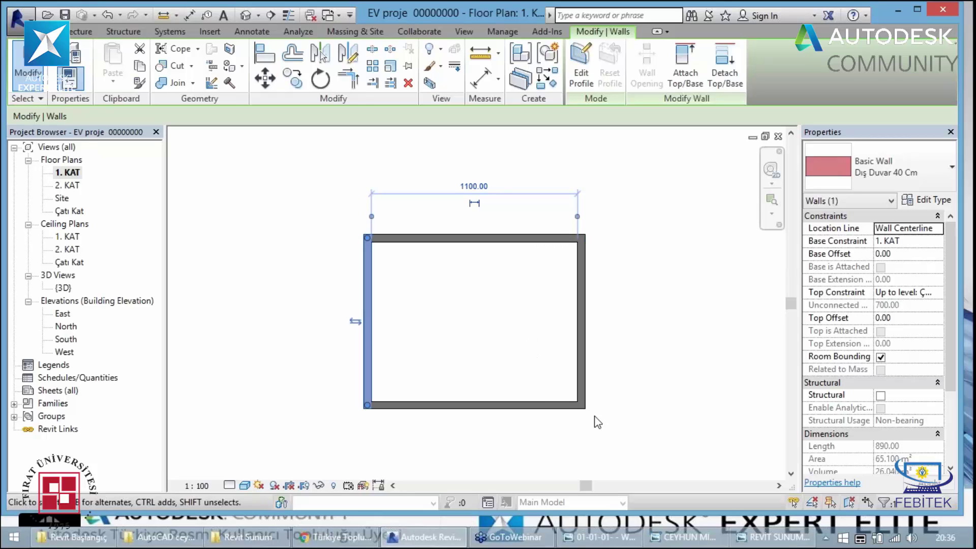
pyautogui.click(694, 471)
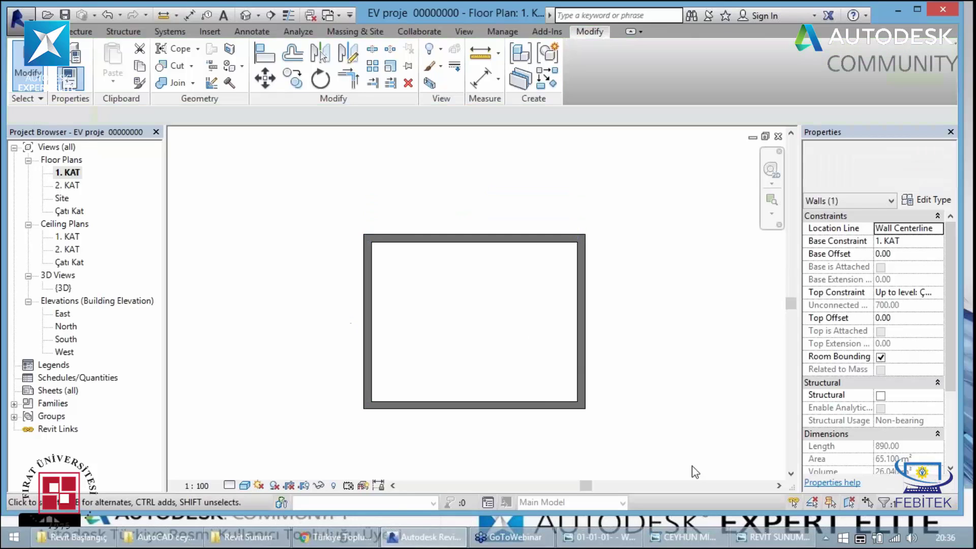
pyautogui.click(78, 31)
# Start the Wall tool with İç Duvar and duplicate it as type İç Duvar 20
pyautogui.click(66, 68)
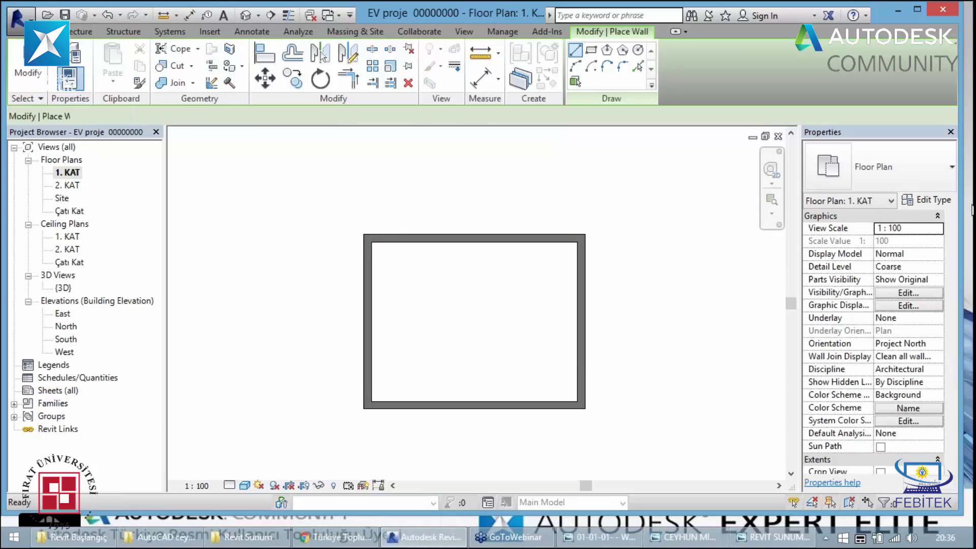
pyautogui.click(918, 178)
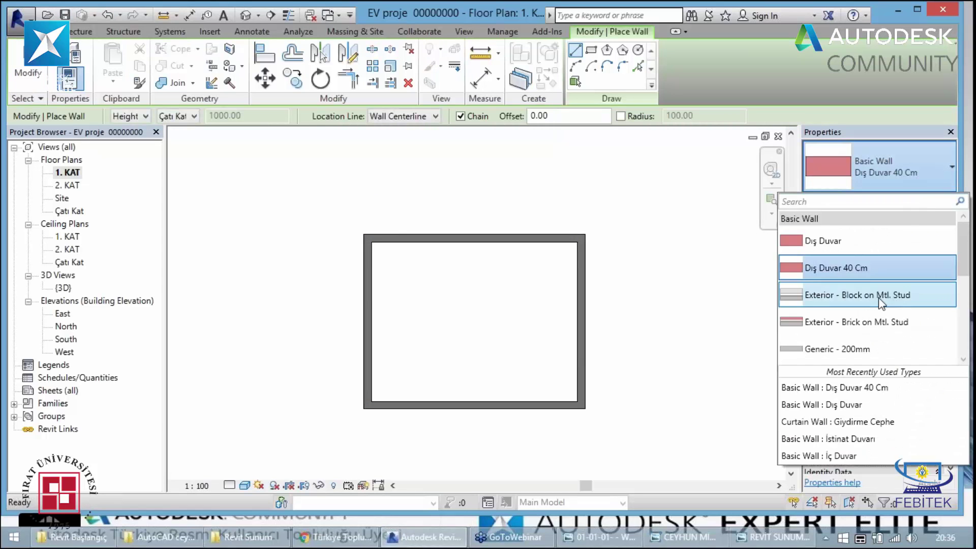
pyautogui.scroll(-1, 879, 305)
pyautogui.scroll(-2, 865, 320)
pyautogui.click(862, 329)
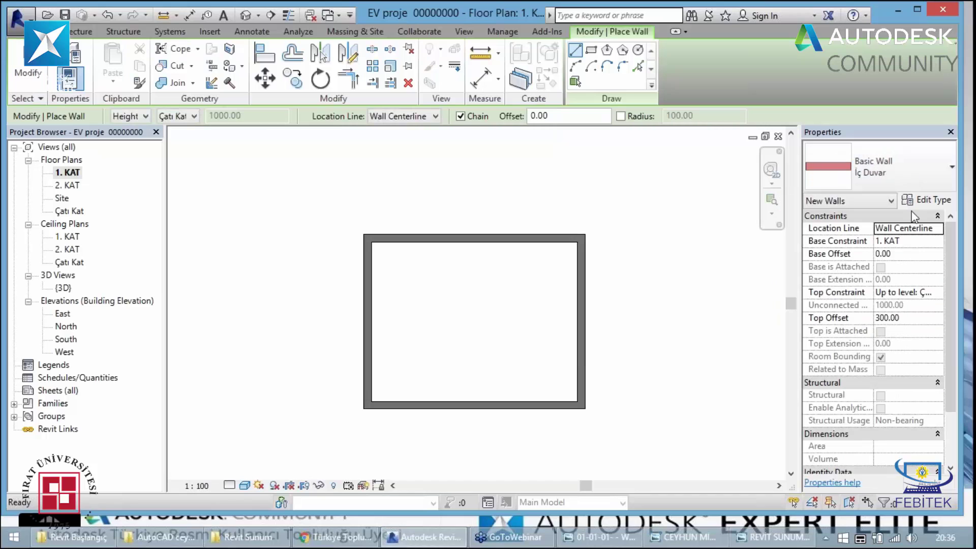
pyautogui.click(925, 201)
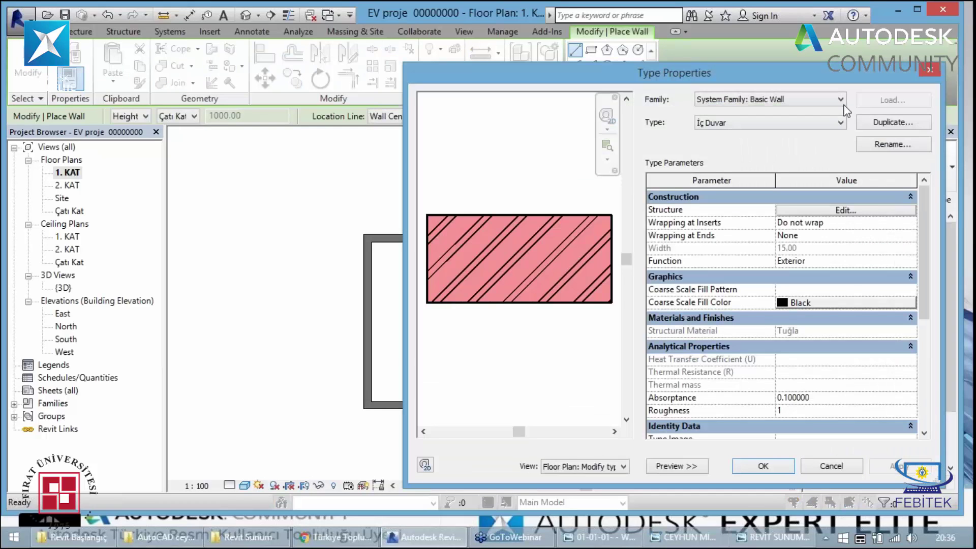
pyautogui.click(893, 122)
pyautogui.write('0')
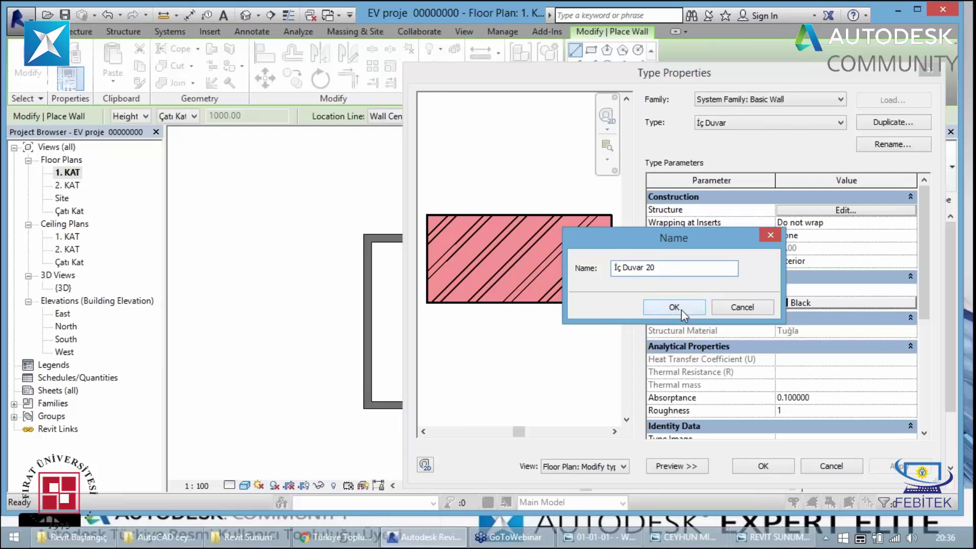
pyautogui.click(682, 307)
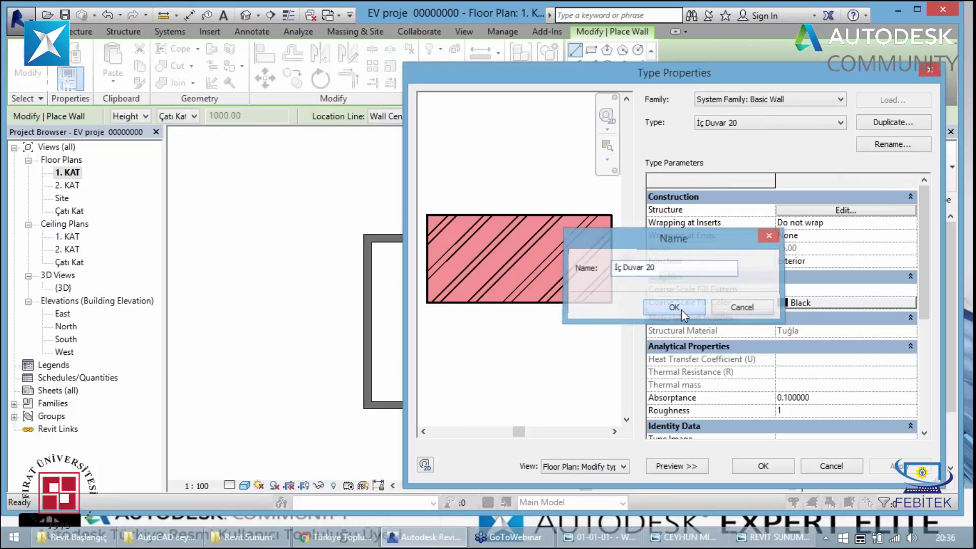
# Set the Tuğla structure layer thickness to 20 and close the type settings
pyautogui.click(846, 210)
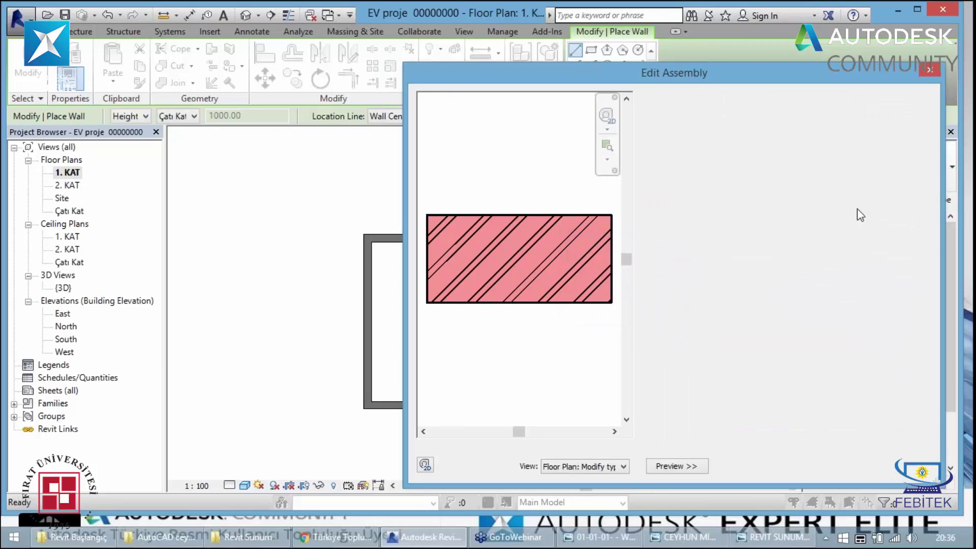
pyautogui.click(799, 220)
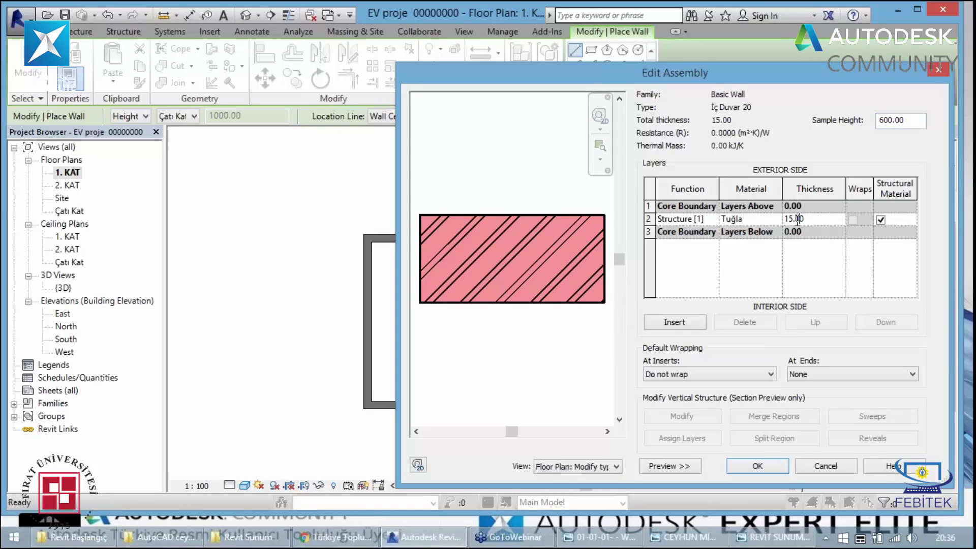
pyautogui.moveTo(793, 219); pyautogui.dragTo(783, 226)
pyautogui.write('0')
pyautogui.click(756, 466)
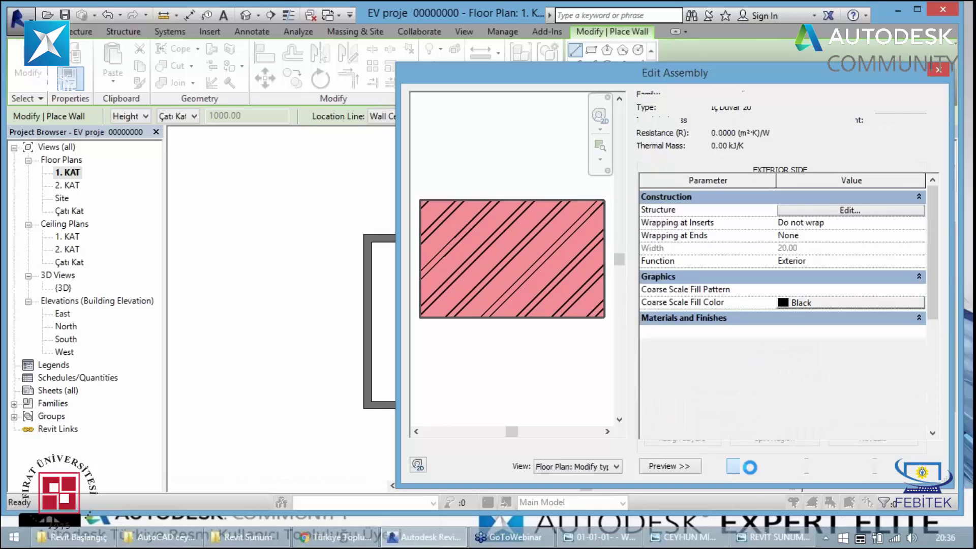
pyautogui.click(925, 75)
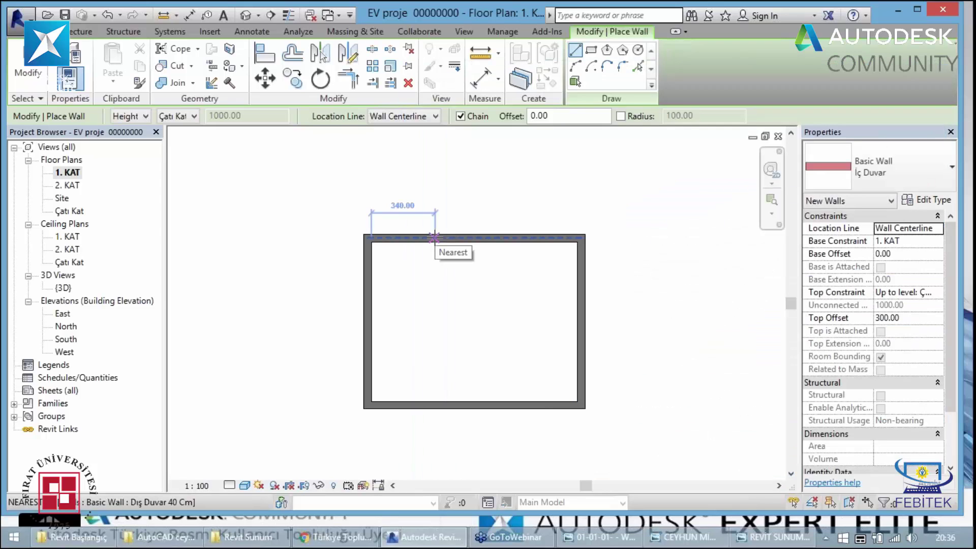
# Draw a vertical İç Duvar wall 420 from the corner, from the top to the bottom wall
pyautogui.write('420')
pyautogui.press('Return')
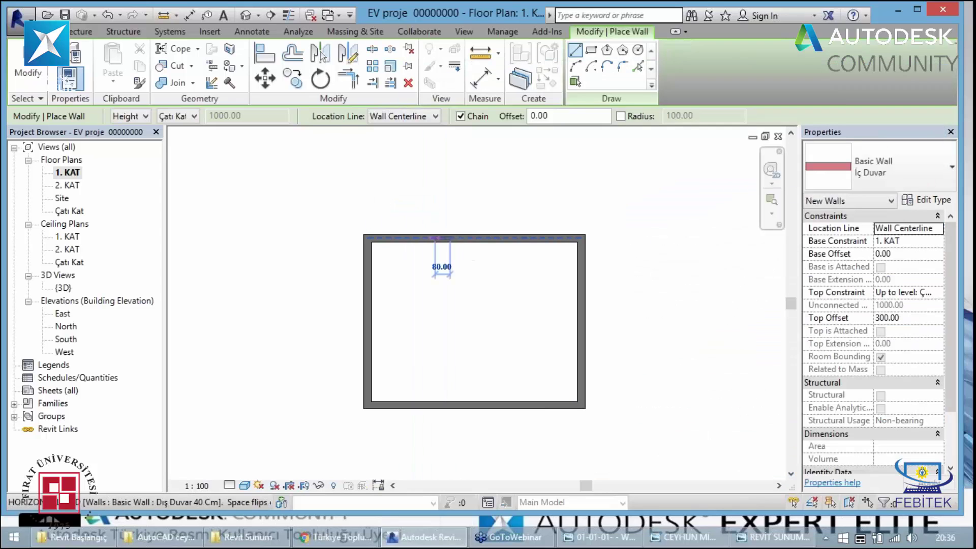
pyautogui.click(450, 237)
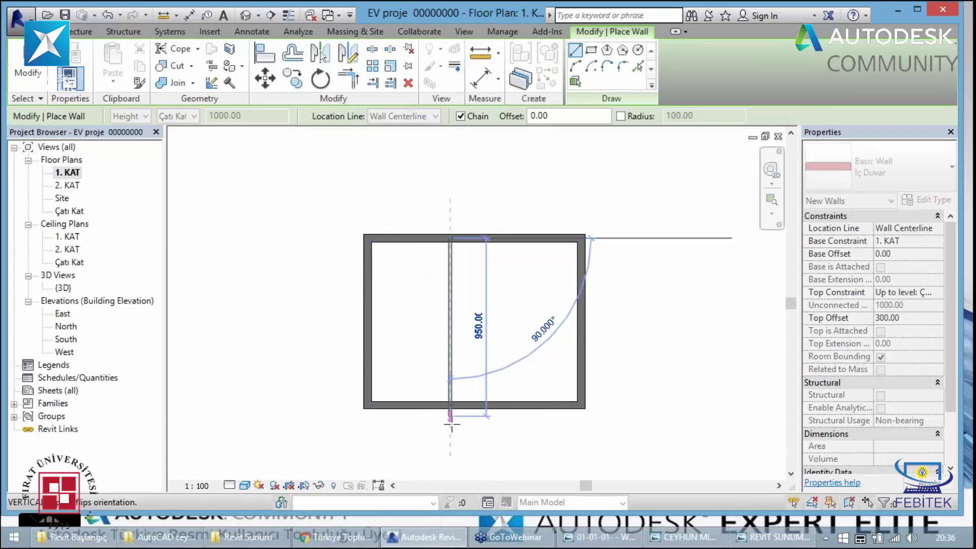
pyautogui.click(450, 405)
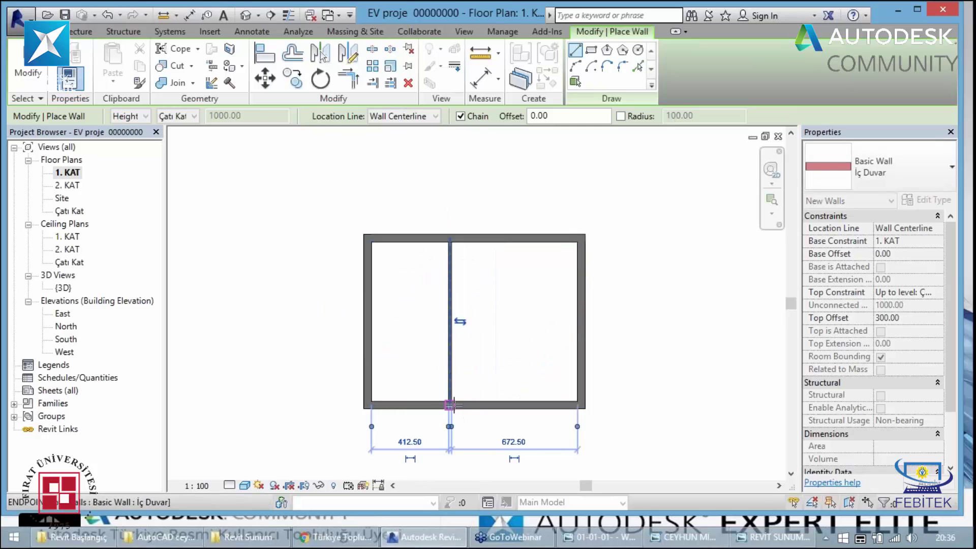
pyautogui.press('Escape')
pyautogui.press('Escape')
# Select the new interior wall and start a Create Similar wall, then cancel it
pyautogui.click(453, 379)
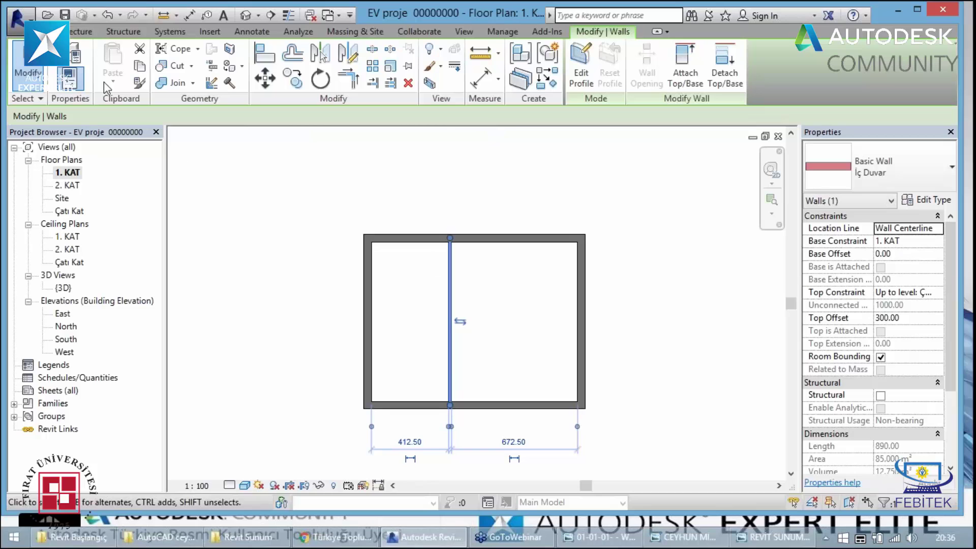
pyautogui.press('Escape')
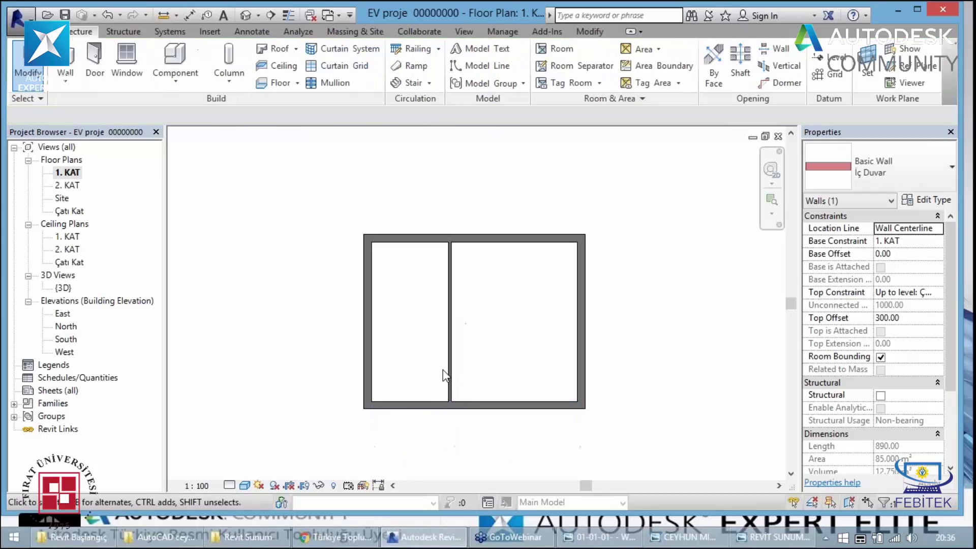
pyautogui.click(451, 370)
pyautogui.rightClick(450, 370)
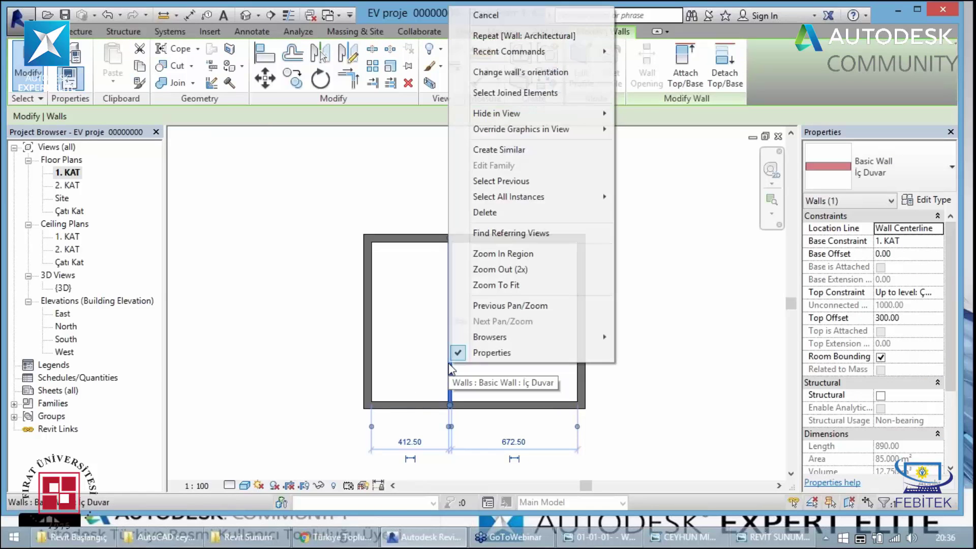
pyautogui.click(514, 150)
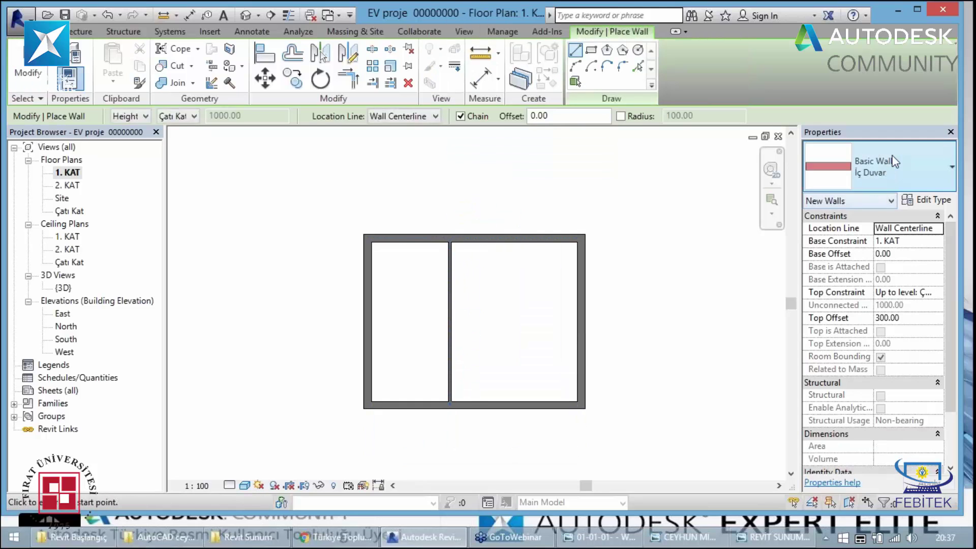
pyautogui.press('Escape')
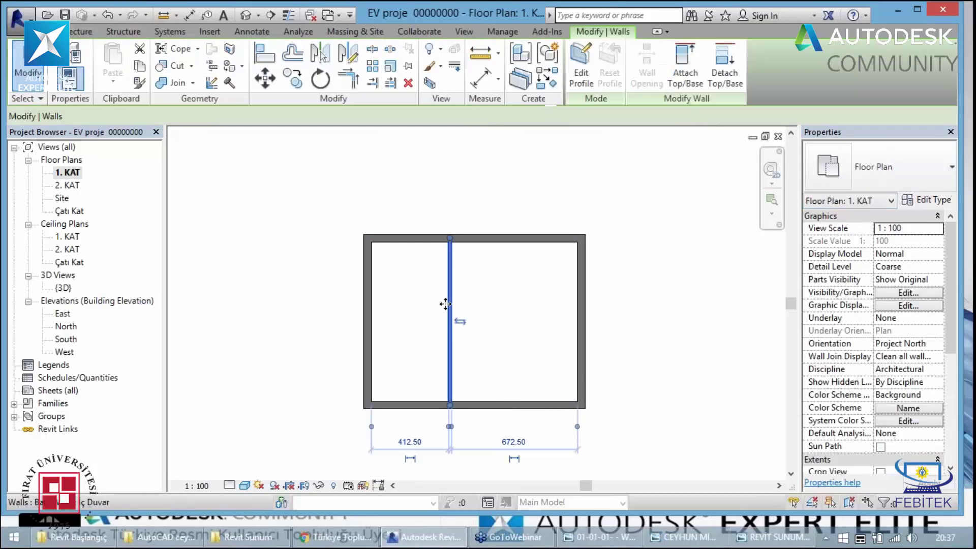
# Browse the wall type list without changing the type
pyautogui.click(923, 169)
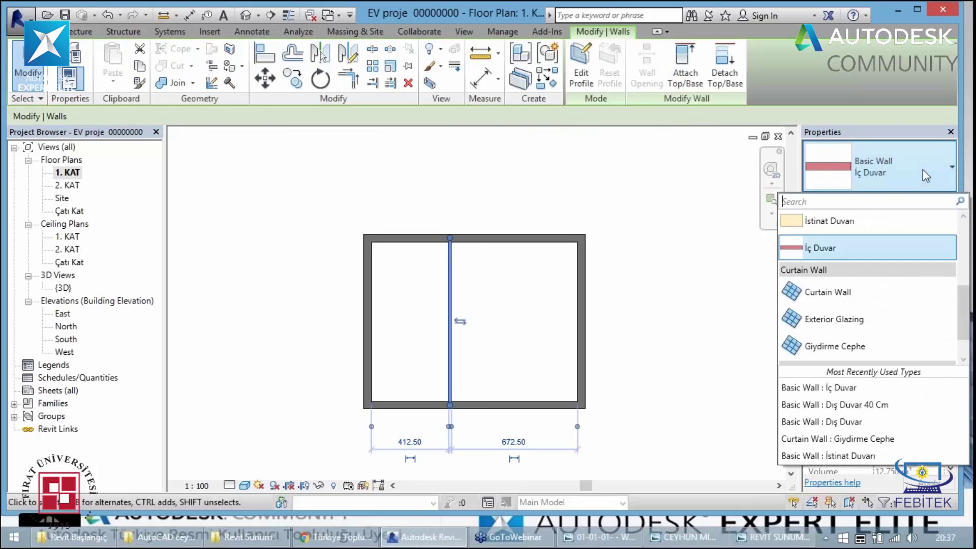
pyautogui.scroll(2, 888, 254)
pyautogui.scroll(-1, 882, 273)
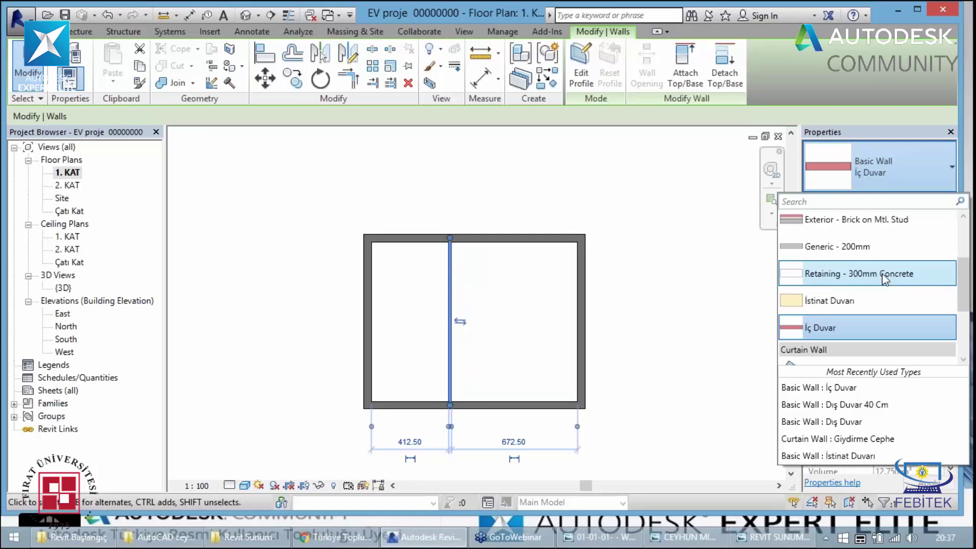
pyautogui.scroll(-1, 879, 285)
pyautogui.scroll(2, 879, 285)
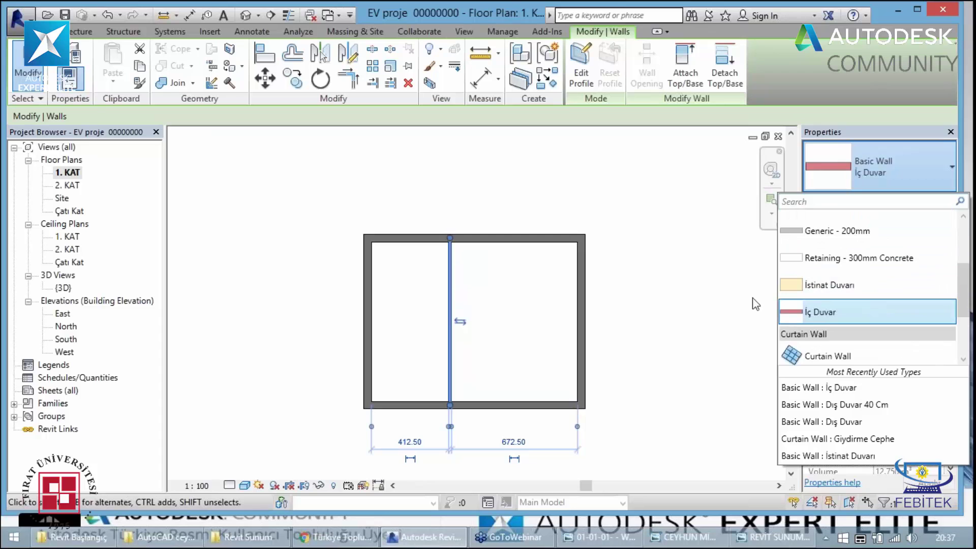
# Use Create Similar to draw a second interior wall 300 right of the first
pyautogui.click(473, 328)
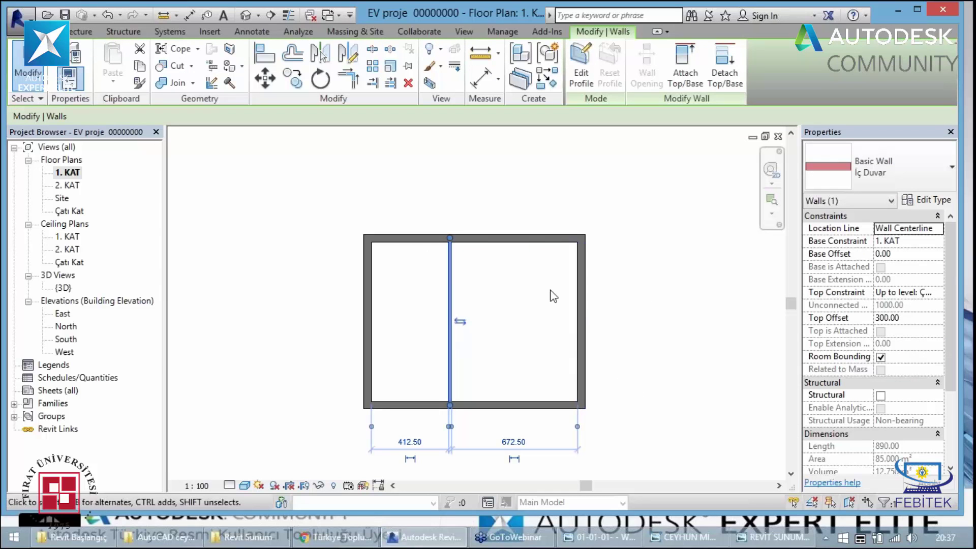
pyautogui.rightClick(451, 326)
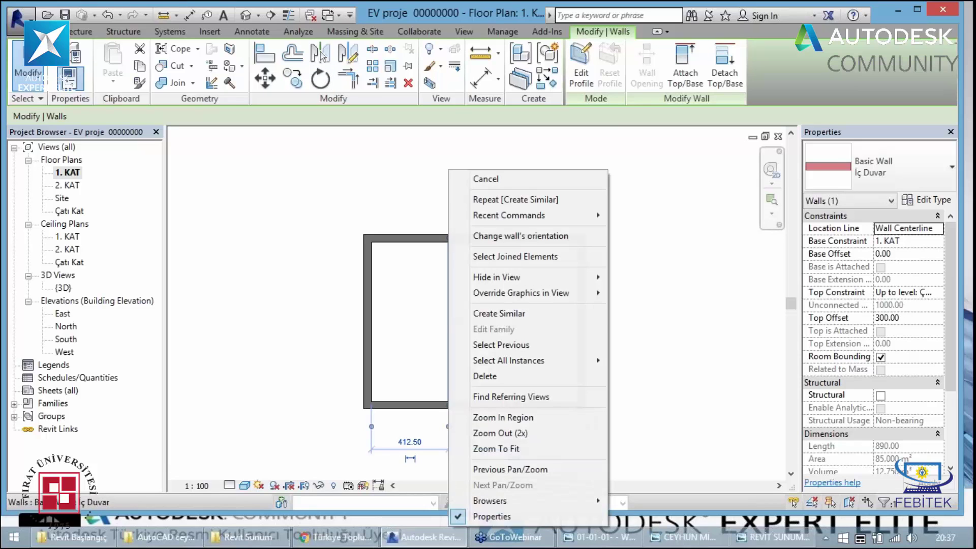
pyautogui.click(488, 314)
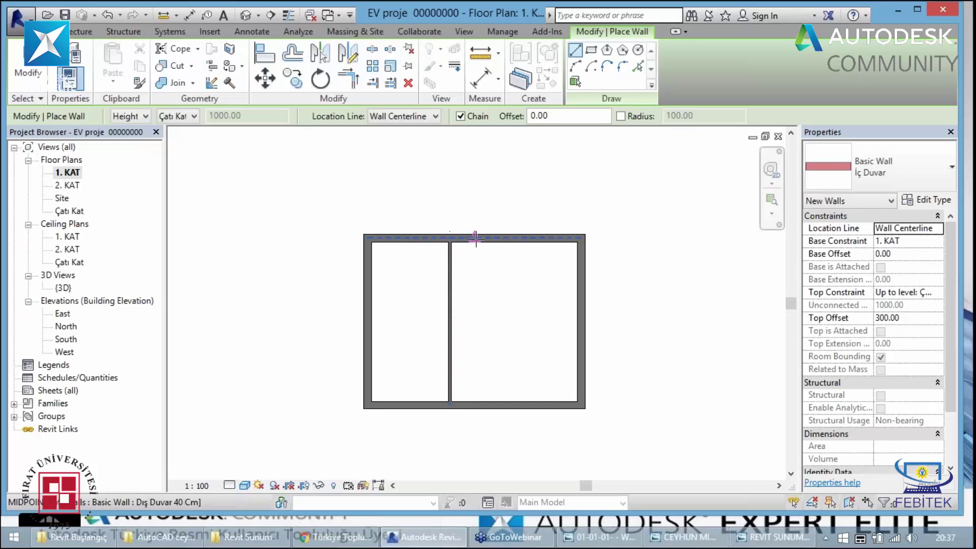
pyautogui.write('300')
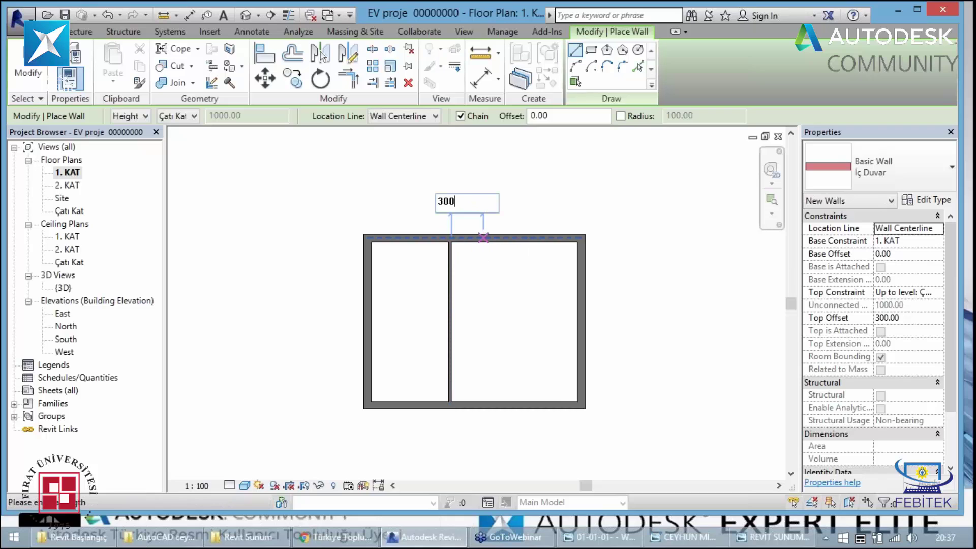
pyautogui.press('Return')
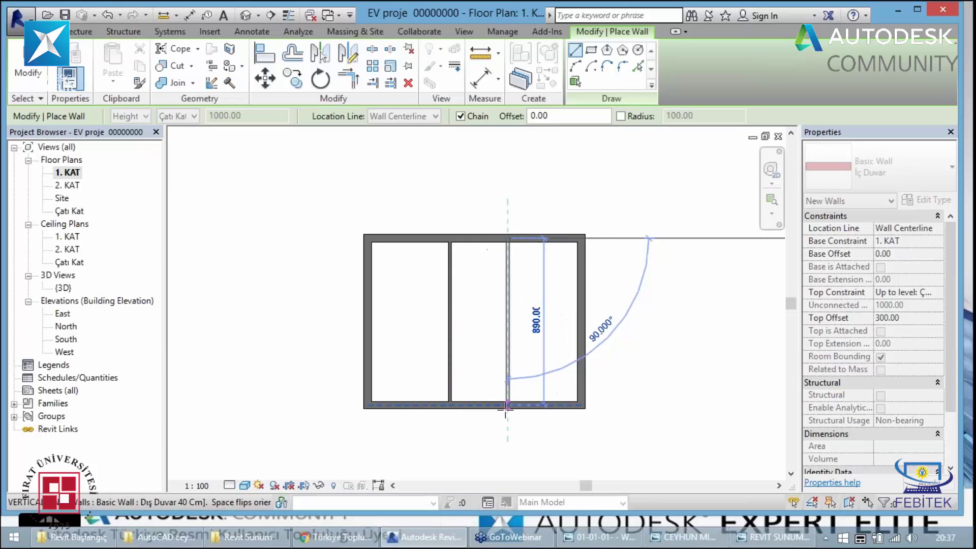
pyautogui.click(506, 409)
pyautogui.press('Escape')
pyautogui.press('Escape')
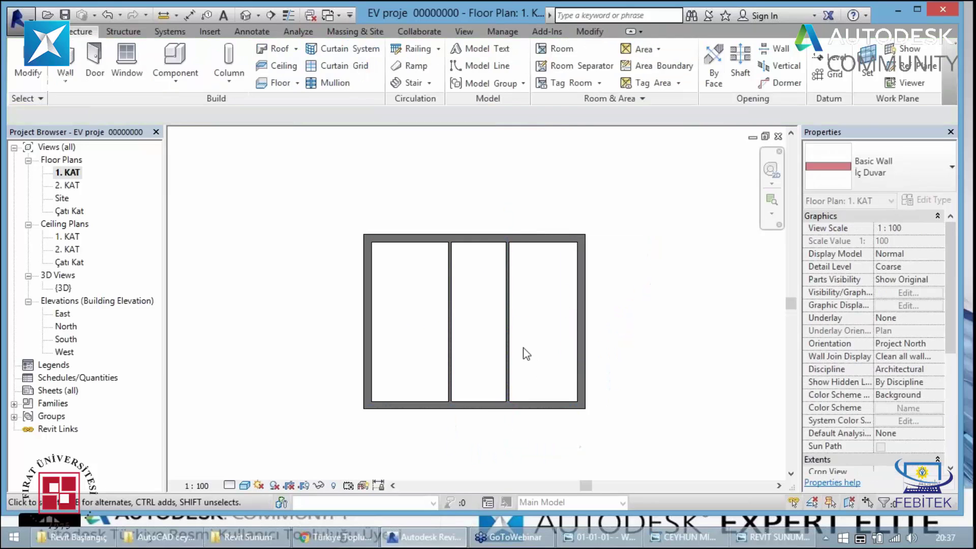
# Select the interior walls and review their İç Duvar type settings without changing anything
pyautogui.moveTo(527, 354); pyautogui.dragTo(427, 350)
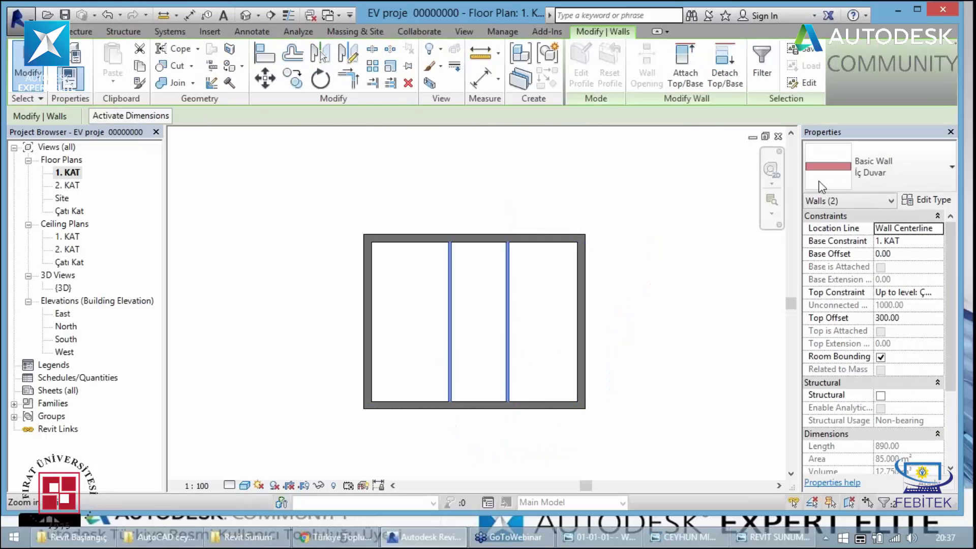
pyautogui.click(908, 164)
pyautogui.click(908, 164)
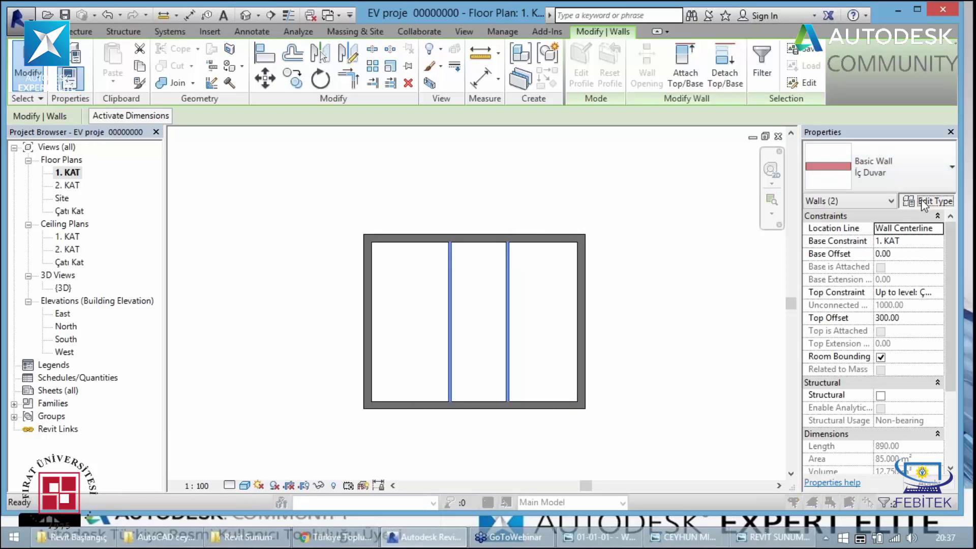
pyautogui.click(924, 203)
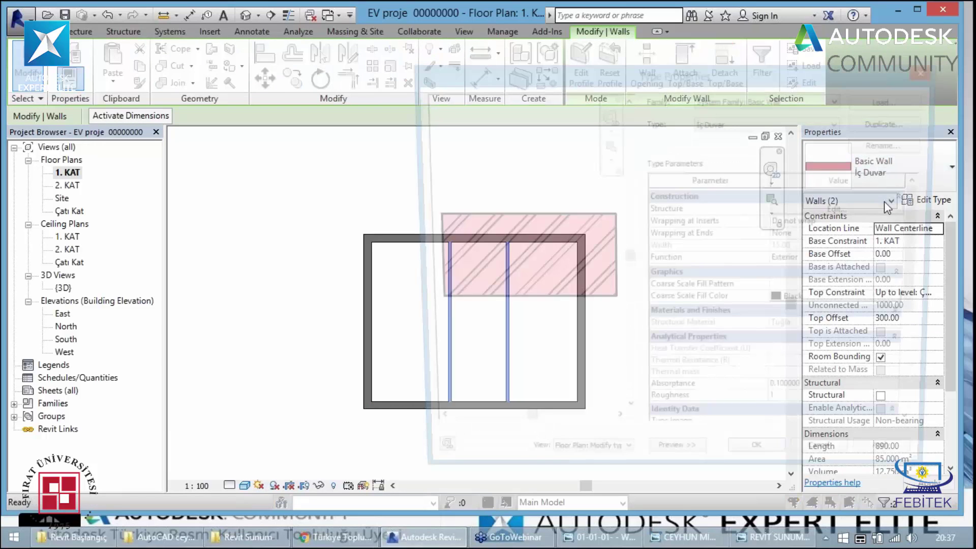
pyautogui.click(930, 71)
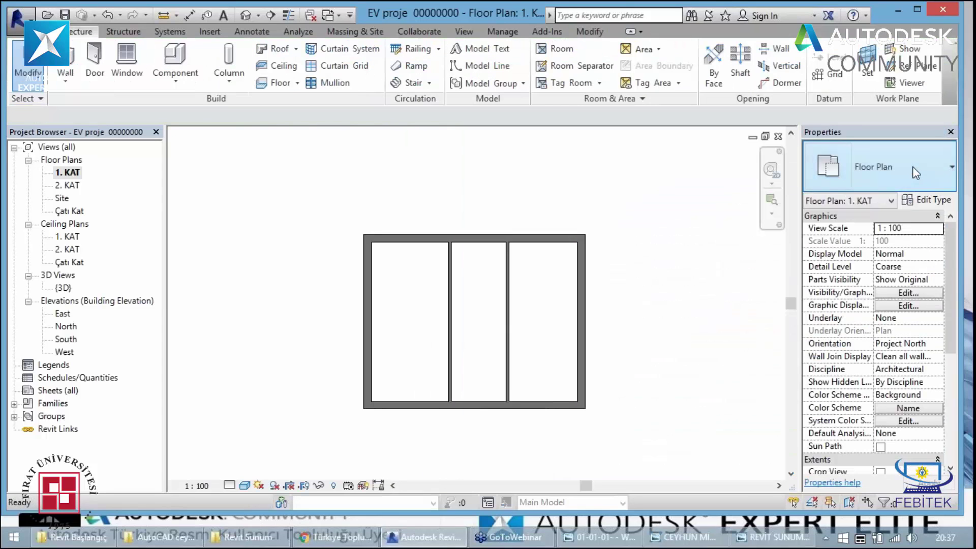
pyautogui.click(913, 166)
pyautogui.click(924, 200)
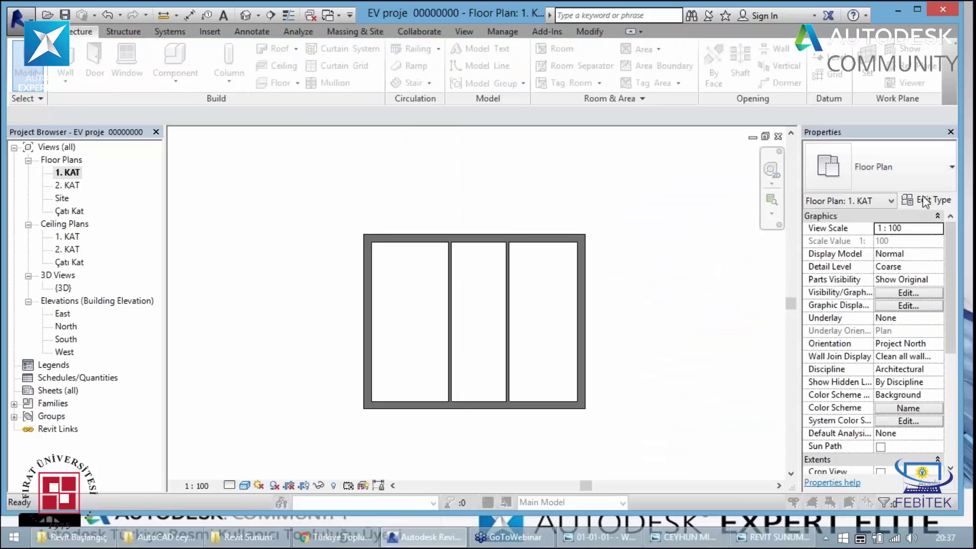
# Duplicate İç Duvar as İç Duvar 20 with a 20.00-thick Tuğla structure layer
pyautogui.click(507, 330)
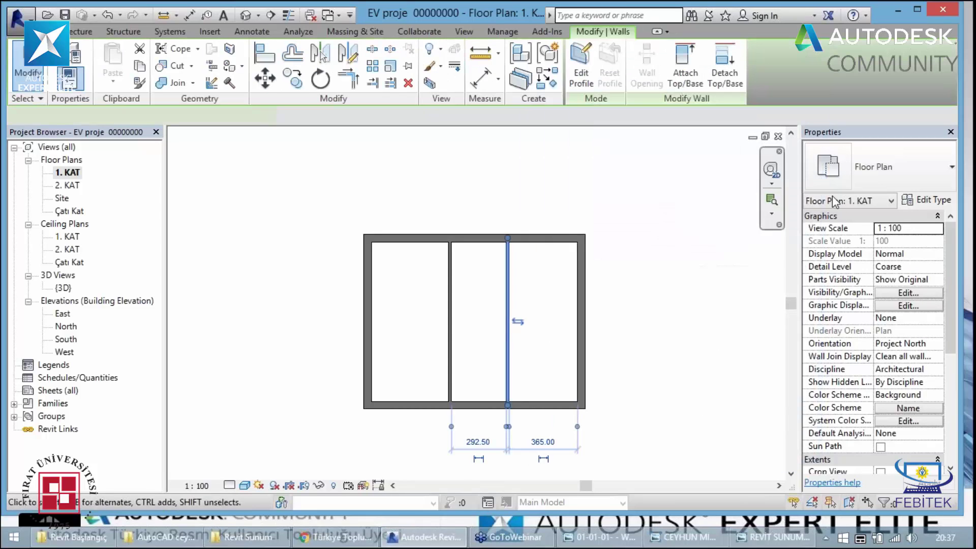
pyautogui.click(880, 174)
pyautogui.click(917, 215)
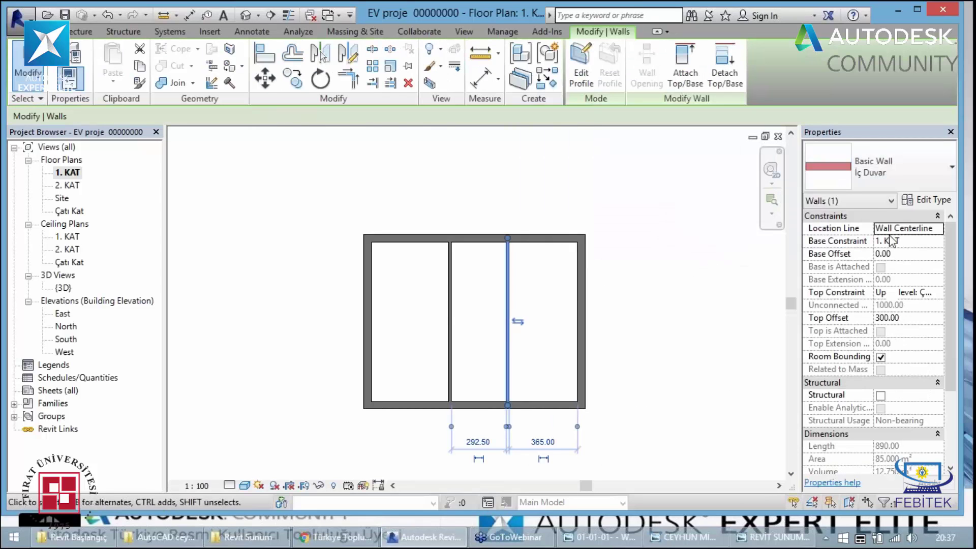
pyautogui.click(926, 204)
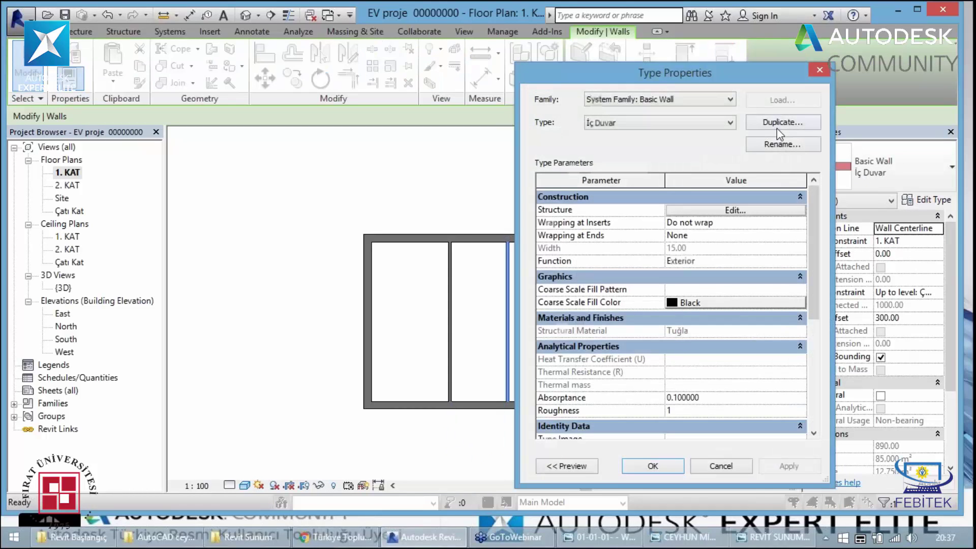
pyautogui.click(777, 127)
pyautogui.write('0')
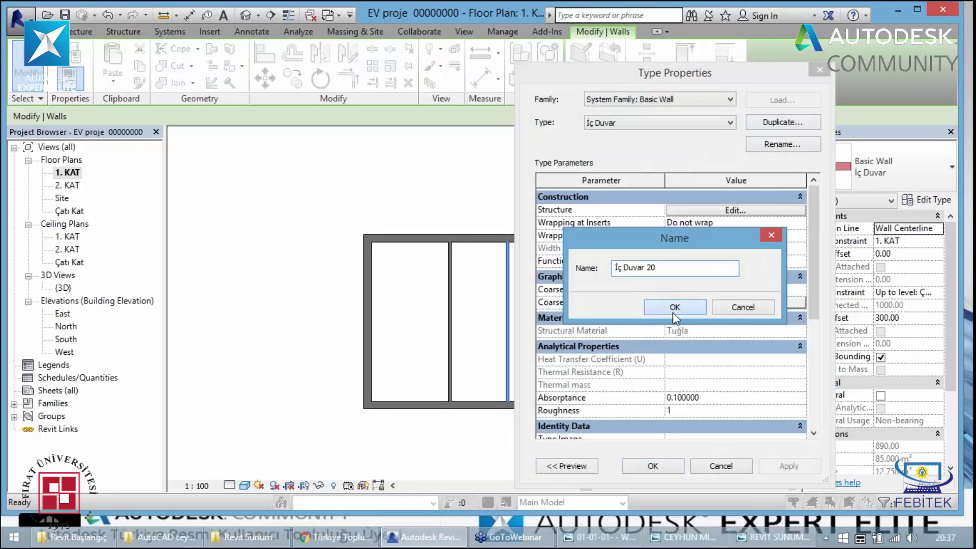
pyautogui.click(673, 307)
pyautogui.click(746, 210)
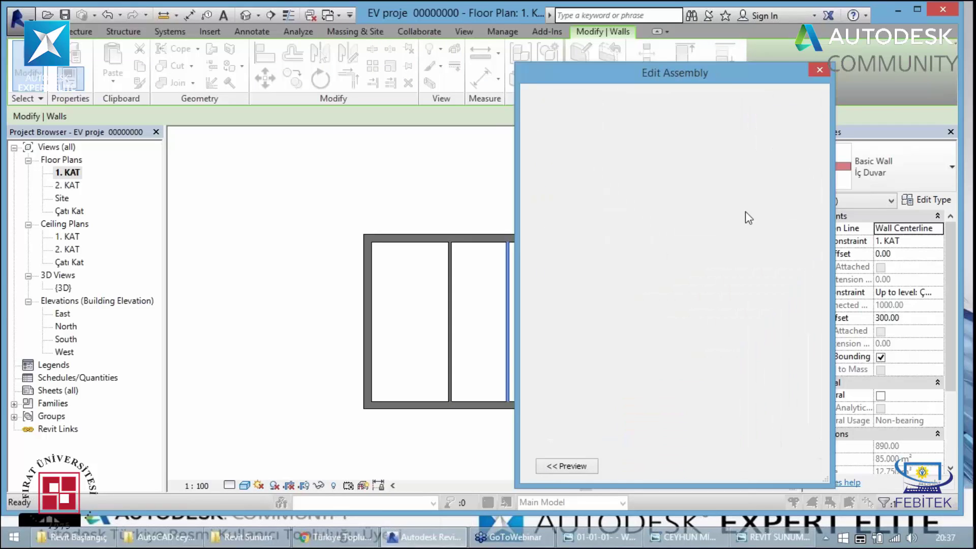
pyautogui.click(690, 219)
pyautogui.write('20')
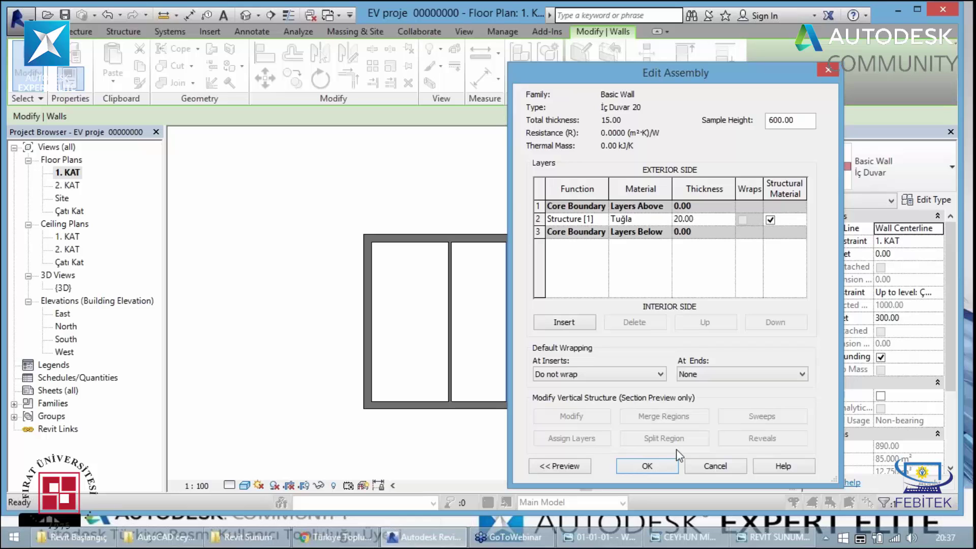
pyautogui.click(655, 471)
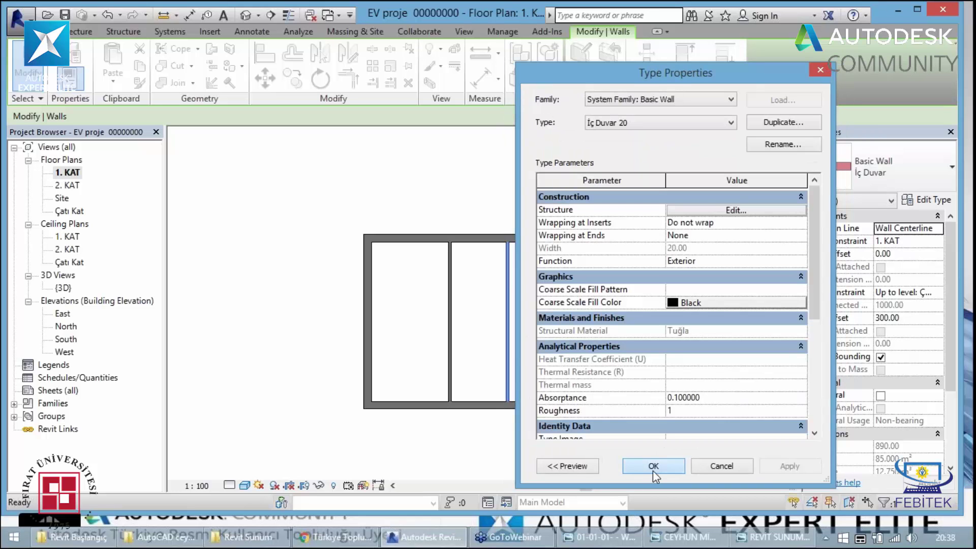
pyautogui.click(652, 470)
# Use Match Type (MA) to copy the right wall's İç Duvar 20 onto the left wall, then check both
pyautogui.click(461, 333)
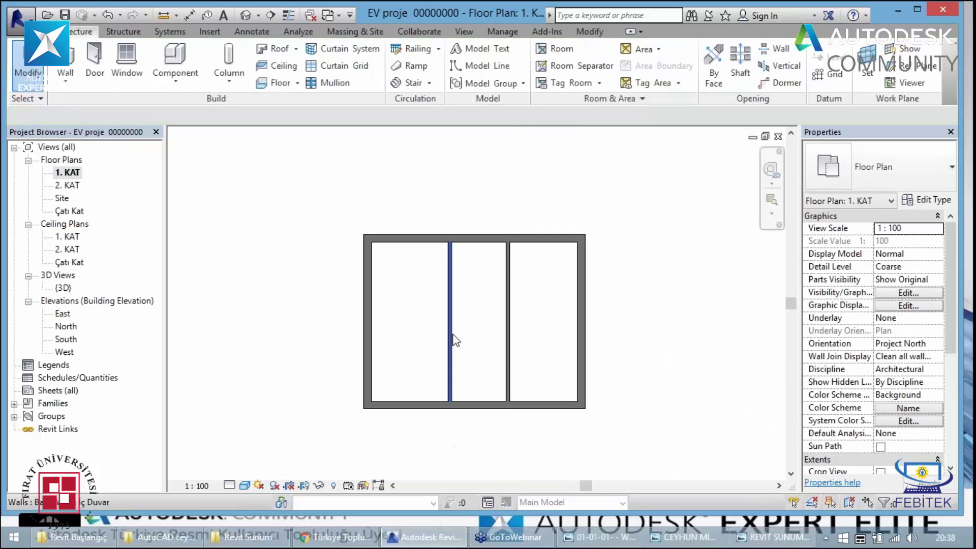
pyautogui.press('Escape')
pyautogui.press('m')
pyautogui.press('a')
pyautogui.click(505, 341)
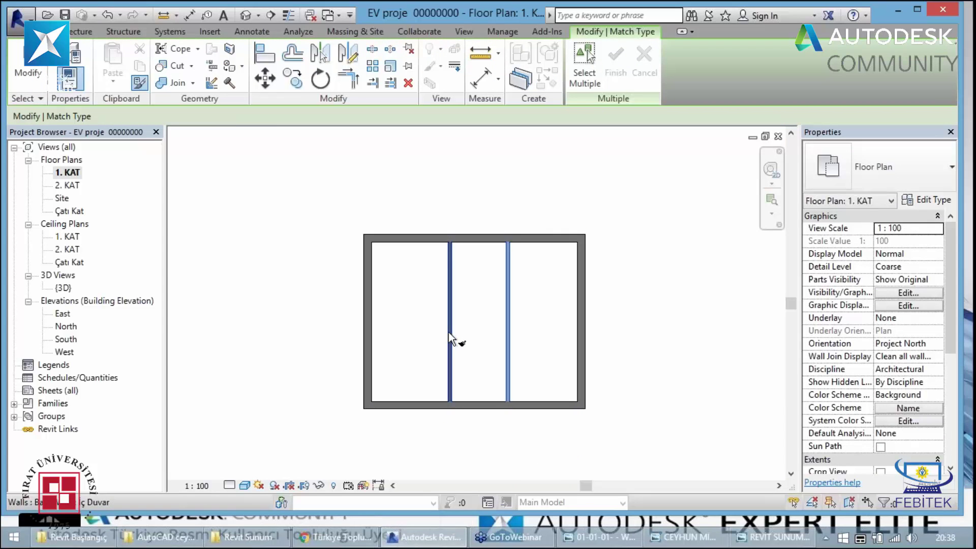
pyautogui.click(450, 340)
pyautogui.press('Escape')
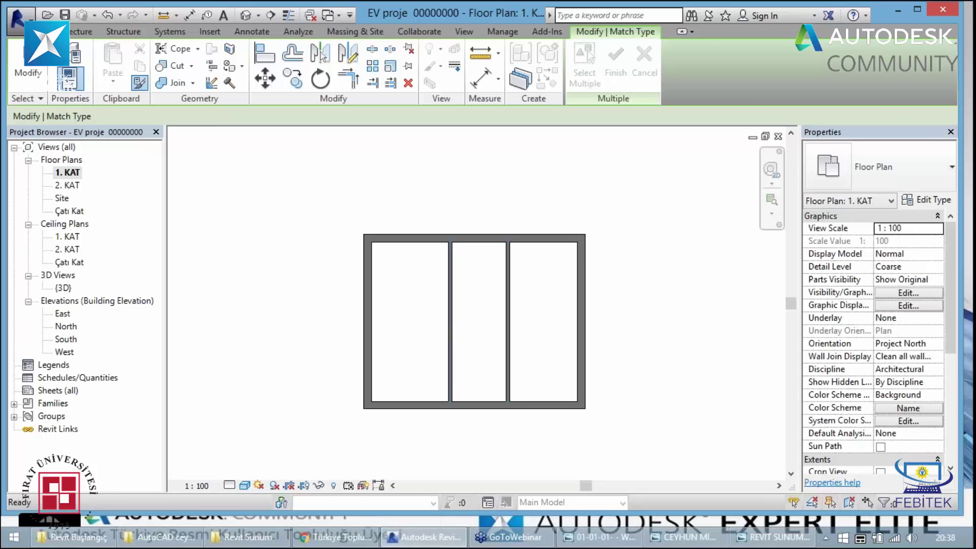
pyautogui.press('Escape')
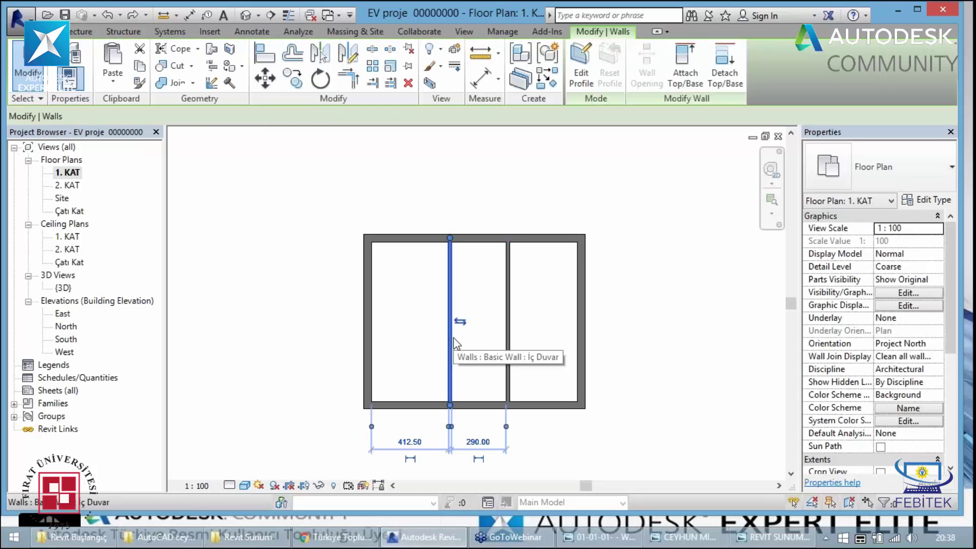
pyautogui.click(453, 338)
pyautogui.click(508, 336)
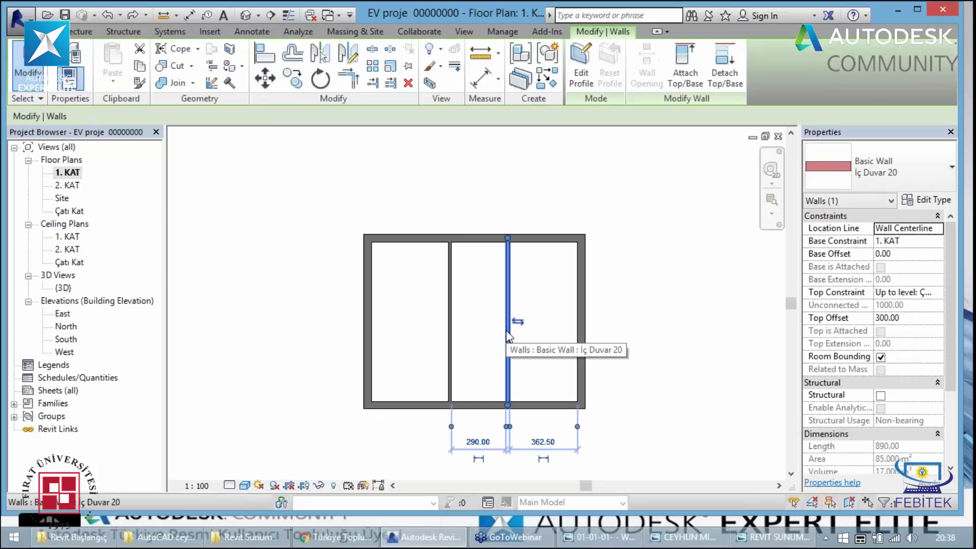
pyautogui.press('Escape')
# Repeat the type match onto the left wall and verify both partitions now use İç Duvar 20
pyautogui.press('m')
pyautogui.press('a')
pyautogui.click(507, 339)
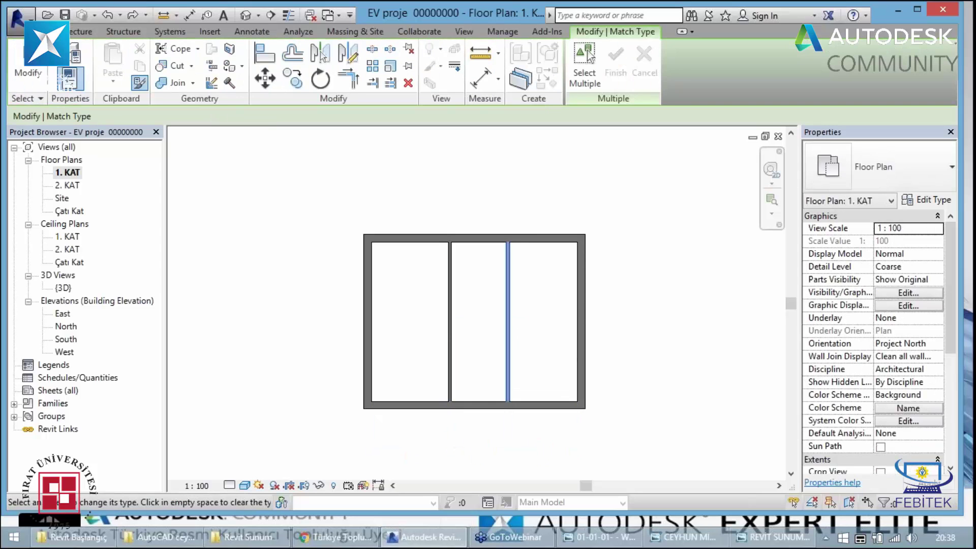
pyautogui.click(450, 339)
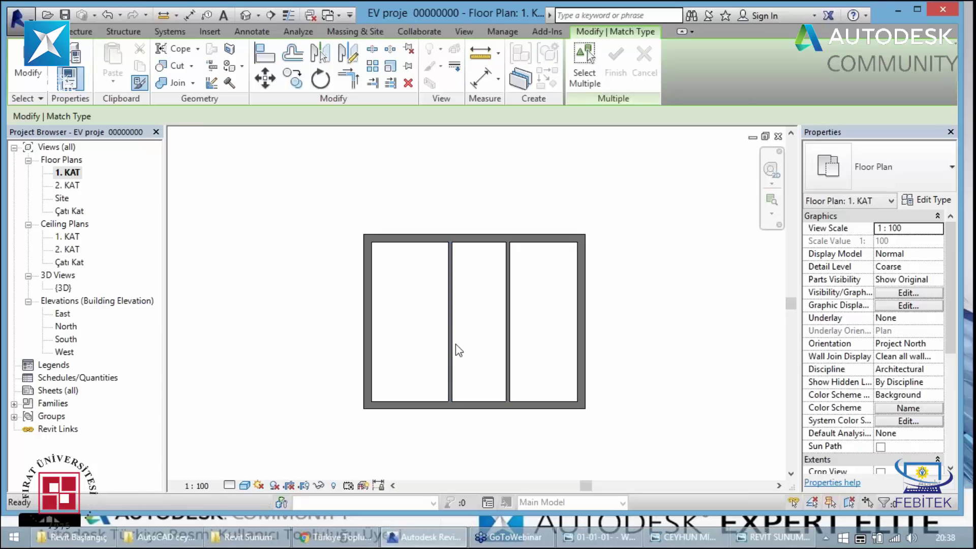
pyautogui.press('Escape')
pyautogui.click(503, 346)
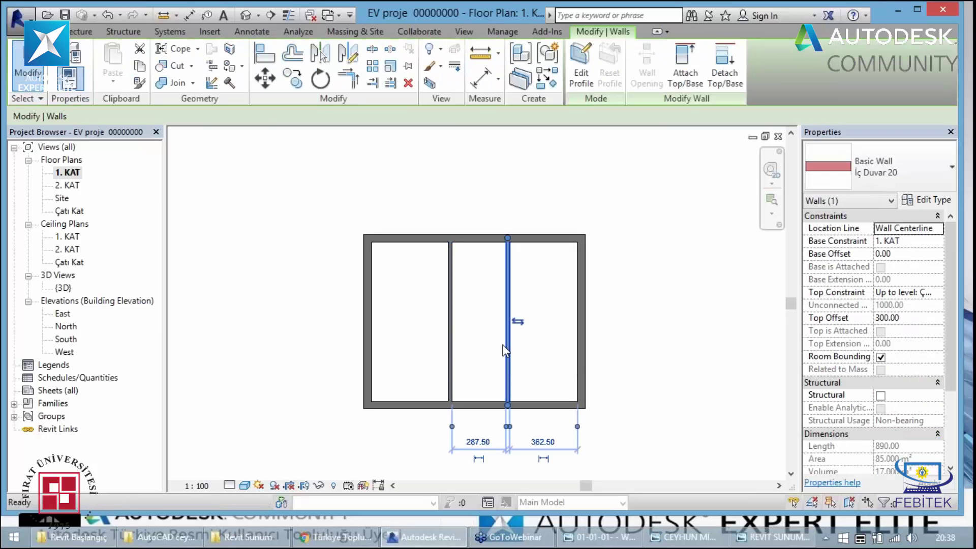
pyautogui.press('m')
pyautogui.press('a')
pyautogui.click(455, 362)
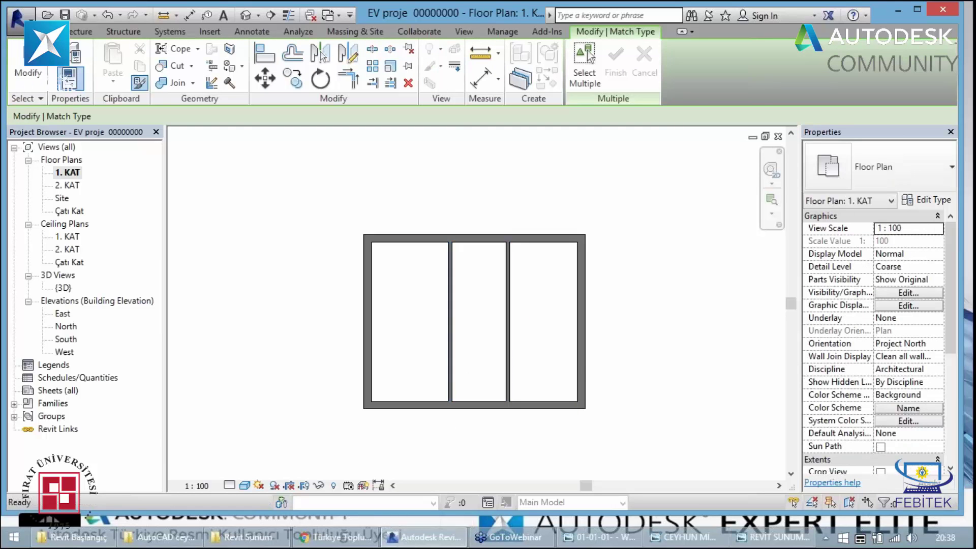
pyautogui.press('Escape')
pyautogui.click(450, 345)
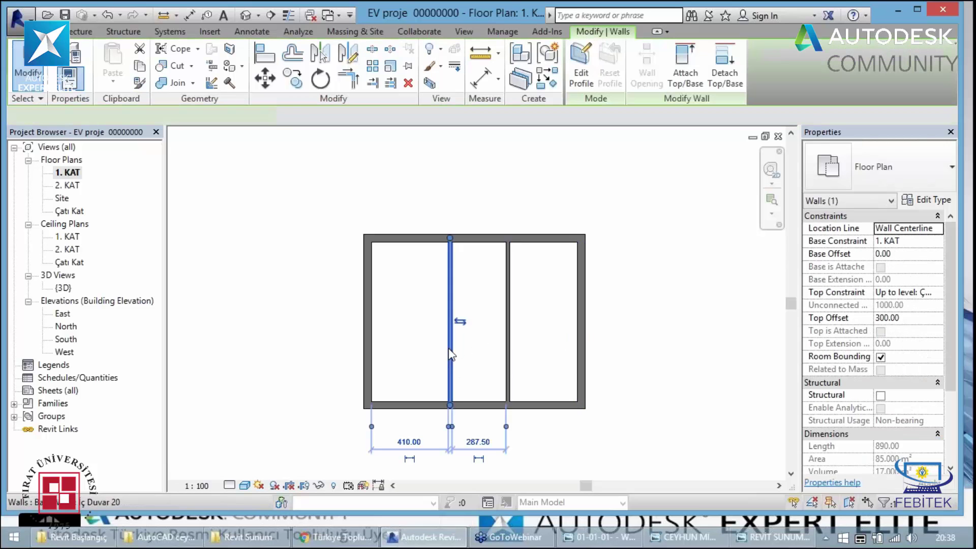
pyautogui.click(506, 356)
pyautogui.press('Escape')
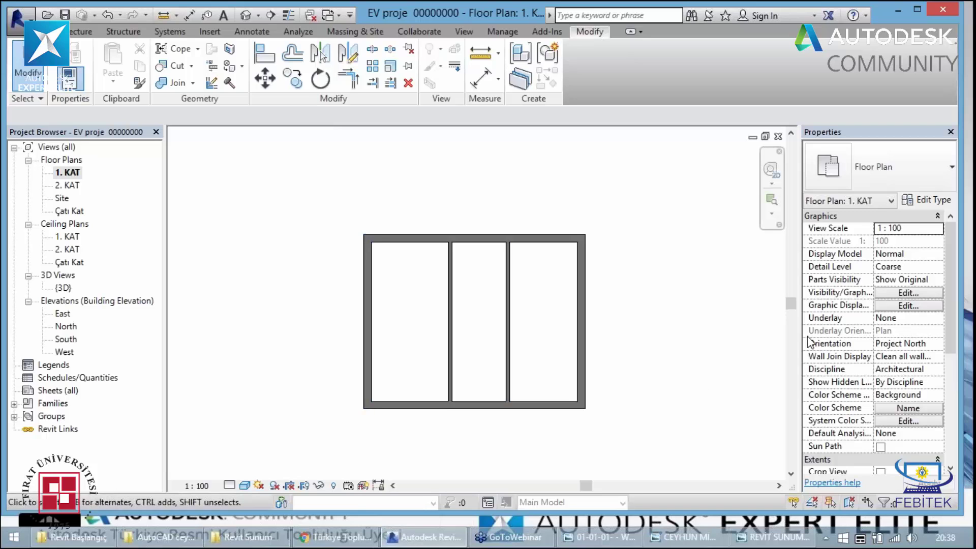
# Start the Wall tool with İç Duvar as the selected wall type
pyautogui.click(902, 172)
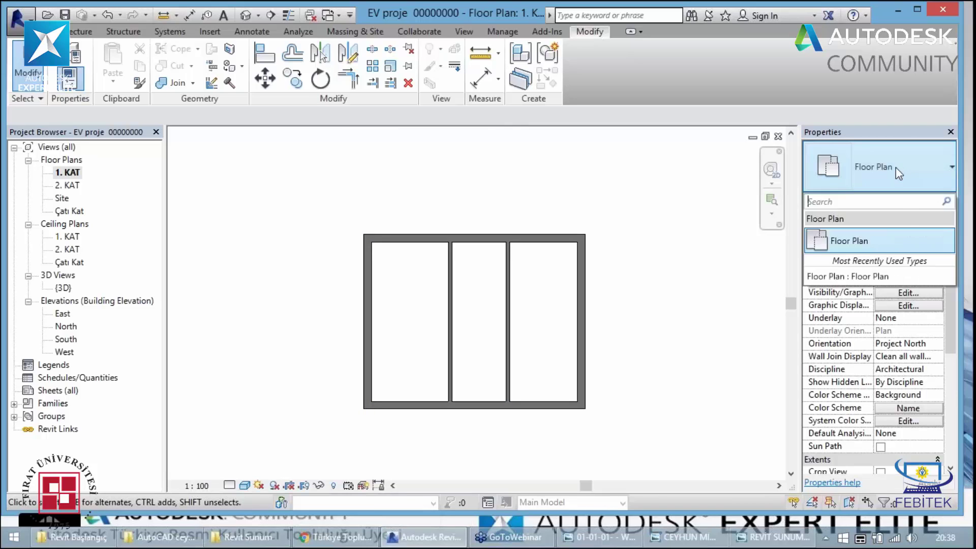
pyautogui.click(74, 31)
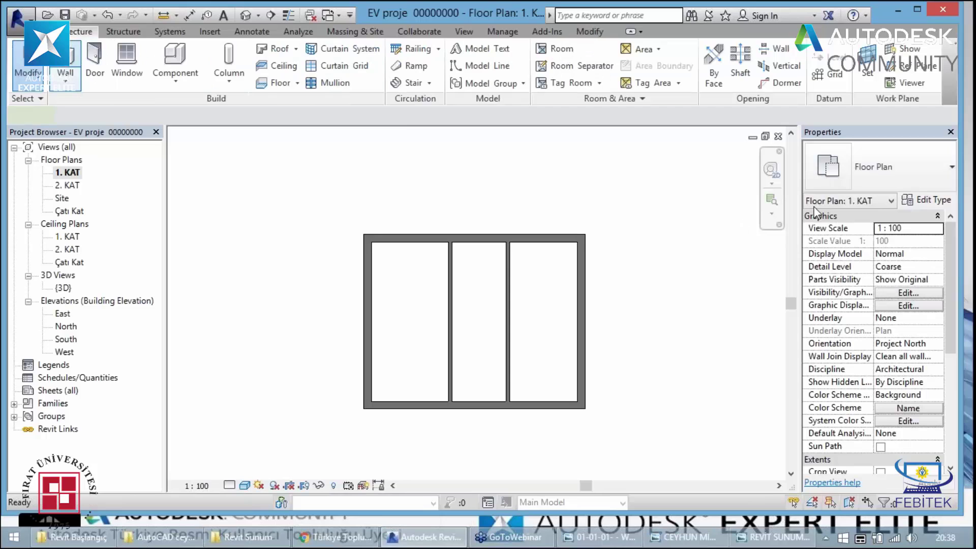
pyautogui.click(67, 64)
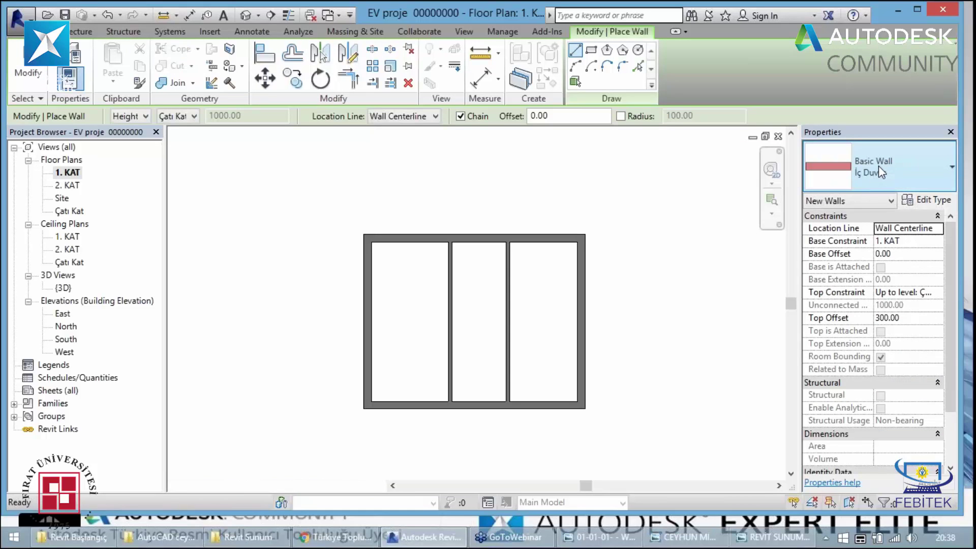
pyautogui.click(878, 165)
pyautogui.click(828, 247)
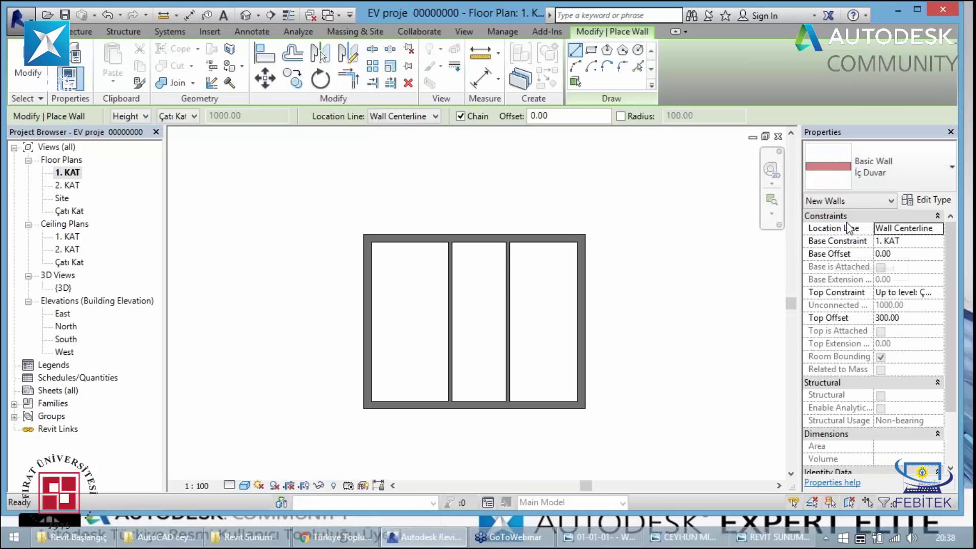
pyautogui.click(879, 183)
pyautogui.click(869, 239)
# Duplicate İç Duvar as İç Duvar 10 with a 10.00-thick Tuğla structure layer
pyautogui.click(923, 202)
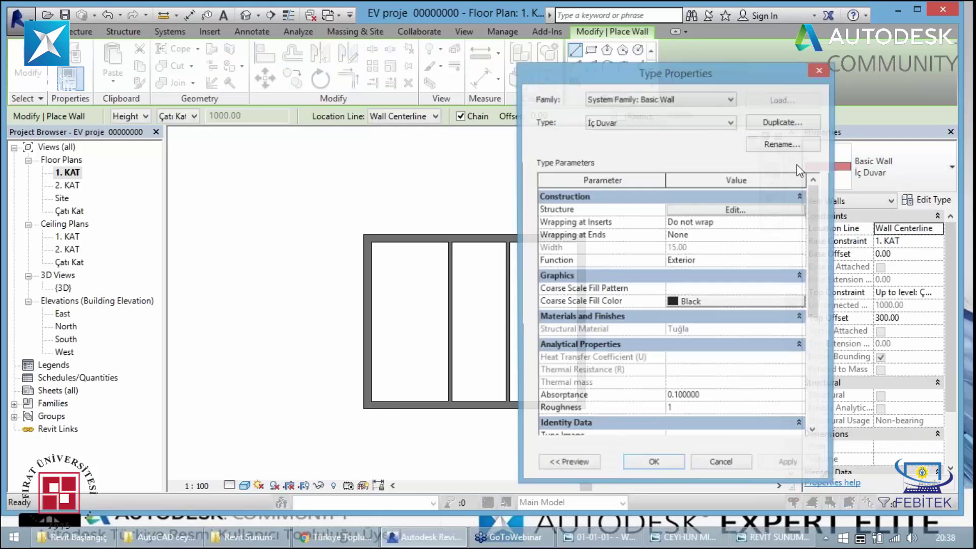
pyautogui.click(752, 145)
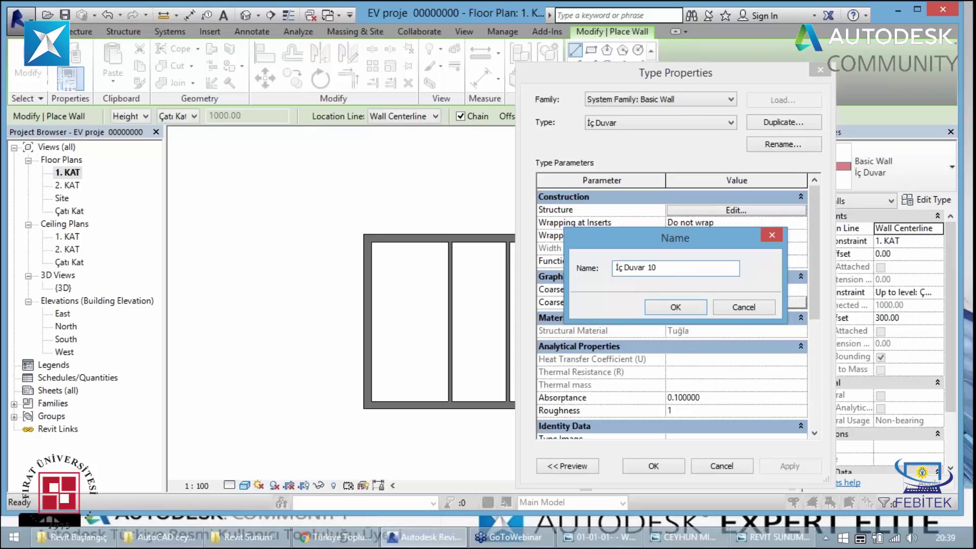
pyautogui.click(672, 307)
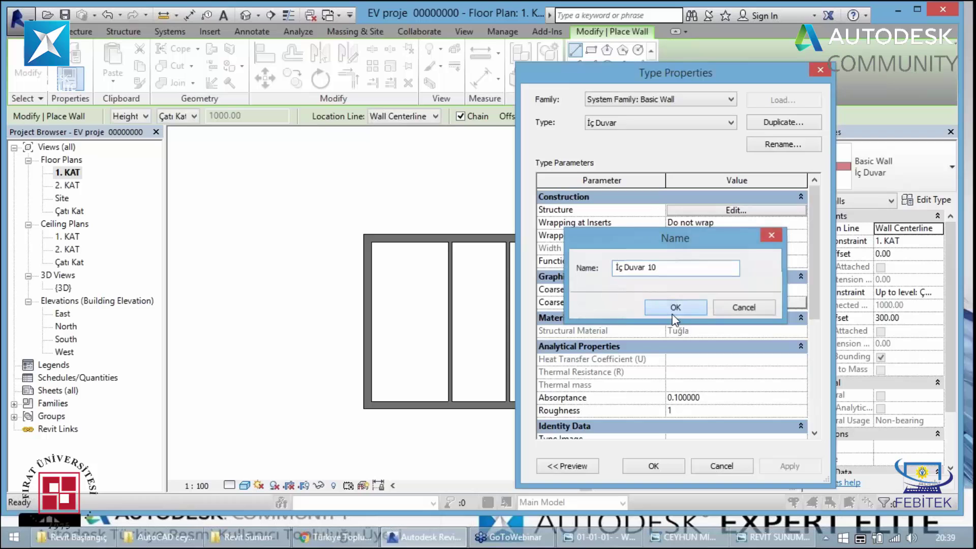
pyautogui.click(744, 210)
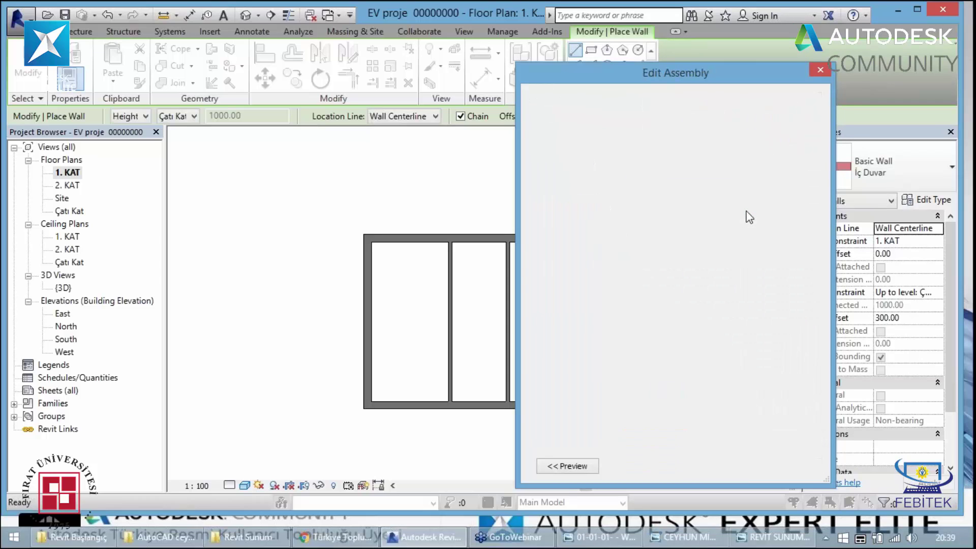
pyautogui.doubleClick(689, 219)
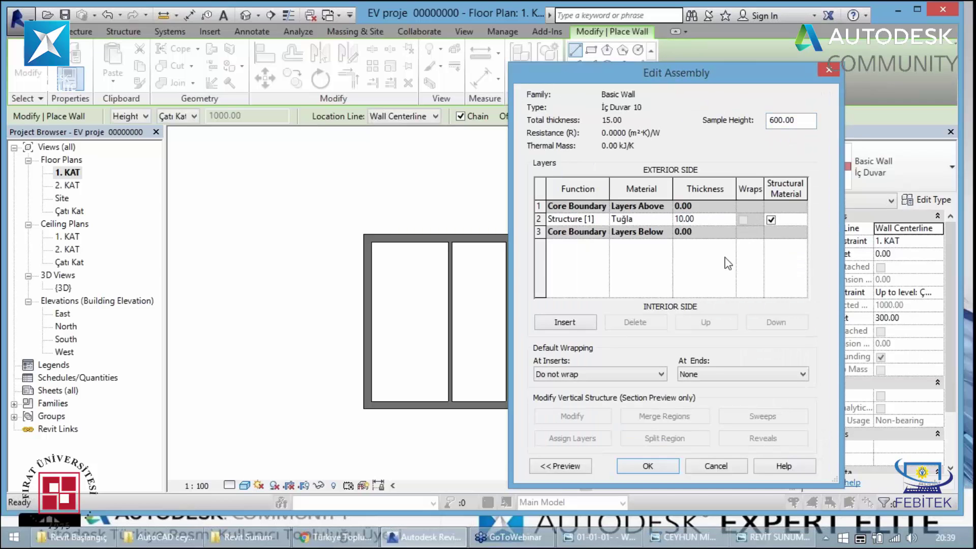
pyautogui.click(618, 270)
pyautogui.click(565, 468)
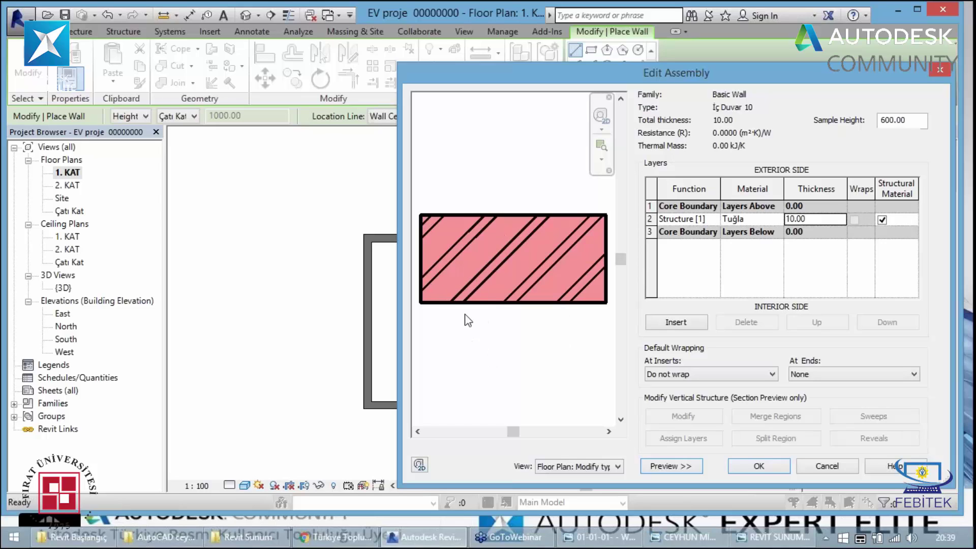
pyautogui.click(750, 473)
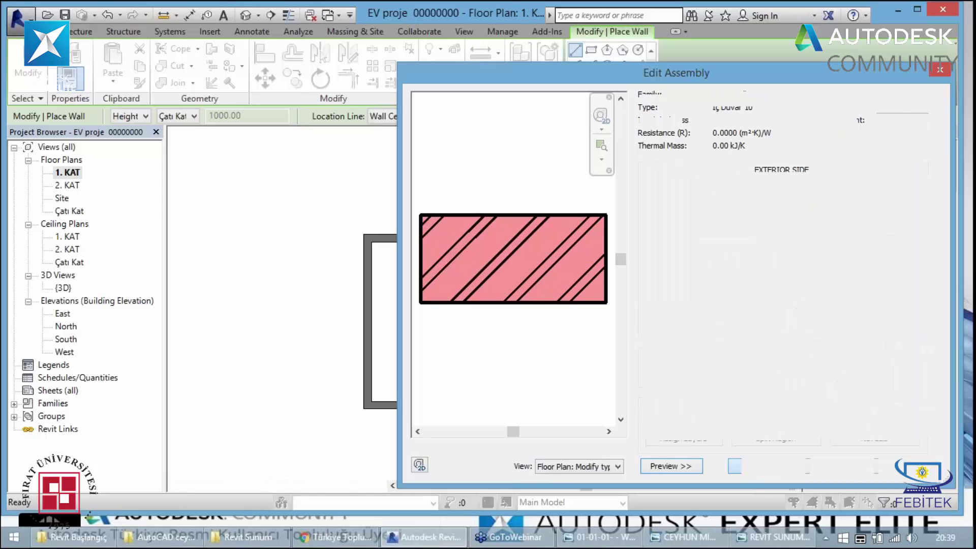
pyautogui.click(756, 525)
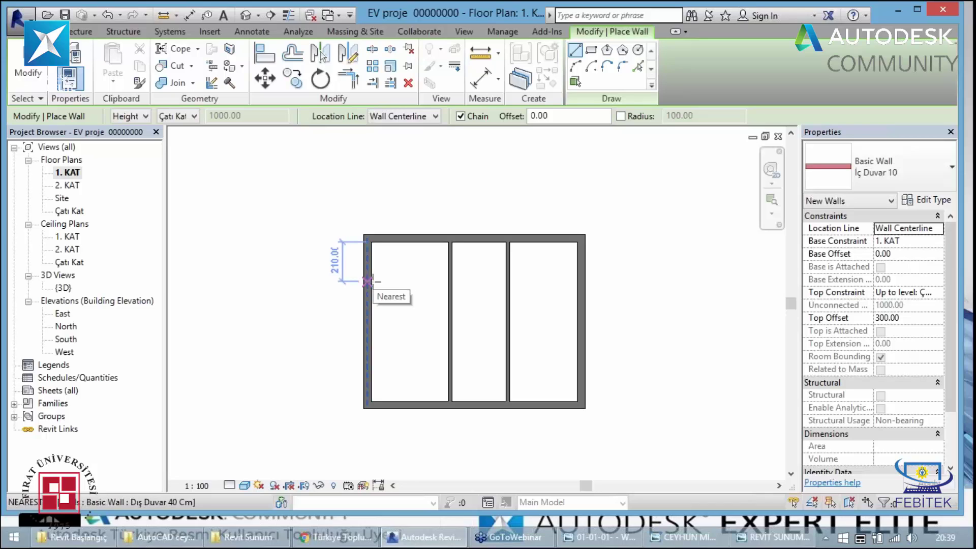
# Draw the first horizontal İç Duvar 10 walls across the left and right rooms, starting at a 280 offset
pyautogui.write('280')
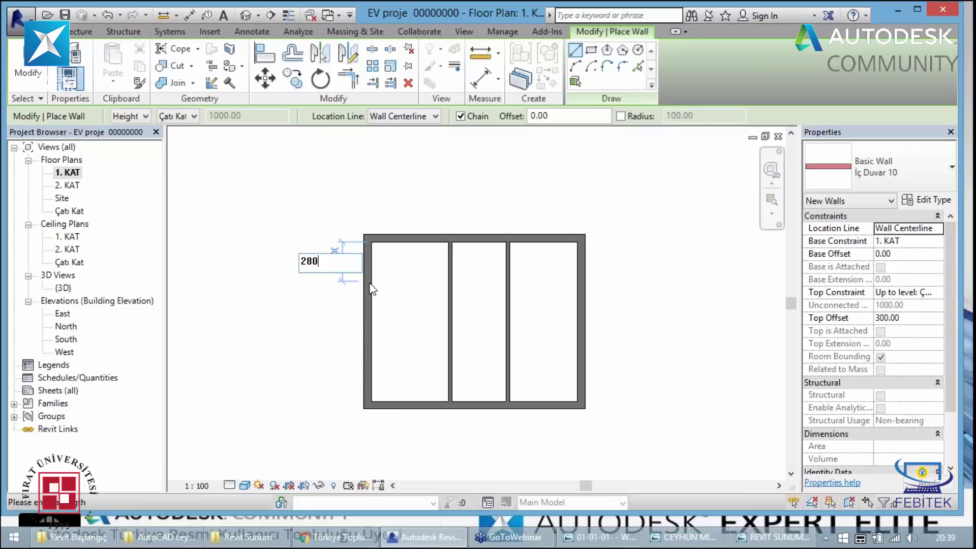
pyautogui.press('Return')
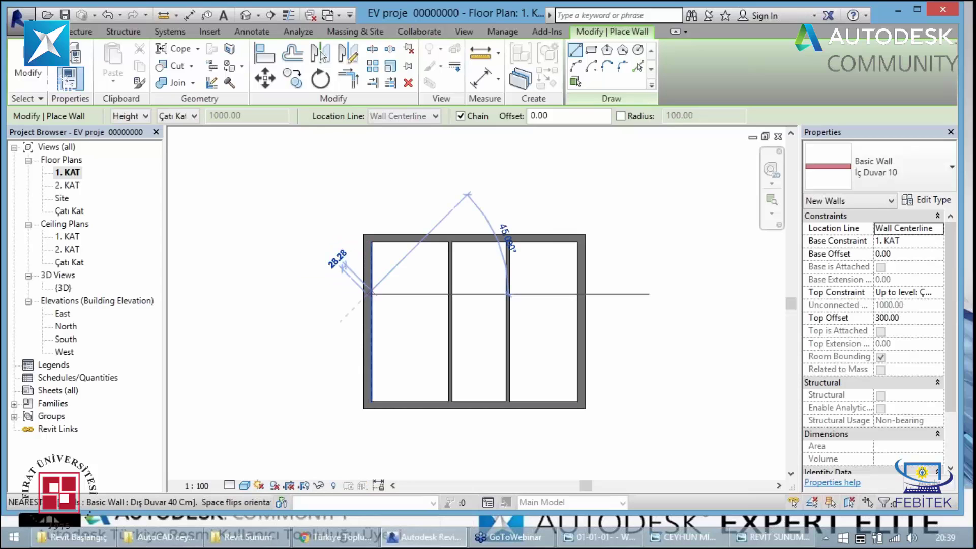
pyautogui.click(450, 294)
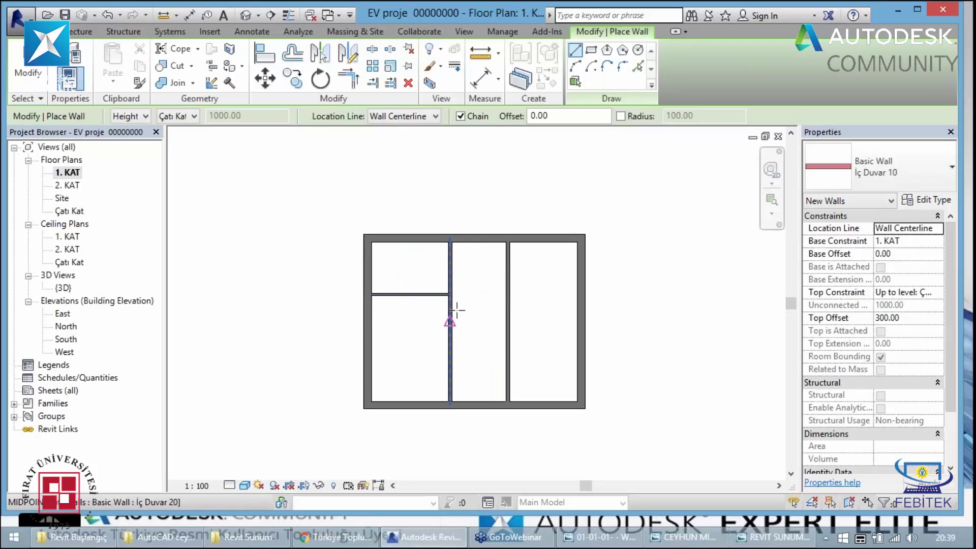
pyautogui.click(509, 294)
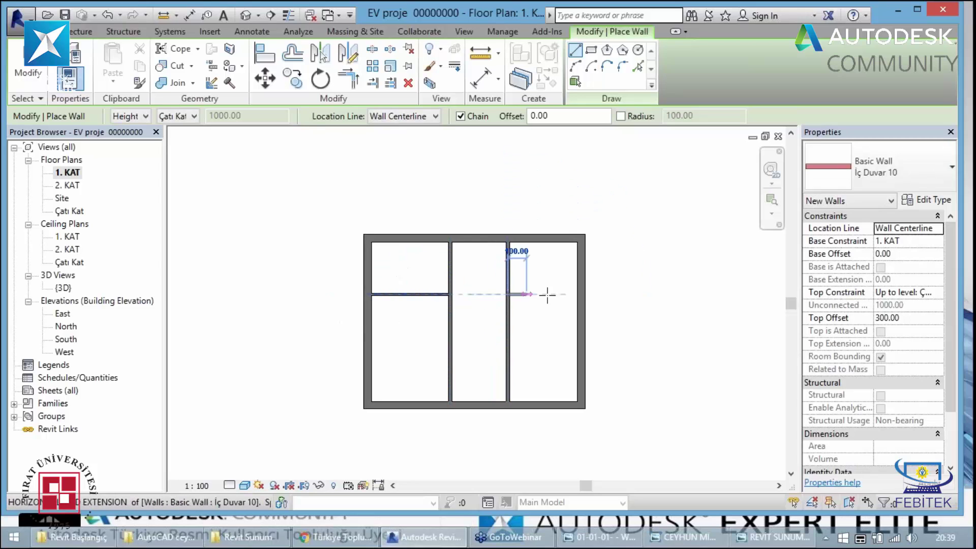
pyautogui.click(578, 295)
pyautogui.press('Escape')
pyautogui.press('Escape')
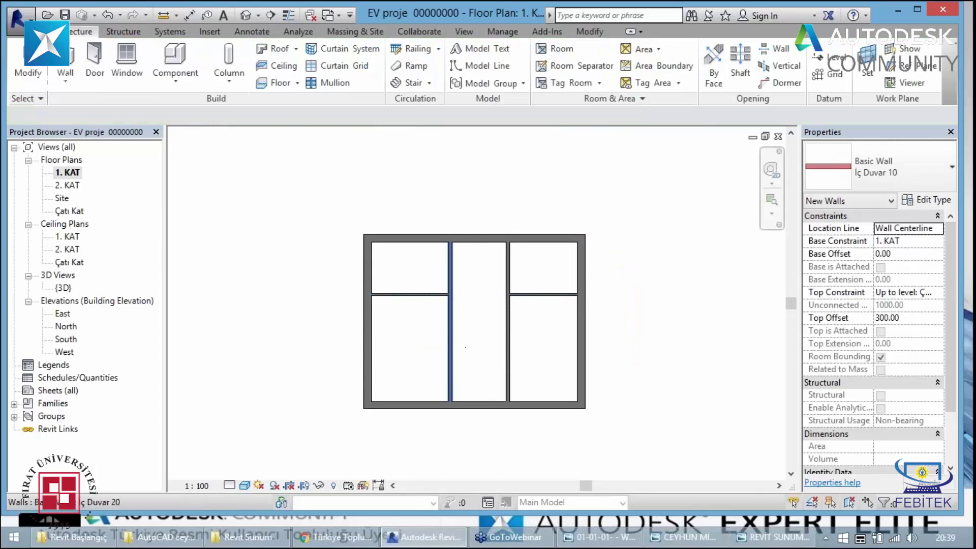
pyautogui.press('Escape')
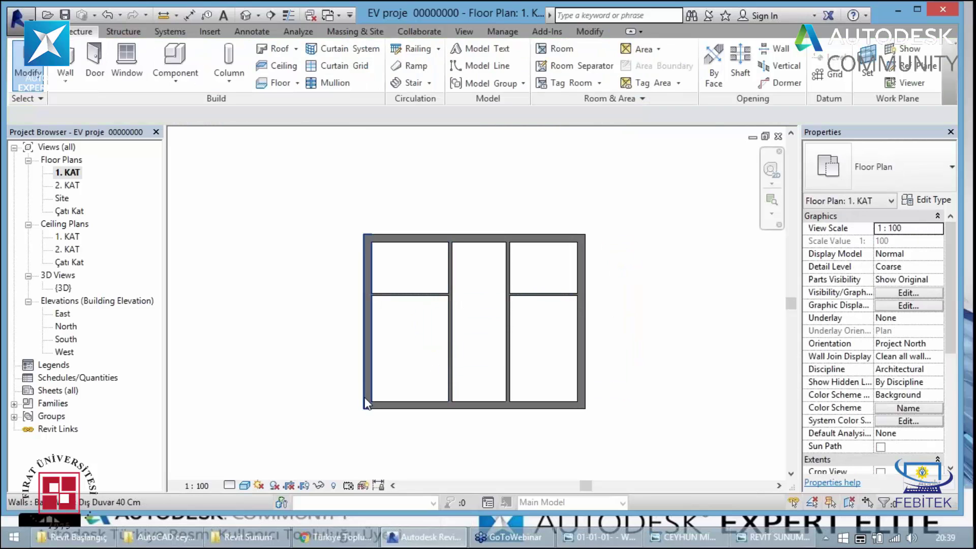
# Draw a second pair of horizontal walls at a 220 offset across the left and right rooms
pyautogui.press('w')
pyautogui.press('a')
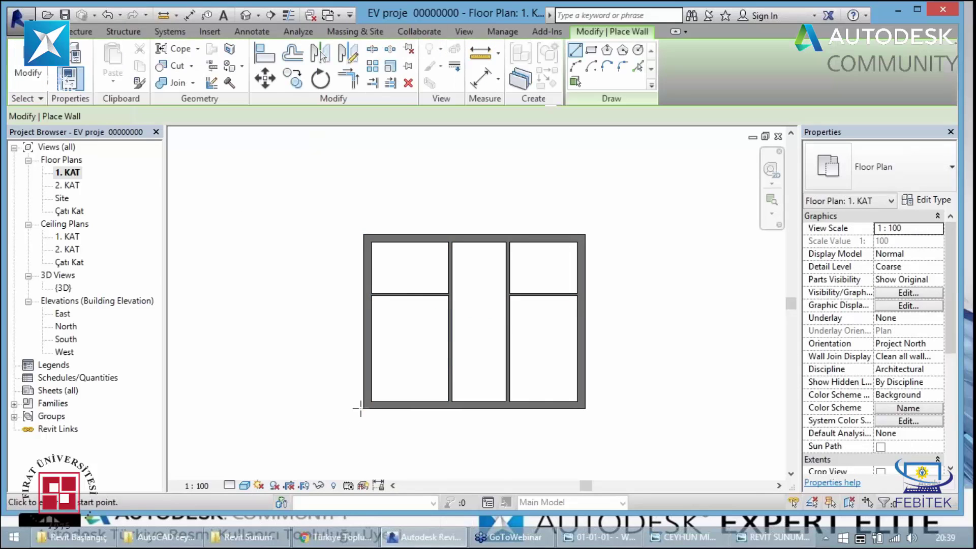
pyautogui.write('220')
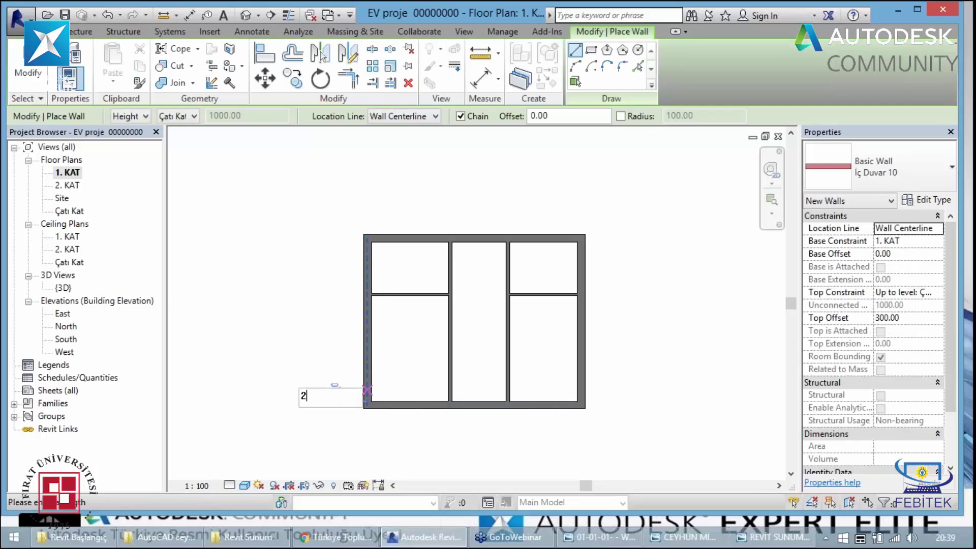
pyautogui.press('Return')
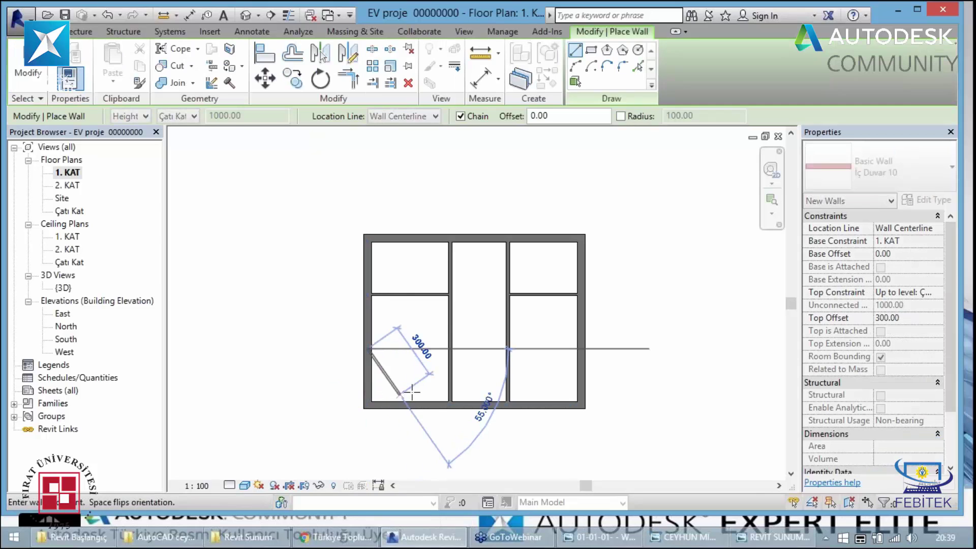
pyautogui.click(450, 348)
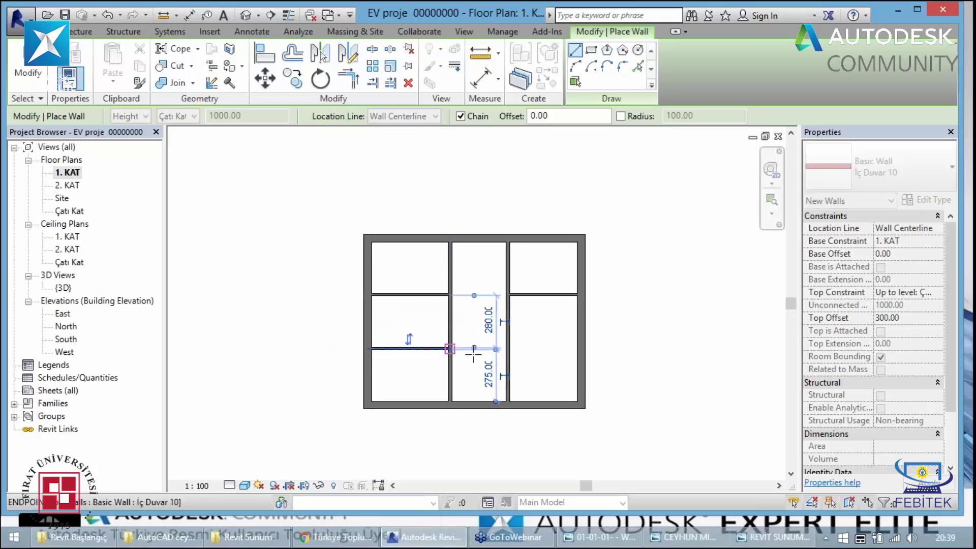
pyautogui.click(507, 350)
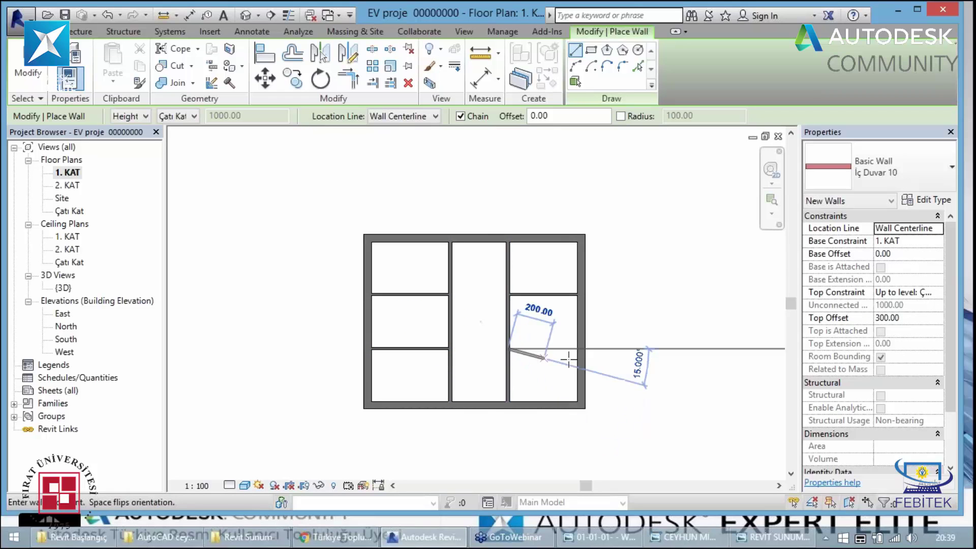
pyautogui.click(581, 350)
pyautogui.press('Escape')
pyautogui.press('Escape')
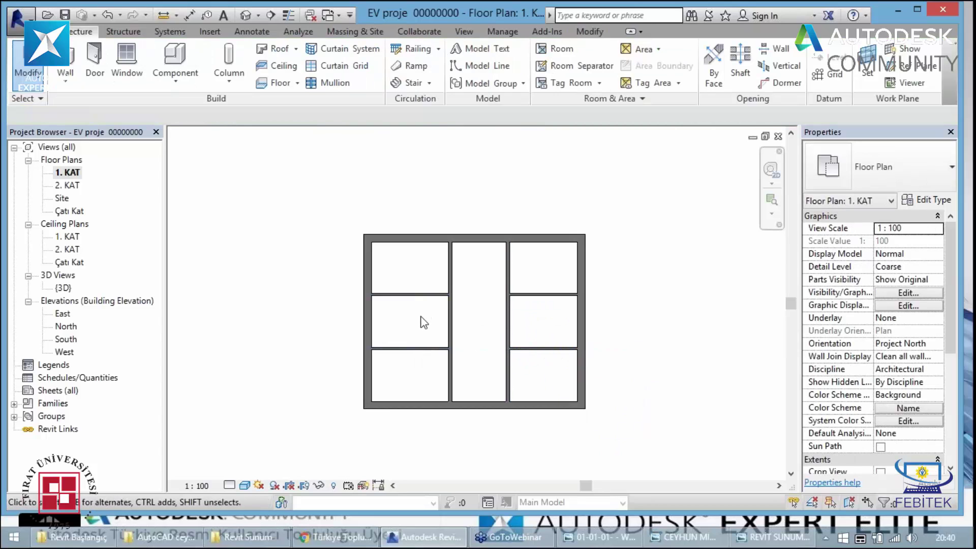
pyautogui.scroll(-3, 424, 321)
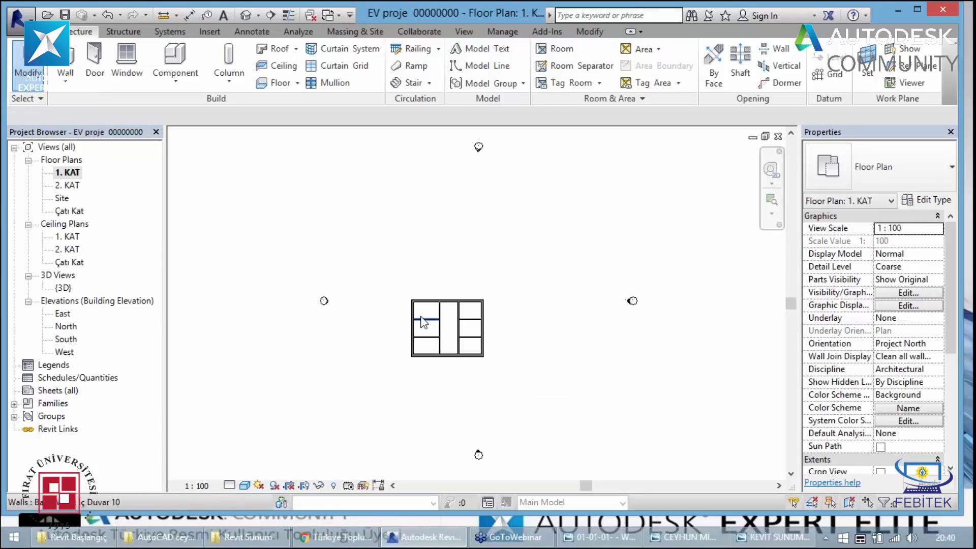
# Zoom in and change the İç Duvar 10 structure layer thickness to 15
pyautogui.press('z')
pyautogui.press('r')
pyautogui.moveTo(395, 286); pyautogui.dragTo(498, 370)
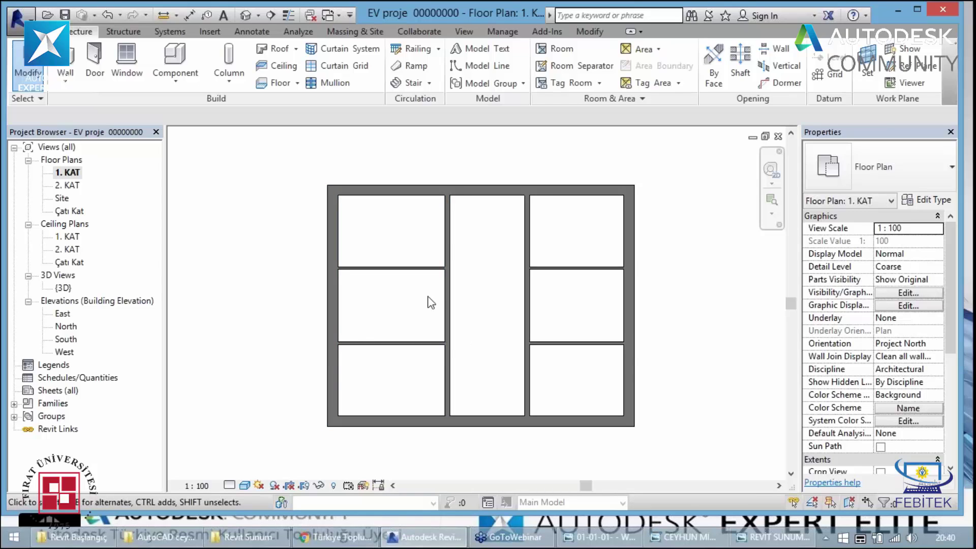
pyautogui.scroll(1, 432, 298)
pyautogui.scroll(1, 426, 265)
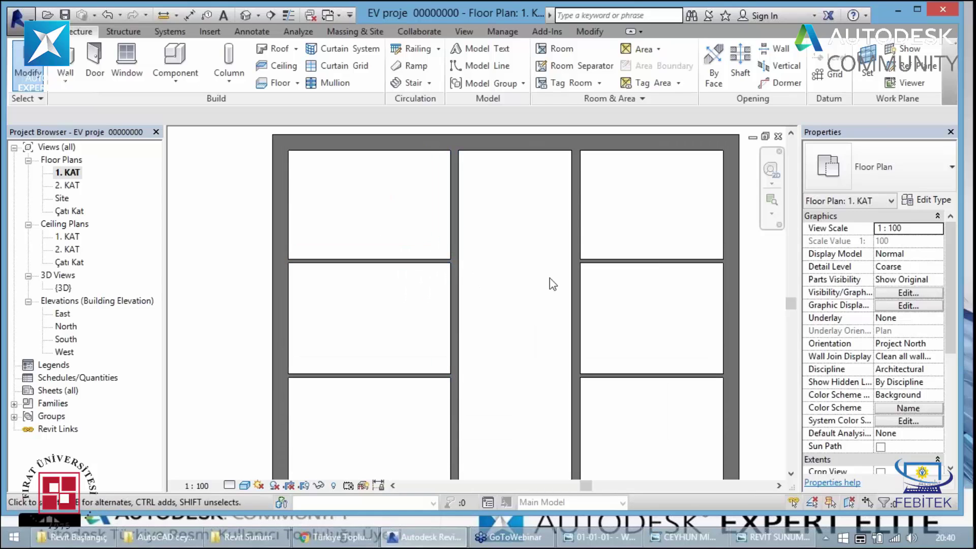
pyautogui.scroll(-1, 550, 278)
pyautogui.click(446, 272)
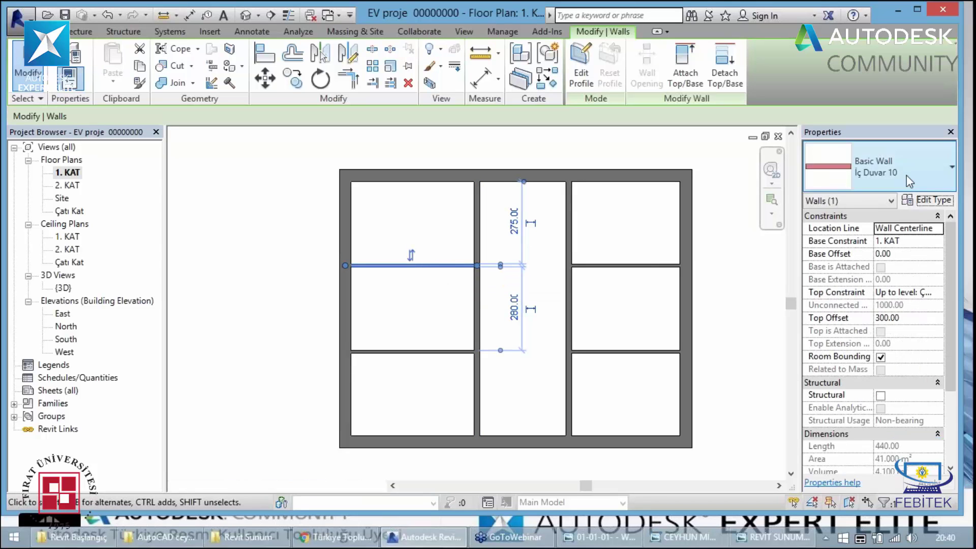
pyautogui.click(907, 176)
pyautogui.click(907, 175)
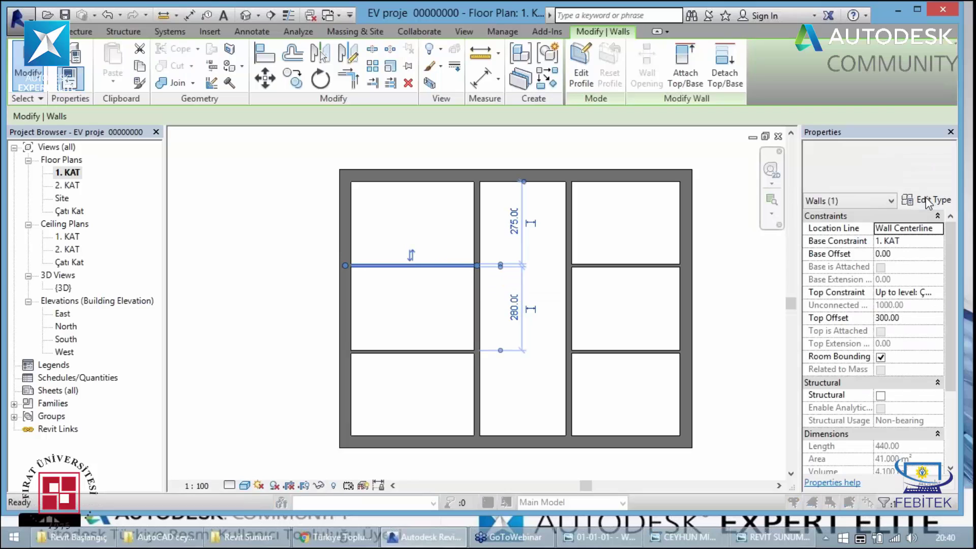
pyautogui.click(927, 201)
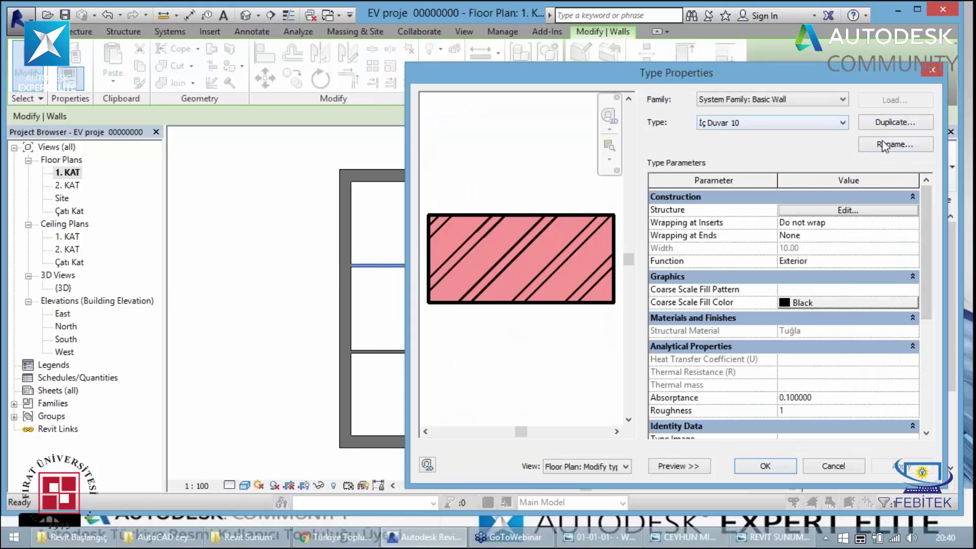
pyautogui.click(848, 210)
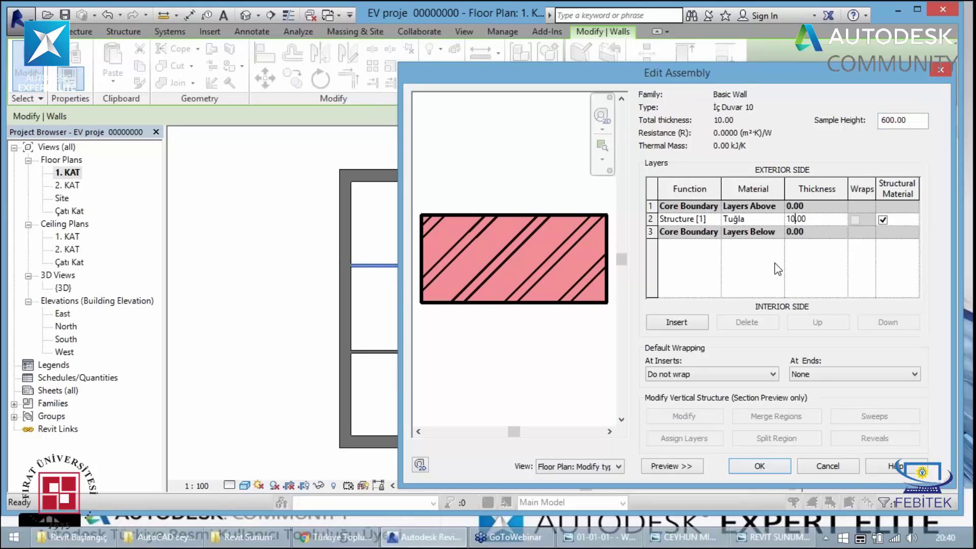
pyautogui.click(765, 474)
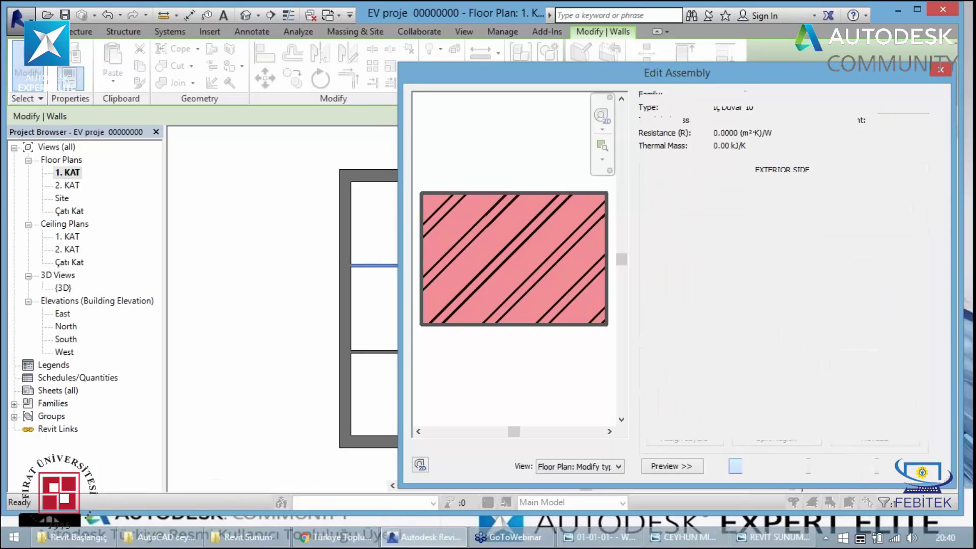
pyautogui.click(764, 464)
# Select the right-room dividing walls and review their type properties without changes
pyautogui.click(623, 292)
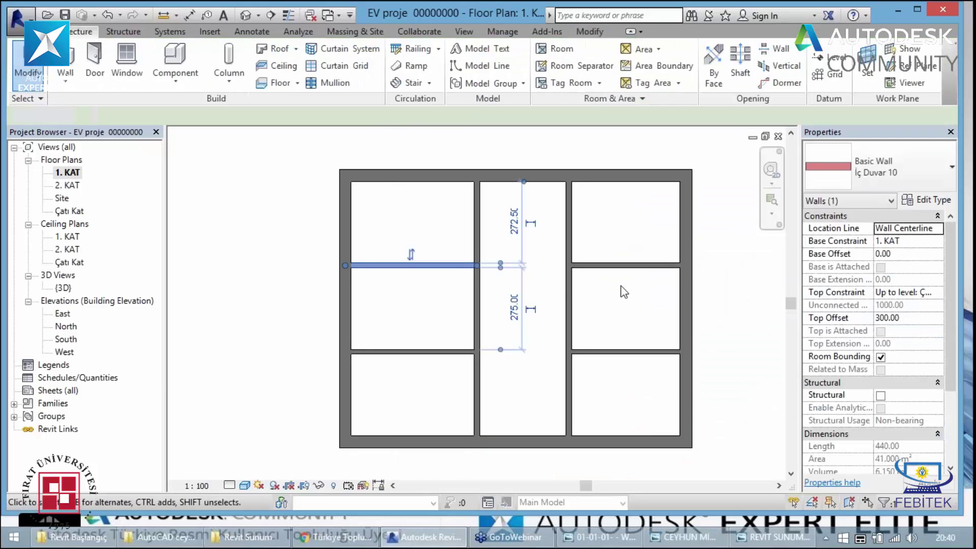
pyautogui.click(625, 265)
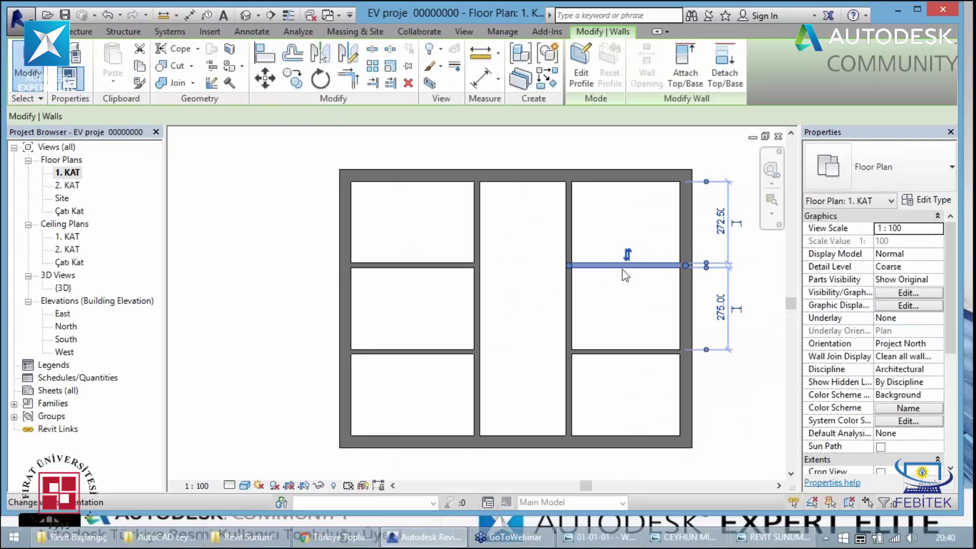
pyautogui.click(612, 349)
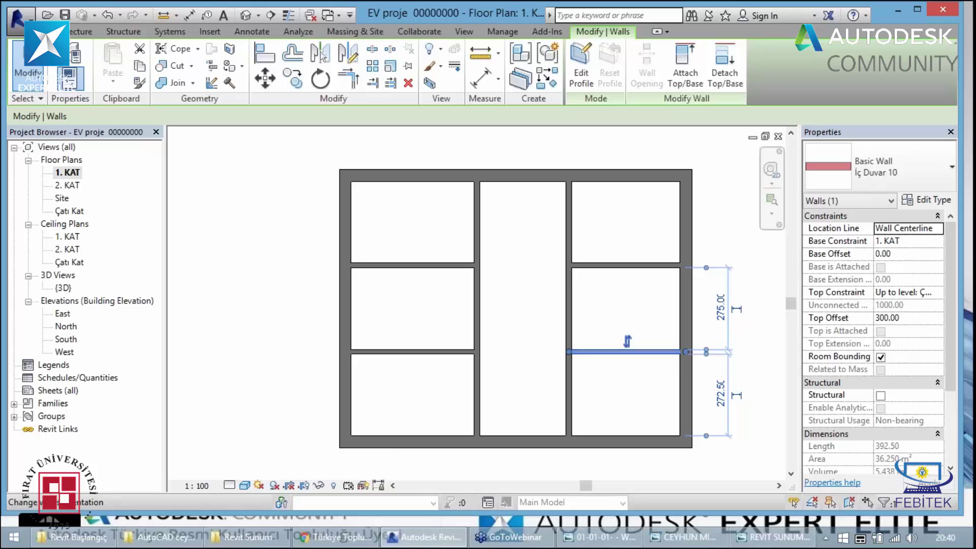
pyautogui.click(933, 201)
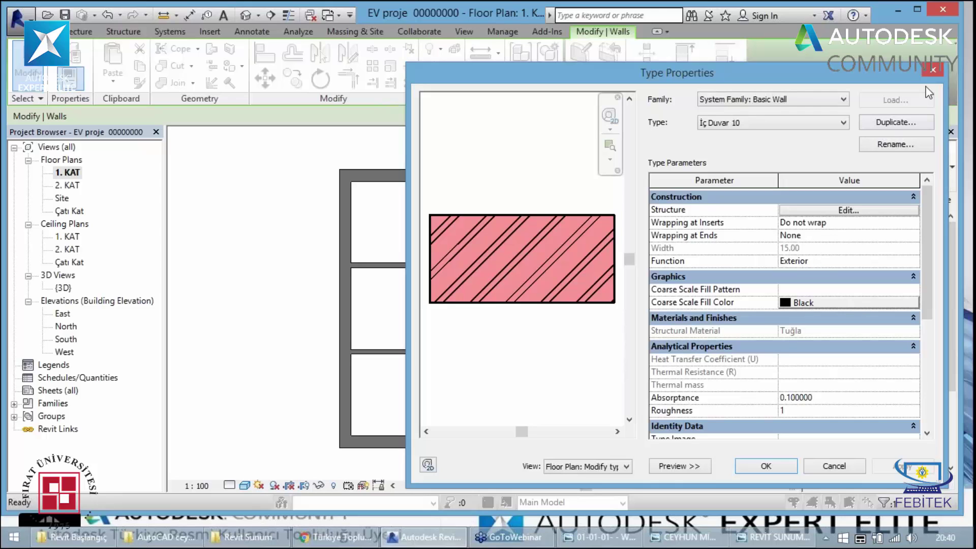
pyautogui.click(931, 72)
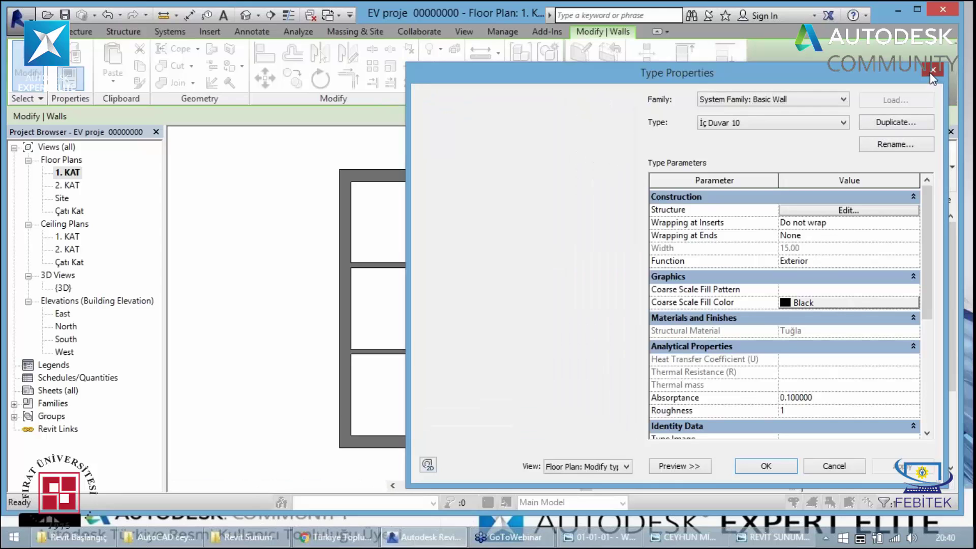
pyautogui.click(517, 333)
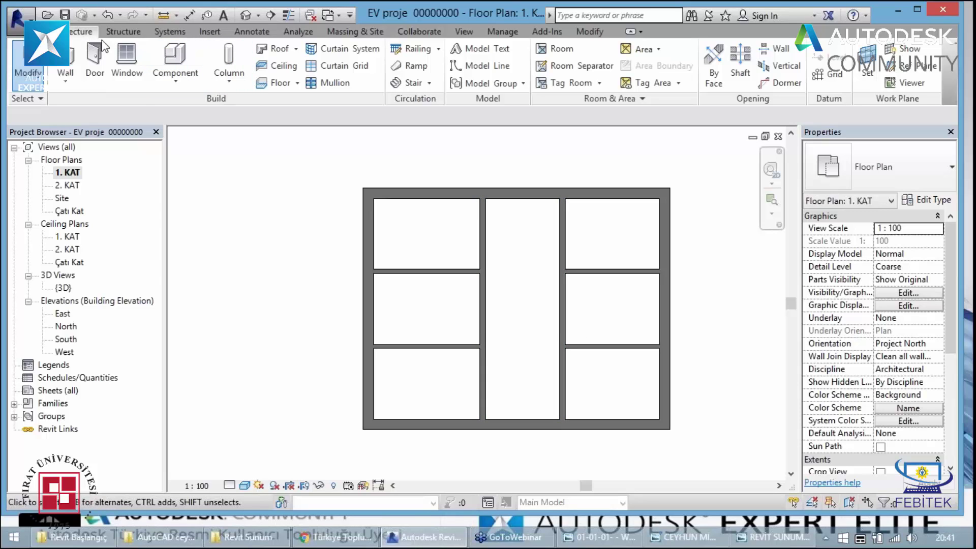
# Draw a horizontal wall across the middle room between the two interior walls
pyautogui.click(65, 59)
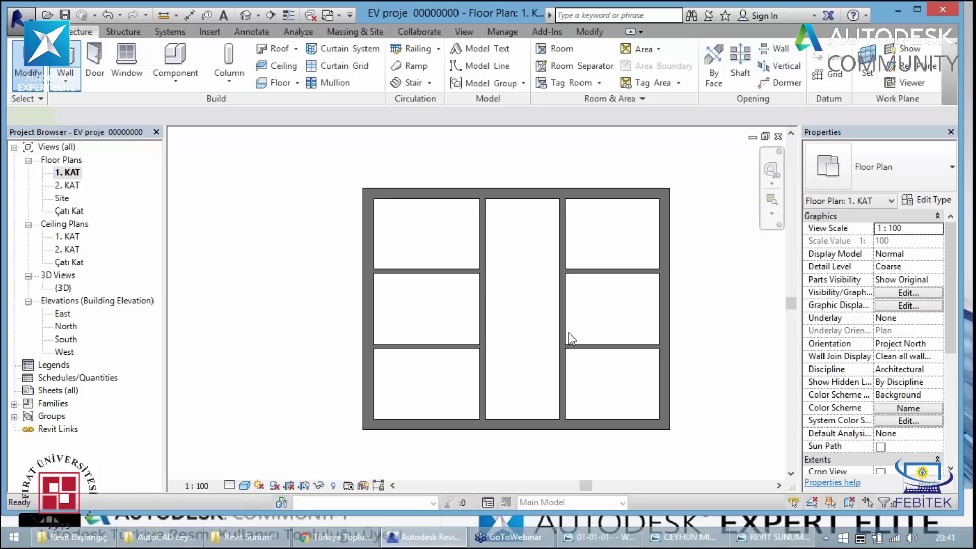
pyautogui.click(482, 300)
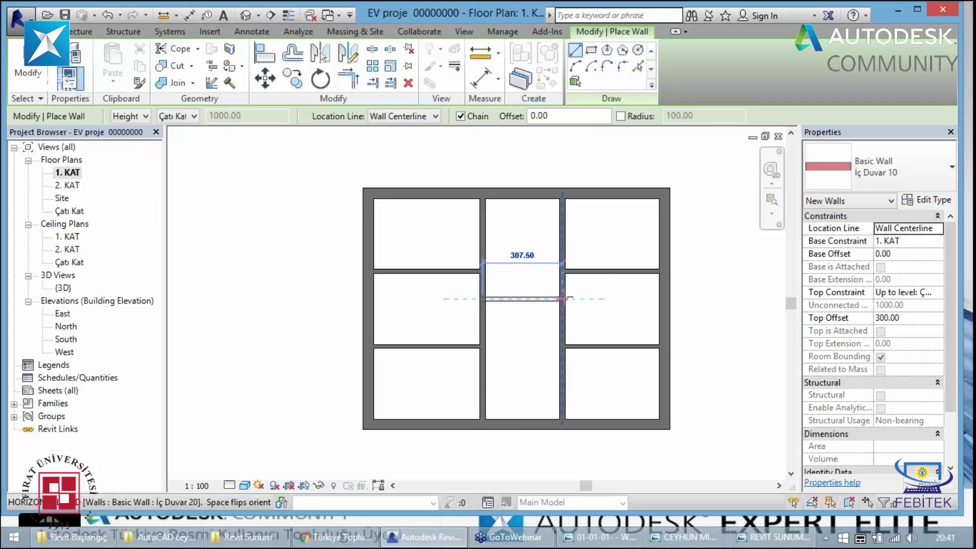
pyautogui.click(562, 299)
pyautogui.press('Escape')
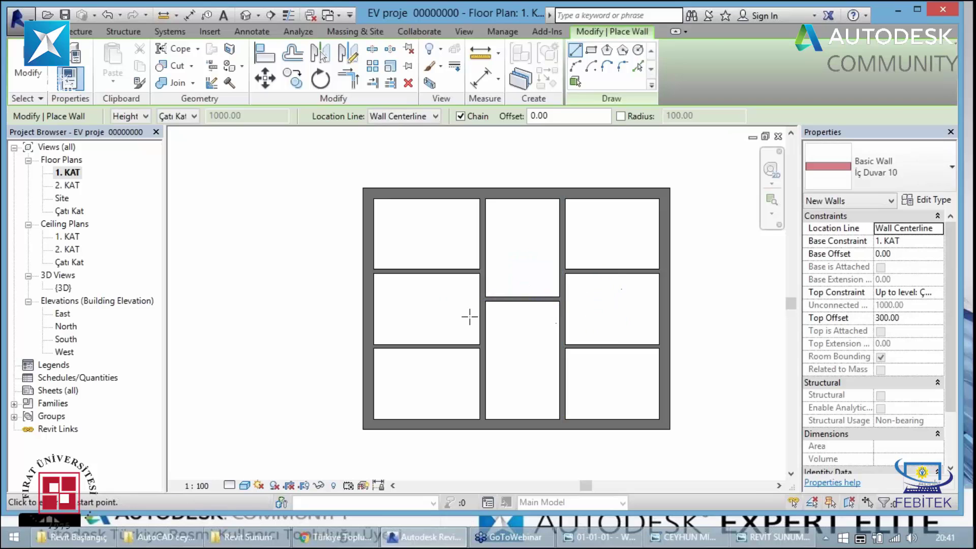
pyautogui.press('Escape')
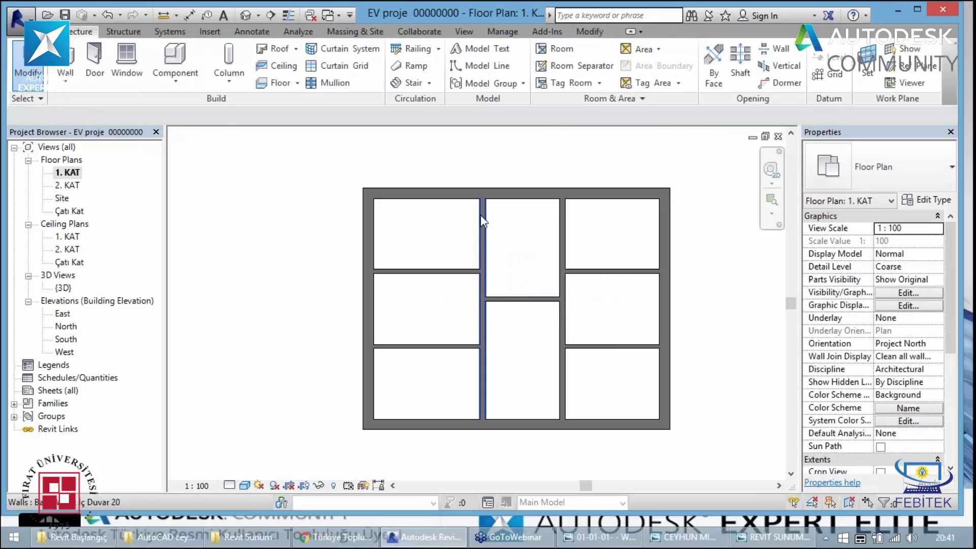
# Open the default 3D view of the building
pyautogui.click(246, 17)
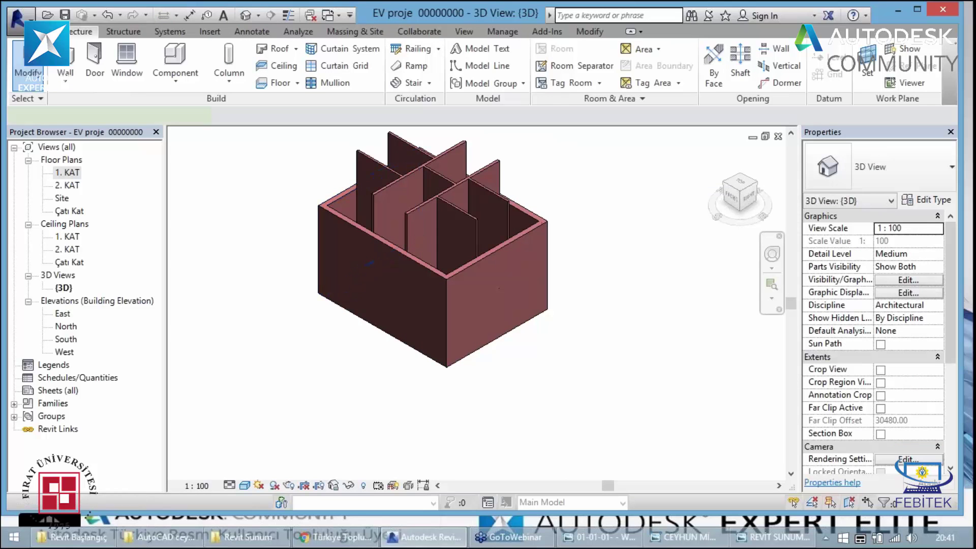
pyautogui.press('m')
pyautogui.press('a')
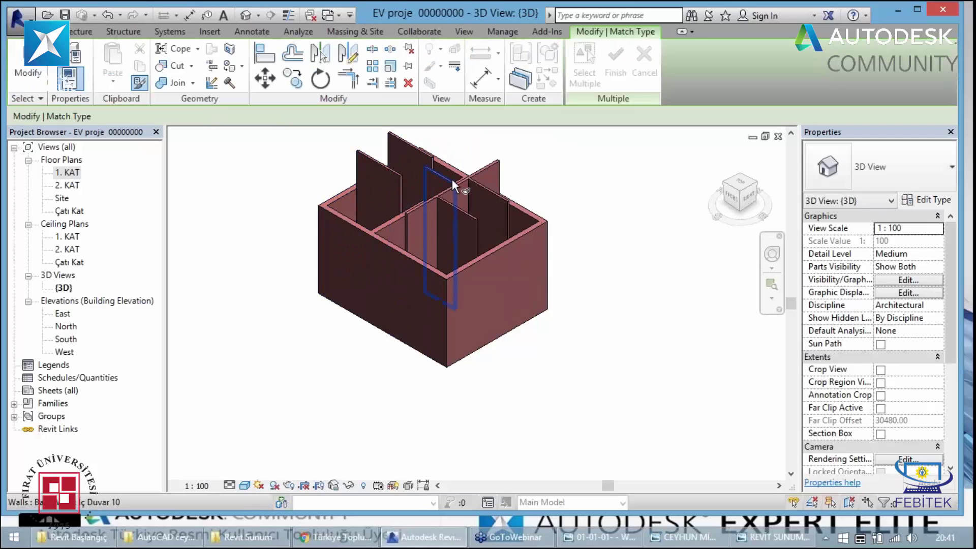
# In 3D, give the tall front partition the same type as an interior wall using Match Type (MA)
pyautogui.click(489, 177)
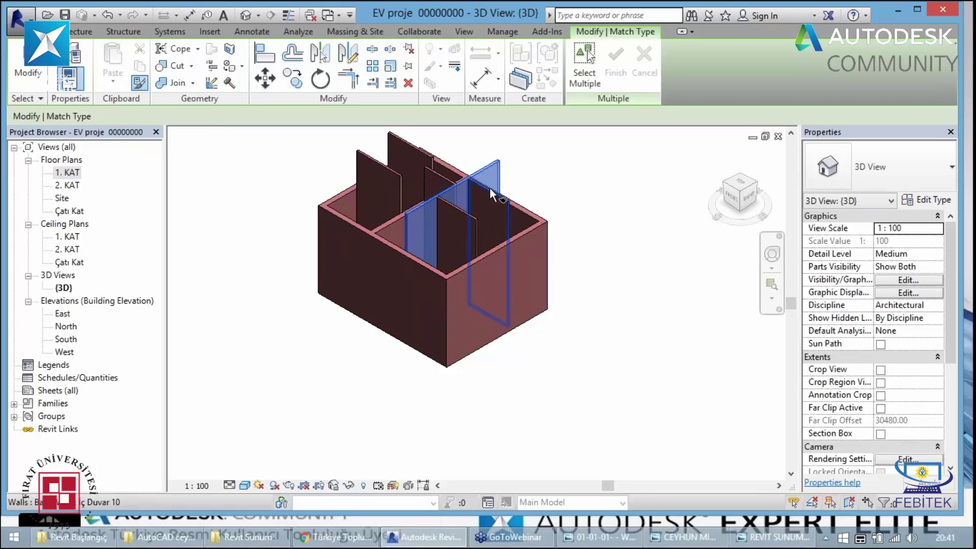
pyautogui.click(489, 205)
pyautogui.press('Escape')
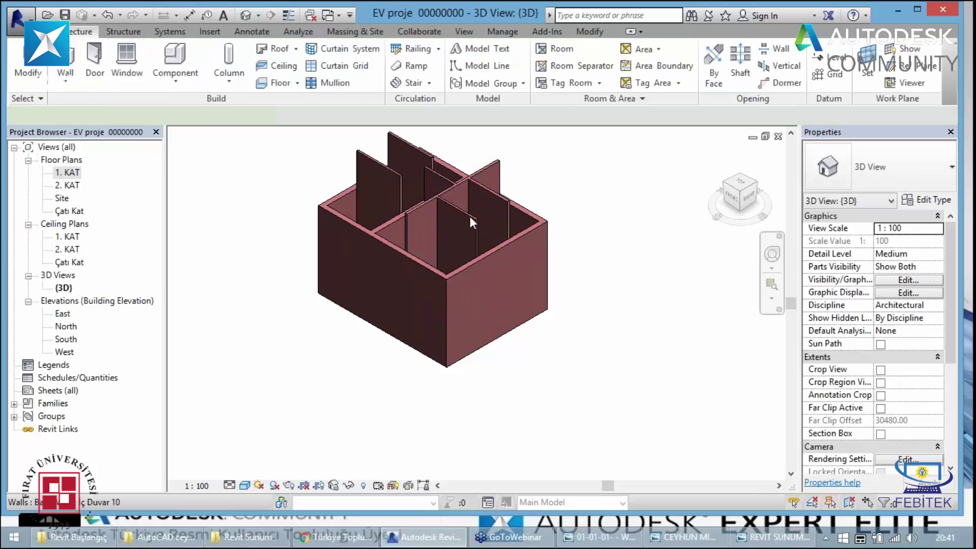
pyautogui.click(458, 229)
pyautogui.press('Escape')
pyautogui.press('m')
pyautogui.press('a')
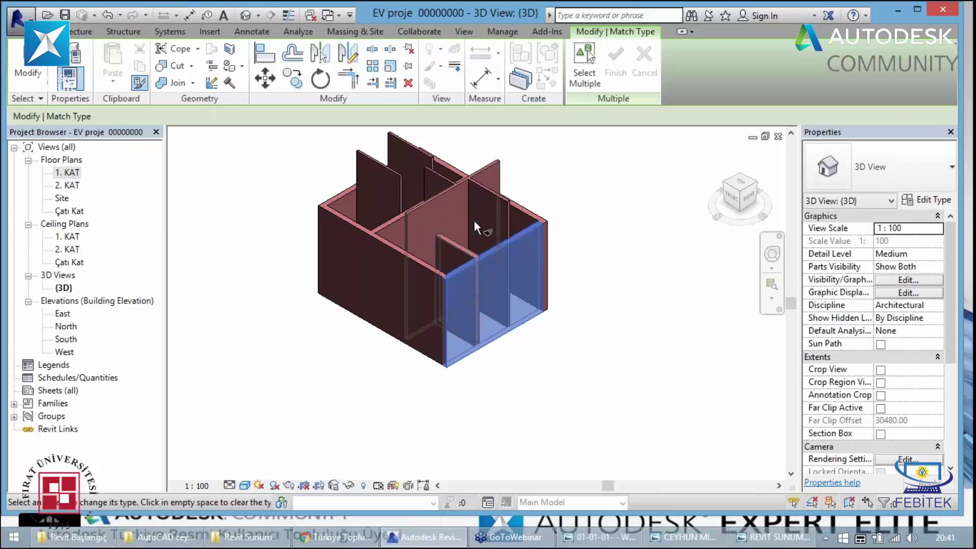
pyautogui.click(414, 214)
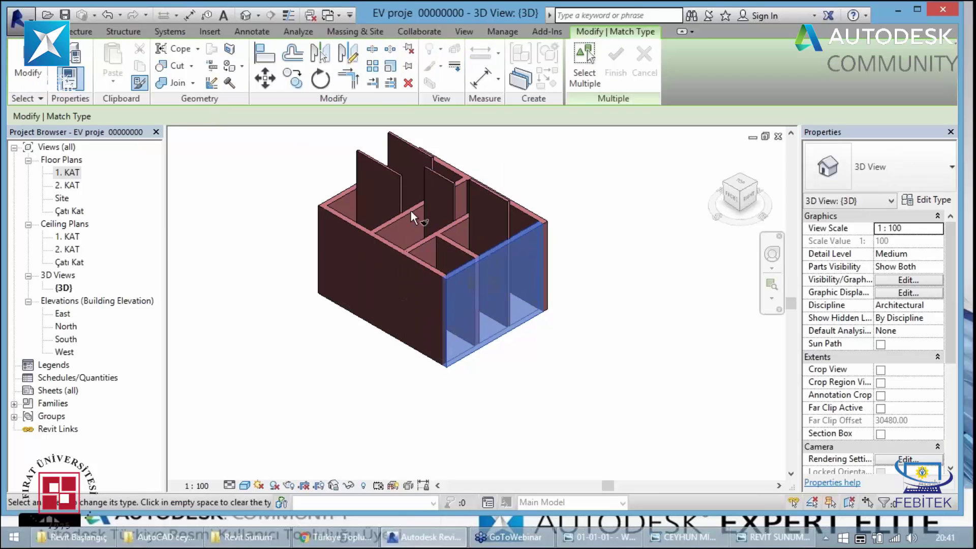
pyautogui.click(450, 187)
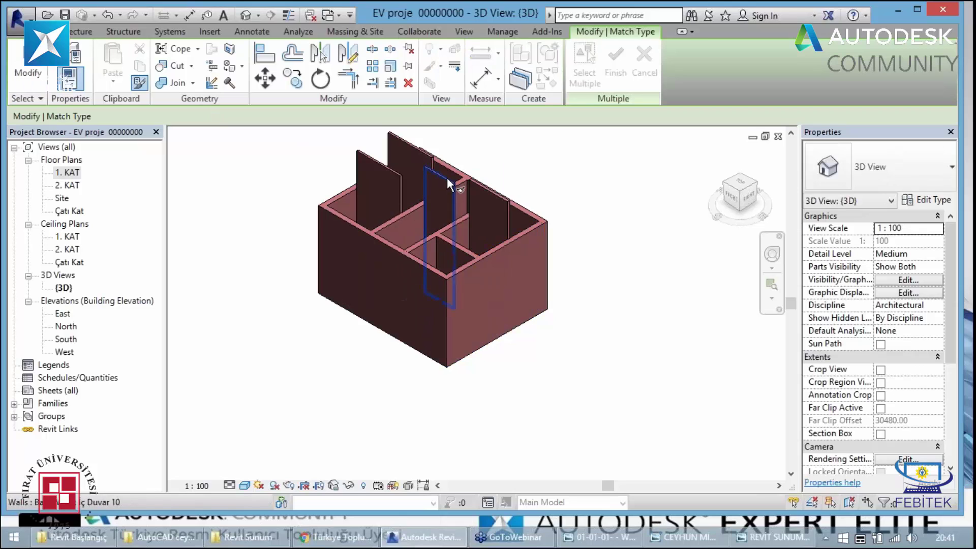
pyautogui.press('Escape')
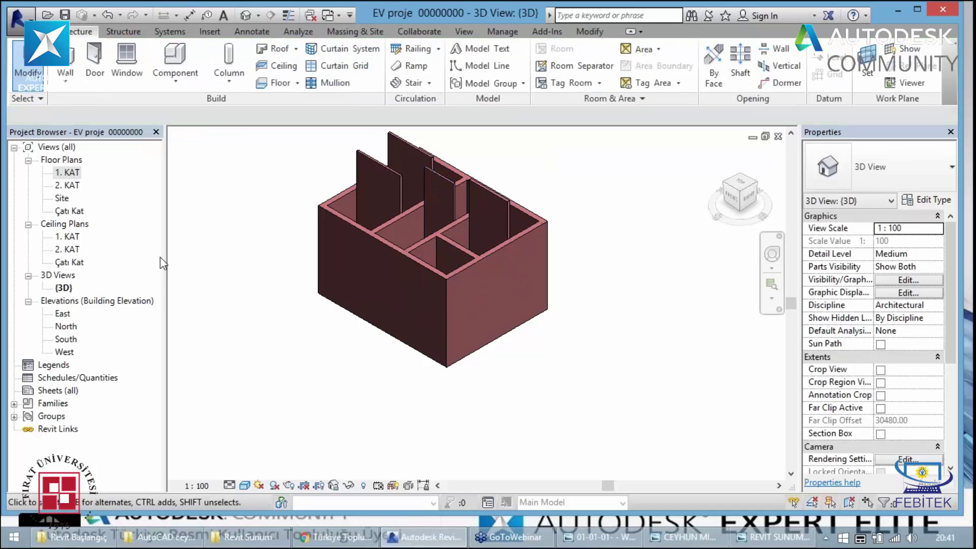
# On 1. KAT, set the horizontal interior wall's Top Offset to 700 and view it in 3D
pyautogui.doubleClick(67, 185)
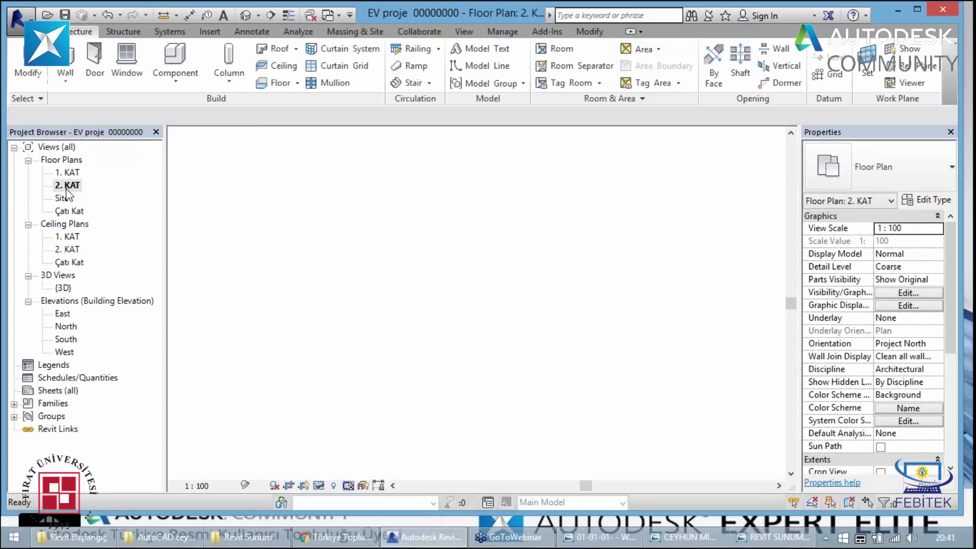
pyautogui.doubleClick(71, 174)
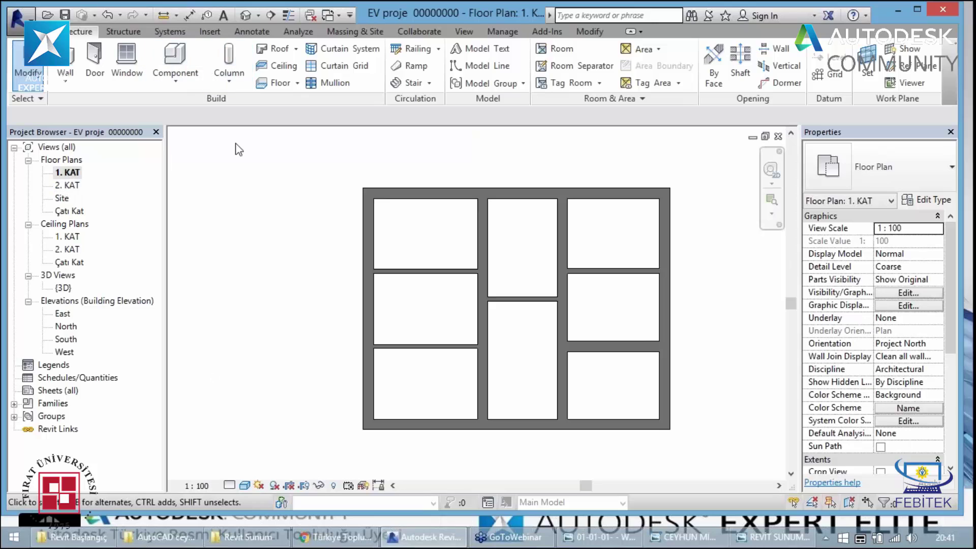
pyautogui.click(365, 277)
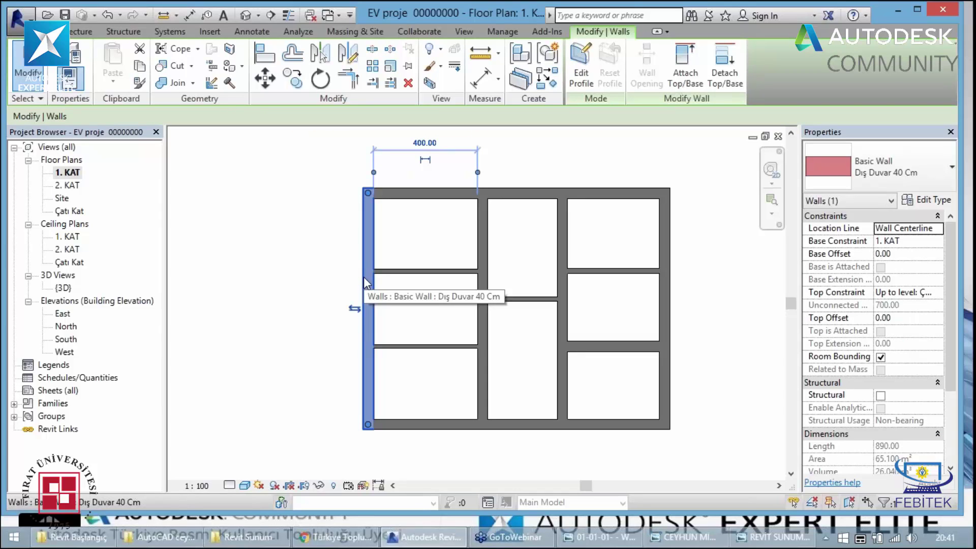
pyautogui.click(391, 283)
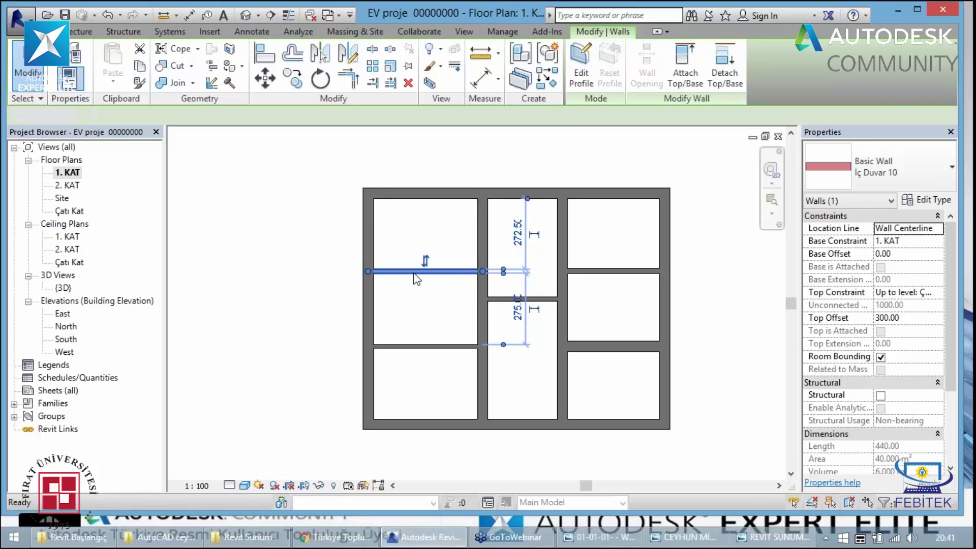
pyautogui.press('Escape')
pyautogui.click(414, 279)
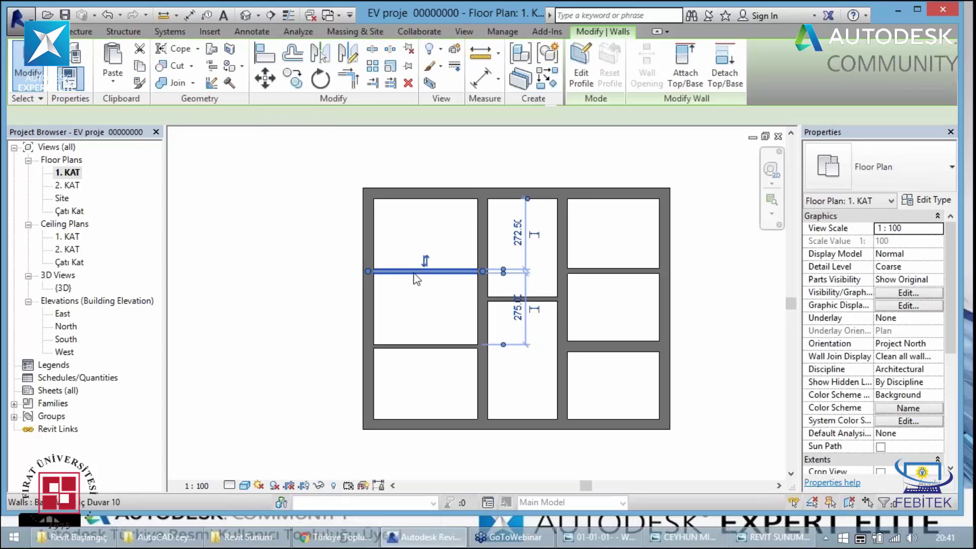
pyautogui.click(890, 319)
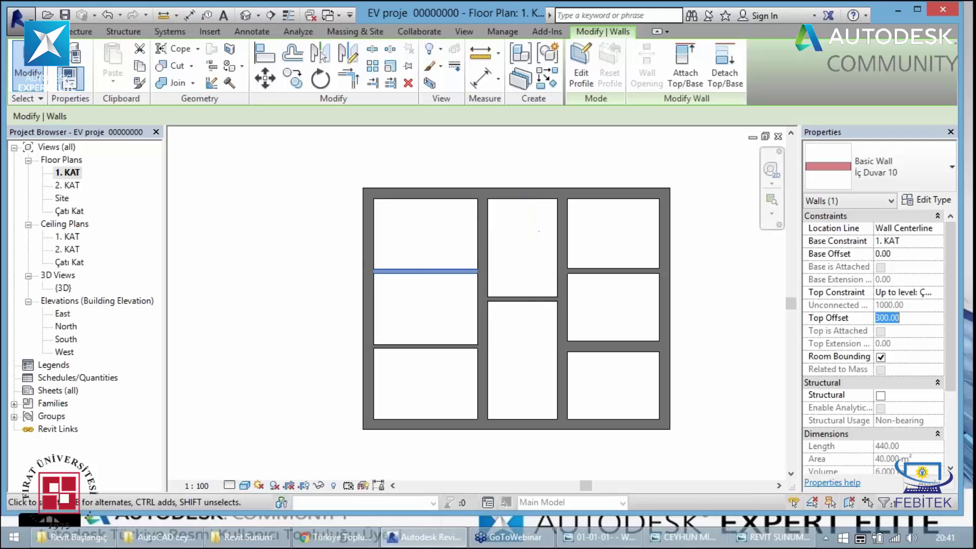
pyautogui.write('700')
pyautogui.press('Return')
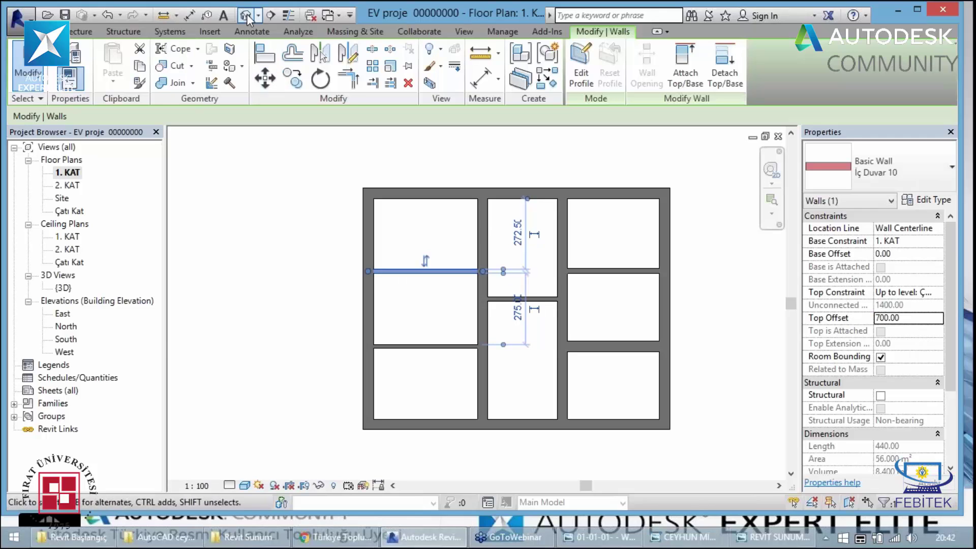
pyautogui.click(246, 15)
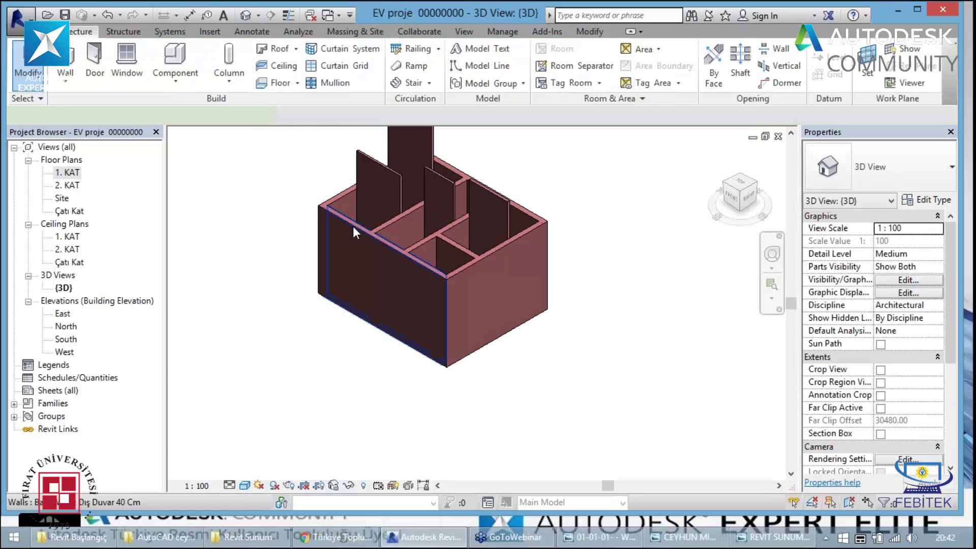
pyautogui.click(352, 227)
pyautogui.click(315, 218)
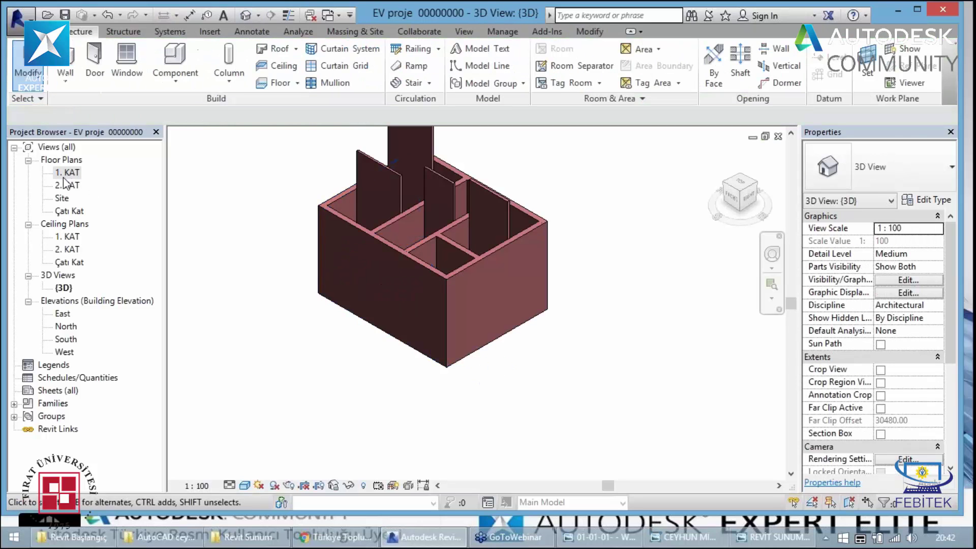
pyautogui.doubleClick(67, 173)
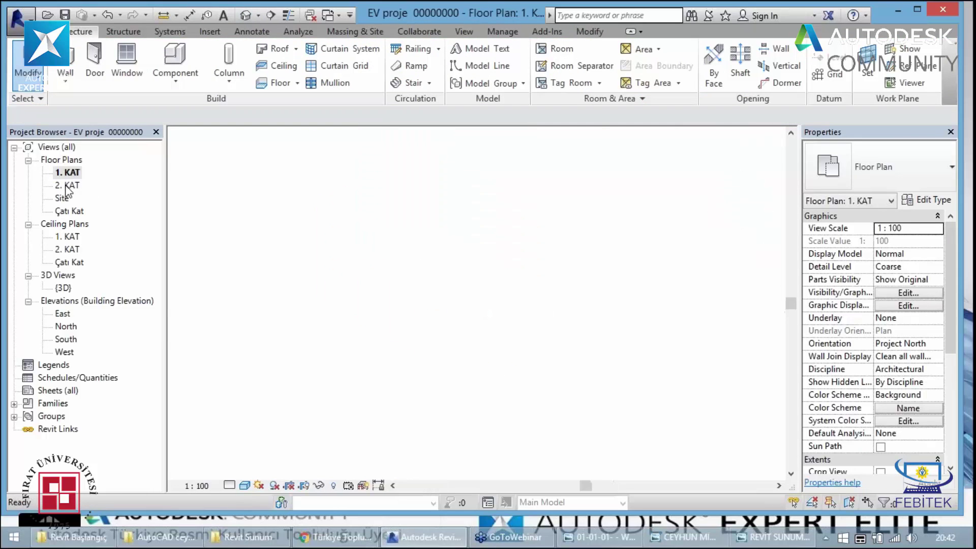
pyautogui.click(66, 327)
pyautogui.doubleClick(66, 327)
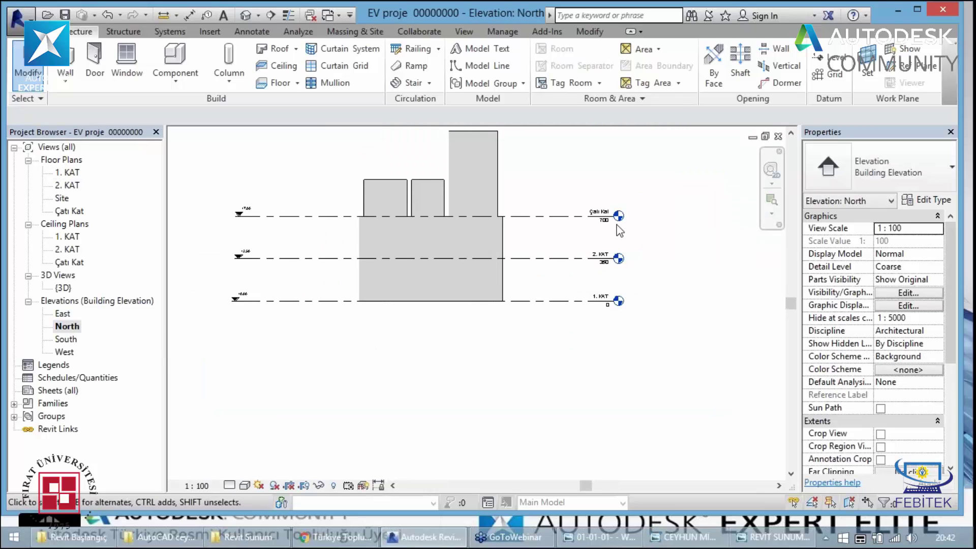
pyautogui.scroll(2, 636, 224)
pyautogui.click(555, 217)
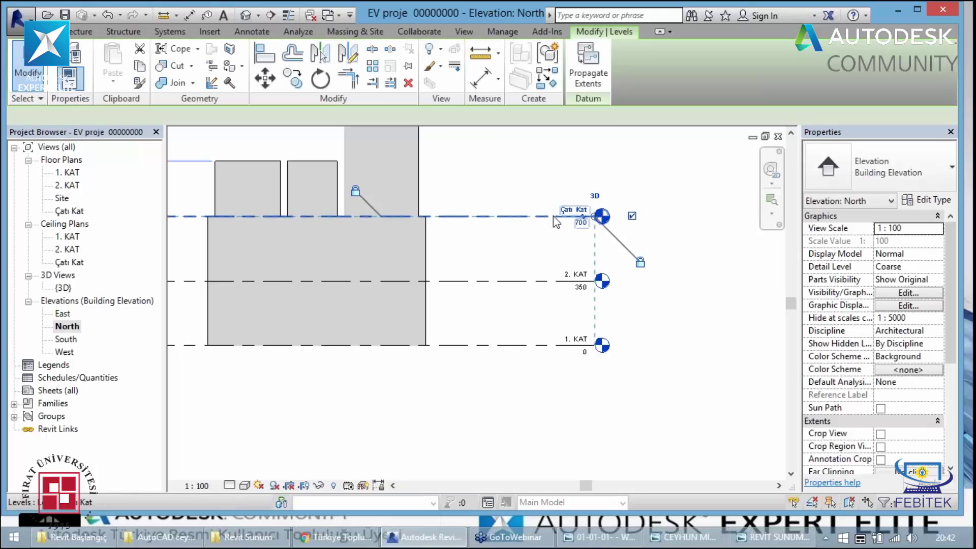
pyautogui.press('Escape')
pyautogui.click(71, 173)
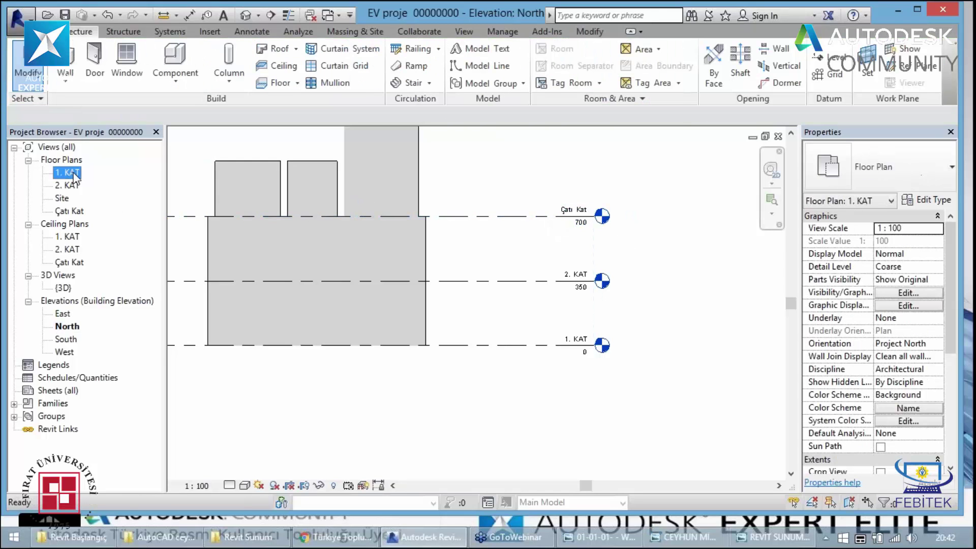
pyautogui.doubleClick(74, 174)
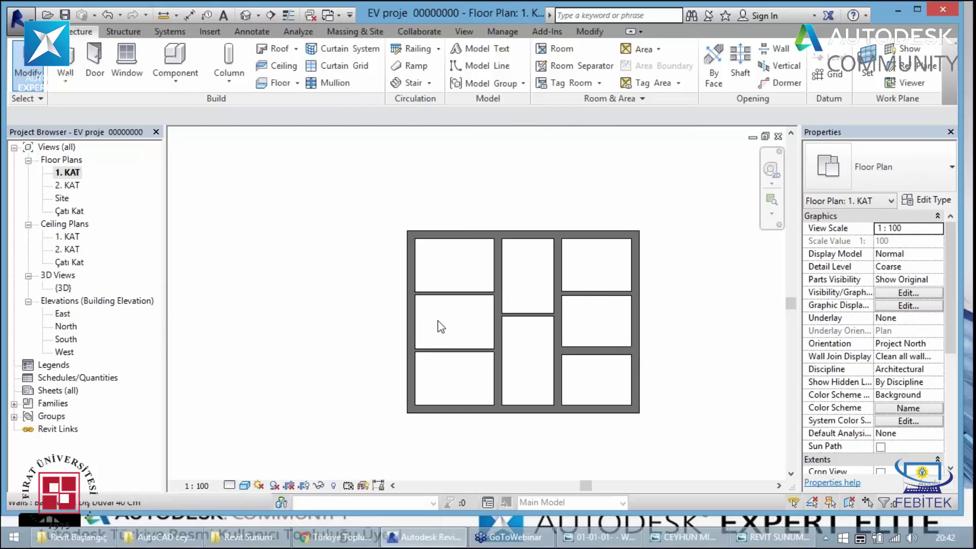
pyautogui.click(246, 20)
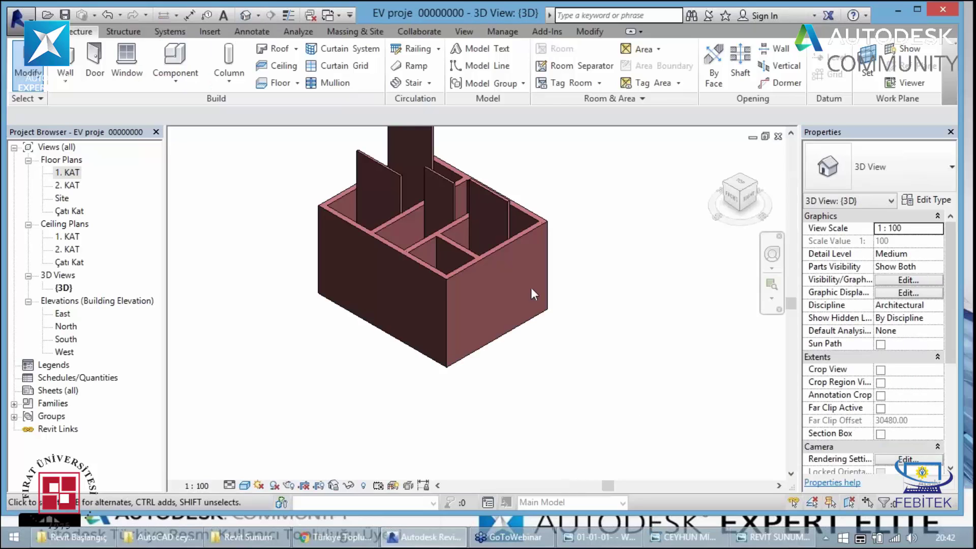
pyautogui.scroll(-1, 503, 314)
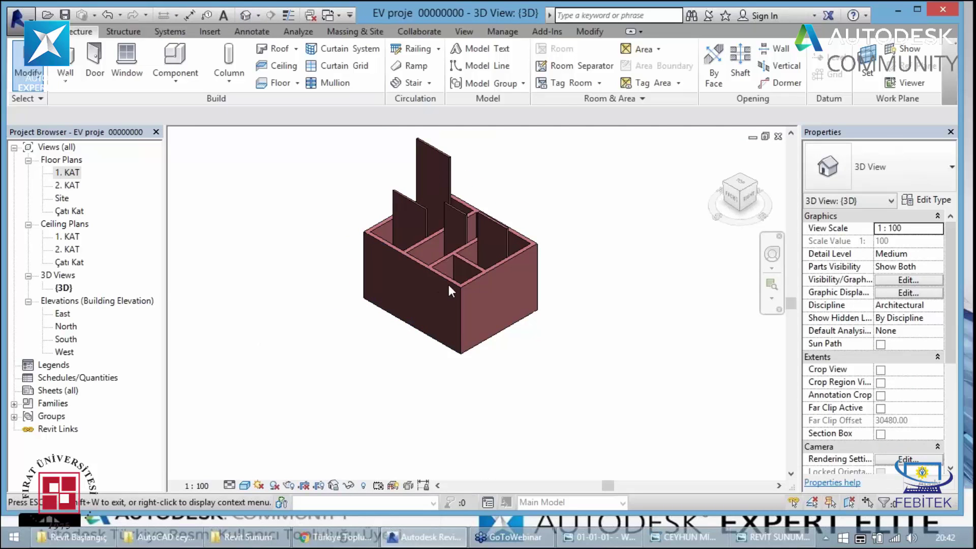
# Match the three tall interior walls to the front wall's type, then reopen the 1. KAT plan
pyautogui.hotkey('shift', 'w')
pyautogui.moveTo(406, 287); pyautogui.dragTo(197, 268)
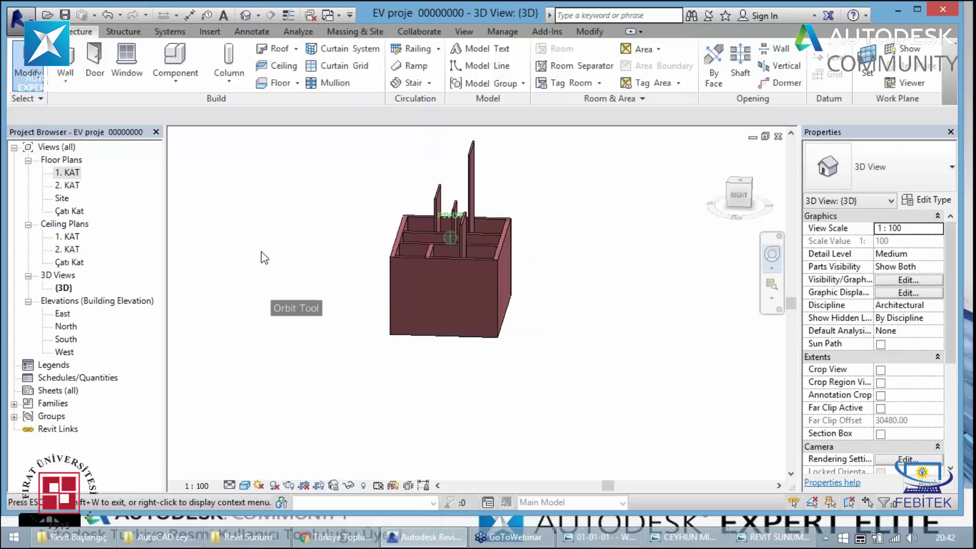
pyautogui.hotkey('shift', 'w')
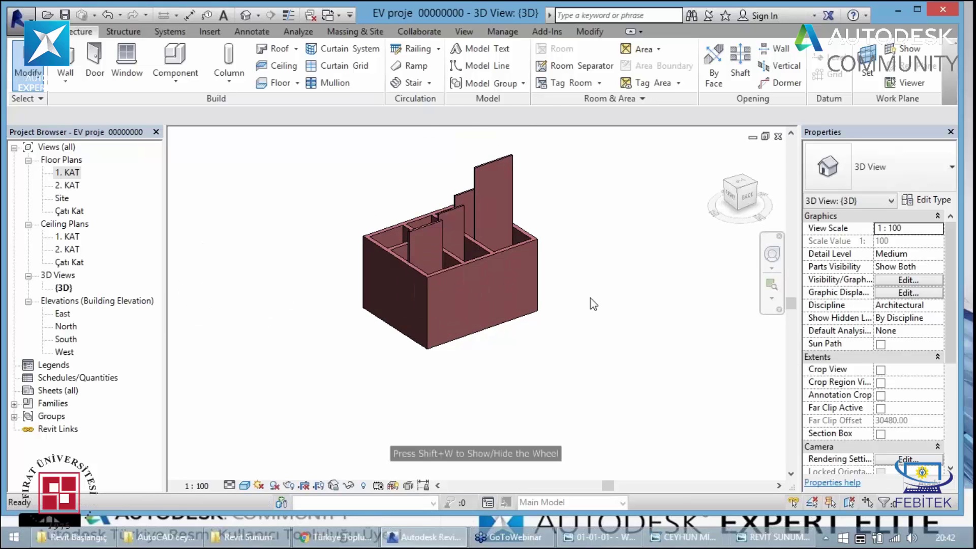
pyautogui.press('m')
pyautogui.press('a')
pyautogui.click(490, 245)
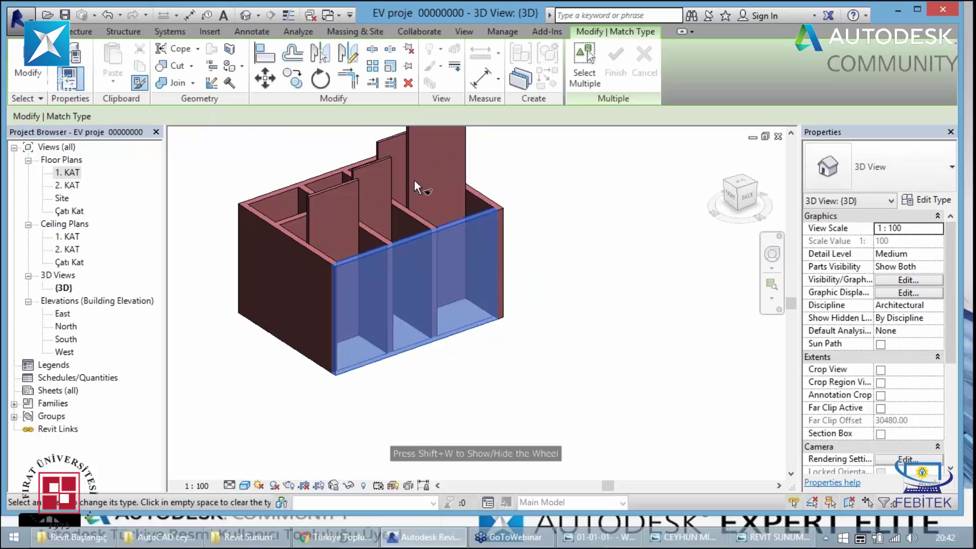
pyautogui.click(384, 175)
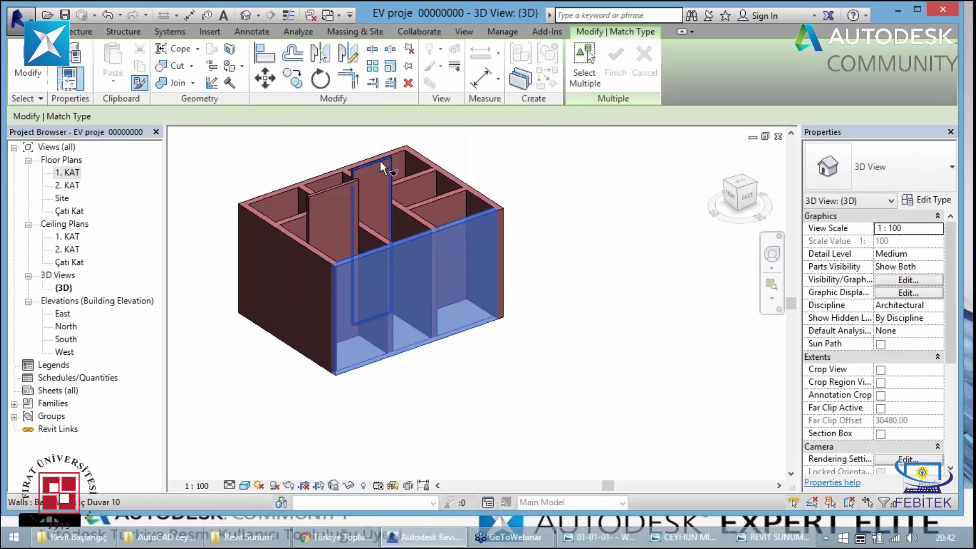
pyautogui.click(362, 173)
pyautogui.click(342, 186)
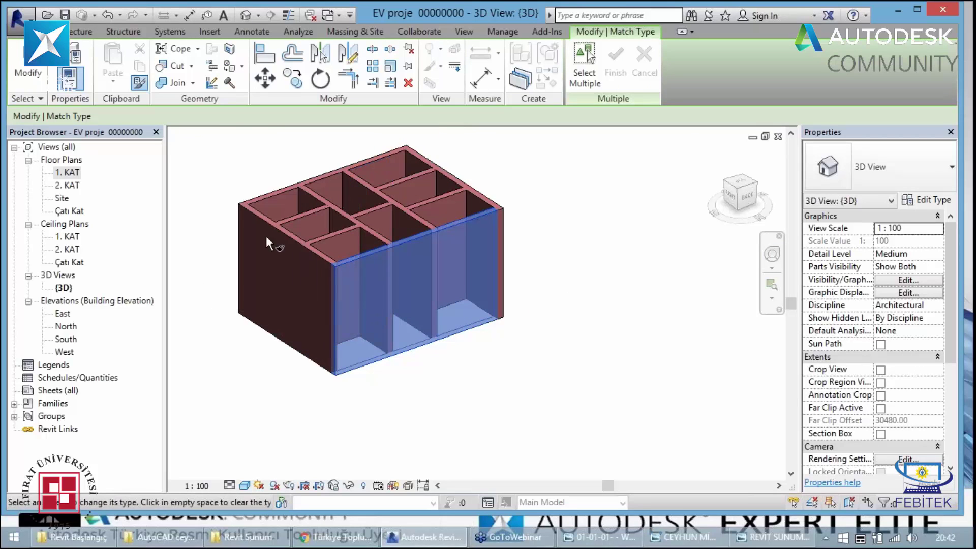
pyautogui.click(191, 257)
pyautogui.press('Escape')
pyautogui.doubleClick(67, 173)
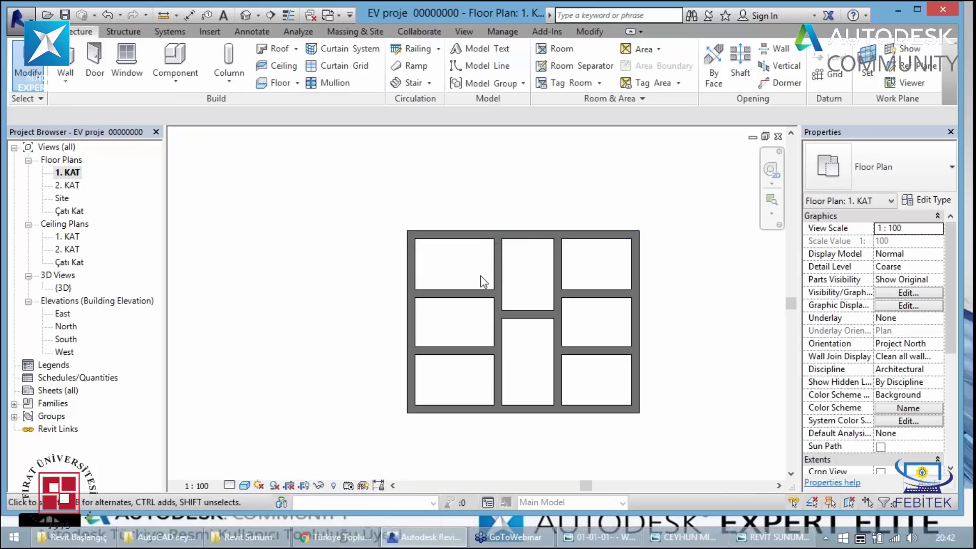
pyautogui.click(496, 283)
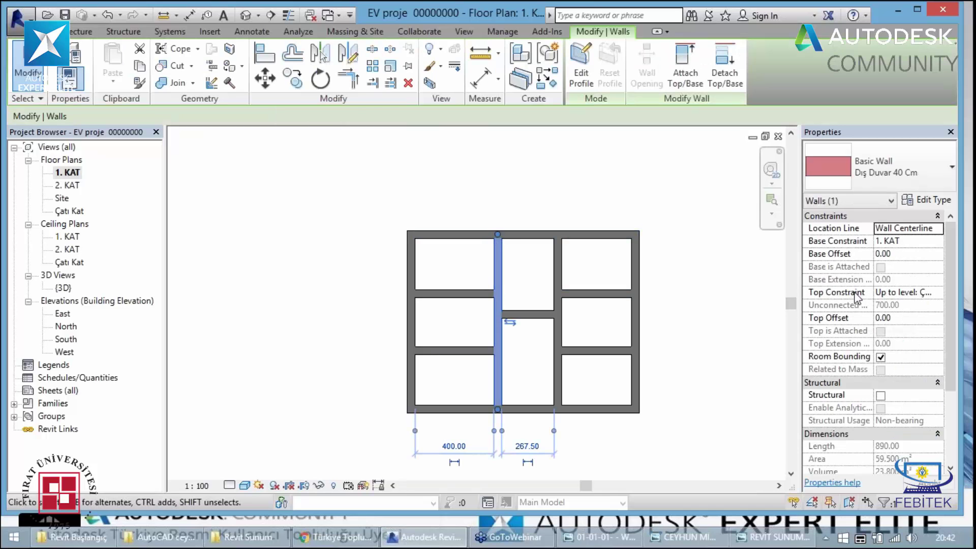
pyautogui.click(596, 283)
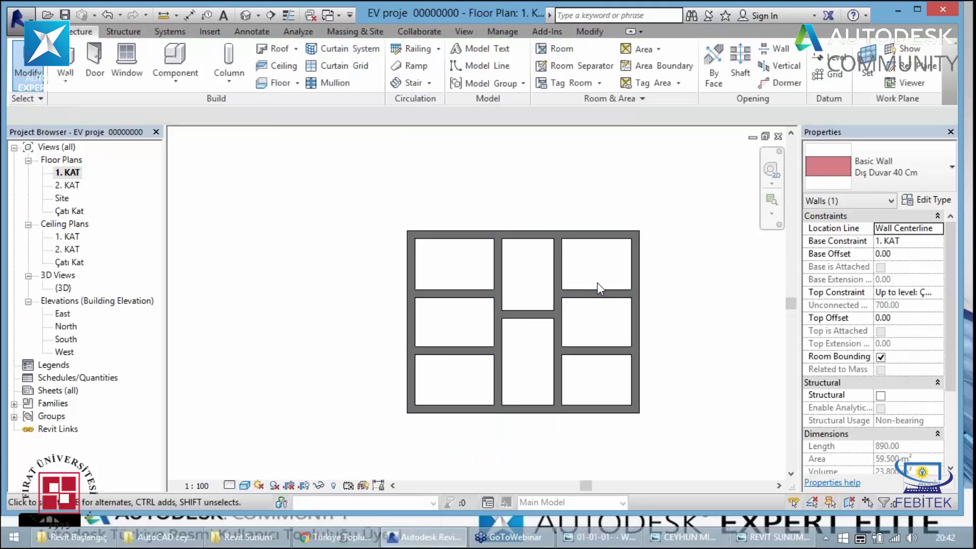
pyautogui.click(582, 306)
pyautogui.click(534, 313)
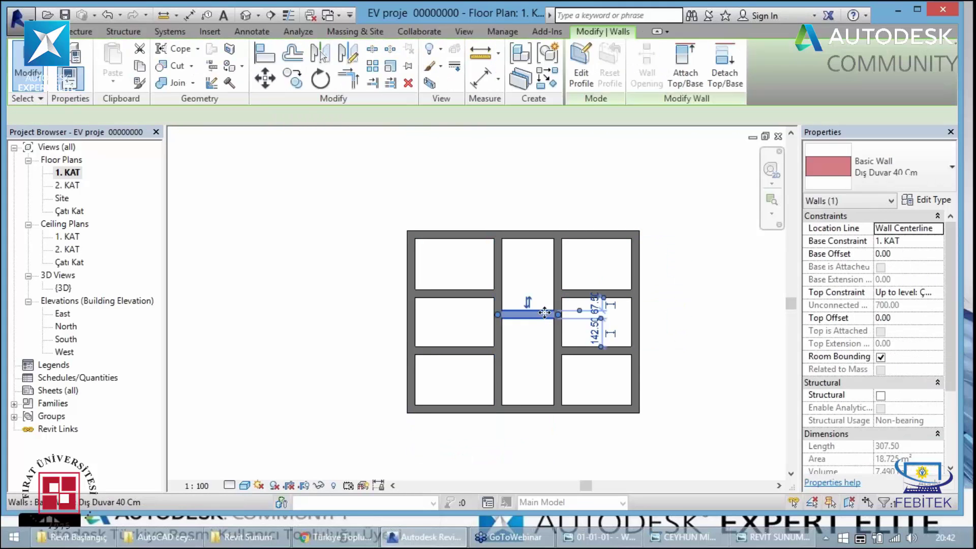
pyautogui.click(174, 239)
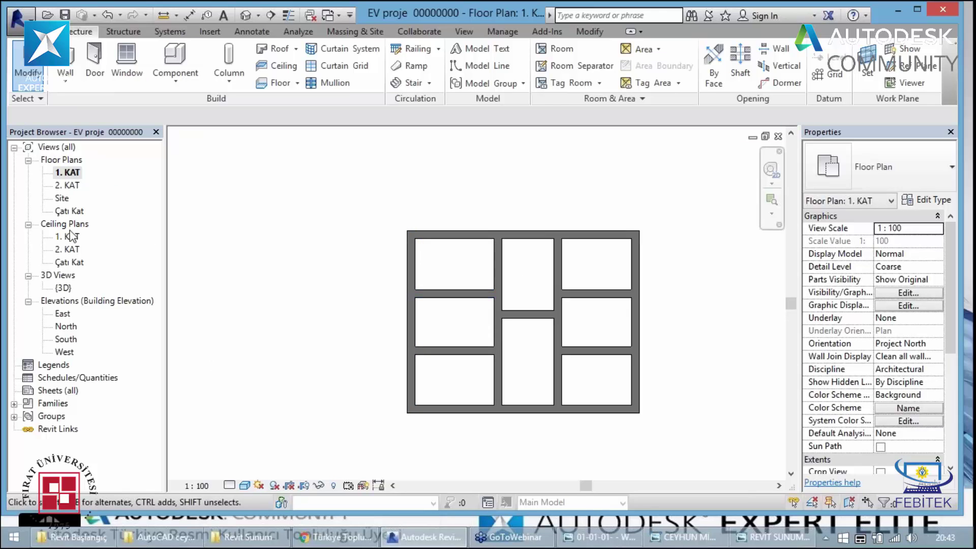
pyautogui.click(65, 173)
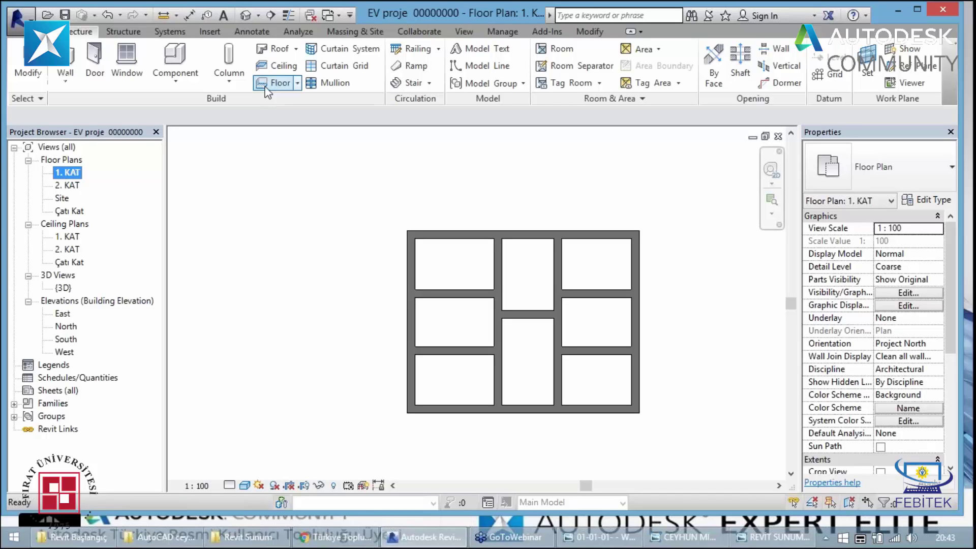
# Start an architectural floor on 1. KAT bounded by the left, top, right and bottom outer walls
pyautogui.click(285, 86)
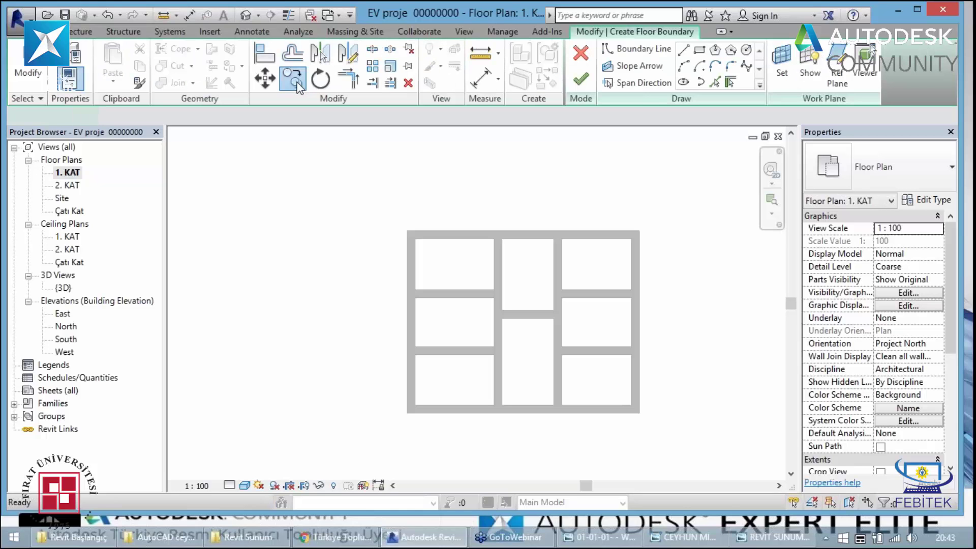
pyautogui.press('Escape')
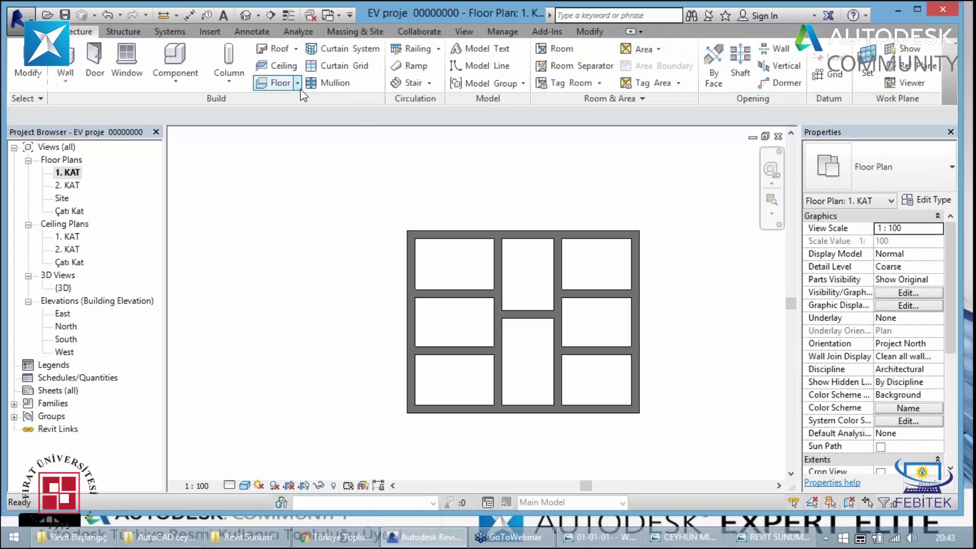
pyautogui.click(297, 83)
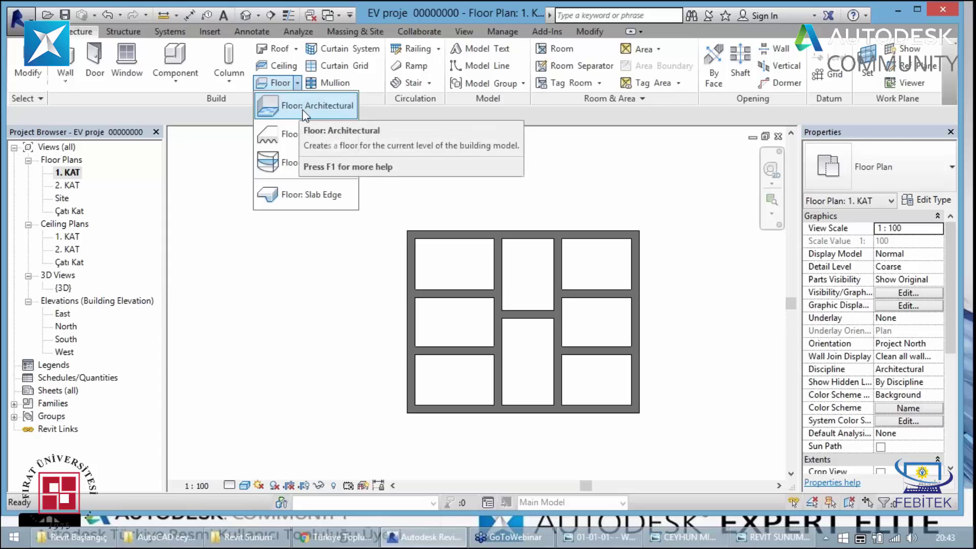
pyautogui.moveTo(309, 106)
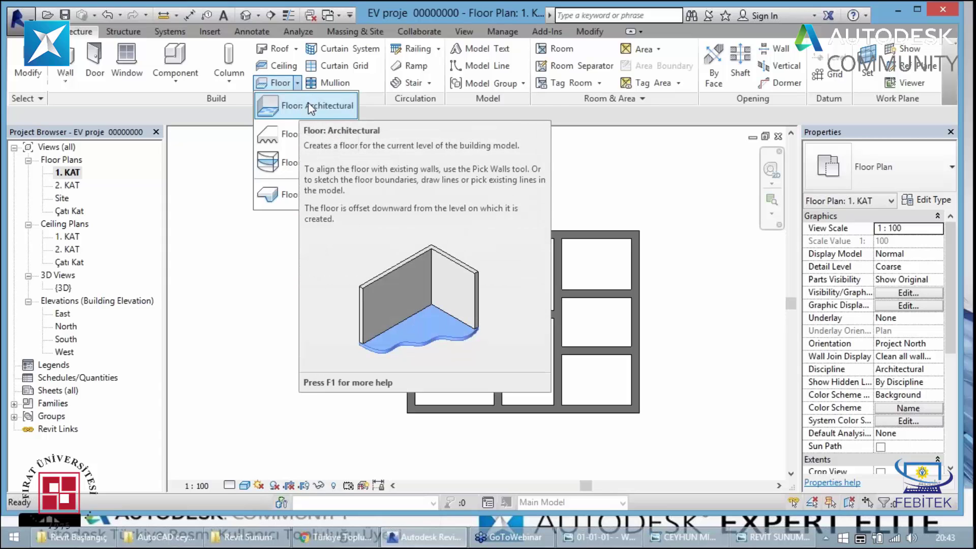
pyautogui.click(307, 104)
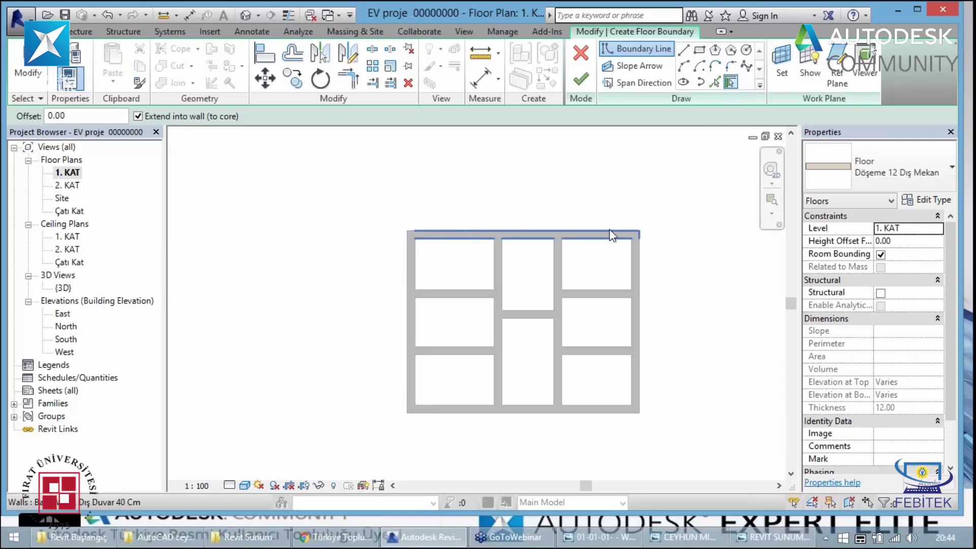
pyautogui.click(407, 318)
pyautogui.scroll(1, 426, 257)
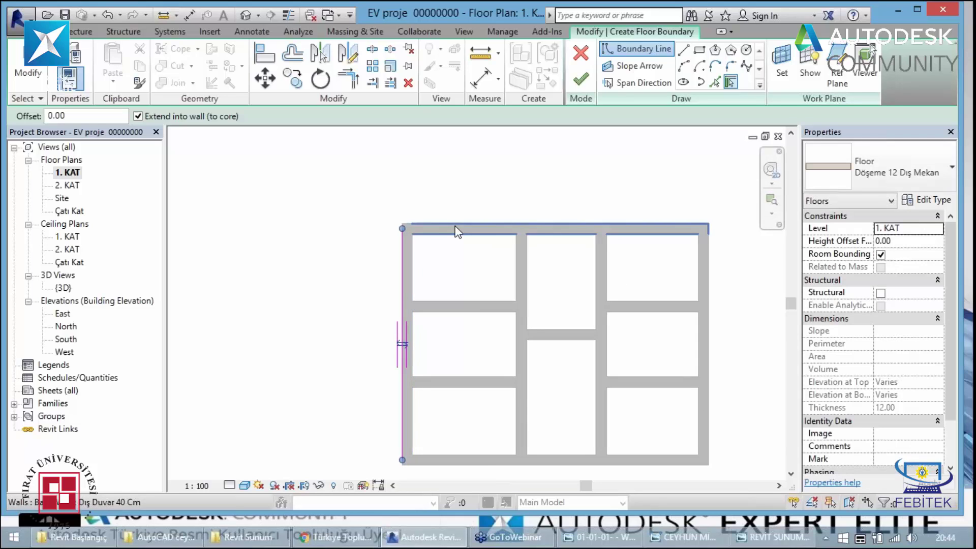
pyautogui.click(498, 254)
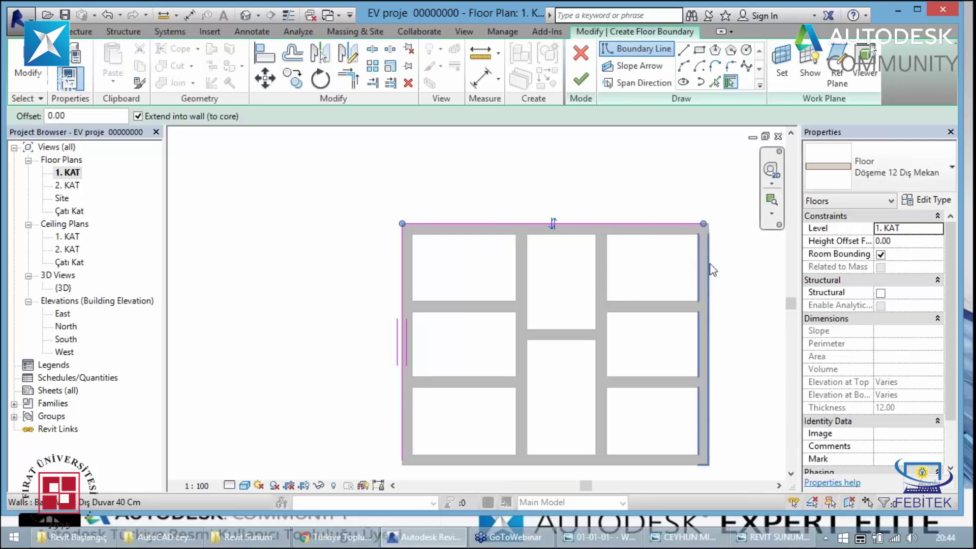
pyautogui.click(712, 269)
pyautogui.click(617, 459)
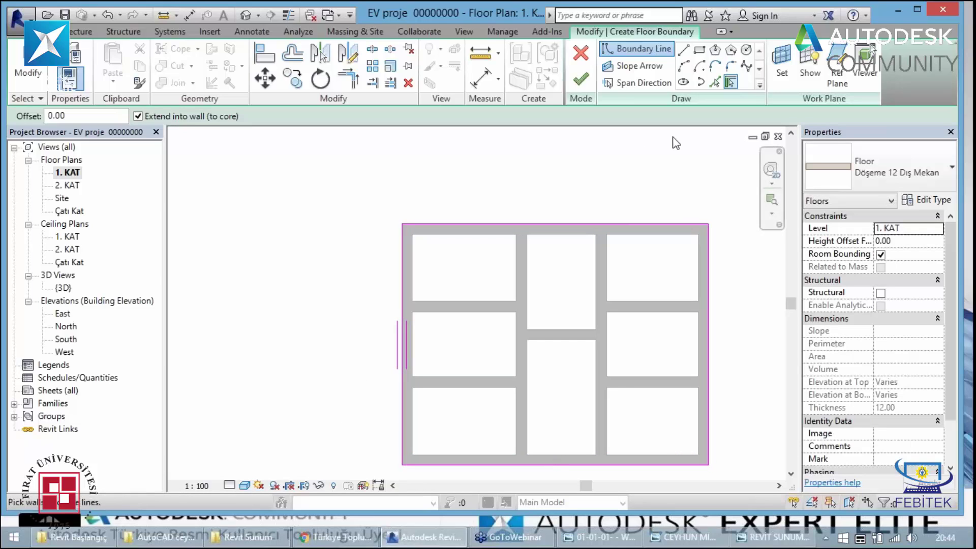
# Set the floor type to Döşeme 12, finish the sketch, and view the slab in 3D
pyautogui.scroll(1, 396, 200)
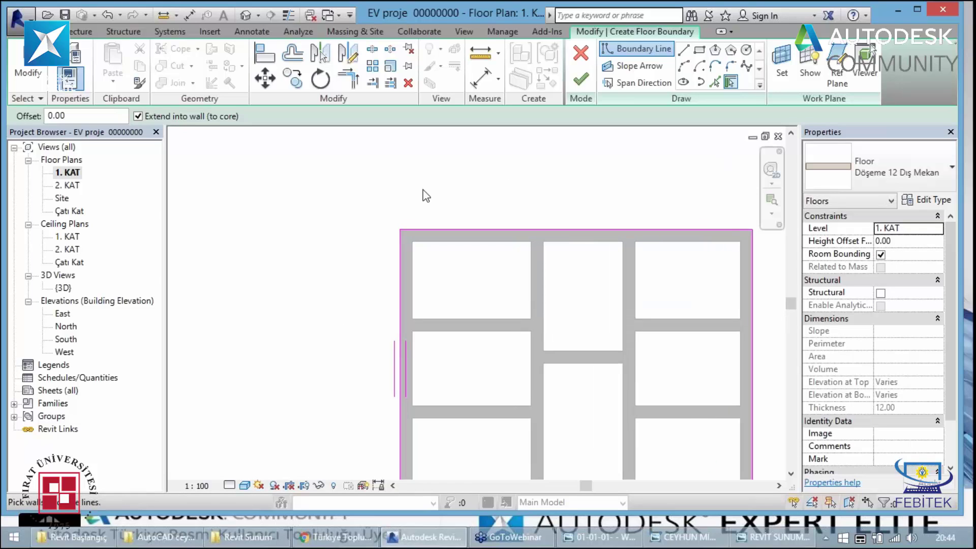
pyautogui.scroll(1, 396, 199)
pyautogui.scroll(1, 396, 199)
pyautogui.scroll(-1, 411, 197)
pyautogui.scroll(-2, 411, 197)
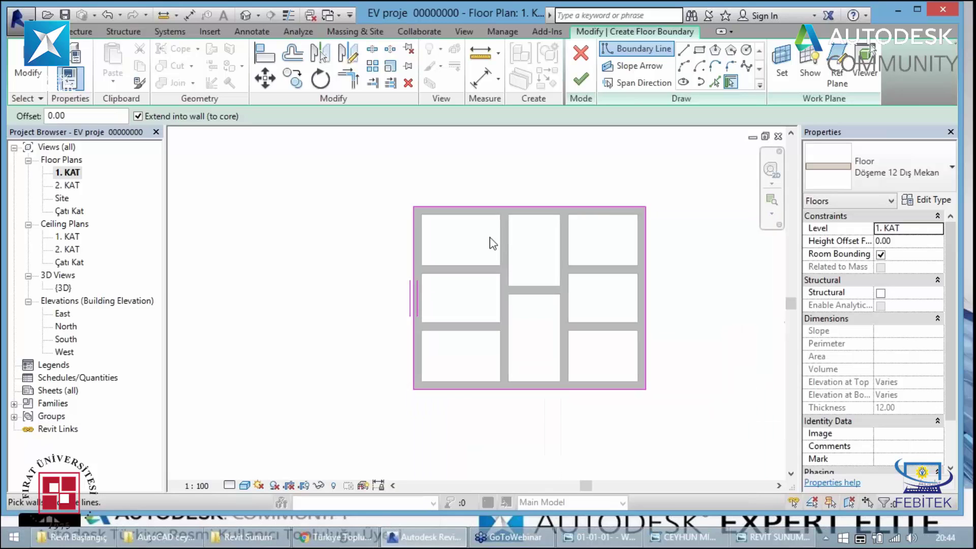
pyautogui.scroll(1, 489, 240)
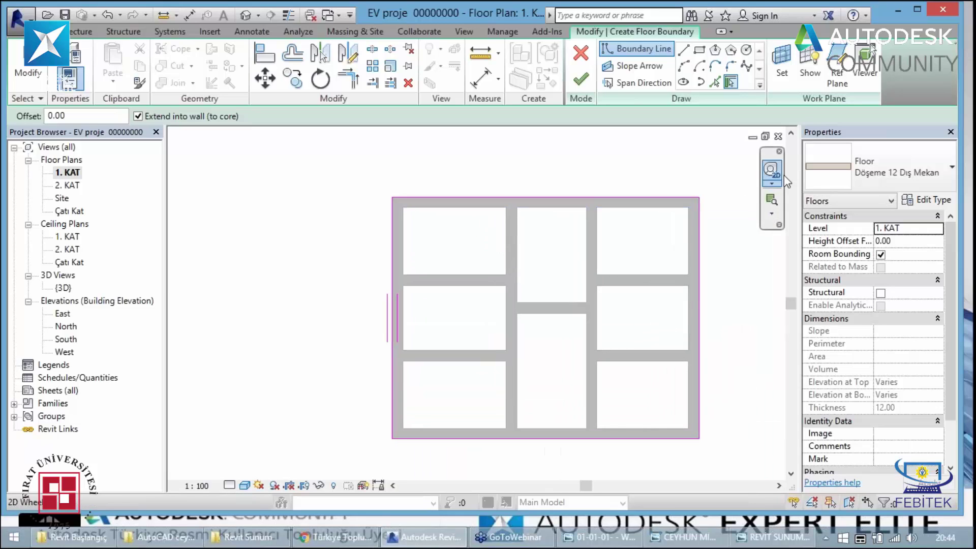
pyautogui.click(914, 184)
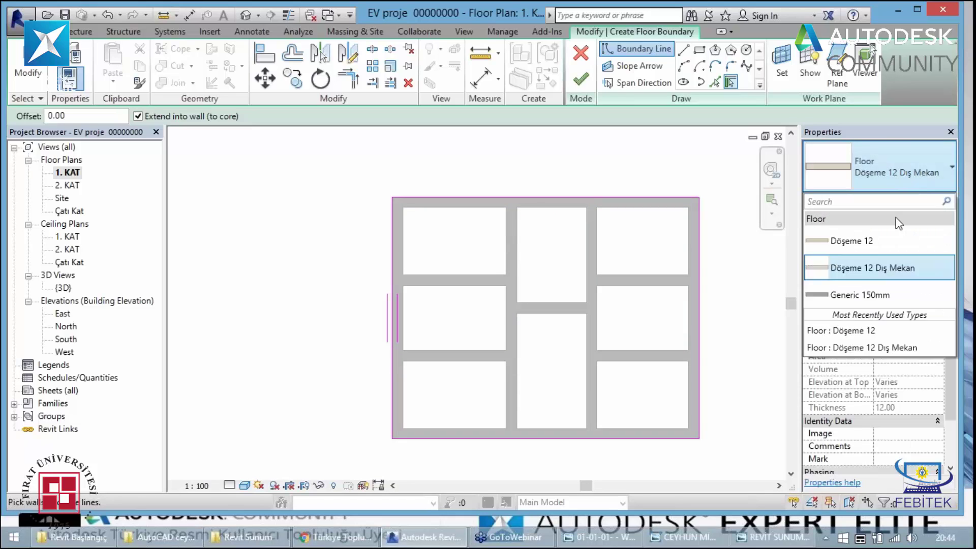
pyautogui.click(844, 231)
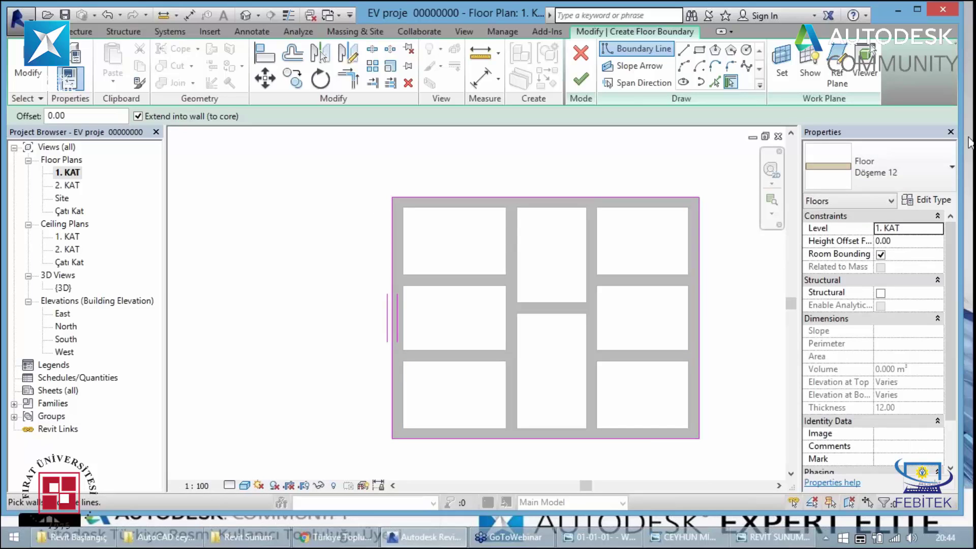
pyautogui.click(915, 198)
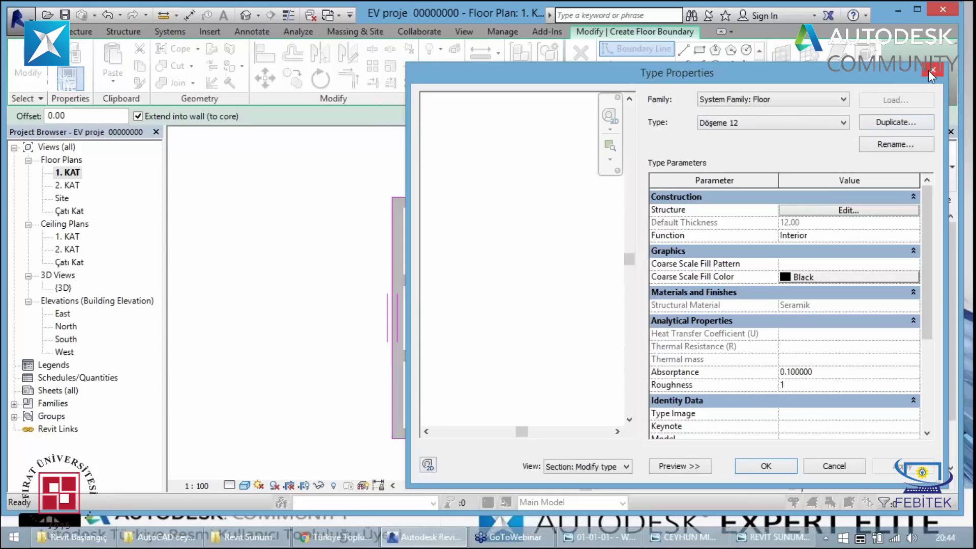
pyautogui.click(928, 69)
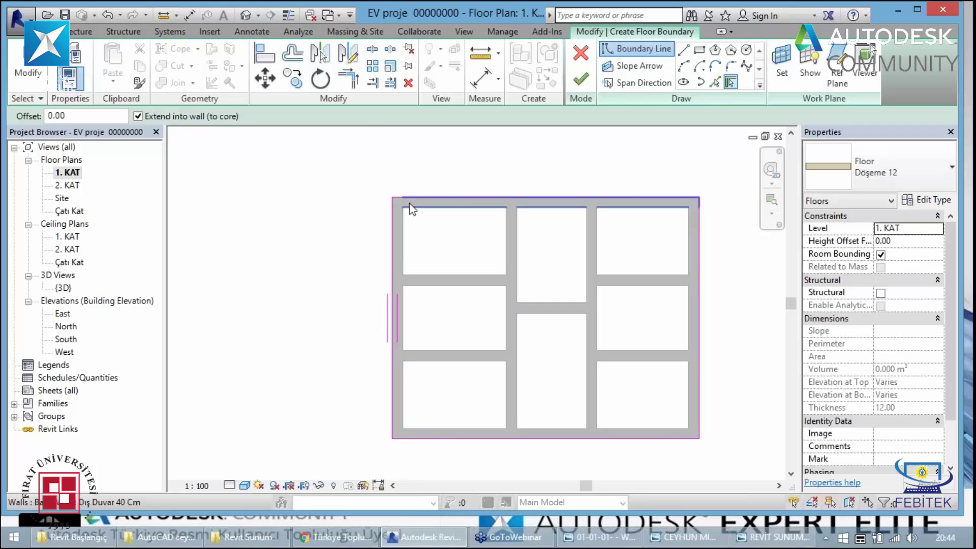
pyautogui.click(582, 81)
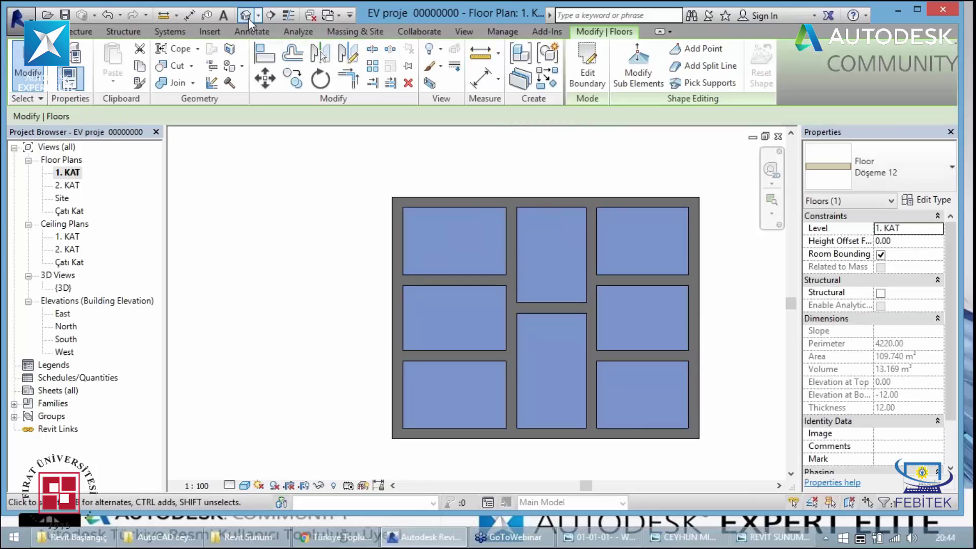
pyautogui.click(247, 16)
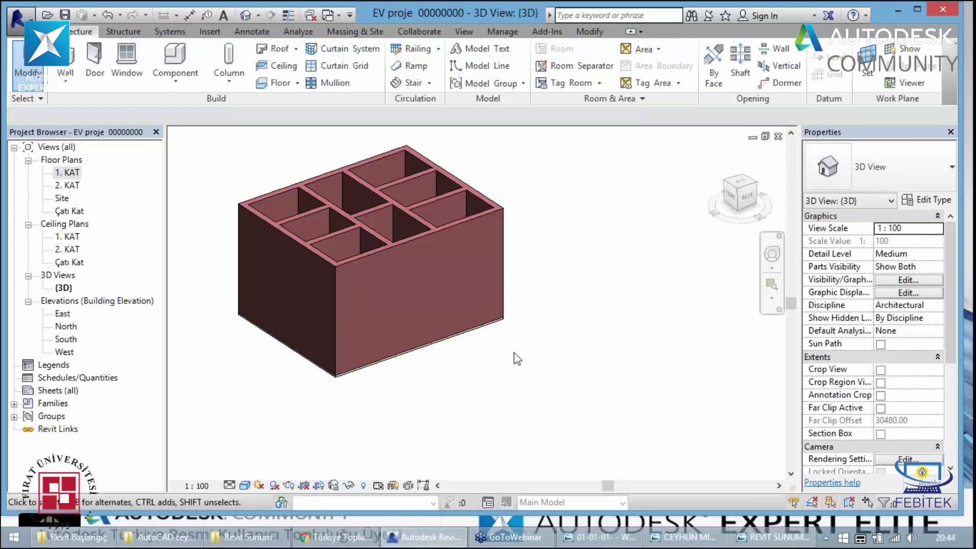
# Orbit the 3D model and select the ground-floor slab
pyautogui.hotkey('shift', 'w')
pyautogui.moveTo(439, 316)
pyautogui.mouseDown()
pyautogui.moveTo(454, 349)
pyautogui.moveTo(435, 254)
pyautogui.moveTo(411, 284)
pyautogui.moveTo(533, 325)
pyautogui.moveTo(674, 304)
pyautogui.moveTo(533, 337)
pyautogui.mouseUp()
pyautogui.hotkey('shift', 'w')
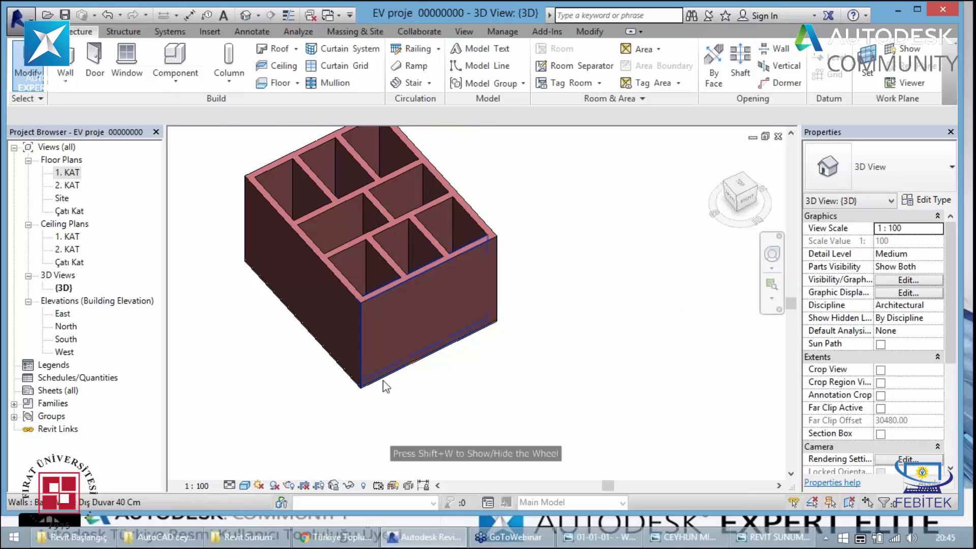
pyautogui.click(386, 387)
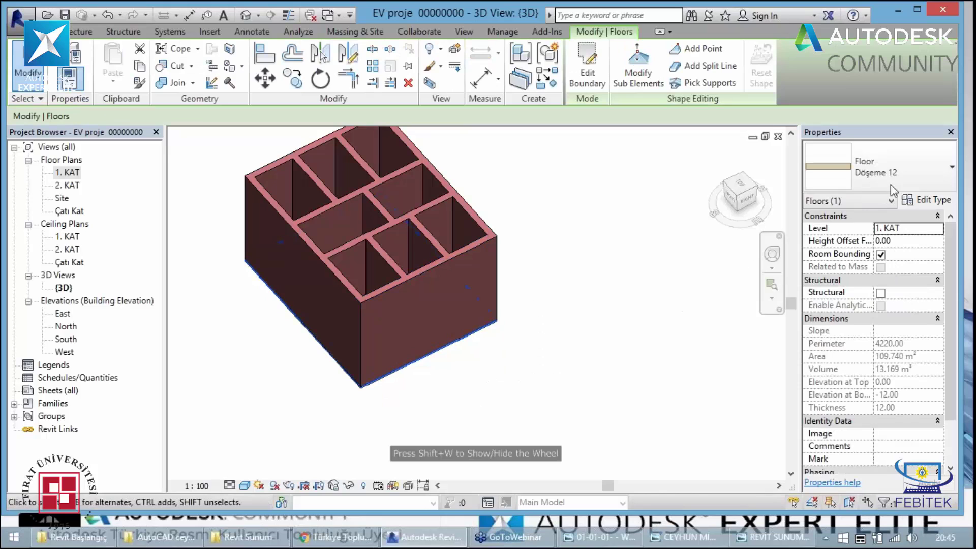
# Copy the slab and paste it aligned to the 2. KAT and Çatı Kat levels
pyautogui.click(139, 66)
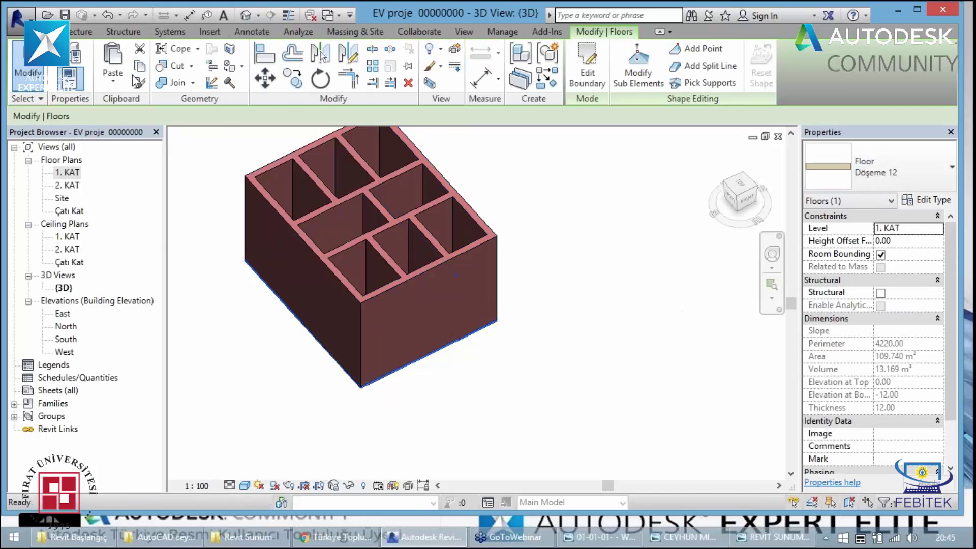
pyautogui.click(112, 82)
pyautogui.click(146, 127)
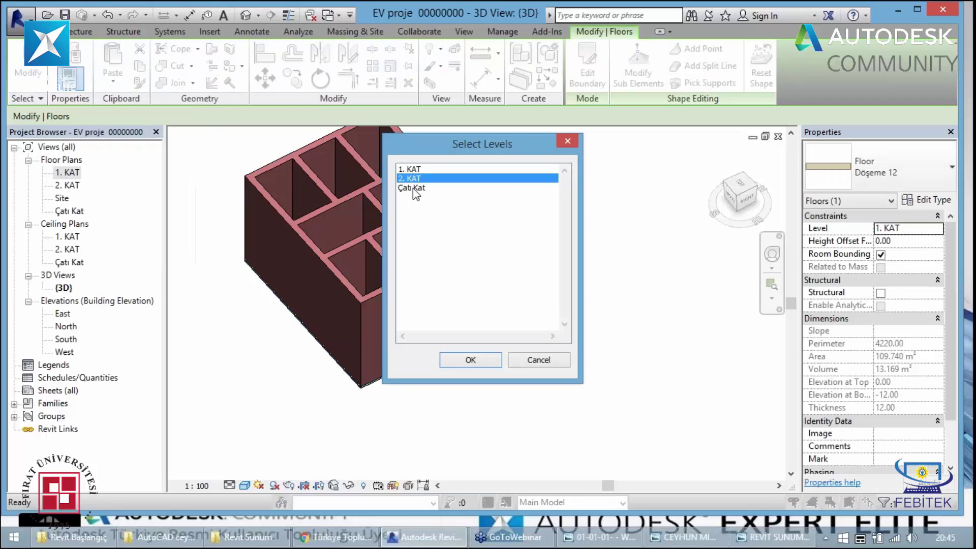
pyautogui.keyDown('shift'); pyautogui.click(413, 188); pyautogui.keyUp('shift')
pyautogui.click(470, 360)
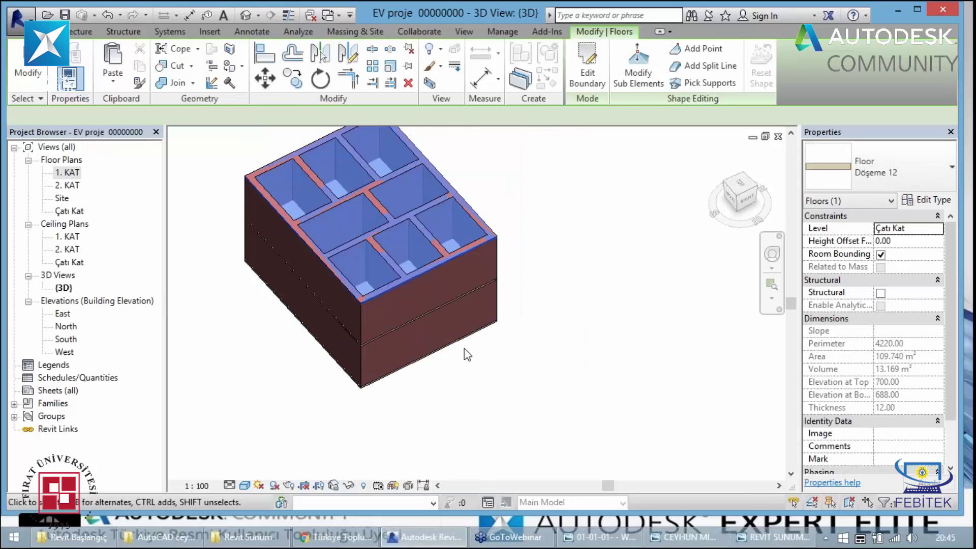
# Clear the selection and pick the 1. KAT floor plan in the Project Browser
pyautogui.press('Escape')
pyautogui.scroll(1, 338, 299)
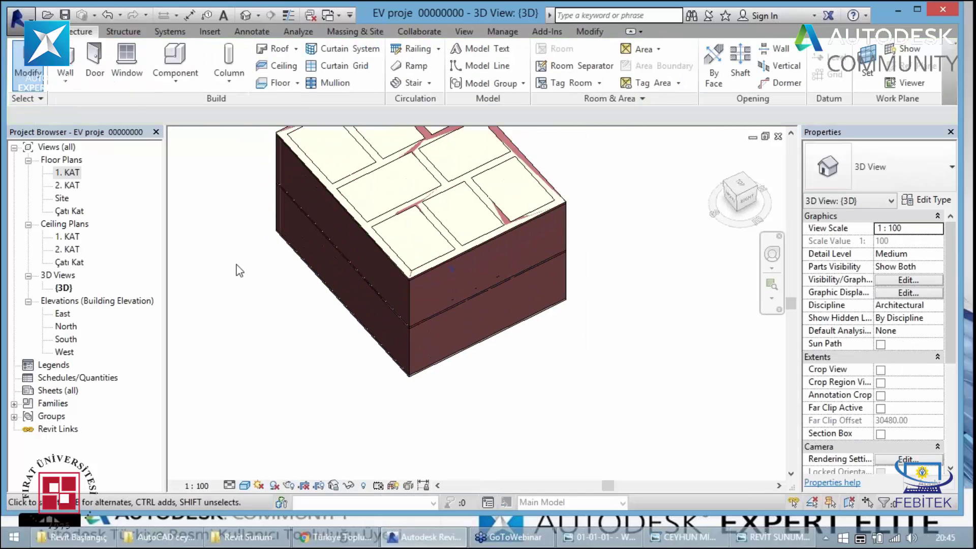
pyautogui.scroll(-2, 237, 270)
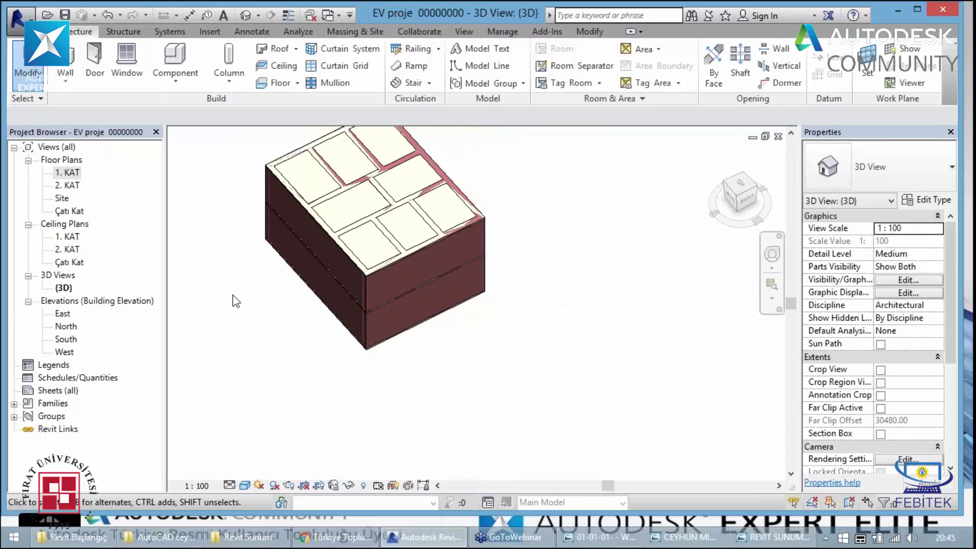
pyautogui.click(67, 174)
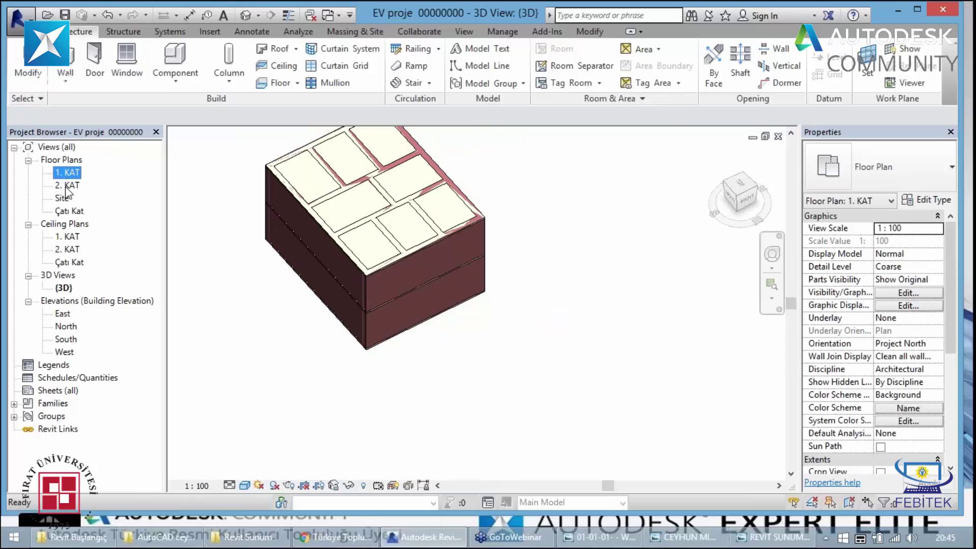
# Open the 2. KAT floor plan and set its visual style to Consistent Colors
pyautogui.doubleClick(68, 185)
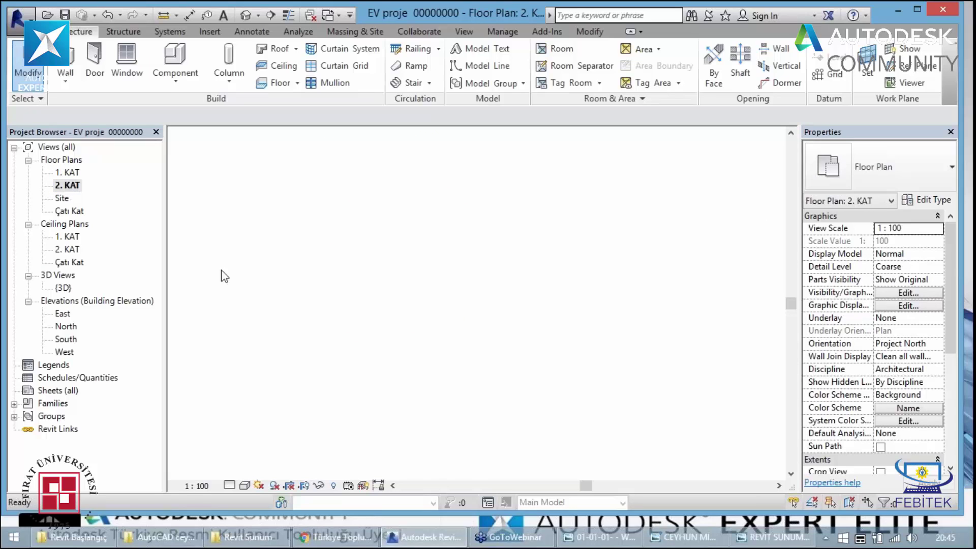
pyautogui.click(244, 485)
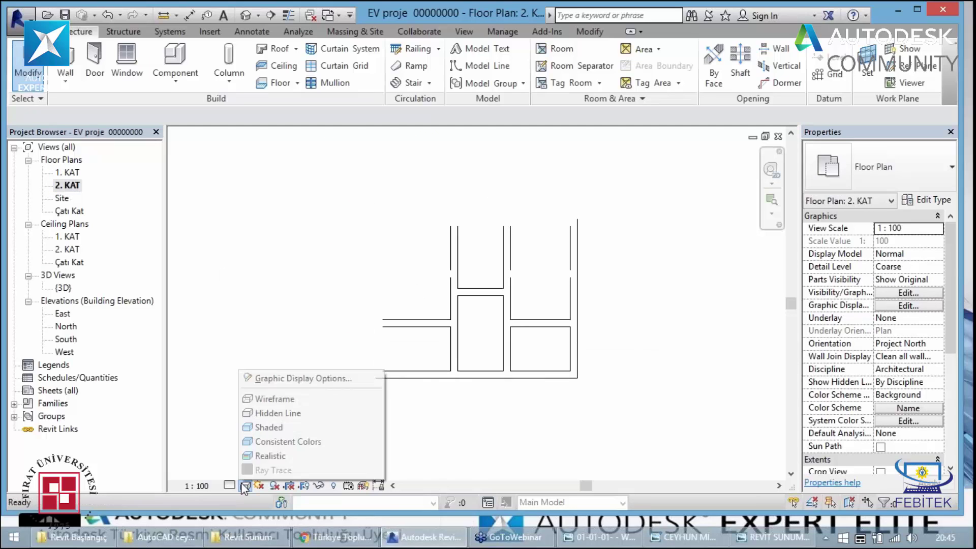
pyautogui.click(263, 445)
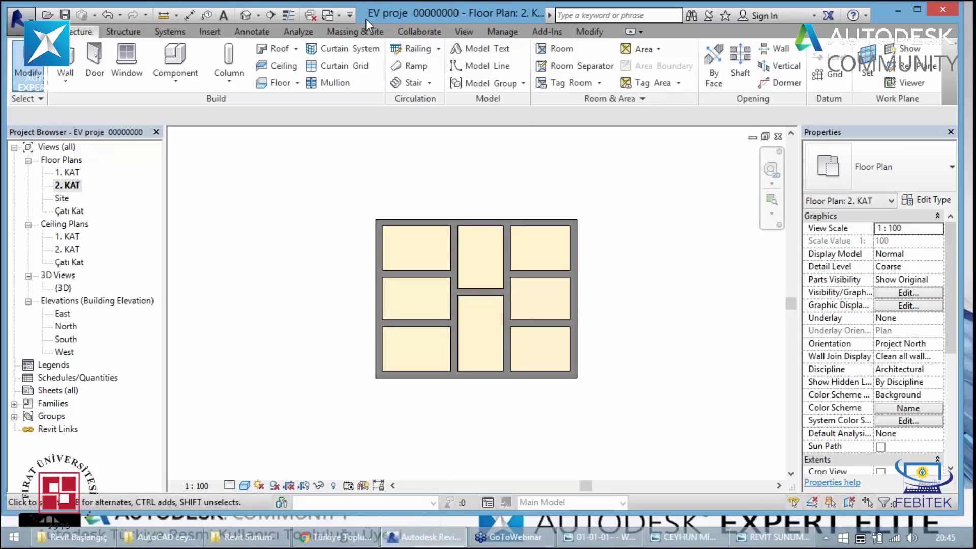
# In the default 3D view, orbit the model and select the Çatı Kat Döşeme 12 slab
pyautogui.click(244, 18)
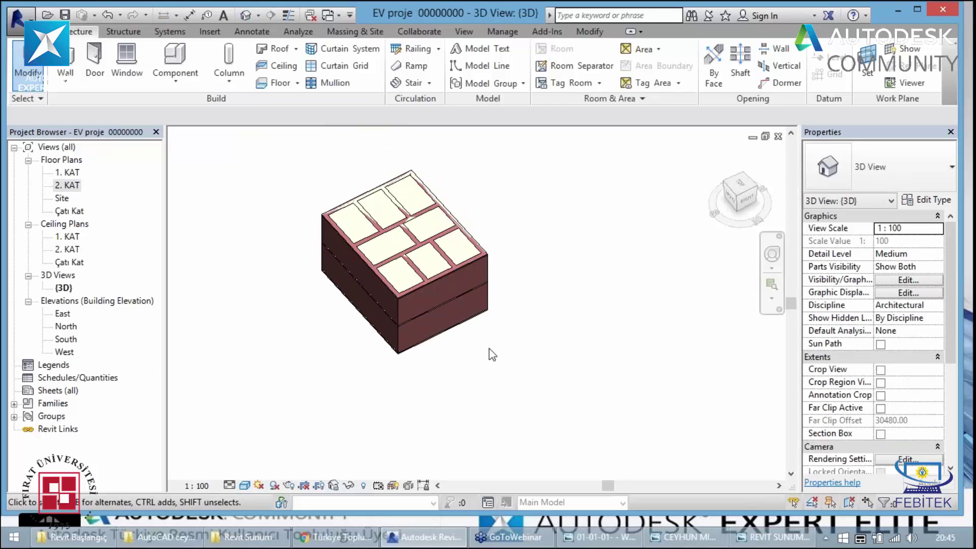
pyautogui.scroll(1, 386, 278)
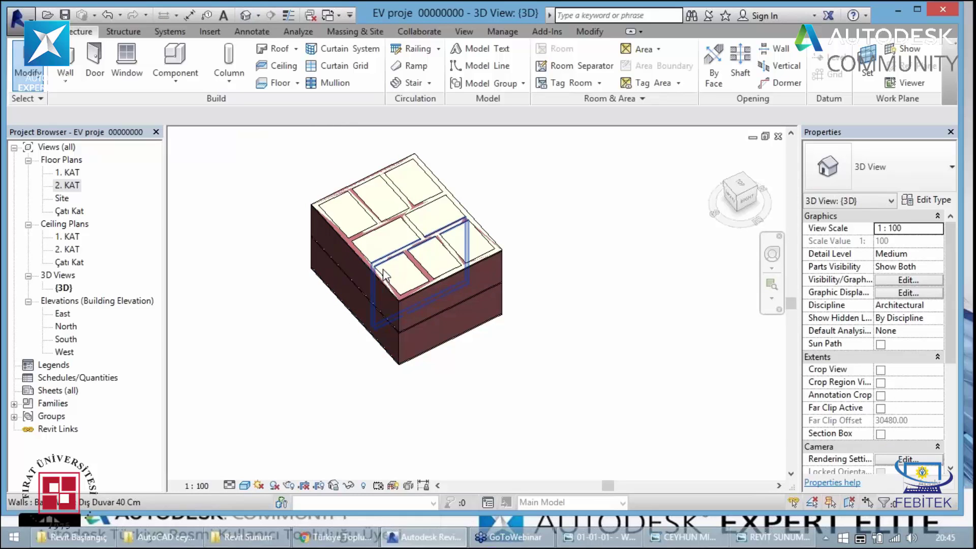
pyautogui.scroll(2, 325, 264)
pyautogui.scroll(2, 325, 264)
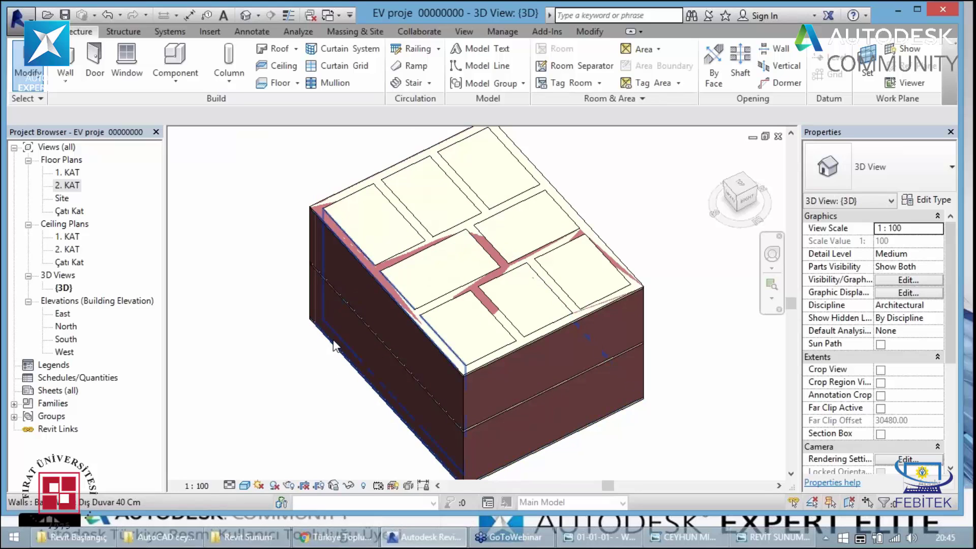
pyautogui.hotkey('shift', 'w')
pyautogui.moveTo(270, 362); pyautogui.dragTo(299, 331)
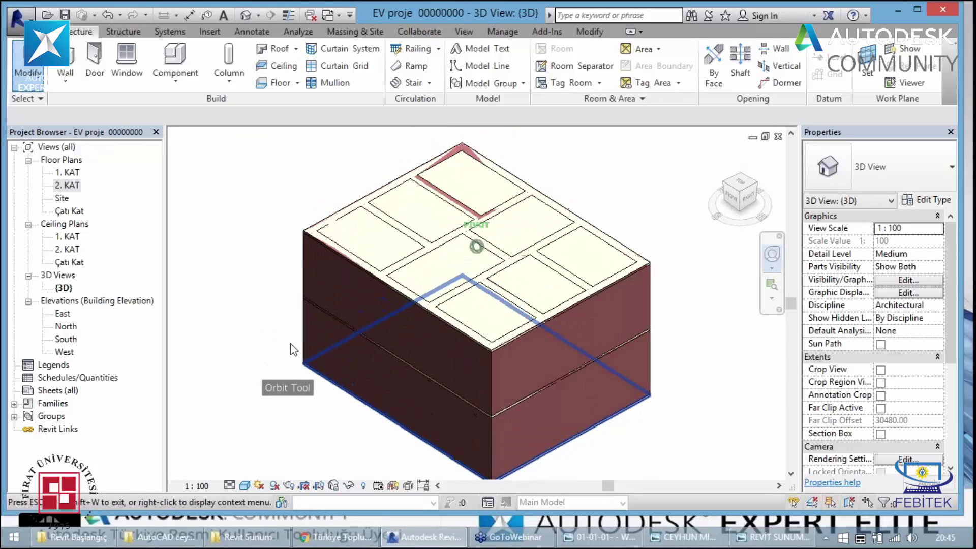
pyautogui.hotkey('shift', 'w')
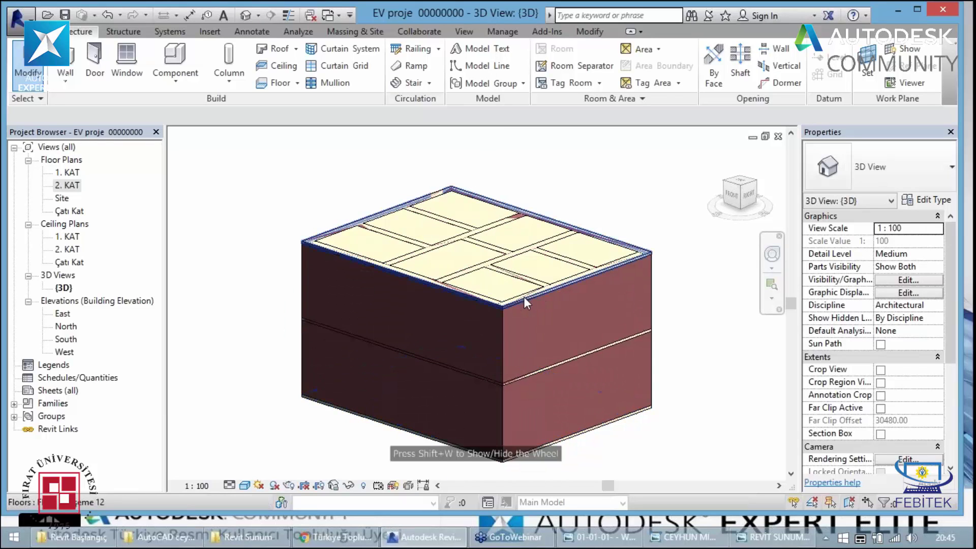
pyautogui.click(524, 296)
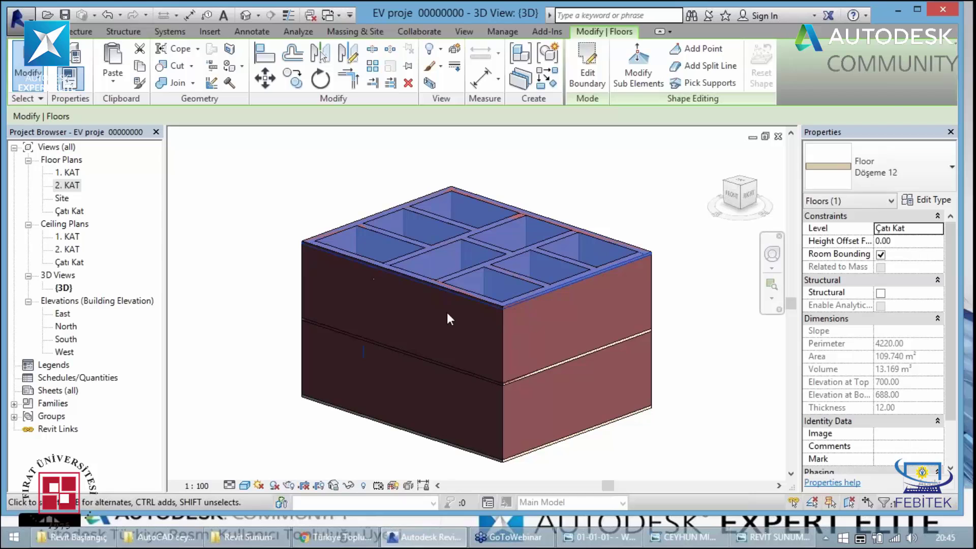
pyautogui.press('Escape')
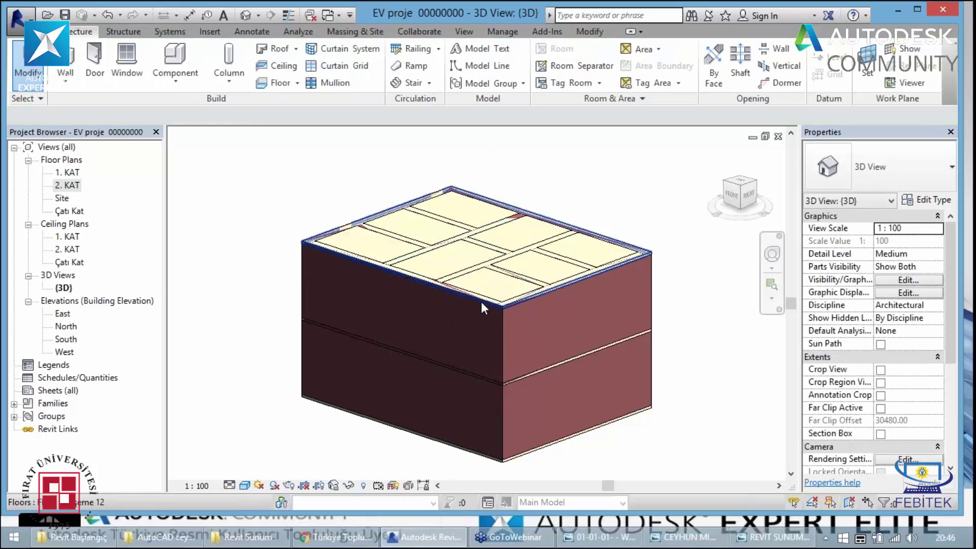
pyautogui.click(510, 300)
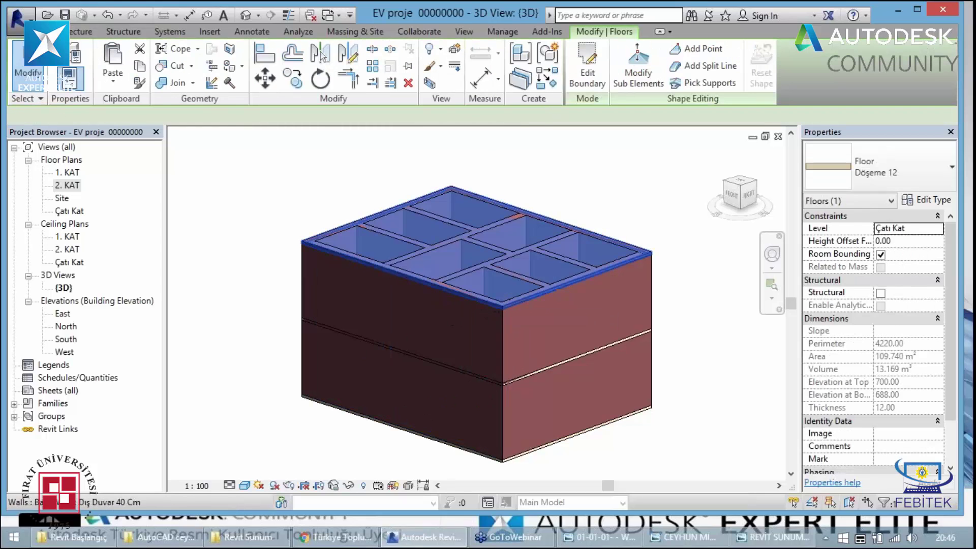
# Try Join Geometry with Multiple Join ticked on an exterior wall, then cancel
pyautogui.click(194, 83)
pyautogui.click(206, 103)
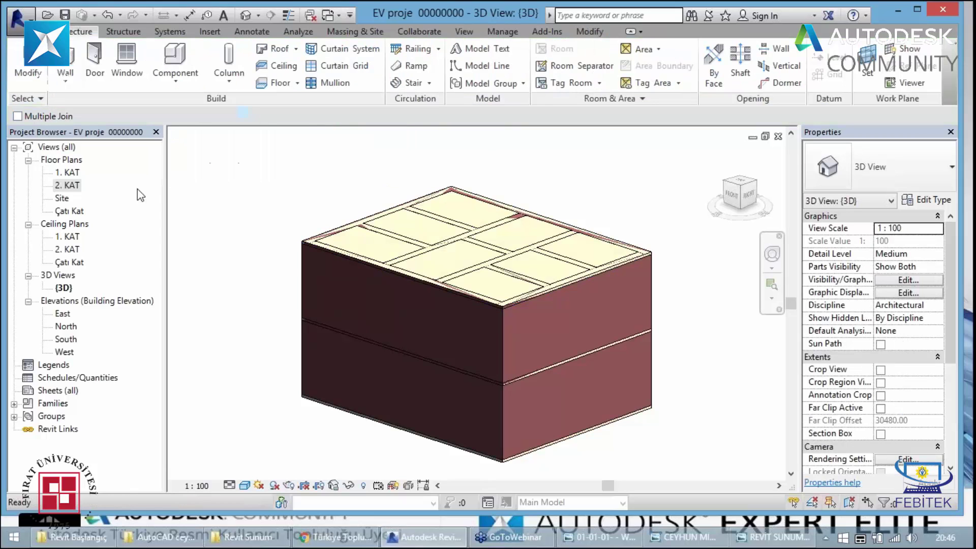
pyautogui.click(18, 116)
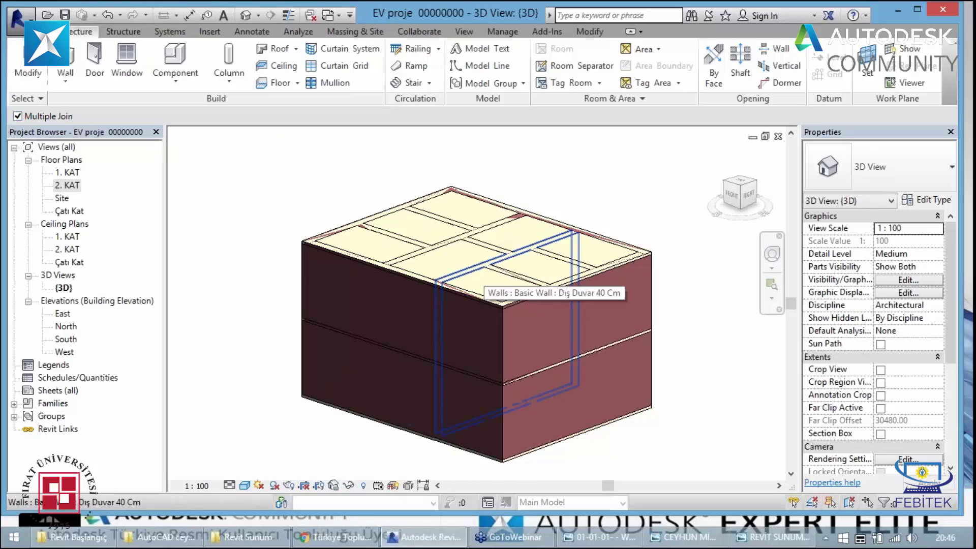
pyautogui.click(484, 267)
pyautogui.press('Escape')
pyautogui.press('Escape')
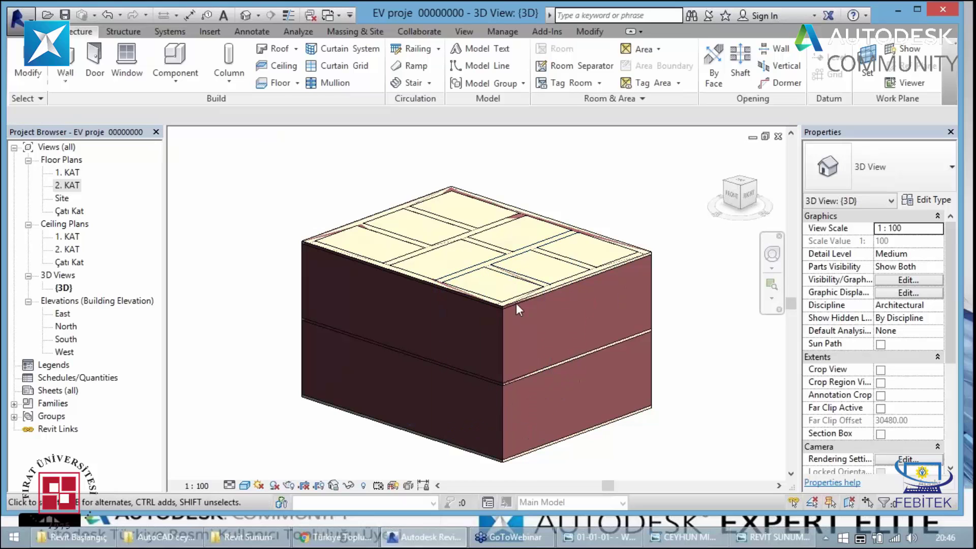
# Join the roof slab's geometry to the Dış Duvar walls, dismissing the not-intersecting warning
pyautogui.click(506, 303)
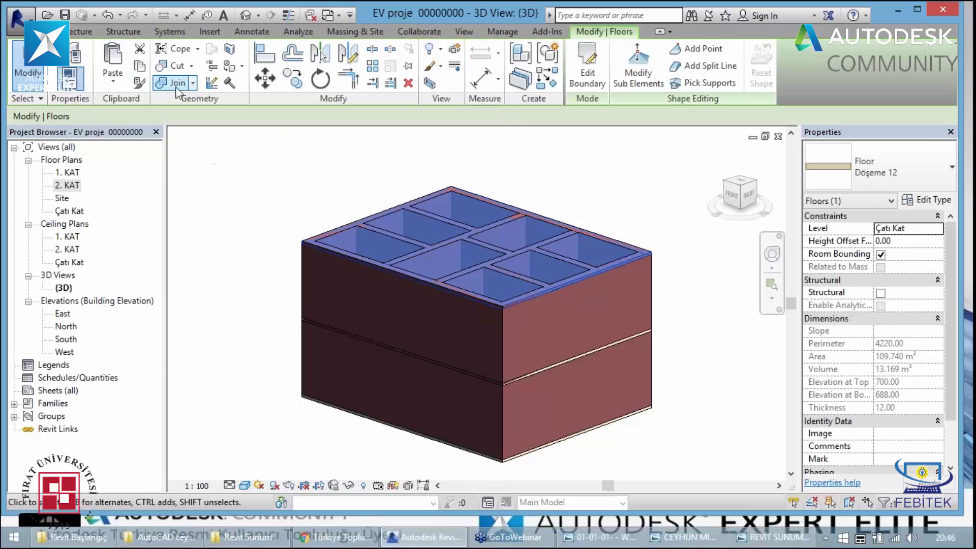
pyautogui.click(192, 83)
pyautogui.click(206, 102)
pyautogui.click(423, 249)
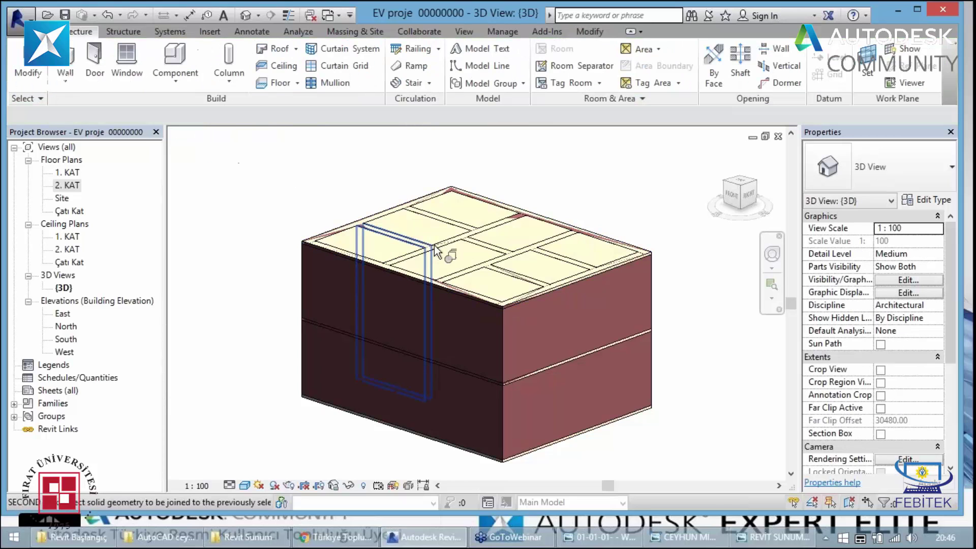
pyautogui.click(463, 234)
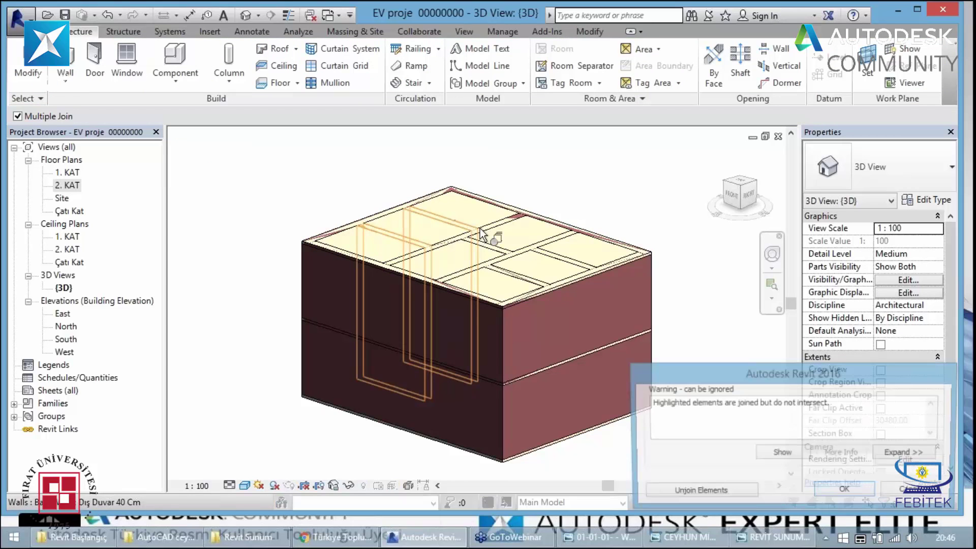
pyautogui.press('Escape')
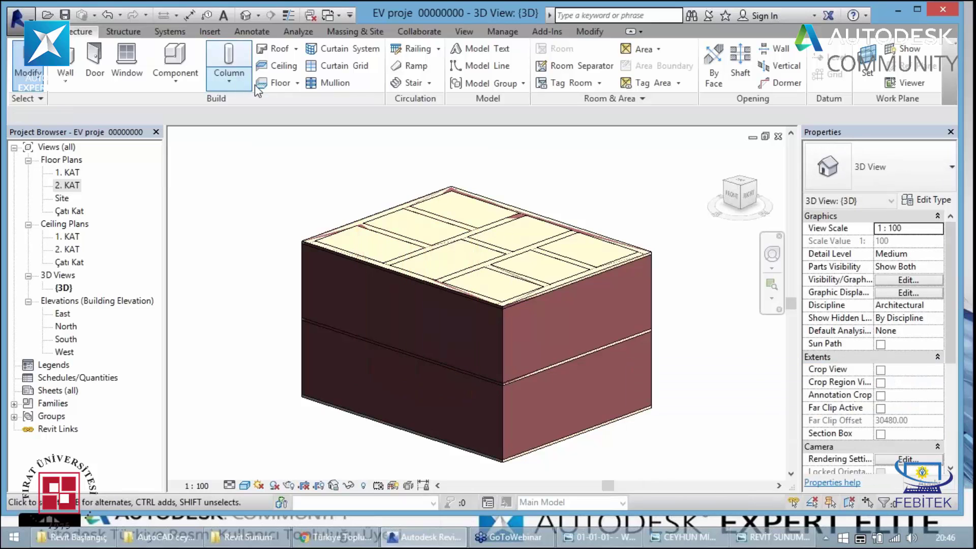
pyautogui.click(371, 261)
pyautogui.press('Escape')
# Orbit the 3D model, then open the 1. KAT floor plan showing the eight rooms
pyautogui.scroll(-2, 453, 316)
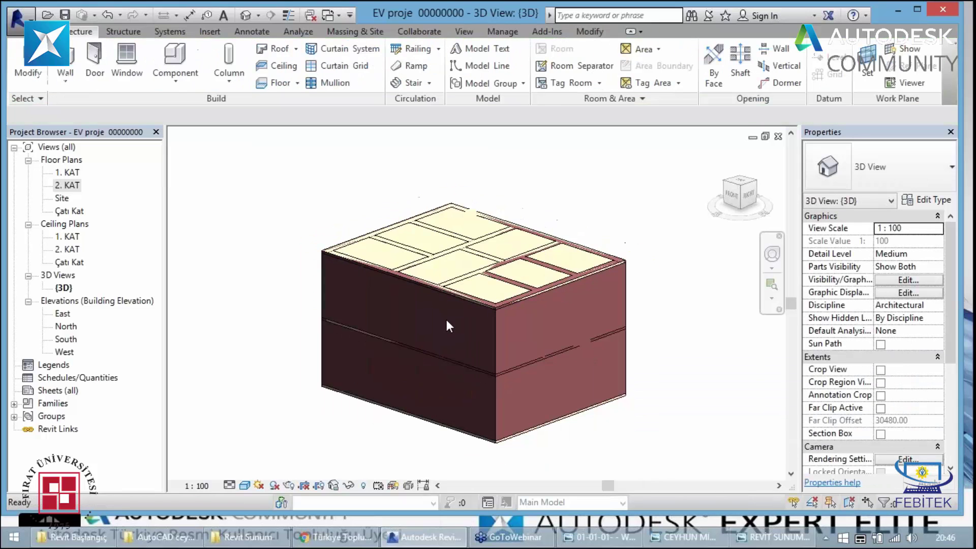
pyautogui.scroll(-1, 445, 317)
pyautogui.scroll(-1, 436, 374)
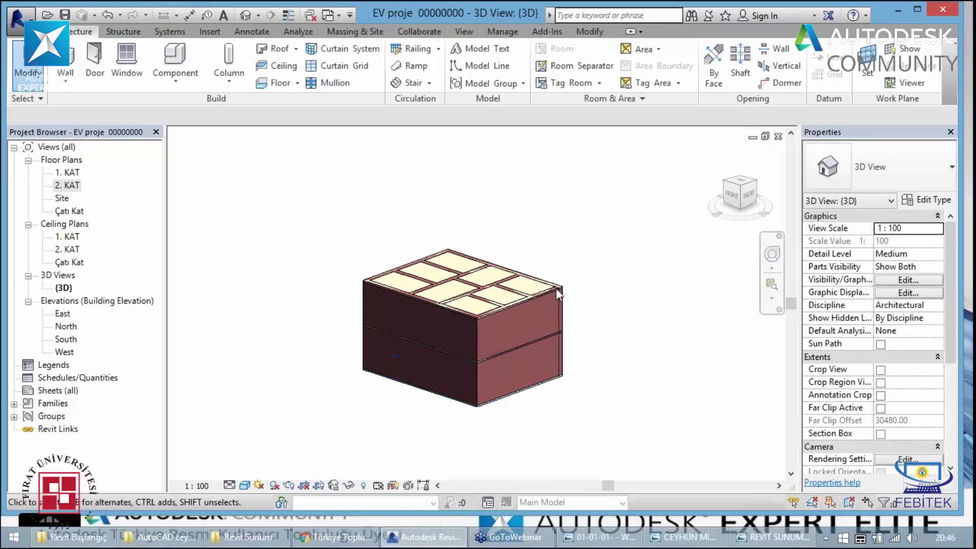
pyautogui.moveTo(514, 310)
pyautogui.keyDown('shift'); pyautogui.mouseDown(button='middle')
pyautogui.moveTo(441, 316)
pyautogui.moveTo(440, 348)
pyautogui.moveTo(417, 355)
pyautogui.moveTo(469, 316)
pyautogui.moveTo(401, 353)
pyautogui.mouseUp(button='middle'); pyautogui.keyUp('shift')
pyautogui.hotkey('shift', 'w')
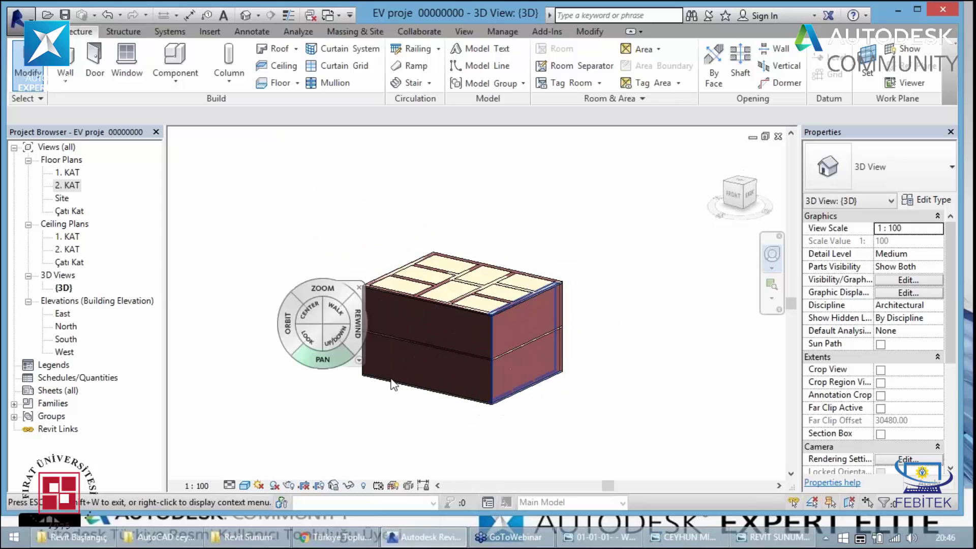
pyautogui.hotkey('shift', 'w')
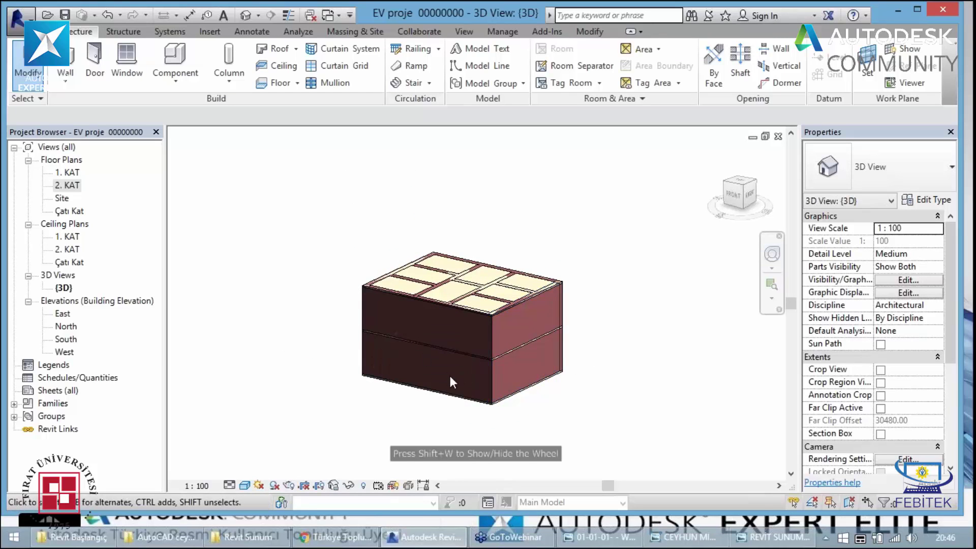
pyautogui.click(65, 174)
pyautogui.doubleClick(64, 174)
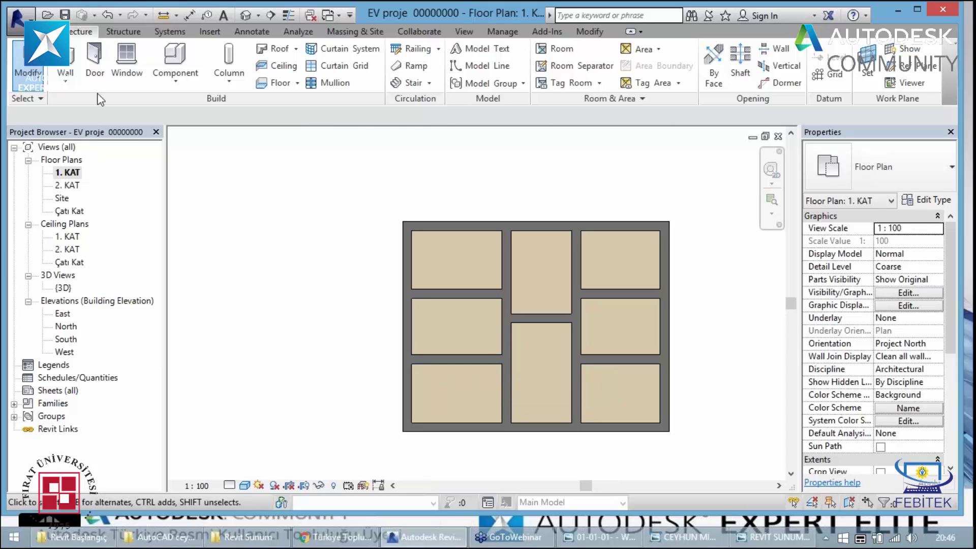
# Start the Door tool with type M_Double-Glass 2 160x220, then open Load Family
pyautogui.click(93, 57)
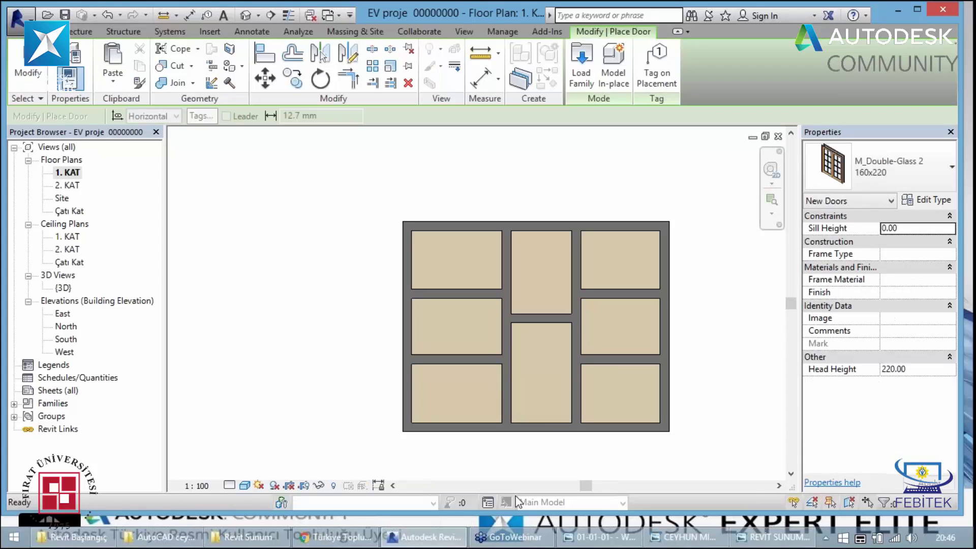
pyautogui.click(901, 152)
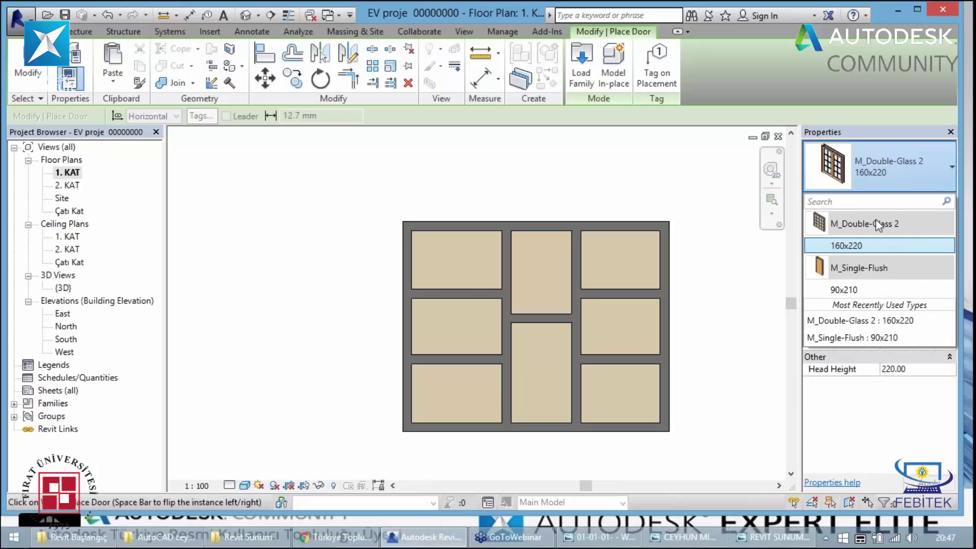
pyautogui.click(889, 175)
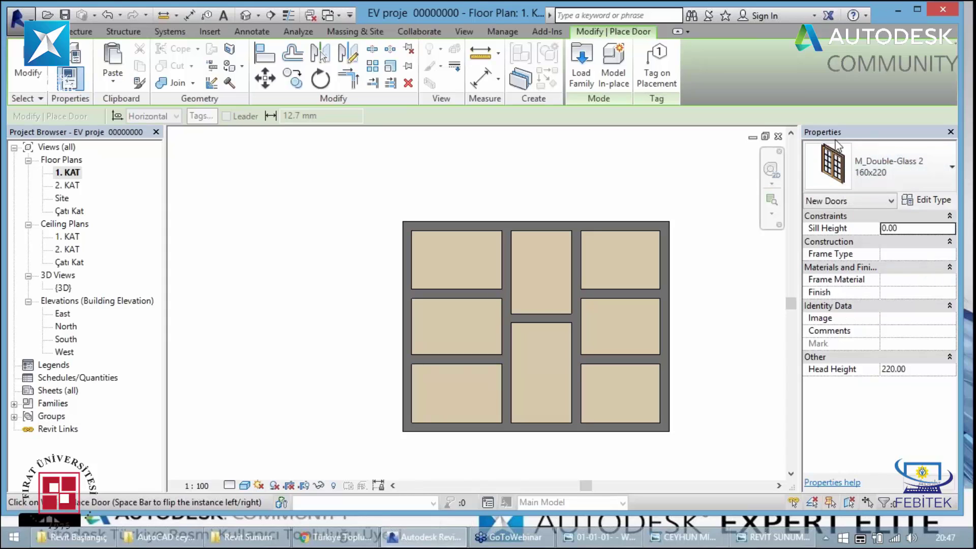
pyautogui.click(576, 67)
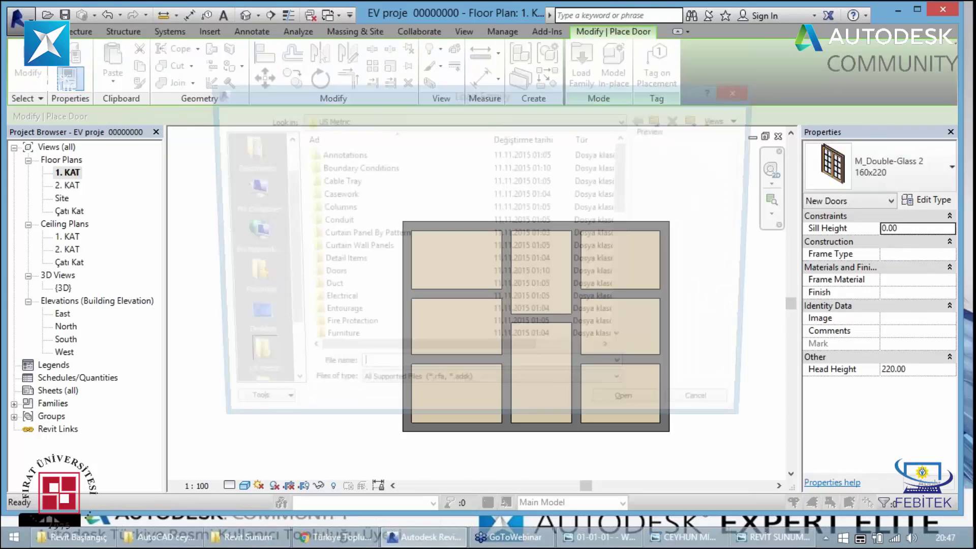
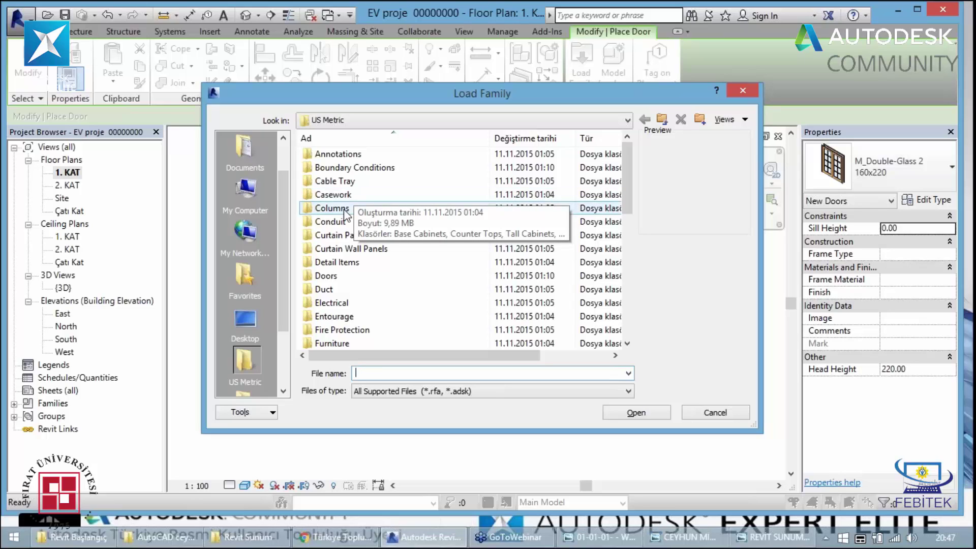
# Open the metric Doors folder and preview the storefront, flush, sliding, rolling and double-glass door families
pyautogui.click(330, 222)
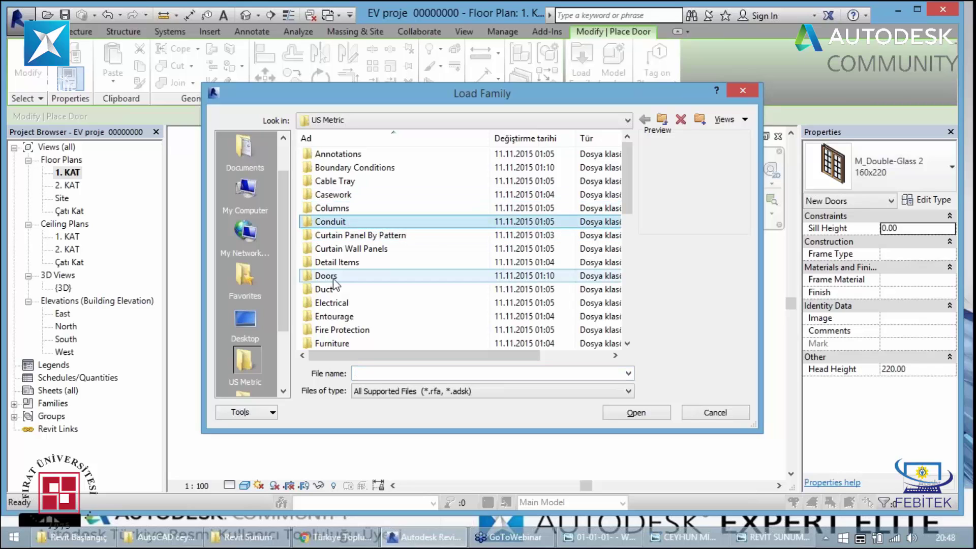
pyautogui.doubleClick(326, 275)
pyautogui.click(366, 208)
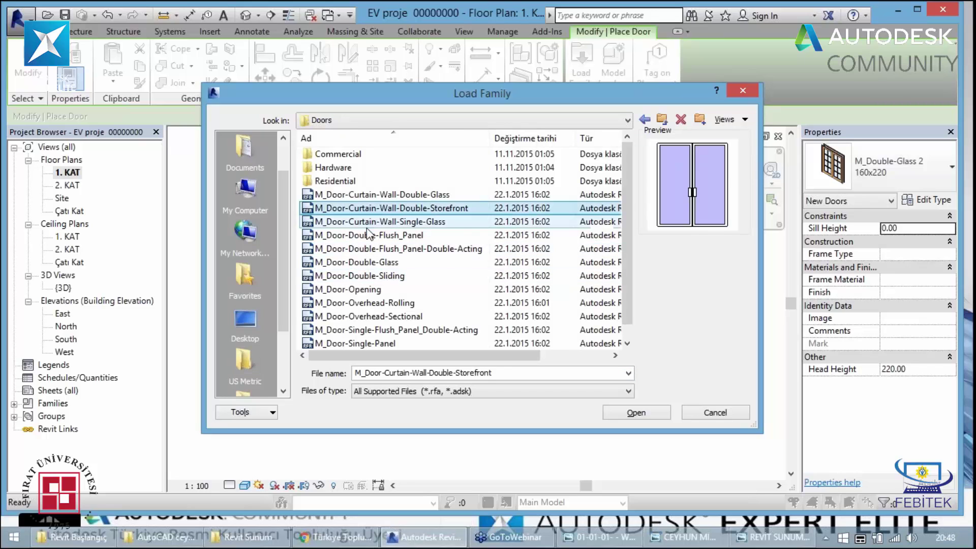
pyautogui.click(362, 248)
pyautogui.click(356, 275)
pyautogui.click(346, 302)
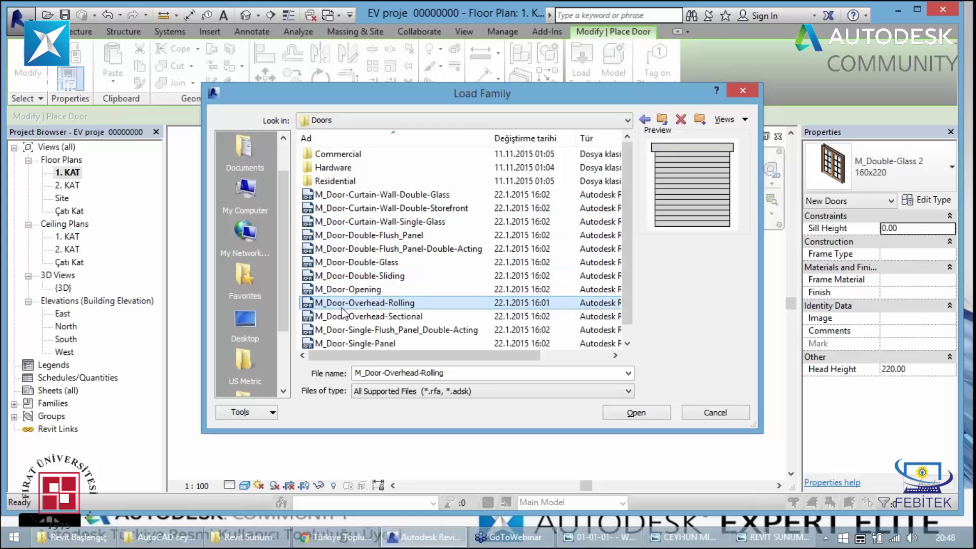
pyautogui.click(356, 235)
pyautogui.click(353, 262)
# Preview the door opening, single-flush, single-panel and curtain-wall glass door families
pyautogui.scroll(-1, 351, 275)
pyautogui.click(363, 277)
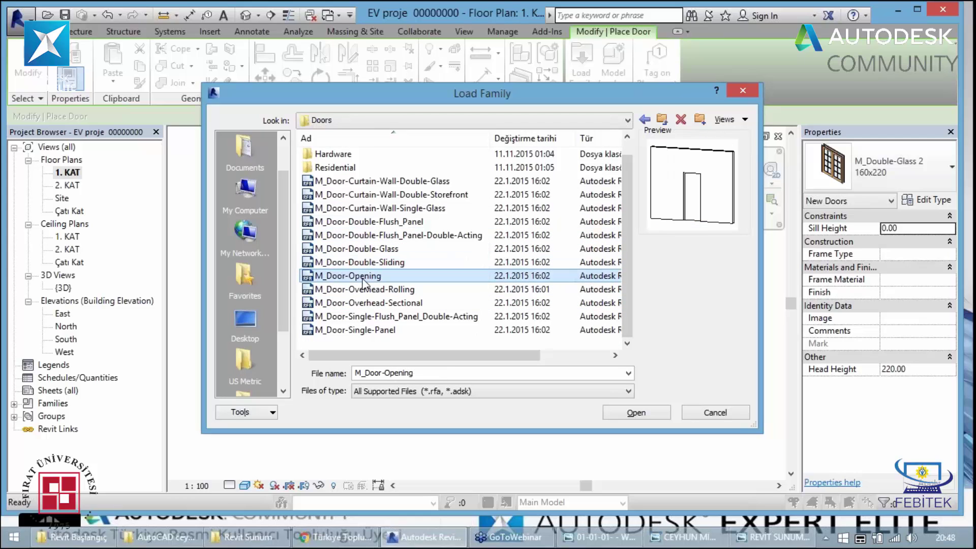
pyautogui.click(360, 290)
pyautogui.click(359, 305)
pyautogui.click(357, 316)
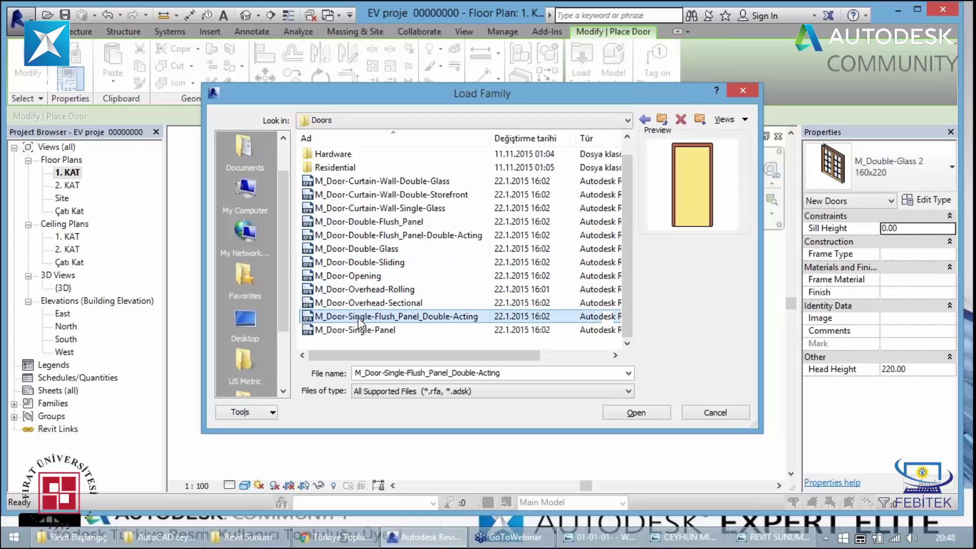
pyautogui.scroll(1, 364, 206)
pyautogui.click(364, 206)
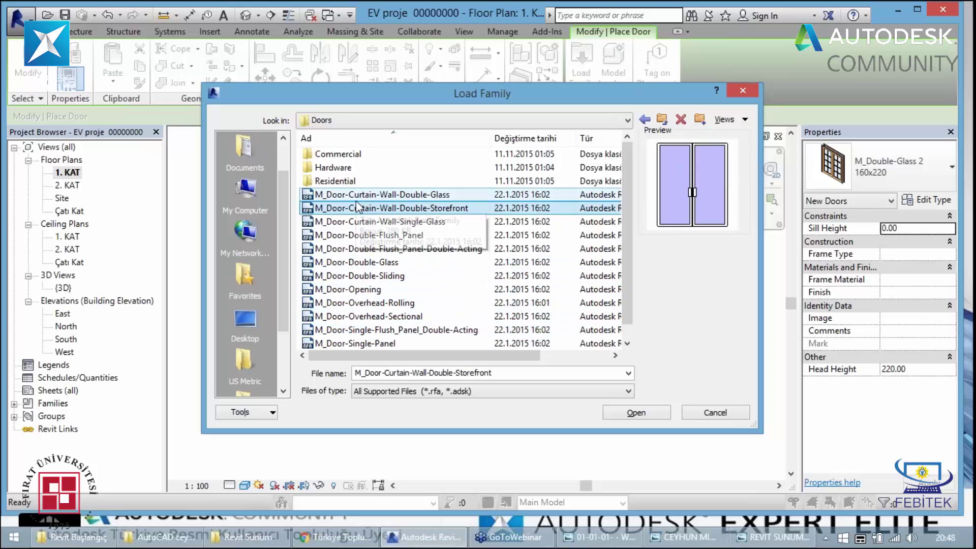
pyautogui.click(367, 195)
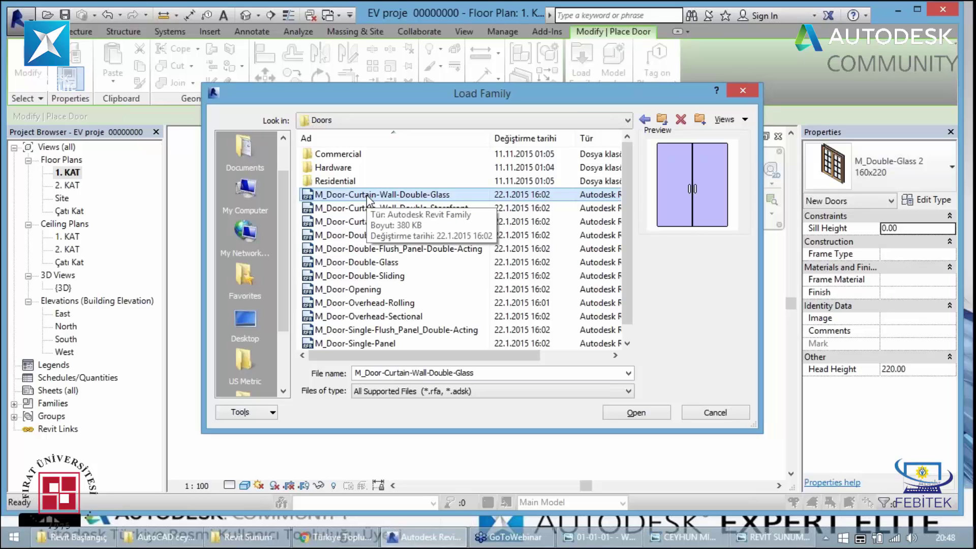
pyautogui.click(364, 208)
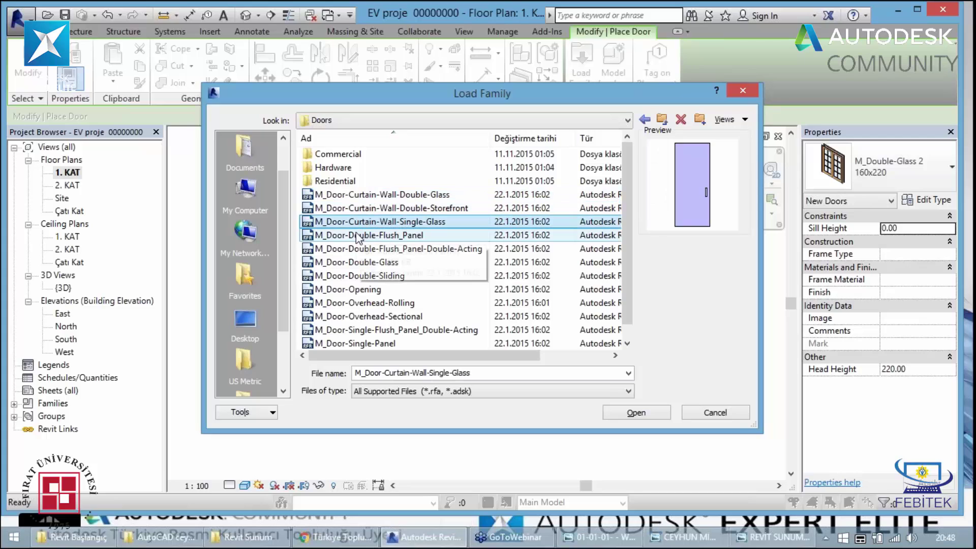
# Cancel without loading any door family and review the available door types
pyautogui.click(732, 414)
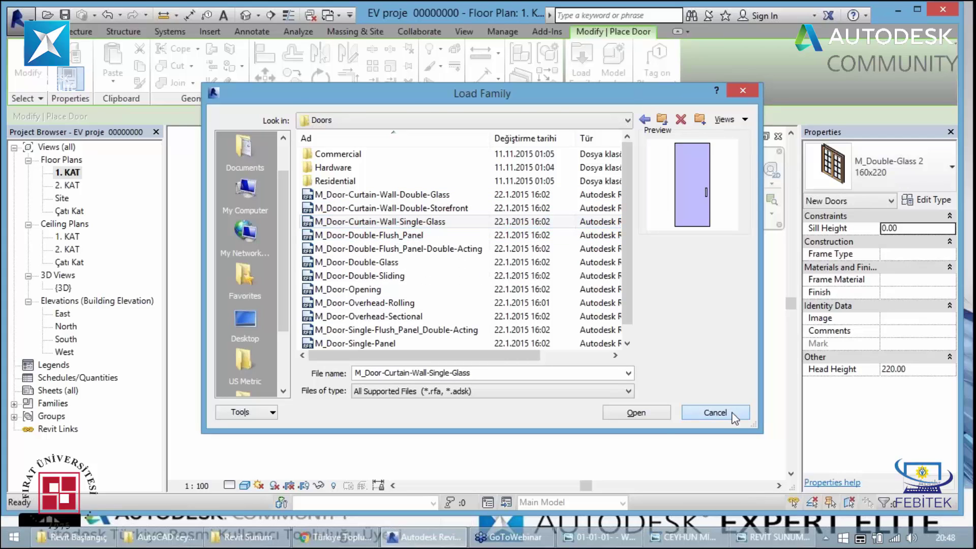
pyautogui.click(735, 415)
pyautogui.click(880, 161)
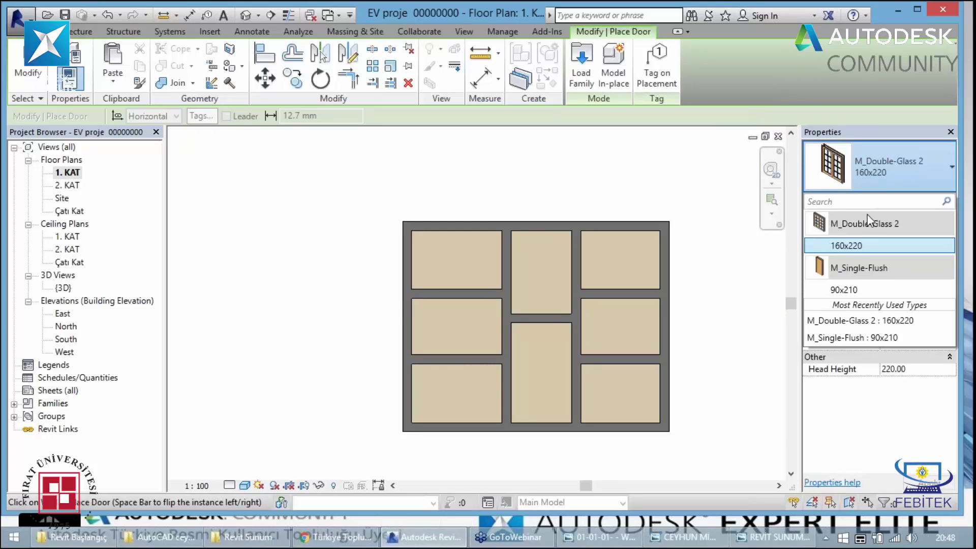
pyautogui.click(886, 178)
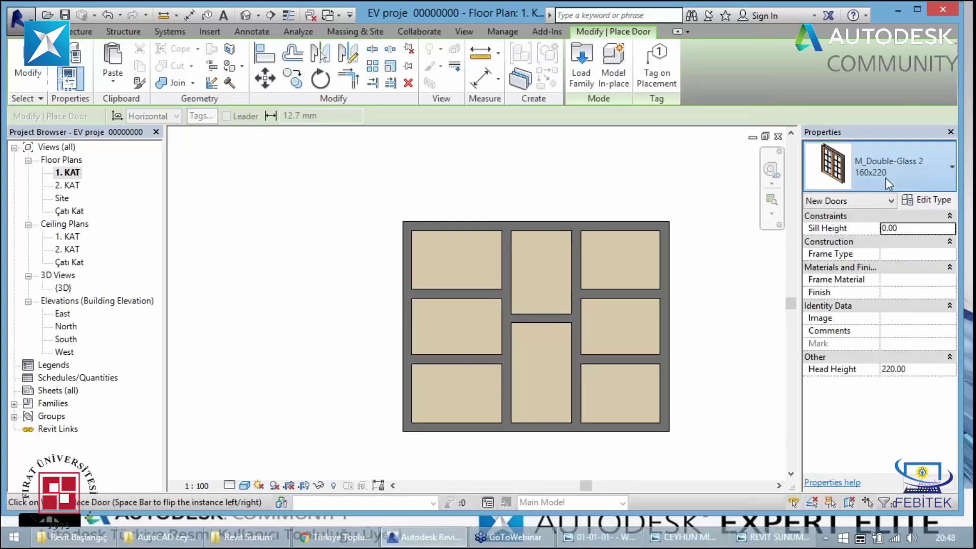
pyautogui.click(933, 201)
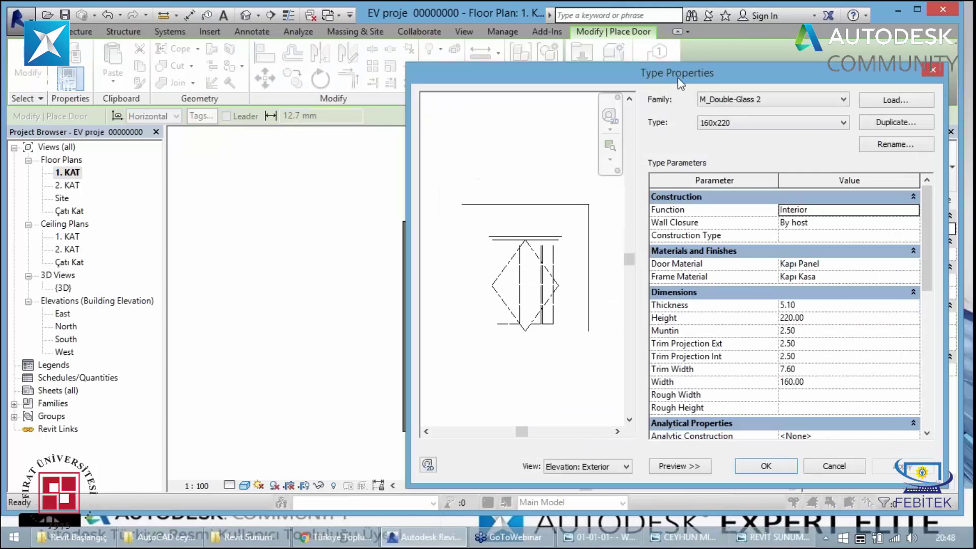
pyautogui.moveTo(678, 79)
pyautogui.mouseDown()
pyautogui.moveTo(605, 90)
pyautogui.moveTo(563, 84)
pyautogui.mouseUp()
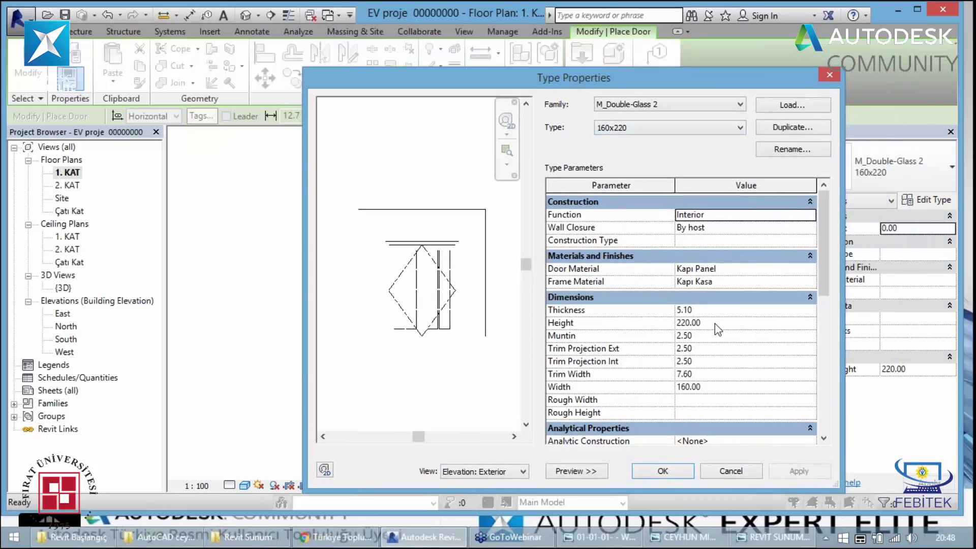
pyautogui.click(693, 323)
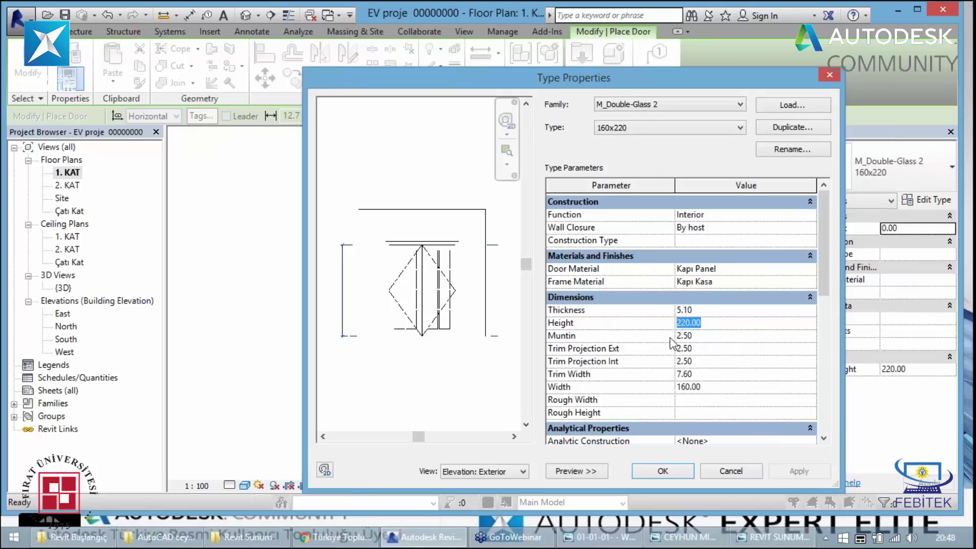
pyautogui.click(698, 338)
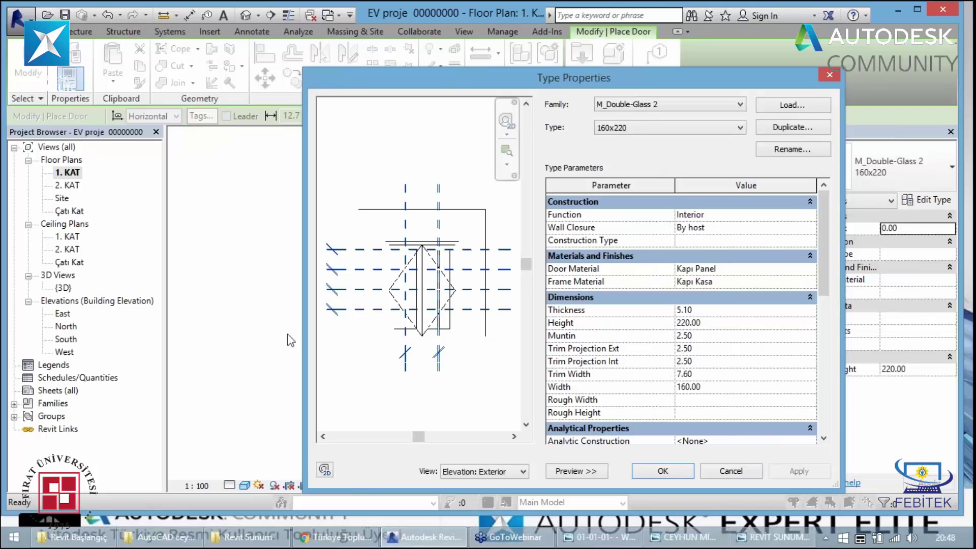
pyautogui.click(700, 350)
pyautogui.click(705, 387)
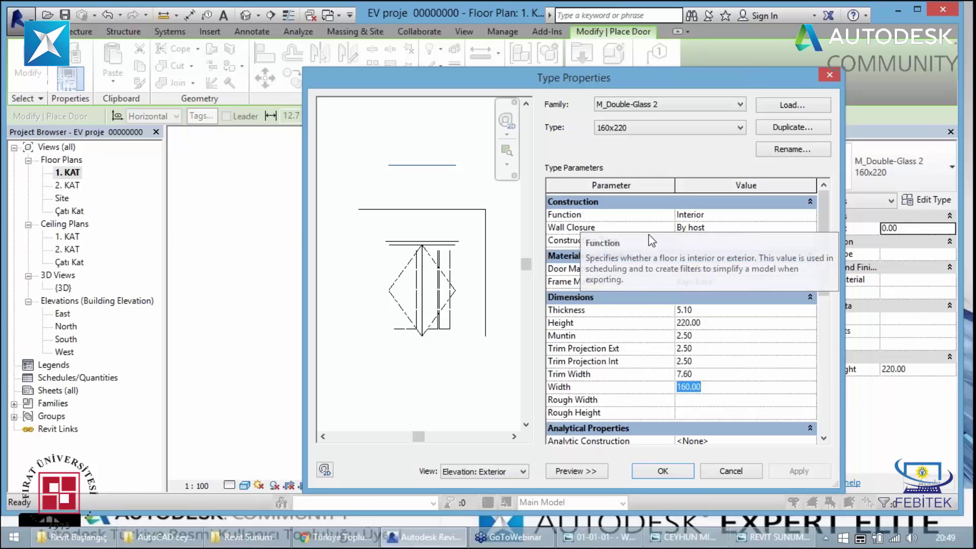
pyautogui.click(799, 216)
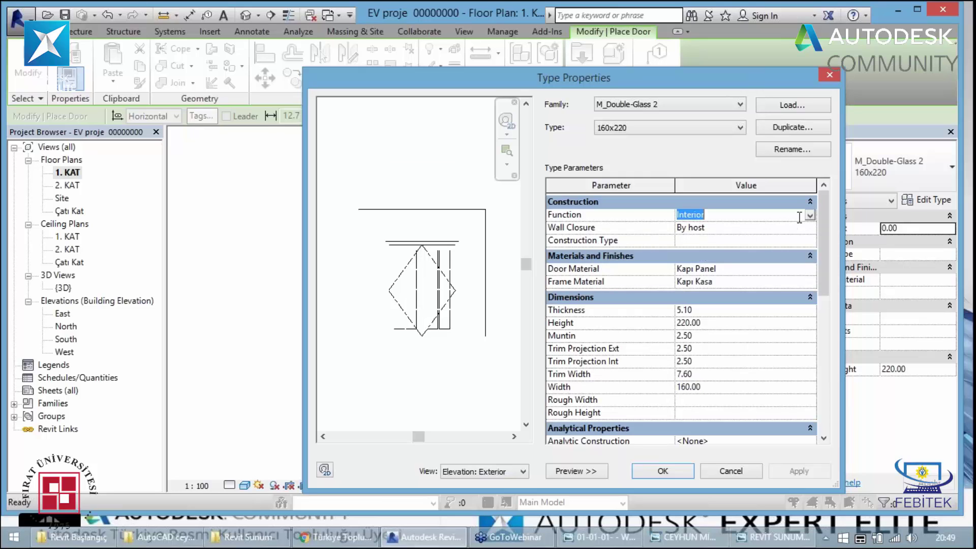
pyautogui.click(811, 219)
pyautogui.click(733, 229)
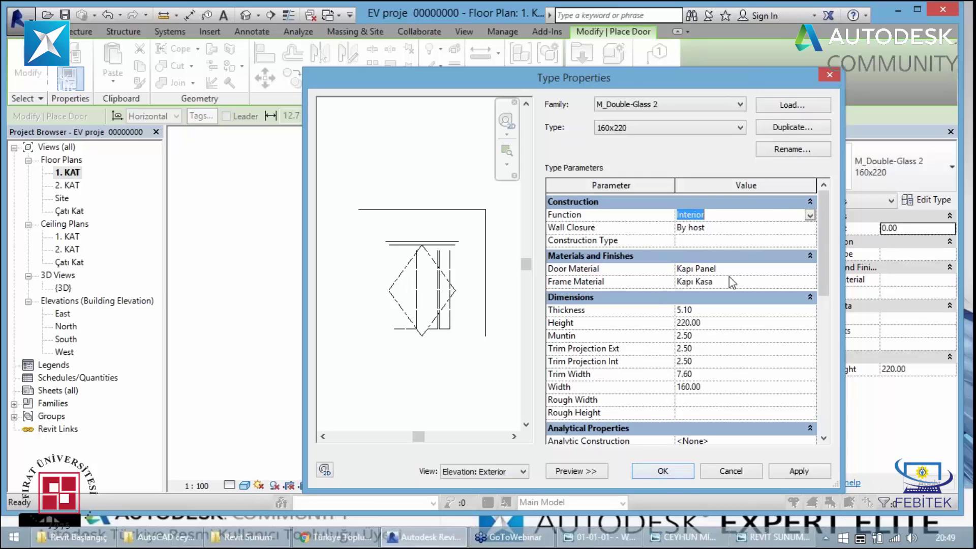
pyautogui.click(832, 75)
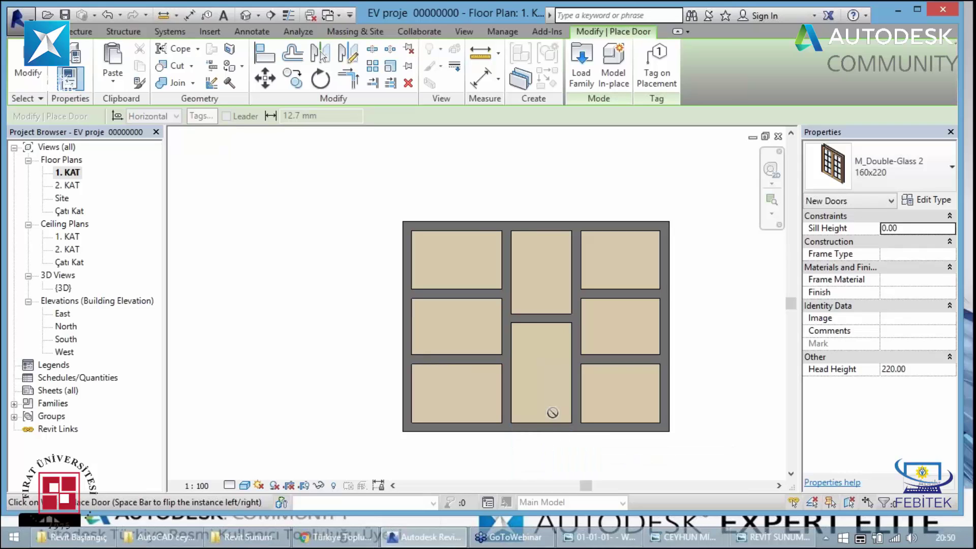
# Place the 160x220 double-glass door in the middle room's bottom wall and check its offsets
pyautogui.click(542, 435)
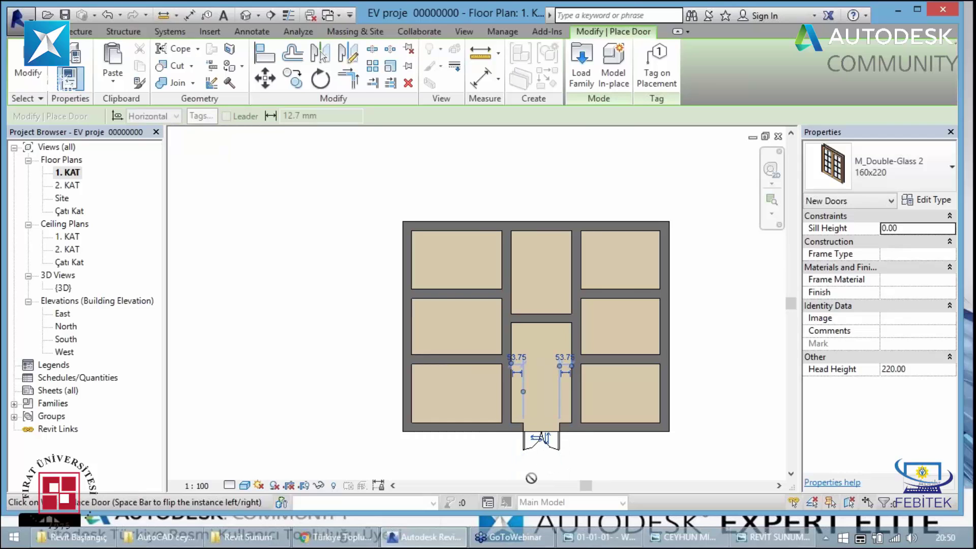
pyautogui.scroll(1, 501, 471)
pyautogui.scroll(1, 498, 467)
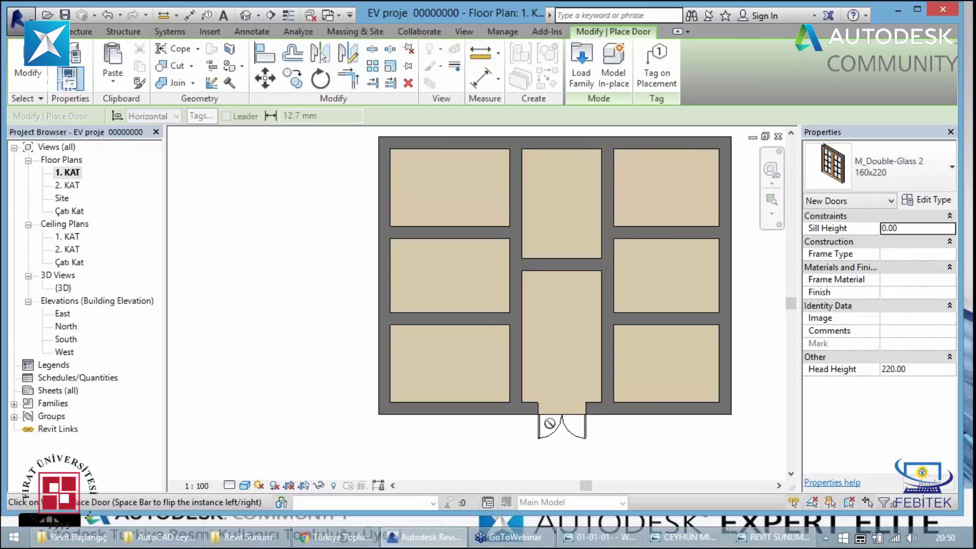
pyautogui.press('Escape')
pyautogui.press('Escape')
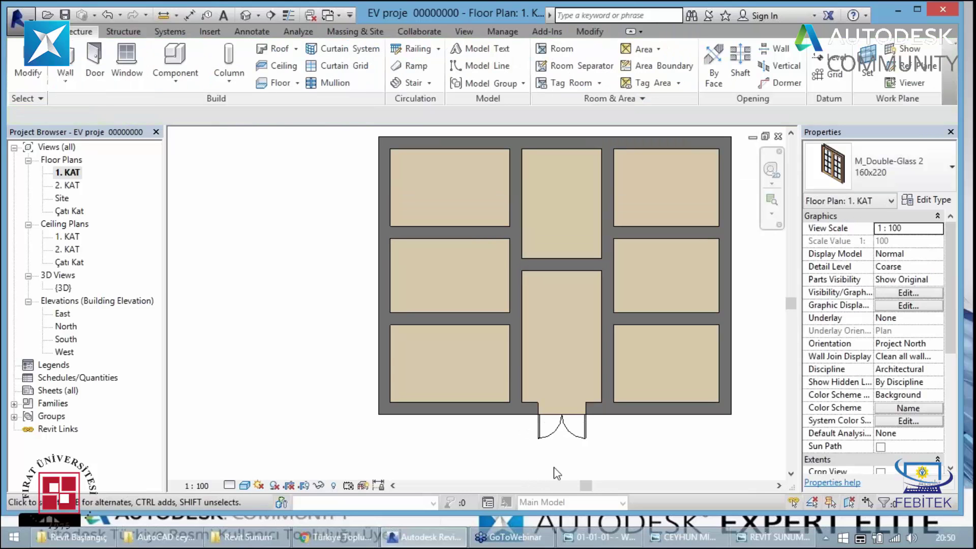
pyautogui.click(566, 431)
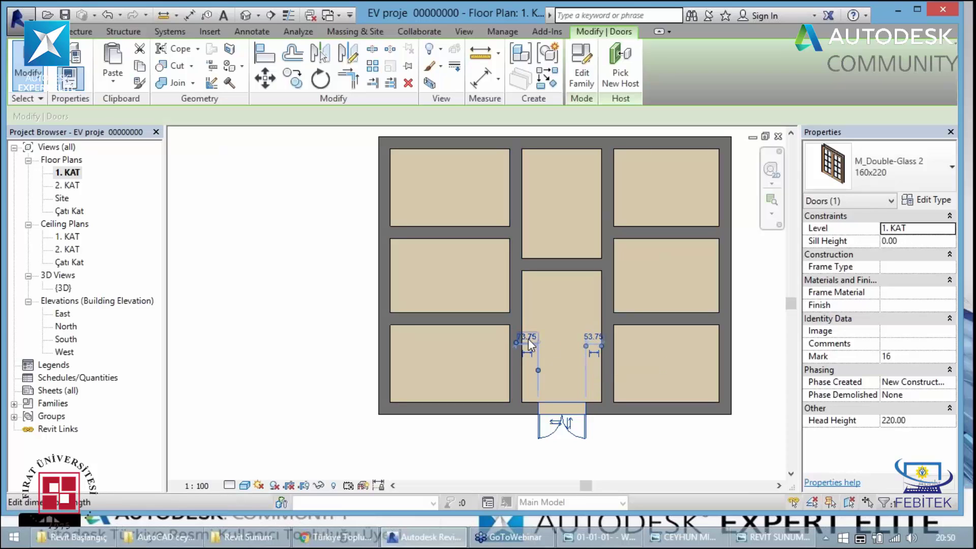
pyautogui.press('Escape')
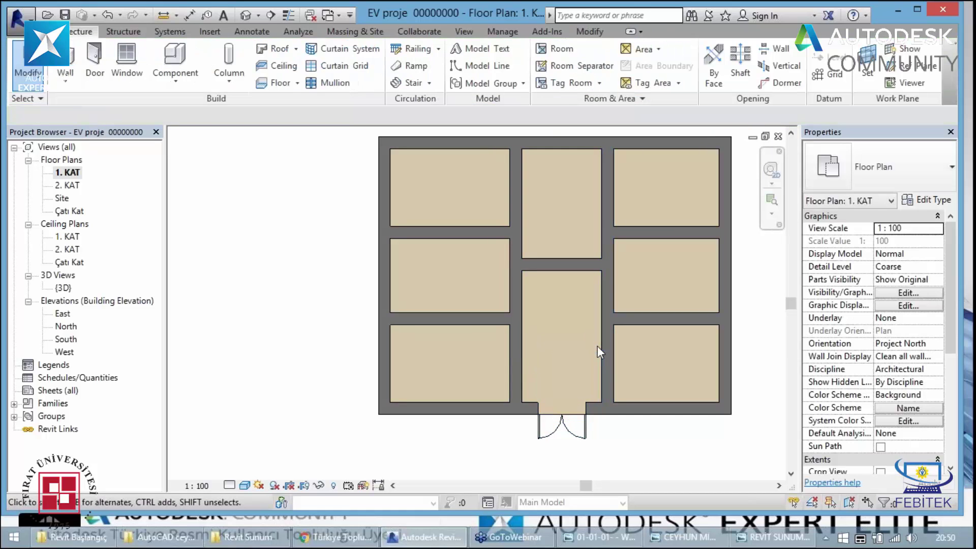
pyautogui.click(583, 417)
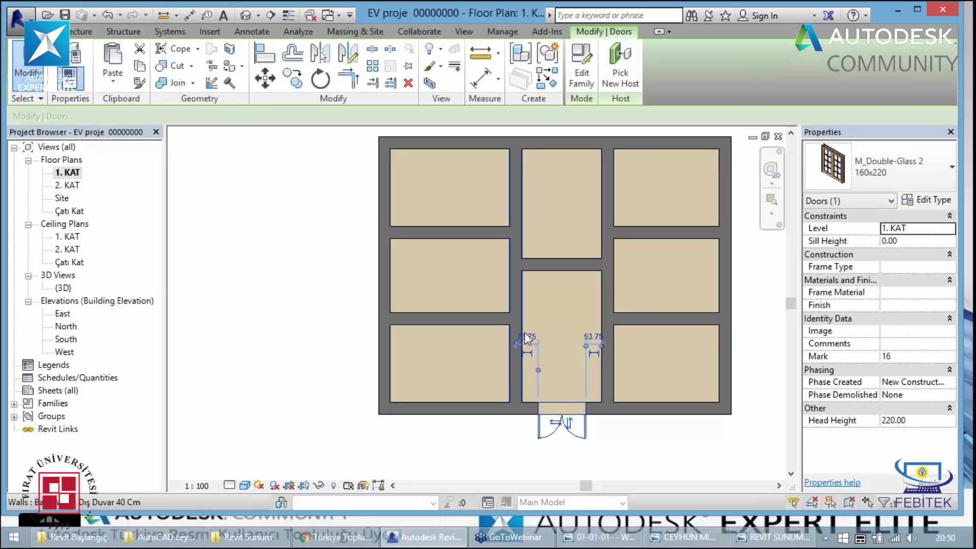
pyautogui.press('Escape')
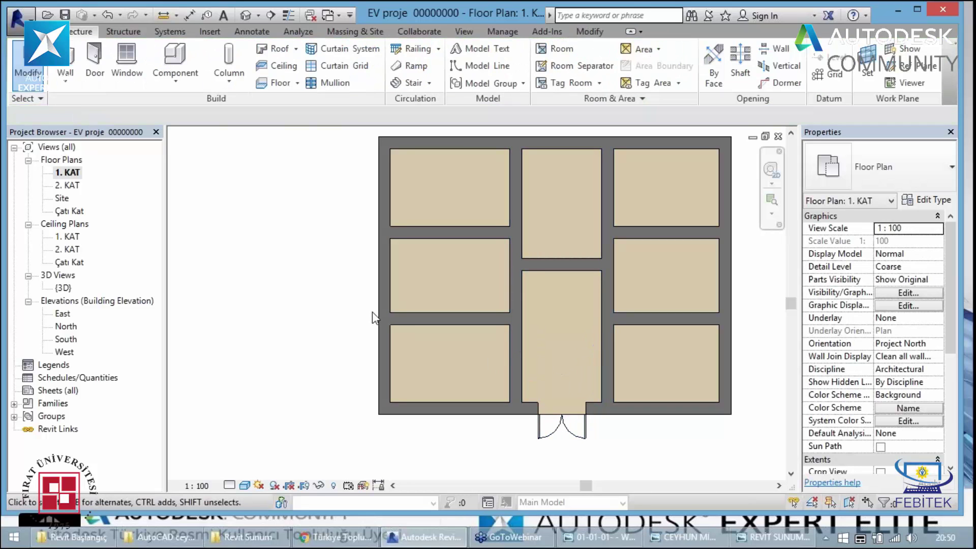
pyautogui.scroll(-1, 338, 277)
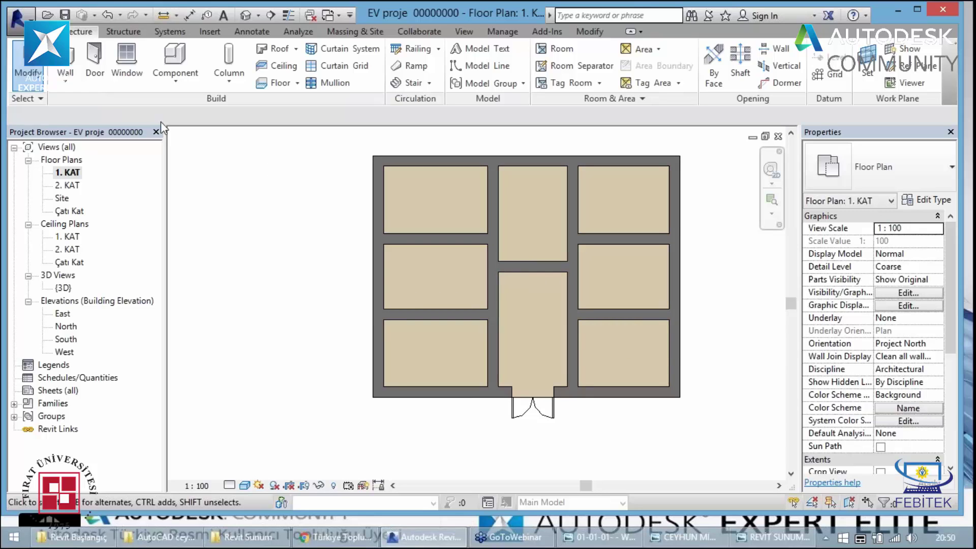
# Choose the M_Single-Flush 90x210 door type and confirm its Width 90.00 and Height 210.00
pyautogui.click(95, 66)
pyautogui.click(910, 175)
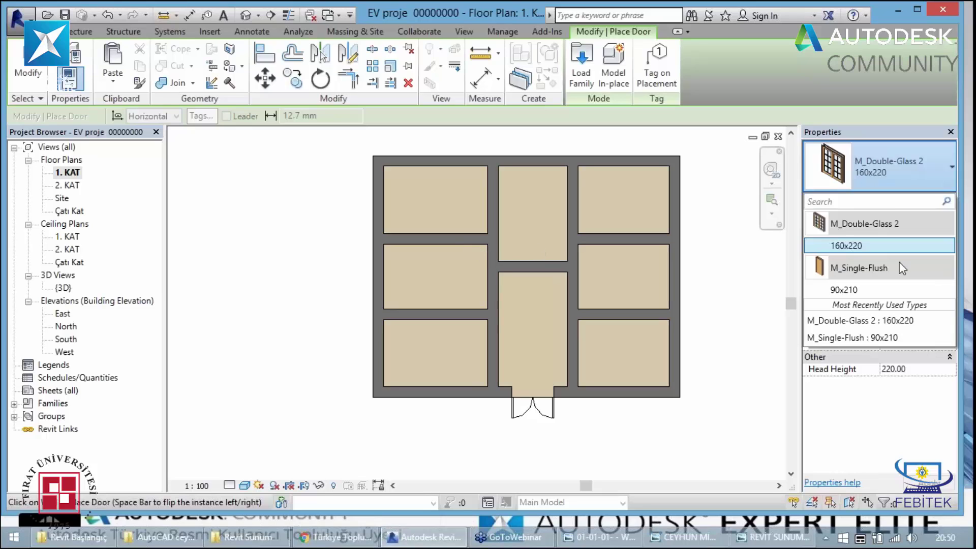
pyautogui.click(862, 287)
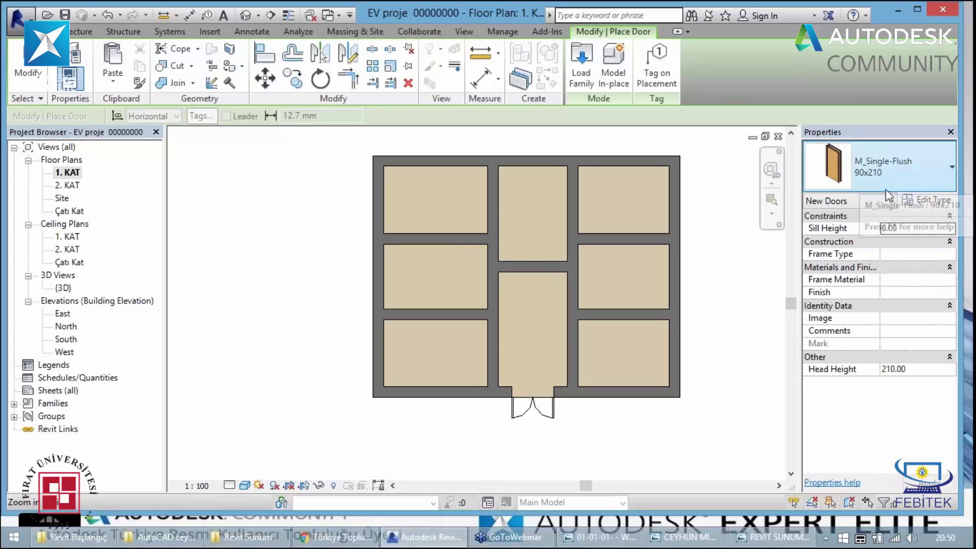
pyautogui.click(935, 202)
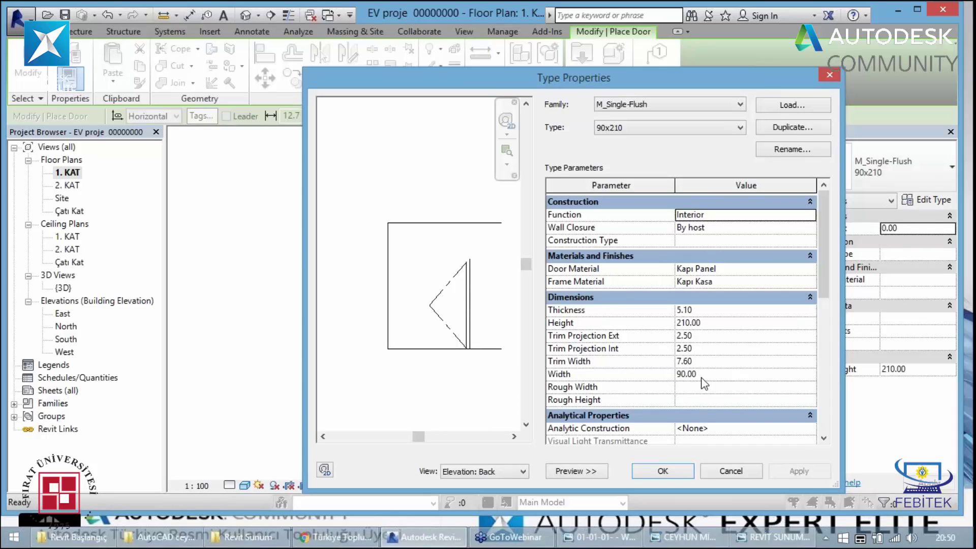
pyautogui.click(727, 379)
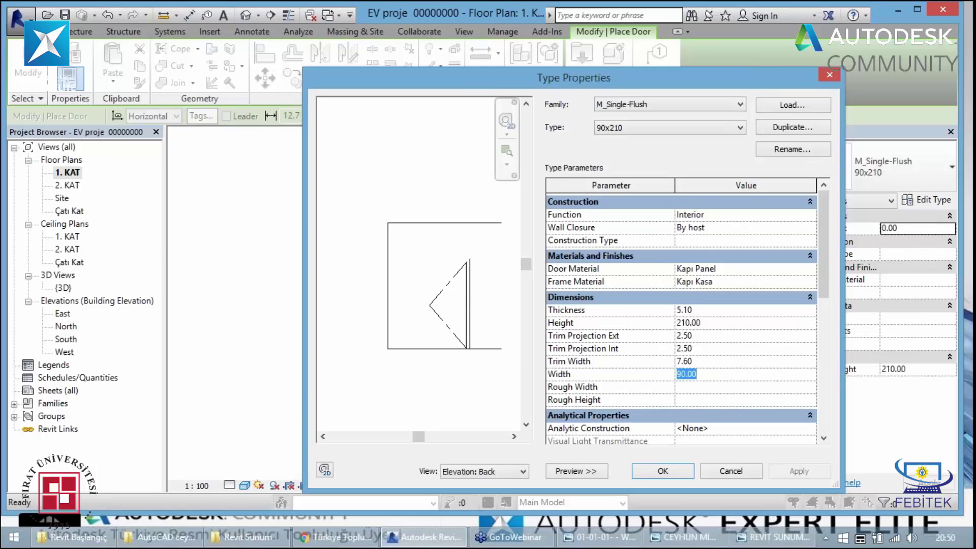
pyautogui.click(708, 323)
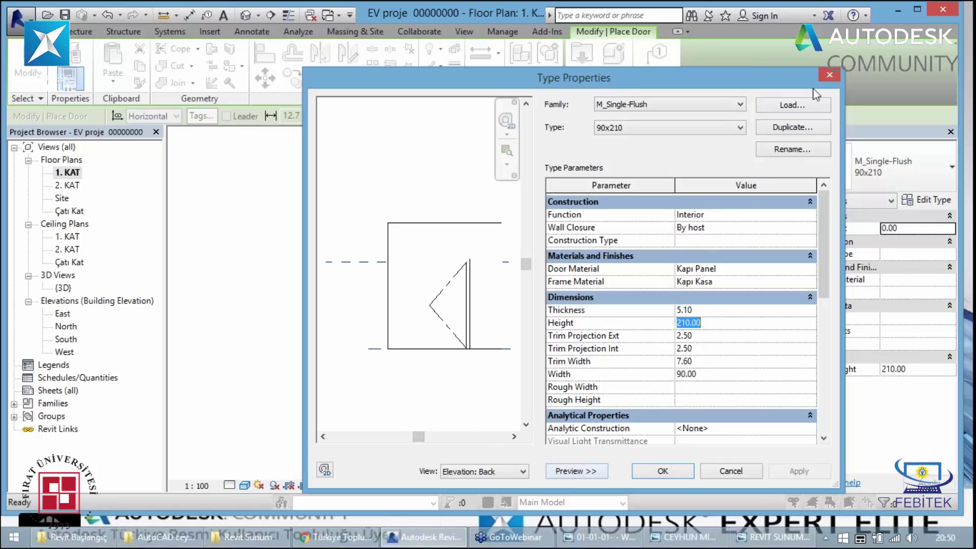
pyautogui.click(837, 75)
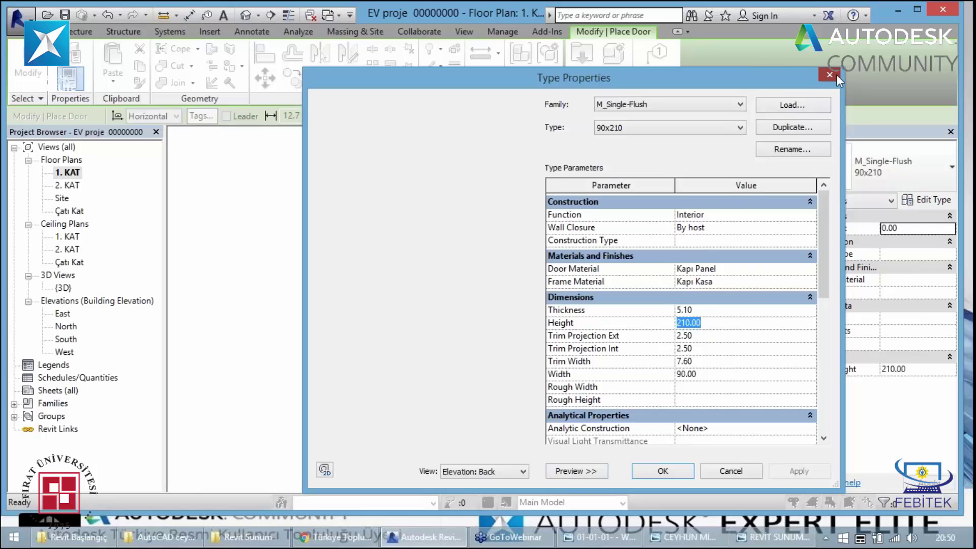
pyautogui.click(837, 74)
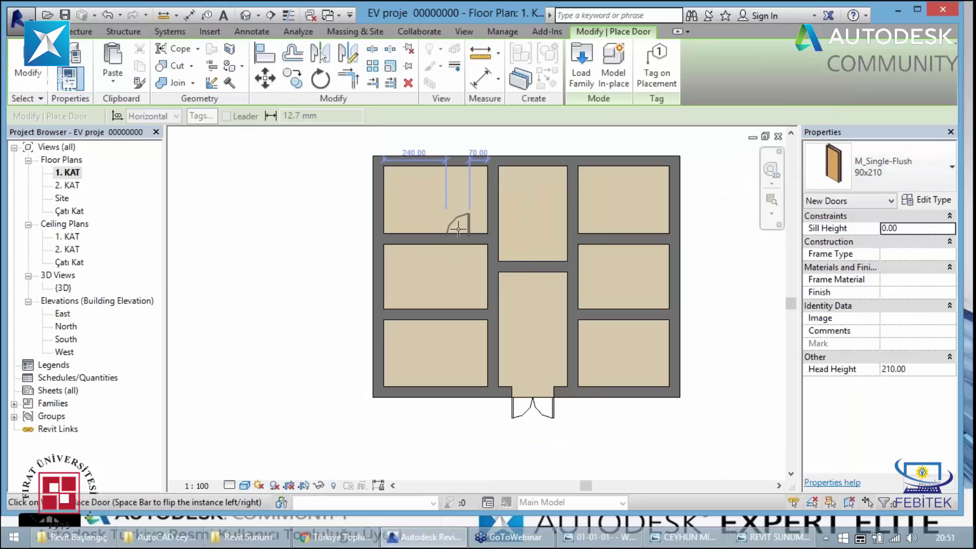
# Place a 90x210 single-flush door between the two left rooms, testing hinge flips and keeping the 30.00 offset
pyautogui.press('space')
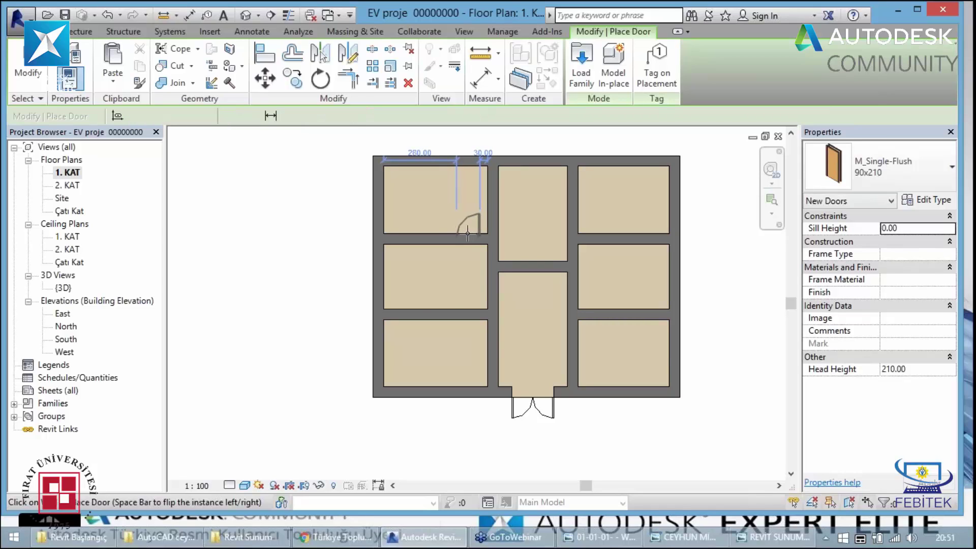
pyautogui.click(467, 234)
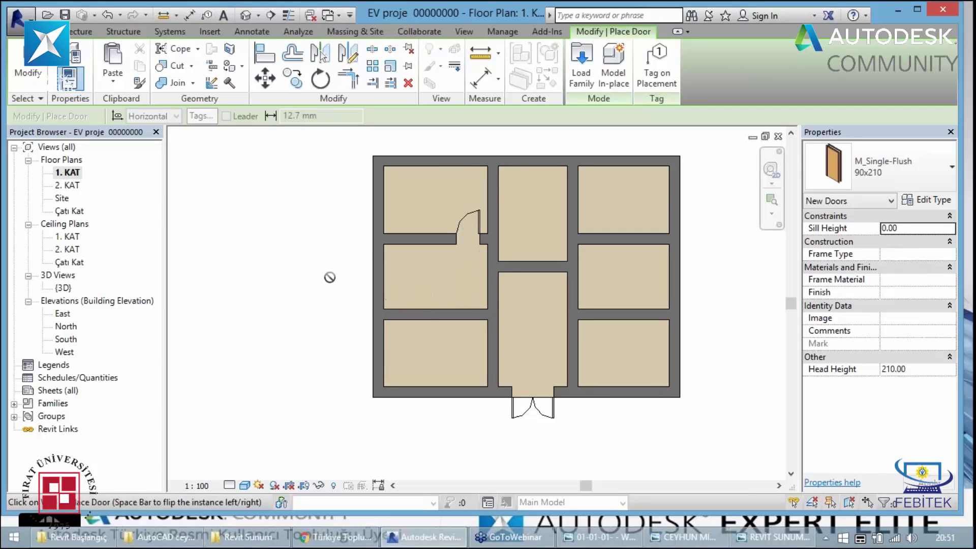
pyautogui.press('Escape')
pyautogui.press('Escape')
pyautogui.click(482, 218)
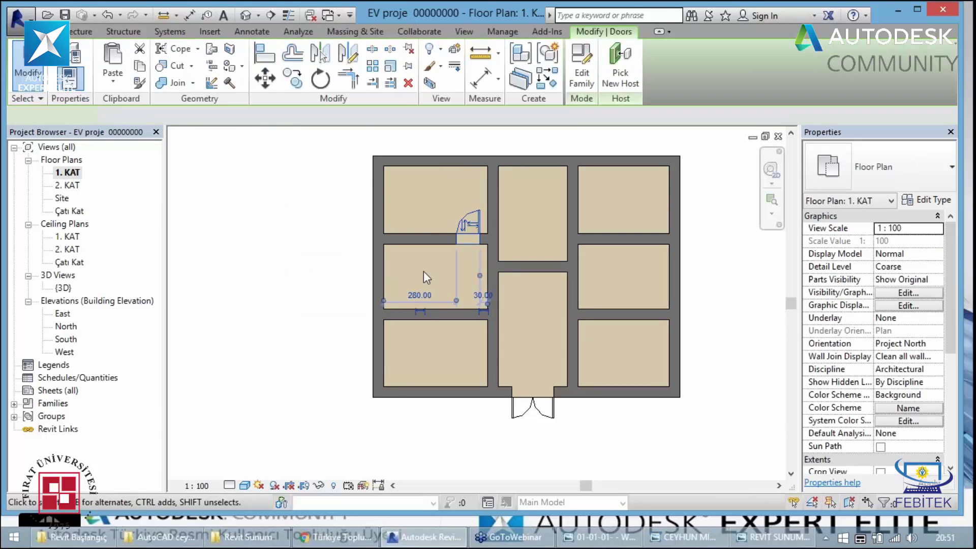
pyautogui.scroll(2, 475, 227)
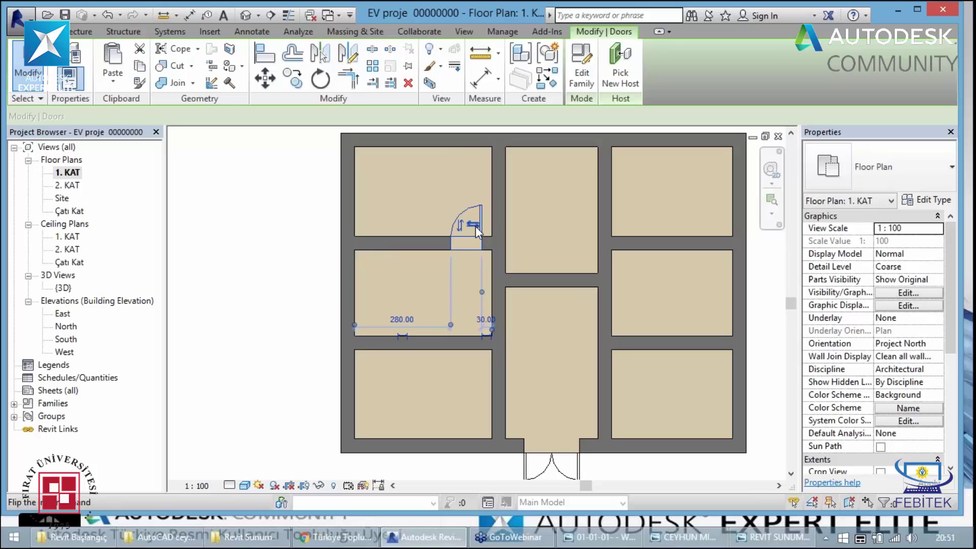
pyautogui.scroll(1, 475, 227)
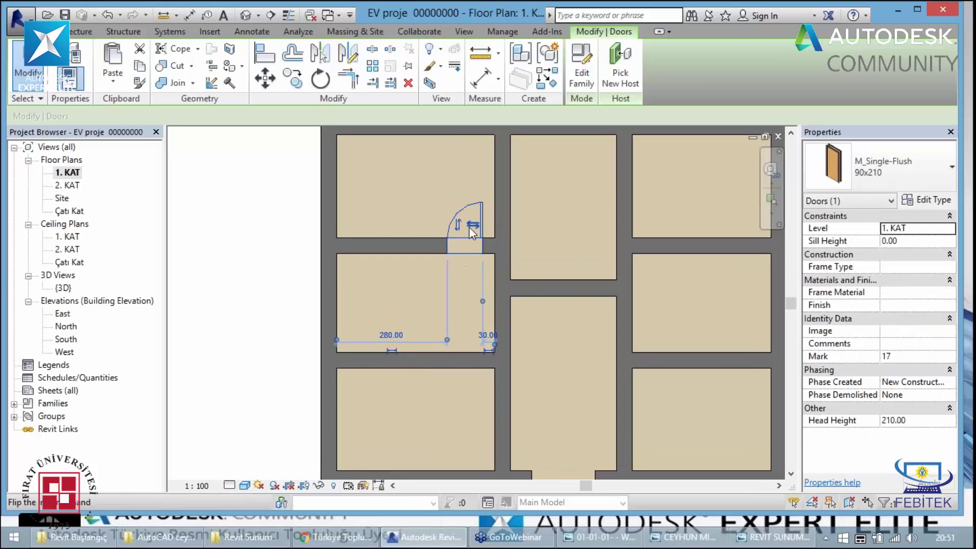
pyautogui.click(473, 225)
pyautogui.click(461, 227)
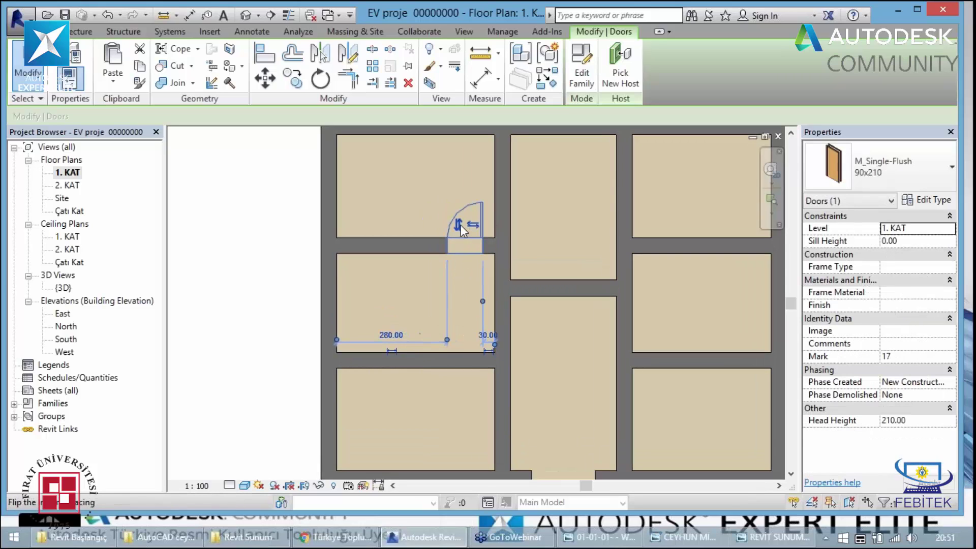
pyautogui.click(490, 335)
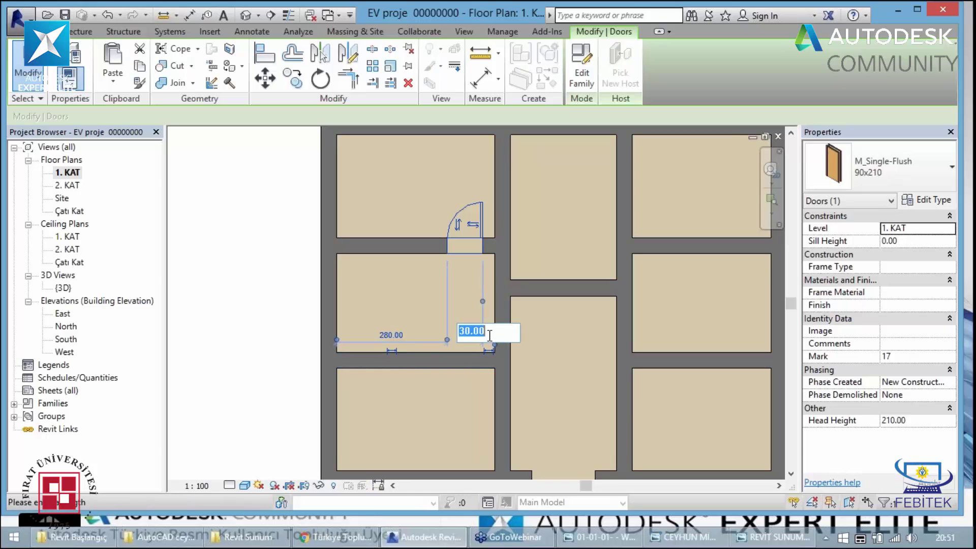
pyautogui.press('Escape')
pyautogui.press('Escape')
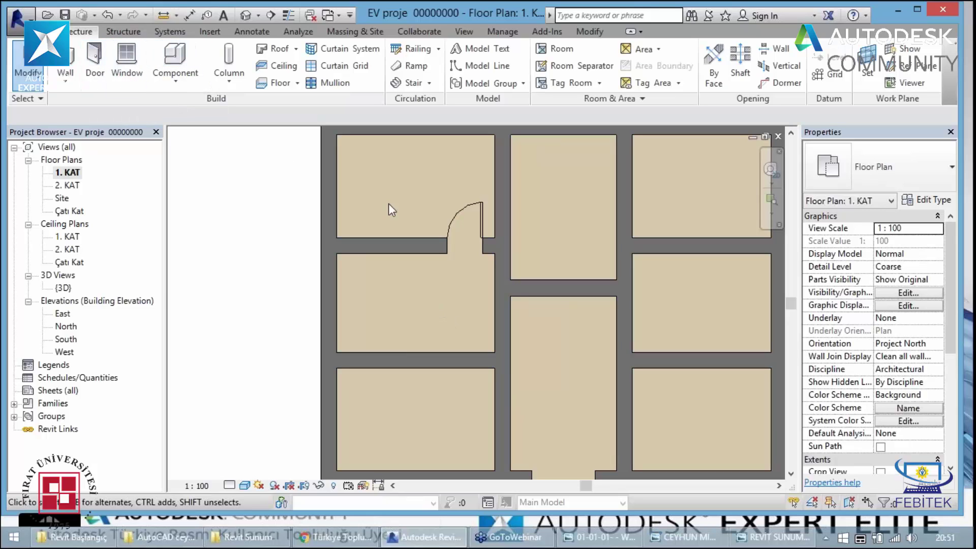
# Start another identical door using Create Similar on the placed door
pyautogui.click(483, 219)
pyautogui.rightClick(482, 218)
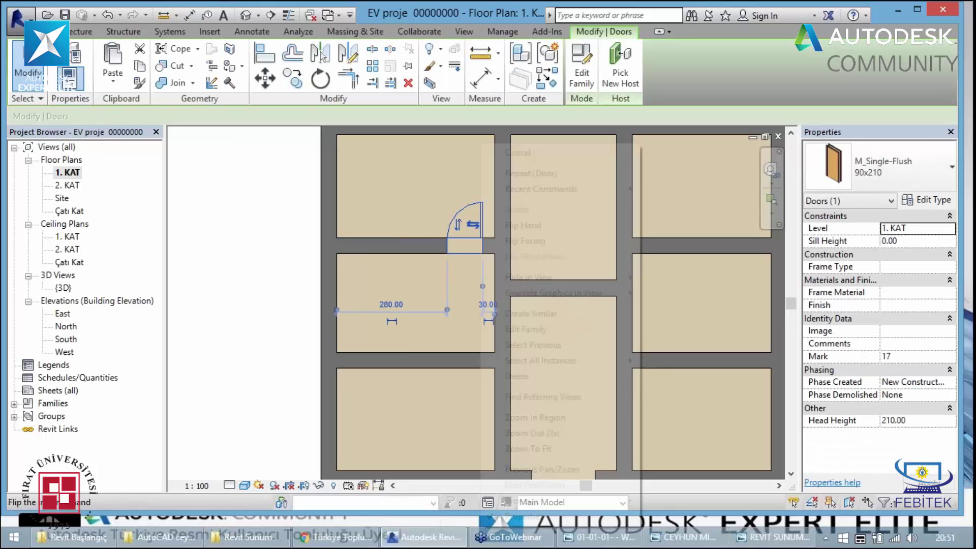
pyautogui.click(532, 313)
pyautogui.scroll(-2, 608, 263)
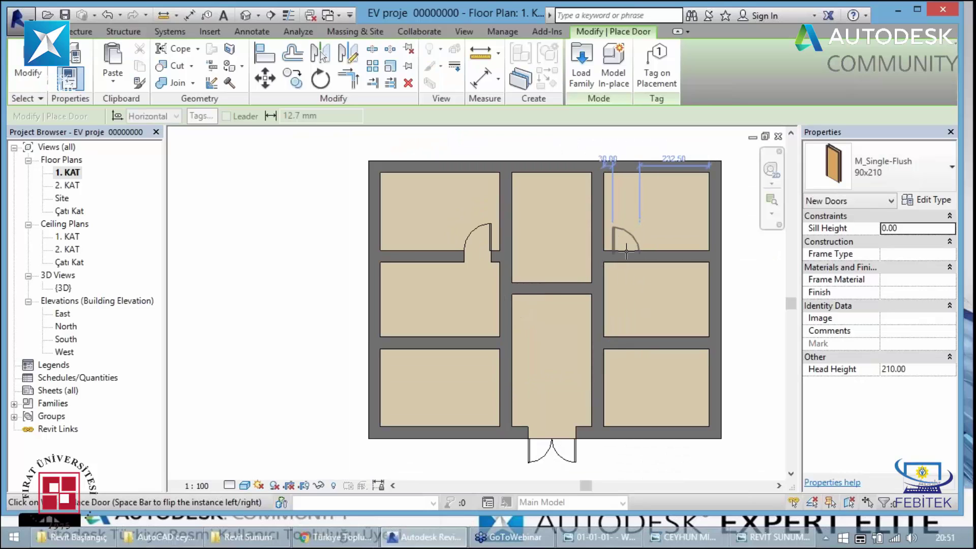
# Place single-flush doors in the upper-right room wall and from the hall into the lower-left and lower-right rooms
pyautogui.press('space')
pyautogui.press('space')
pyautogui.click(626, 250)
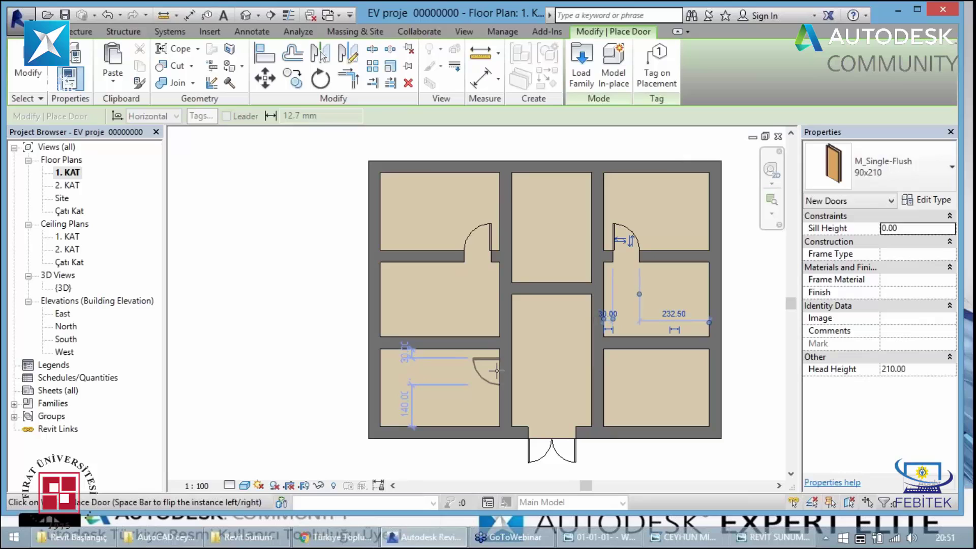
pyautogui.click(497, 371)
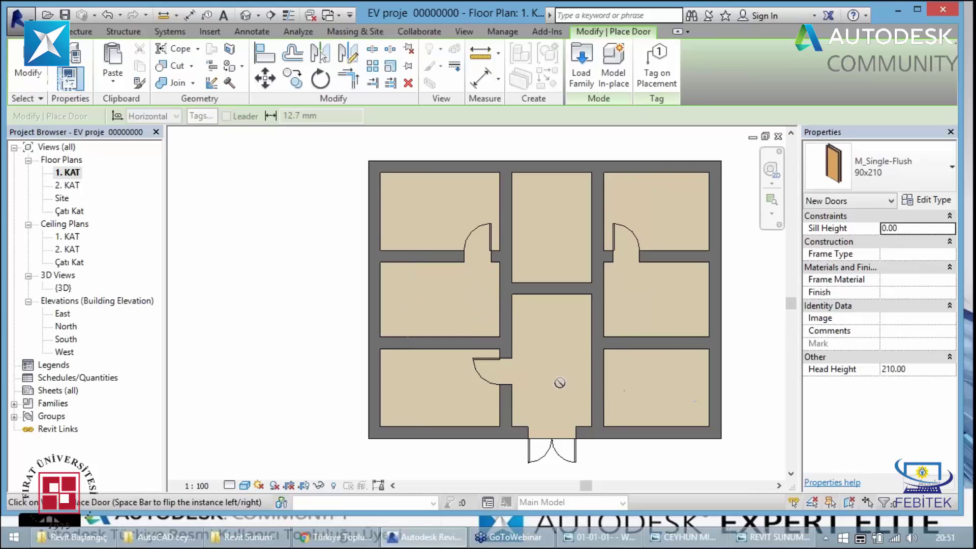
pyautogui.click(602, 372)
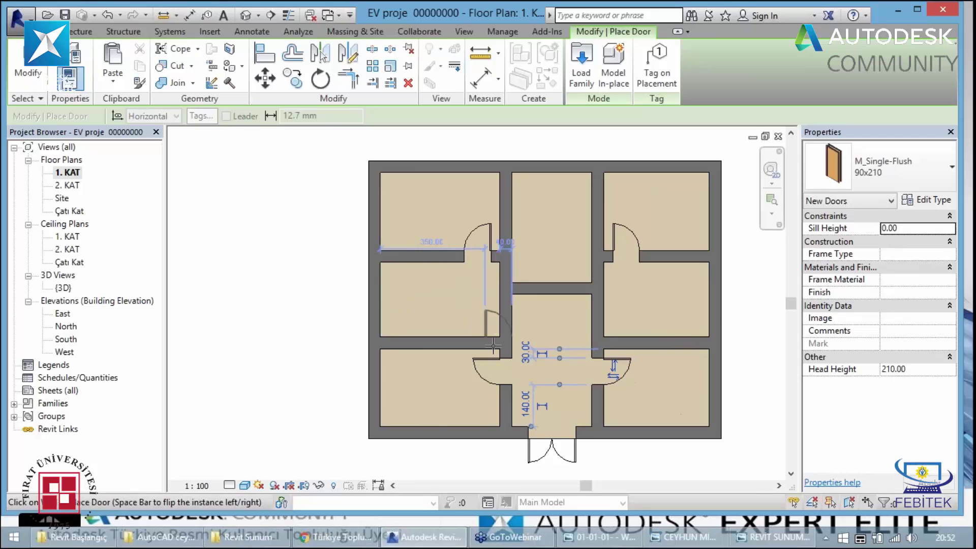
pyautogui.press('Escape')
pyautogui.click(616, 367)
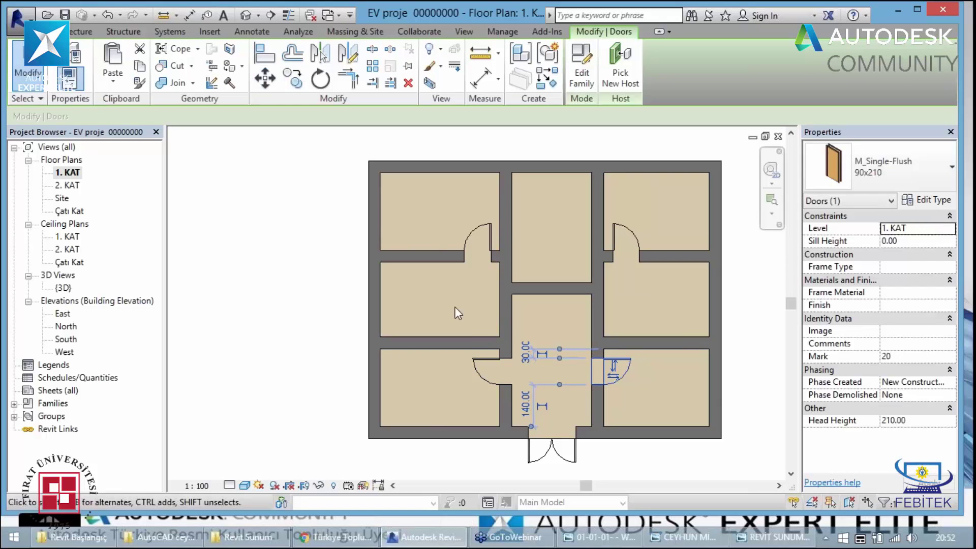
pyautogui.click(435, 356)
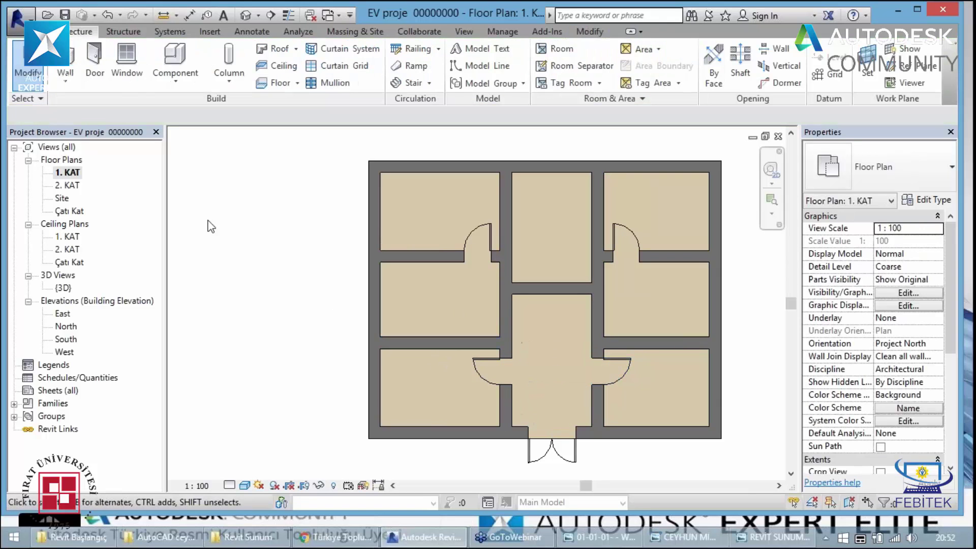
# Place a door between the middle-left room and the hall, sliding it up along the wall
pyautogui.click(94, 62)
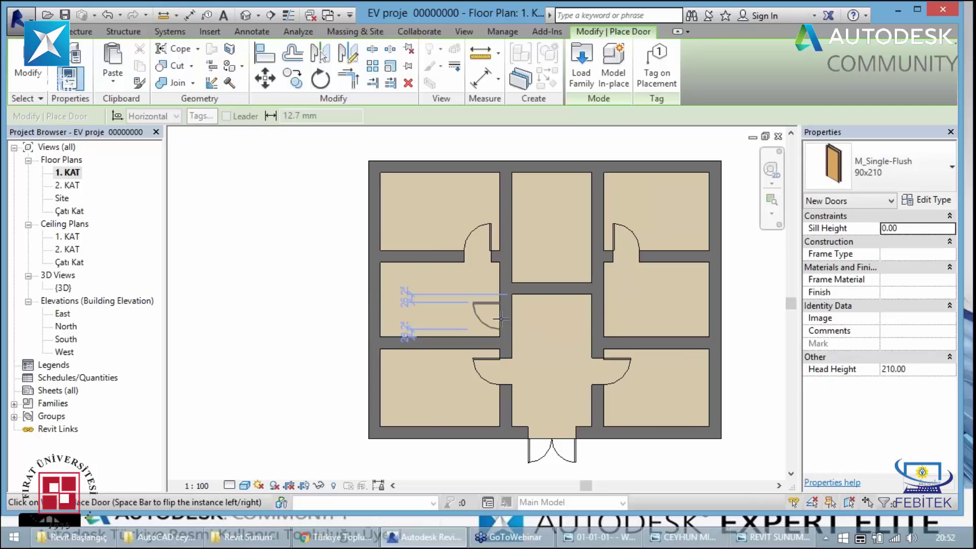
pyautogui.press('space')
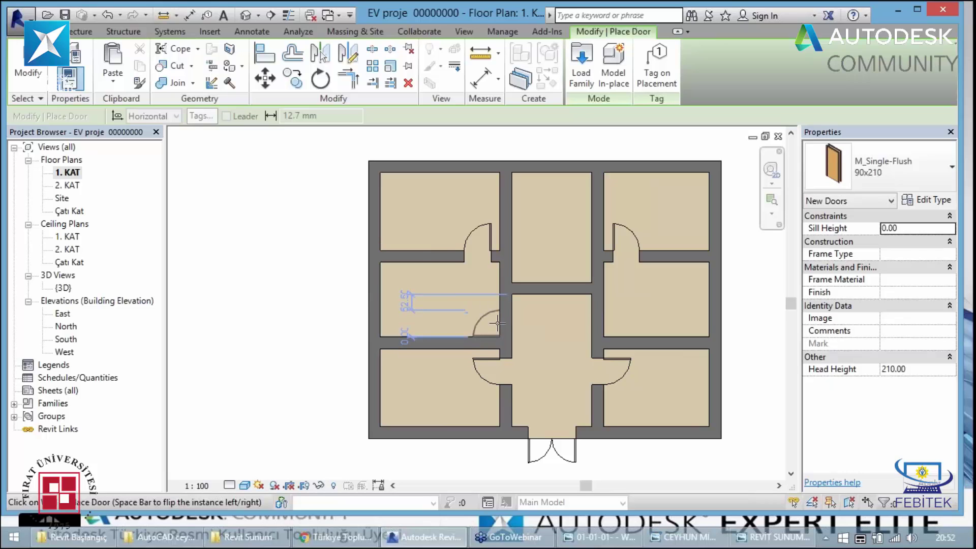
pyautogui.click(494, 325)
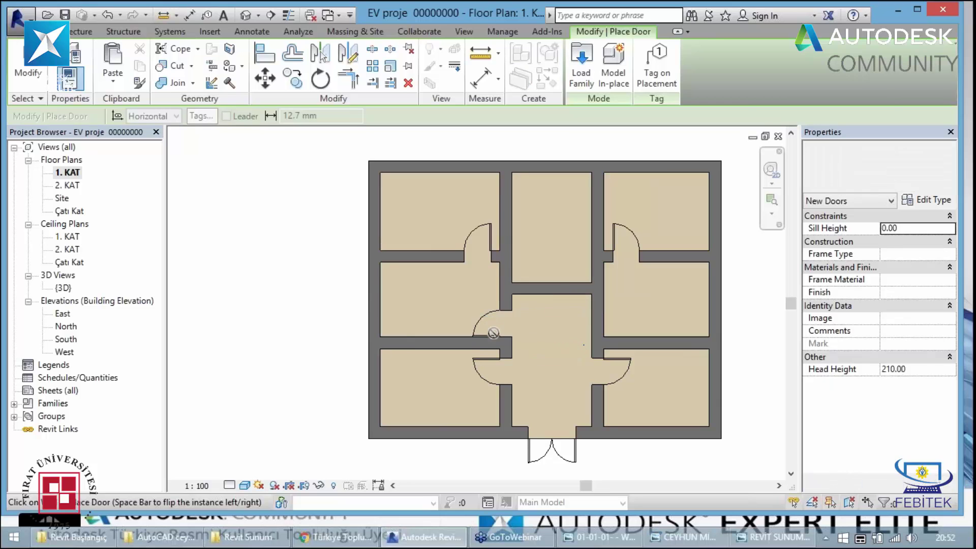
pyautogui.press('Escape')
pyautogui.press('Escape')
pyautogui.click(478, 325)
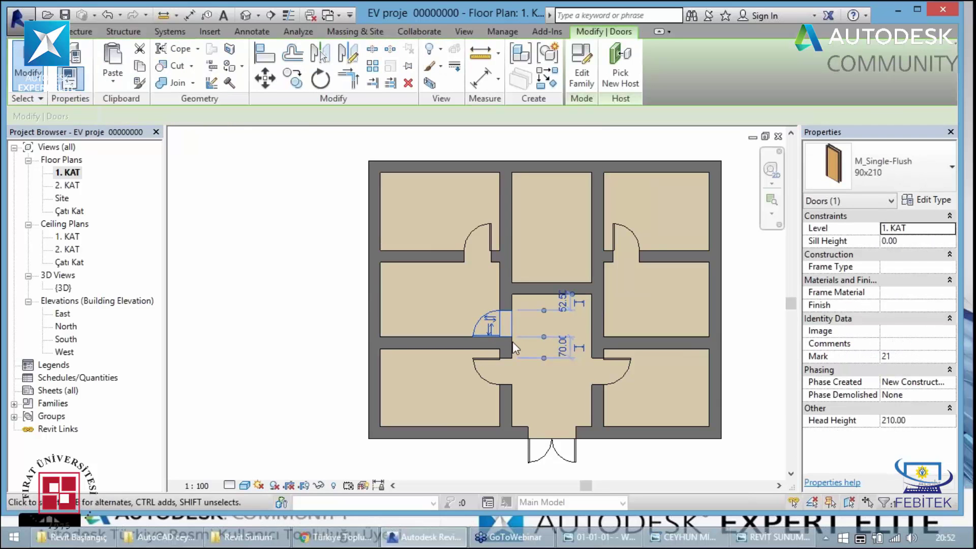
pyautogui.click(464, 329)
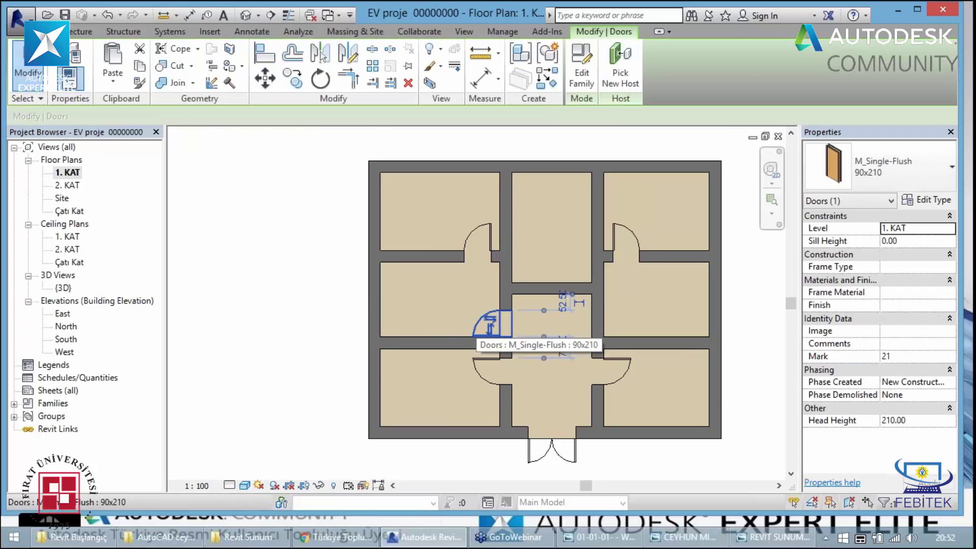
pyautogui.moveTo(471, 326); pyautogui.dragTo(471, 313)
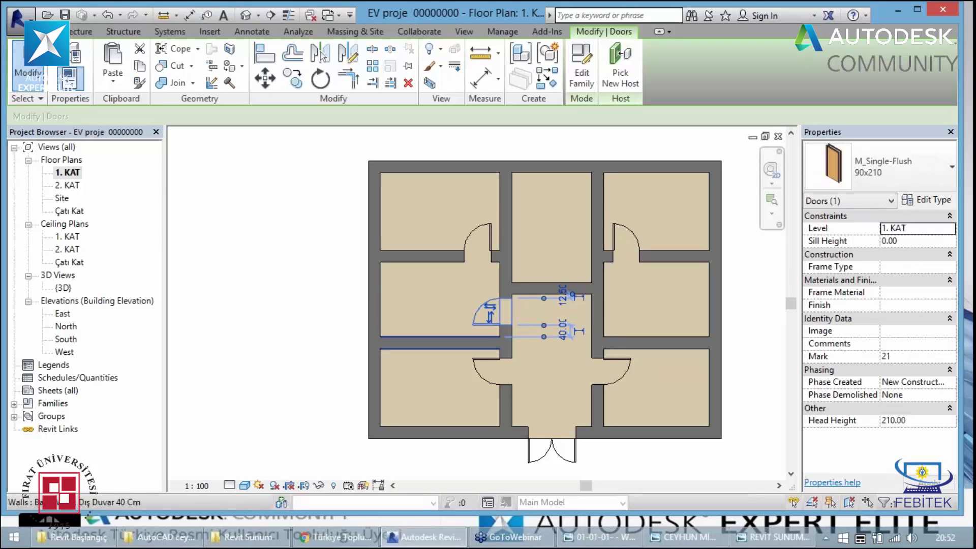
pyautogui.click(466, 322)
pyautogui.click(484, 328)
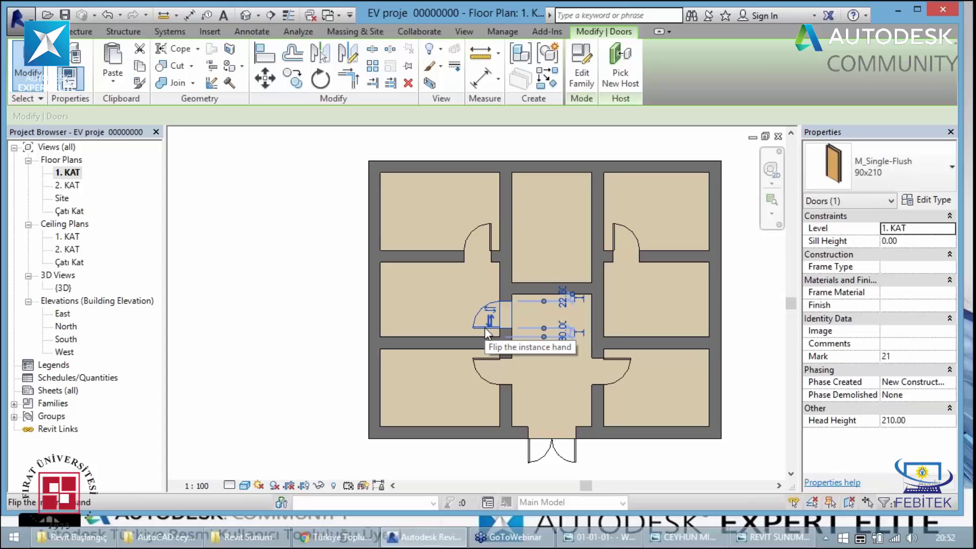
pyautogui.press('Escape')
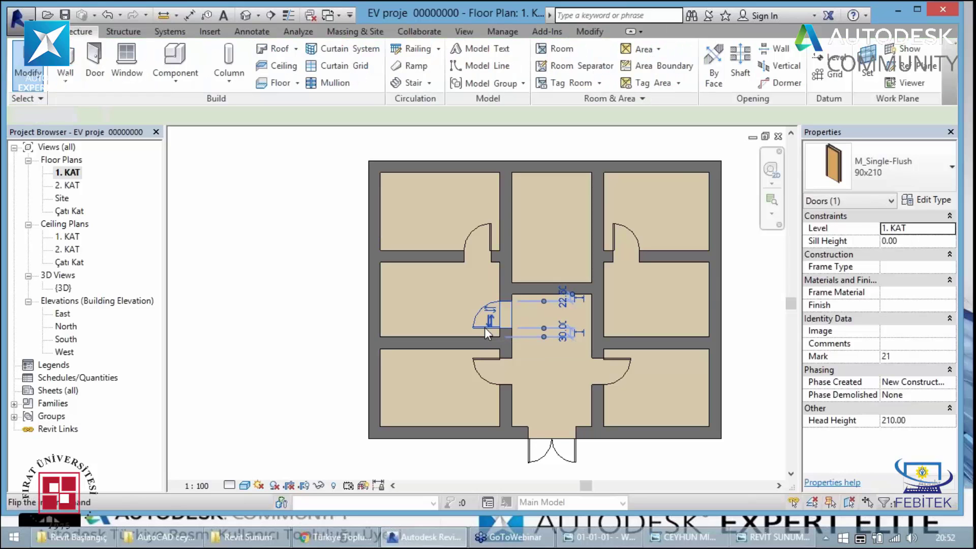
pyautogui.click(483, 327)
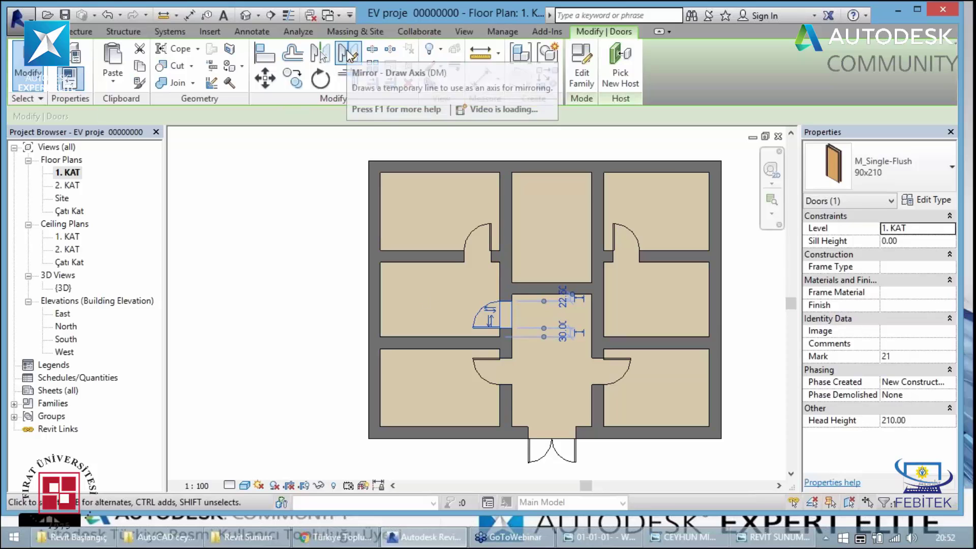
# Mirror a copy of the selected door onto the right hall wall
pyautogui.click(349, 54)
pyautogui.click(553, 294)
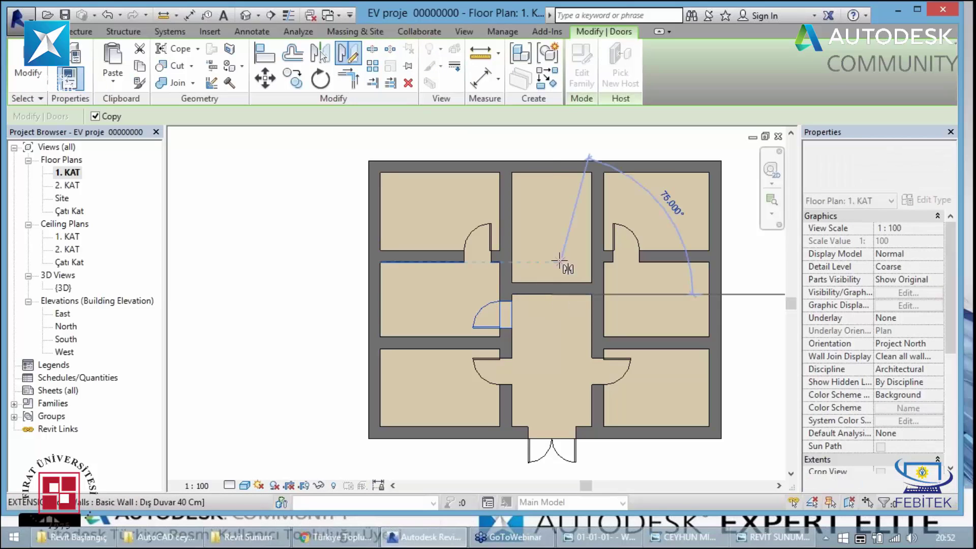
pyautogui.click(553, 153)
pyautogui.press('Escape')
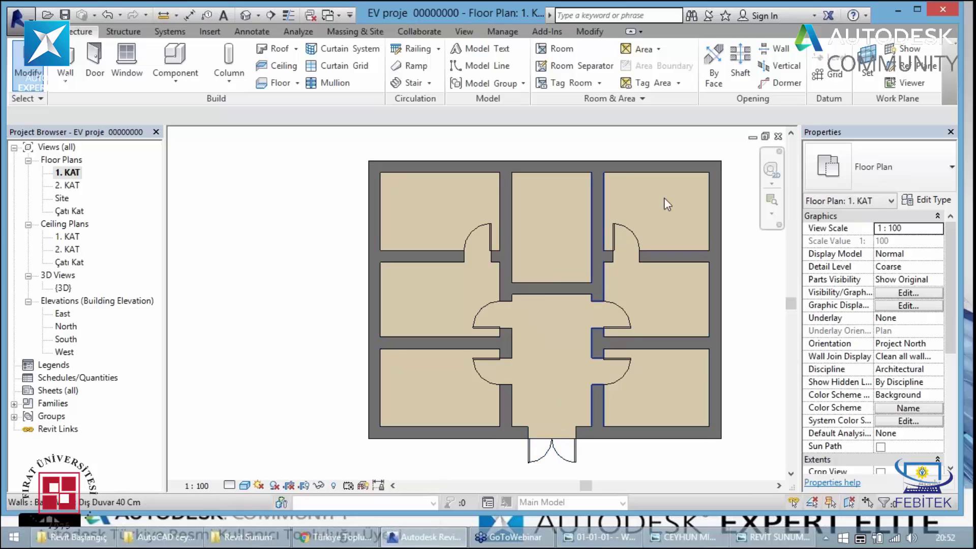
# Reposition the upper-right room's door, setting its offset to 50, then nudging it left to 30.00
pyautogui.click(624, 279)
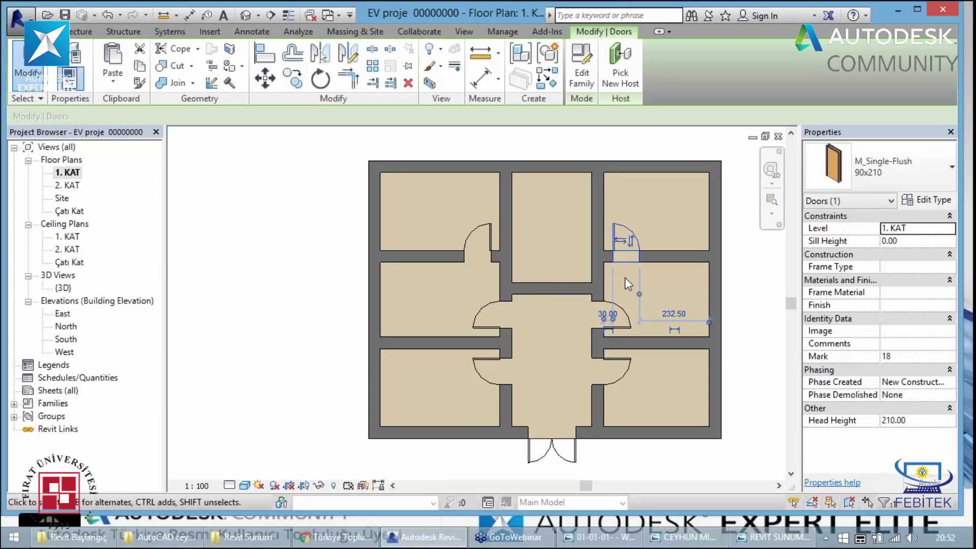
pyautogui.moveTo(624, 277); pyautogui.dragTo(632, 320)
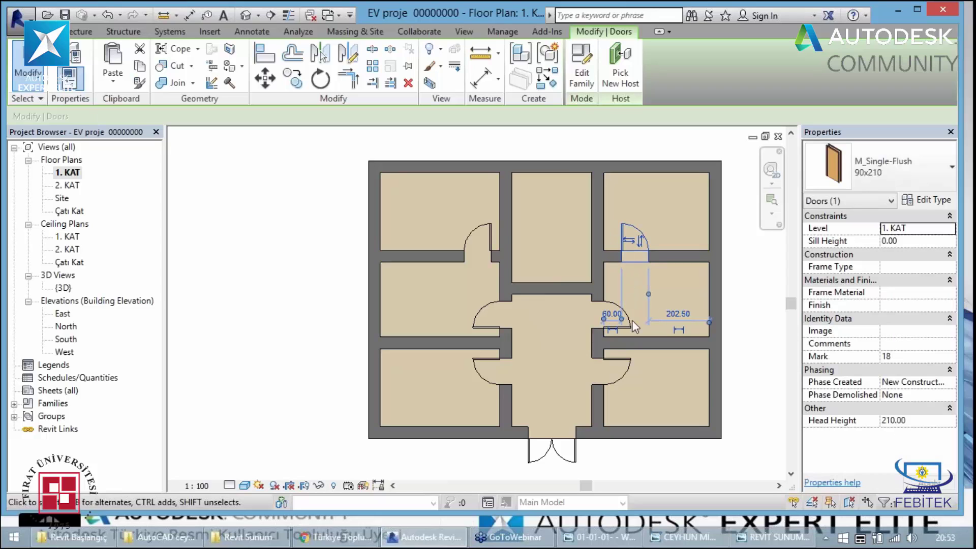
pyautogui.click(611, 313)
pyautogui.write('50')
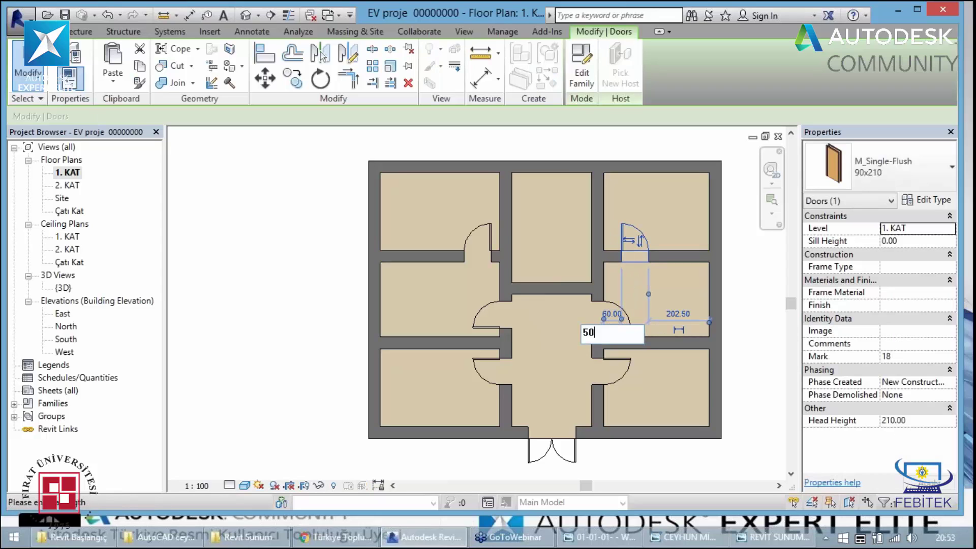
pyautogui.press('Return')
pyautogui.click(660, 295)
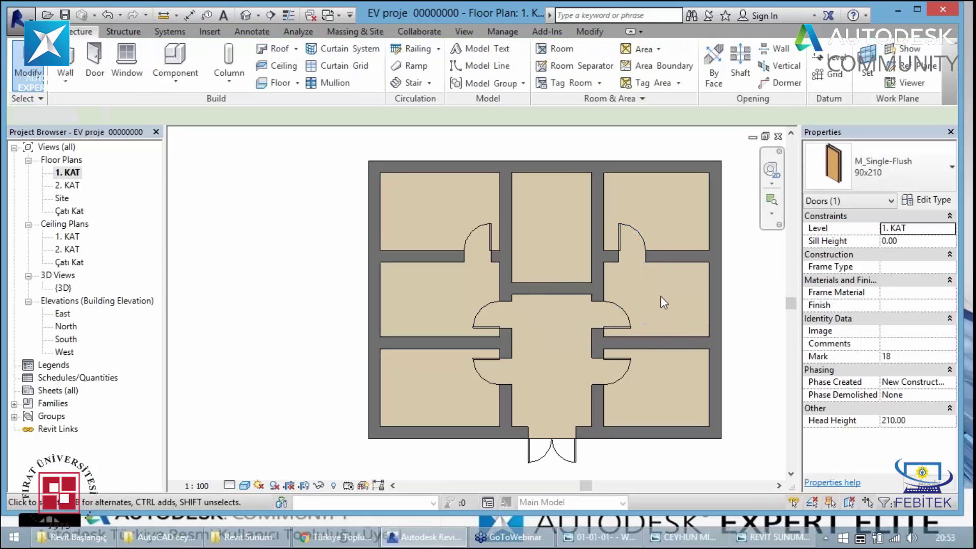
pyautogui.click(620, 235)
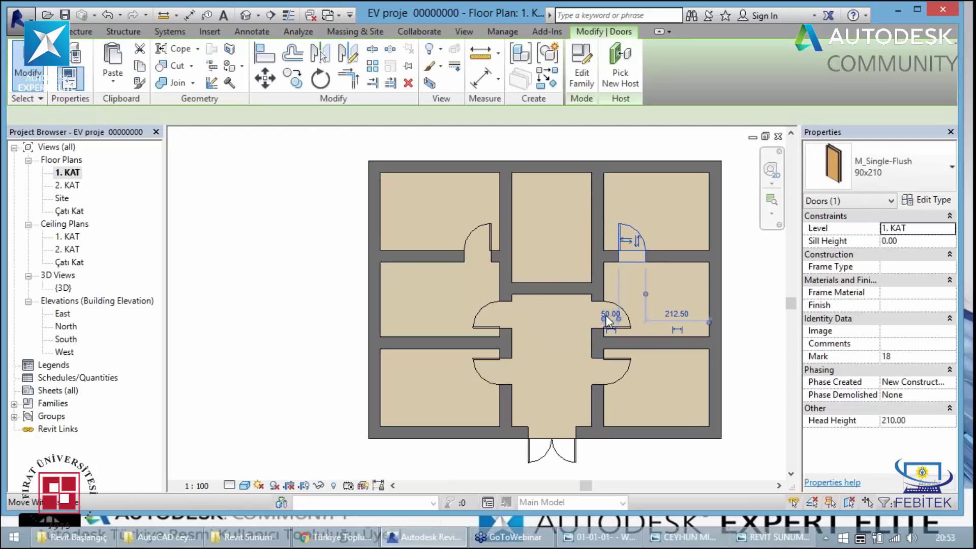
pyautogui.click(606, 316)
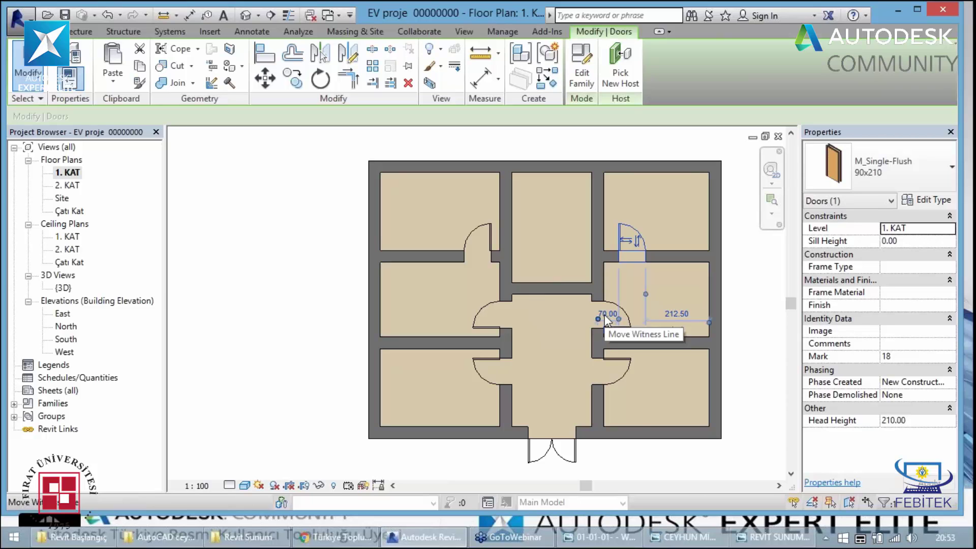
pyautogui.press('Escape')
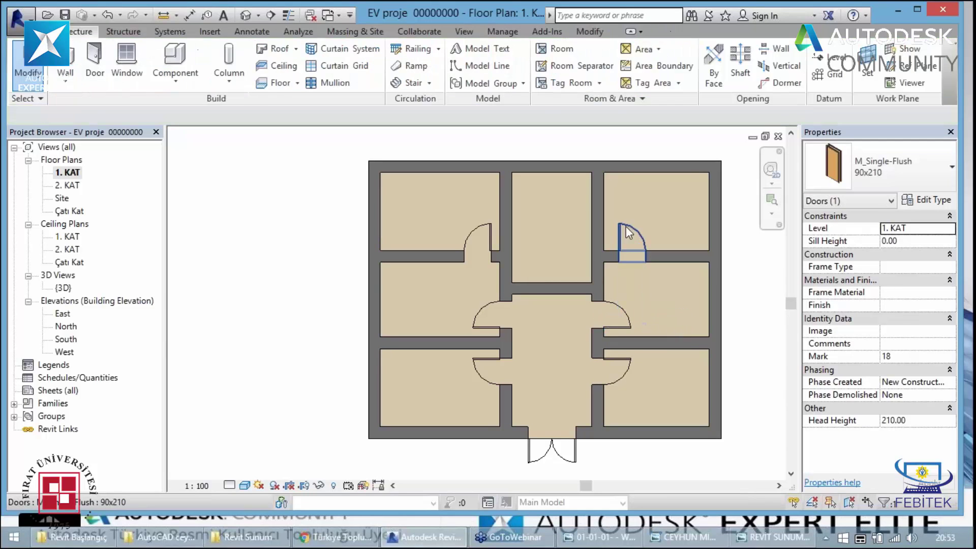
pyautogui.click(627, 226)
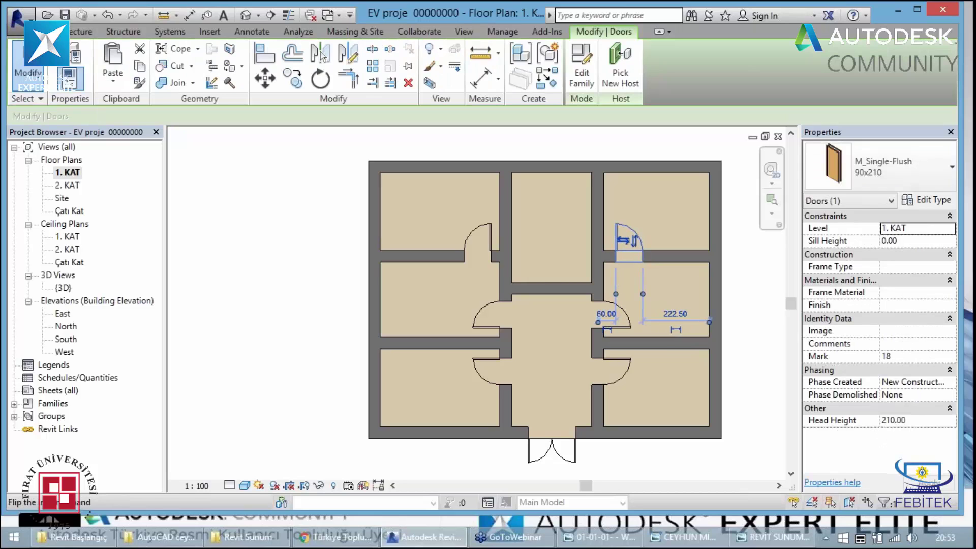
pyautogui.press('Left')
pyautogui.press('Left')
pyautogui.press('Left')
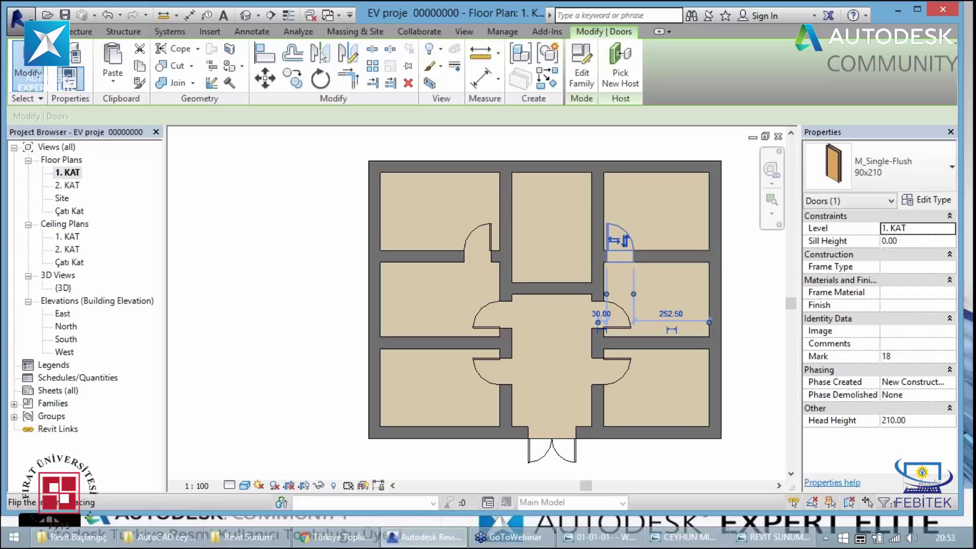
pyautogui.press('Escape')
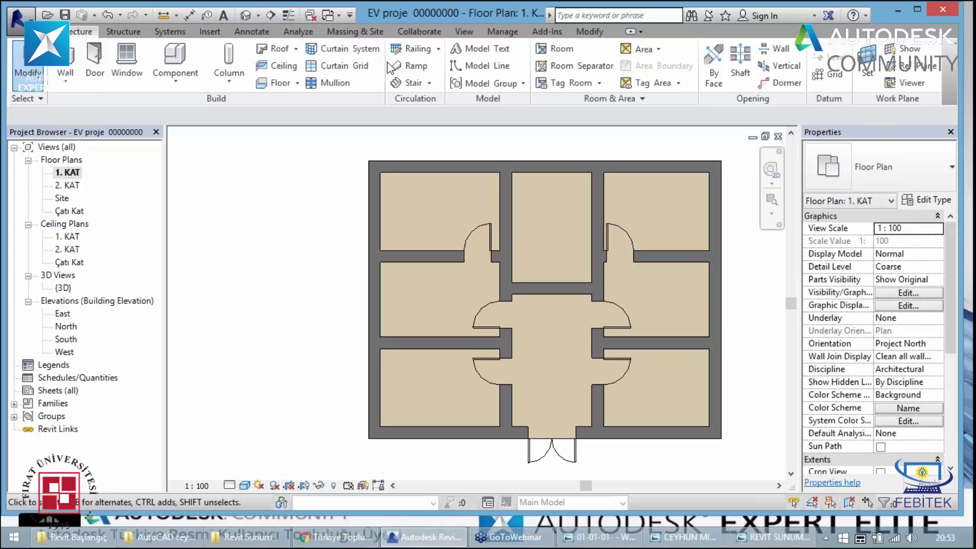
# In the default 3D view, walk up to the brick wall and glazed double door, then minimise Revit
pyautogui.click(248, 17)
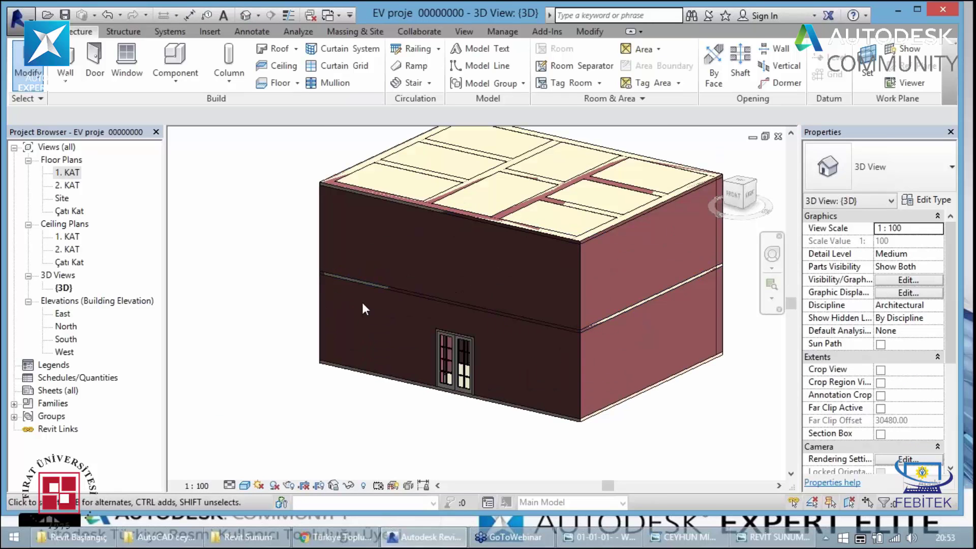
pyautogui.hotkey('shift', 'w')
pyautogui.moveTo(348, 332)
pyautogui.mouseDown()
pyautogui.moveTo(654, 362)
pyautogui.moveTo(752, 305)
pyautogui.moveTo(584, 364)
pyautogui.moveTo(392, 303)
pyautogui.moveTo(275, 313)
pyautogui.moveTo(353, 322)
pyautogui.mouseUp()
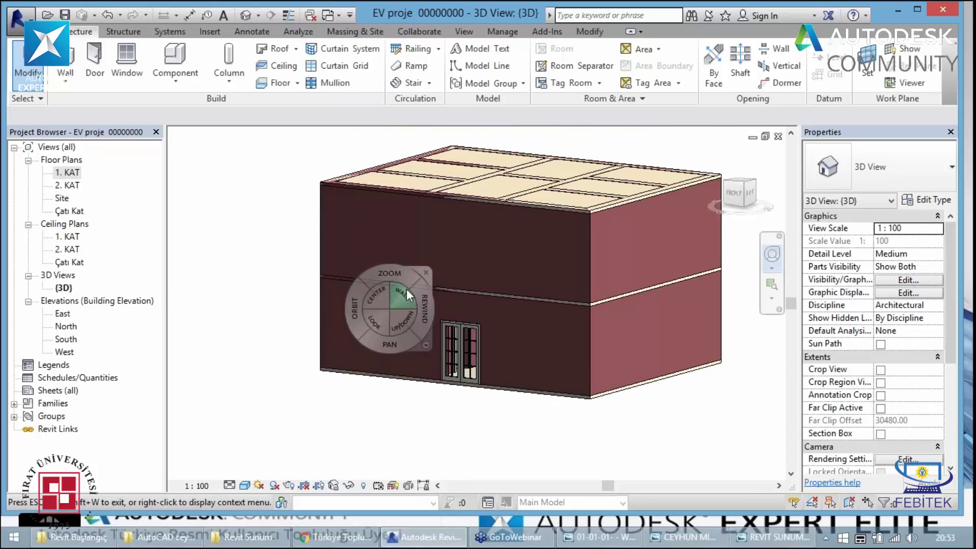
pyautogui.moveTo(406, 289); pyautogui.dragTo(475, 402)
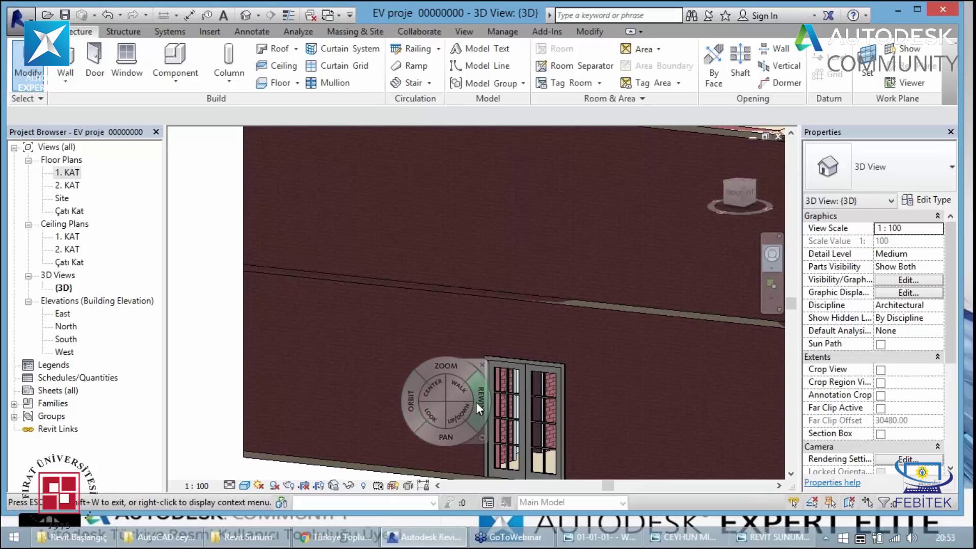
pyautogui.click(477, 401)
pyautogui.moveTo(477, 402)
pyautogui.mouseDown()
pyautogui.moveTo(448, 410)
pyautogui.moveTo(490, 410)
pyautogui.moveTo(480, 416)
pyautogui.moveTo(444, 384)
pyautogui.moveTo(447, 370)
pyautogui.moveTo(450, 403)
pyautogui.moveTo(461, 370)
pyautogui.mouseUp()
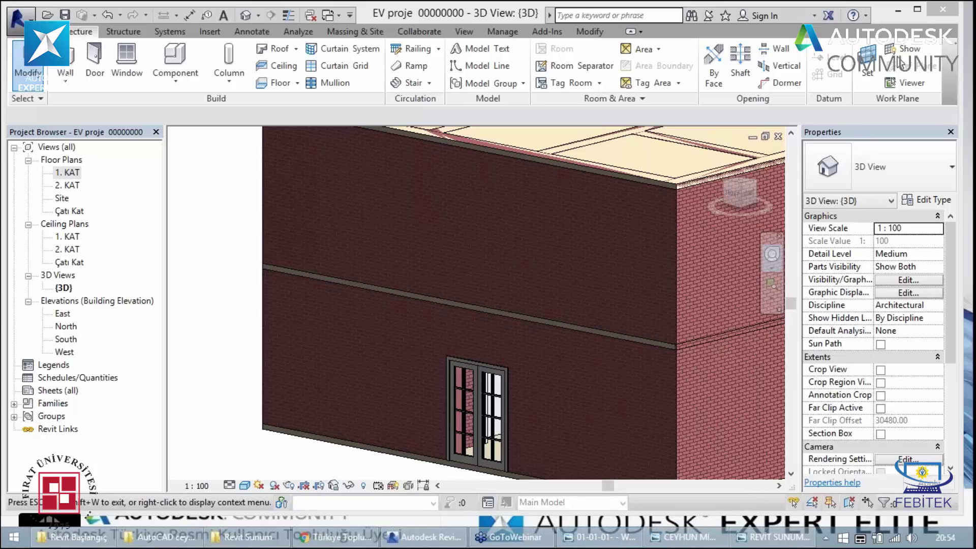
pyautogui.click(894, 14)
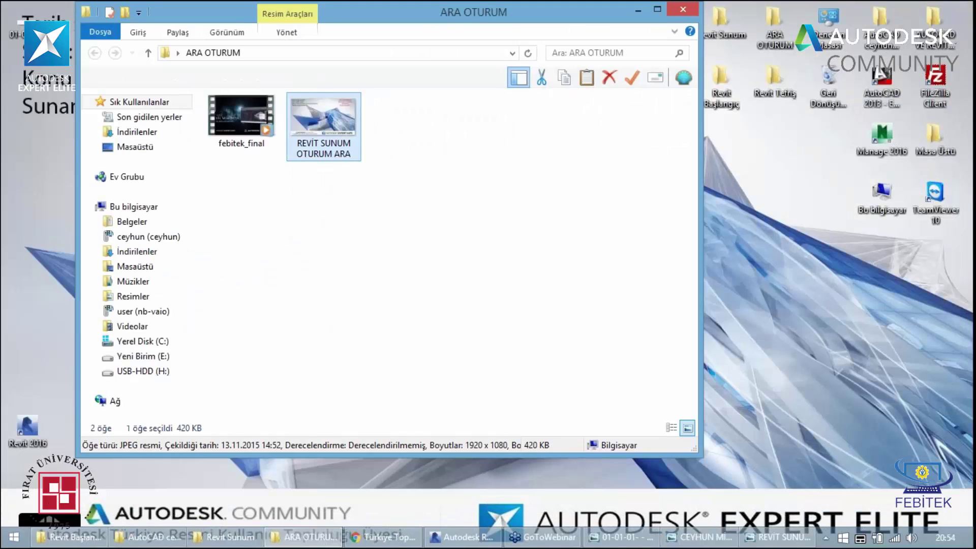
# View the REVİT SUNUM OTURUM ARA image in Photo Viewer, close it, and return to Revit
pyautogui.rightClick(307, 127)
pyautogui.click(309, 140)
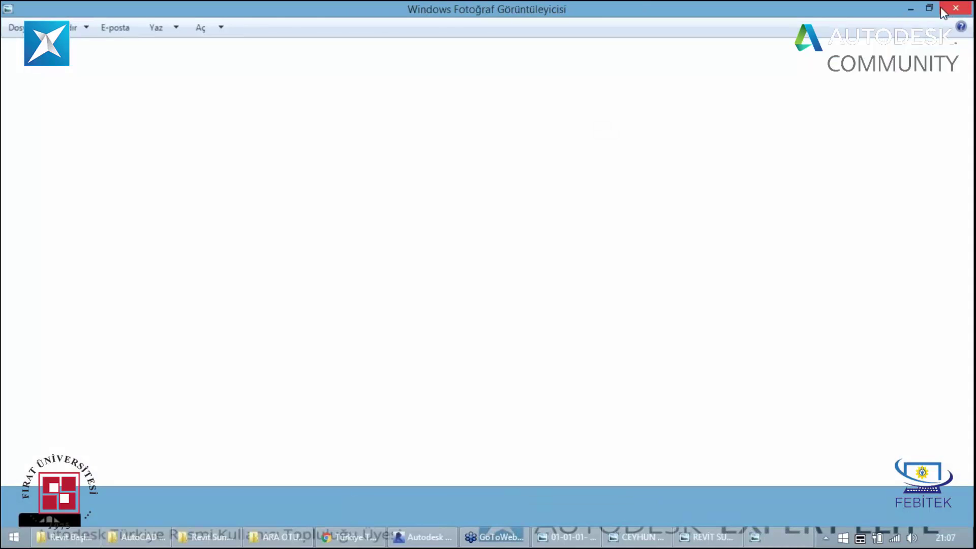
pyautogui.click(944, 9)
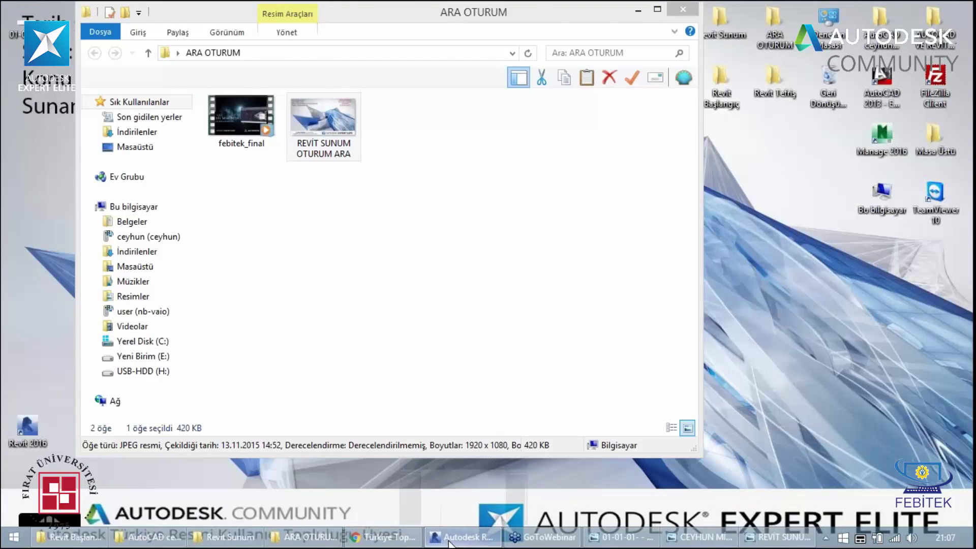
pyautogui.click(450, 539)
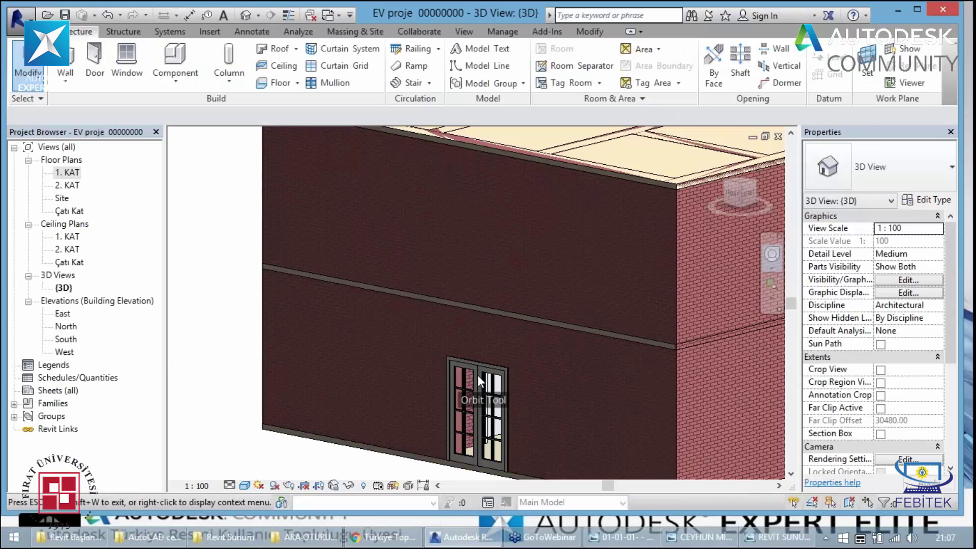
# On the 1. KAT plan, use Create Similar on the upper-left door to add a door to the top-centre room
pyautogui.moveTo(480, 382)
pyautogui.mouseDown()
pyautogui.moveTo(461, 418)
pyautogui.moveTo(492, 392)
pyautogui.moveTo(56, 176)
pyautogui.mouseUp()
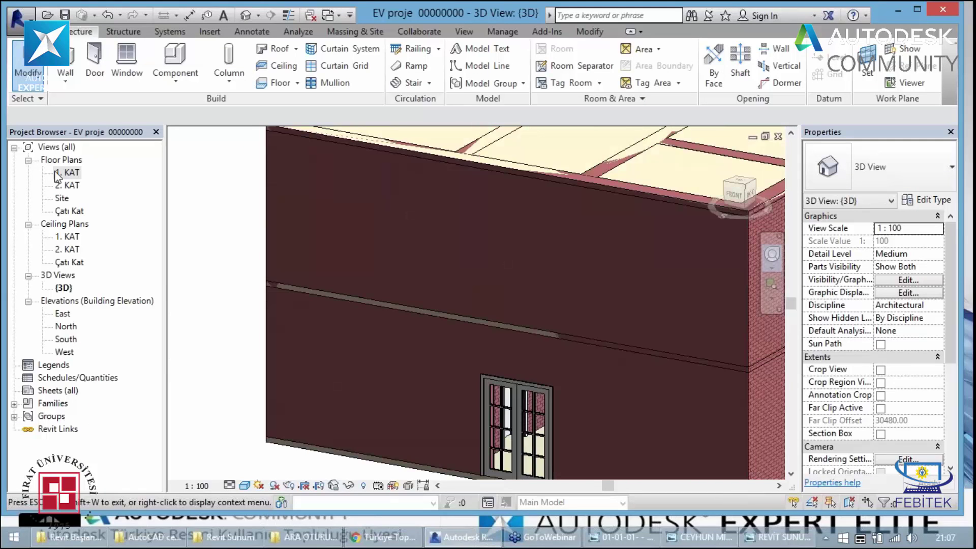
pyautogui.doubleClick(57, 175)
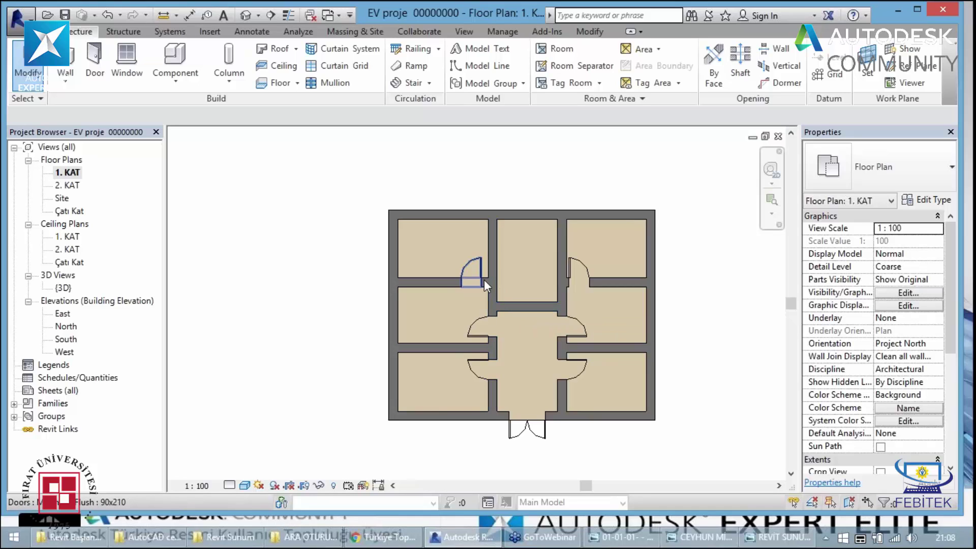
pyautogui.click(479, 267)
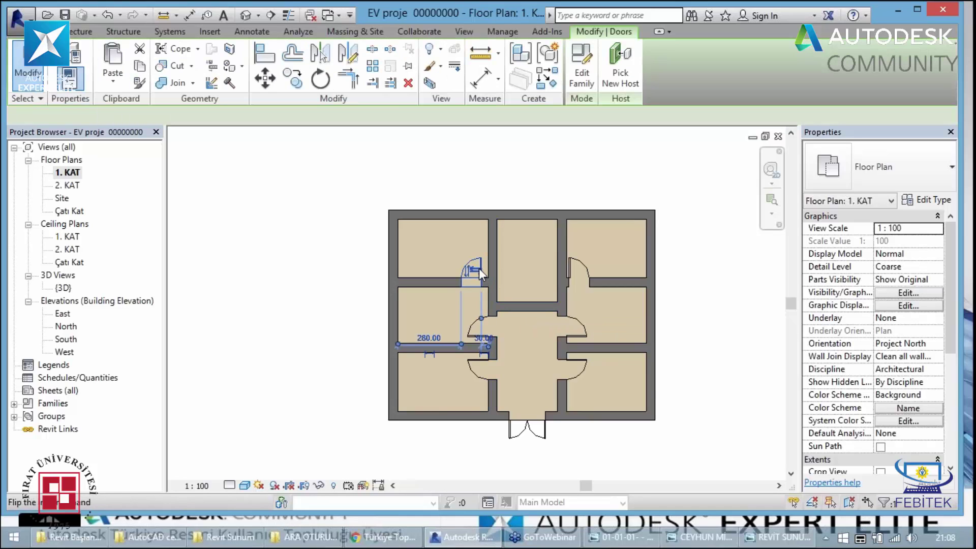
pyautogui.rightClick(480, 268)
pyautogui.click(511, 314)
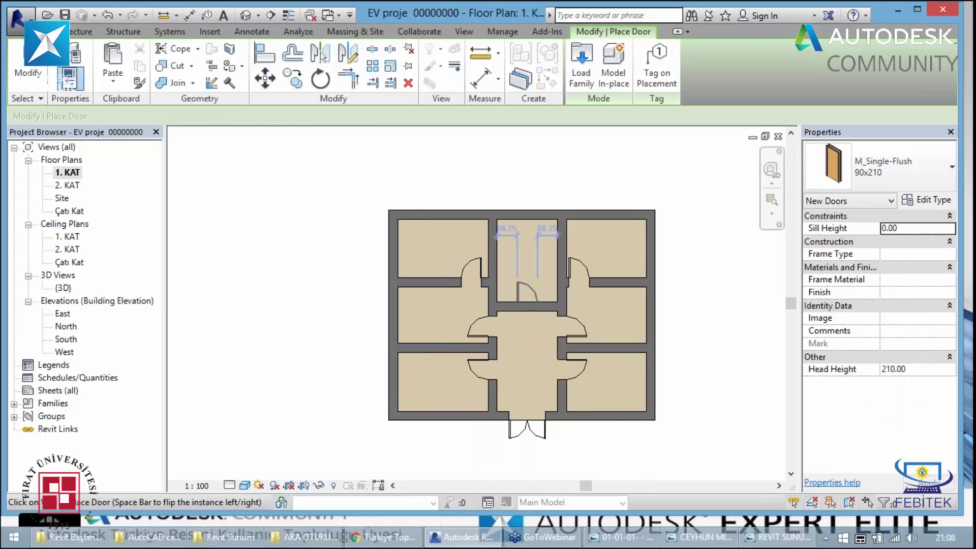
pyautogui.press('Escape')
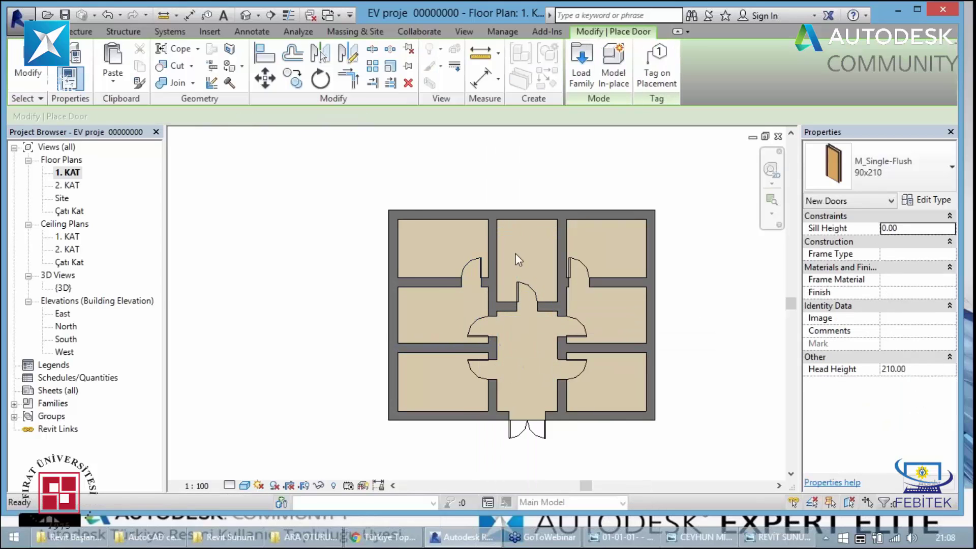
pyautogui.press('Escape')
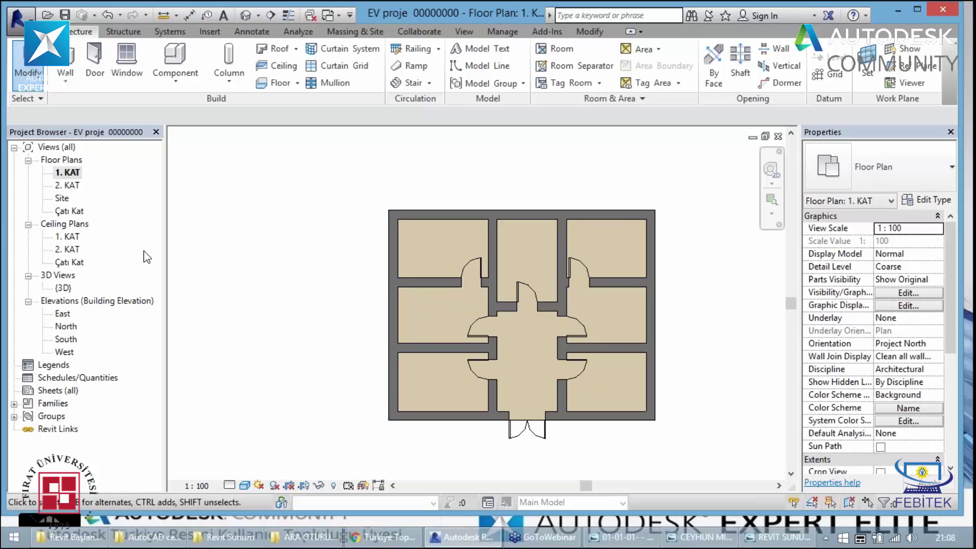
# Check 2. KAT, then on 1. KAT right-click the lower-left room's door for Select All Instances
pyautogui.doubleClick(67, 185)
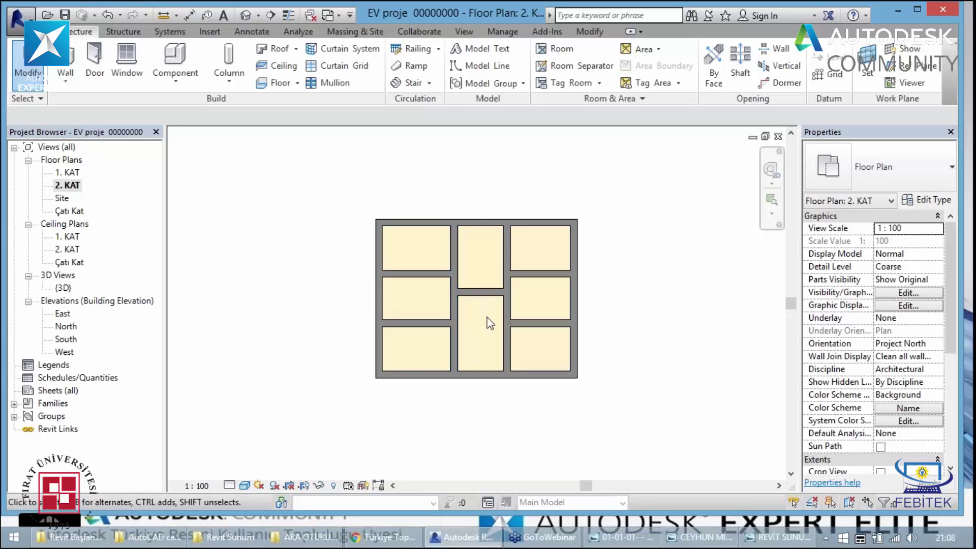
pyautogui.doubleClick(67, 173)
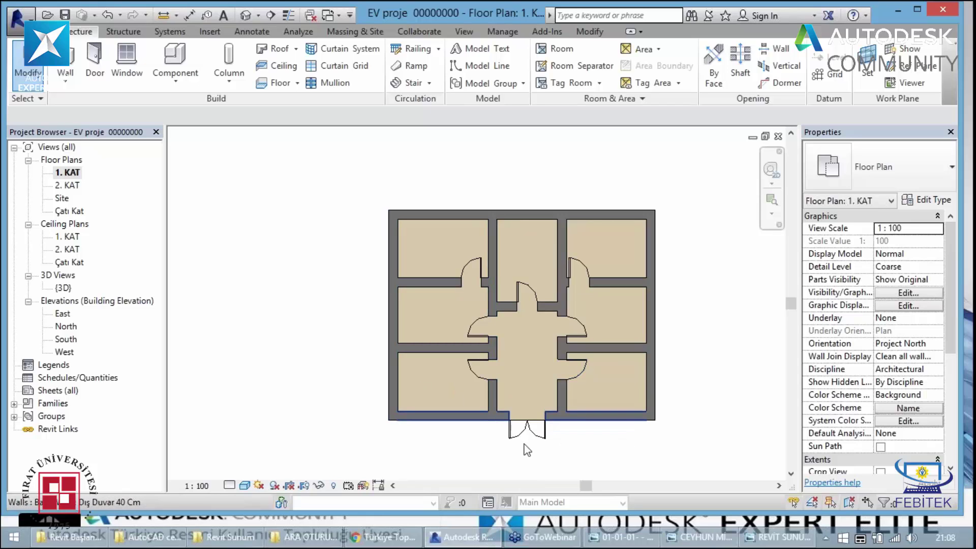
pyautogui.click(471, 369)
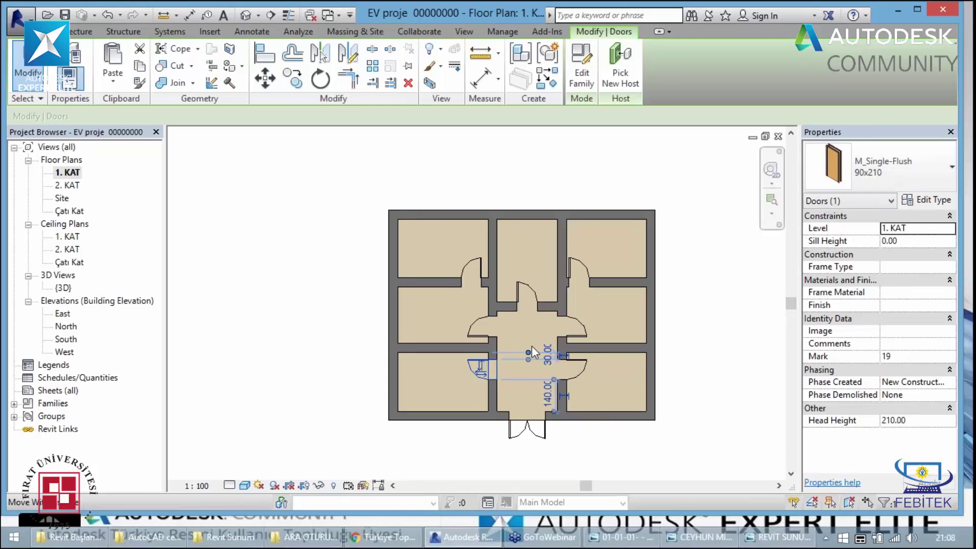
pyautogui.rightClick(478, 367)
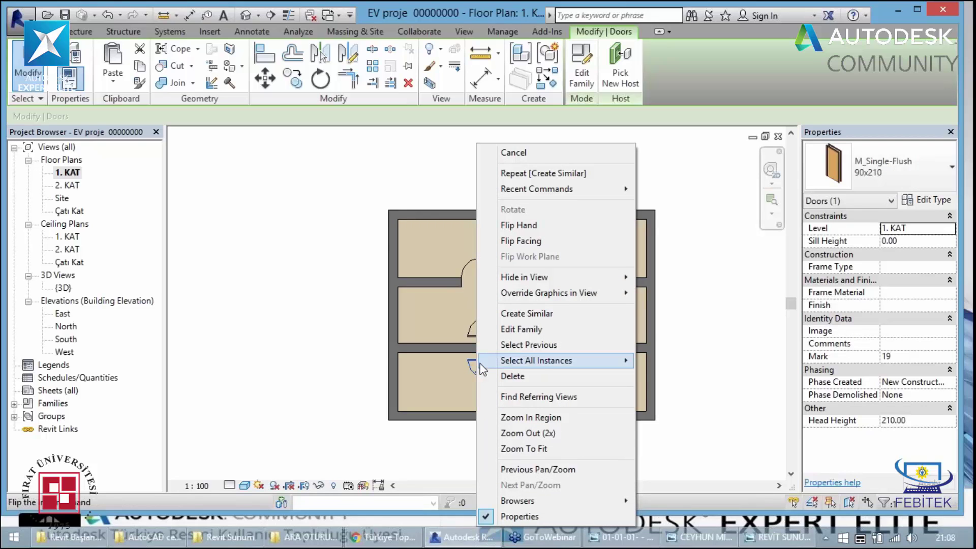
pyautogui.moveTo(535, 361)
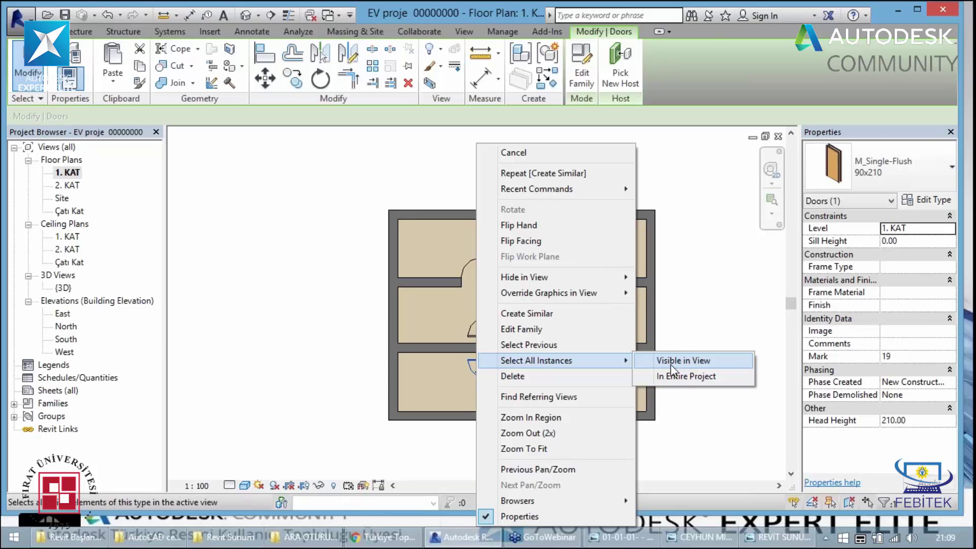
# Select all seven doors visible on 1. KAT, copy them, and choose Paste Aligned to Selected Levels
pyautogui.click(671, 365)
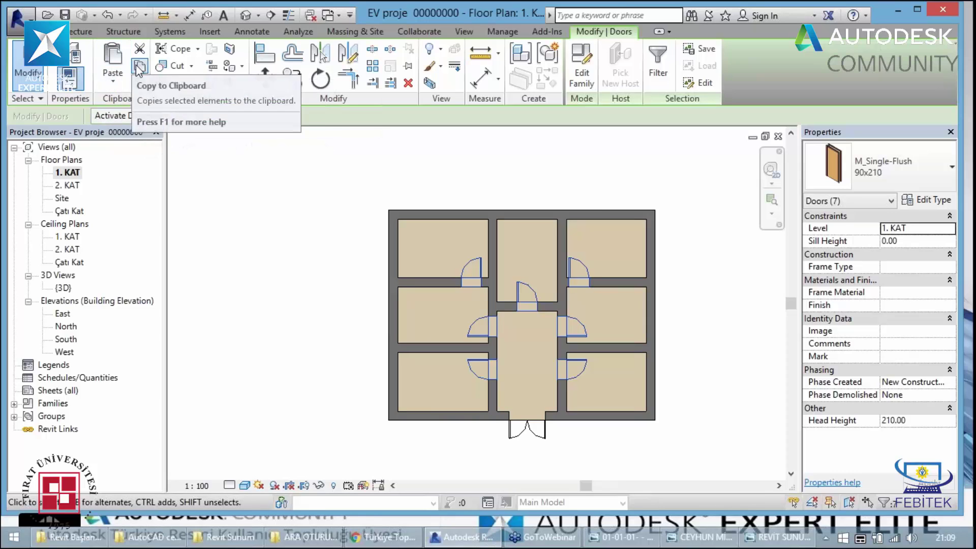
pyautogui.click(138, 69)
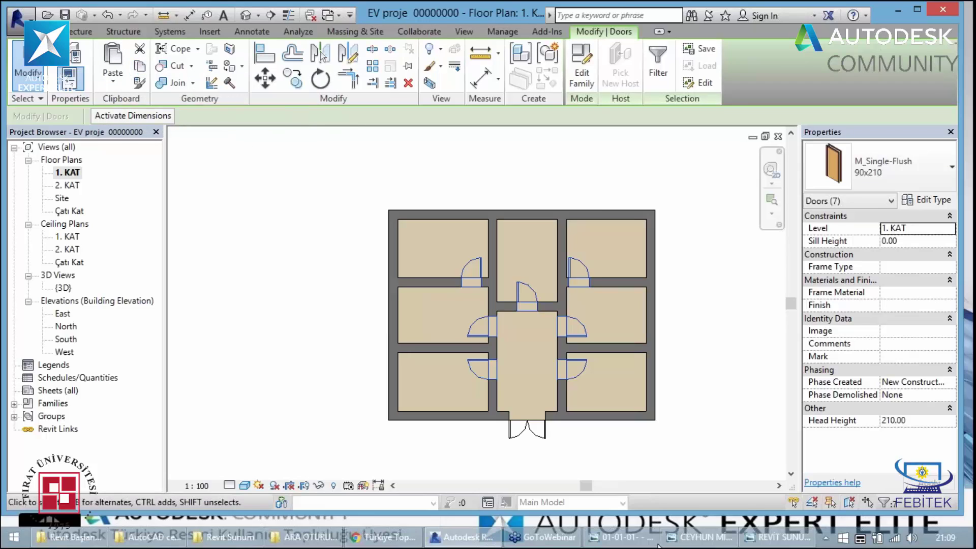
pyautogui.click(114, 85)
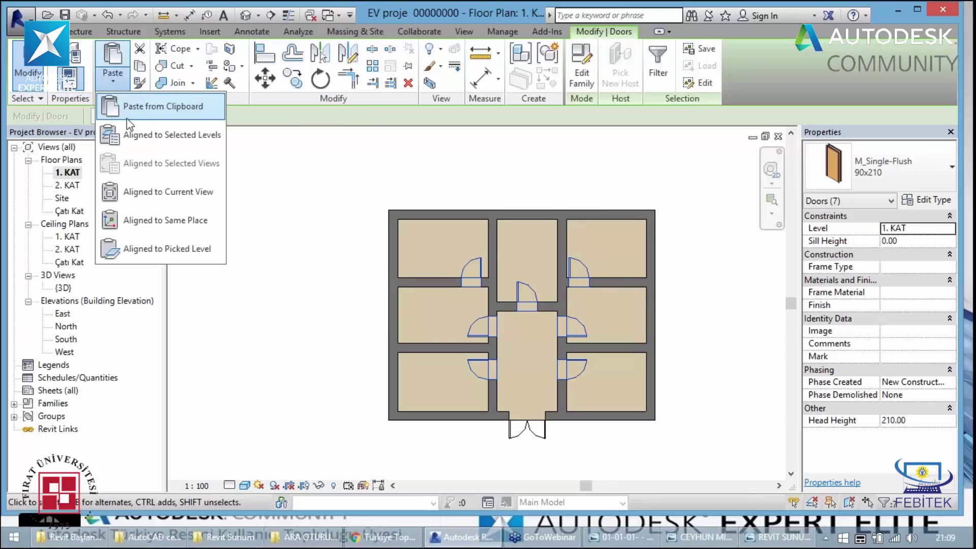
pyautogui.click(186, 144)
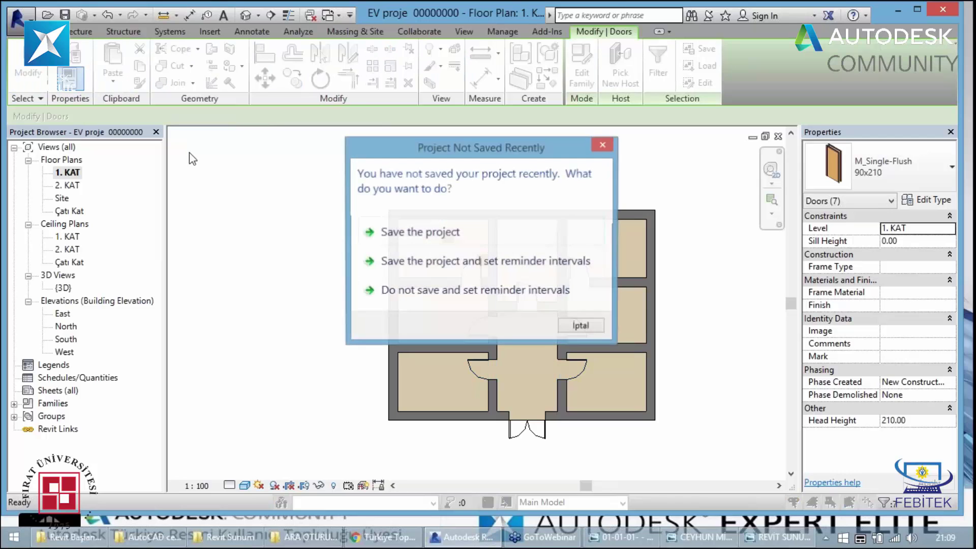
# Dismiss the save reminder, paste the seven doors onto 2. KAT, and view that floor plan
pyautogui.click(409, 232)
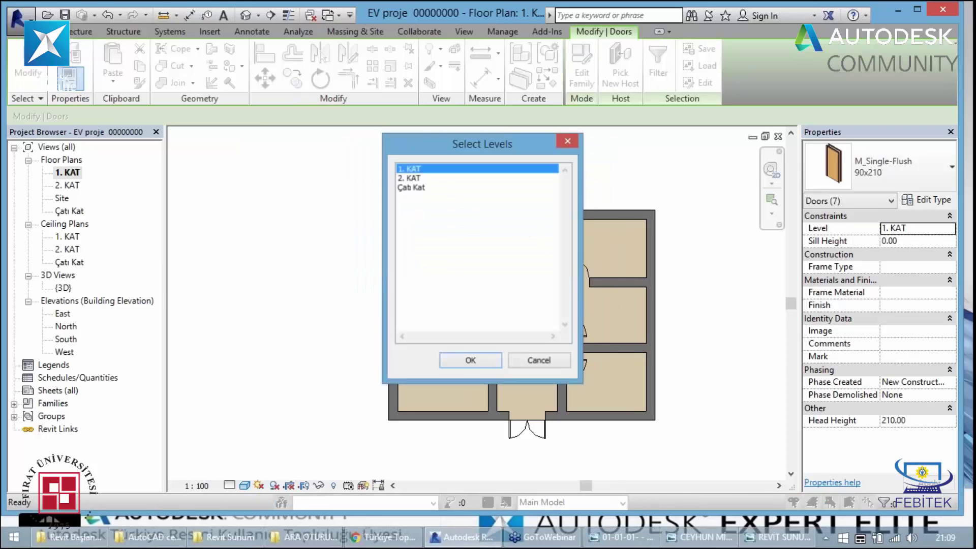
pyautogui.click(405, 179)
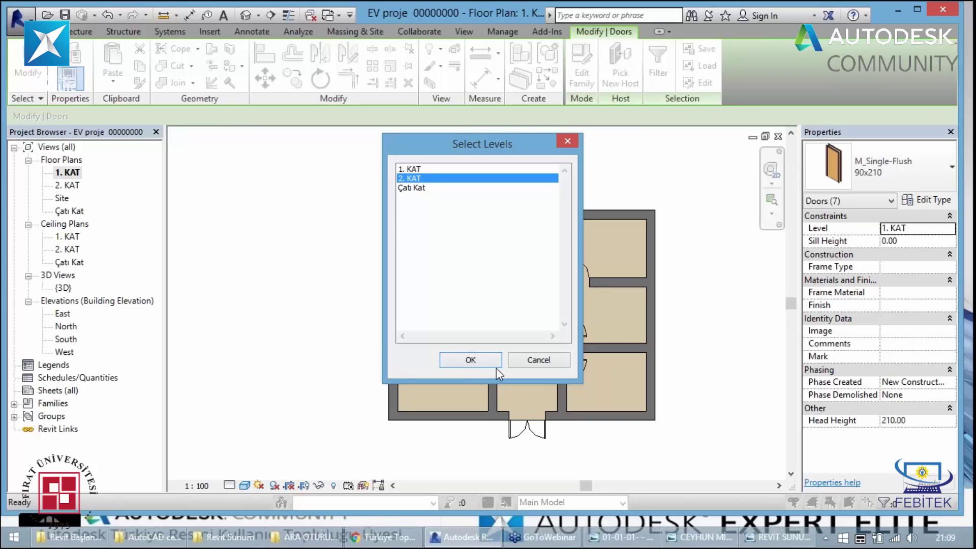
pyautogui.click(478, 361)
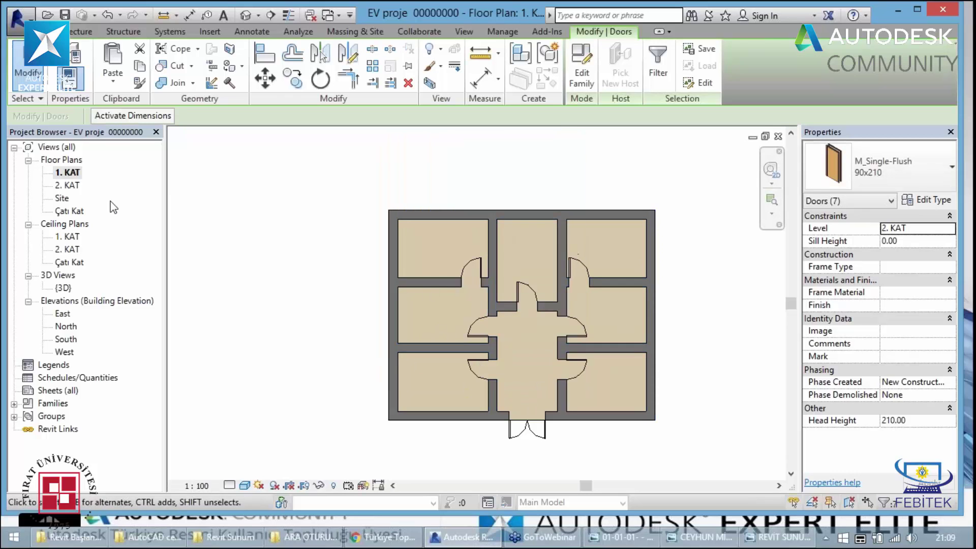
pyautogui.doubleClick(68, 185)
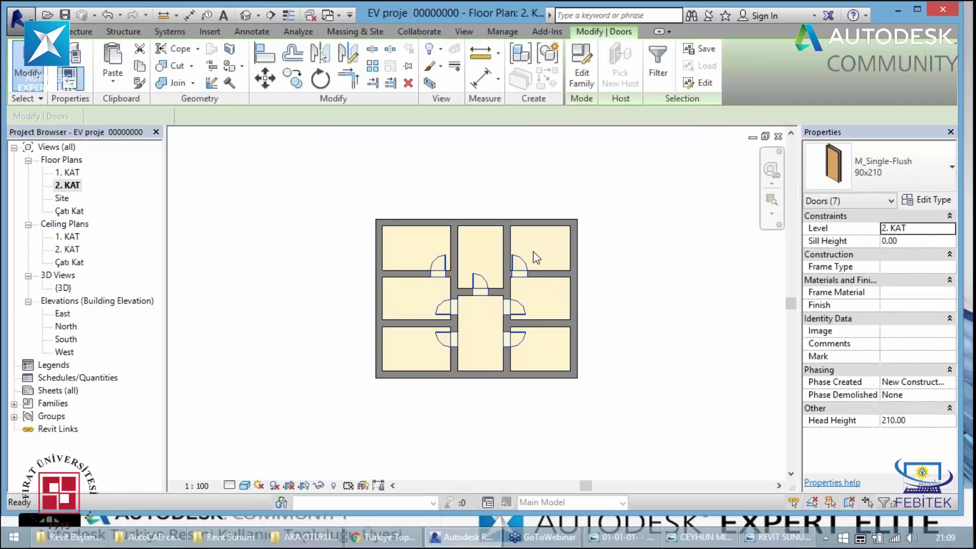
# Clear the door selection and switch back to the 1. KAT floor plan
pyautogui.click(535, 258)
pyautogui.scroll(1, 475, 348)
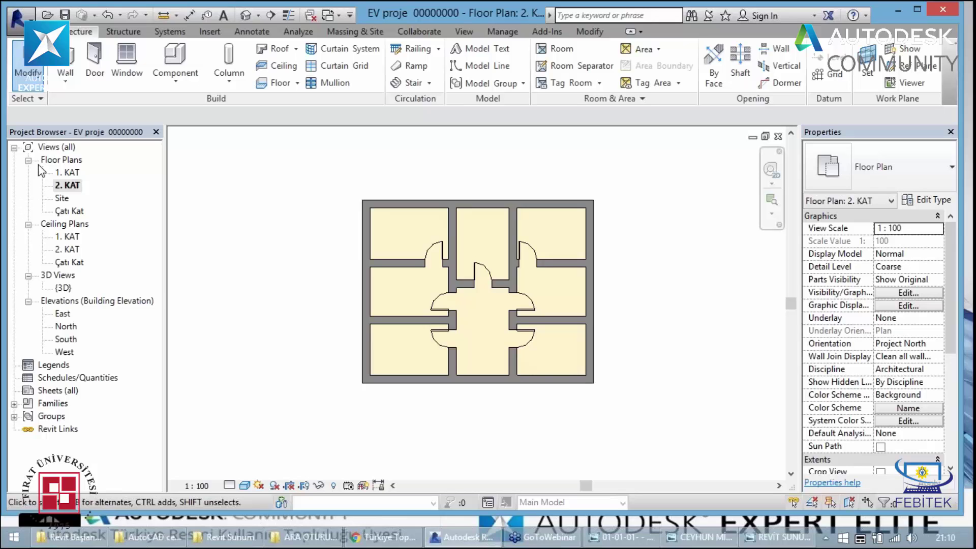
pyautogui.doubleClick(67, 172)
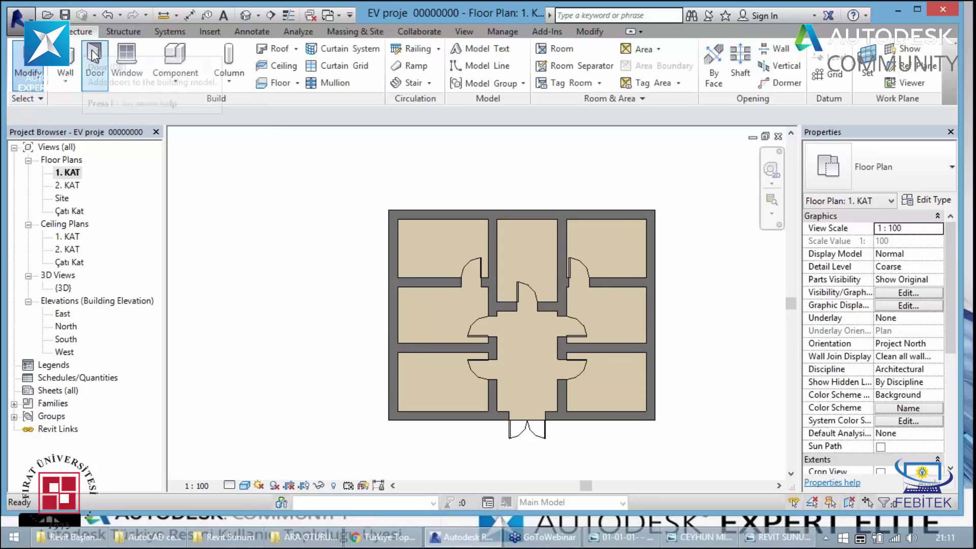
pyautogui.moveTo(126, 61)
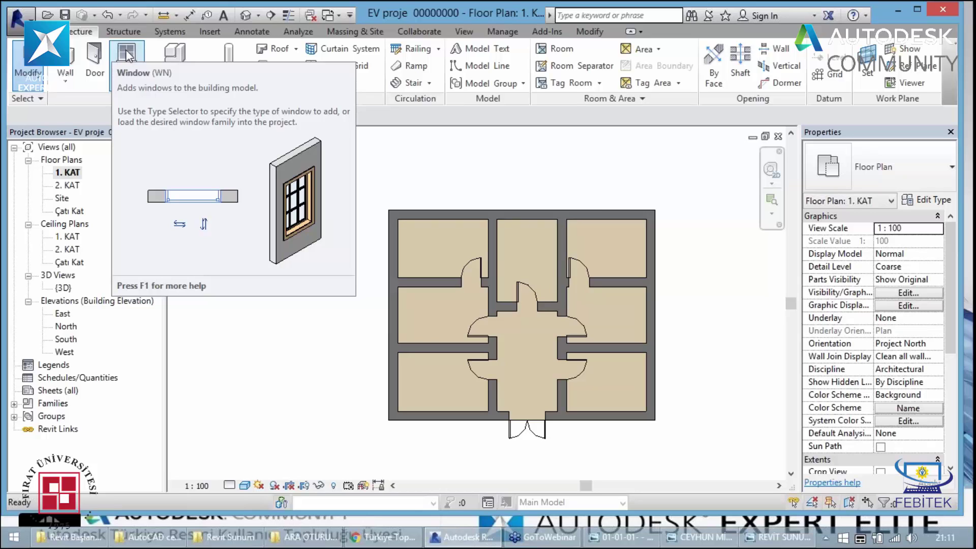
# Start the Window tool and browse the family library to the US Metric Windows folder
pyautogui.click(127, 55)
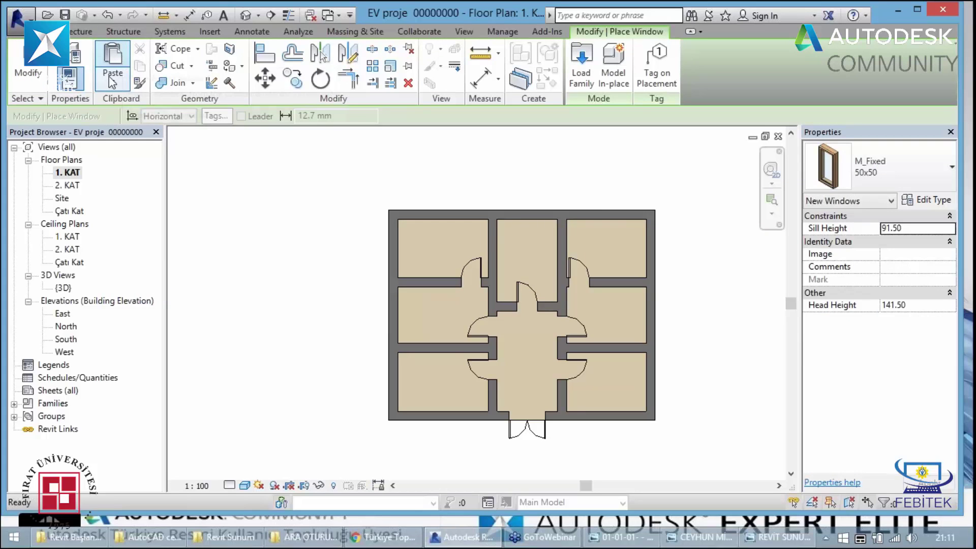
pyautogui.click(890, 167)
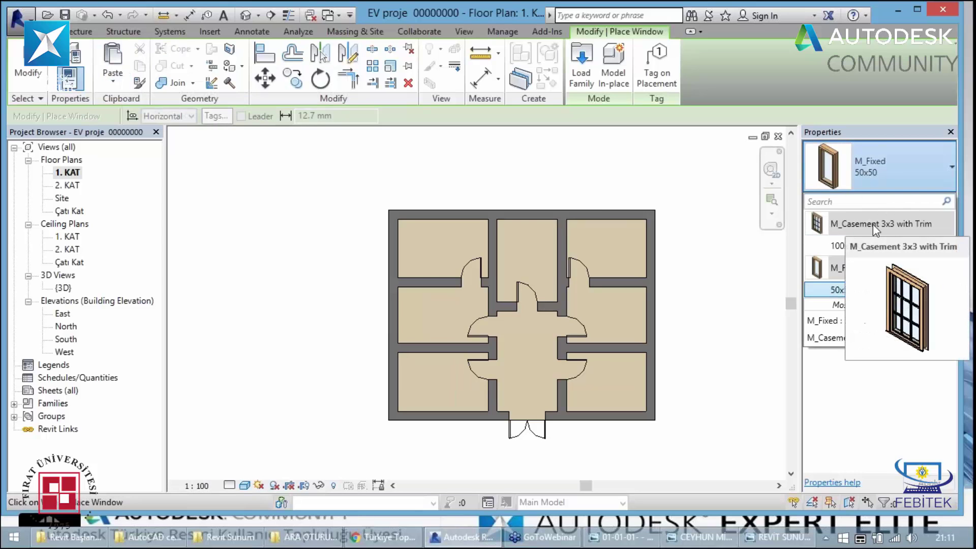
pyautogui.click(877, 172)
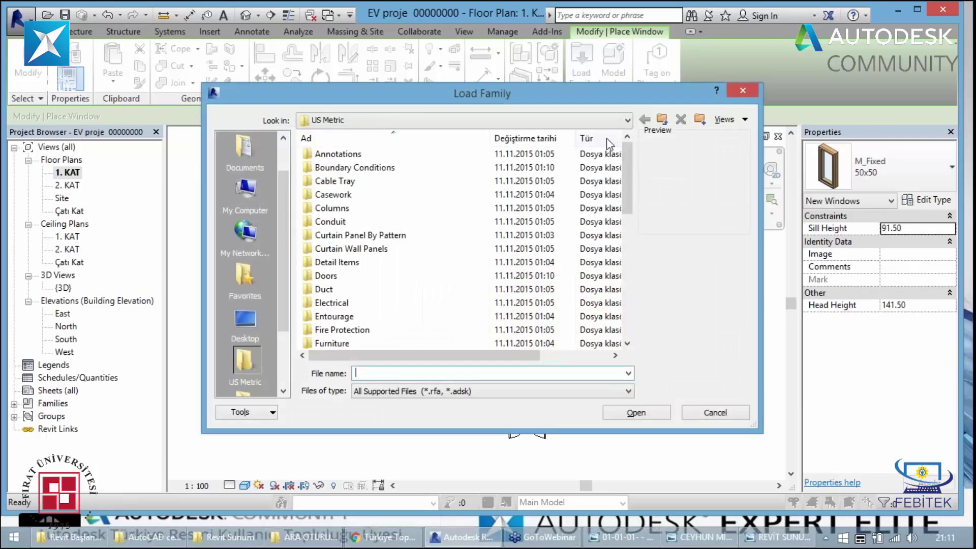
pyautogui.click(351, 248)
pyautogui.scroll(-1, 359, 251)
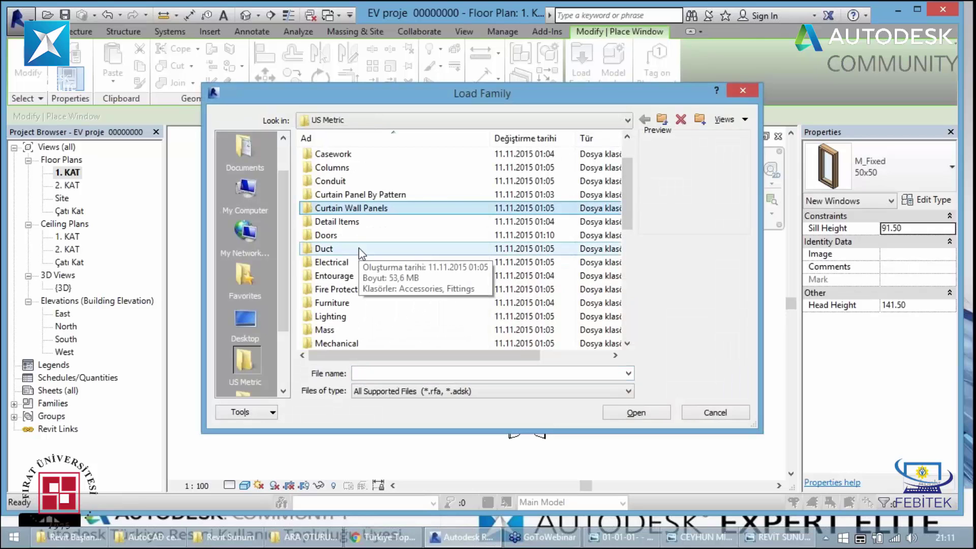
pyautogui.scroll(-1, 361, 250)
pyautogui.scroll(-1, 360, 247)
pyautogui.scroll(-1, 360, 246)
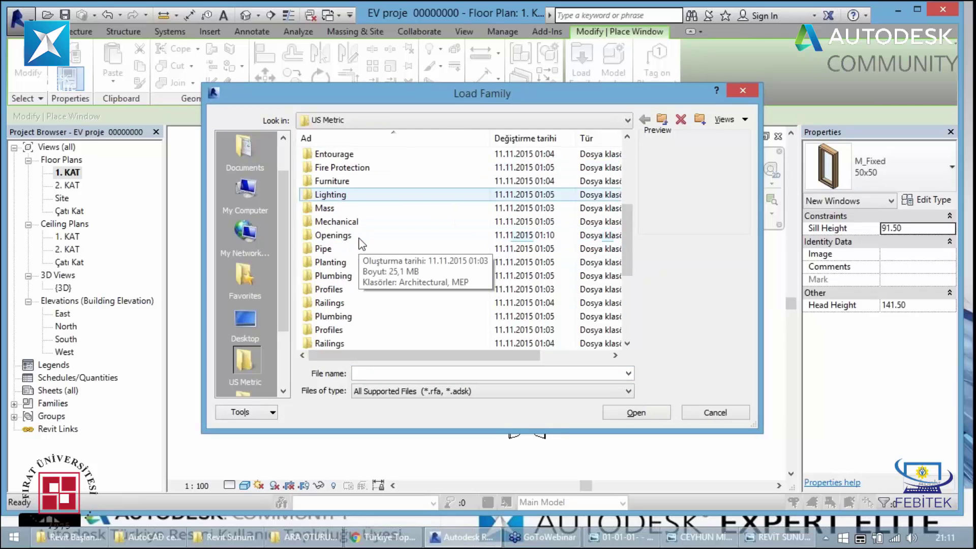
pyautogui.scroll(-1, 361, 244)
pyautogui.scroll(-2, 360, 243)
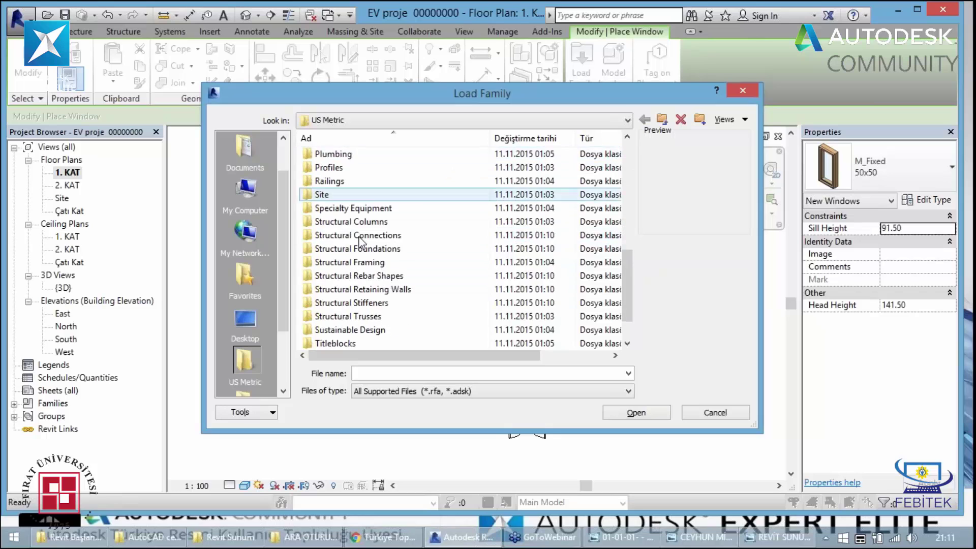
pyautogui.scroll(-1, 359, 241)
pyautogui.click(333, 316)
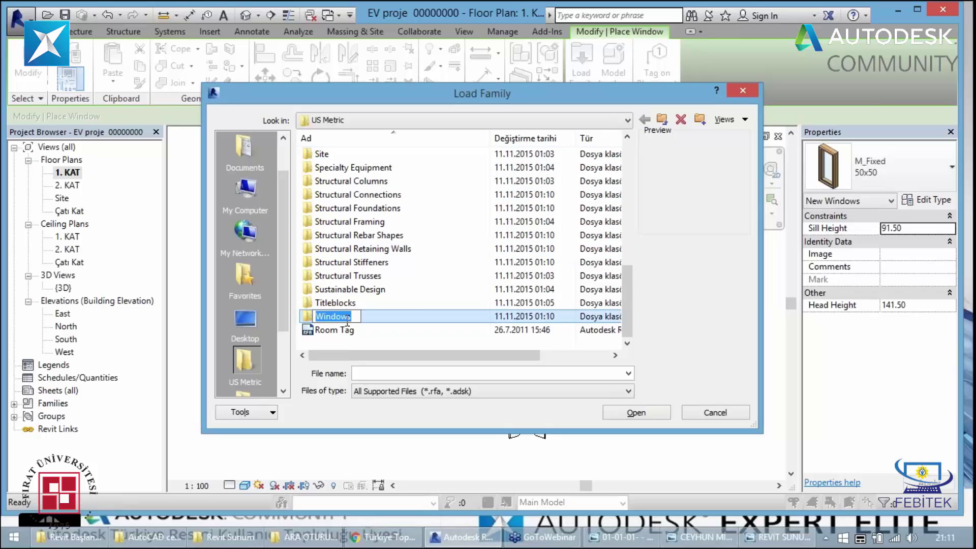
pyautogui.click(346, 289)
pyautogui.doubleClick(335, 316)
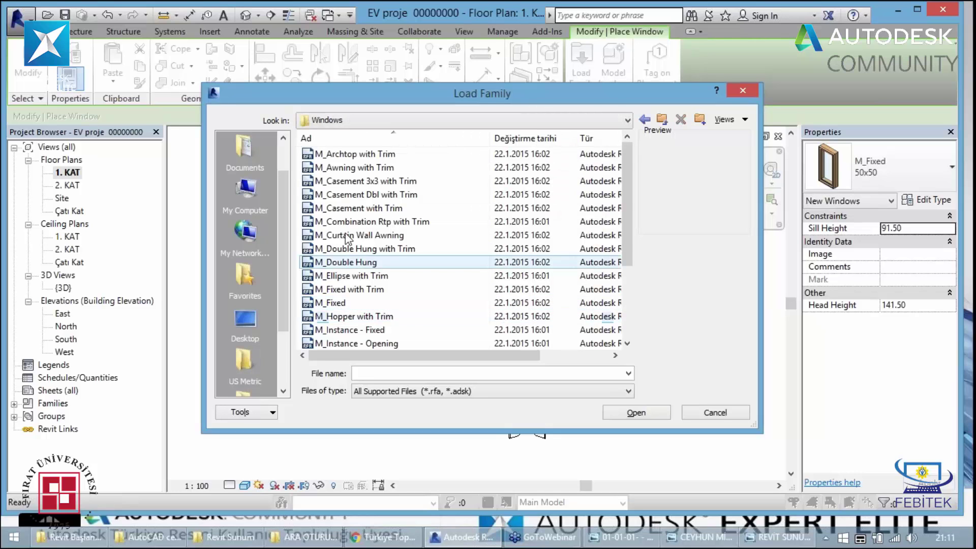
# Preview the window families and load M_Casement 3x3 with Trim
pyautogui.click(358, 160)
pyautogui.press('Down')
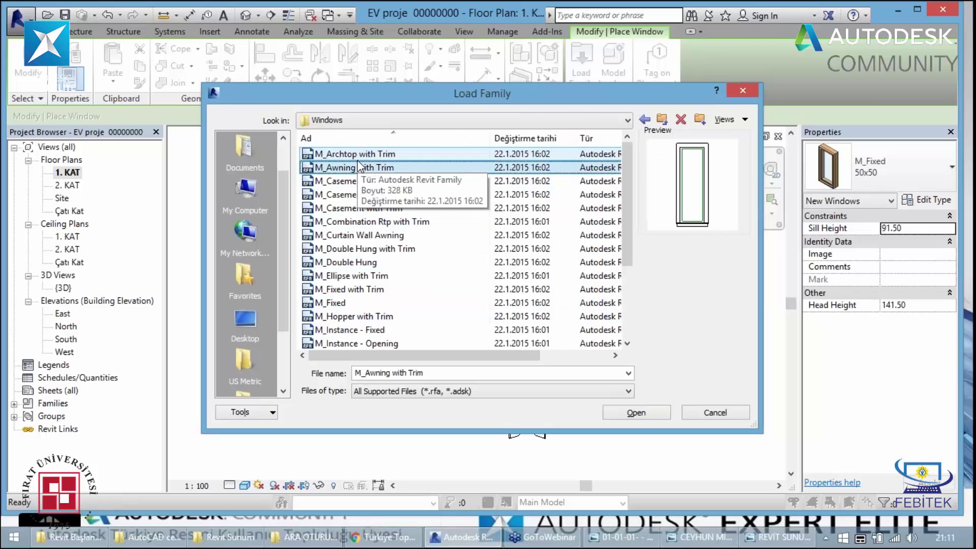
pyautogui.press('Down')
pyautogui.press('Down')
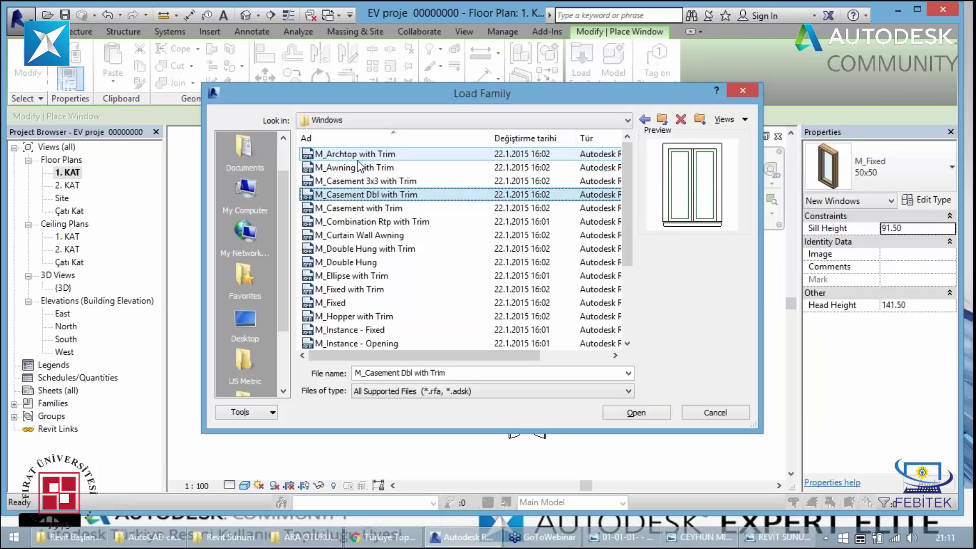
pyautogui.press('Up')
pyautogui.press('Down')
pyautogui.press('Down')
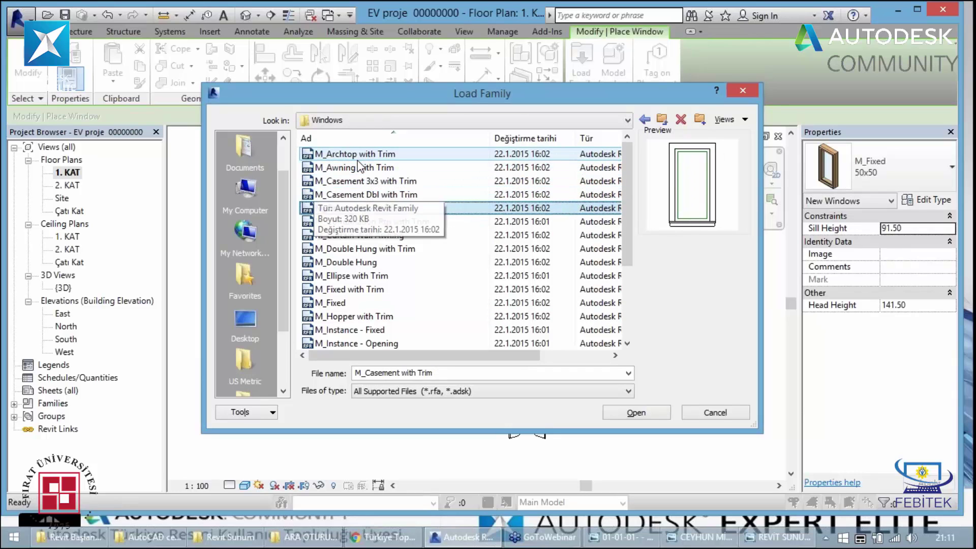
pyautogui.press('Down')
pyautogui.press('Down')
pyautogui.press('Down')
pyautogui.press('Down')
pyautogui.press('Down')
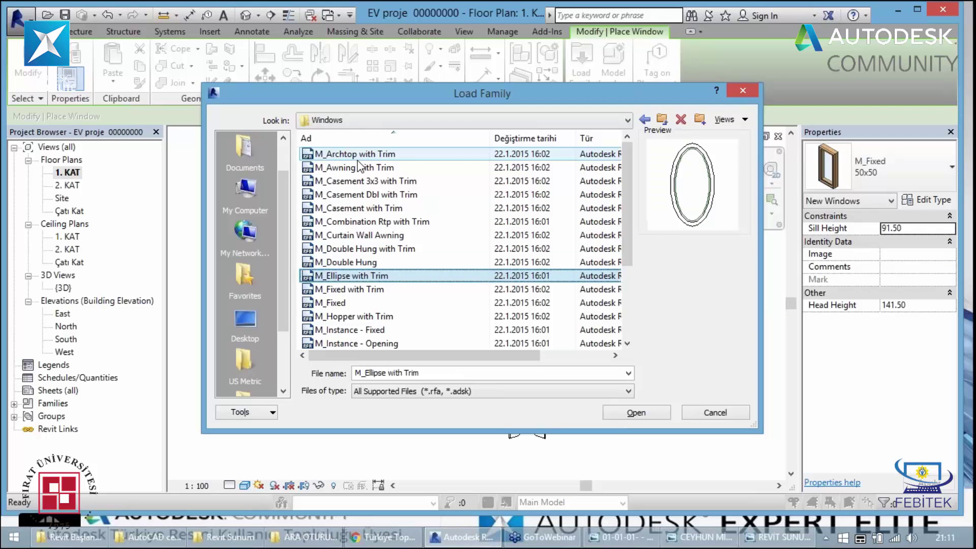
pyautogui.press('Down')
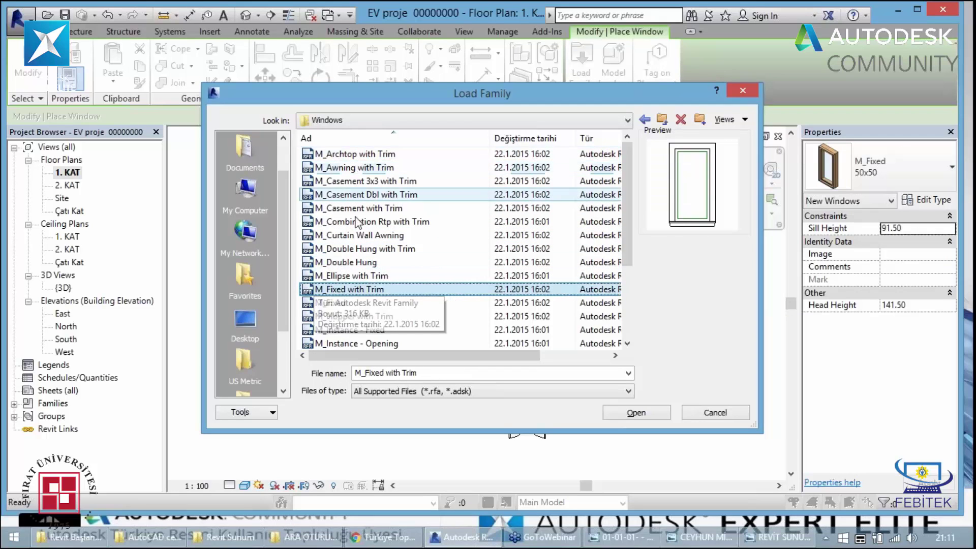
pyautogui.scroll(-1, 350, 240)
pyautogui.scroll(-2, 350, 240)
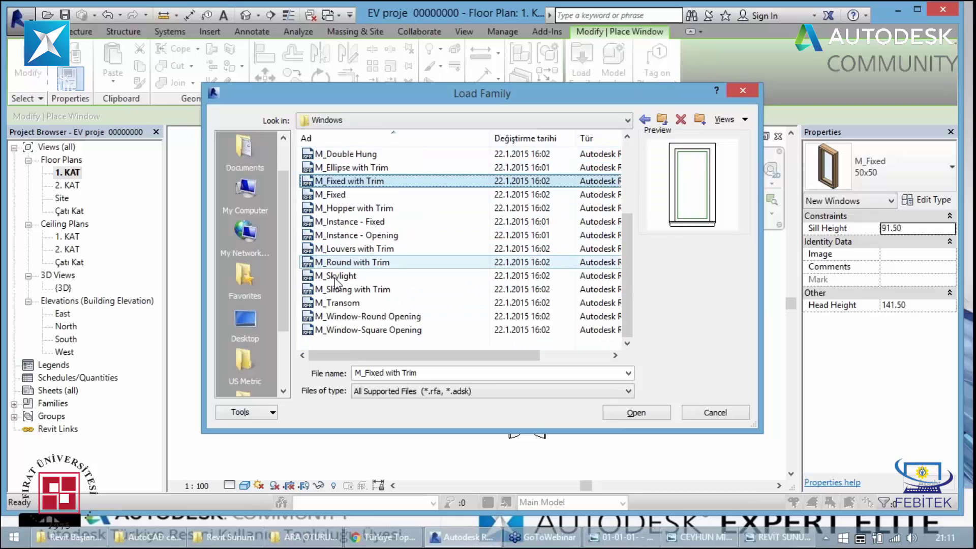
pyautogui.click(340, 303)
pyautogui.click(339, 322)
pyautogui.scroll(3, 339, 315)
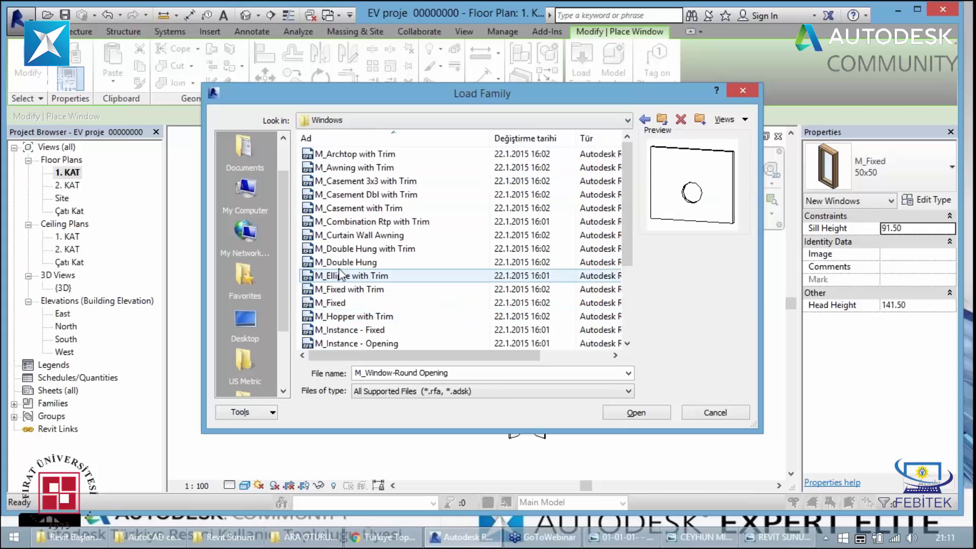
pyautogui.click(351, 207)
pyautogui.click(351, 172)
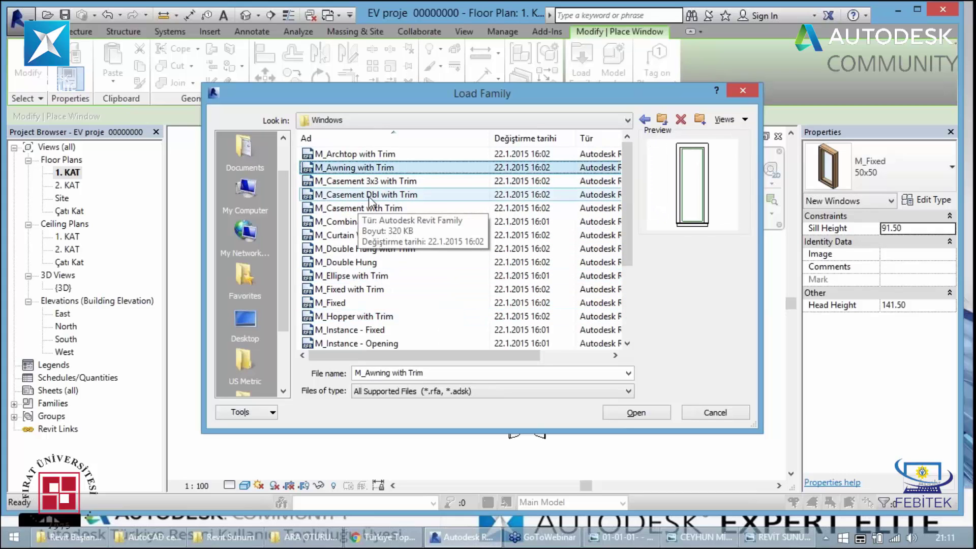
pyautogui.click(379, 182)
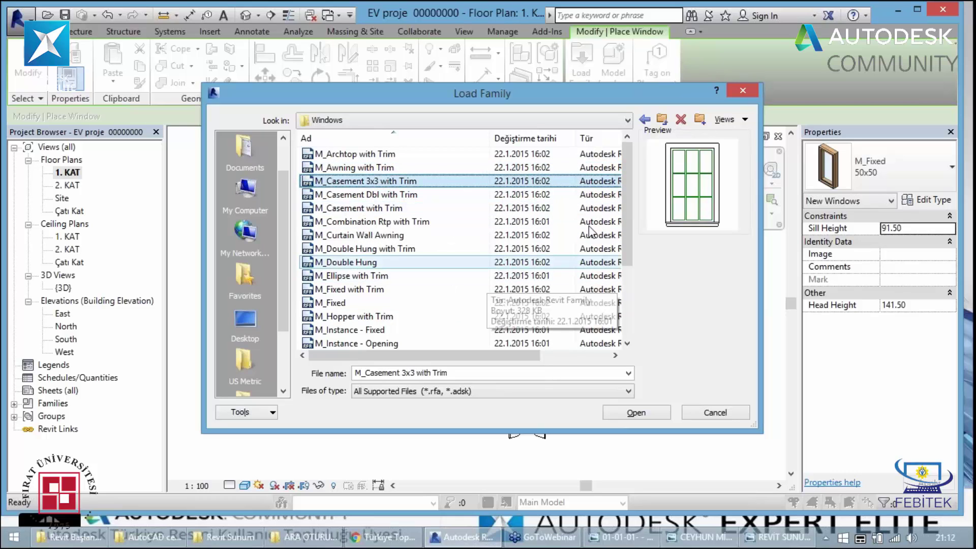
pyautogui.click(744, 93)
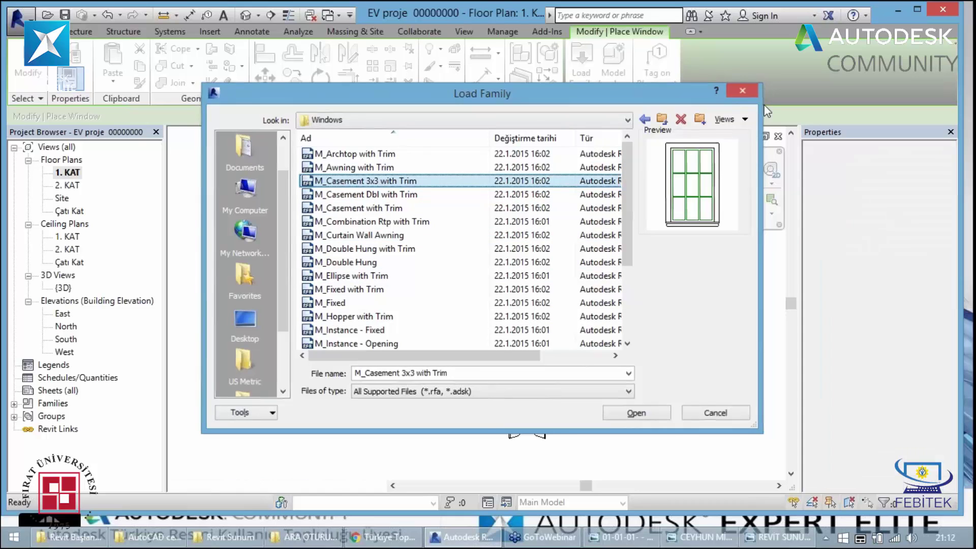
# Choose the M_Casement 100x190 type with a 30.00 sill height
pyautogui.click(884, 168)
pyautogui.click(883, 224)
pyautogui.write('30')
pyautogui.press('Return')
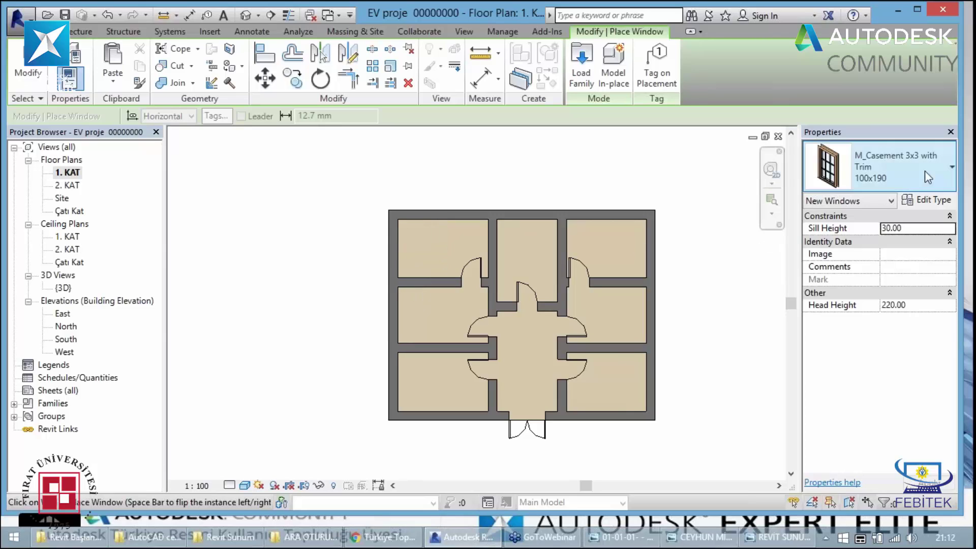
# In the M_Casement 3x3 with Trim 100x190 type properties, set Width 100.00 and Height 190.00
pyautogui.click(926, 201)
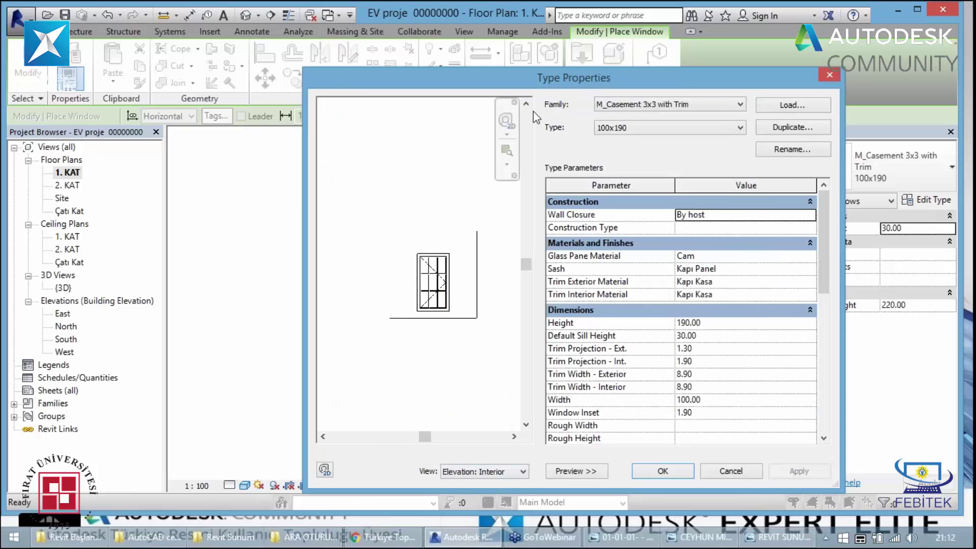
pyautogui.click(569, 469)
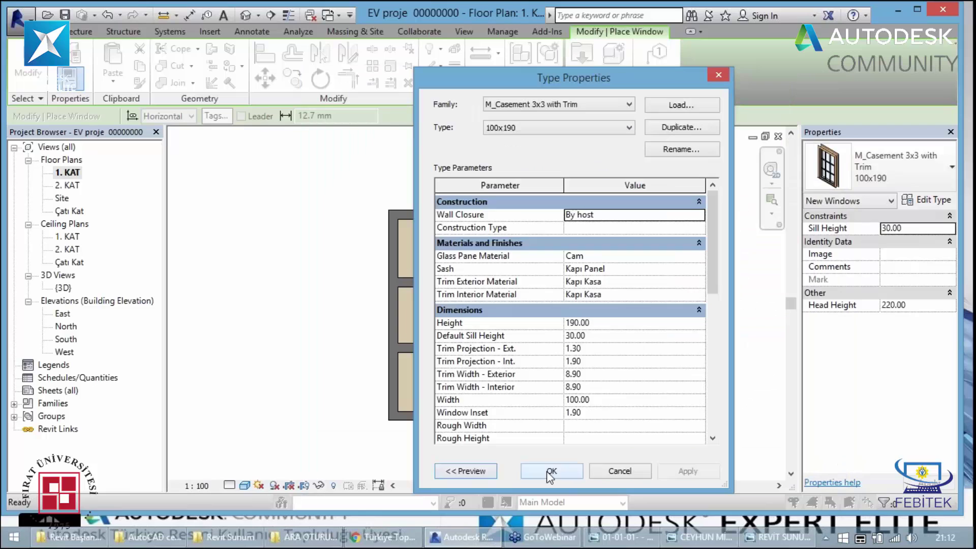
pyautogui.click(489, 471)
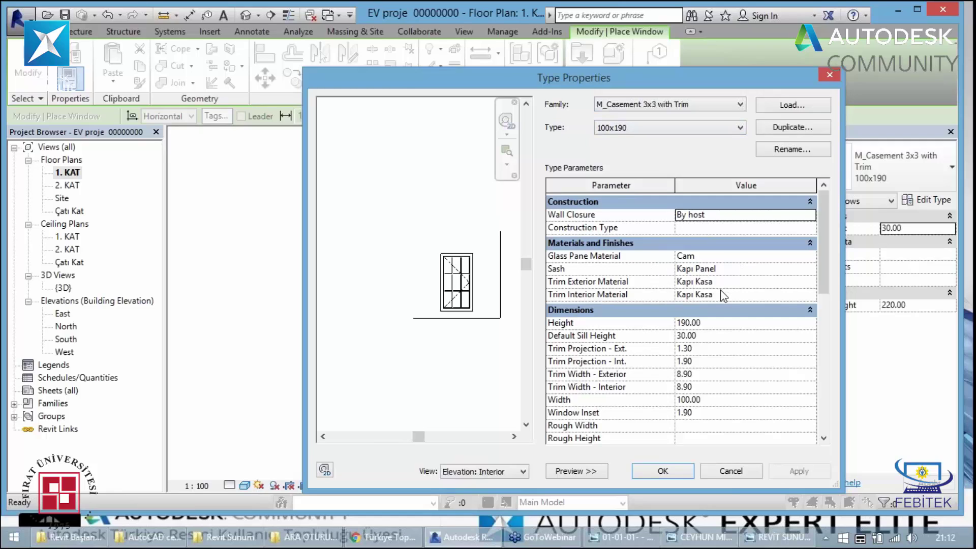
pyautogui.click(691, 323)
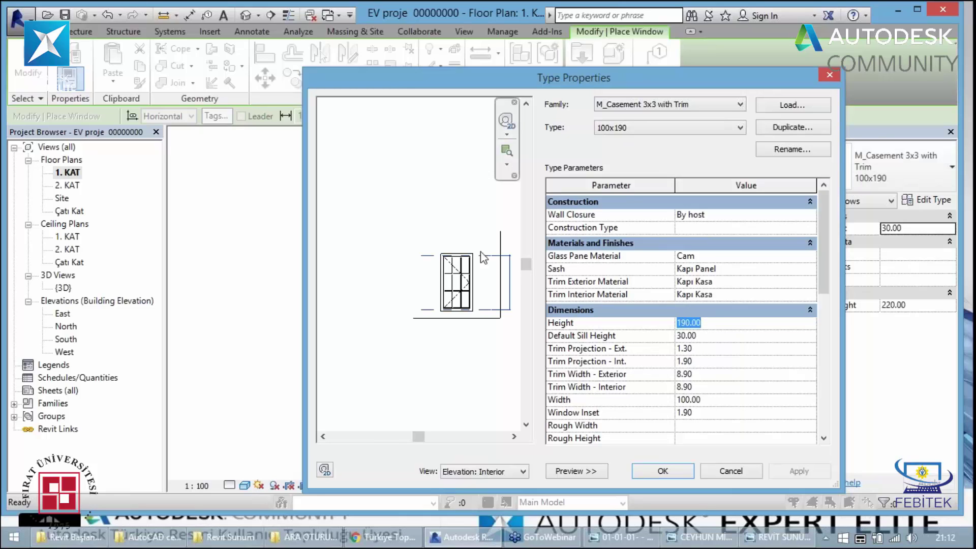
pyautogui.scroll(1, 500, 278)
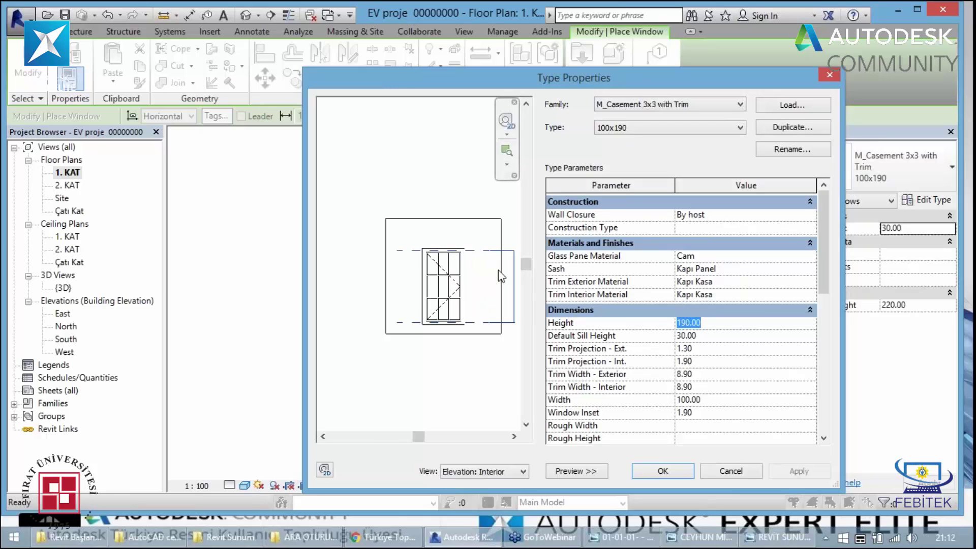
pyautogui.scroll(1, 499, 280)
pyautogui.scroll(1, 499, 279)
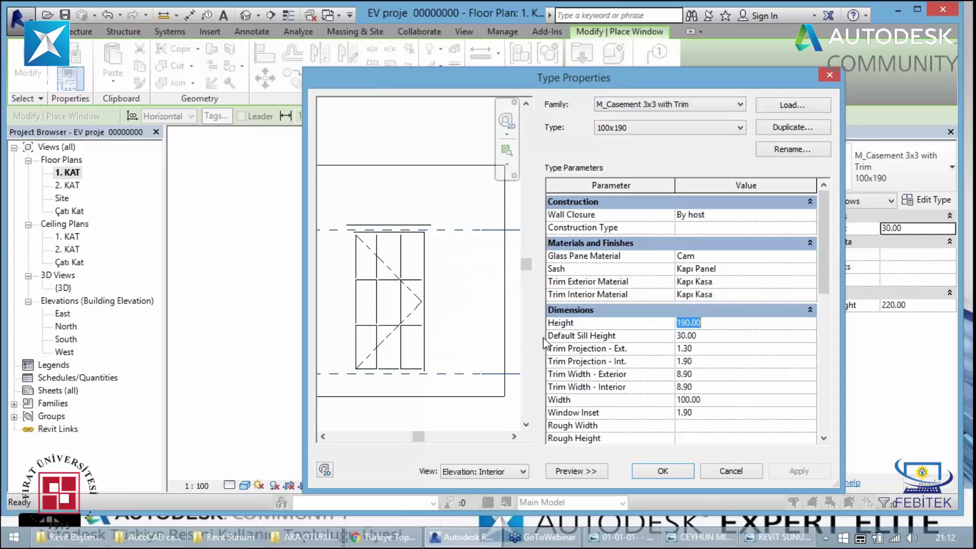
pyautogui.scroll(-1, 687, 354)
pyautogui.scroll(-1, 684, 356)
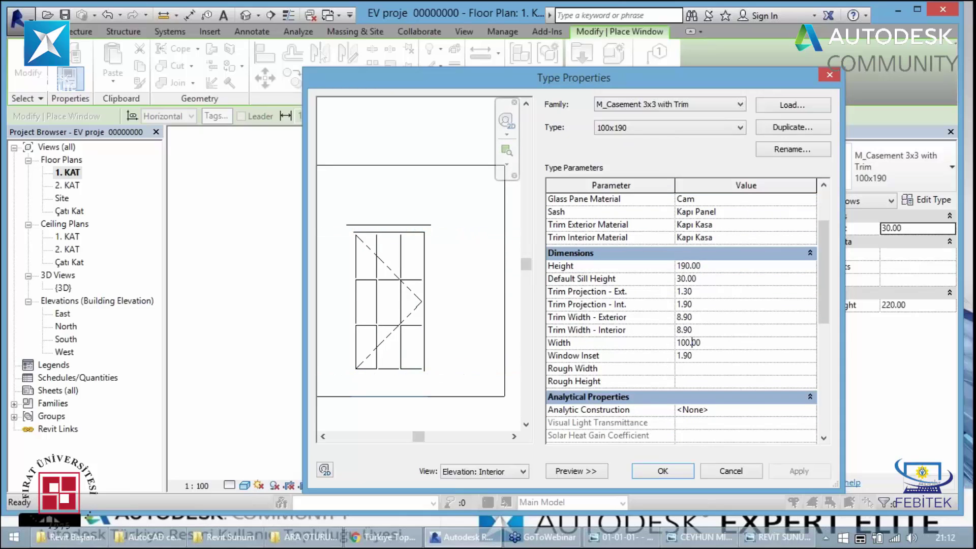
pyautogui.click(709, 343)
pyautogui.scroll(-2, 433, 342)
pyautogui.scroll(-1, 435, 341)
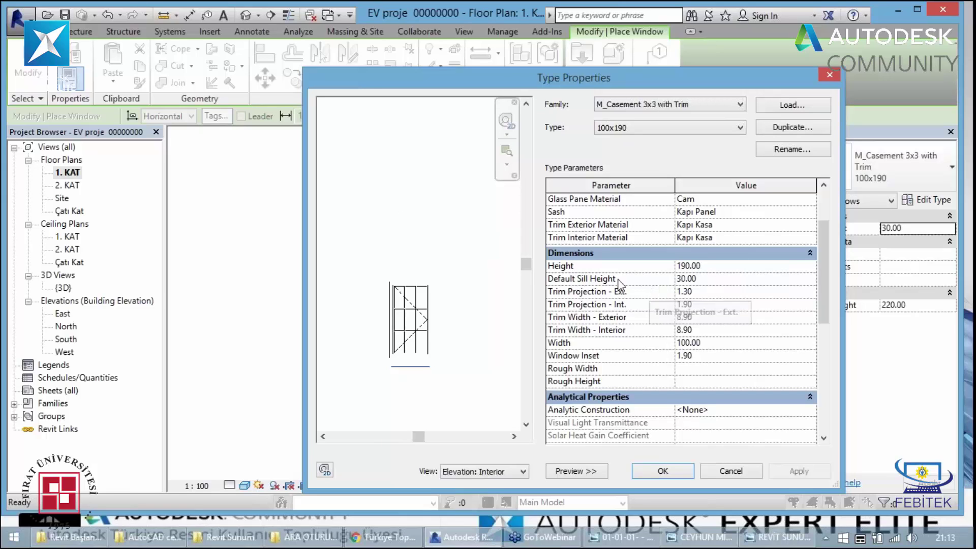
# Check the 30.00 default sill height and trim projection/width values, then accept the type properties
pyautogui.click(704, 279)
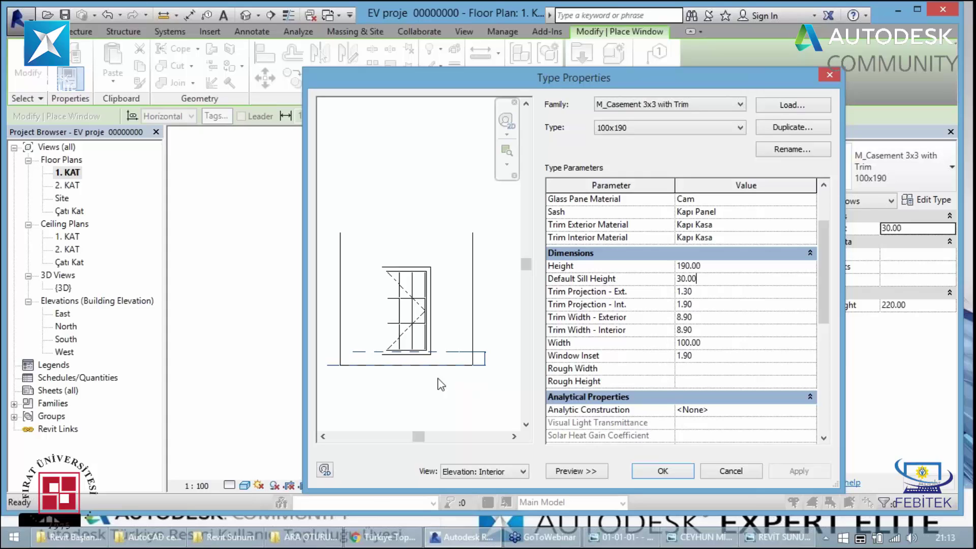
pyautogui.click(712, 294)
pyautogui.click(704, 316)
pyautogui.click(705, 333)
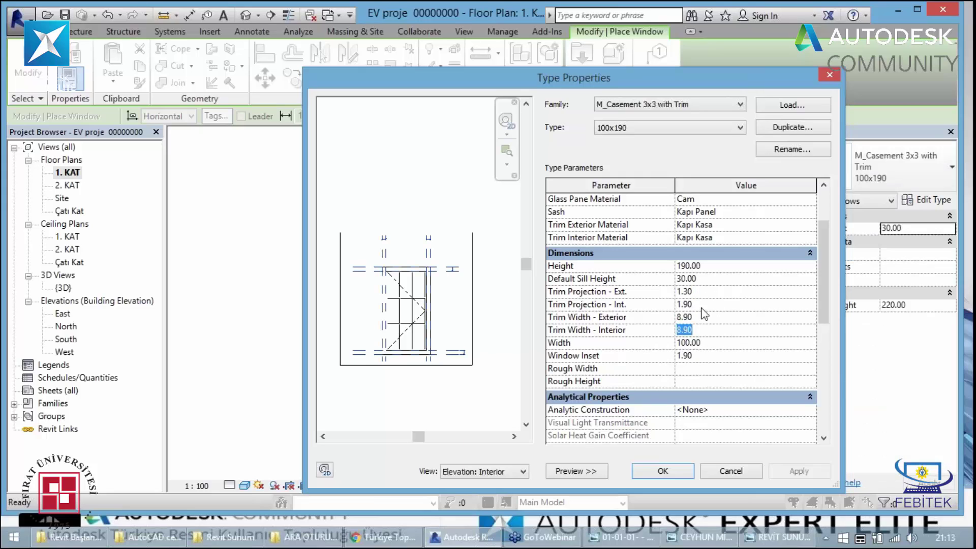
pyautogui.click(721, 305)
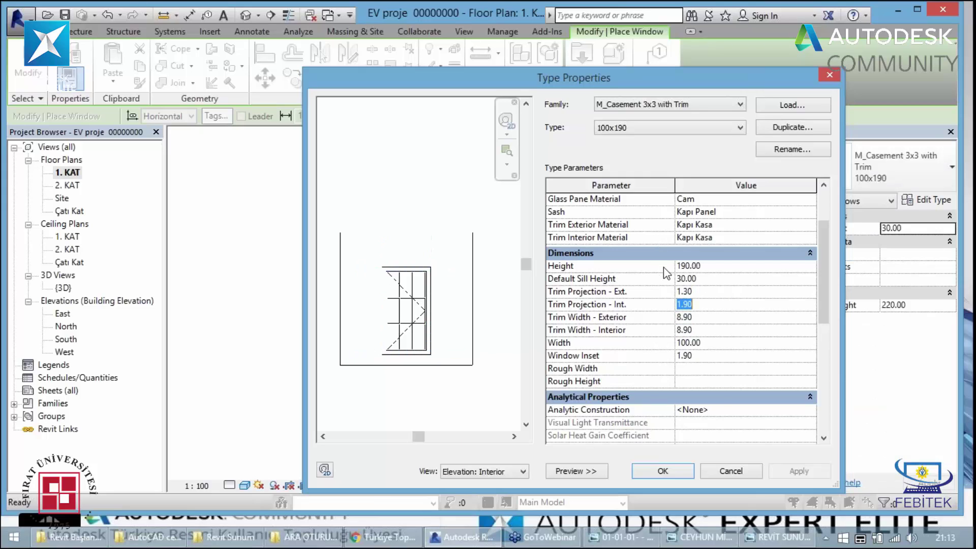
pyautogui.moveTo(825, 319)
pyautogui.mouseDown()
pyautogui.moveTo(836, 420)
pyautogui.moveTo(819, 277)
pyautogui.mouseUp()
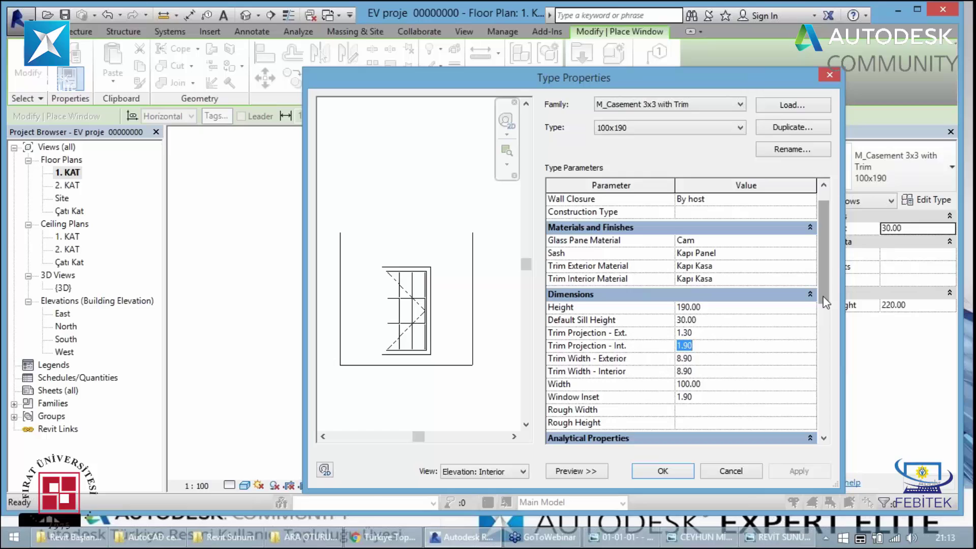
pyautogui.click(656, 475)
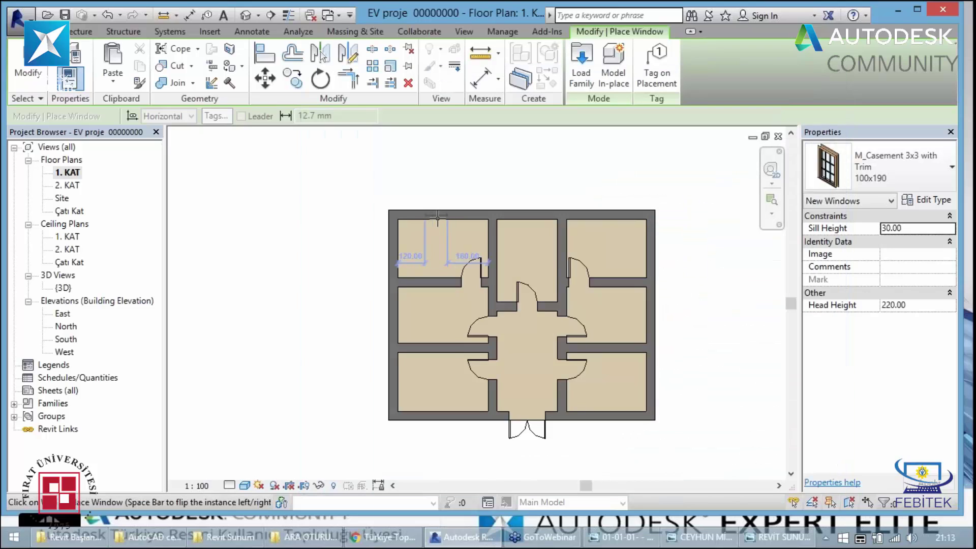
# Place windows in the top-left, top-middle and top-right rooms' outer wall, then flip the left one
pyautogui.click(440, 216)
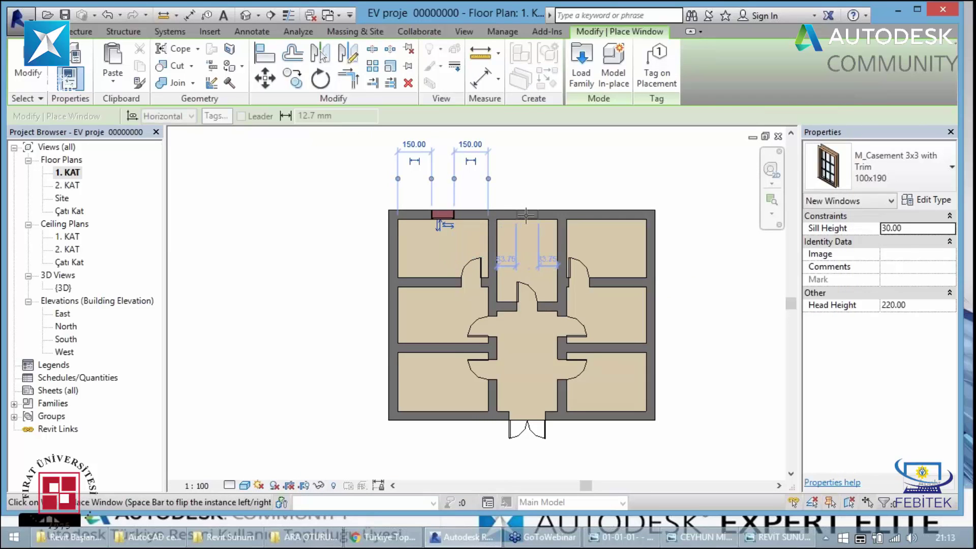
pyautogui.click(526, 215)
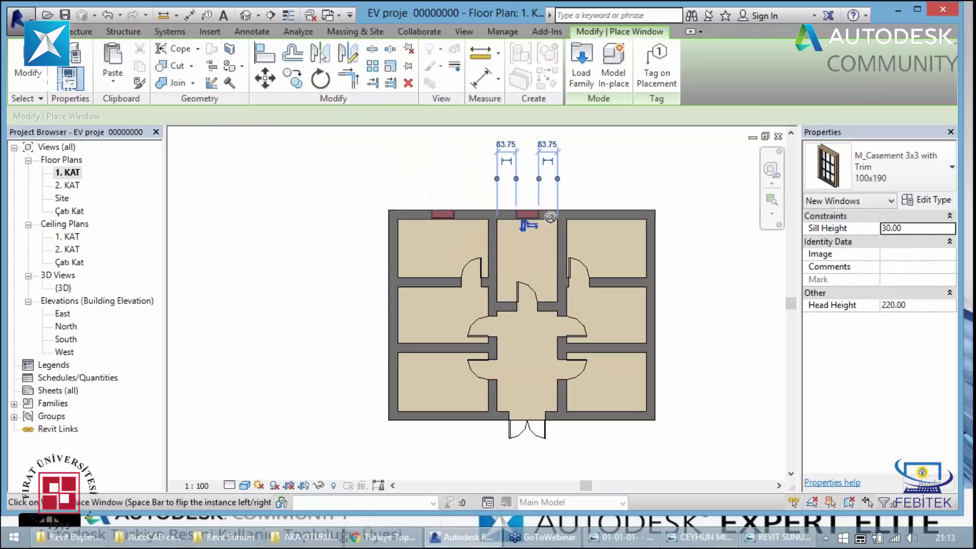
pyautogui.click(615, 216)
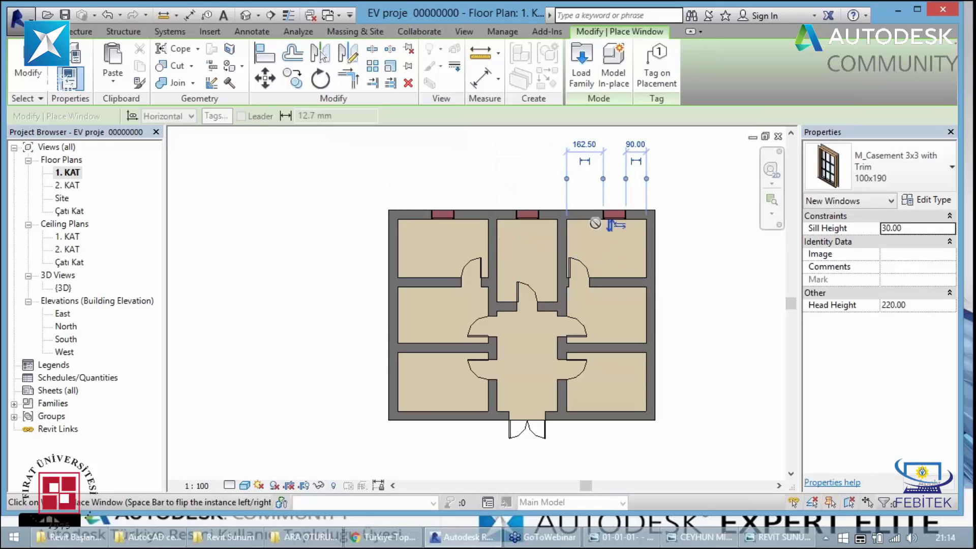
pyautogui.press('Escape')
pyautogui.press('Escape')
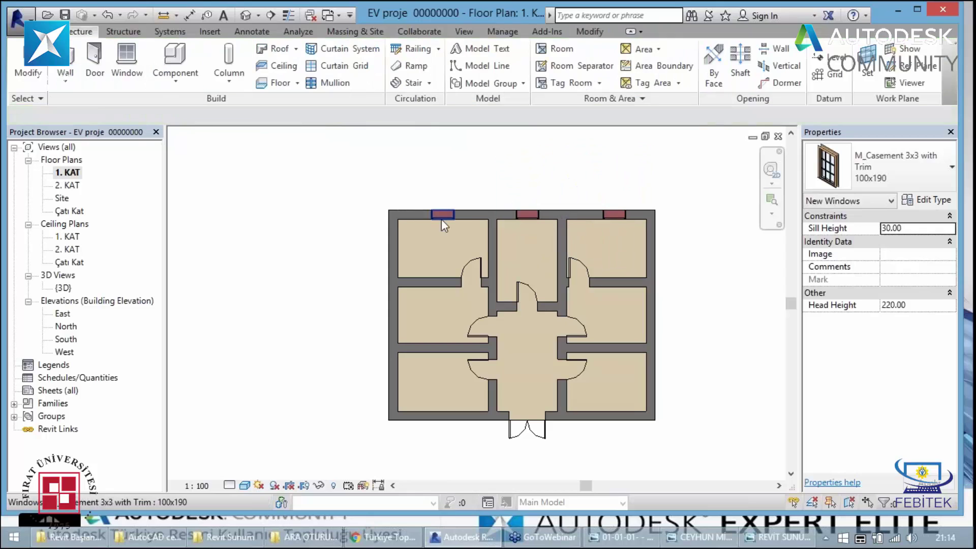
pyautogui.scroll(2, 438, 222)
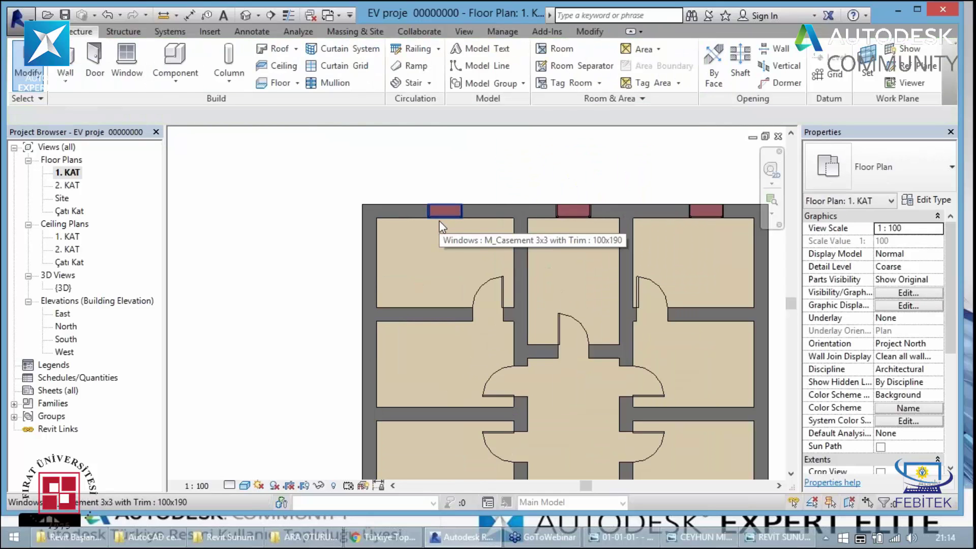
pyautogui.click(441, 218)
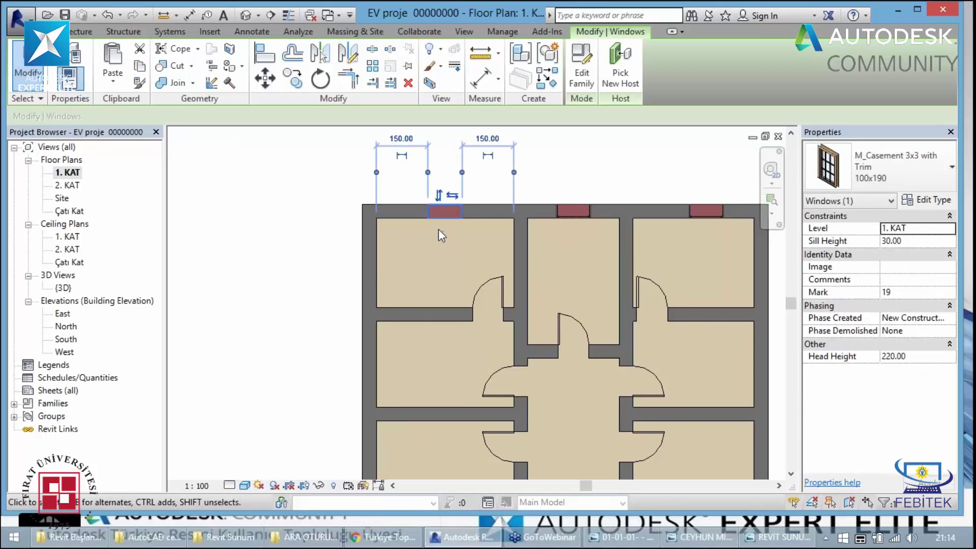
pyautogui.click(439, 196)
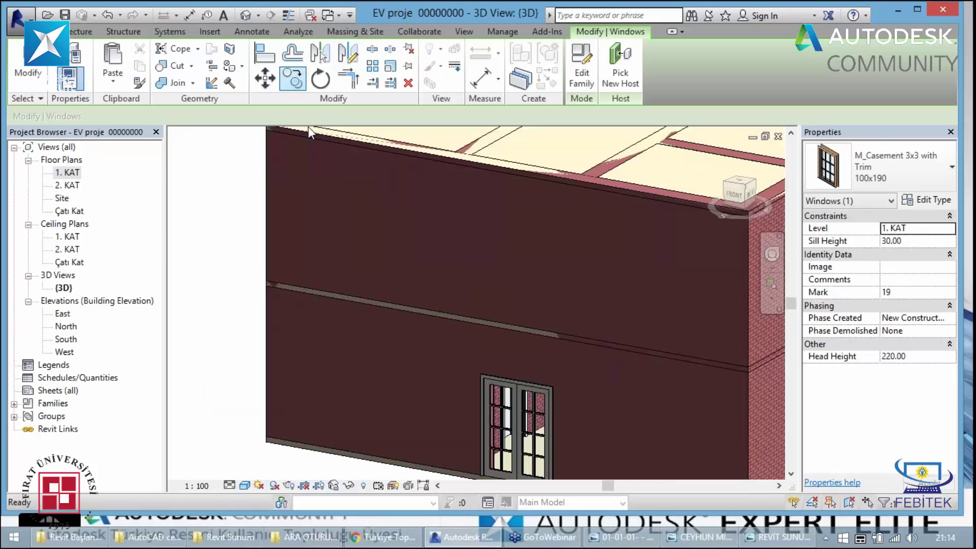
# Orbit and zoom the 3D view onto the new top-wall windows
pyautogui.press('Escape')
pyautogui.scroll(-5, 435, 261)
pyautogui.hotkey('shift', 'w')
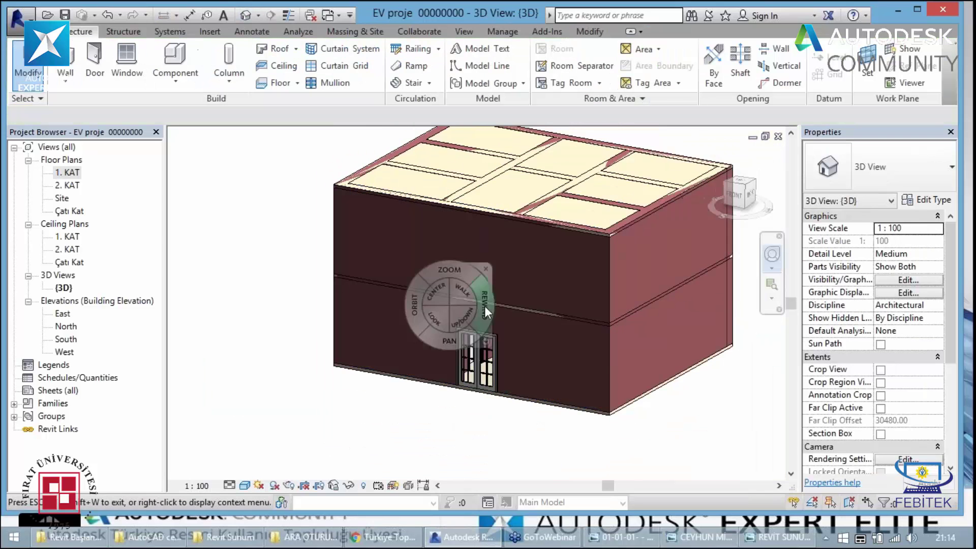
pyautogui.moveTo(484, 315)
pyautogui.mouseDown()
pyautogui.moveTo(272, 315)
pyautogui.moveTo(227, 305)
pyautogui.moveTo(751, 292)
pyautogui.mouseUp()
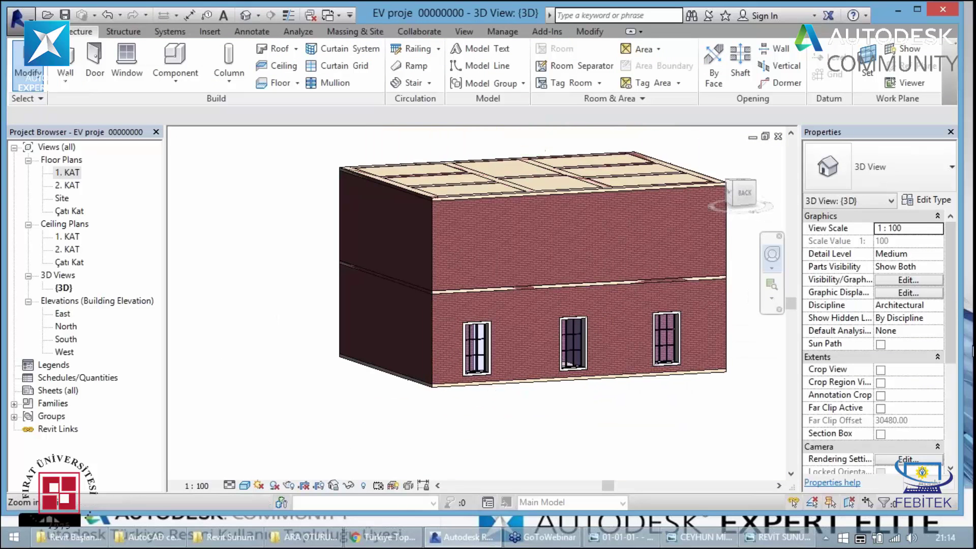
pyautogui.moveTo(460, 366); pyautogui.dragTo(361, 381)
pyautogui.scroll(3, 363, 384)
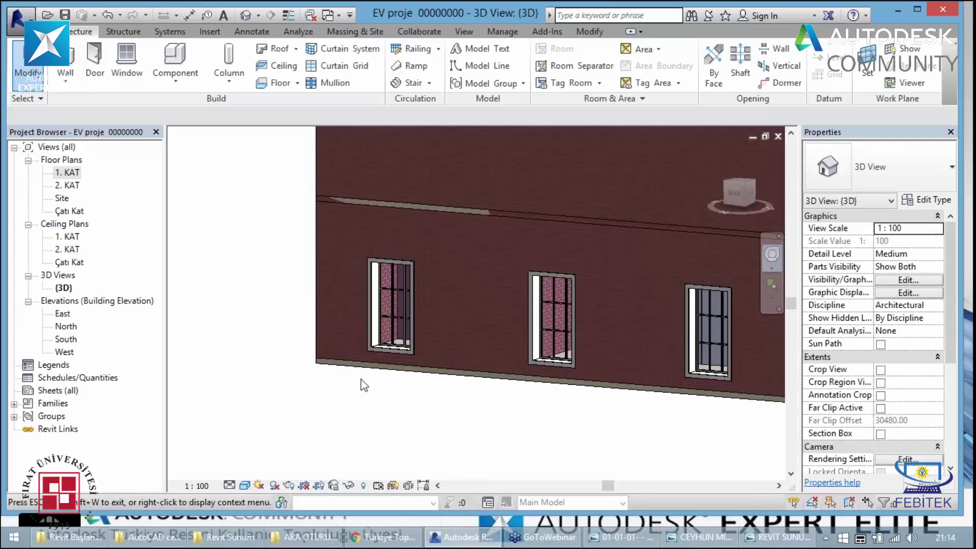
pyautogui.scroll(2, 364, 385)
pyautogui.scroll(2, 432, 268)
pyautogui.moveTo(382, 306); pyautogui.dragTo(407, 305)
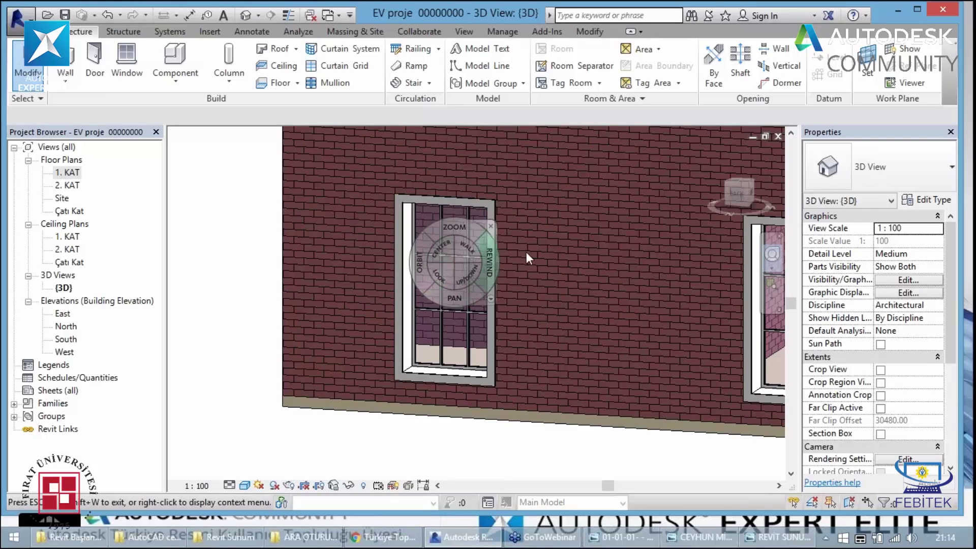
pyautogui.moveTo(445, 367)
pyautogui.mouseDown()
pyautogui.moveTo(450, 353)
pyautogui.moveTo(450, 370)
pyautogui.mouseUp()
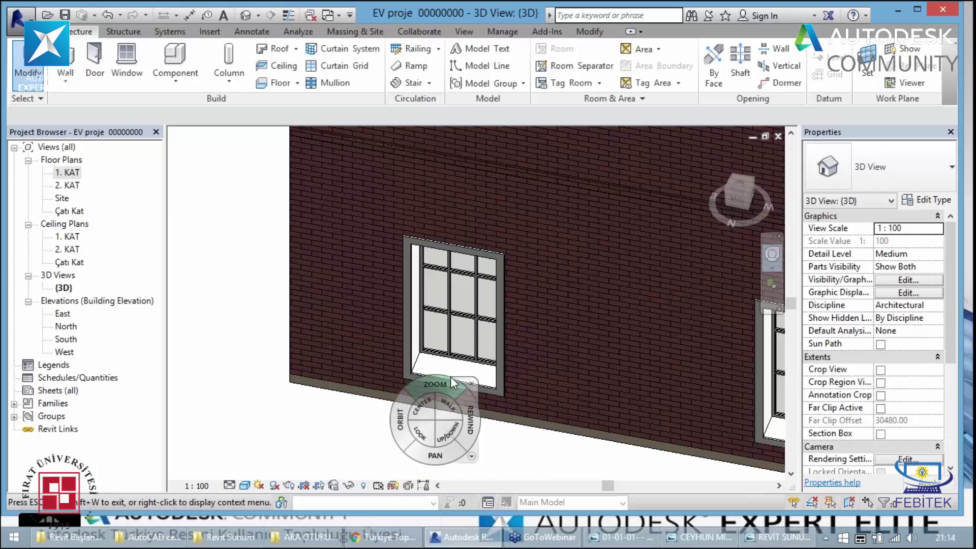
# Select the top-right window on 1. KAT and check it again in 3D
pyautogui.doubleClick(68, 173)
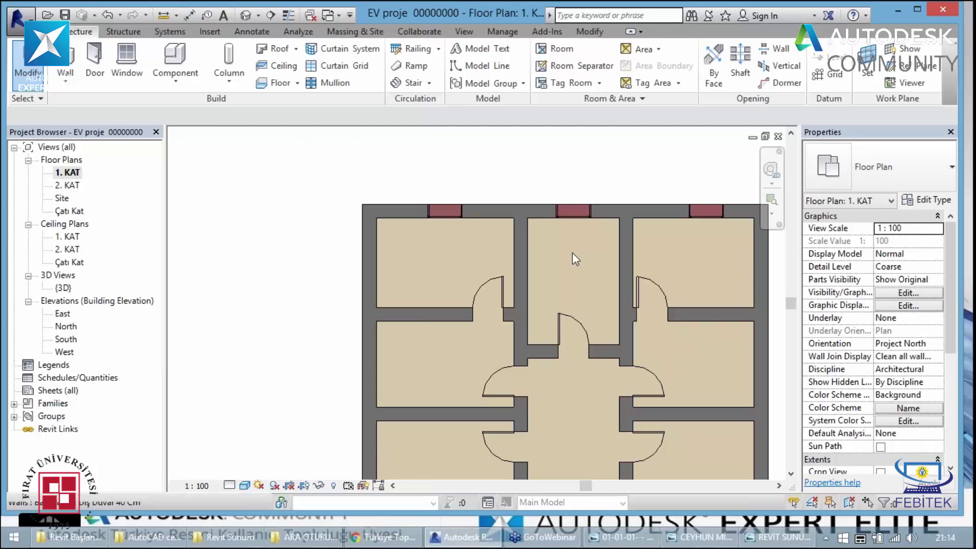
pyautogui.click(705, 211)
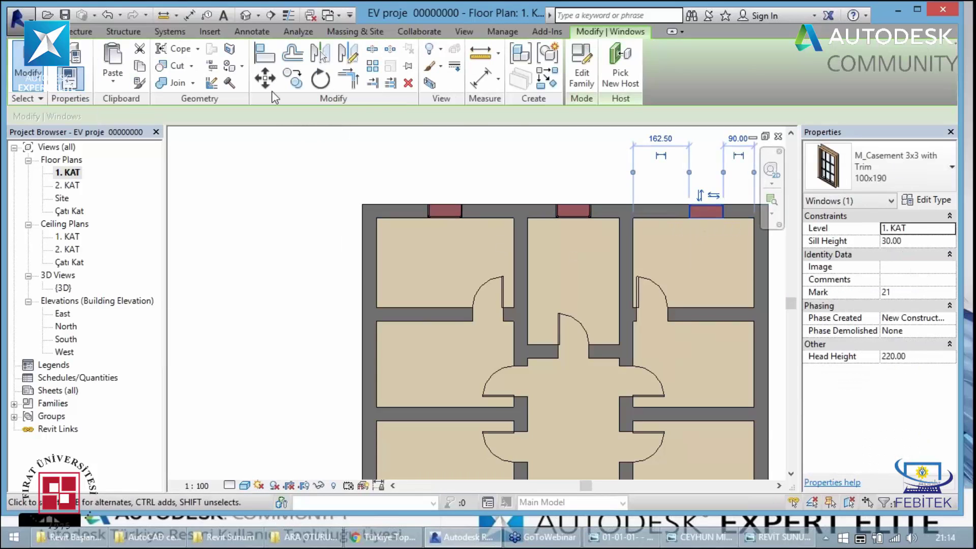
pyautogui.click(243, 17)
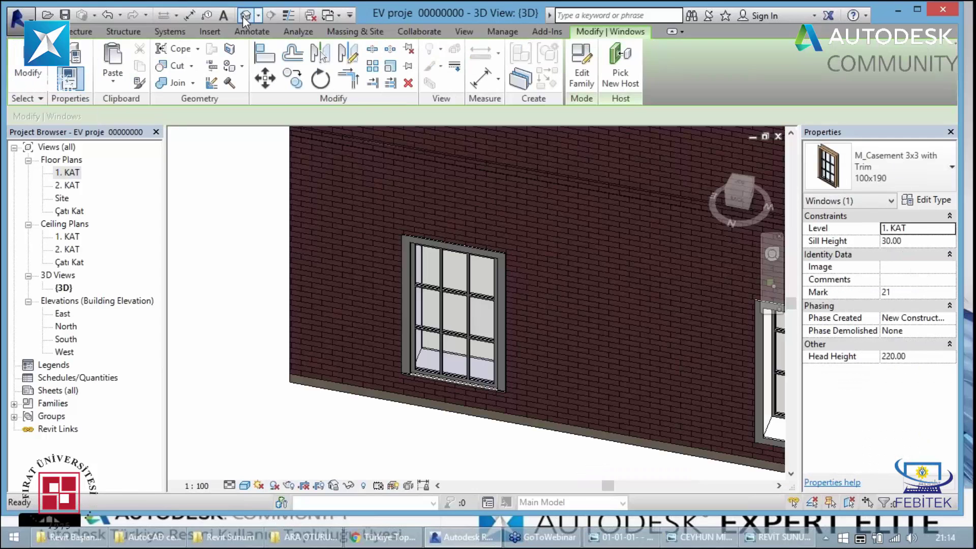
pyautogui.press('Escape')
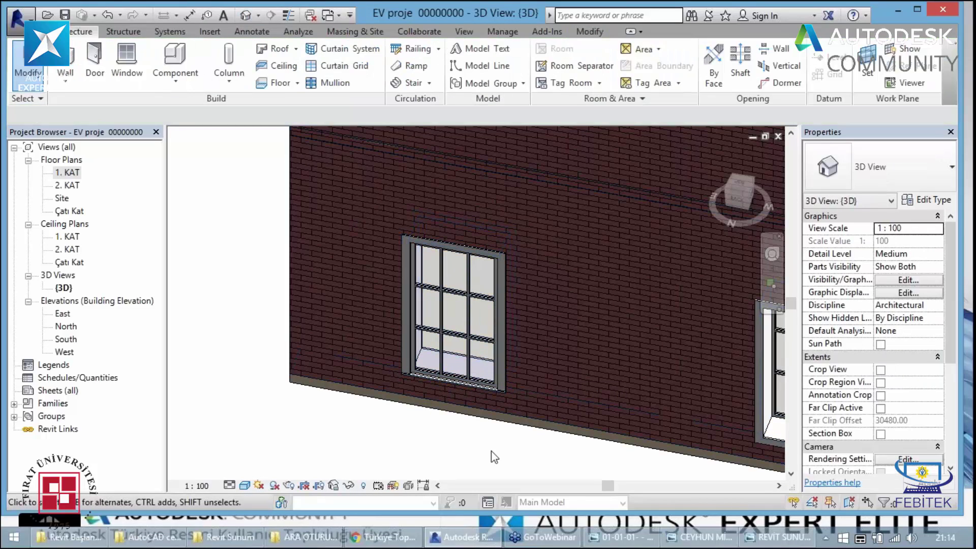
pyautogui.click(601, 532)
# Back on 1. KAT, start placing more windows of the top-left window's type via its context menu
pyautogui.doubleClick(71, 172)
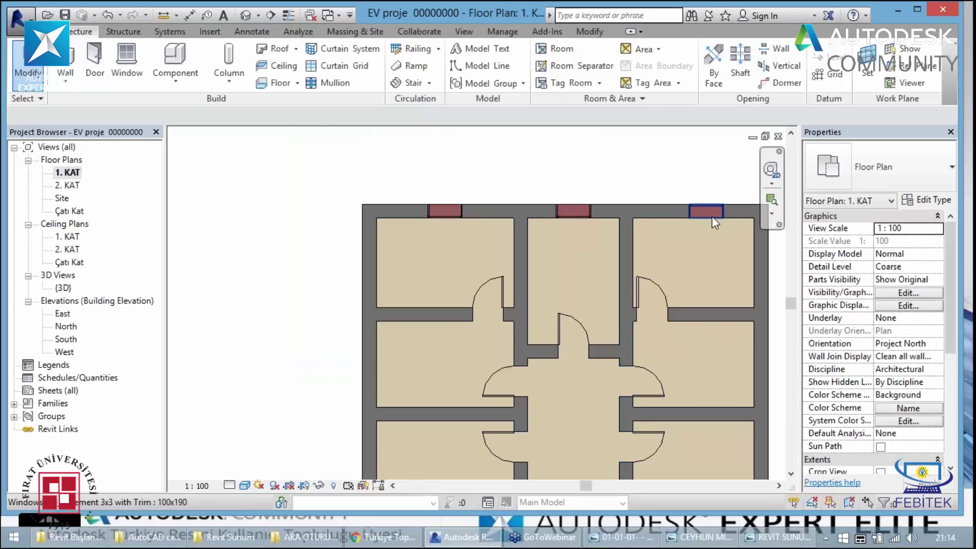
pyautogui.click(705, 214)
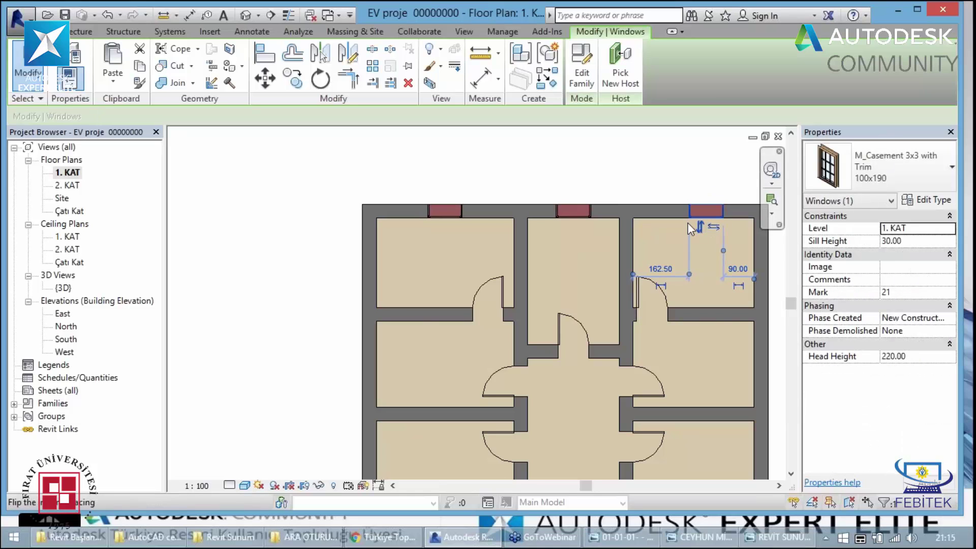
pyautogui.click(446, 212)
pyautogui.click(587, 218)
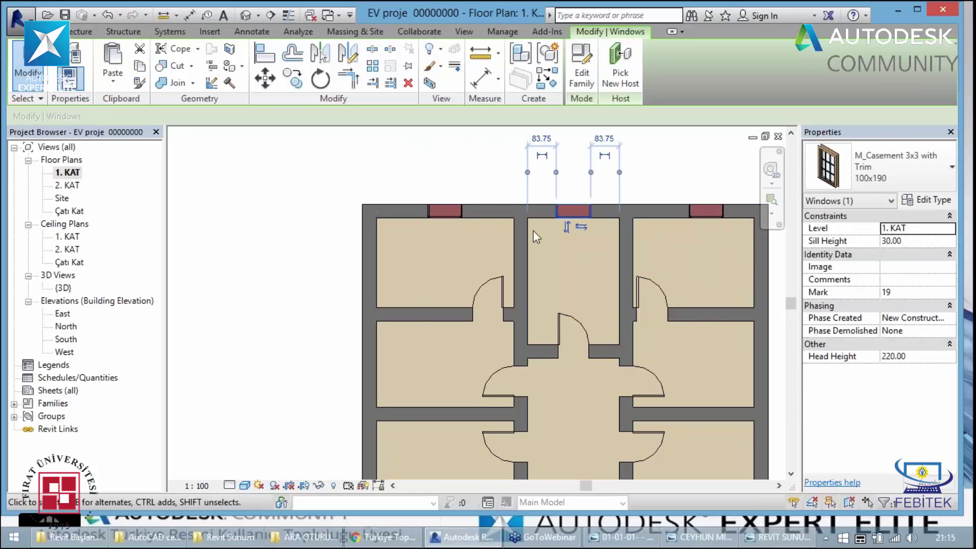
pyautogui.scroll(-3, 529, 239)
pyautogui.press('Escape')
pyautogui.scroll(2, 495, 226)
pyautogui.scroll(1, 484, 222)
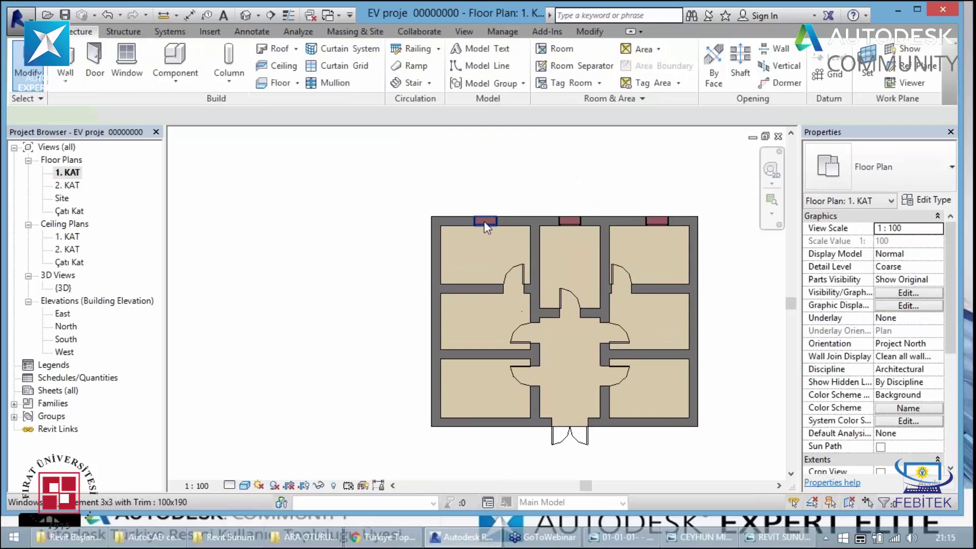
pyautogui.click(485, 223)
pyautogui.rightClick(487, 227)
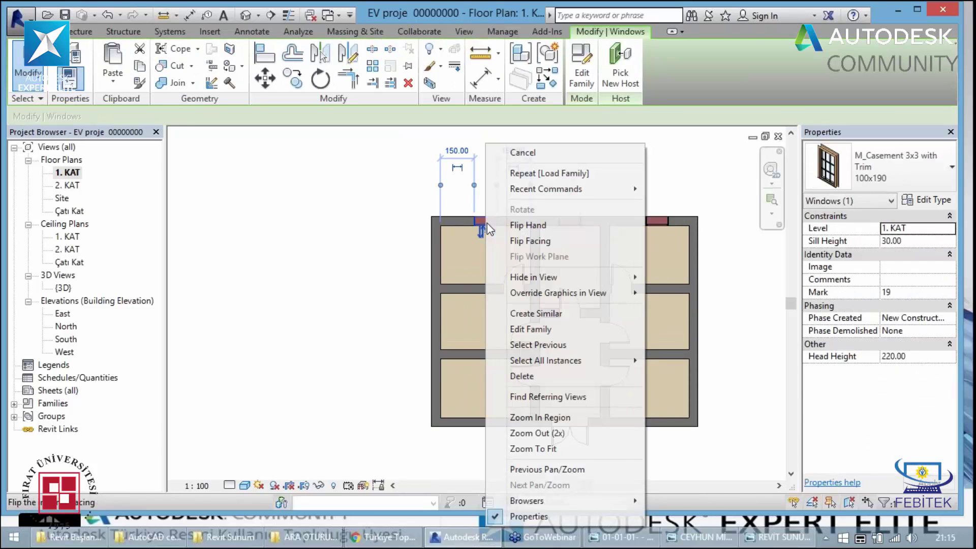
pyautogui.click(536, 319)
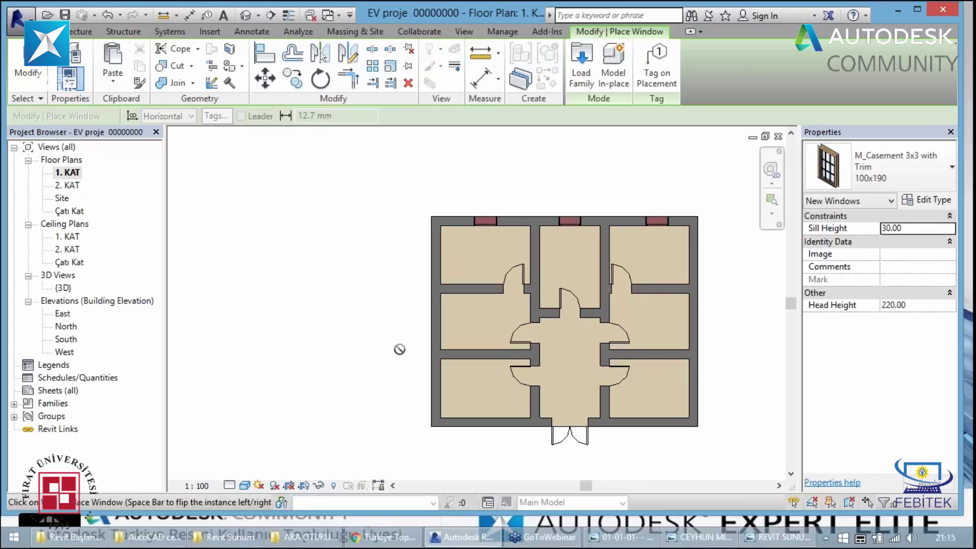
# Place casement windows in the left, right and bottom exterior walls, then exit window placement
pyautogui.click(436, 248)
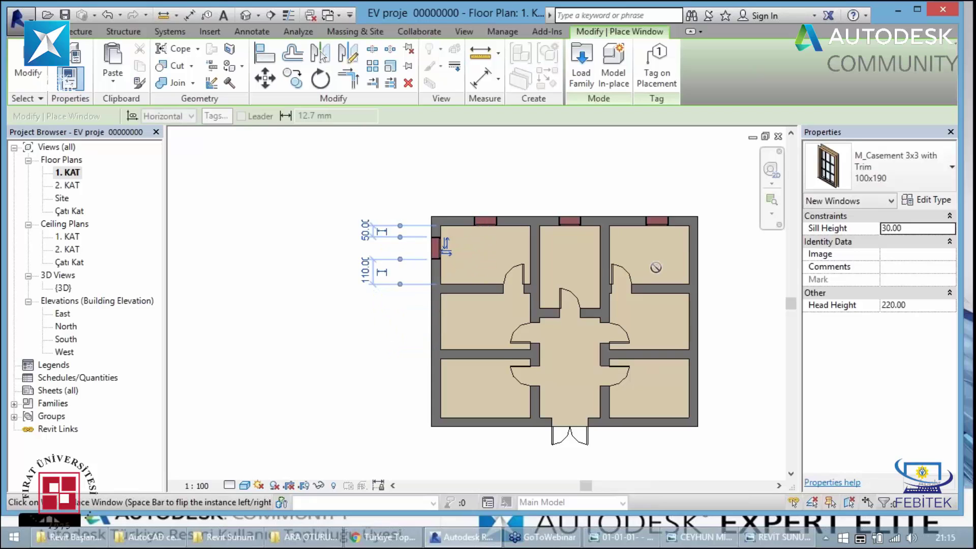
pyautogui.click(691, 254)
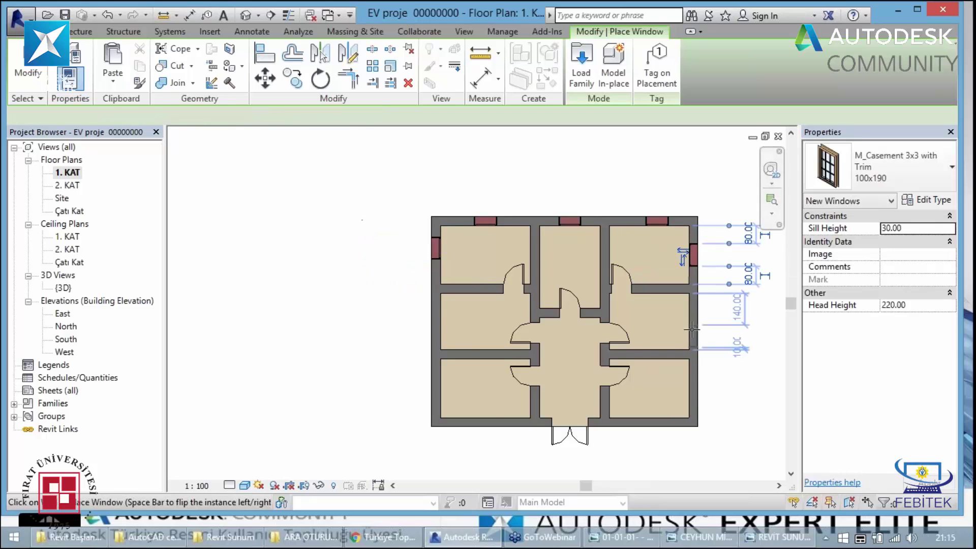
pyautogui.click(692, 322)
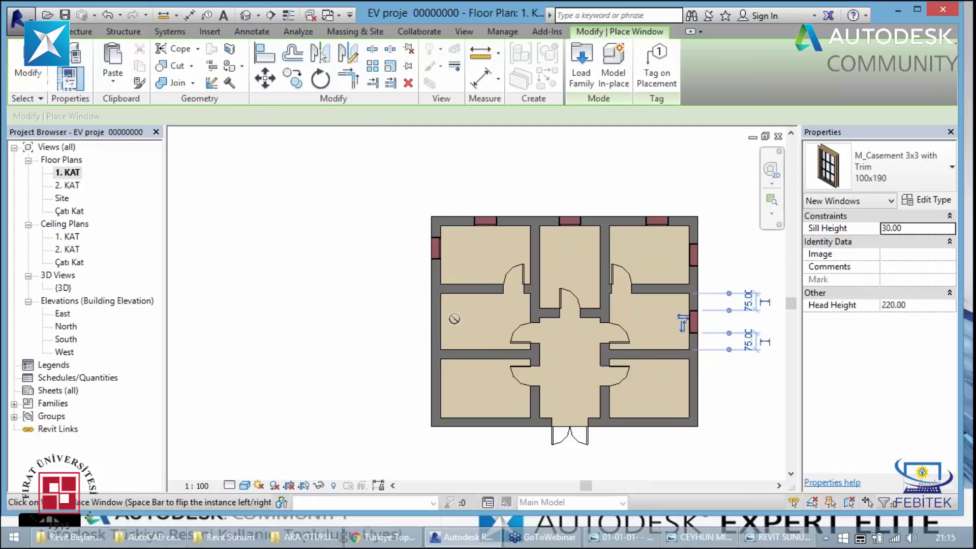
pyautogui.click(438, 320)
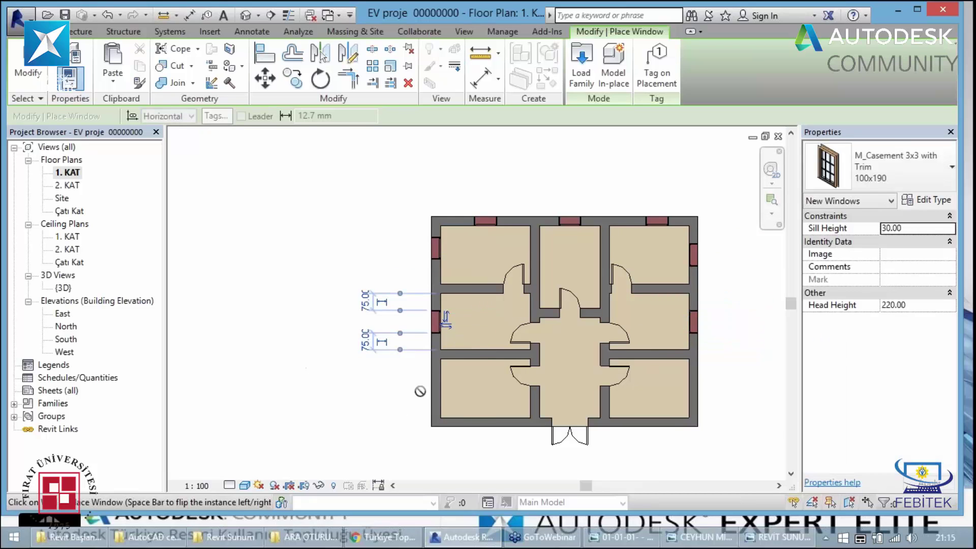
pyautogui.click(439, 386)
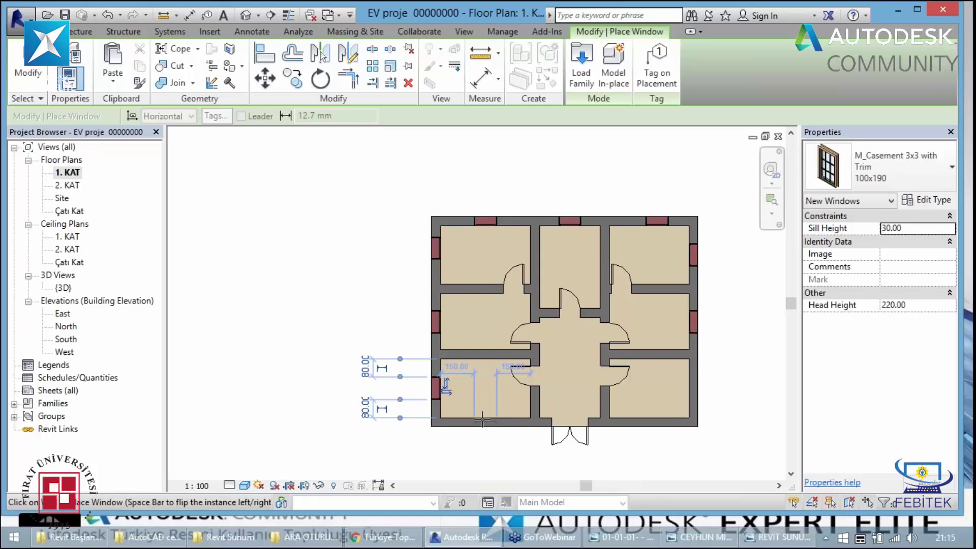
pyautogui.click(483, 420)
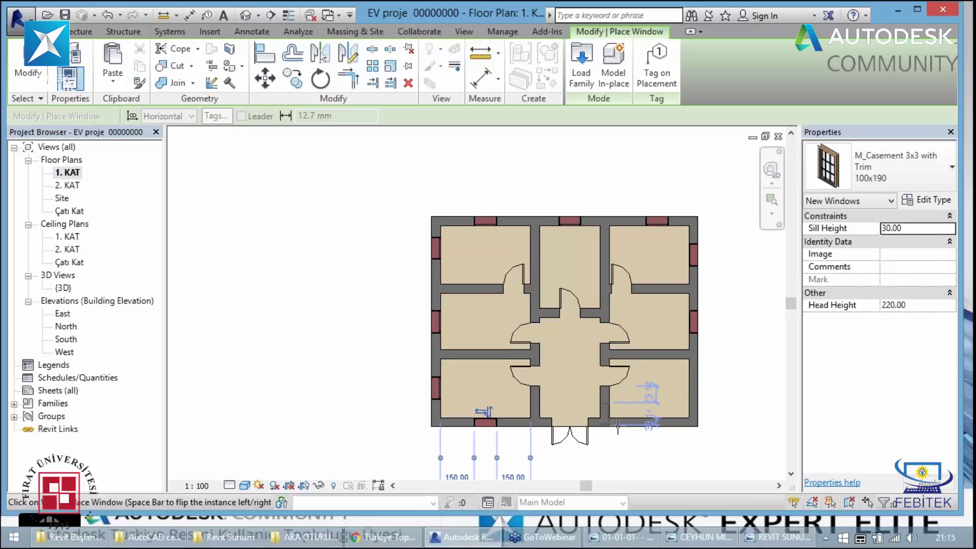
pyautogui.press('Escape')
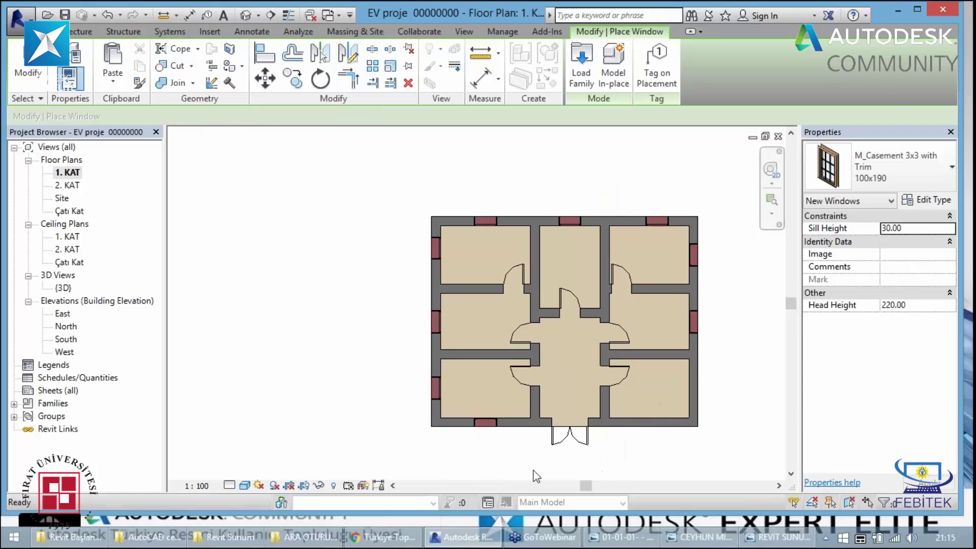
pyautogui.press('Escape')
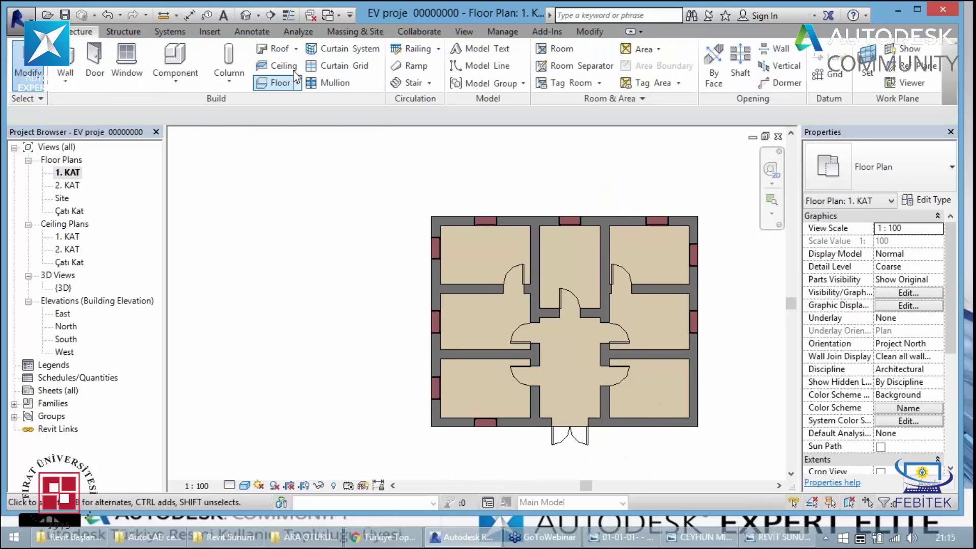
# Orbit the house's 3D view to inspect the new casement windows on its facades
pyautogui.click(245, 18)
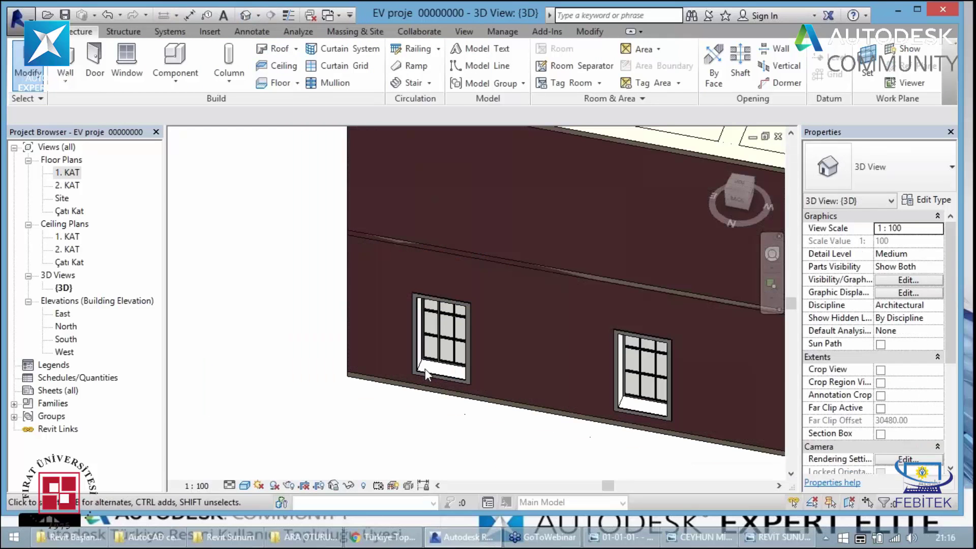
pyautogui.scroll(-3, 425, 368)
pyautogui.hotkey('shift', 'w')
pyautogui.moveTo(429, 363); pyautogui.dragTo(447, 229)
pyautogui.moveTo(418, 337)
pyautogui.mouseDown()
pyautogui.moveTo(402, 366)
pyautogui.moveTo(313, 336)
pyautogui.mouseUp()
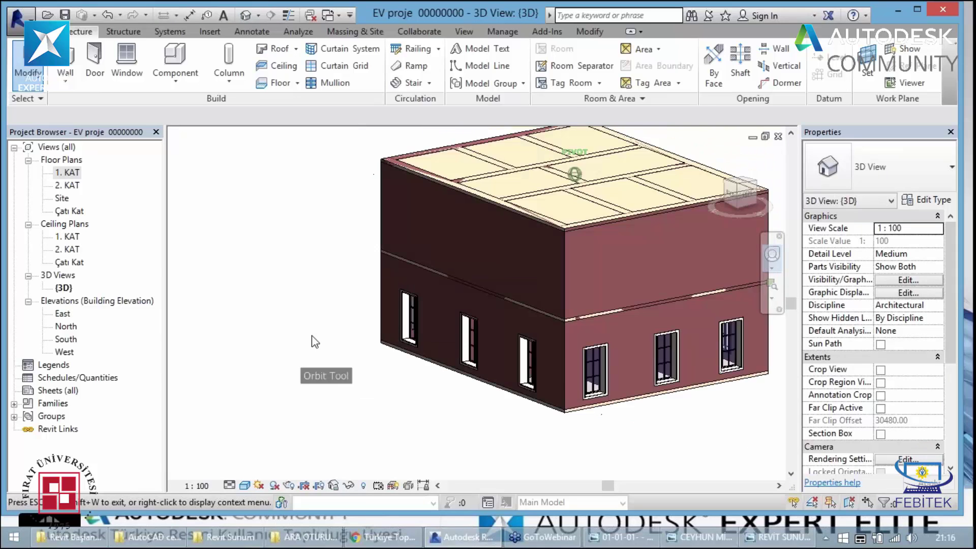
pyautogui.moveTo(313, 337)
pyautogui.mouseDown()
pyautogui.moveTo(203, 314)
pyautogui.moveTo(465, 342)
pyautogui.moveTo(410, 356)
pyautogui.moveTo(375, 350)
pyautogui.moveTo(285, 395)
pyautogui.moveTo(298, 349)
pyautogui.moveTo(318, 342)
pyautogui.moveTo(440, 348)
pyautogui.mouseUp()
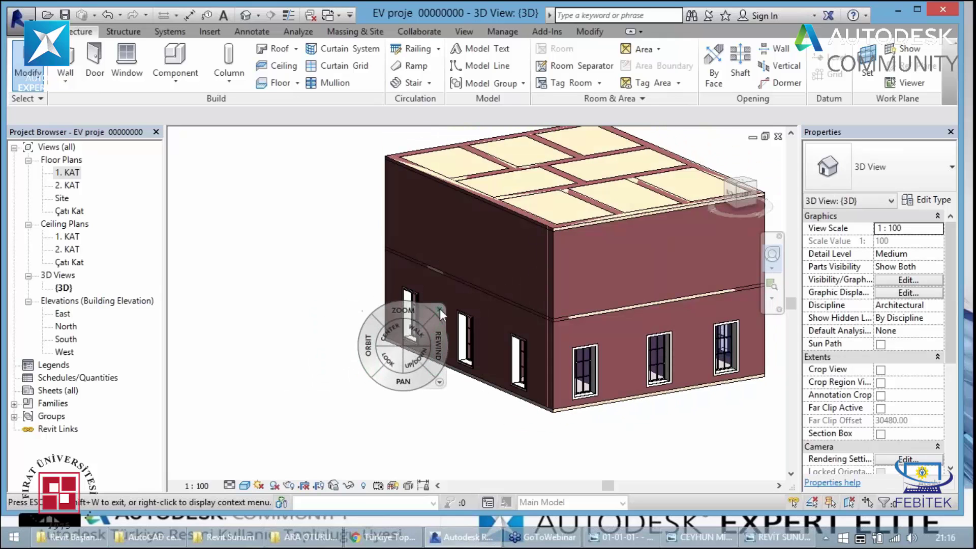
pyautogui.click(429, 308)
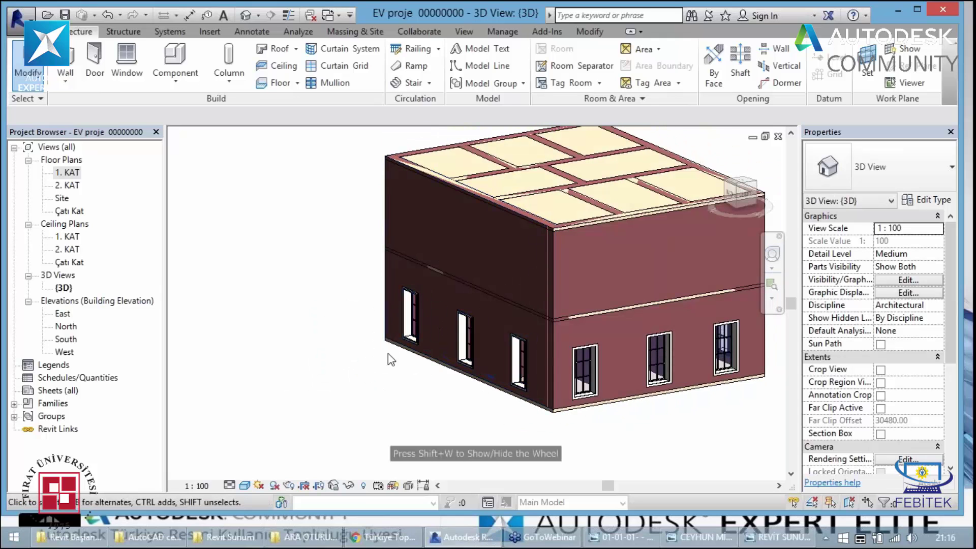
pyautogui.hotkey('shift', 'w')
pyautogui.hotkey('shift', 'w')
pyautogui.hotkey('shift', 'w')
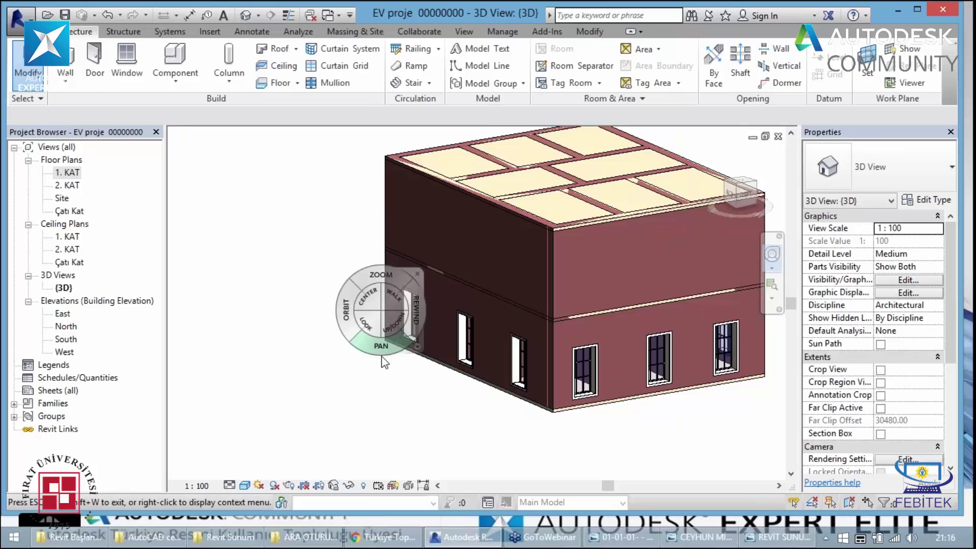
pyautogui.hotkey('shift', 'w')
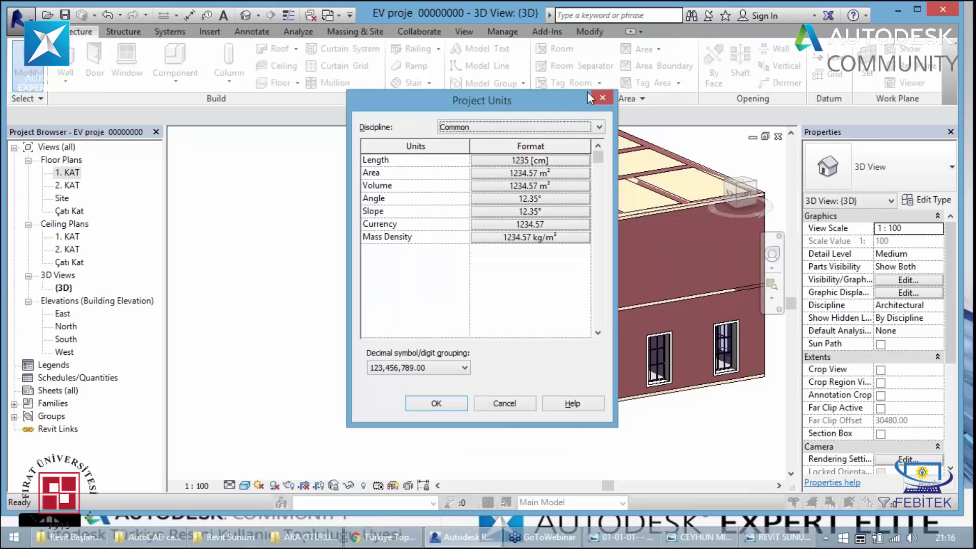
pyautogui.click(599, 97)
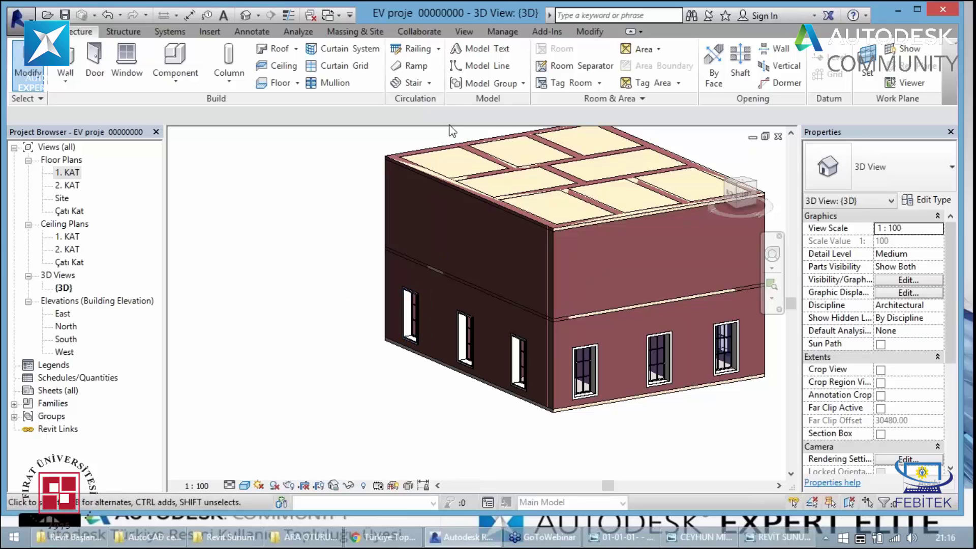
# In Keyboard Shortcuts, assign UNN to Project Units alongside its existing UN shortcut
pyautogui.click(464, 37)
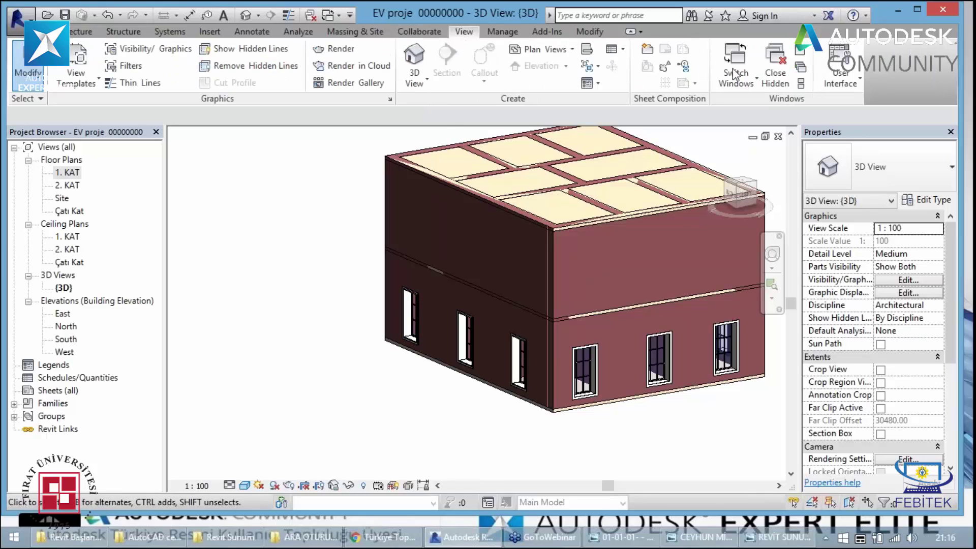
pyautogui.click(842, 87)
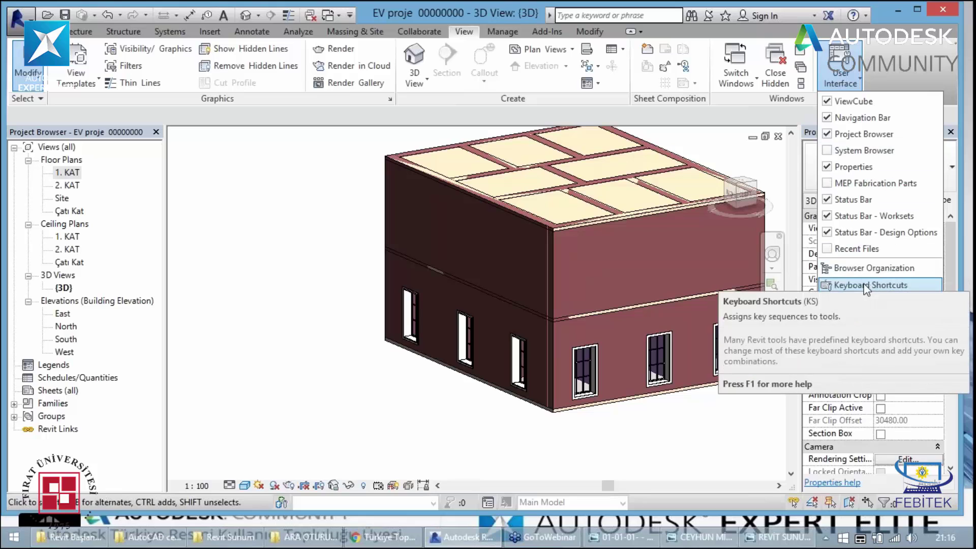
pyautogui.click(866, 286)
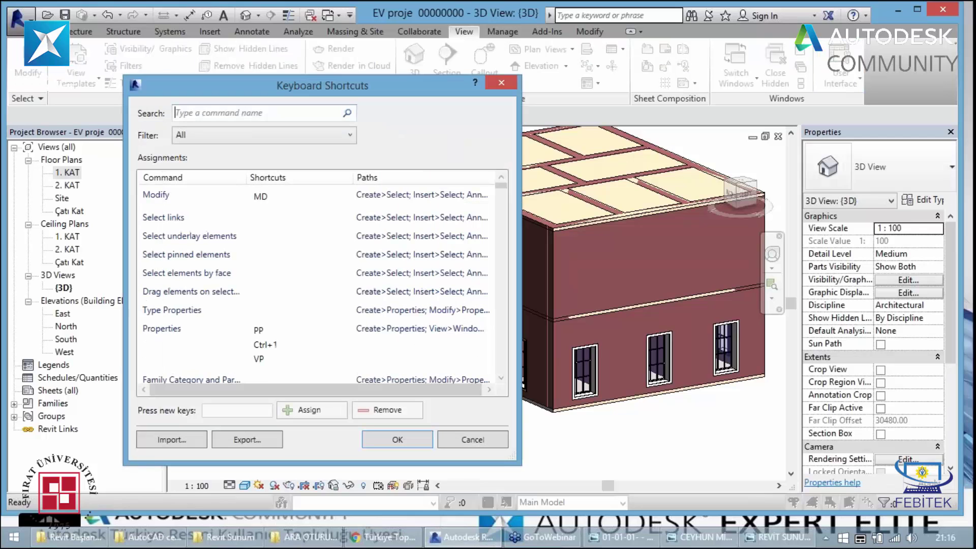
pyautogui.click(235, 118)
pyautogui.write('u')
pyautogui.write('n')
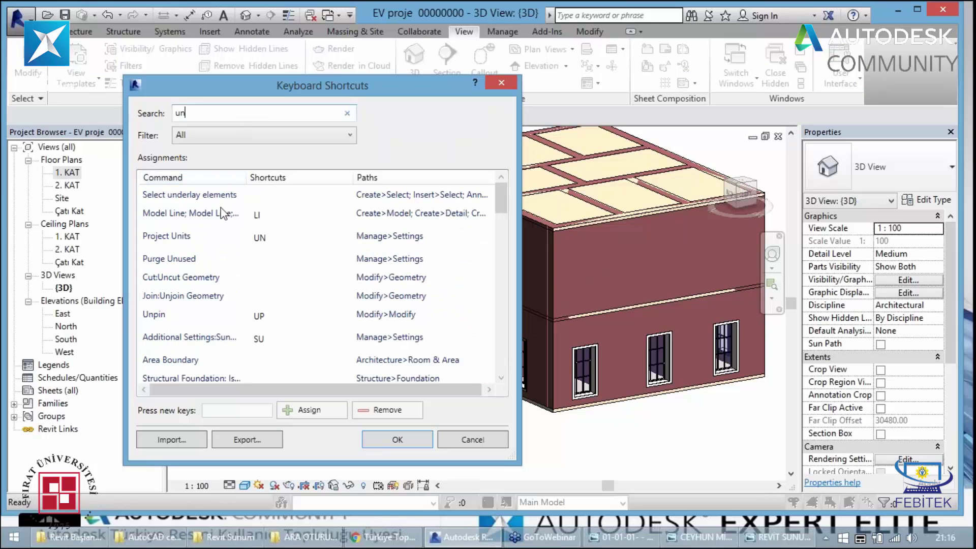
pyautogui.click(269, 243)
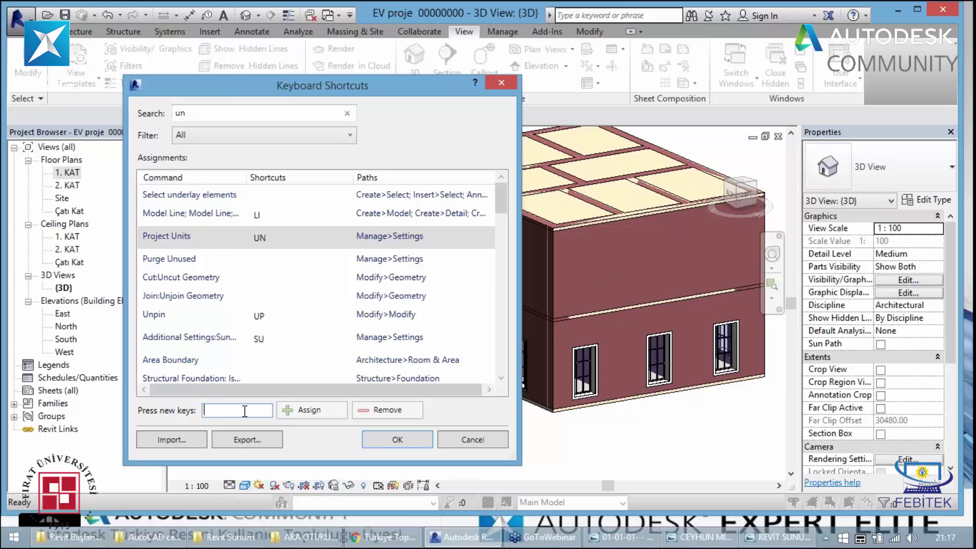
pyautogui.write('UNN')
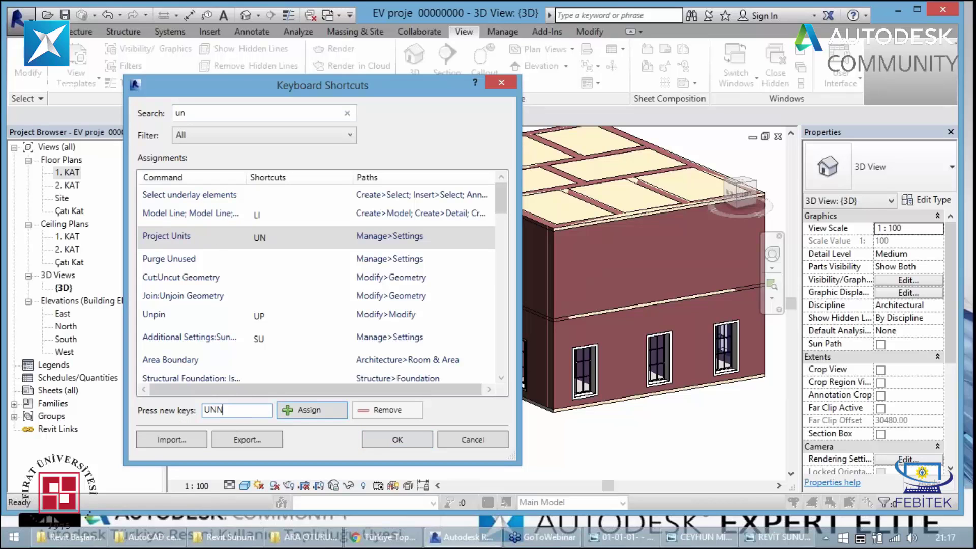
pyautogui.click(292, 409)
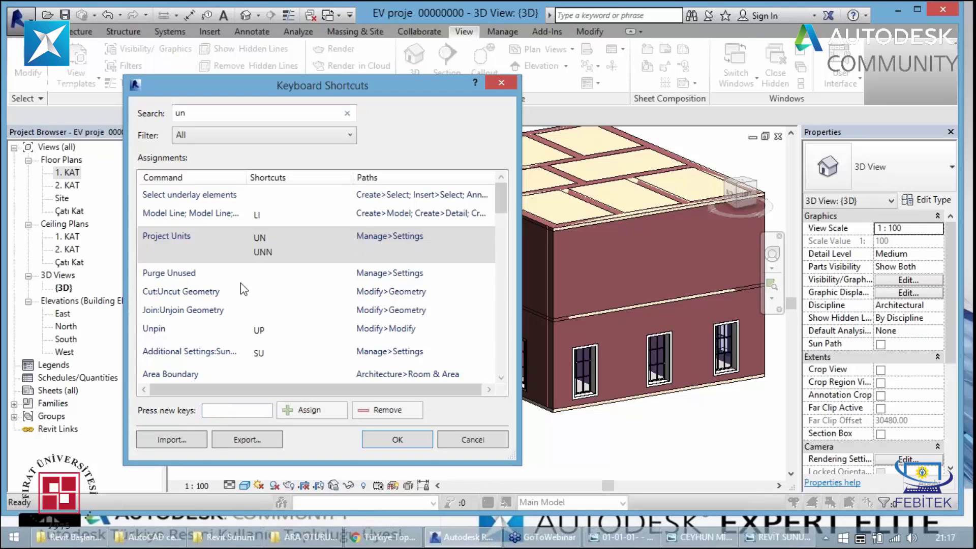
pyautogui.click(288, 252)
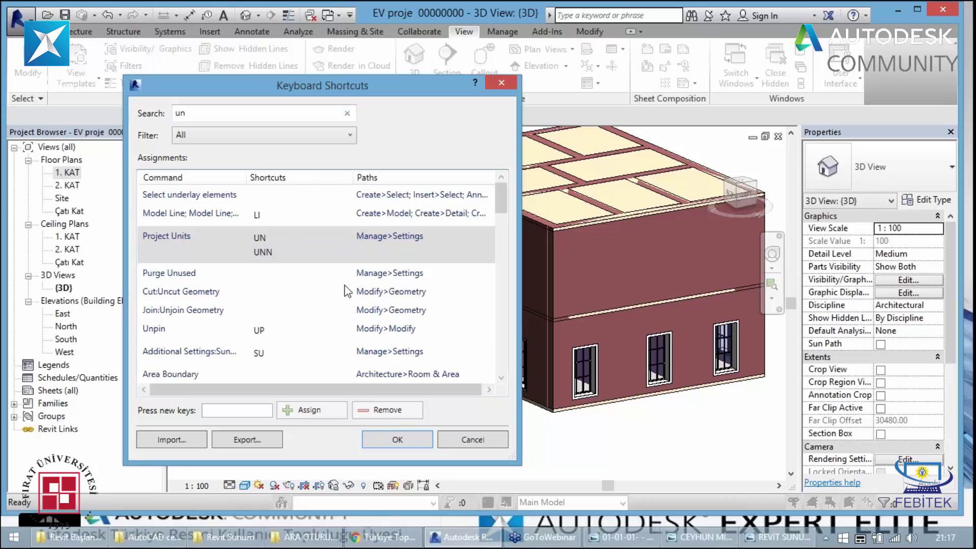
# Search the shortcut list for 'manage', 'pro' and 'w' to review assigned keys like WA
pyautogui.moveTo(499, 201); pyautogui.dragTo(506, 251)
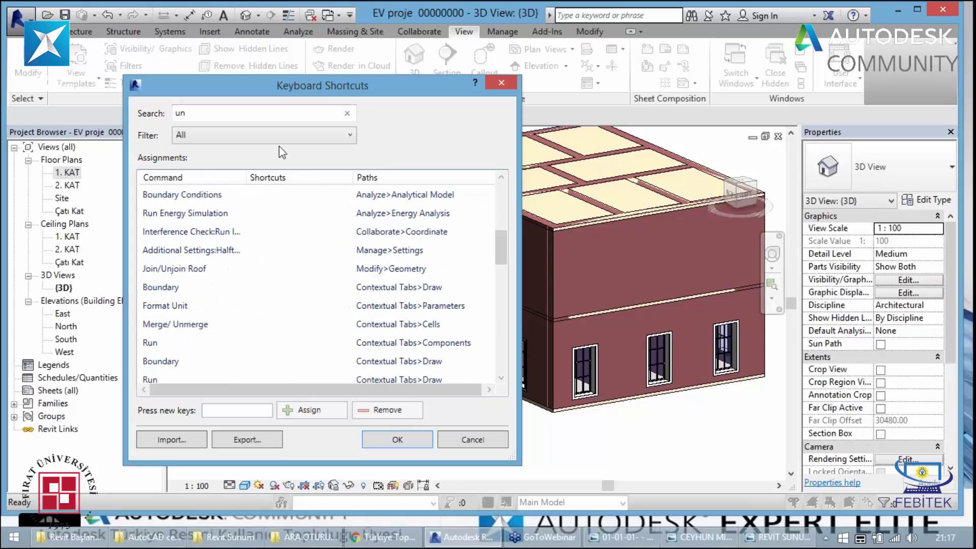
pyautogui.moveTo(193, 113); pyautogui.dragTo(159, 114)
pyautogui.write('man')
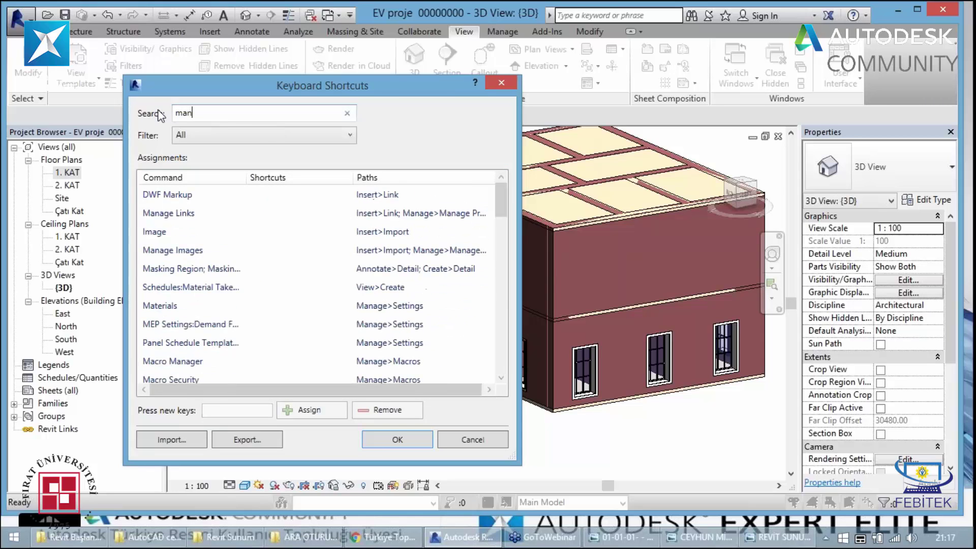
pyautogui.write('age')
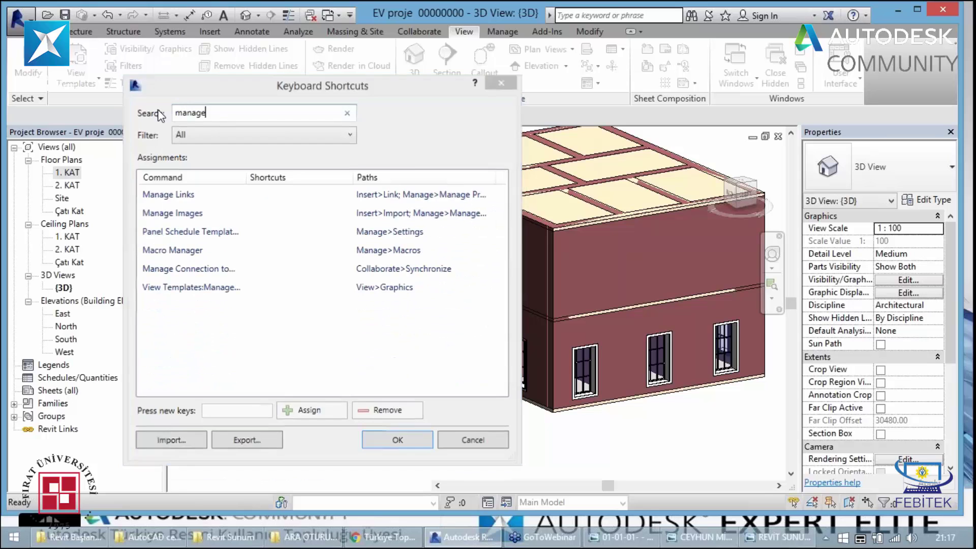
pyautogui.click(501, 83)
pyautogui.click(840, 70)
pyautogui.click(857, 248)
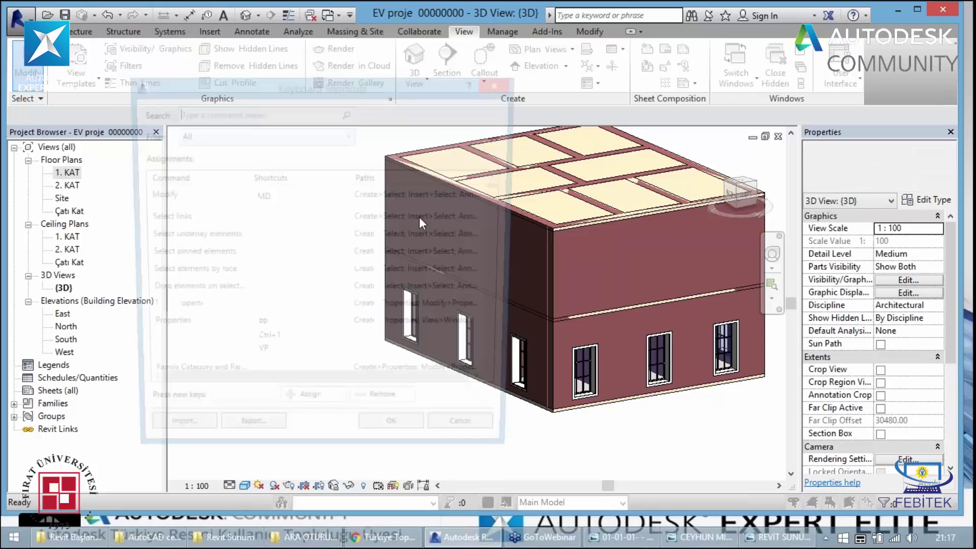
pyautogui.write('pr')
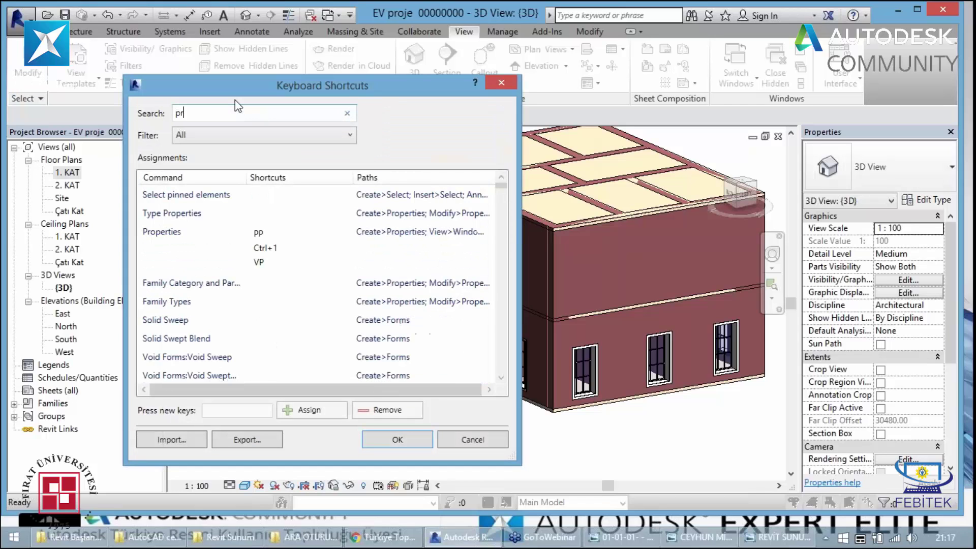
pyautogui.write('o')
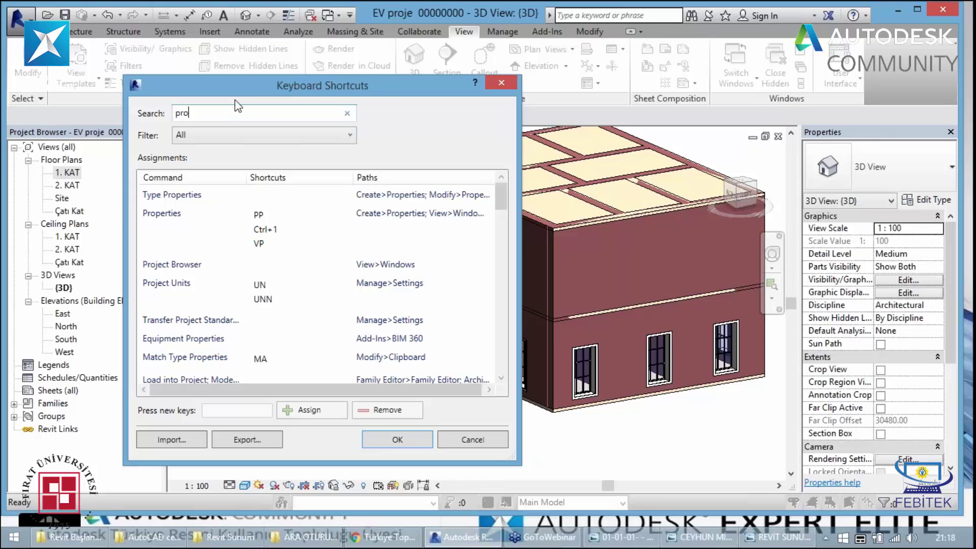
pyautogui.press('BackSpace')
pyautogui.press('BackSpace')
pyautogui.press('BackSpace')
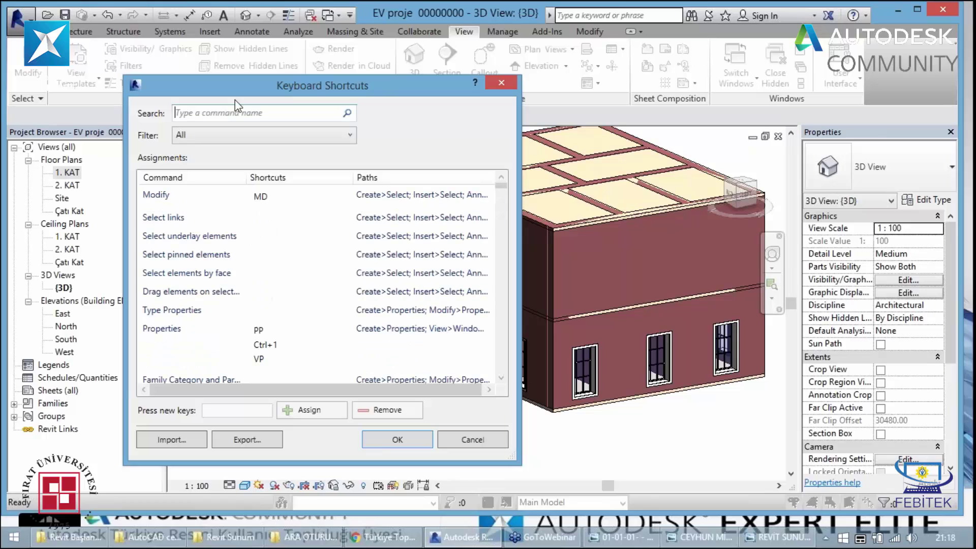
pyautogui.write('wa')
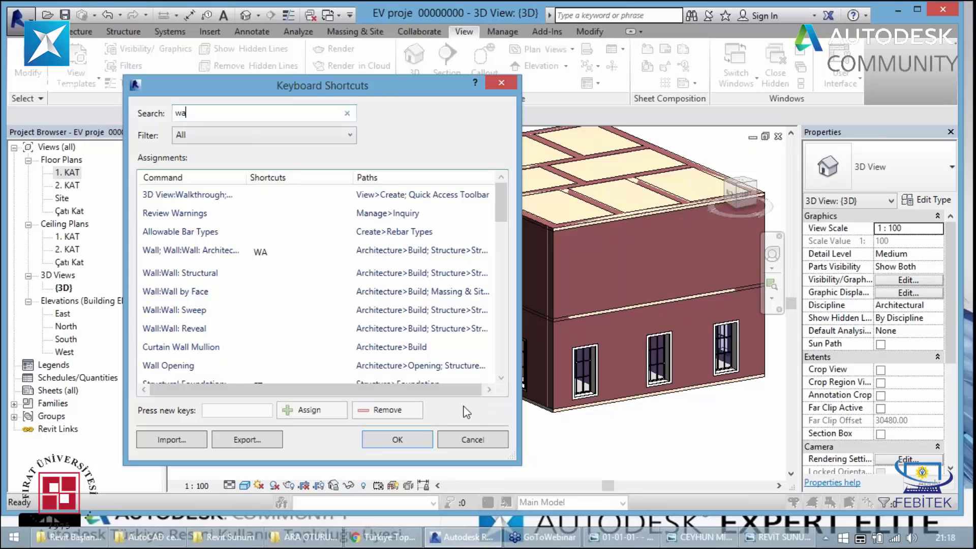
pyautogui.click(492, 81)
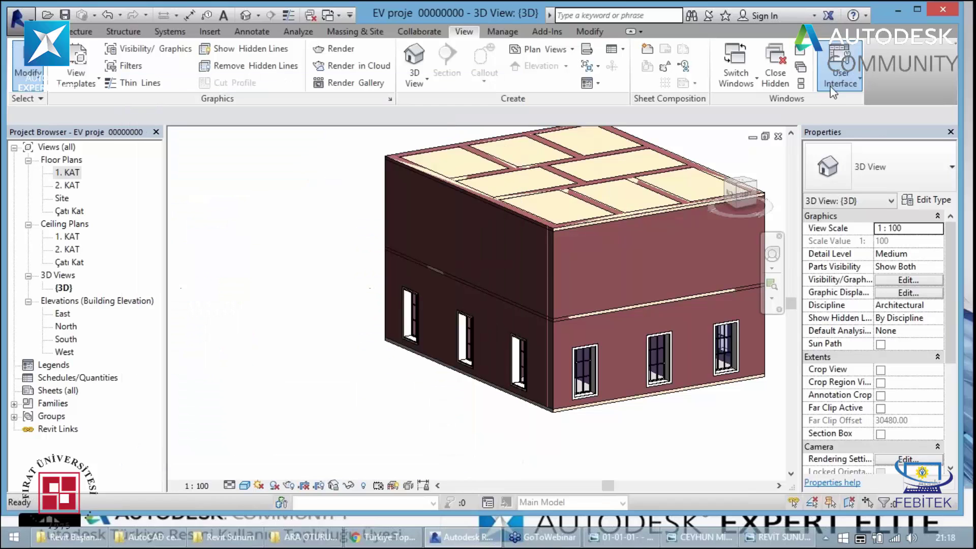
pyautogui.click(840, 71)
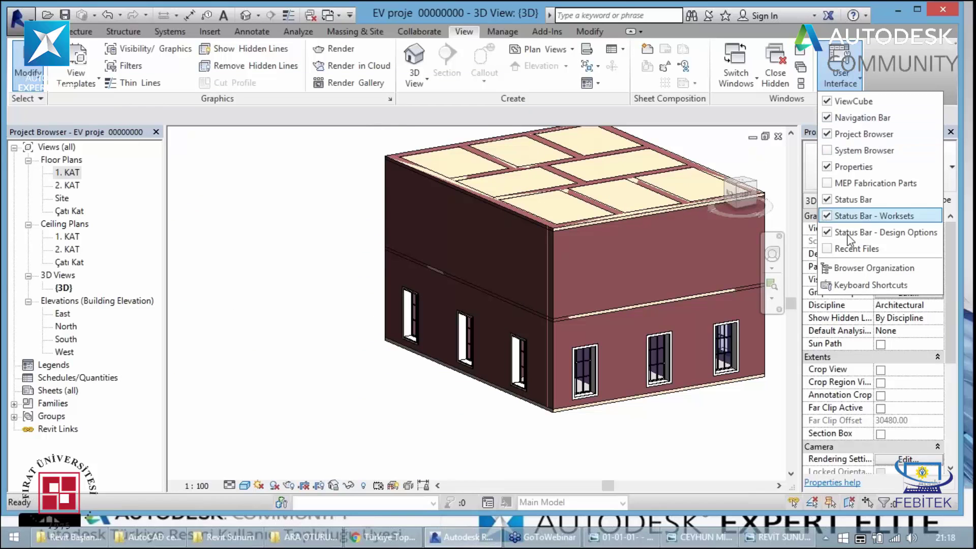
pyautogui.click(305, 283)
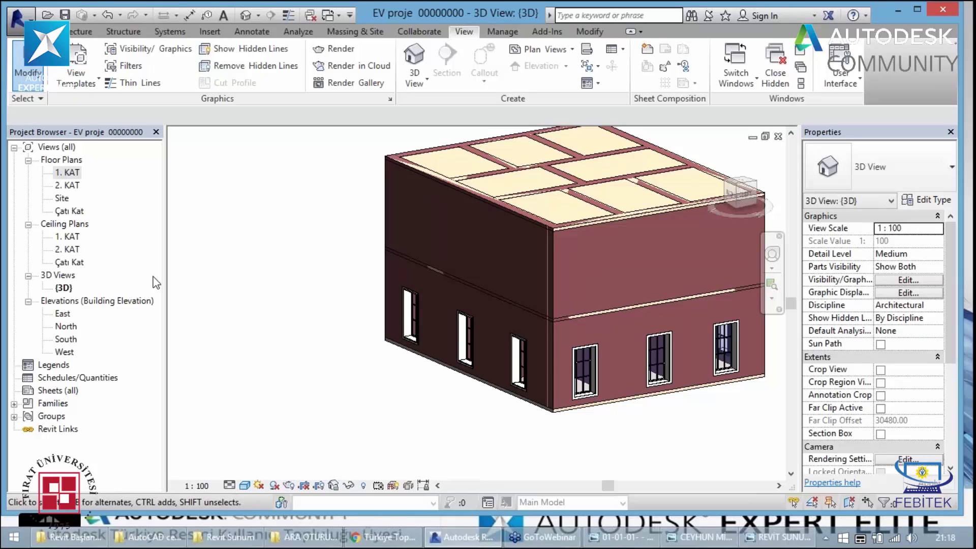
pyautogui.click(76, 173)
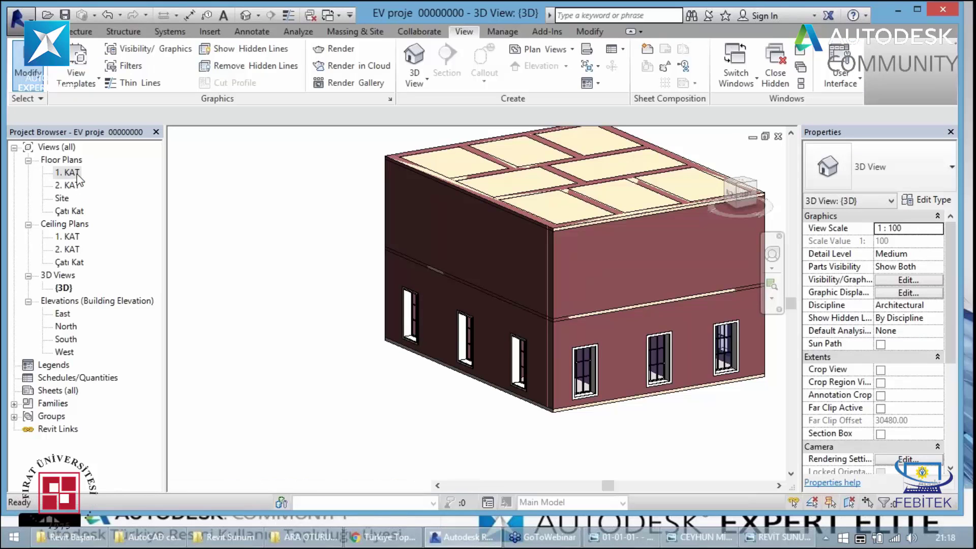
pyautogui.doubleClick(76, 173)
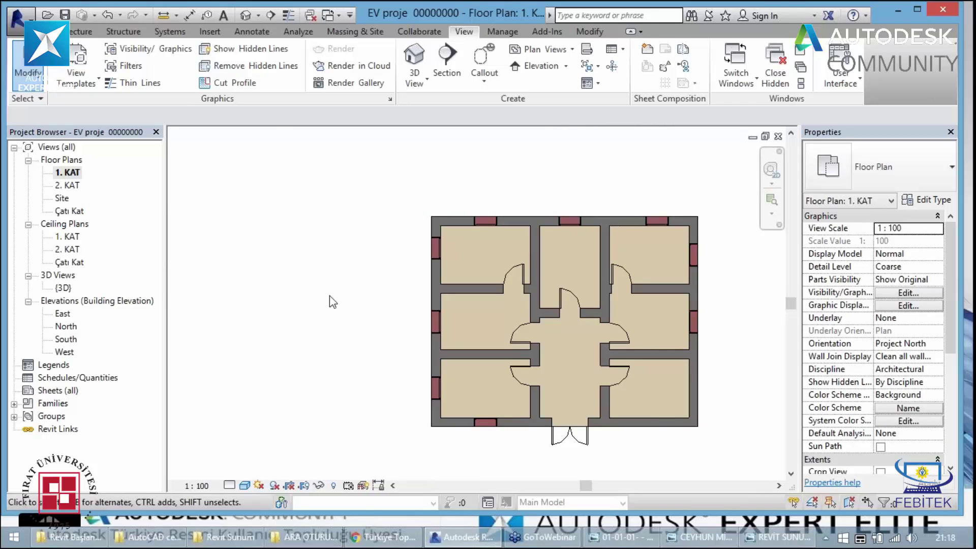
pyautogui.click(248, 21)
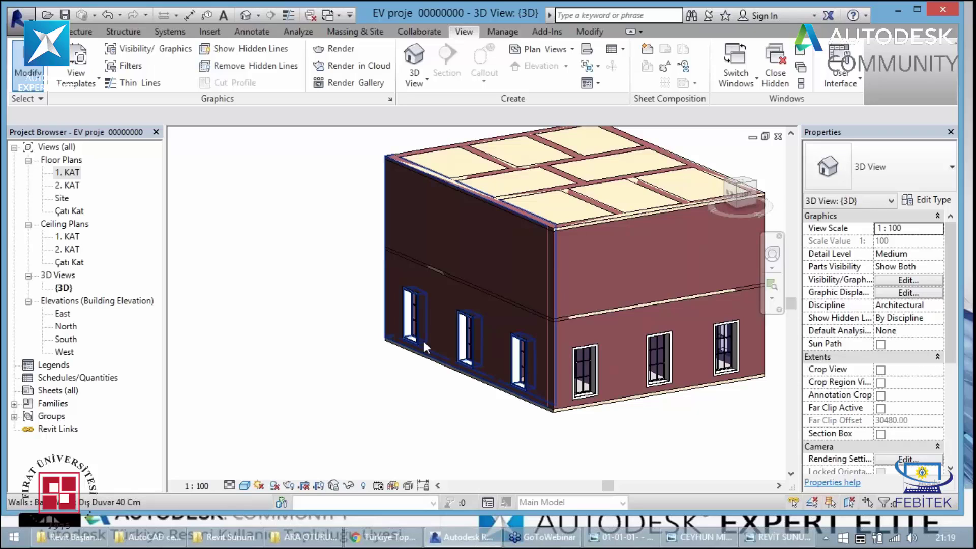
# Copy all nine visible ground-floor windows and paste them aligned onto level 2. KAT
pyautogui.click(411, 341)
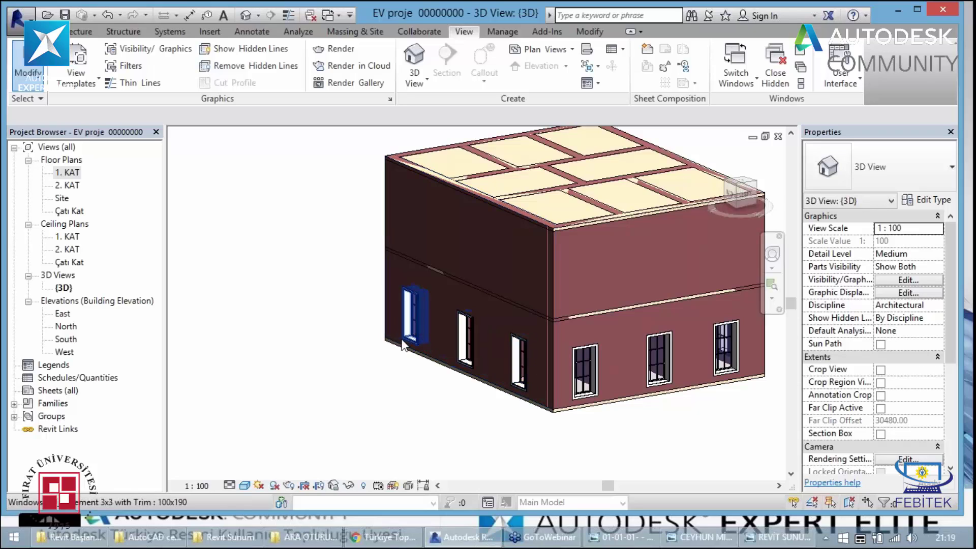
pyautogui.rightClick(410, 338)
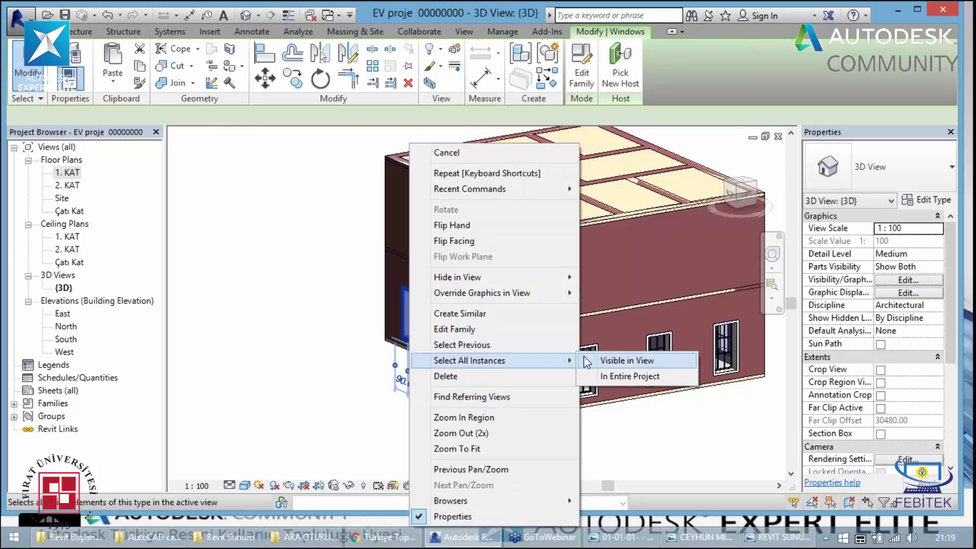
pyautogui.moveTo(469, 360)
pyautogui.click(639, 379)
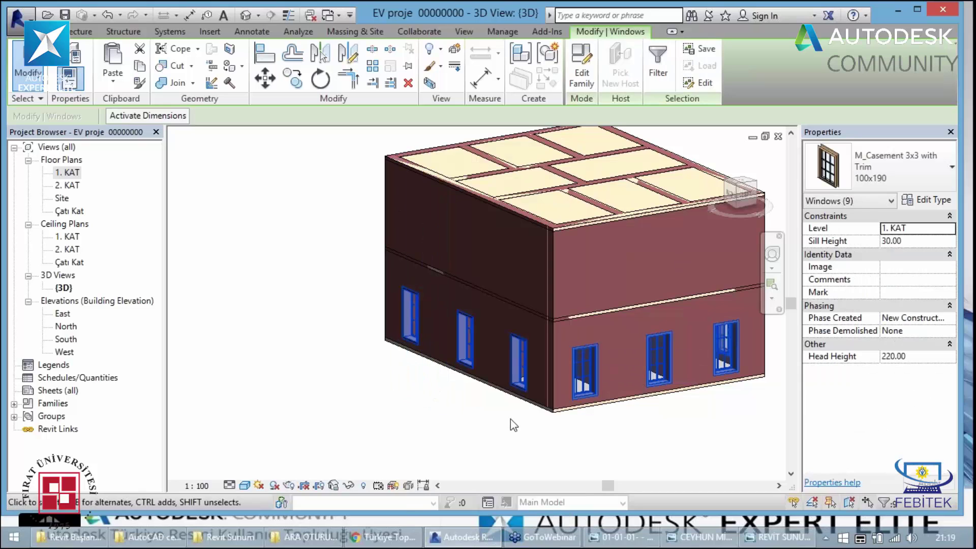
pyautogui.click(140, 69)
pyautogui.click(112, 81)
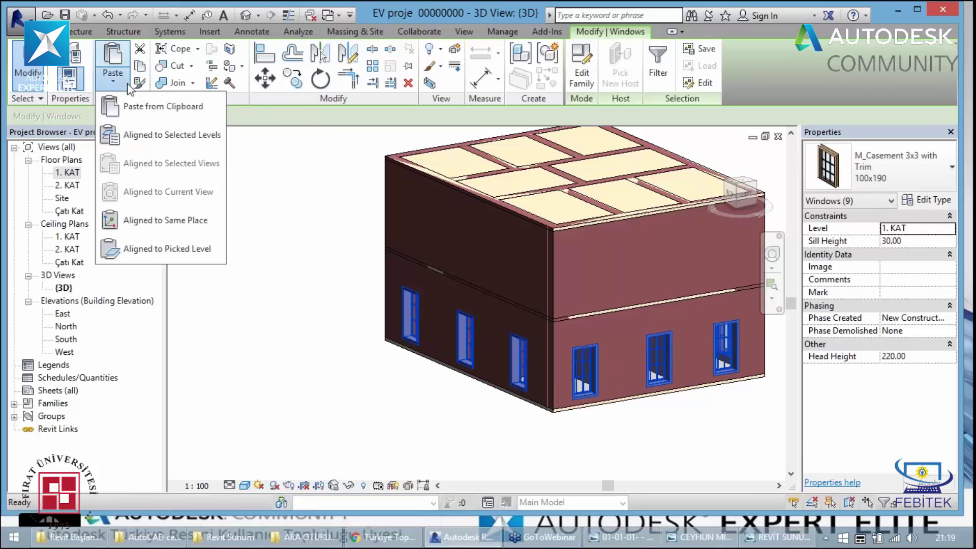
pyautogui.click(145, 134)
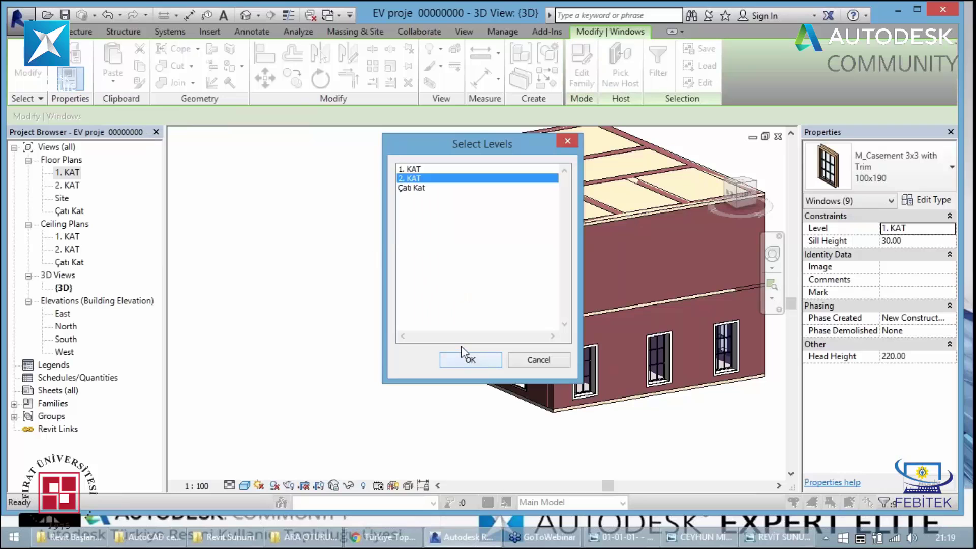
pyautogui.click(455, 365)
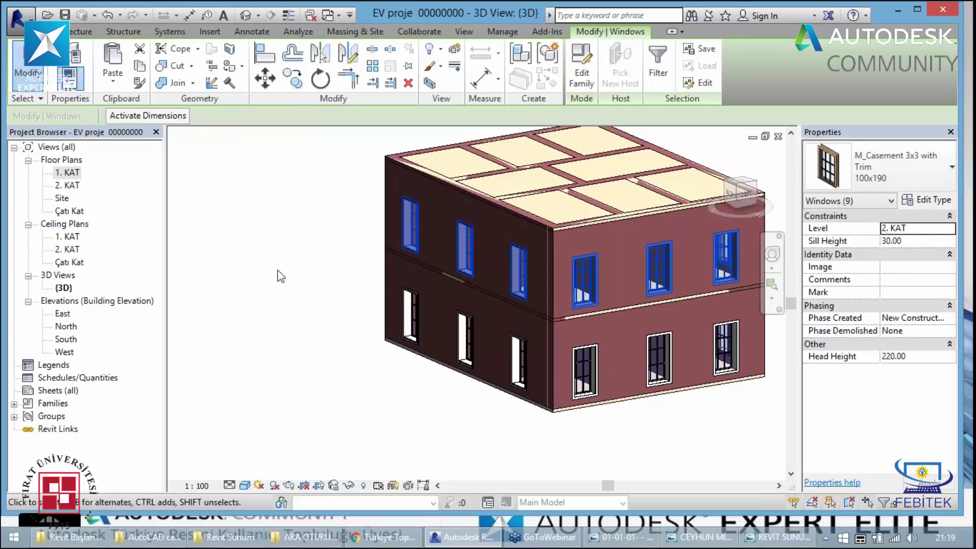
pyautogui.click(265, 289)
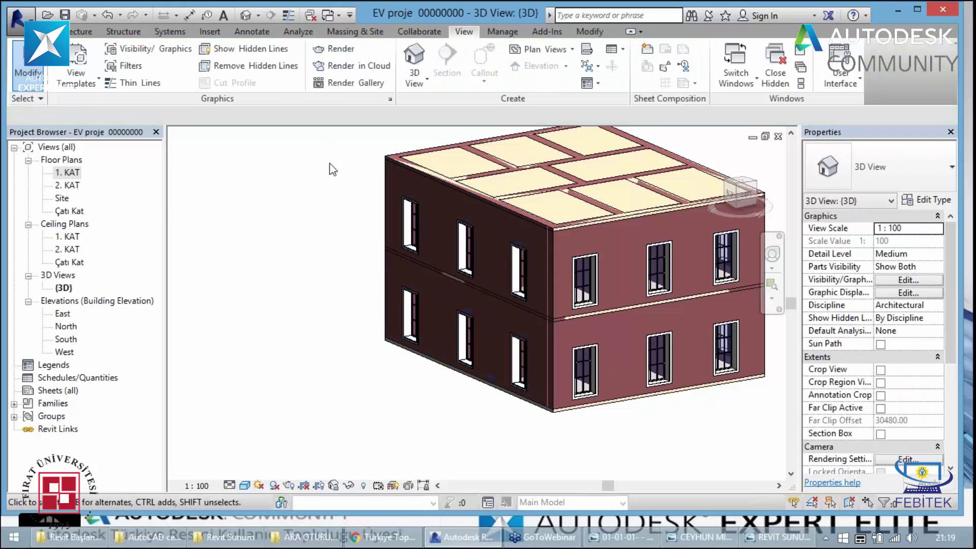
# Orbit the model with the SteeringWheel, then open the South elevation
pyautogui.hotkey('shift', 'w')
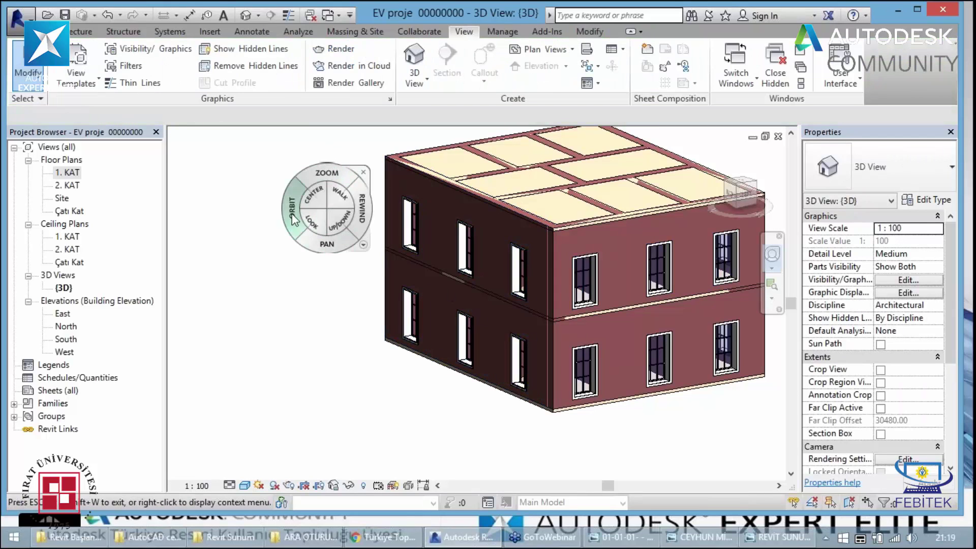
pyautogui.moveTo(295, 217)
pyautogui.mouseDown()
pyautogui.moveTo(295, 248)
pyautogui.moveTo(462, 256)
pyautogui.moveTo(611, 206)
pyautogui.moveTo(717, 210)
pyautogui.moveTo(673, 224)
pyautogui.moveTo(526, 233)
pyautogui.moveTo(284, 214)
pyautogui.moveTo(209, 219)
pyautogui.moveTo(198, 244)
pyautogui.moveTo(688, 233)
pyautogui.moveTo(181, 233)
pyautogui.moveTo(690, 237)
pyautogui.moveTo(572, 212)
pyautogui.moveTo(215, 225)
pyautogui.moveTo(722, 227)
pyautogui.moveTo(444, 312)
pyautogui.moveTo(434, 276)
pyautogui.moveTo(381, 364)
pyautogui.mouseUp()
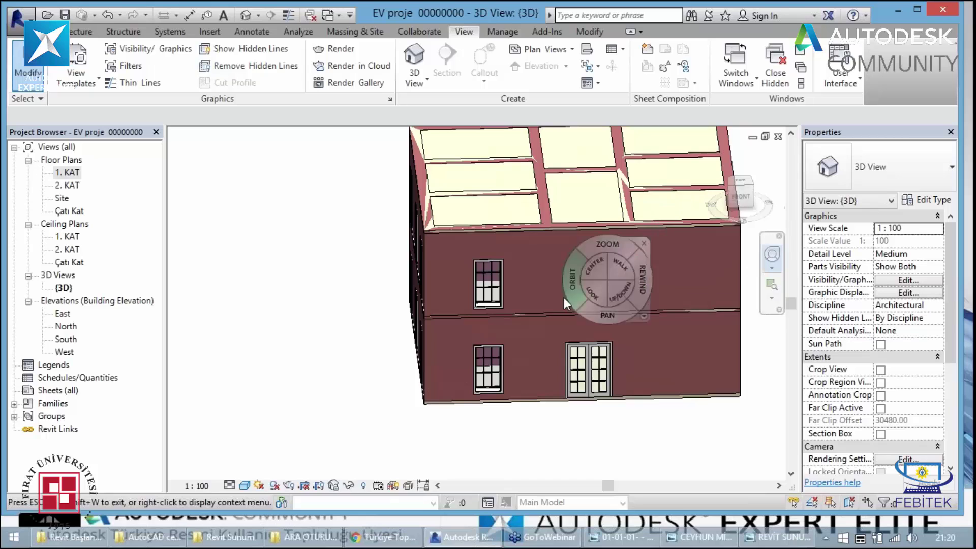
pyautogui.click(66, 339)
pyautogui.doubleClick(65, 340)
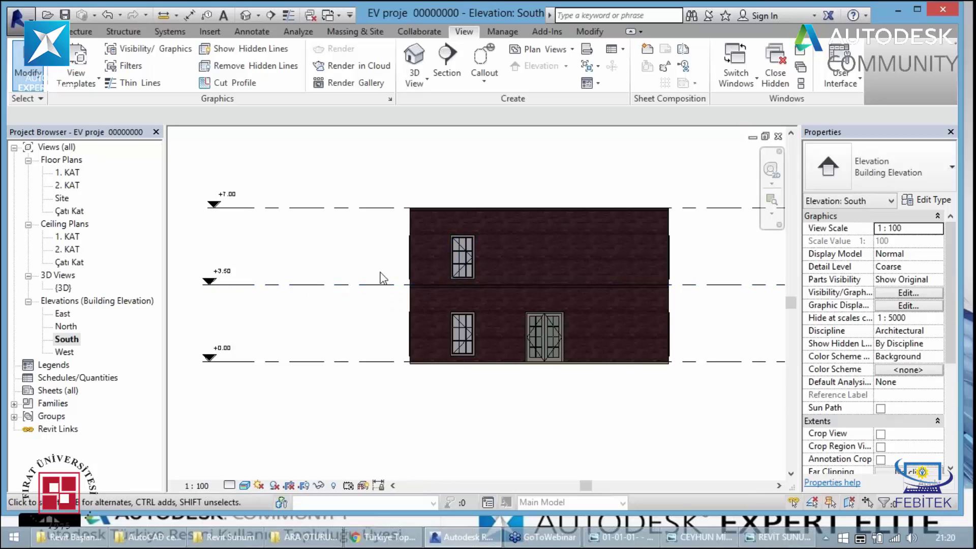
# Place a matching casement window above the double entrance door using Create Similar
pyautogui.click(468, 265)
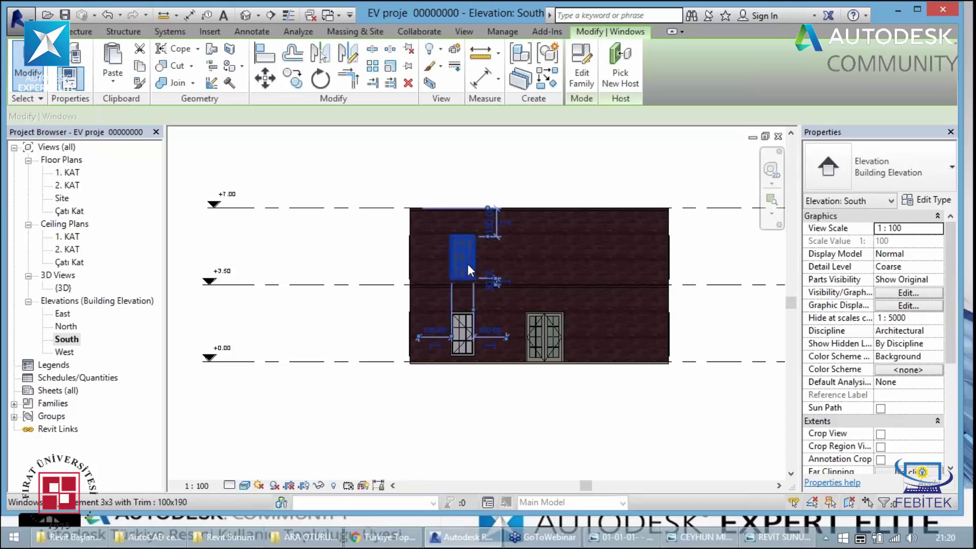
pyautogui.moveTo(468, 265)
pyautogui.mouseDown()
pyautogui.moveTo(470, 317)
pyautogui.moveTo(476, 310)
pyautogui.mouseUp()
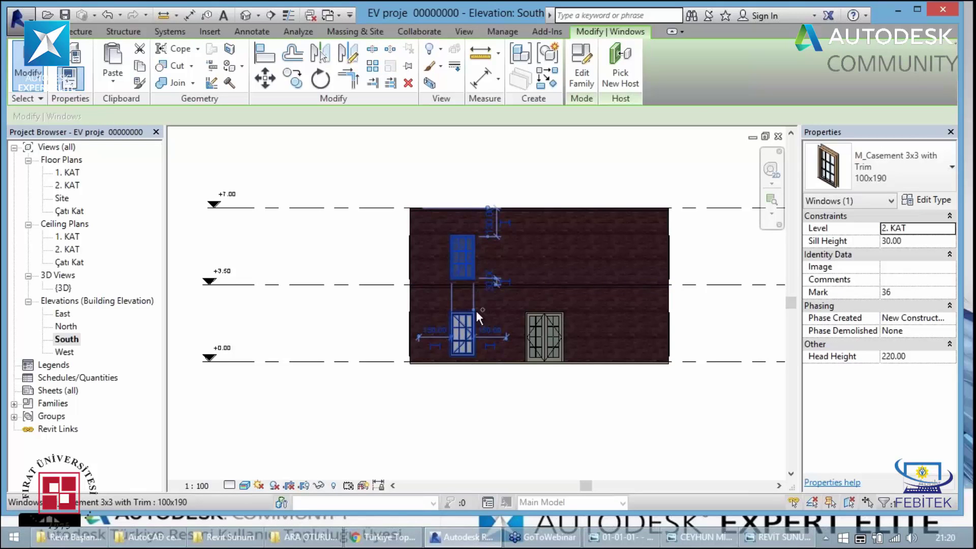
pyautogui.press('c')
pyautogui.press('s')
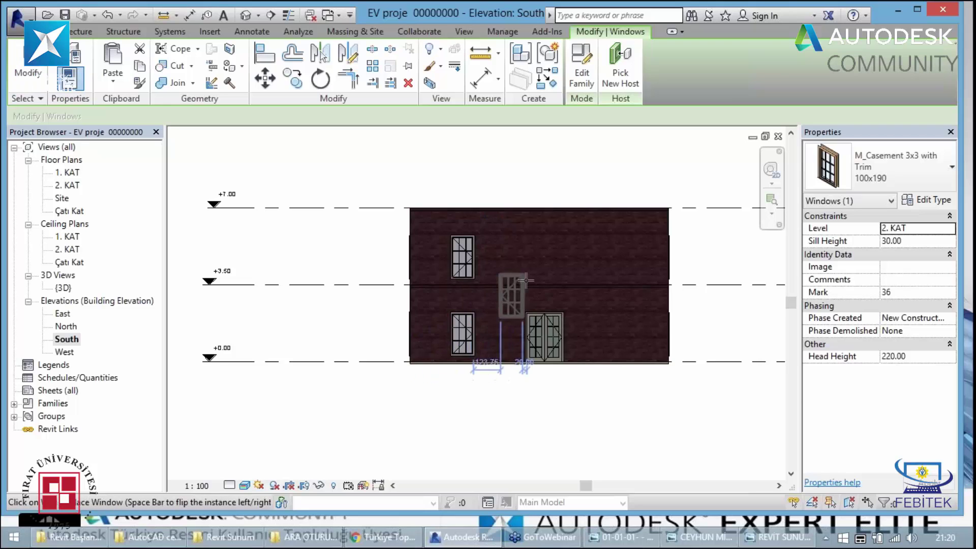
pyautogui.click(545, 254)
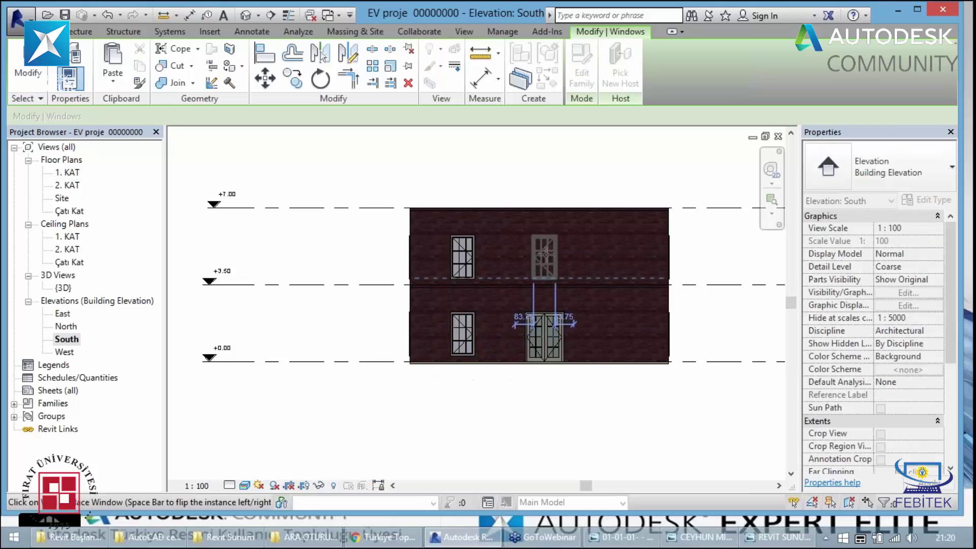
pyautogui.click(545, 254)
pyautogui.press('Escape')
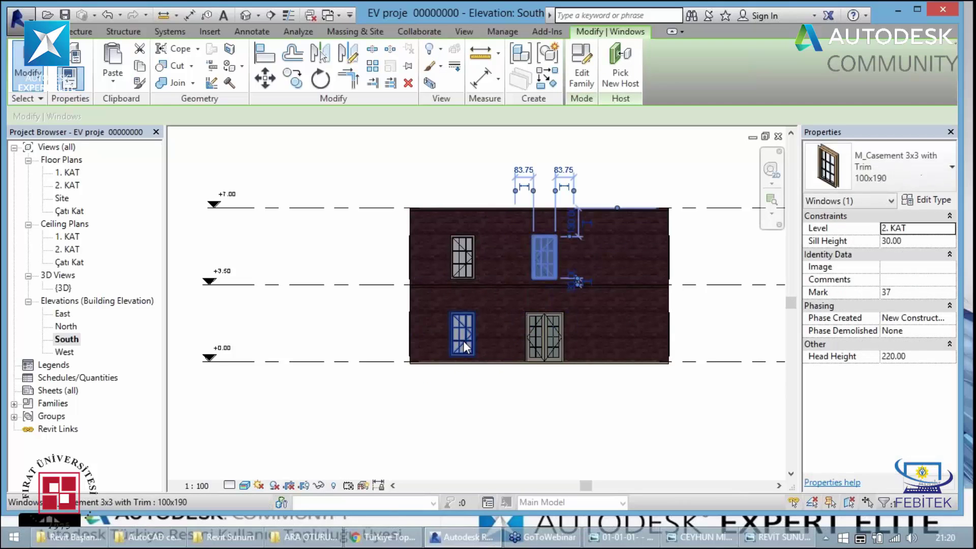
# Deselect the window and open the 2. KAT floor plan
pyautogui.click(423, 373)
pyautogui.click(62, 185)
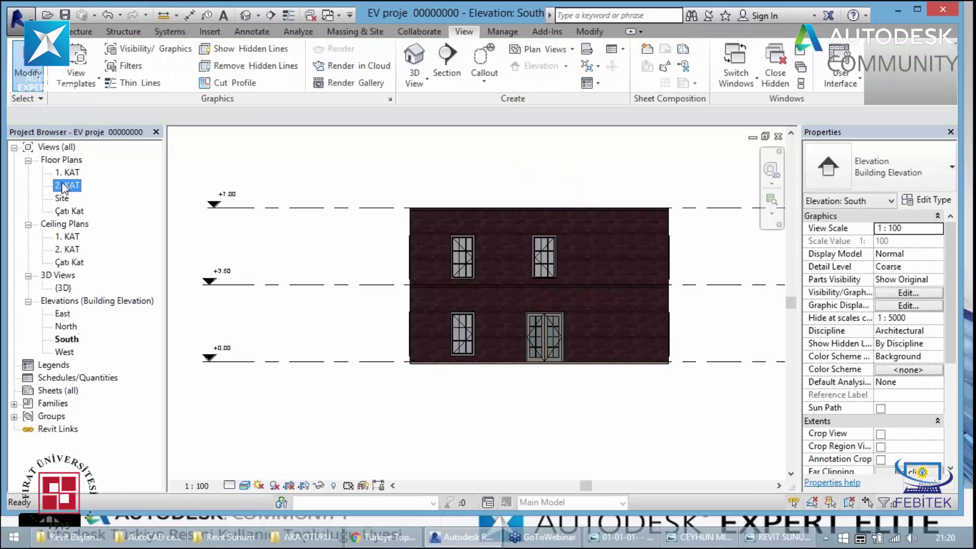
pyautogui.doubleClick(61, 185)
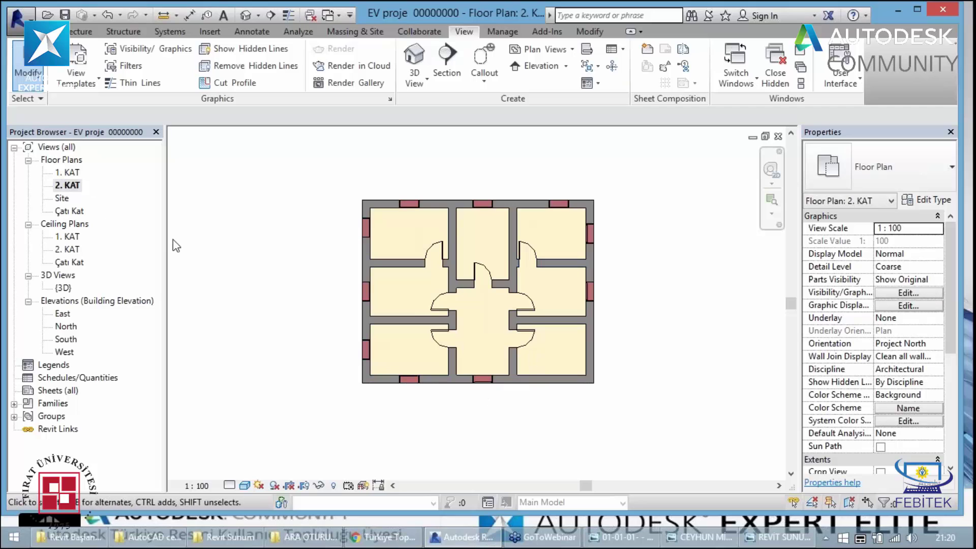
# In plan 1. KAT, shorten the bottom and right exterior walls back from the corner, then view in 3D
pyautogui.doubleClick(68, 173)
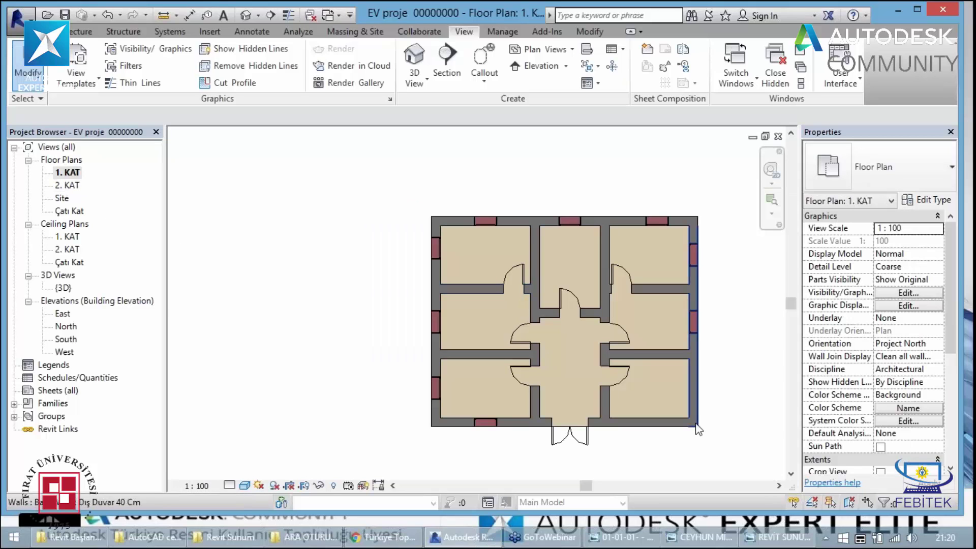
pyautogui.click(672, 427)
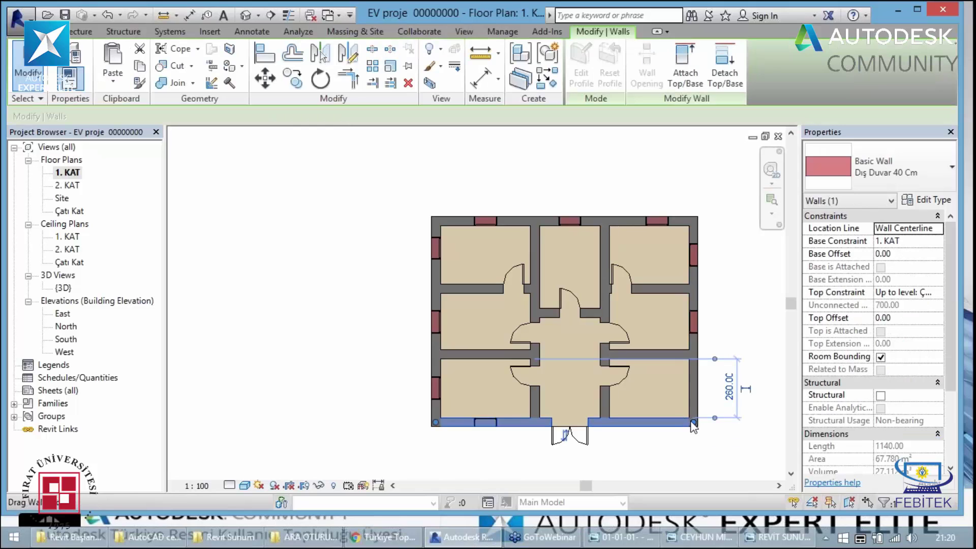
pyautogui.moveTo(694, 426); pyautogui.dragTo(694, 422)
pyautogui.moveTo(647, 420); pyautogui.dragTo(620, 423)
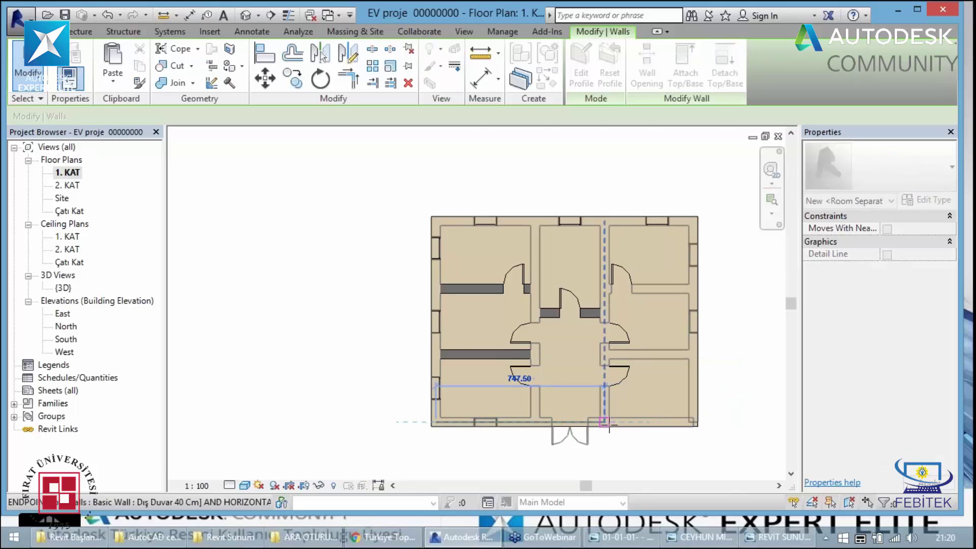
pyautogui.press('Escape')
pyautogui.press('Escape')
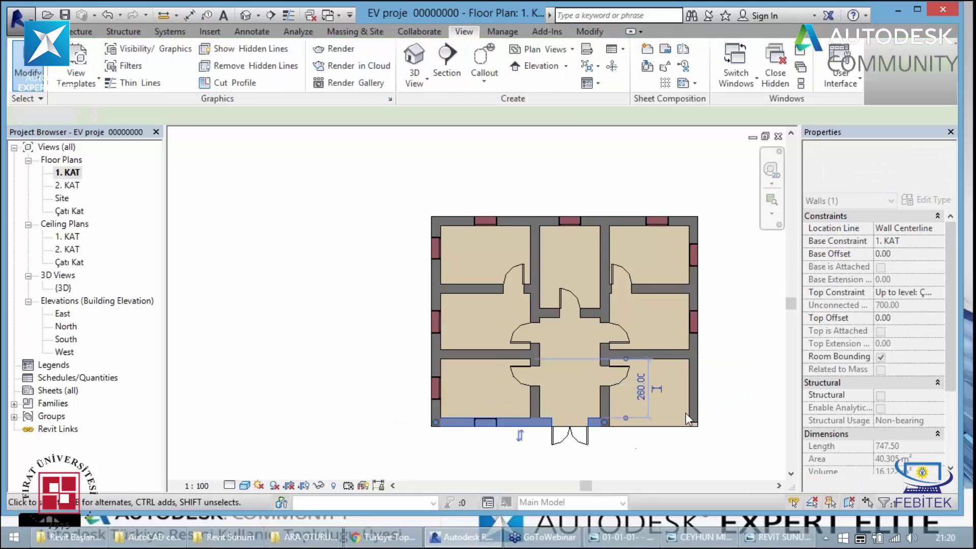
pyautogui.click(691, 411)
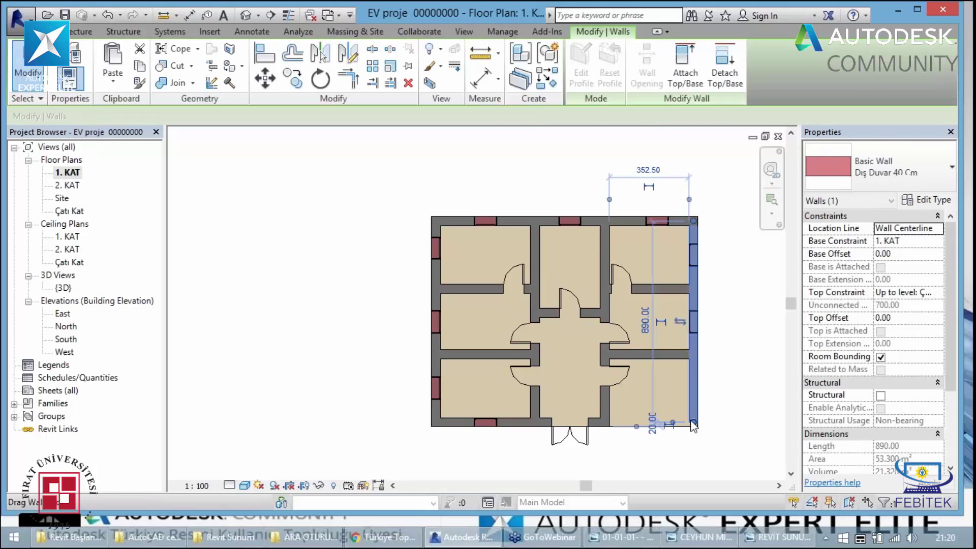
pyautogui.moveTo(693, 424); pyautogui.dragTo(693, 356)
pyautogui.press('Escape')
pyautogui.press('Escape')
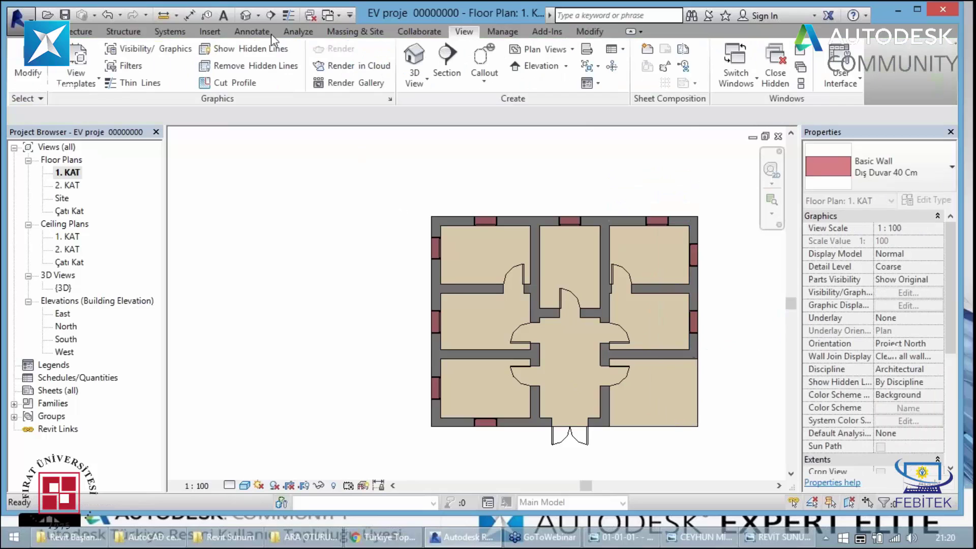
pyautogui.click(247, 14)
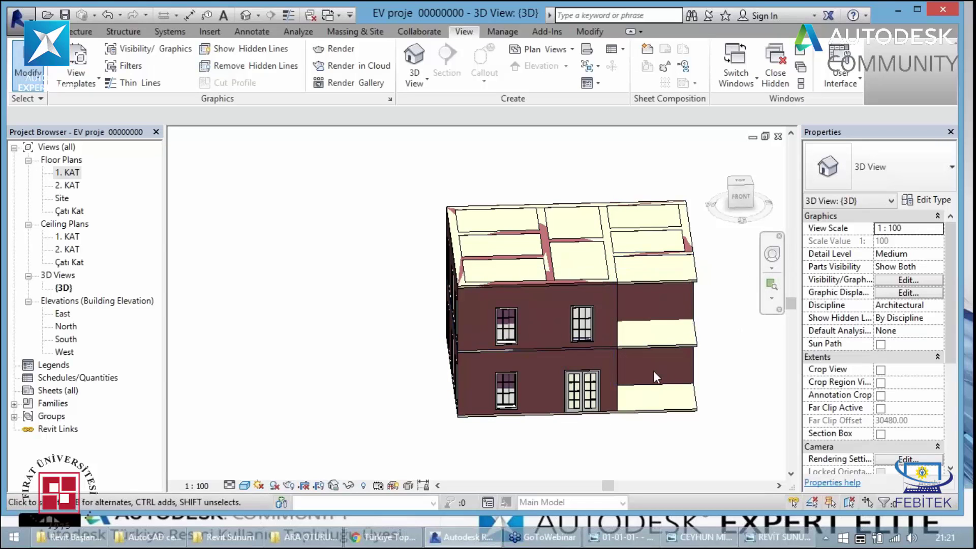
# Inspect the ground, level-2 and roof-level floor slabs at the recessed corner
pyautogui.click(655, 348)
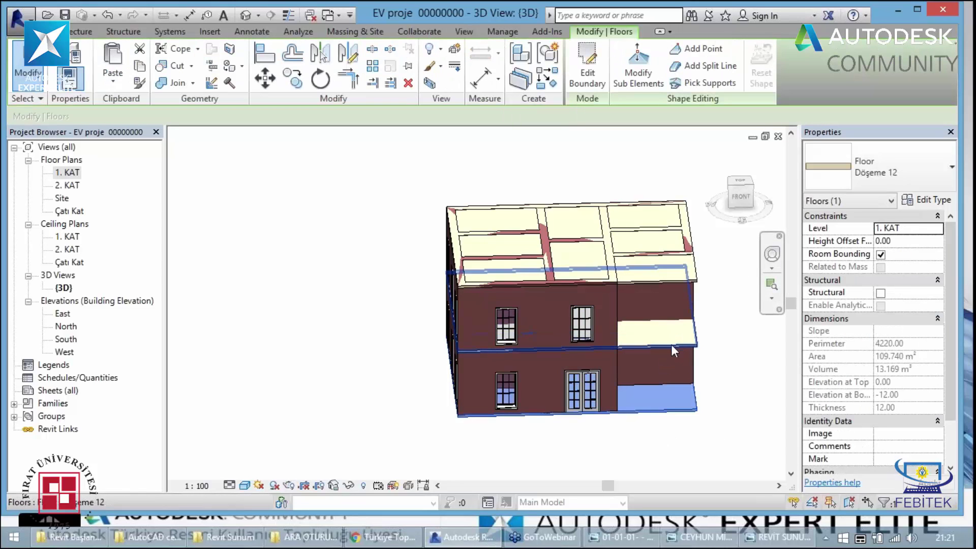
pyautogui.press('Escape')
pyautogui.click(670, 341)
pyautogui.press('Escape')
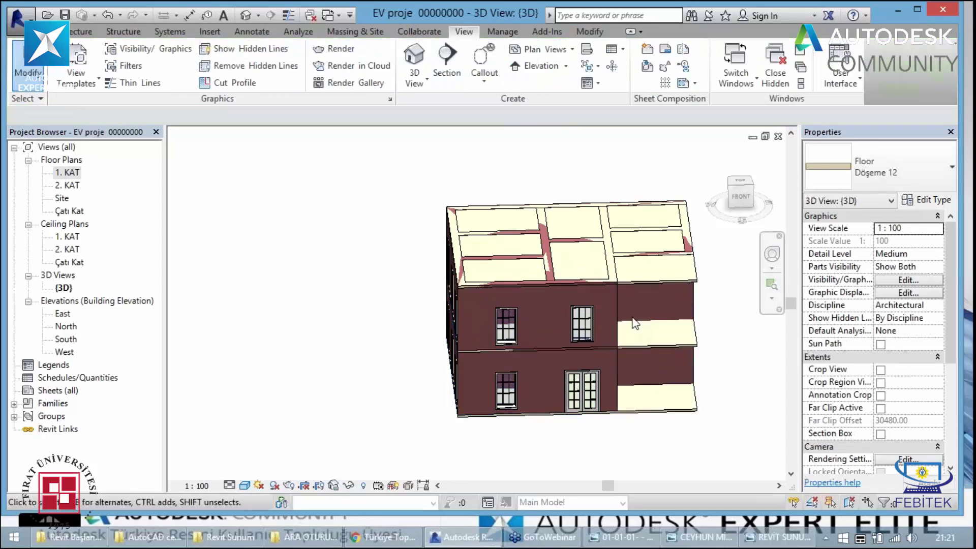
pyautogui.click(651, 282)
pyautogui.press('Escape')
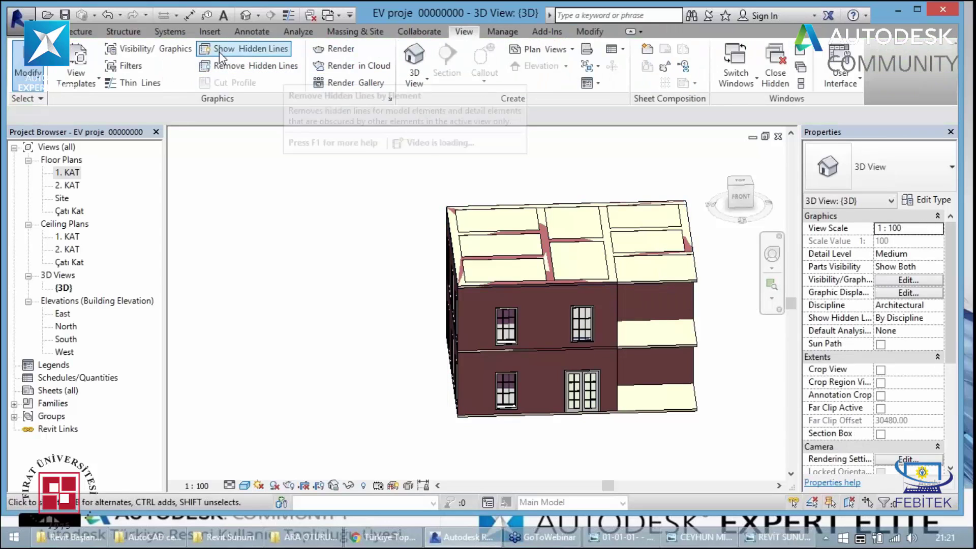
# Orbit the 3D view to a higher viewpoint and select the roof-level slab Döşeme 12
pyautogui.hotkey('shift', 'w')
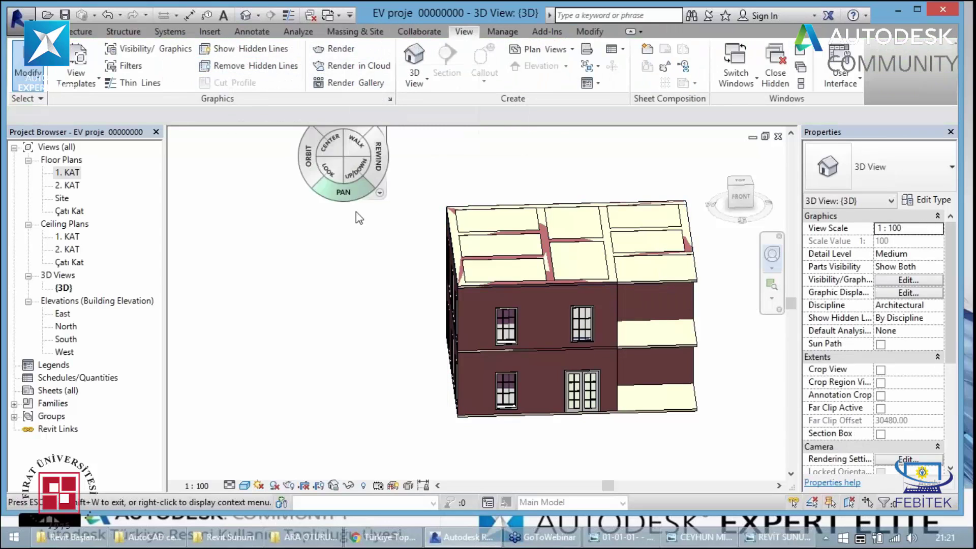
pyautogui.moveTo(356, 211); pyautogui.dragTo(312, 249)
pyautogui.moveTo(254, 210)
pyautogui.mouseDown()
pyautogui.moveTo(189, 212)
pyautogui.moveTo(204, 213)
pyautogui.mouseUp()
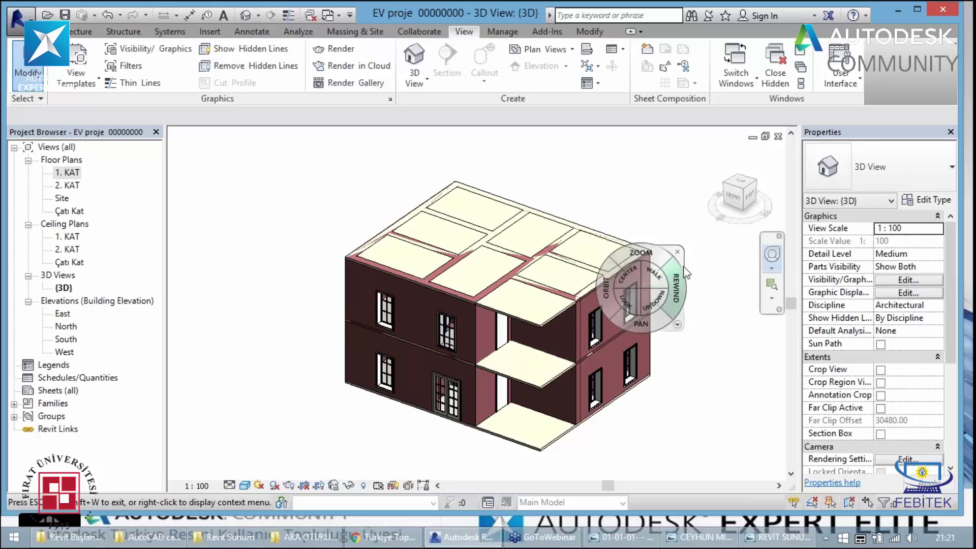
pyautogui.moveTo(676, 286)
pyautogui.mouseDown()
pyautogui.moveTo(529, 325)
pyautogui.moveTo(407, 308)
pyautogui.moveTo(502, 319)
pyautogui.mouseUp()
pyautogui.hotkey('shift', 'w')
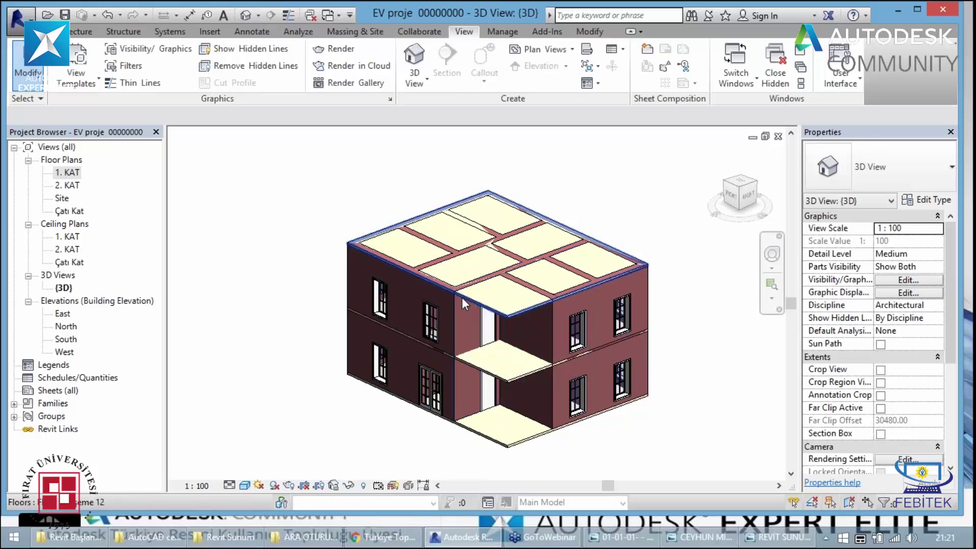
pyautogui.click(510, 314)
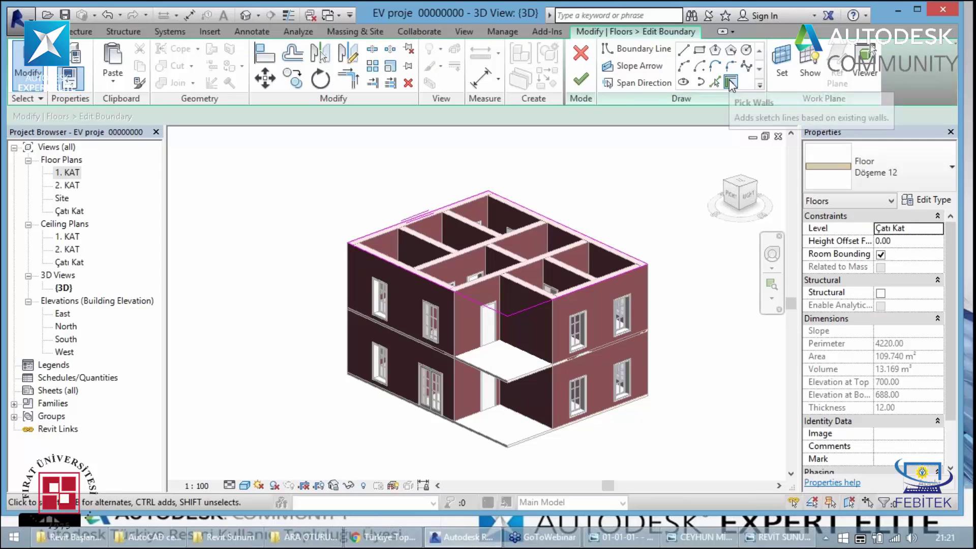
# In the Çatı Kat plan, trim the roof slab's boundary lines into the recessed corner
pyautogui.click(731, 81)
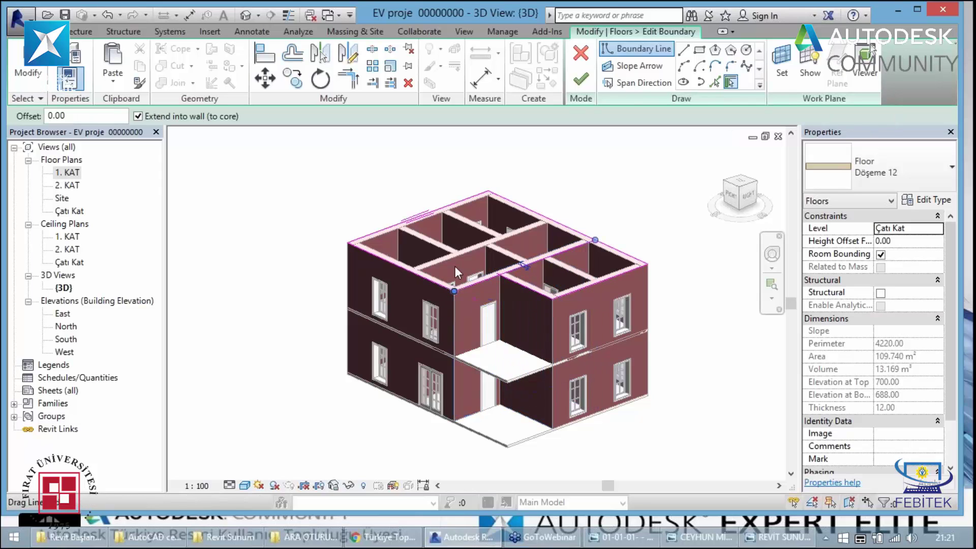
pyautogui.doubleClick(61, 211)
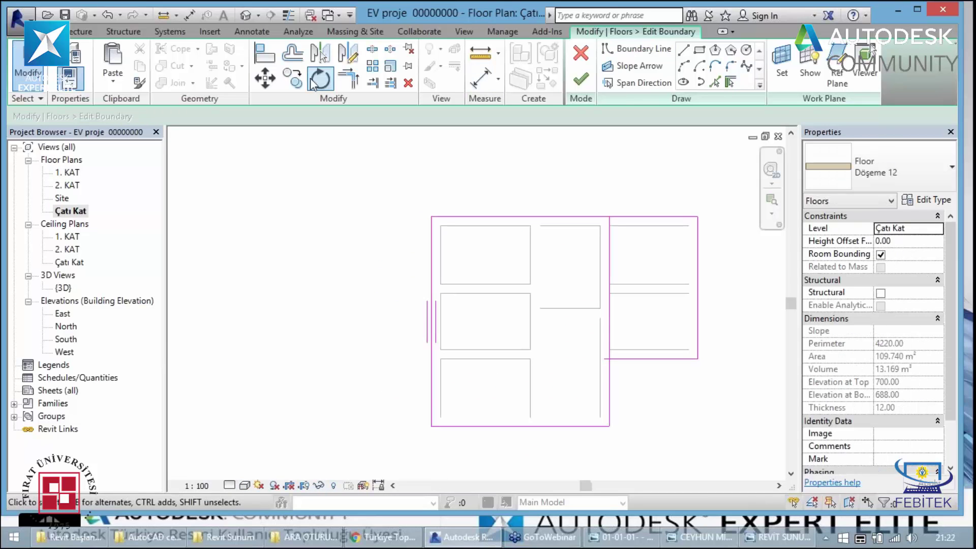
pyautogui.click(348, 79)
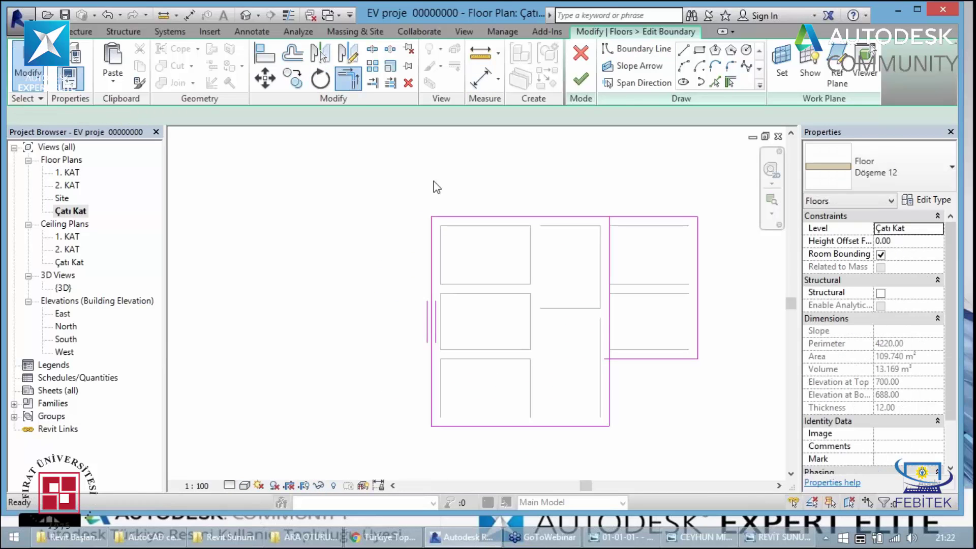
pyautogui.click(628, 359)
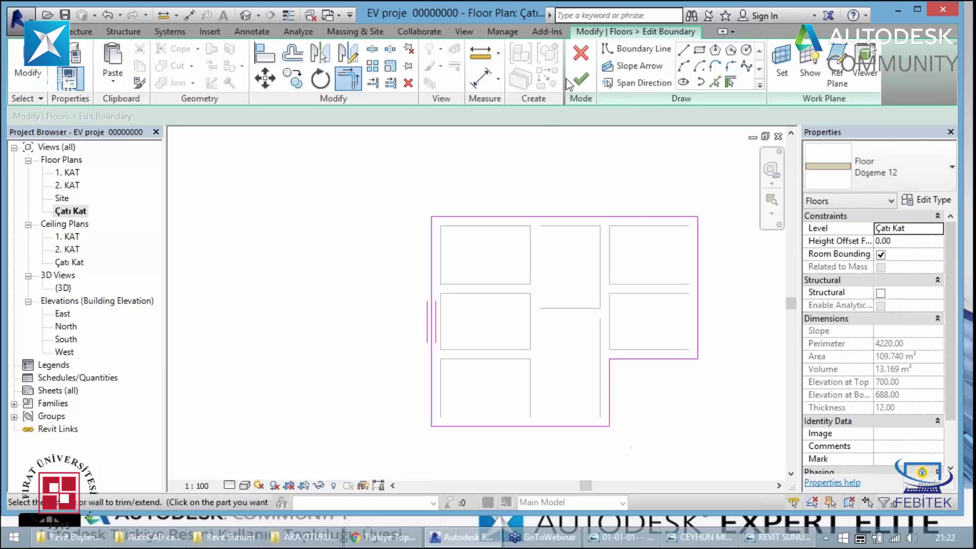
# Finish the slab edit, attaching and joining the walls, giving a 97.965 m² L-shape
pyautogui.click(581, 78)
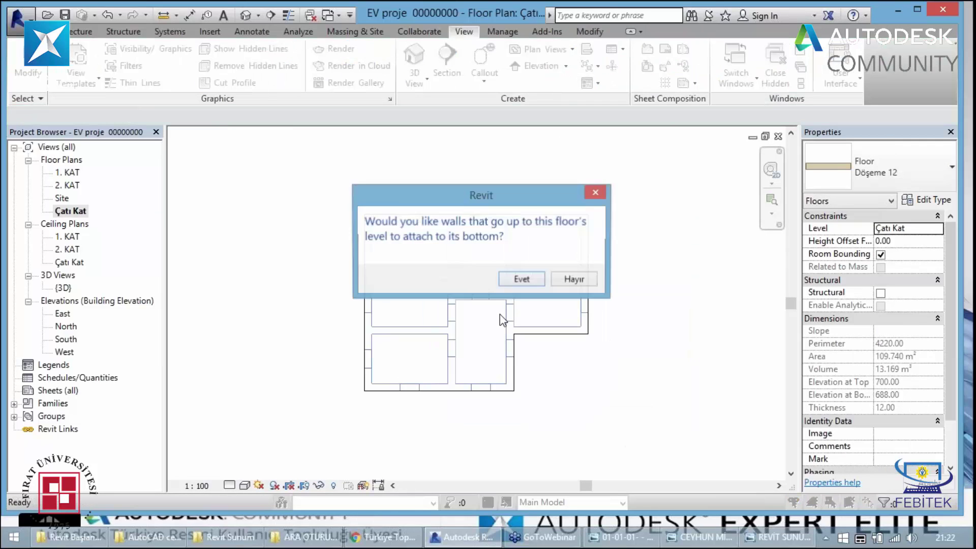
pyautogui.click(529, 280)
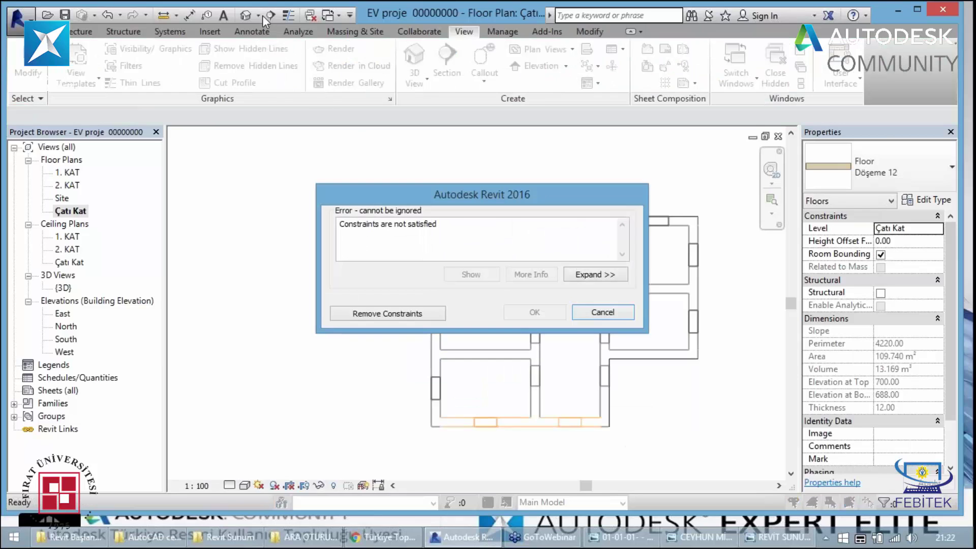
pyautogui.click(597, 311)
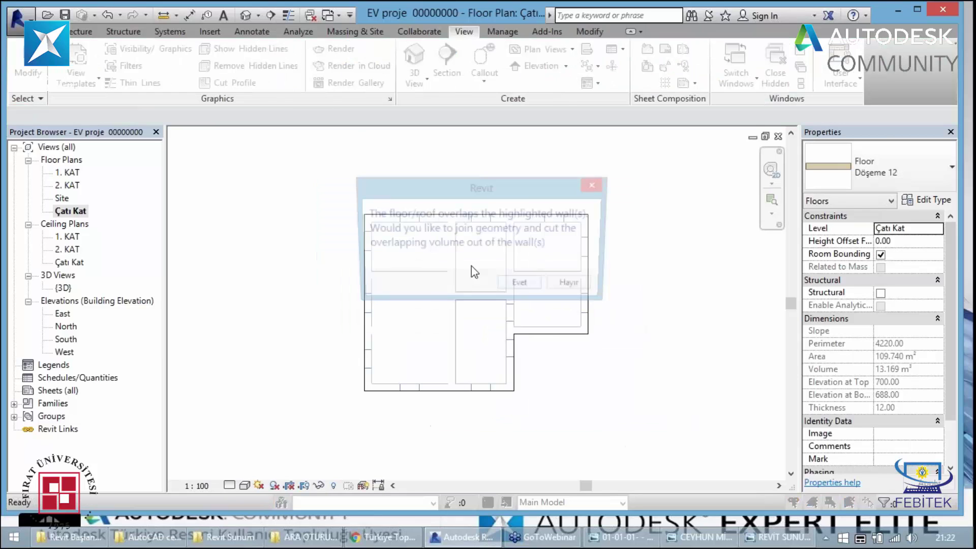
pyautogui.click(520, 287)
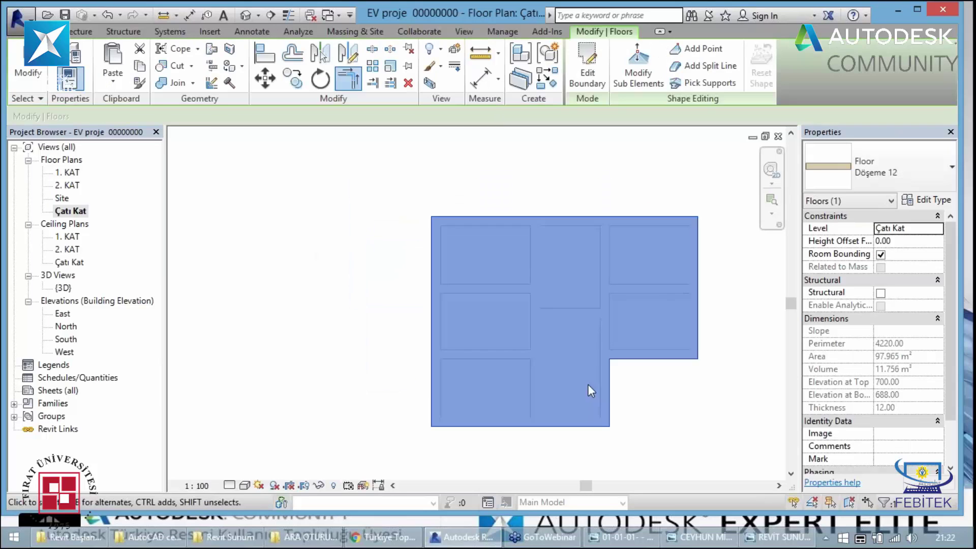
pyautogui.click(316, 134)
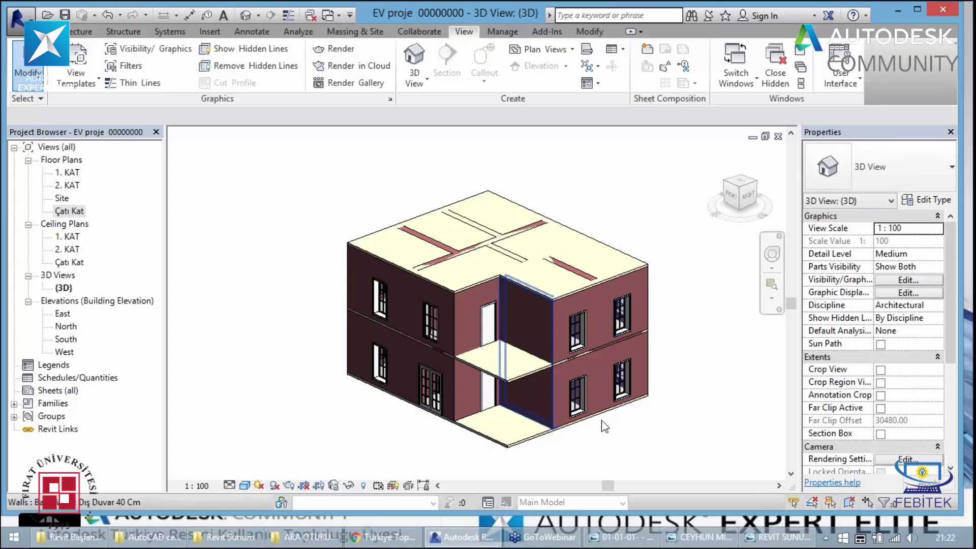
# Open plan 1. KAT and begin a railing path sketch at the bottom wall corner
pyautogui.doubleClick(57, 174)
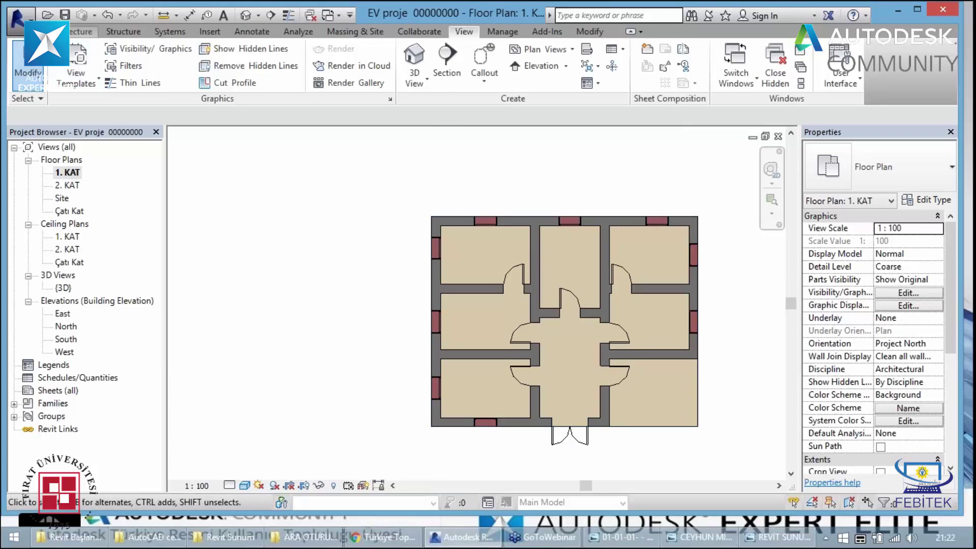
pyautogui.click(80, 31)
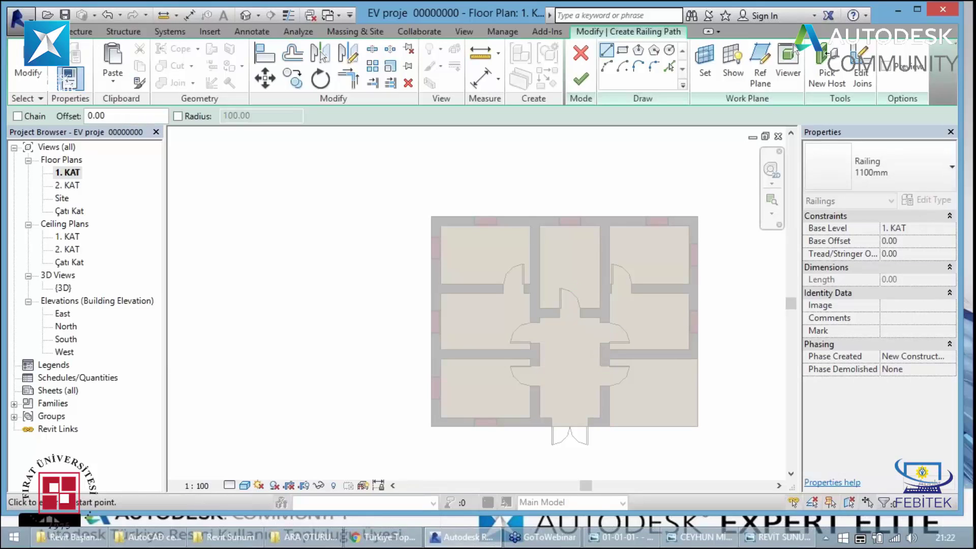
pyautogui.scroll(2, 625, 430)
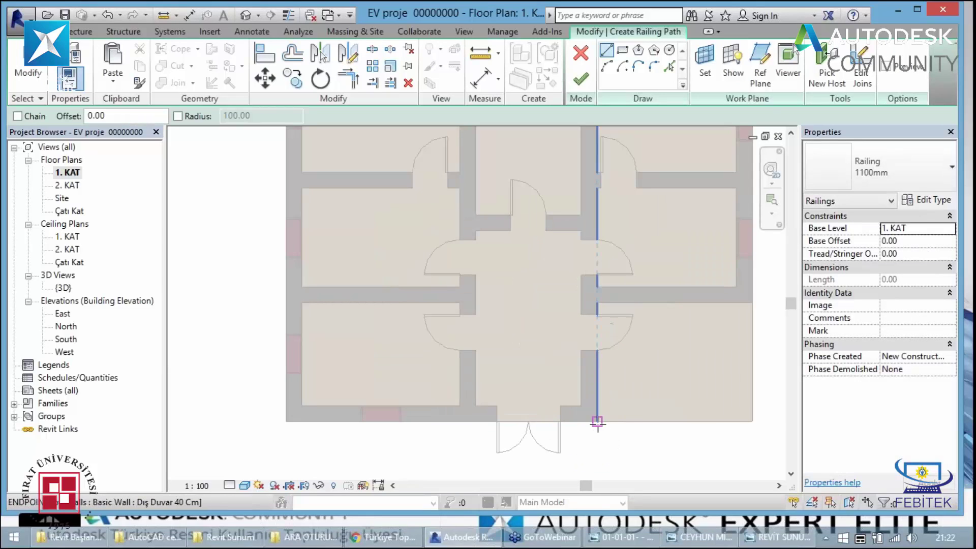
pyautogui.click(598, 421)
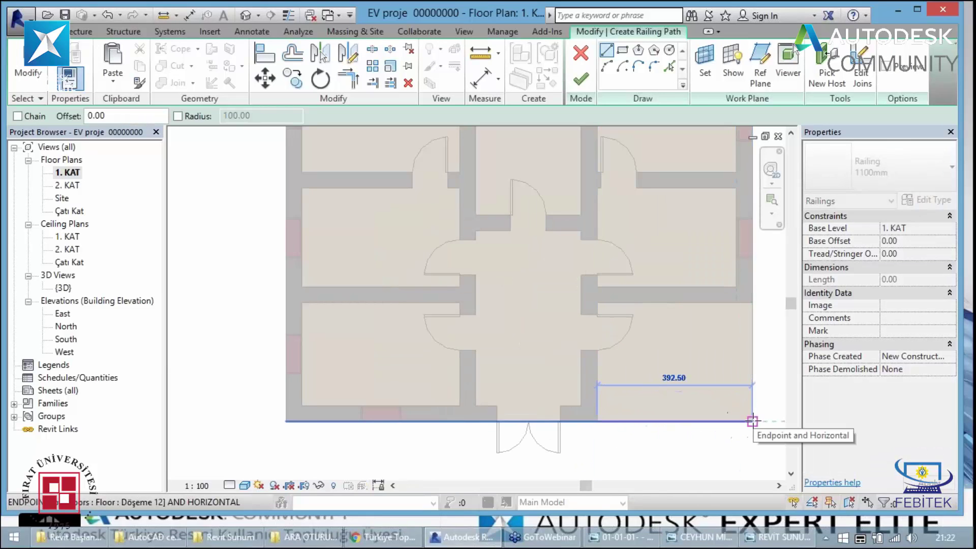
pyautogui.press('Escape')
pyautogui.write('10')
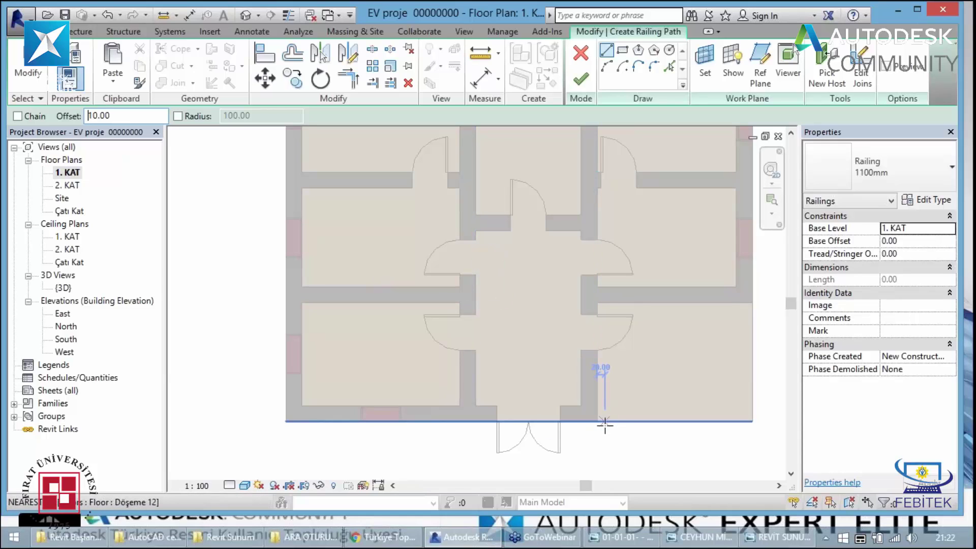
# Sketch railing path lines along the terrace's bottom edge and up to the corner
pyautogui.scroll(2, 598, 422)
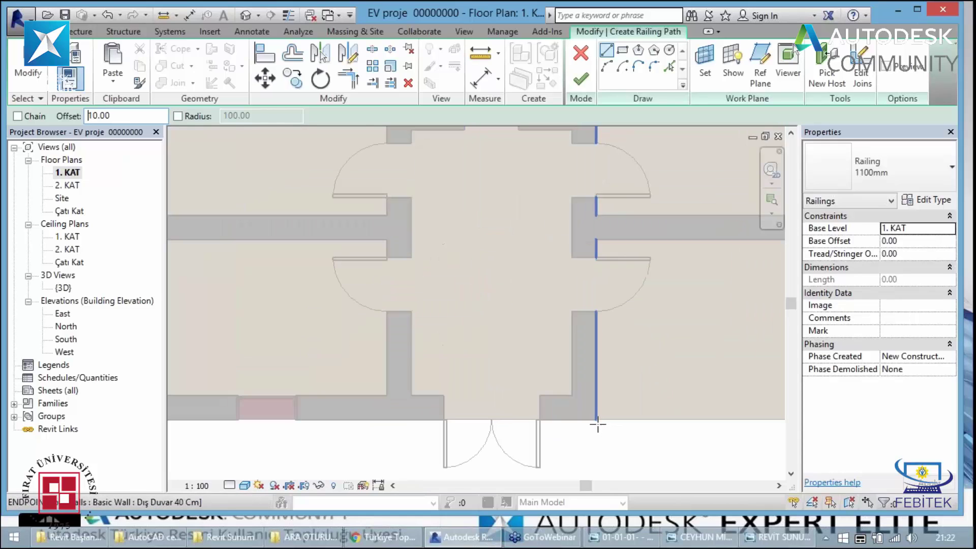
pyautogui.click(596, 420)
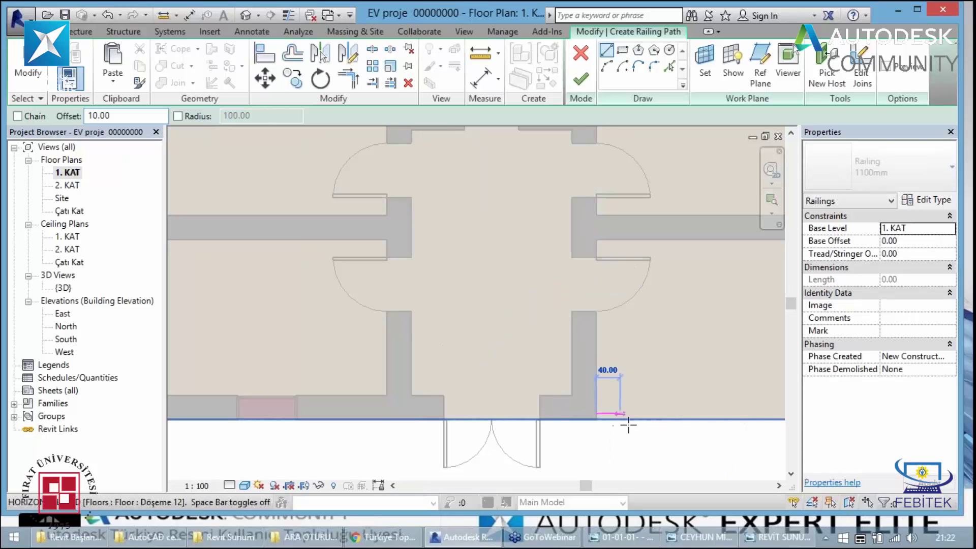
pyautogui.scroll(-1, 646, 421)
pyautogui.scroll(-2, 645, 421)
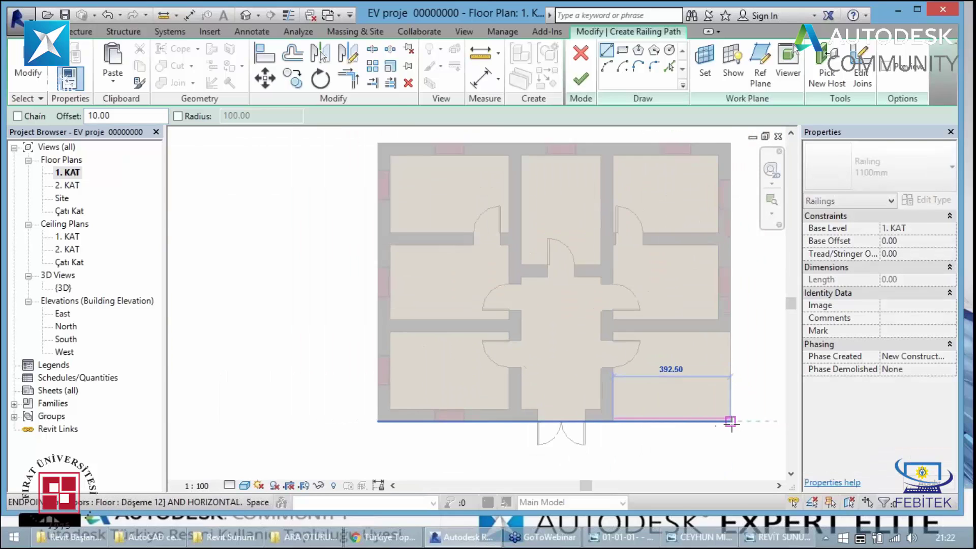
pyautogui.scroll(1, 727, 421)
pyautogui.scroll(1, 727, 421)
pyautogui.scroll(2, 730, 421)
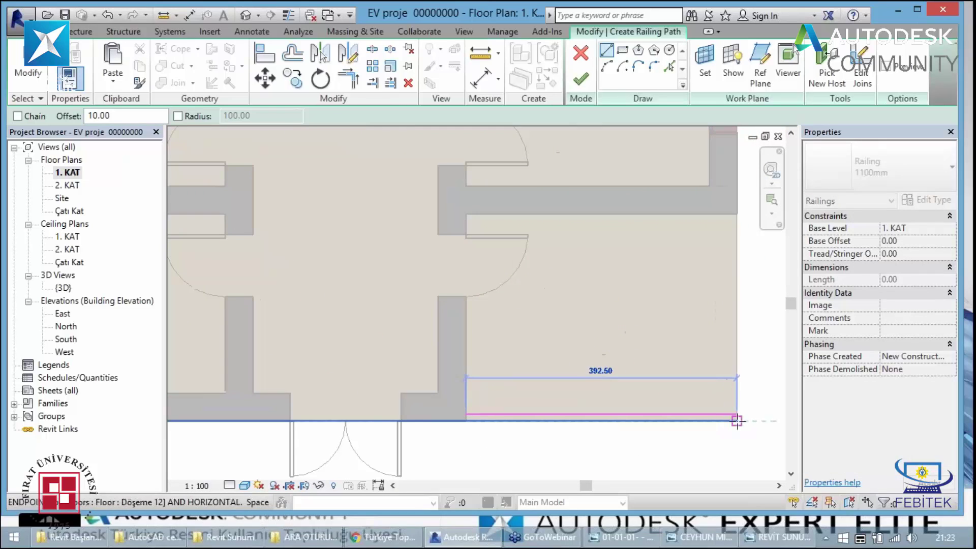
pyautogui.click(737, 421)
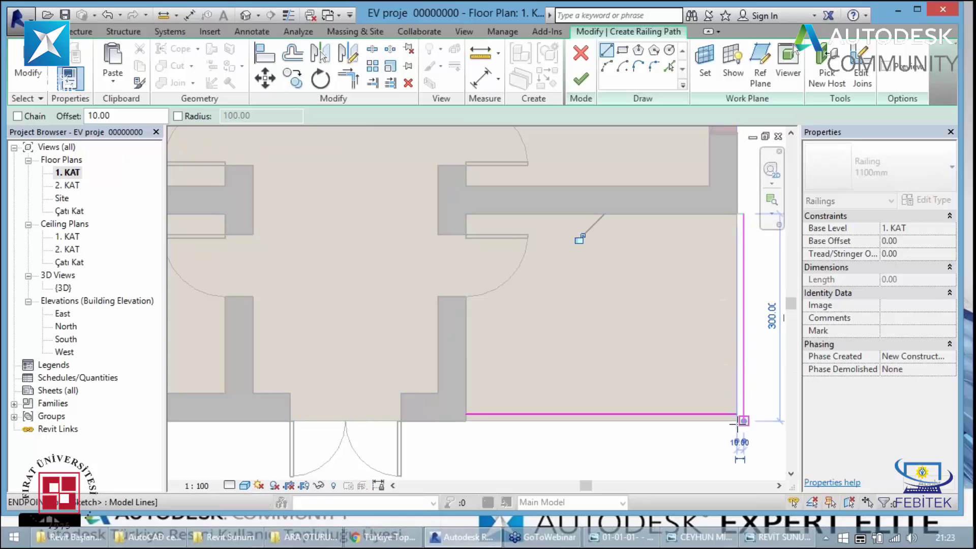
pyautogui.click(744, 410)
pyautogui.press('Escape')
pyautogui.press('Escape')
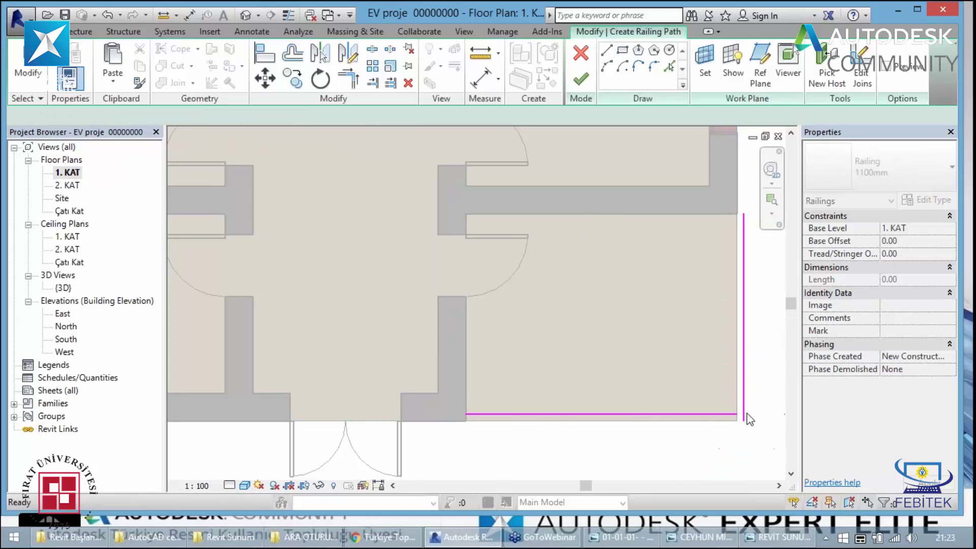
# Mirror the vertical railing line onto the terrace's outer edge and trim the lines to a corner
pyautogui.click(745, 416)
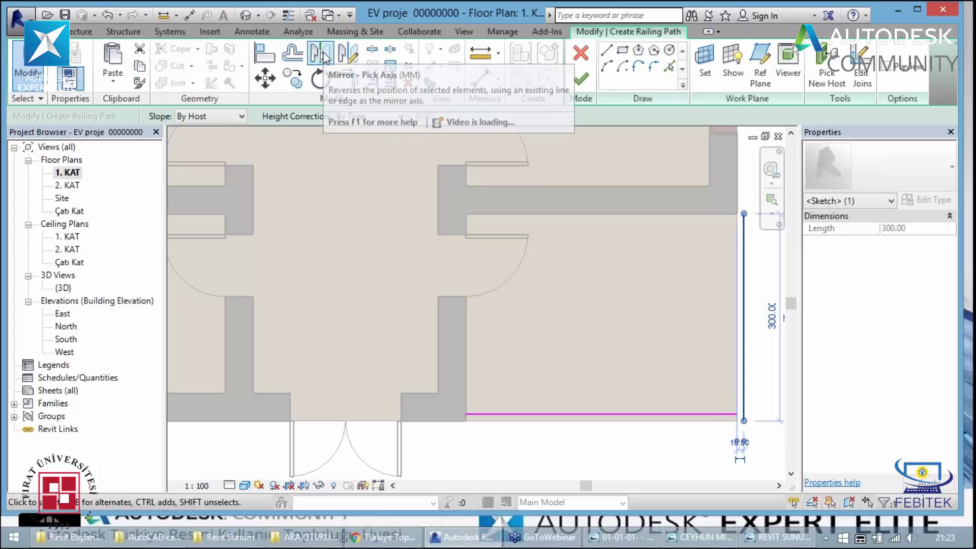
pyautogui.click(343, 55)
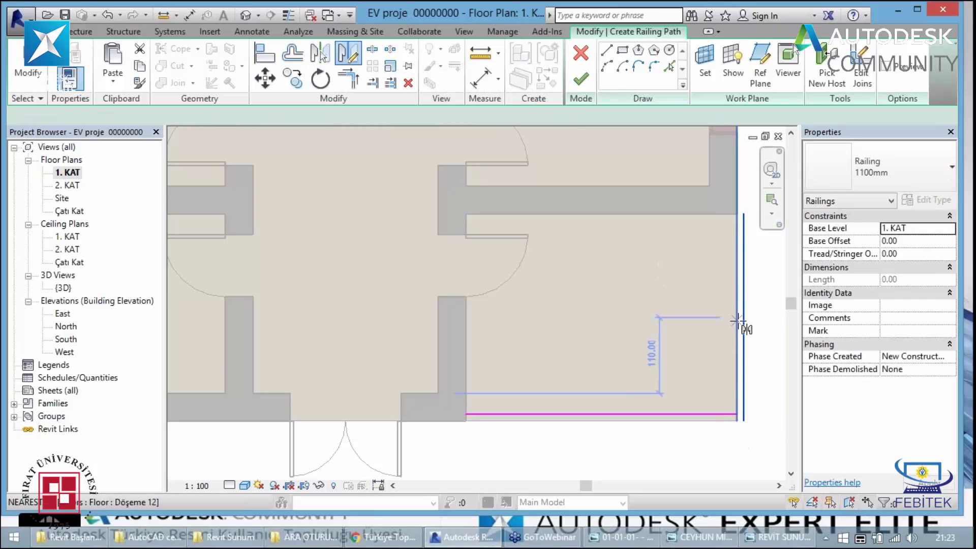
pyautogui.click(737, 263)
pyautogui.click(736, 214)
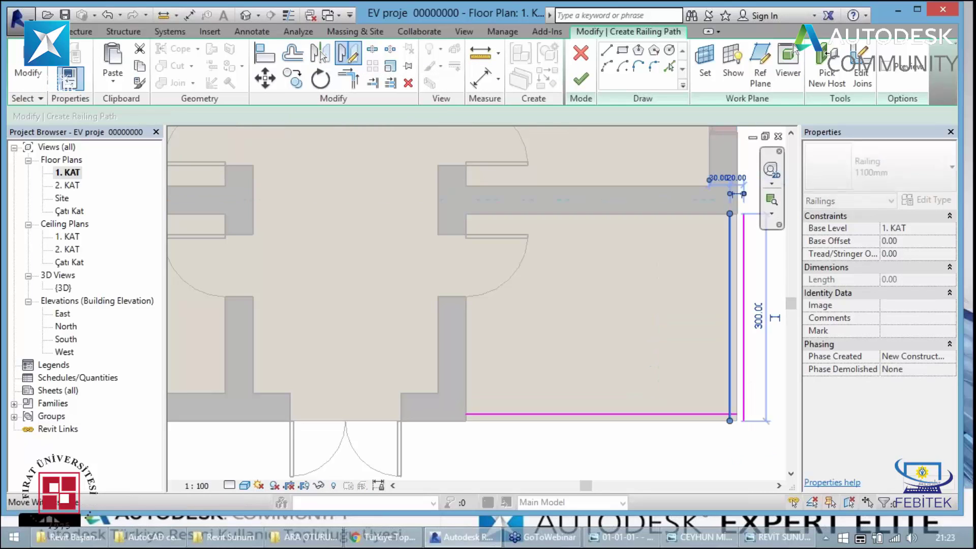
pyautogui.click(749, 285)
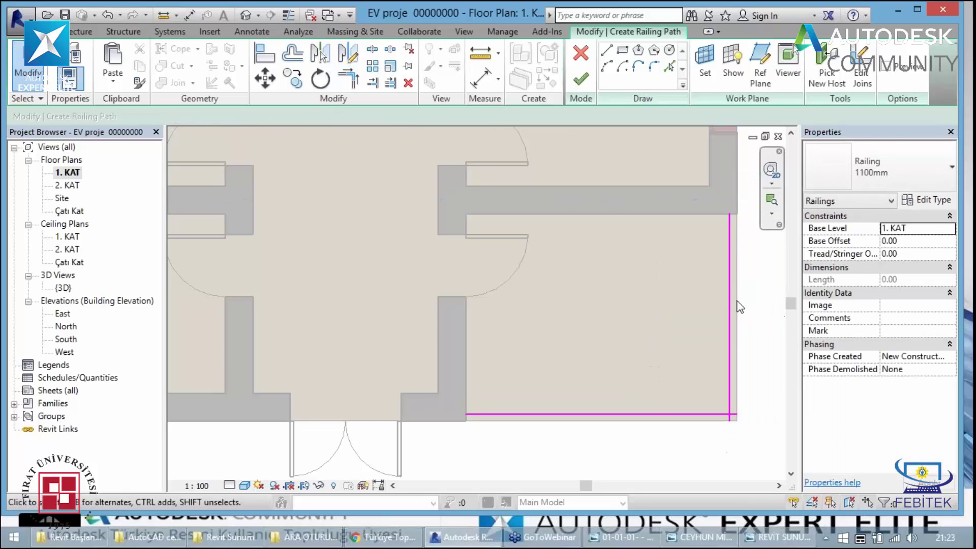
pyautogui.click(348, 79)
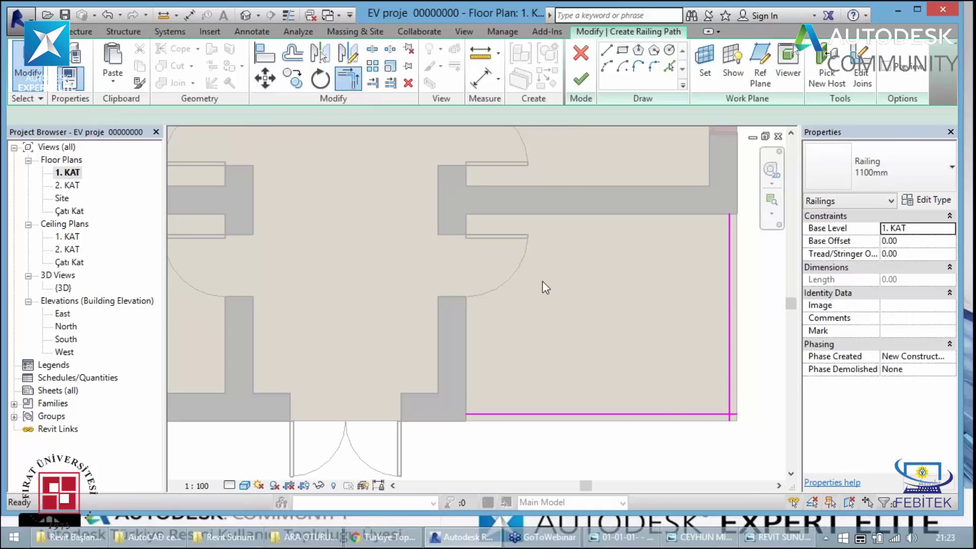
pyautogui.click(722, 416)
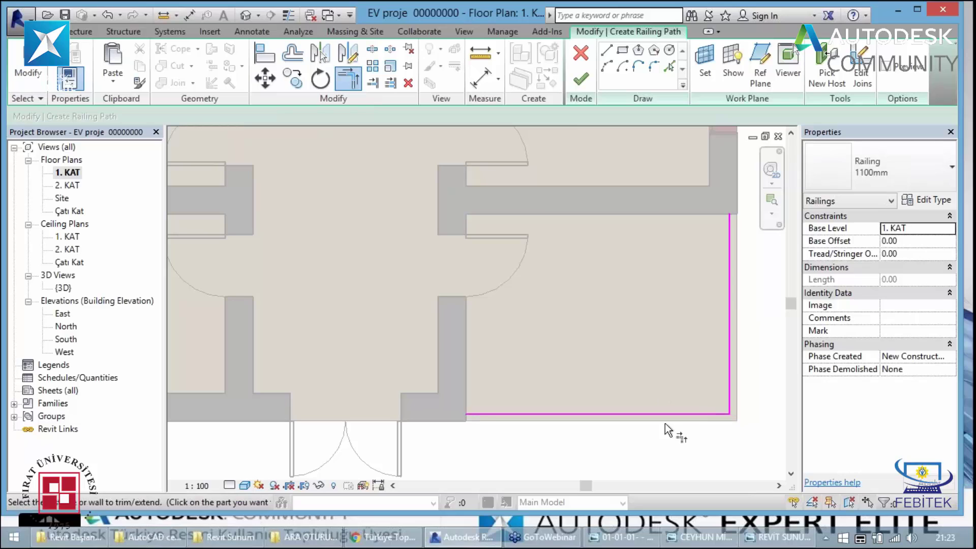
pyautogui.press('Escape')
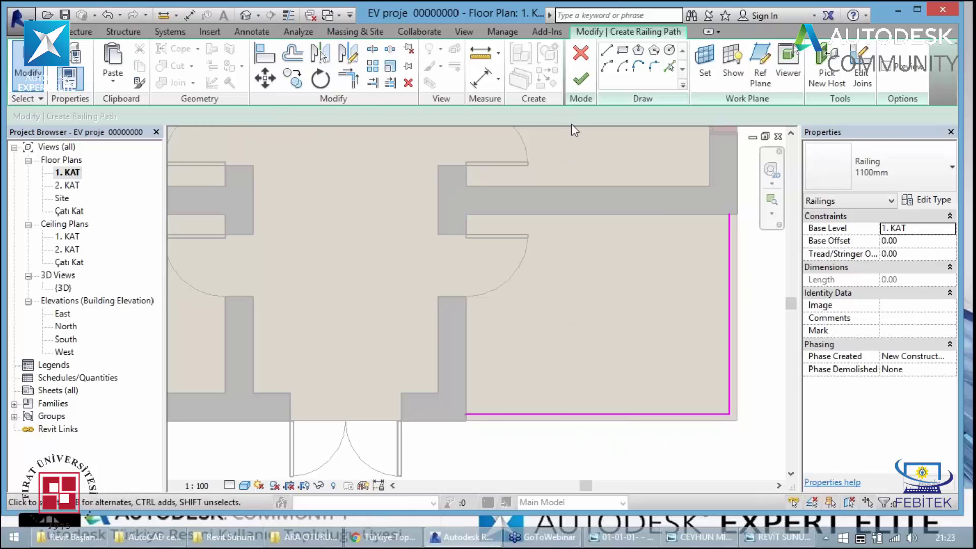
# Finish the railing path and zoom in on the 1100mm terrace railing in 3D
pyautogui.click(580, 82)
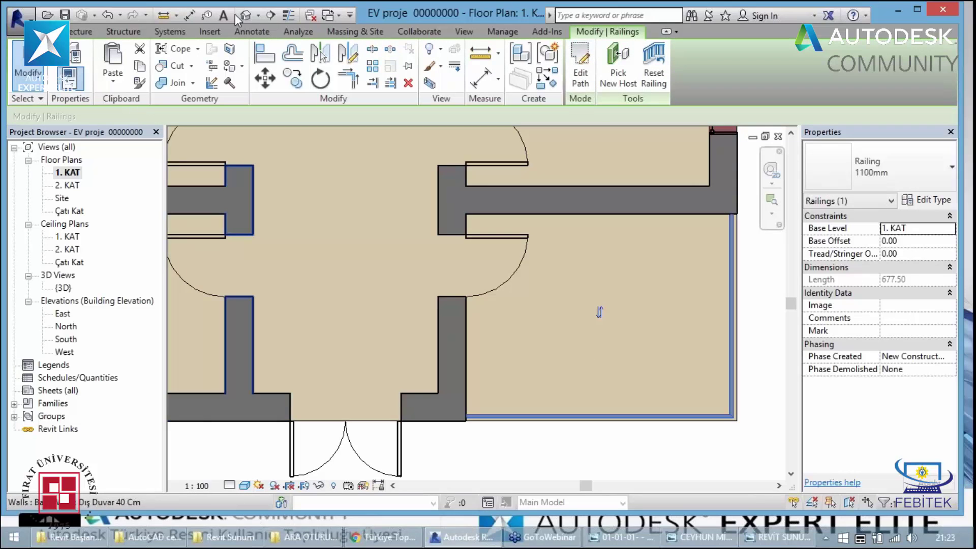
pyautogui.click(245, 16)
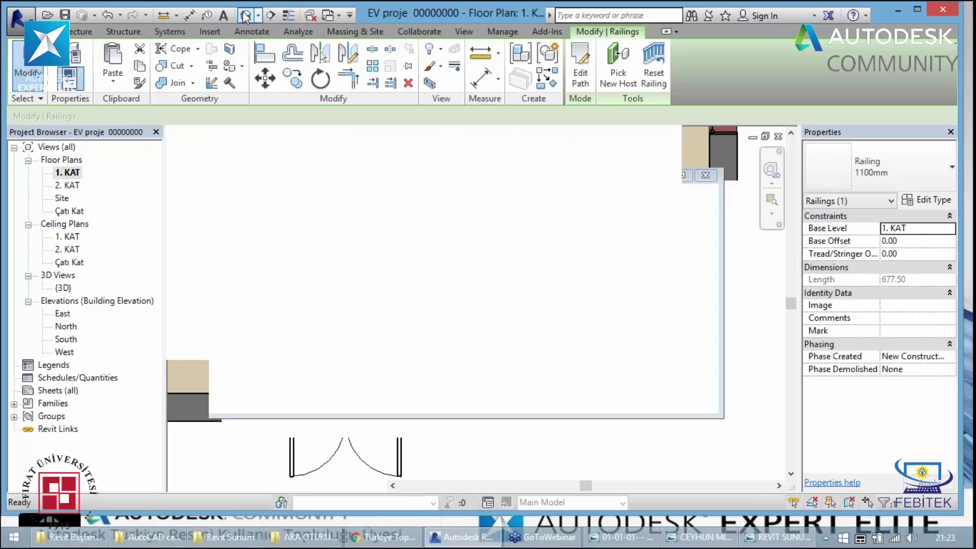
pyautogui.scroll(2, 461, 444)
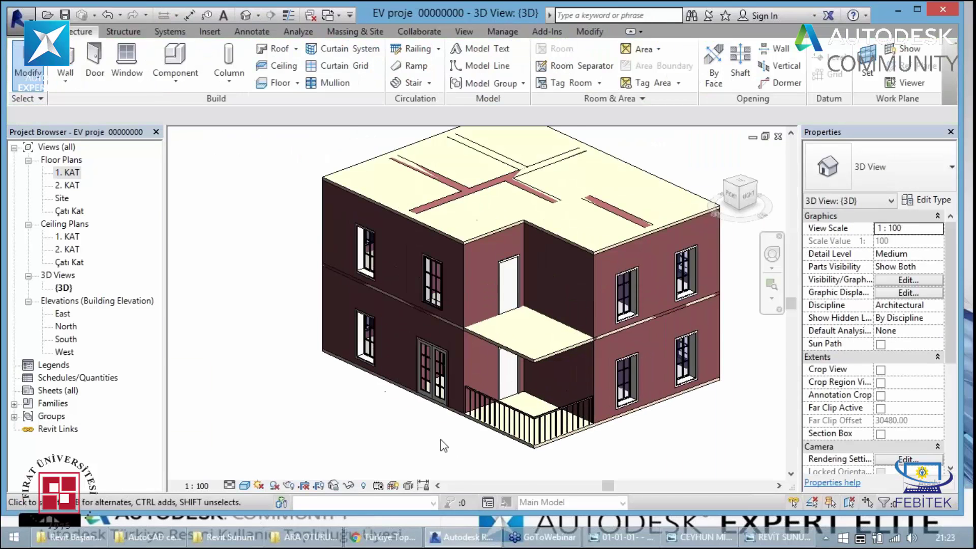
pyautogui.scroll(2, 460, 444)
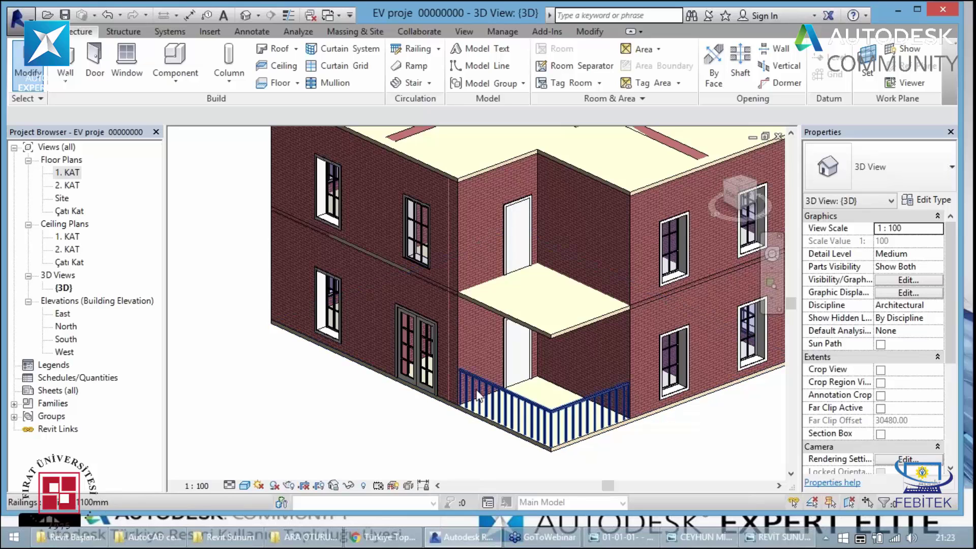
# Try the 900mm, Korkuluk Teras and 1100mm types on the ground-floor railing, settling on 900mm Pipe
pyautogui.click(598, 419)
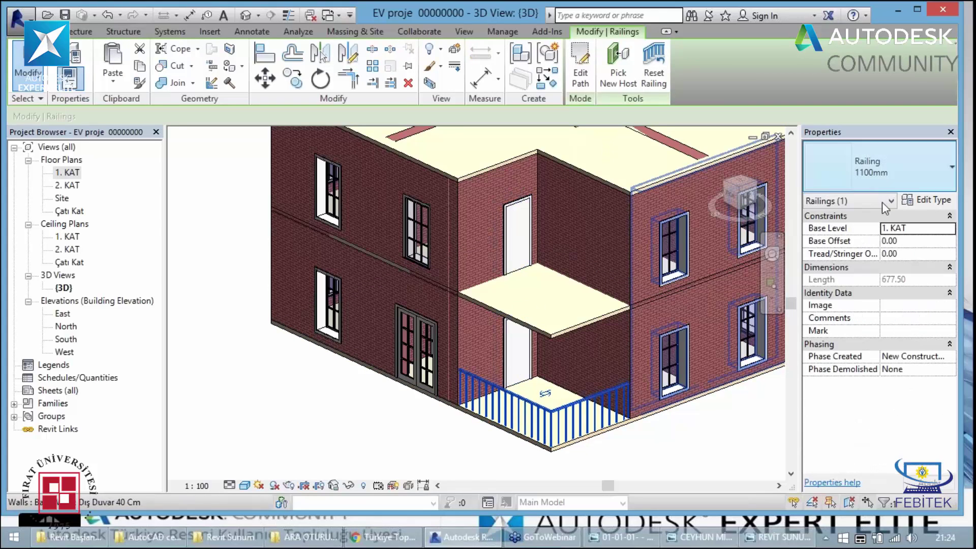
pyautogui.click(895, 176)
pyautogui.click(859, 236)
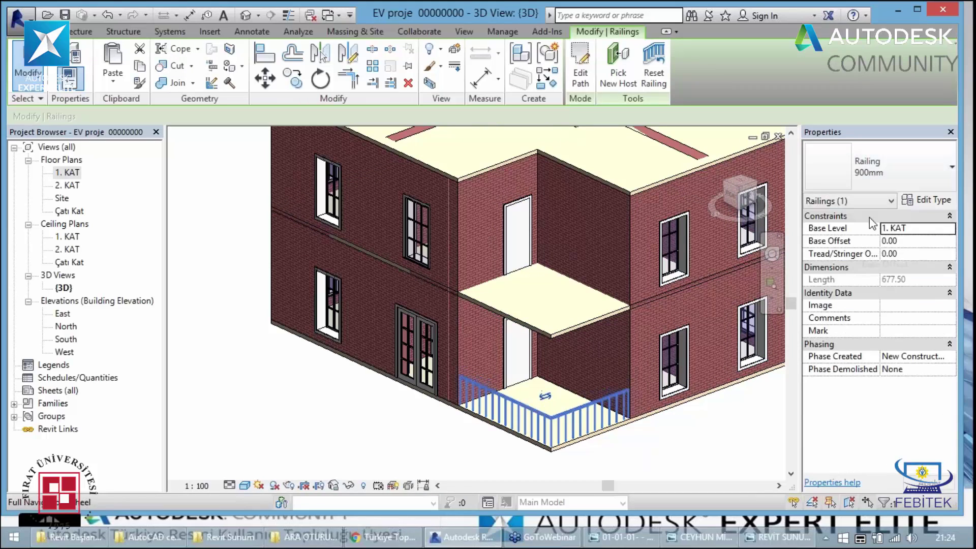
pyautogui.click(899, 174)
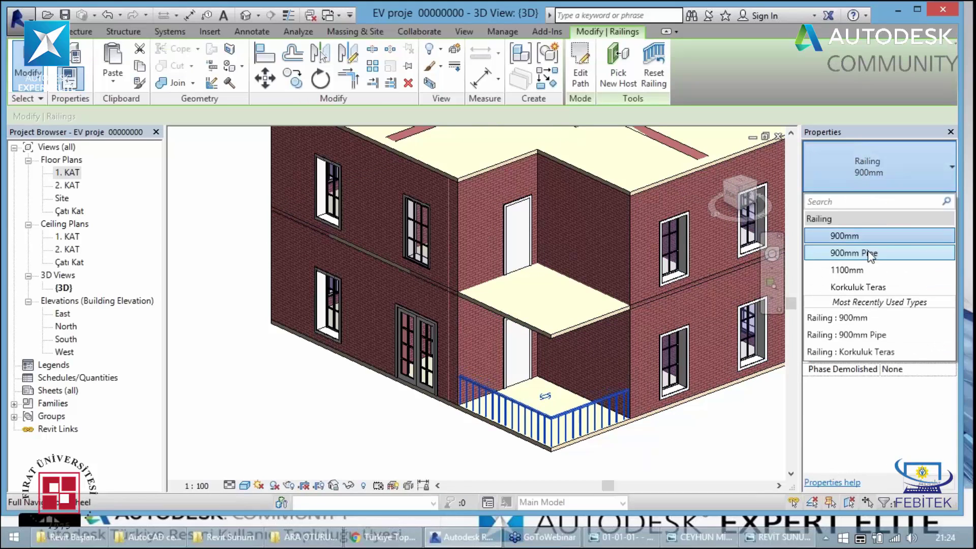
pyautogui.click(869, 256)
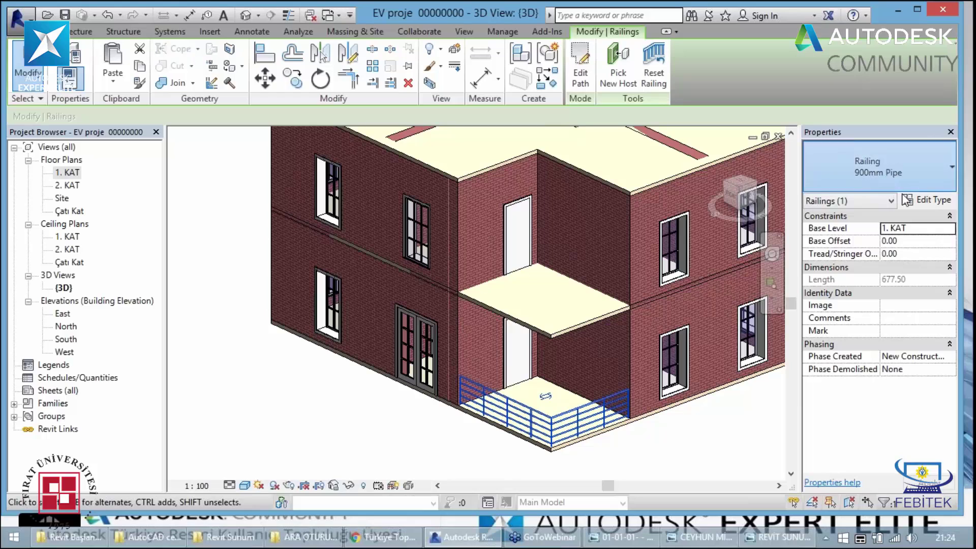
pyautogui.click(880, 168)
pyautogui.click(850, 288)
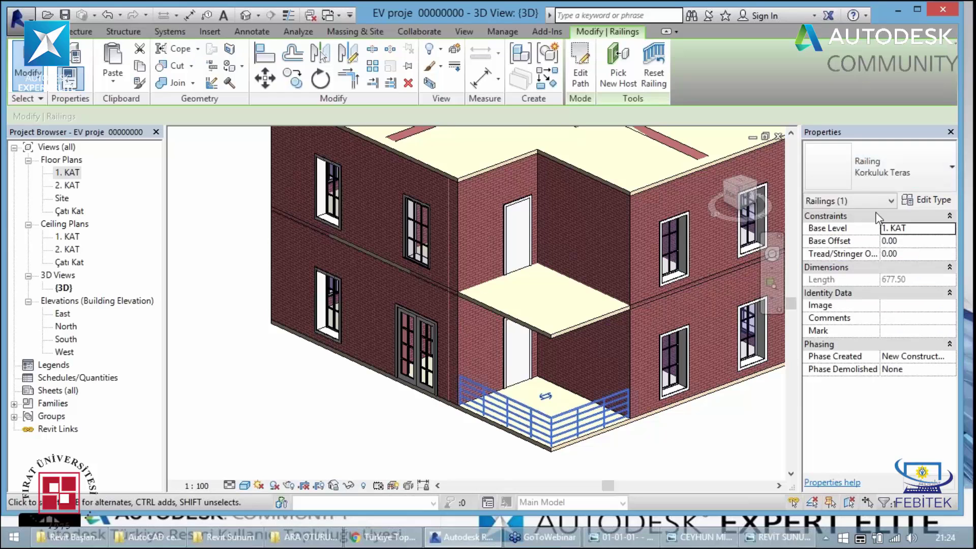
pyautogui.click(897, 175)
pyautogui.click(872, 271)
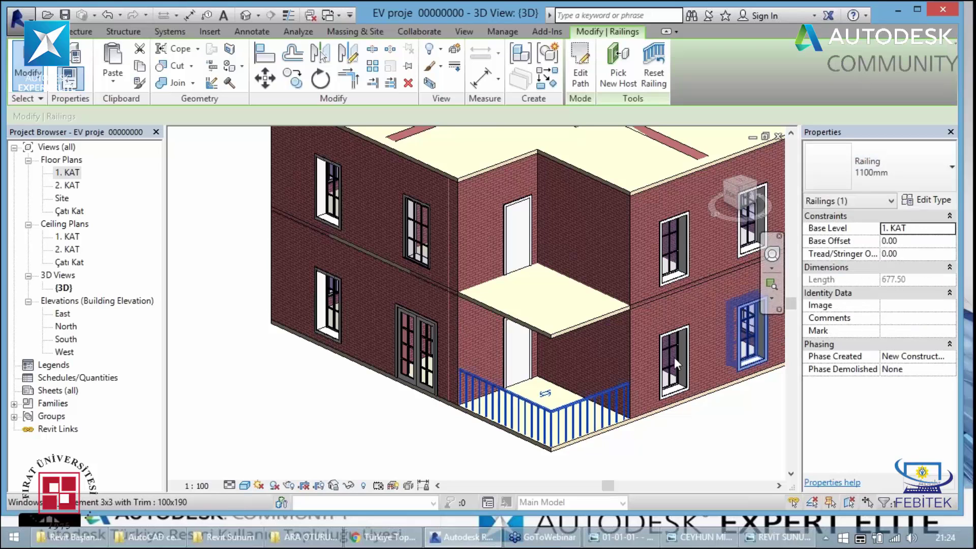
pyautogui.click(886, 187)
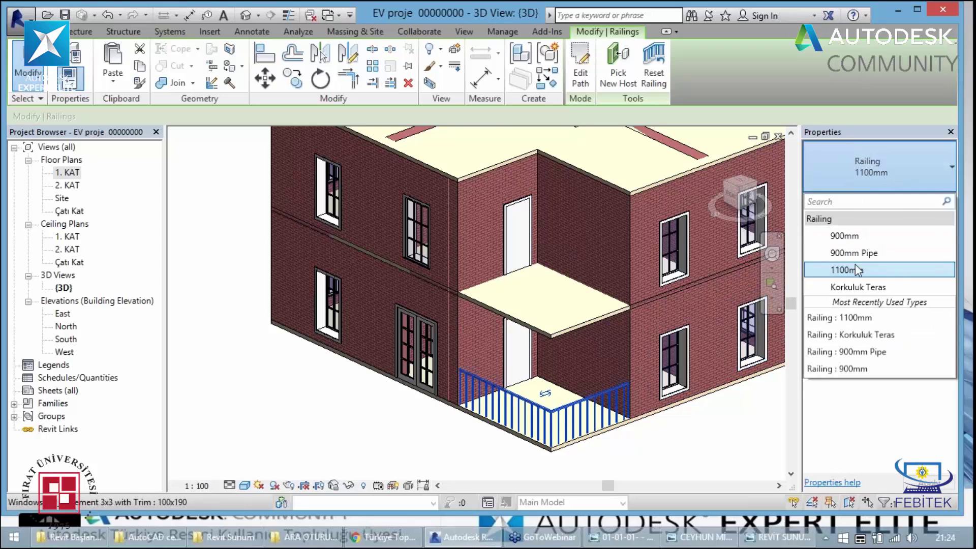
pyautogui.click(864, 253)
pyautogui.click(933, 202)
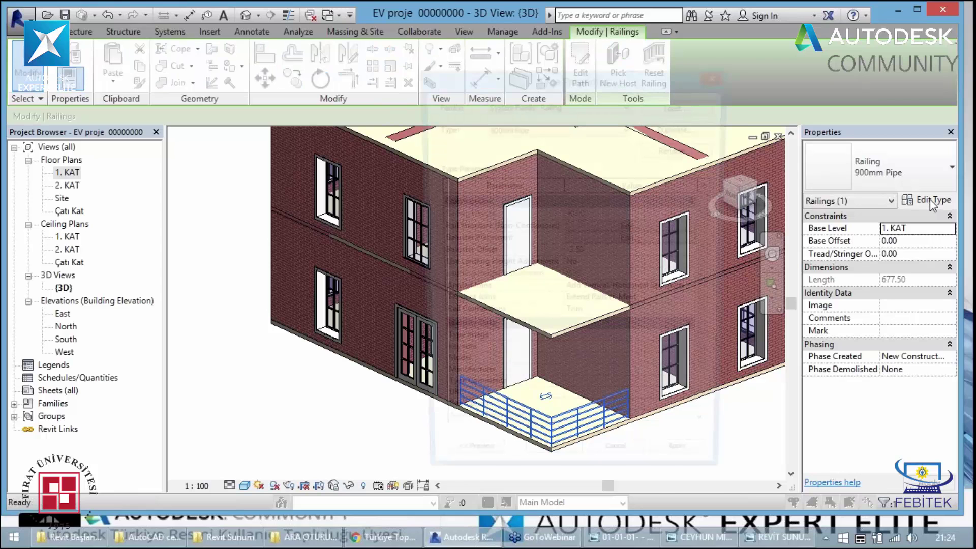
# Review the 900mm Pipe's five rails, 90.00 down to 10.00 high, then bring up baluster placement
pyautogui.moveTo(615, 78); pyautogui.dragTo(841, 62)
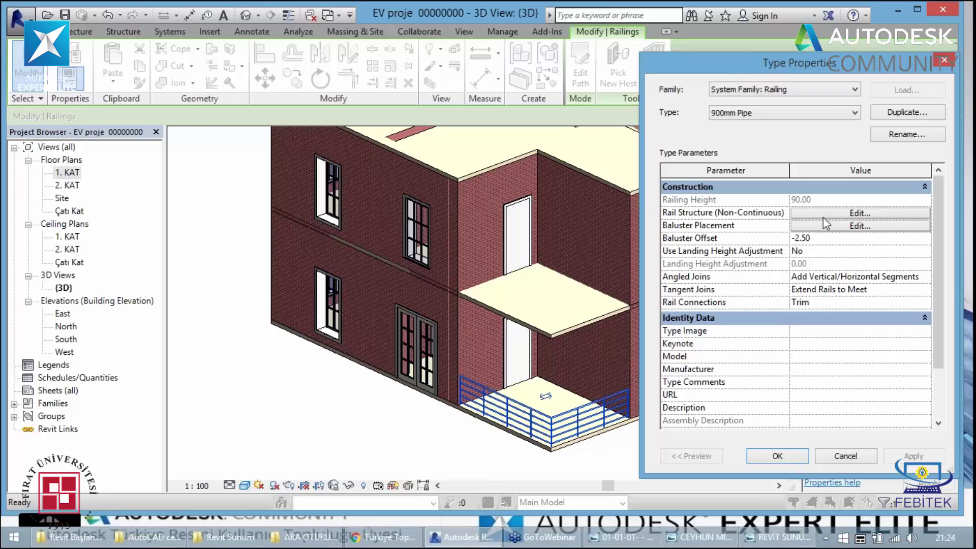
pyautogui.click(823, 217)
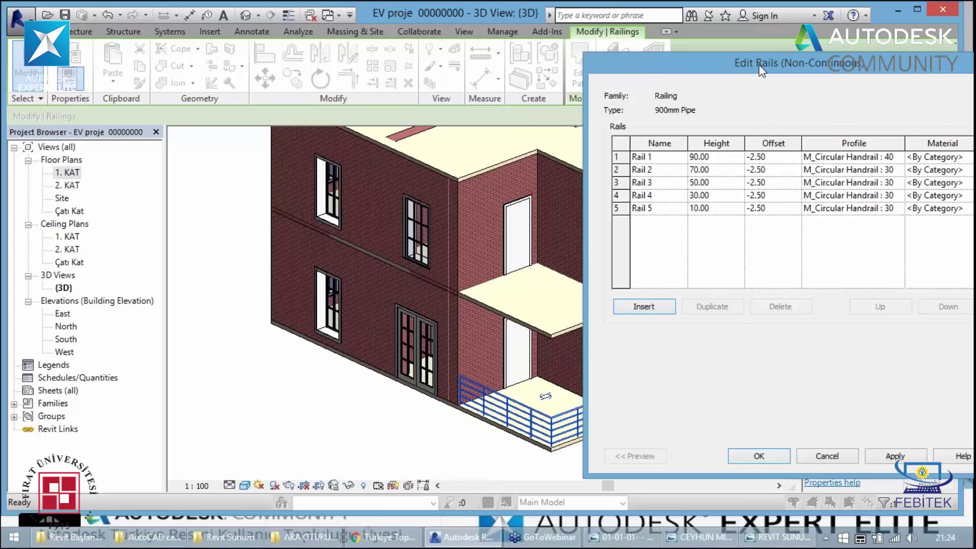
pyautogui.moveTo(761, 70); pyautogui.dragTo(606, 43)
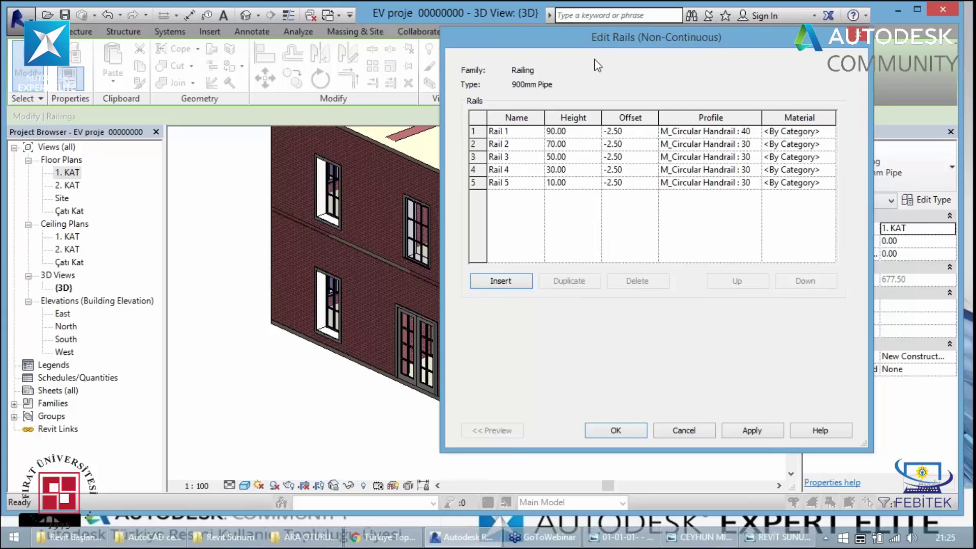
pyautogui.moveTo(599, 41)
pyautogui.mouseDown()
pyautogui.moveTo(637, 42)
pyautogui.moveTo(783, 84)
pyautogui.mouseUp()
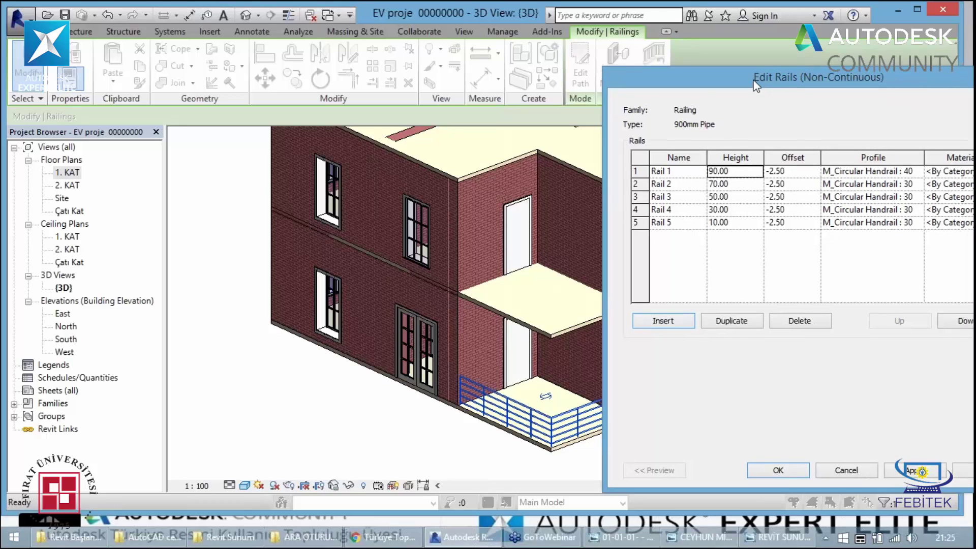
pyautogui.moveTo(761, 85); pyautogui.dragTo(639, 65)
pyautogui.click(526, 153)
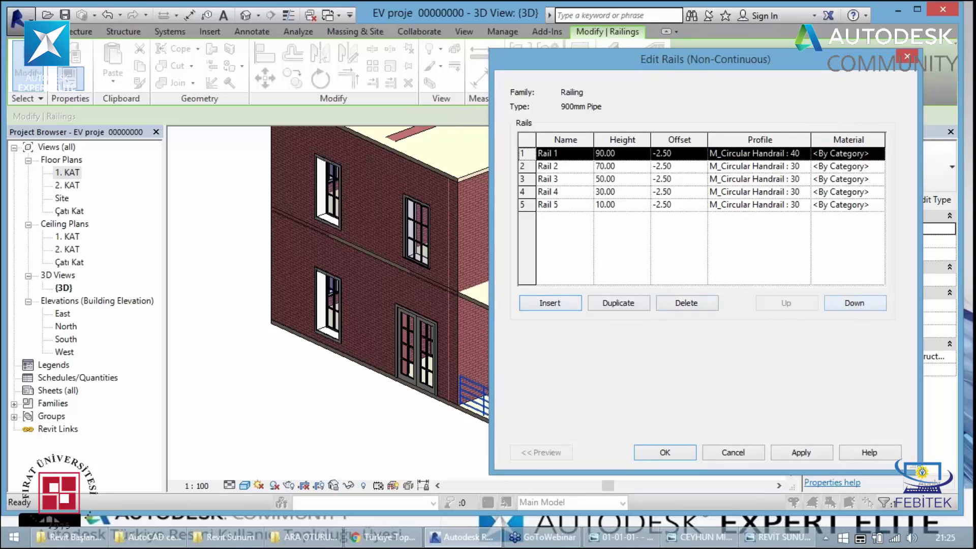
pyautogui.click(904, 60)
pyautogui.click(722, 227)
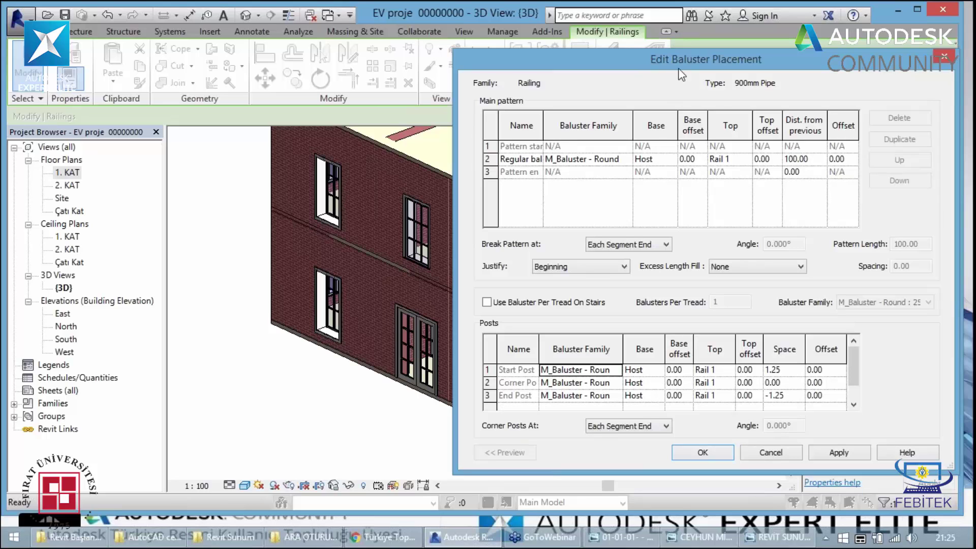
# Change the regular baluster's distance from previous from 100.00 to 50 and confirm
pyautogui.moveTo(683, 64)
pyautogui.mouseDown()
pyautogui.moveTo(802, 34)
pyautogui.moveTo(909, 38)
pyautogui.mouseUp()
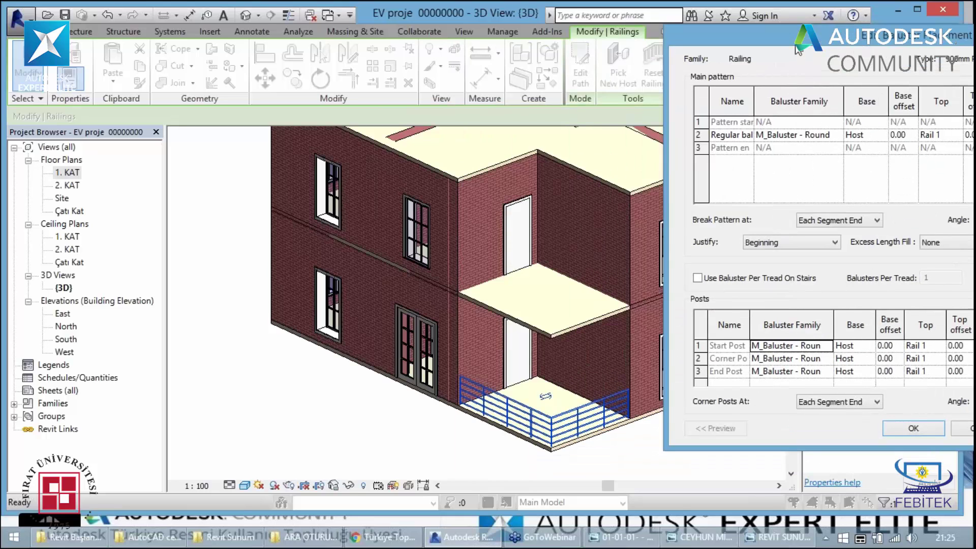
pyautogui.moveTo(796, 46)
pyautogui.mouseDown()
pyautogui.moveTo(448, 3)
pyautogui.moveTo(275, 7)
pyautogui.moveTo(194, 22)
pyautogui.mouseUp()
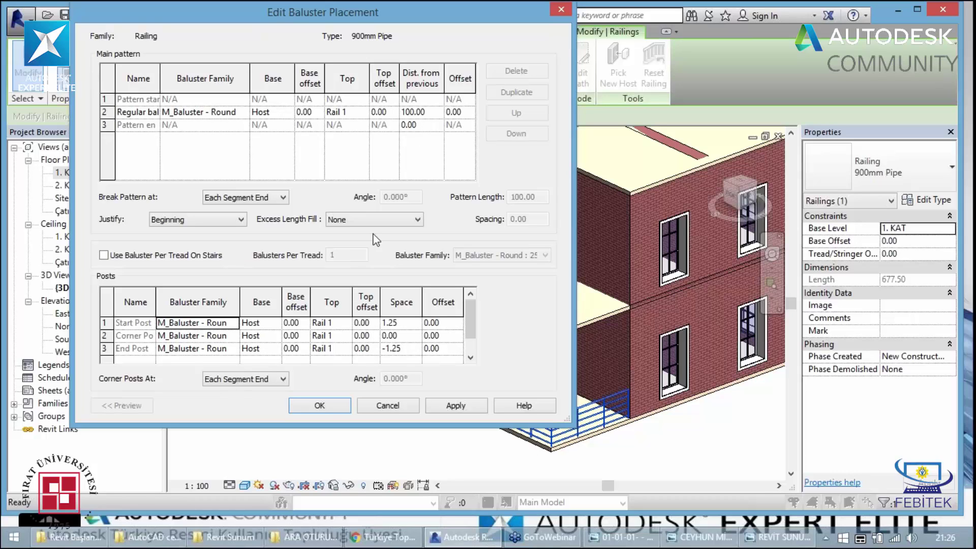
pyautogui.click(413, 112)
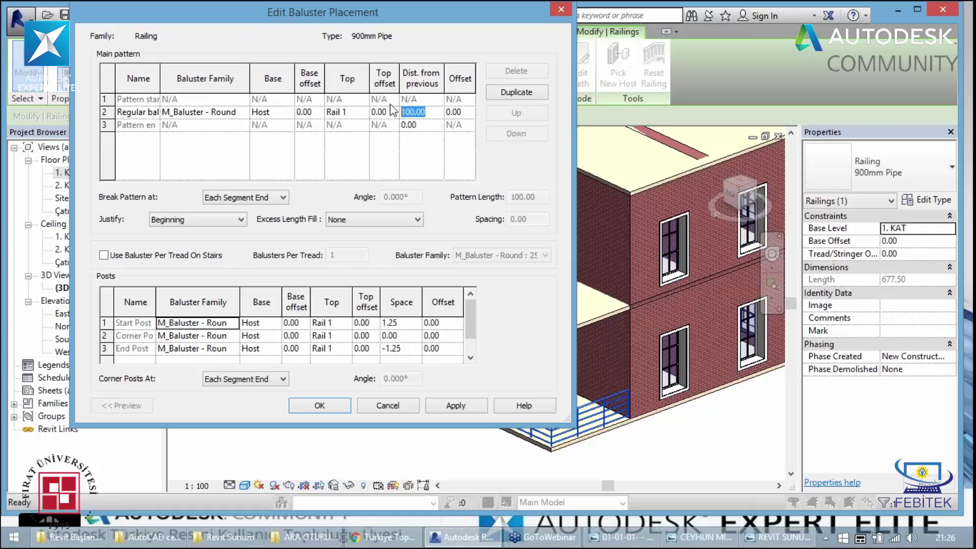
pyautogui.write('50')
pyautogui.moveTo(394, 19); pyautogui.dragTo(259, 36)
pyautogui.click(325, 416)
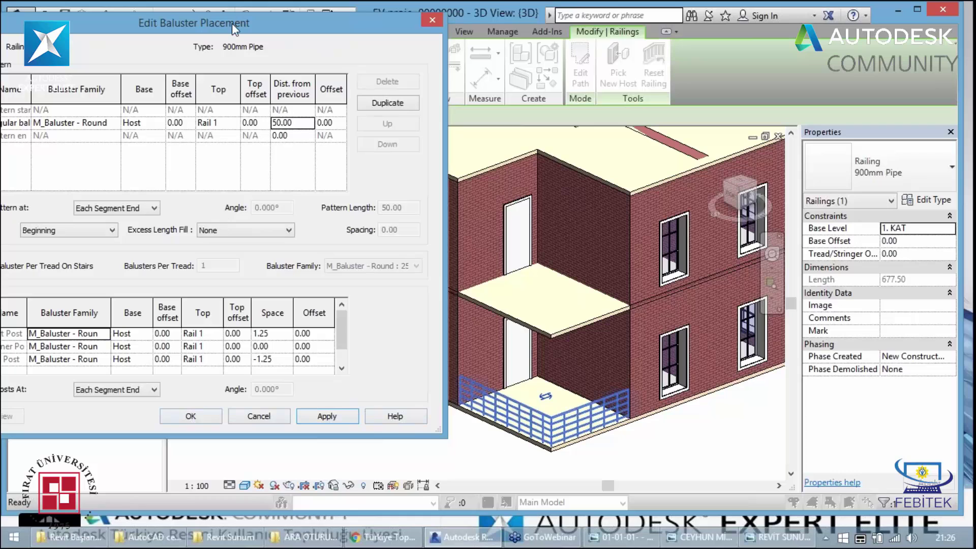
pyautogui.moveTo(231, 23)
pyautogui.mouseDown()
pyautogui.moveTo(318, 6)
pyautogui.moveTo(348, 17)
pyautogui.mouseUp()
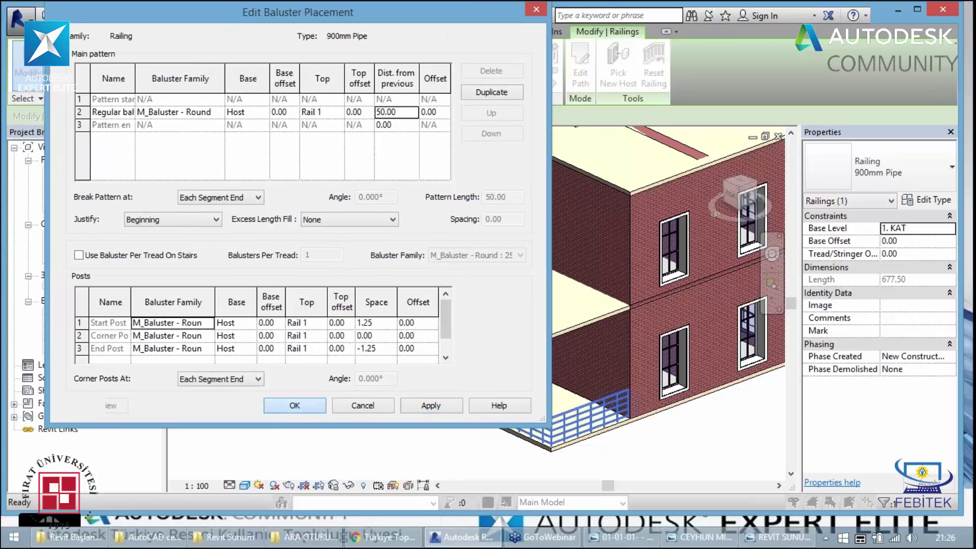
pyautogui.click(295, 406)
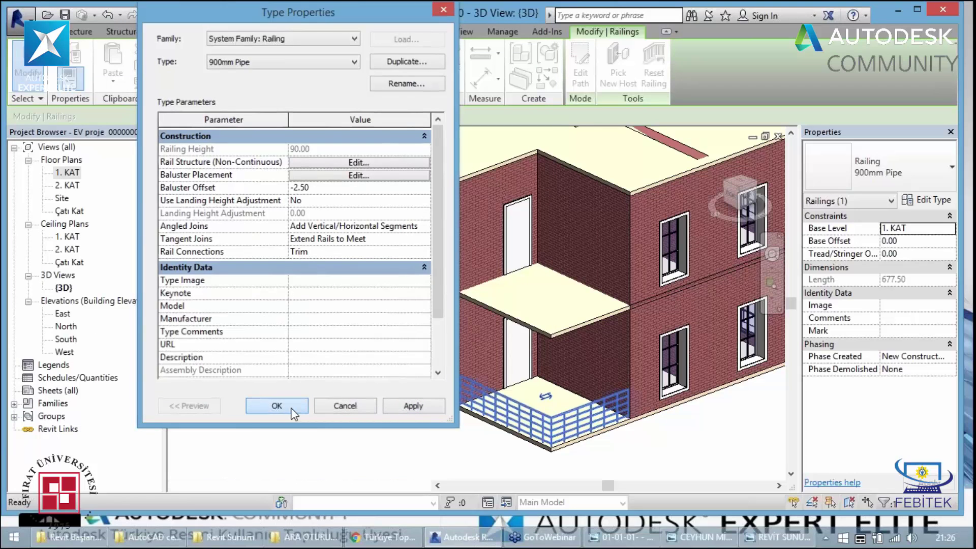
# Keep the type changes and paste the railing aligned onto level 2. KAT
pyautogui.click(276, 406)
pyautogui.click(121, 82)
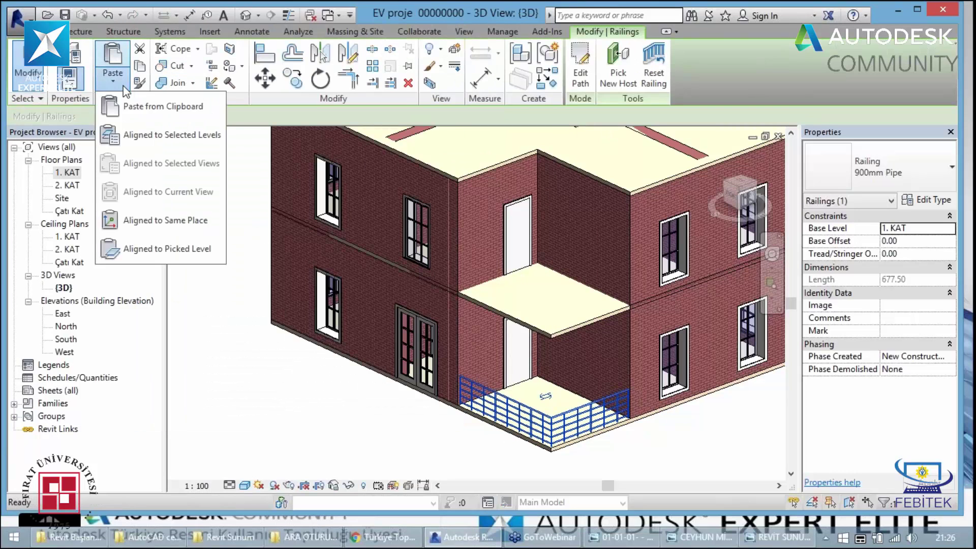
pyautogui.click(200, 159)
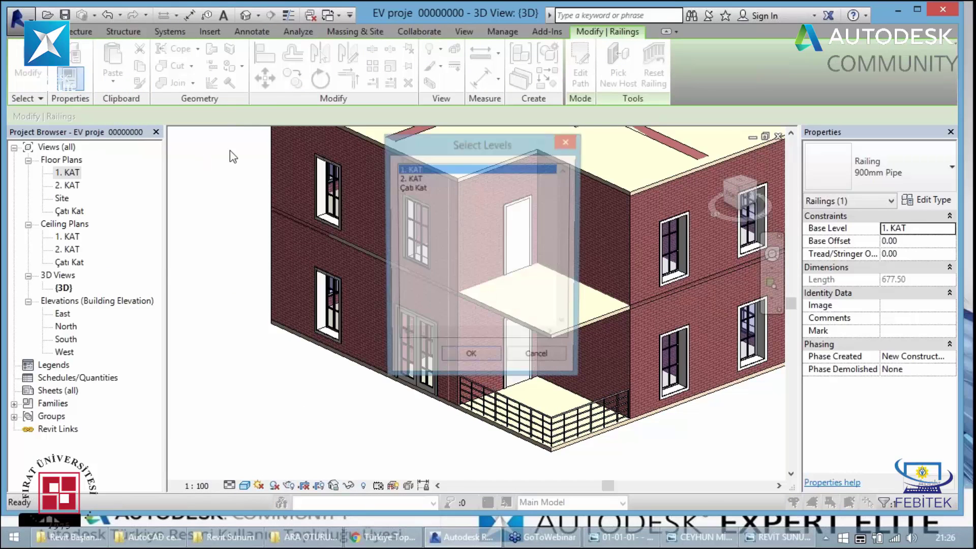
pyautogui.click(456, 359)
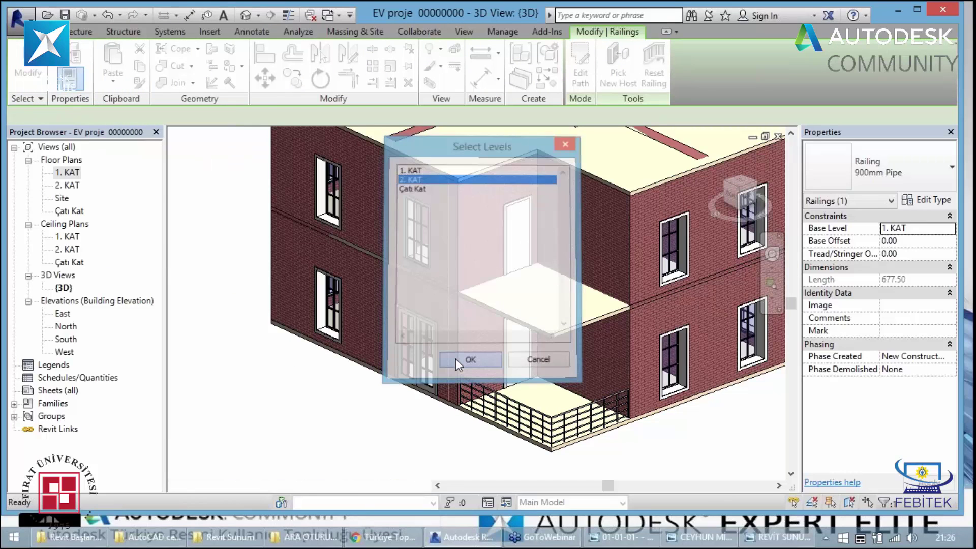
pyautogui.click(455, 358)
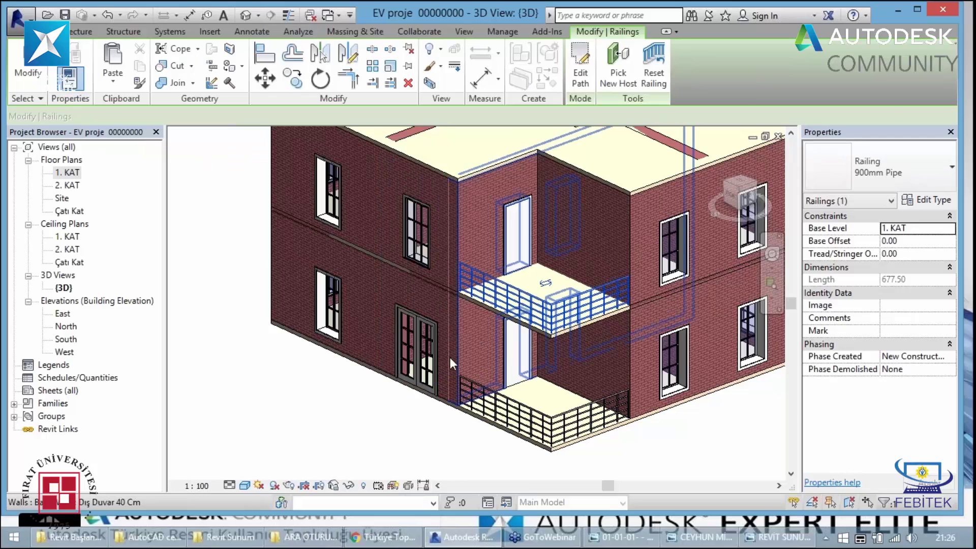
pyautogui.press('Escape')
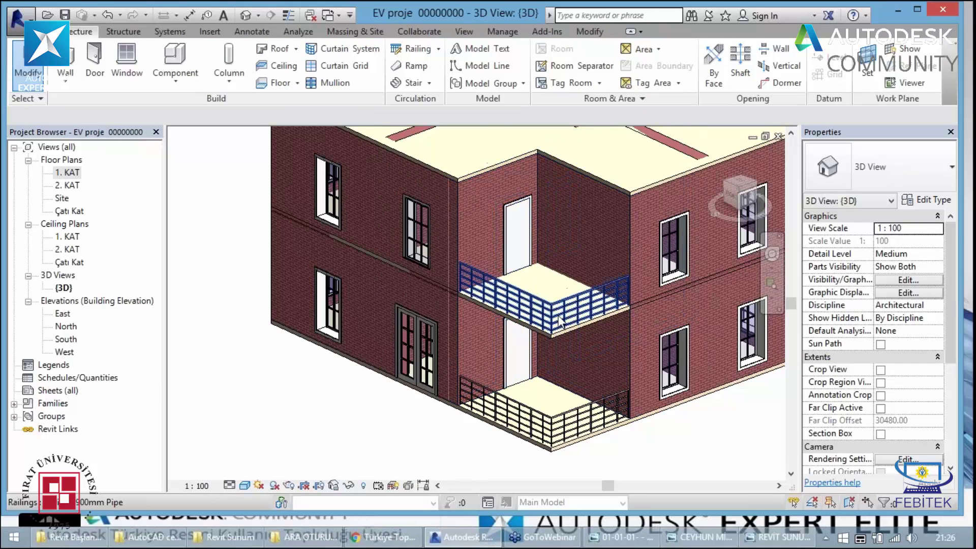
pyautogui.scroll(-3, 486, 331)
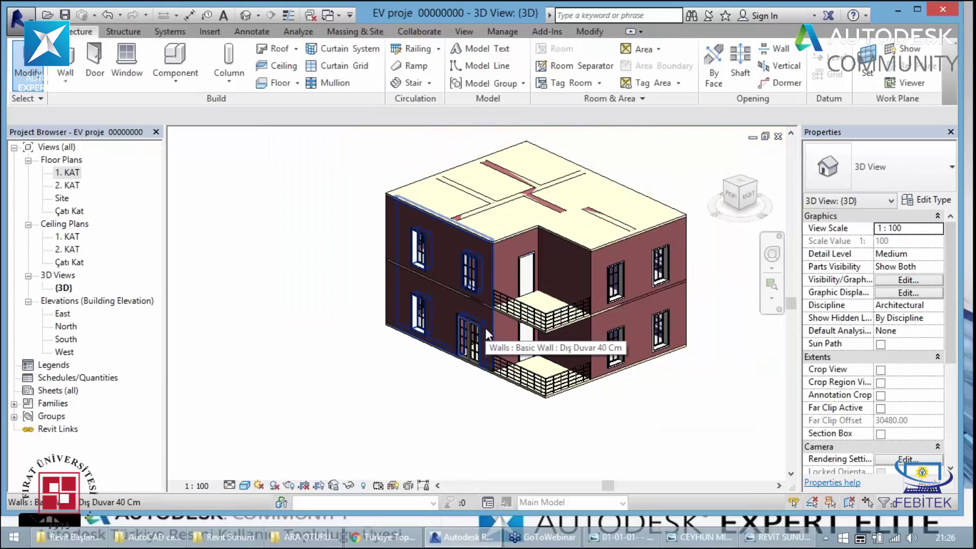
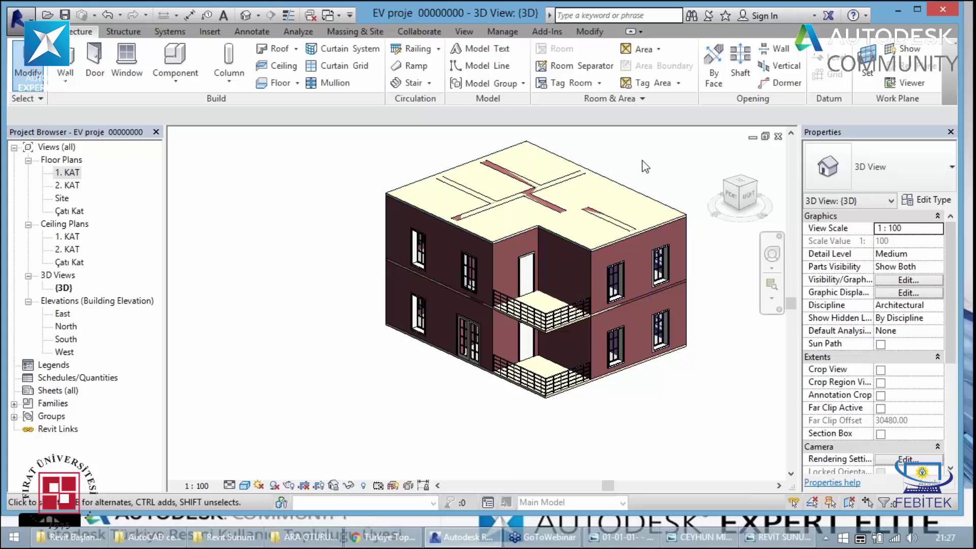
# Open the Çatı Kat floor plan and switch its visual style to Shaded
pyautogui.doubleClick(67, 212)
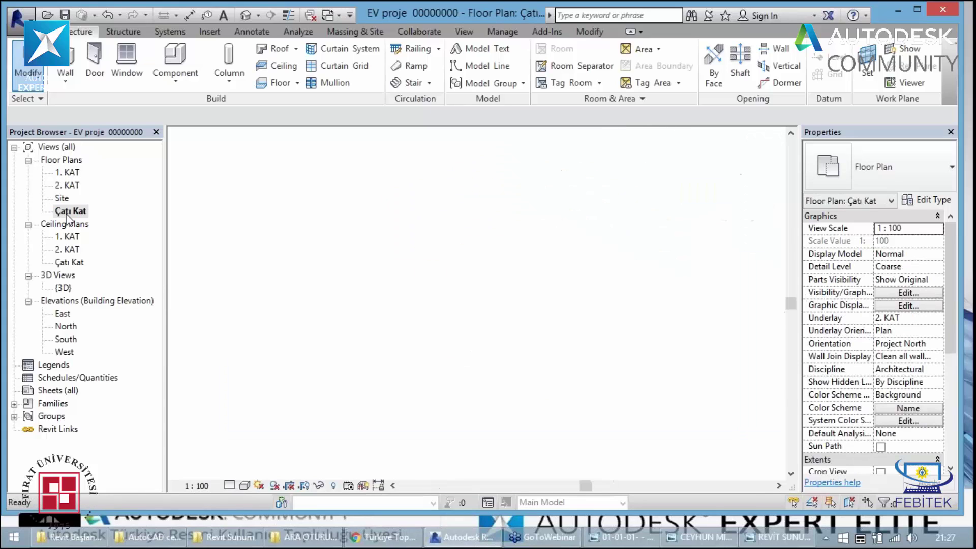
pyautogui.click(245, 485)
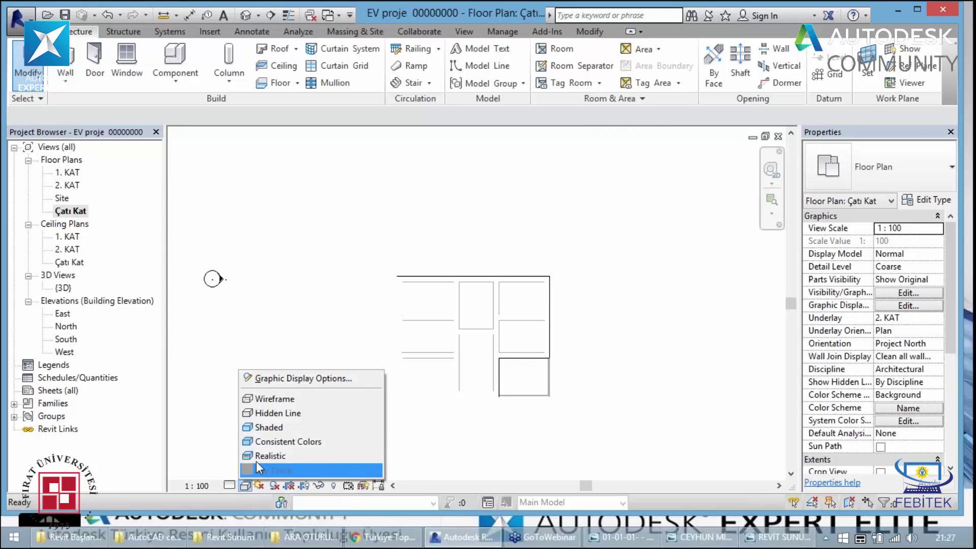
pyautogui.click(257, 464)
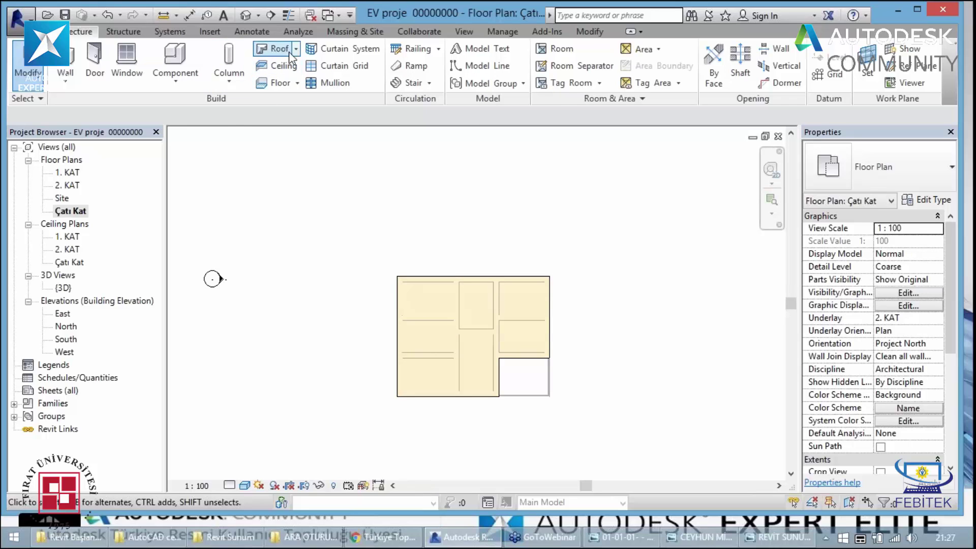
pyautogui.moveTo(276, 48)
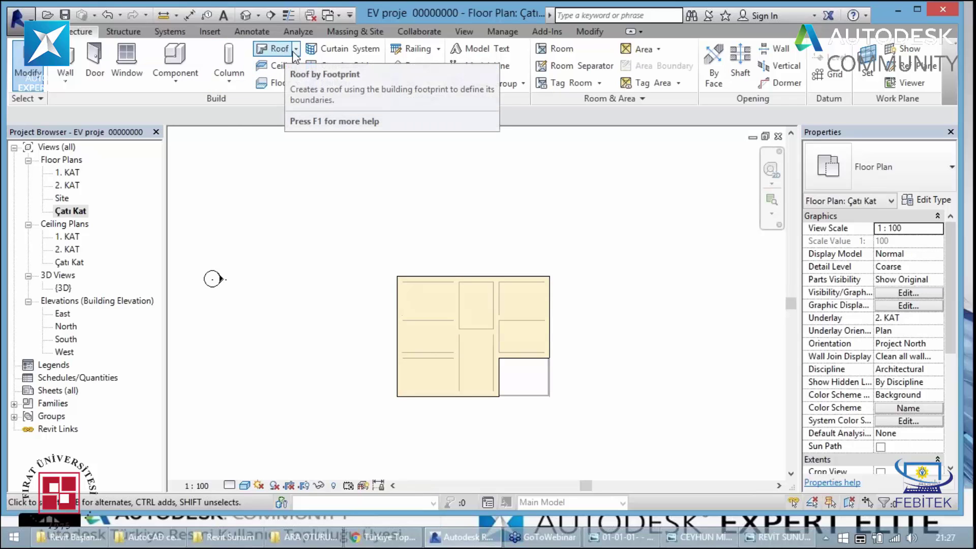
# Start a Roof by Footprint and open Çatı 15 type properties, cancelling the Duplicate naming
pyautogui.click(296, 49)
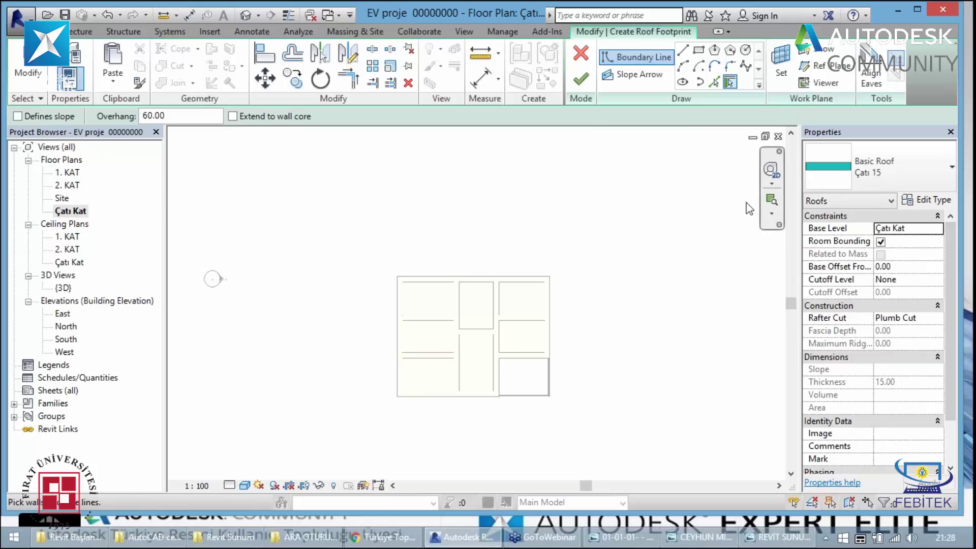
pyautogui.click(939, 205)
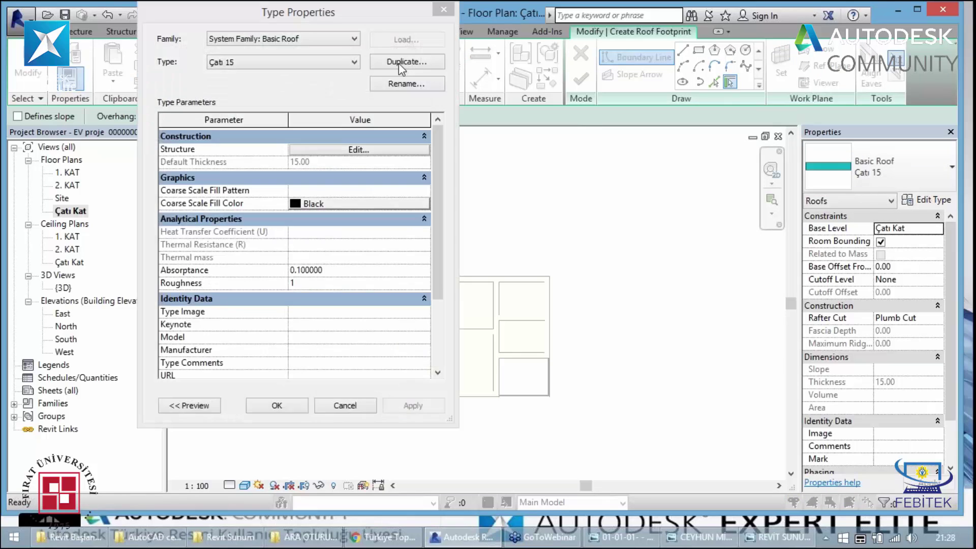
pyautogui.click(402, 68)
pyautogui.click(269, 208)
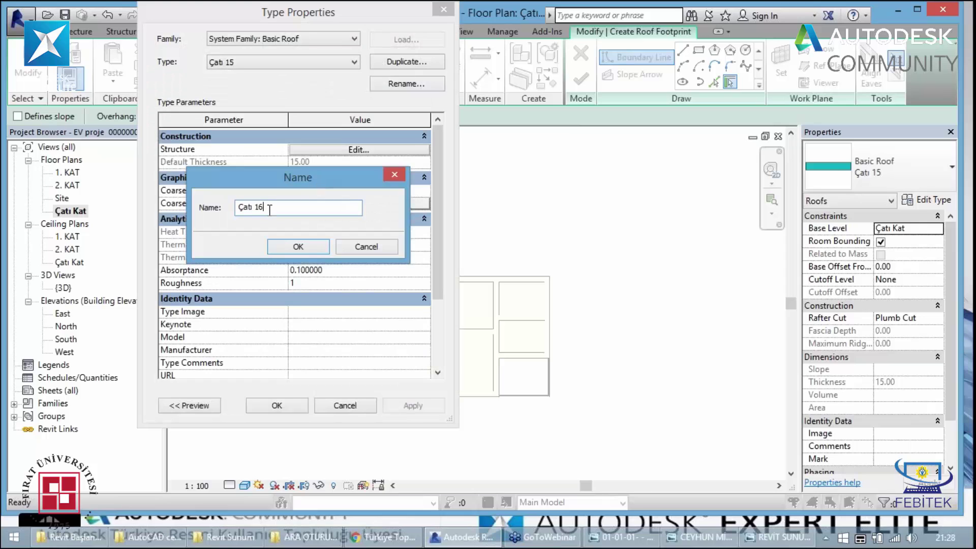
pyautogui.click(400, 175)
# Review the Çatı 15 structure layers, then close Type Properties without changes
pyautogui.click(339, 149)
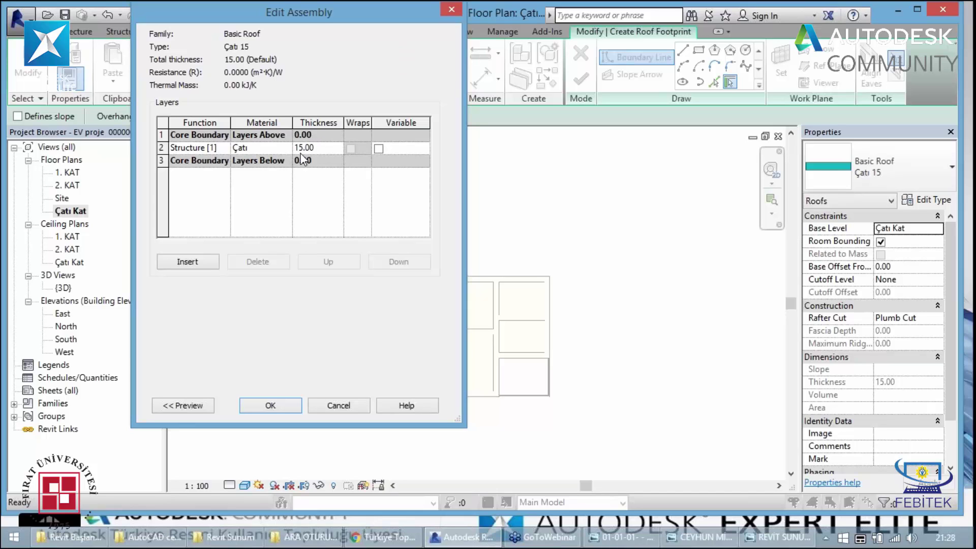
pyautogui.click(452, 9)
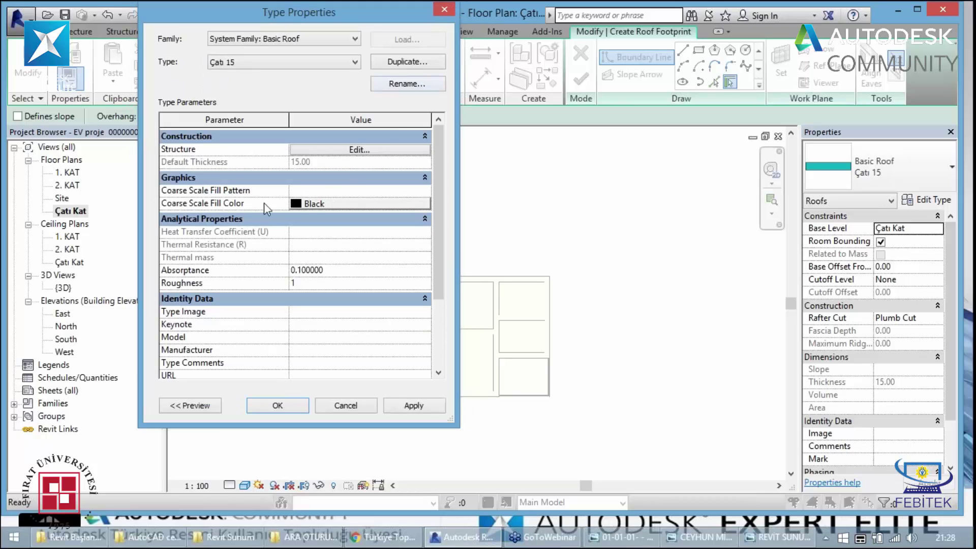
pyautogui.moveTo(436, 230); pyautogui.dragTo(432, 319)
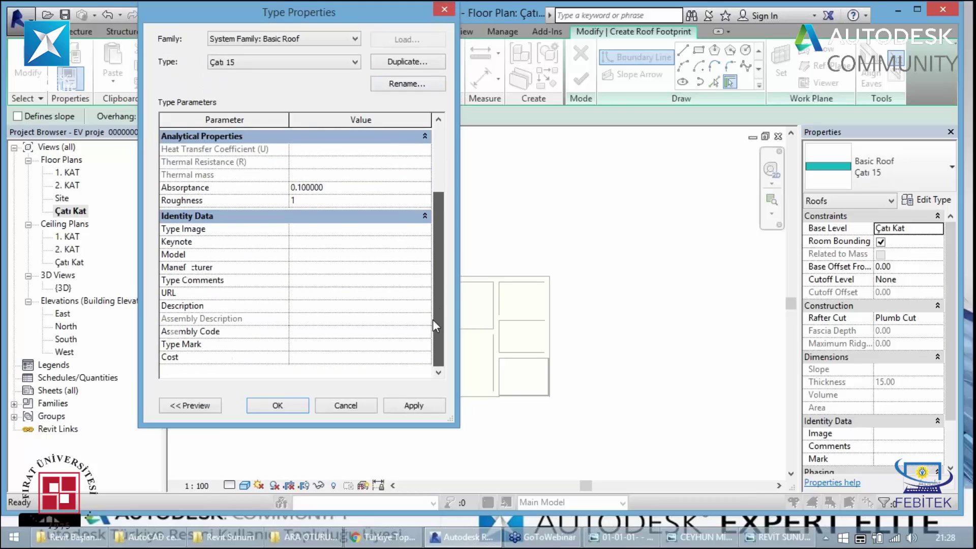
pyautogui.moveTo(432, 320); pyautogui.dragTo(402, 342)
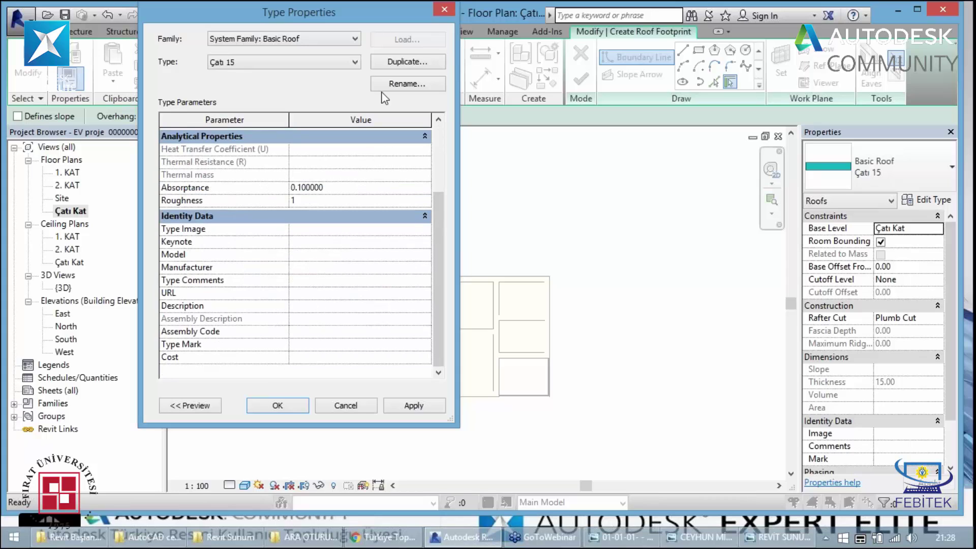
pyautogui.click(440, 11)
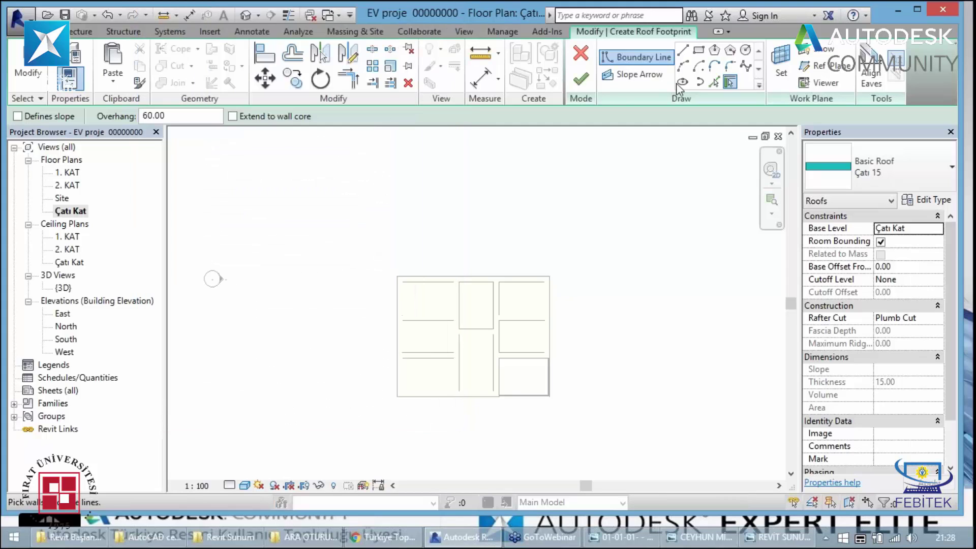
# Pick the top, right, bottom and left outer walls as sloped roof edges
pyautogui.click(730, 81)
pyautogui.click(432, 279)
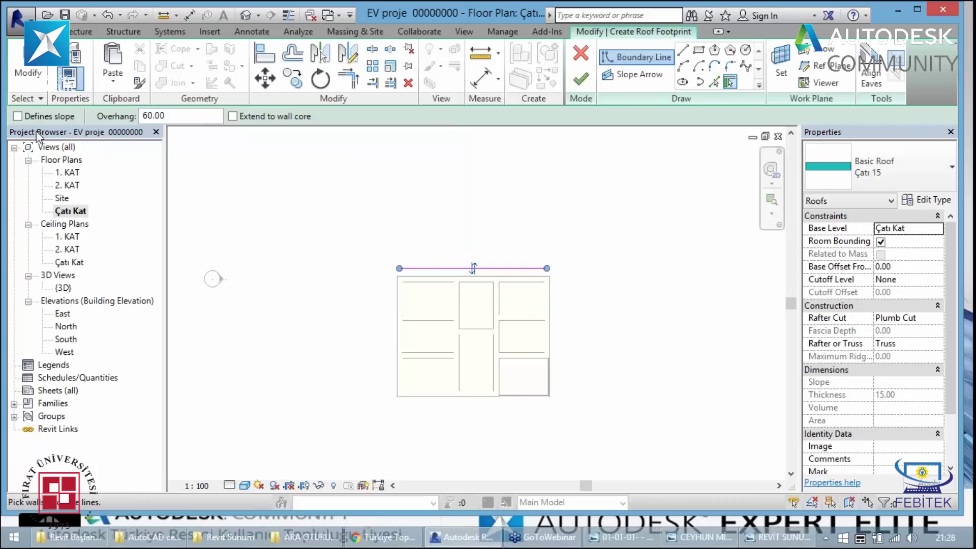
pyautogui.click(18, 117)
pyautogui.click(553, 333)
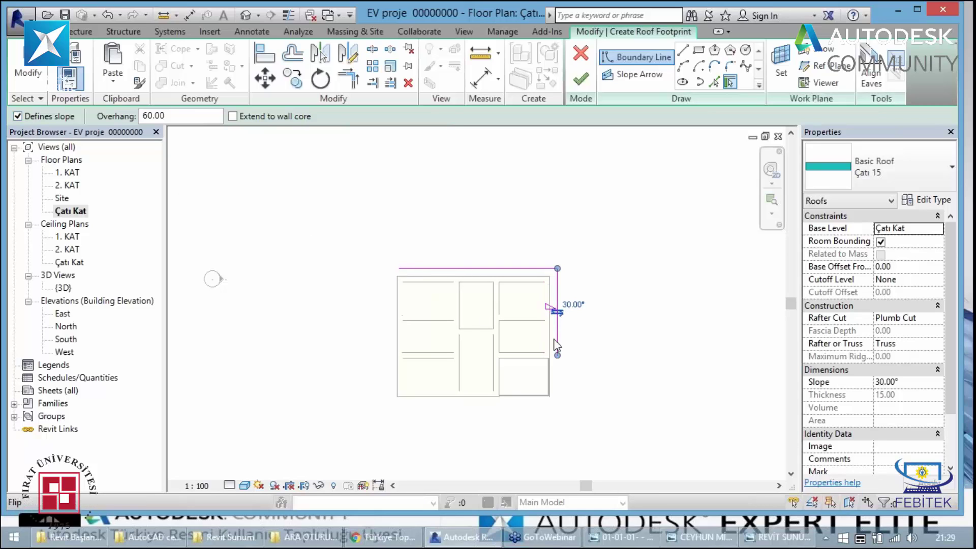
pyautogui.click(464, 404)
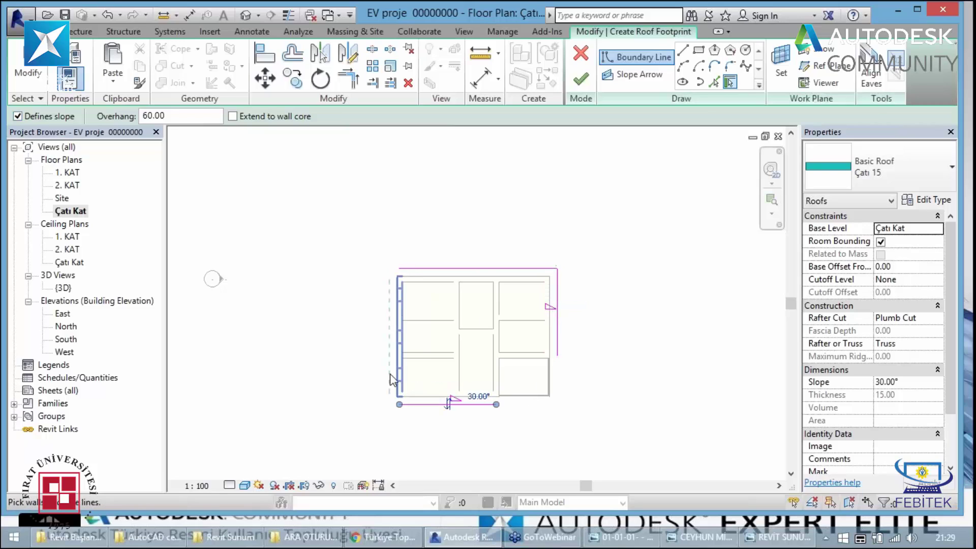
pyautogui.click(397, 374)
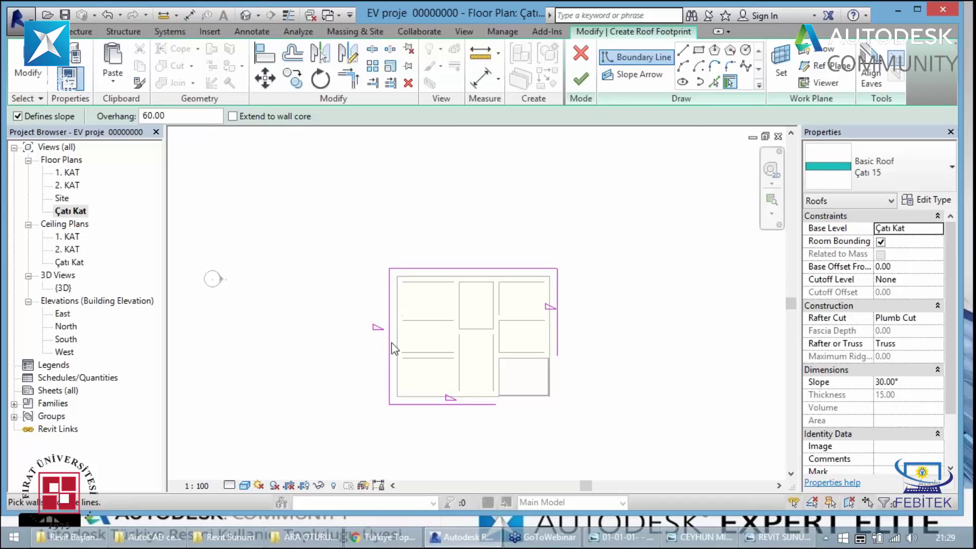
pyautogui.press('Escape')
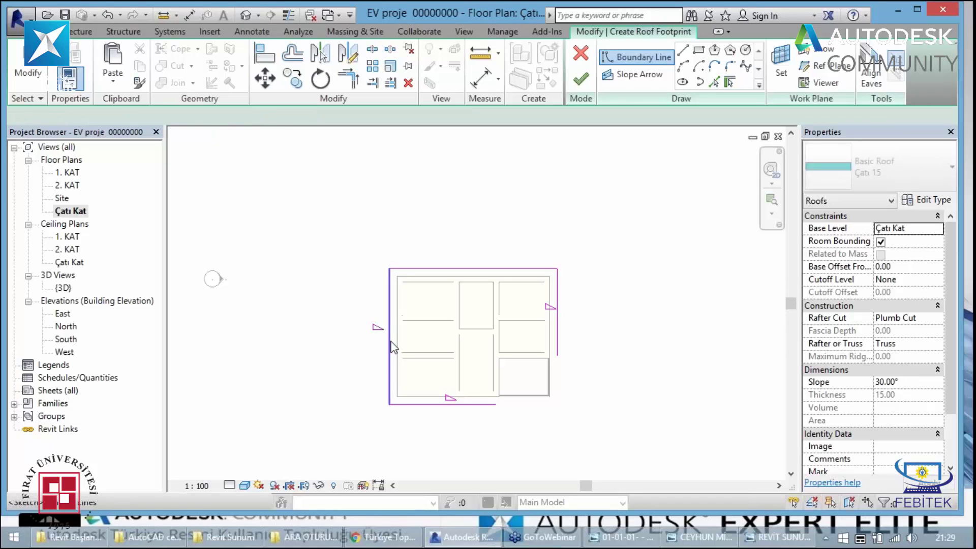
# Make the top and left roof edges slope-defining so every edge slopes at 30°
pyautogui.click(391, 343)
pyautogui.click(462, 276)
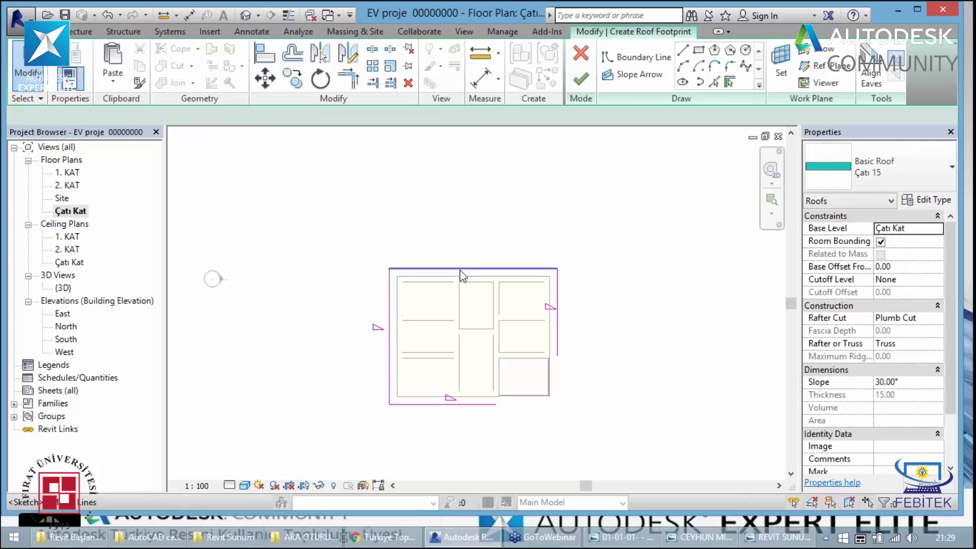
pyautogui.click(462, 269)
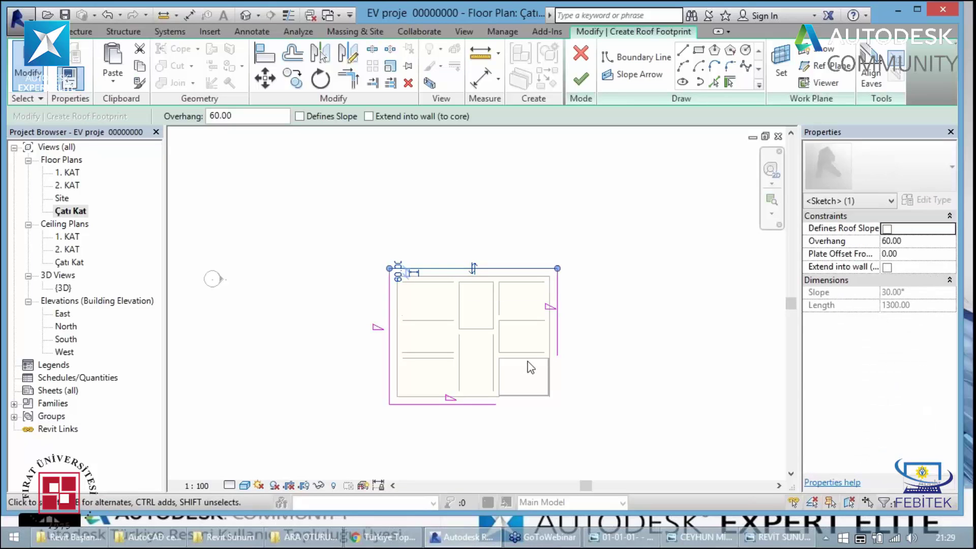
pyautogui.click(304, 117)
pyautogui.click(342, 170)
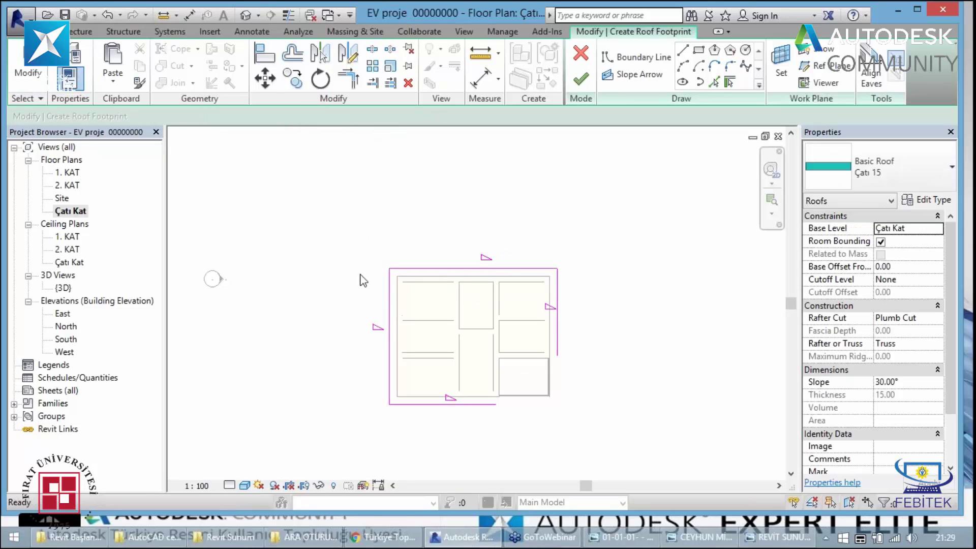
pyautogui.click(392, 313)
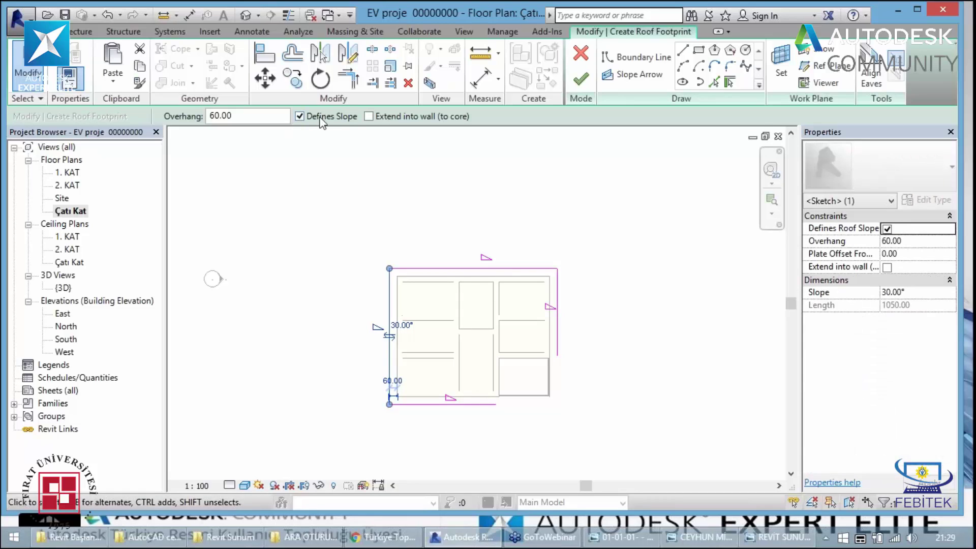
pyautogui.click(300, 116)
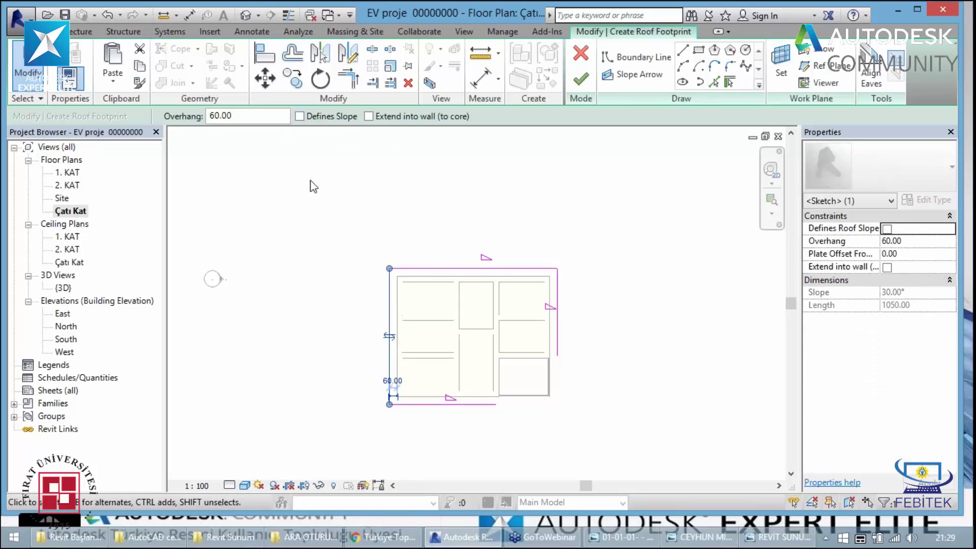
pyautogui.click(358, 272)
pyautogui.click(389, 305)
pyautogui.click(304, 117)
pyautogui.click(341, 216)
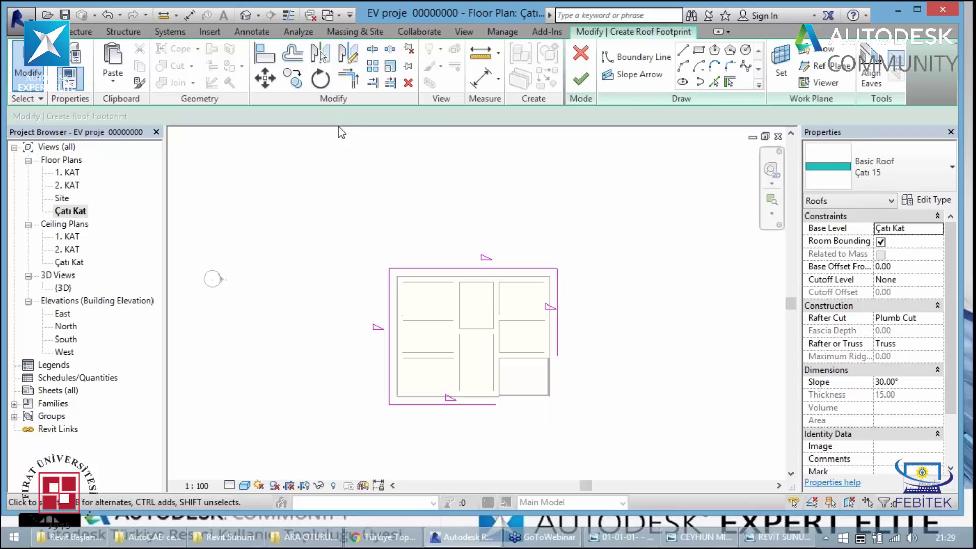
# Trim/Extend the bottom and right roof lines into a corner and finish the roof
pyautogui.click(347, 75)
pyautogui.click(457, 404)
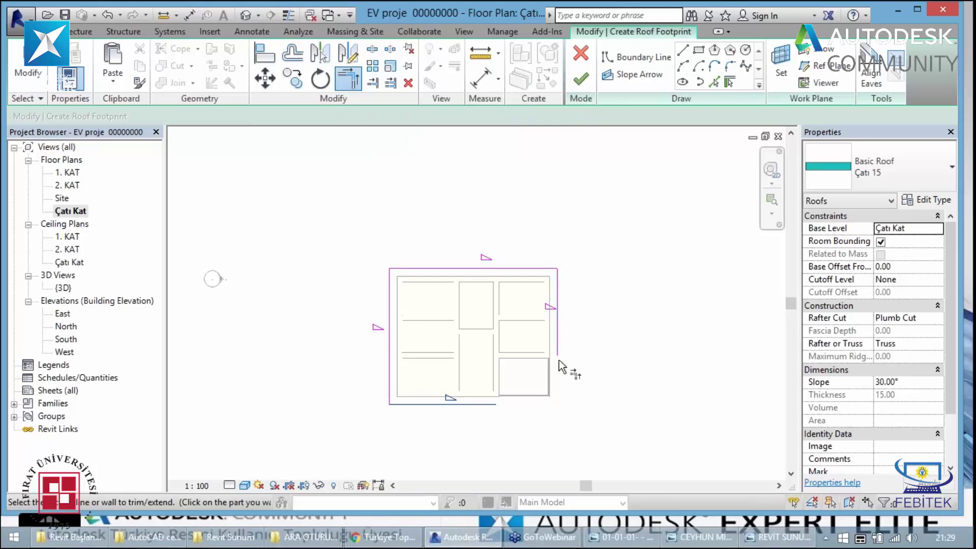
pyautogui.click(557, 346)
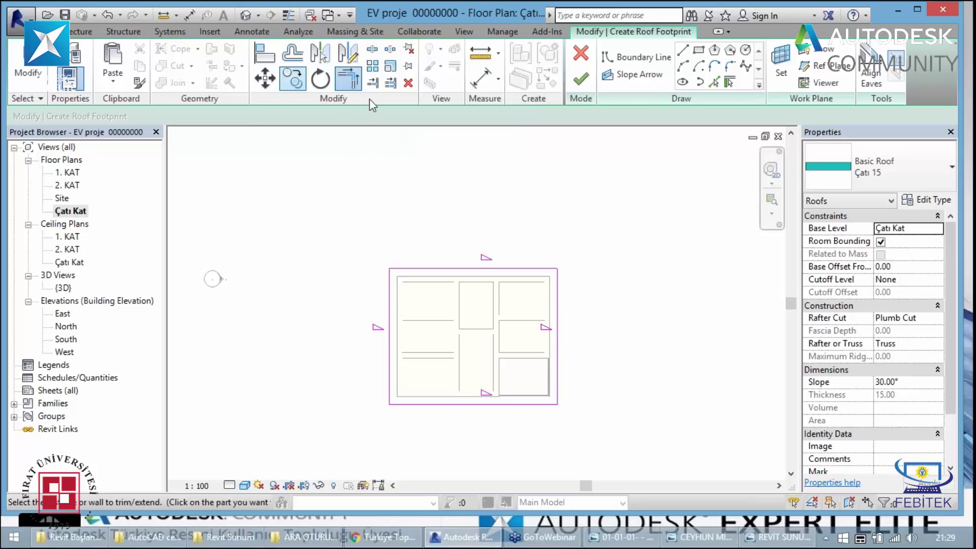
pyautogui.click(581, 80)
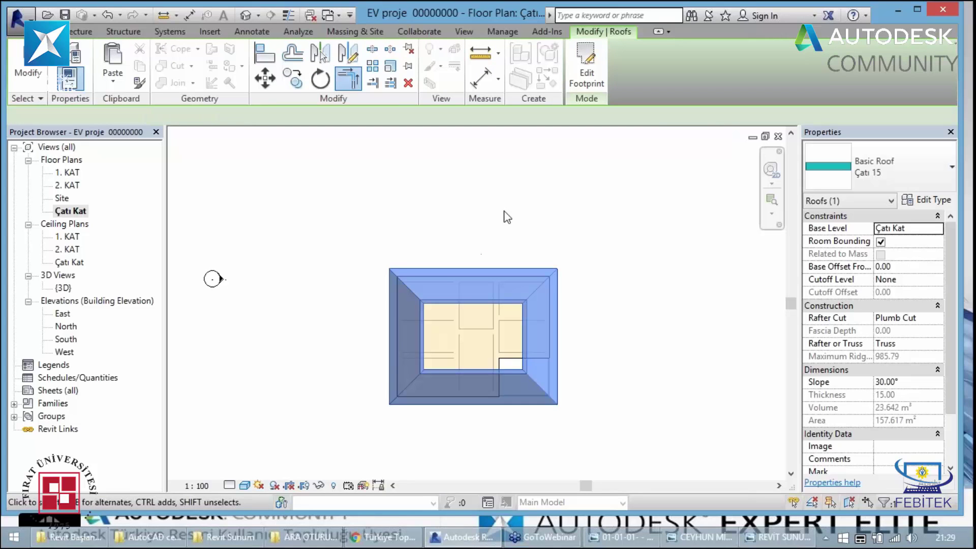
# Switch to the 3D view and orbit the house to an isometric corner view
pyautogui.click(246, 18)
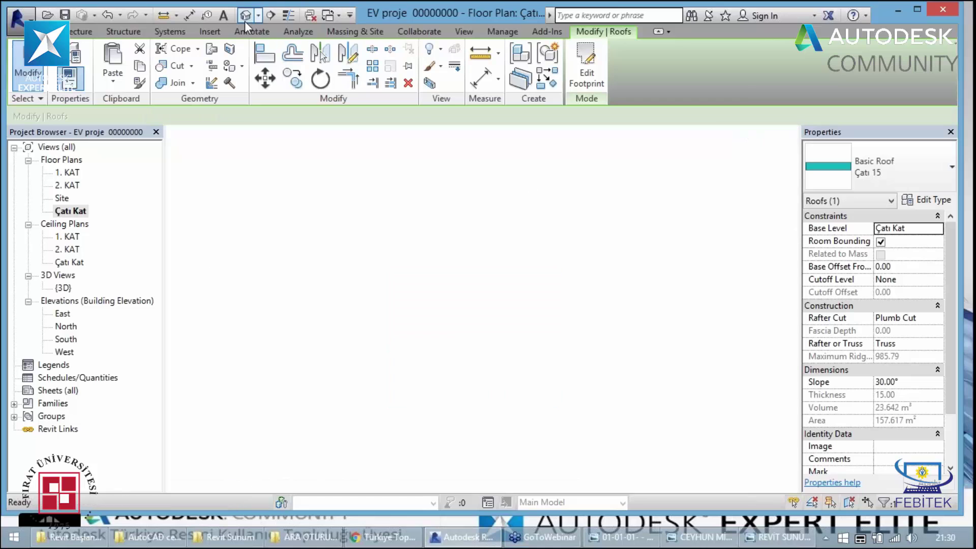
pyautogui.scroll(-1, 331, 360)
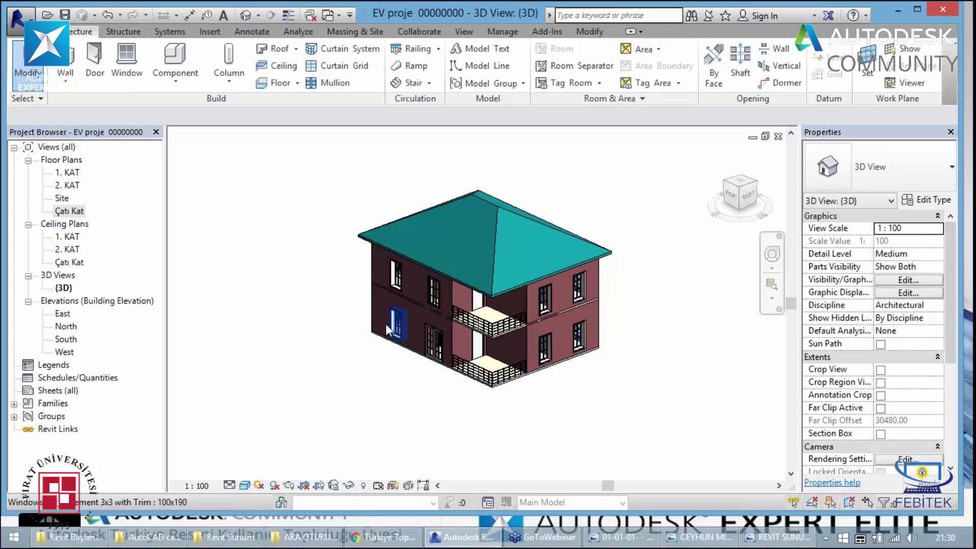
pyautogui.hotkey('shift', 'w')
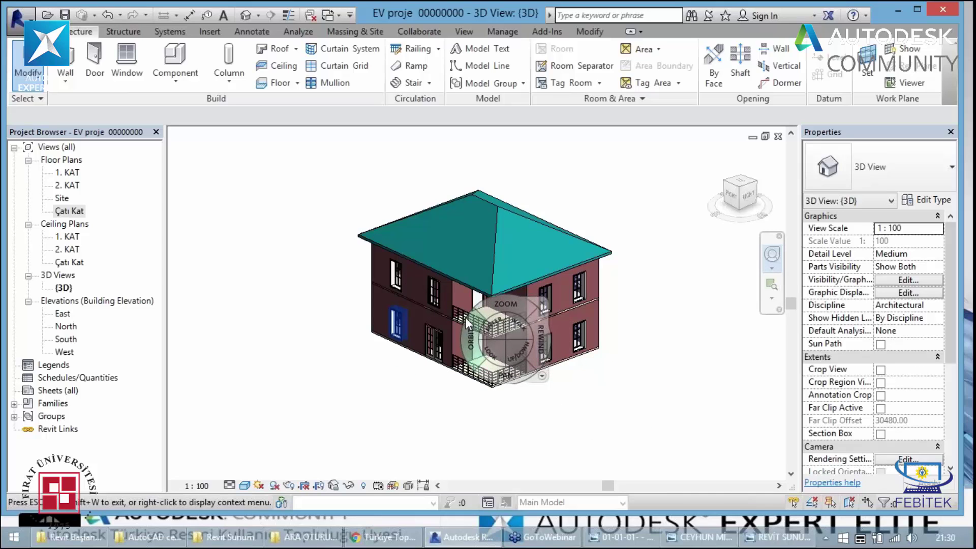
pyautogui.moveTo(465, 318)
pyautogui.mouseDown()
pyautogui.moveTo(465, 325)
pyautogui.moveTo(477, 304)
pyautogui.moveTo(768, 303)
pyautogui.moveTo(239, 285)
pyautogui.mouseUp()
pyautogui.moveTo(447, 376)
pyautogui.mouseDown()
pyautogui.moveTo(430, 395)
pyautogui.moveTo(500, 411)
pyautogui.moveTo(670, 407)
pyautogui.mouseUp()
pyautogui.press('Escape')
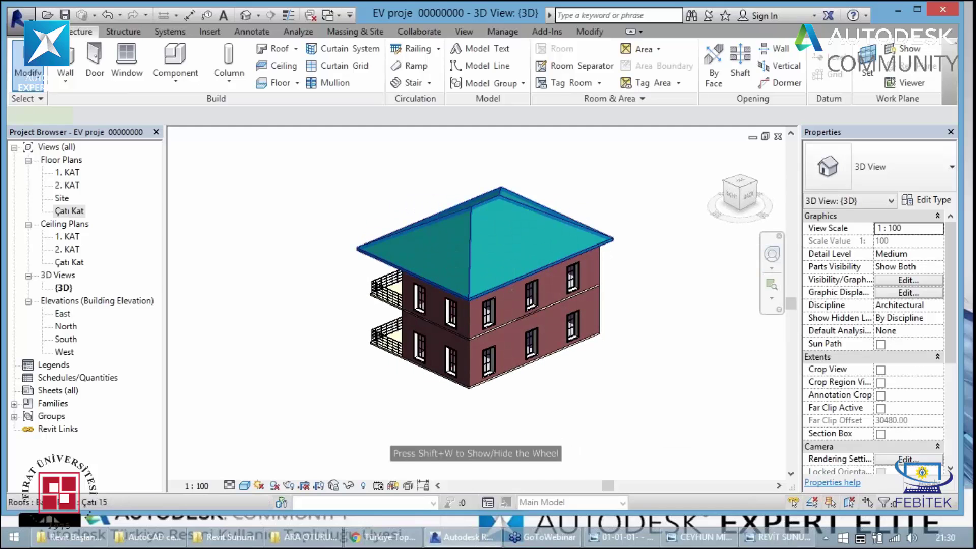
# Drag the roof's top shape handle to lower the ridge height to 943.50
pyautogui.click(485, 204)
pyautogui.moveTo(485, 203); pyautogui.dragTo(487, 224)
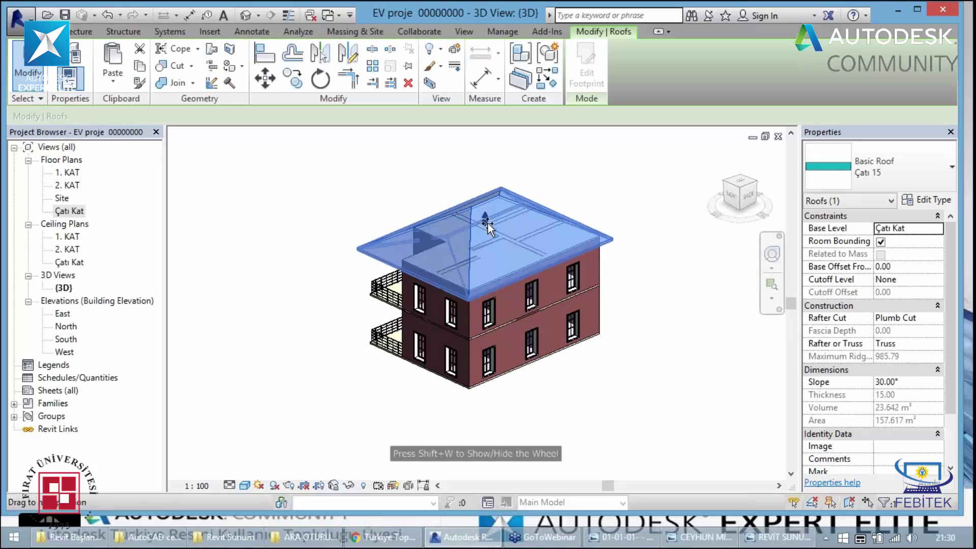
pyautogui.click(338, 225)
pyautogui.click(483, 221)
pyautogui.moveTo(487, 224)
pyautogui.mouseDown()
pyautogui.moveTo(478, 185)
pyautogui.moveTo(474, 205)
pyautogui.mouseUp()
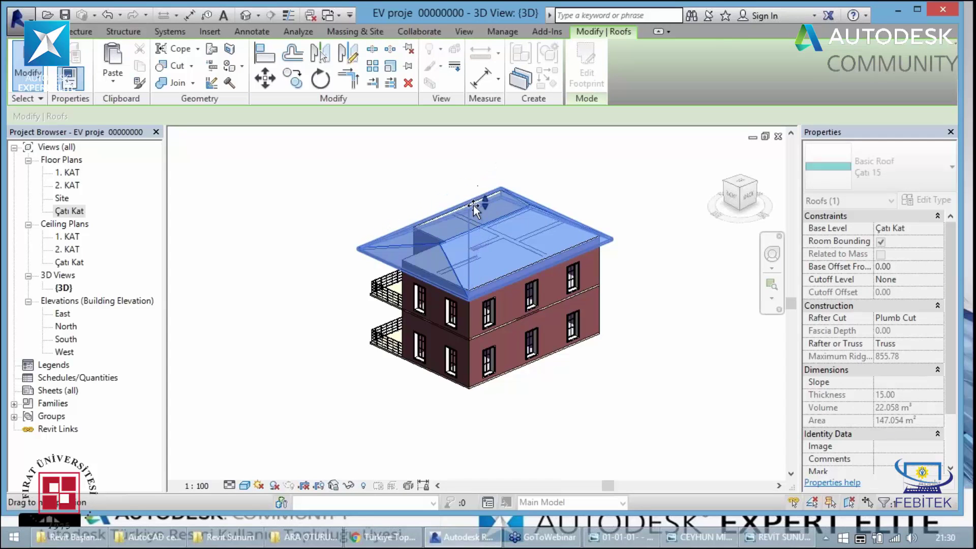
pyautogui.press('Escape')
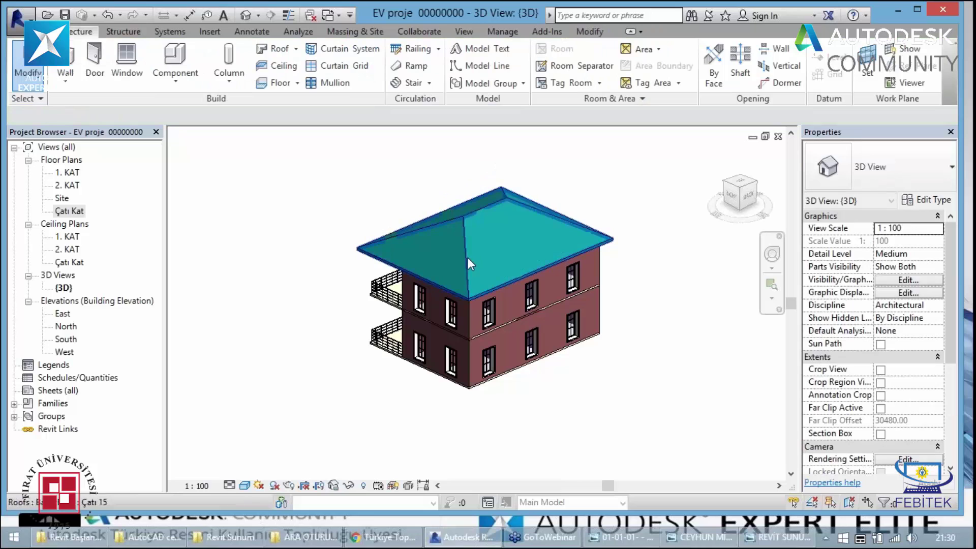
# Reselect the roof, enter Edit Footprint, and finish editing without changes
pyautogui.click(466, 259)
pyautogui.click(216, 234)
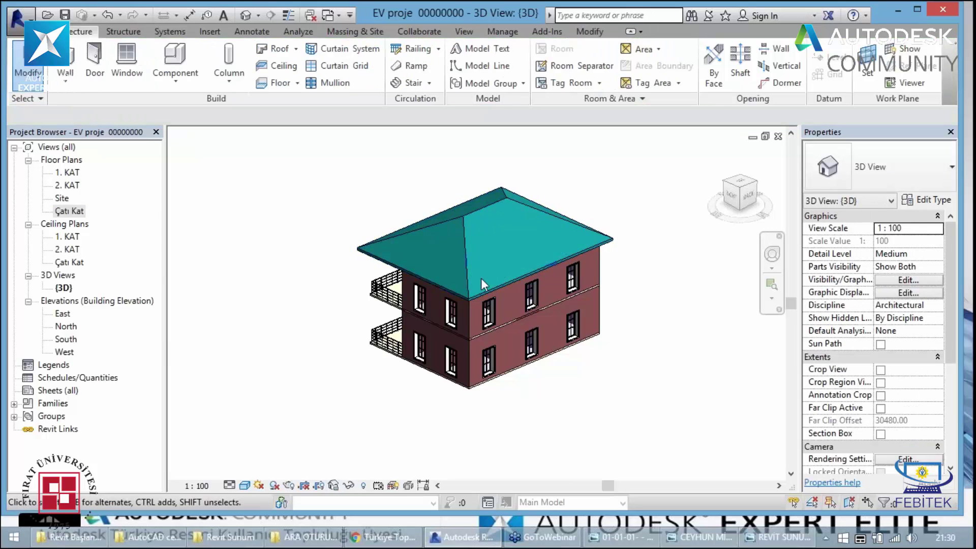
pyautogui.click(461, 259)
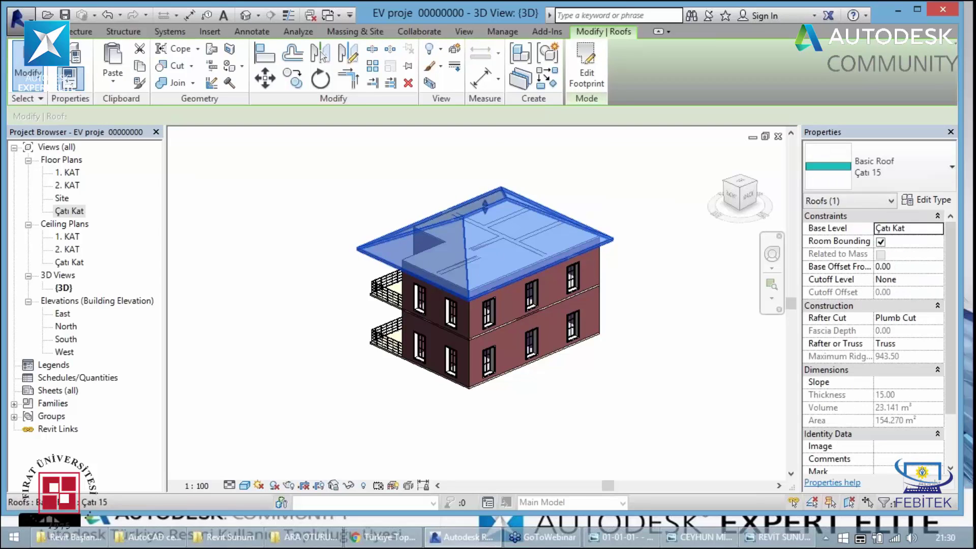
pyautogui.click(588, 86)
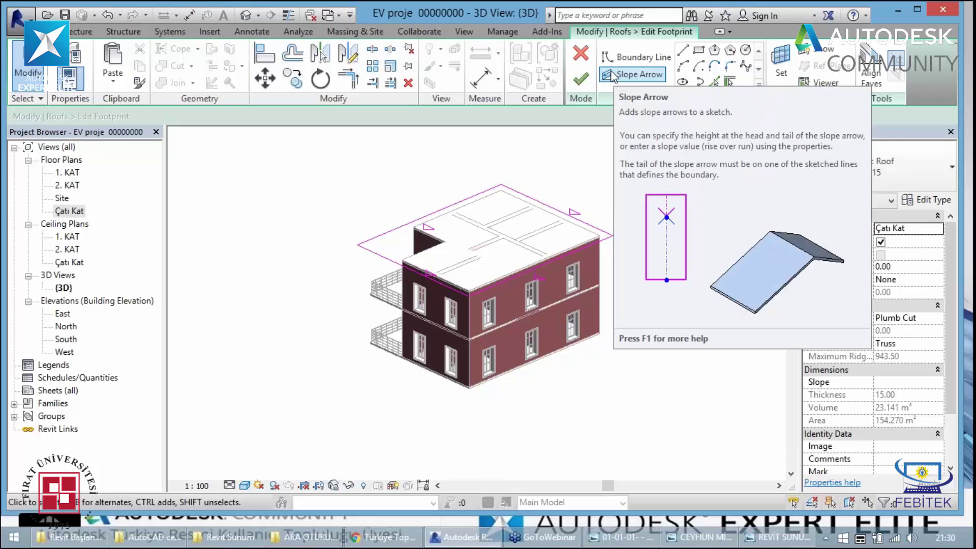
pyautogui.click(582, 78)
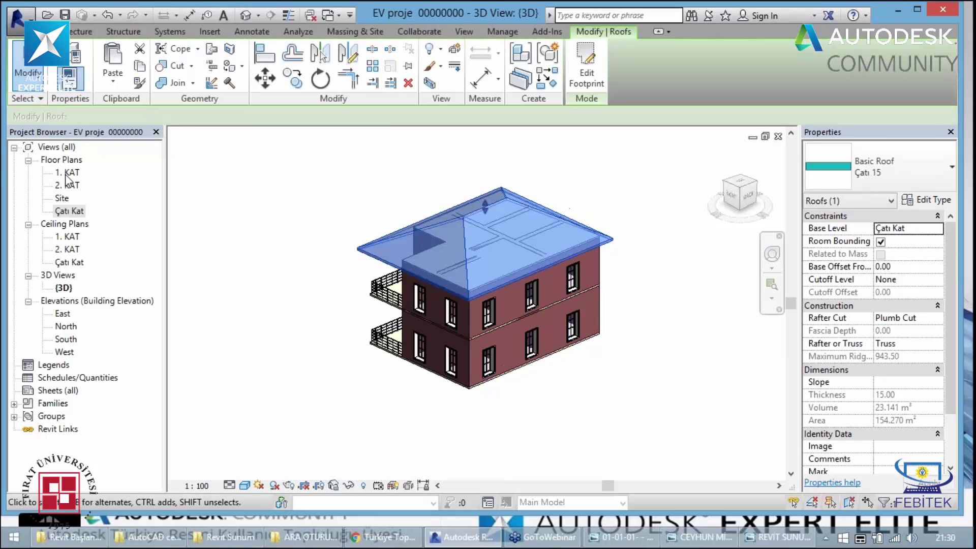
# Return to the zoomed-out 1. KAT plan after viewing 2. KAT, and start the Grid tool
pyautogui.doubleClick(66, 174)
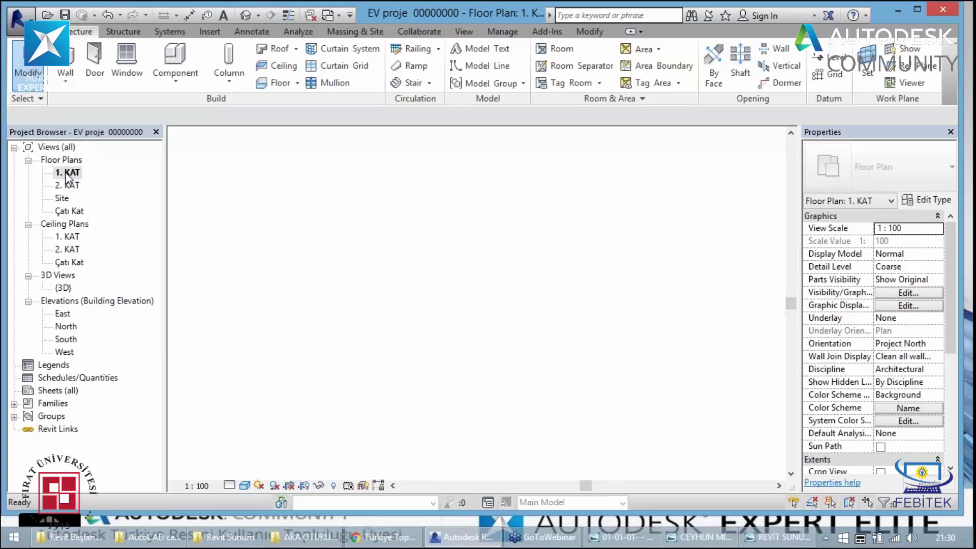
pyautogui.click(70, 186)
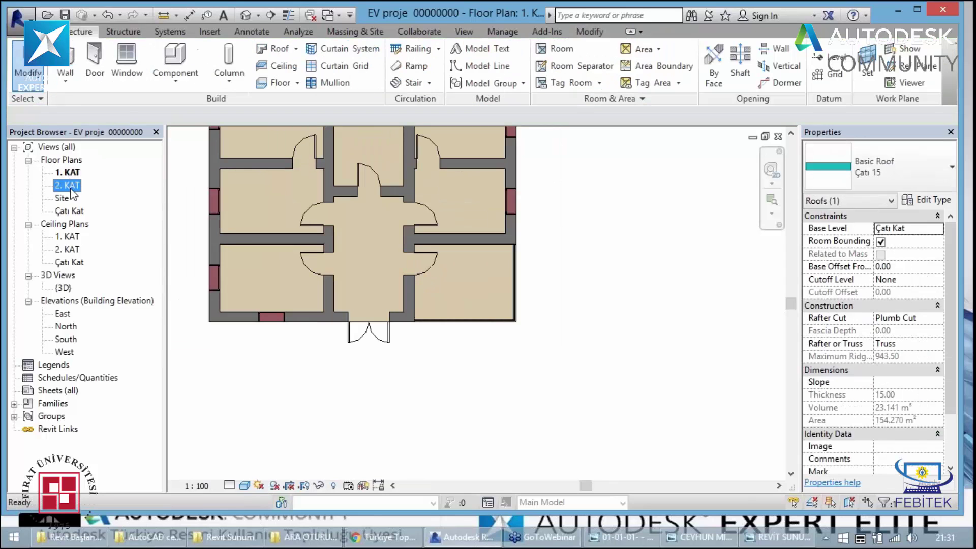
pyautogui.doubleClick(70, 186)
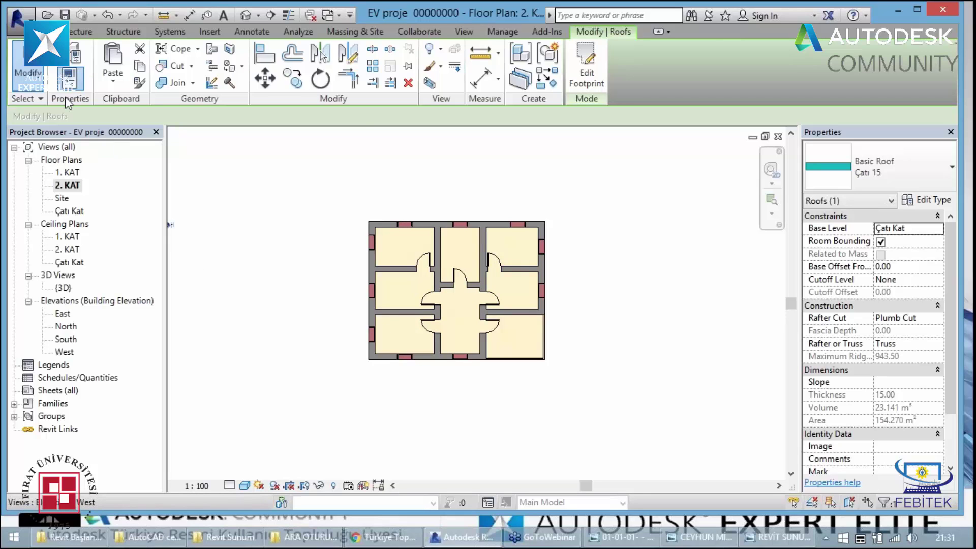
pyautogui.doubleClick(71, 173)
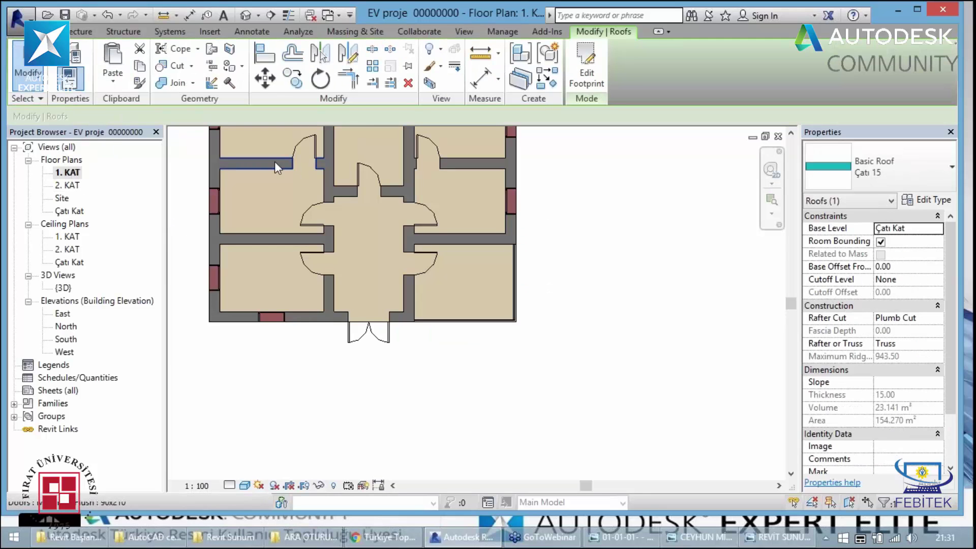
pyautogui.scroll(-2, 584, 426)
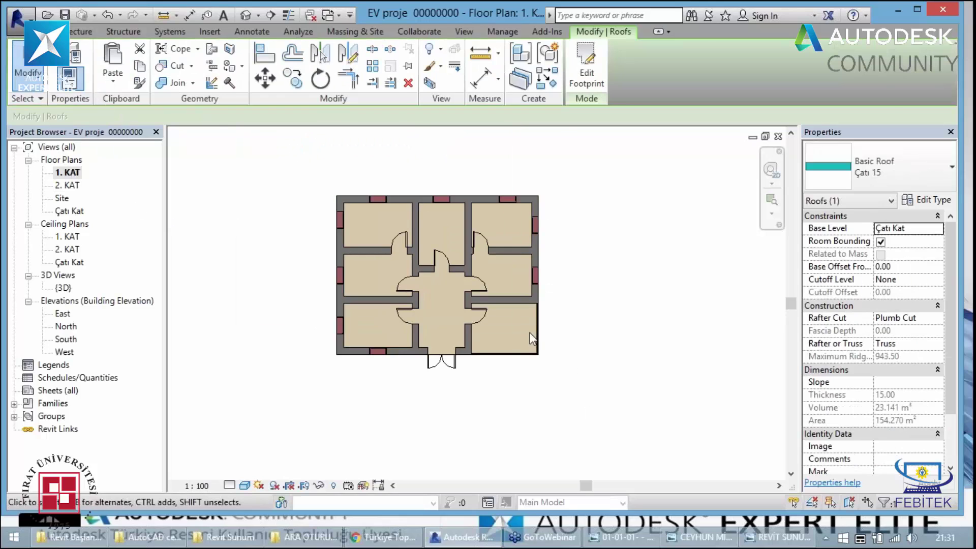
pyautogui.press('Escape')
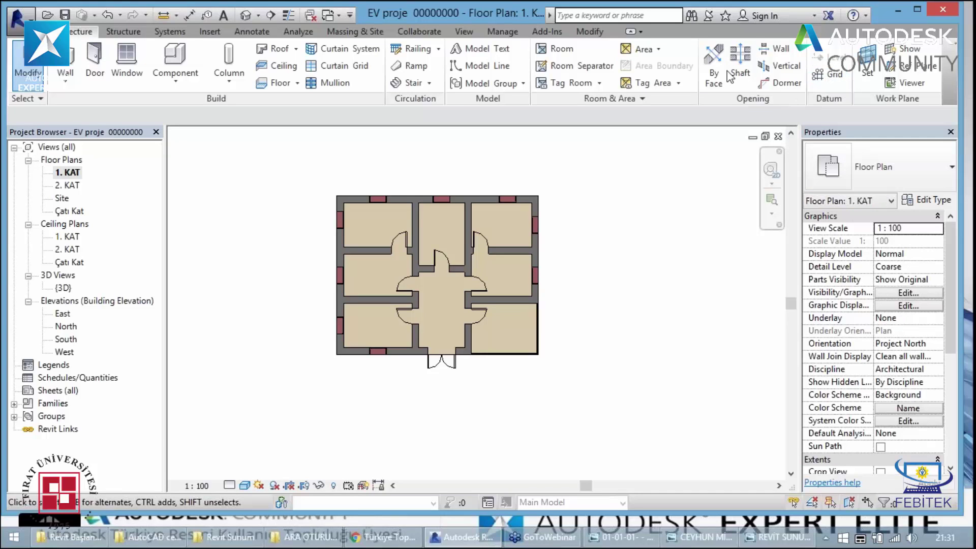
pyautogui.click(835, 76)
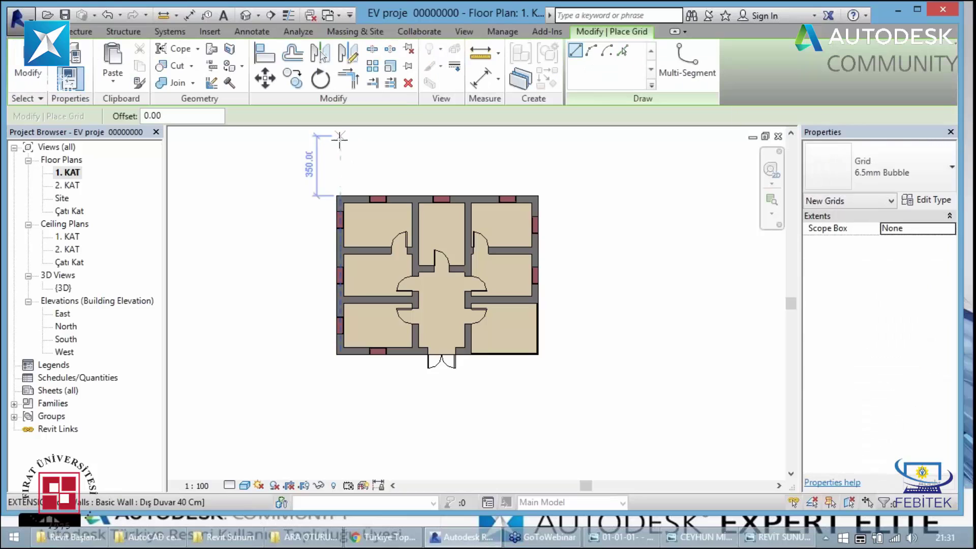
# Draw a vertical grid line across the house and rename its bubble to 1
pyautogui.click(340, 145)
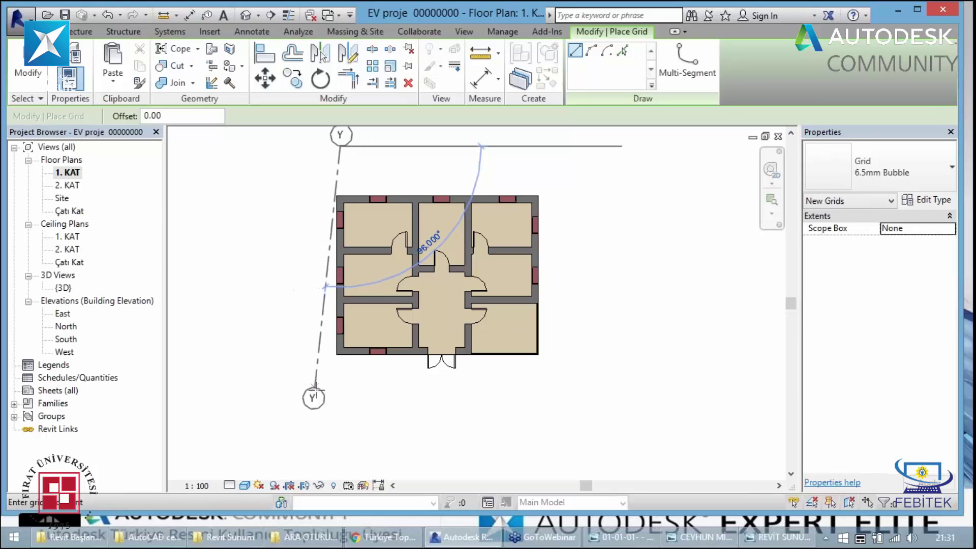
pyautogui.click(338, 386)
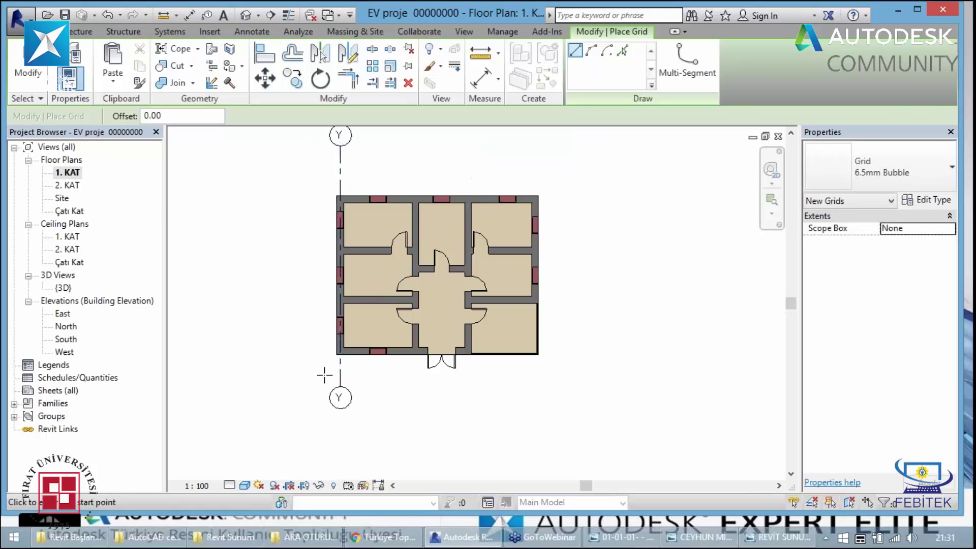
pyautogui.press('Escape')
pyautogui.press('Escape')
pyautogui.click(339, 136)
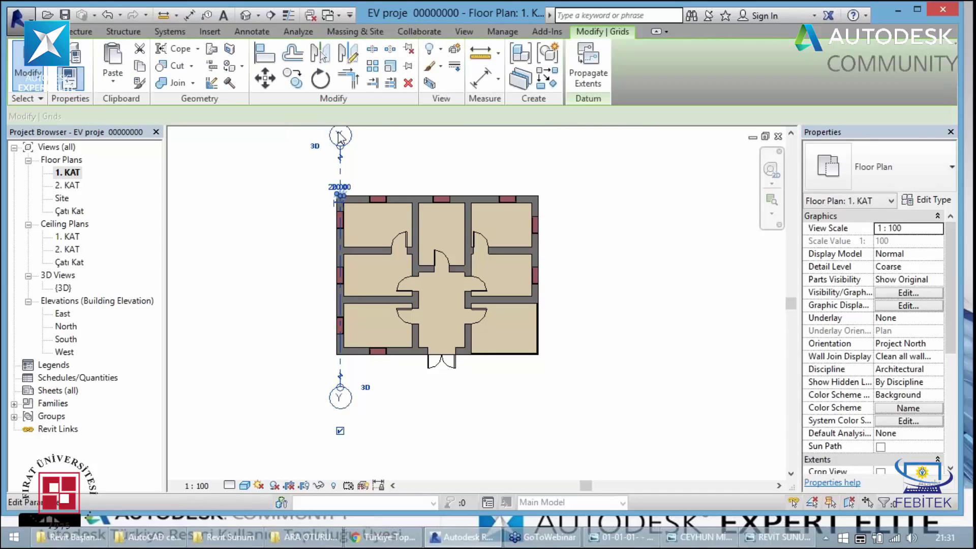
pyautogui.click(340, 135)
pyautogui.write('1')
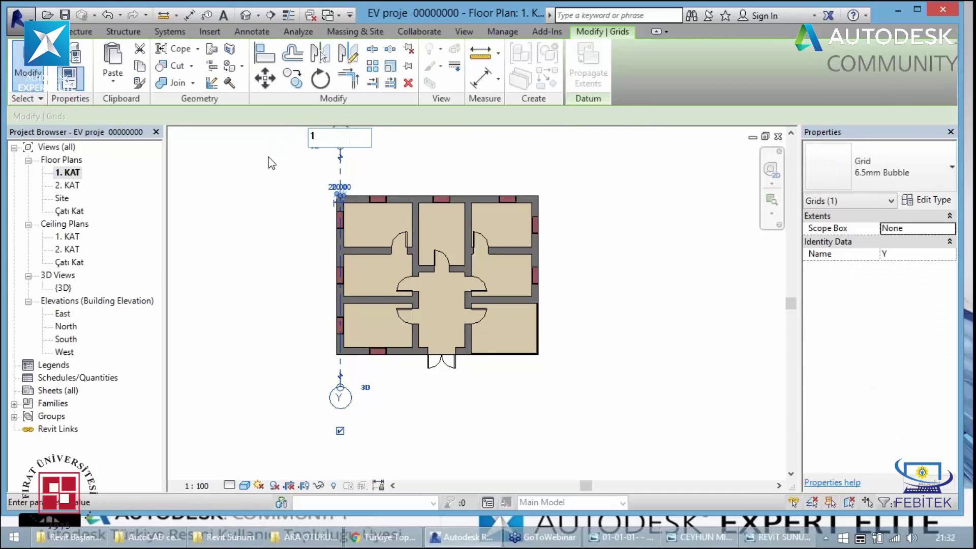
pyautogui.press('Return')
pyautogui.click(292, 296)
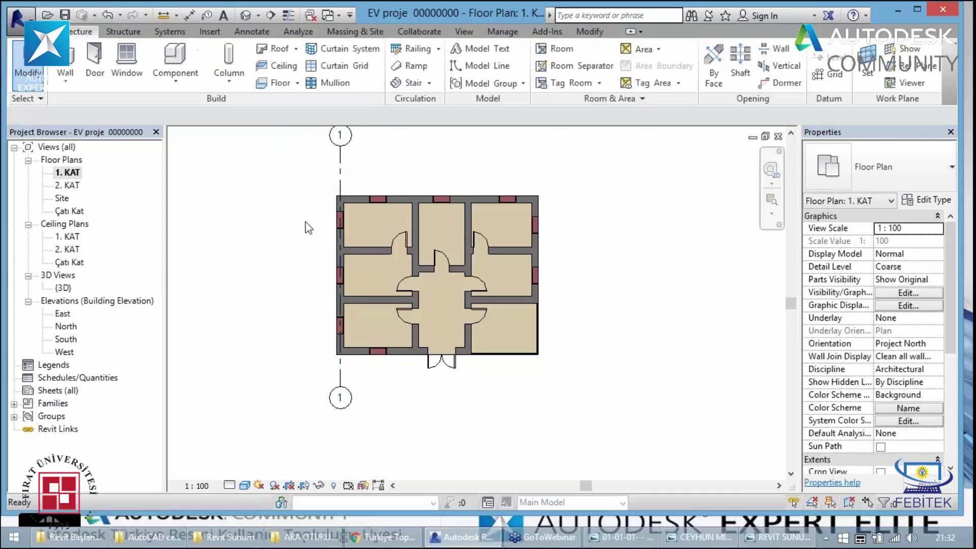
# Draw grid 2 at a 420 offset from grid 1 using the GR grid tool
pyautogui.click(339, 176)
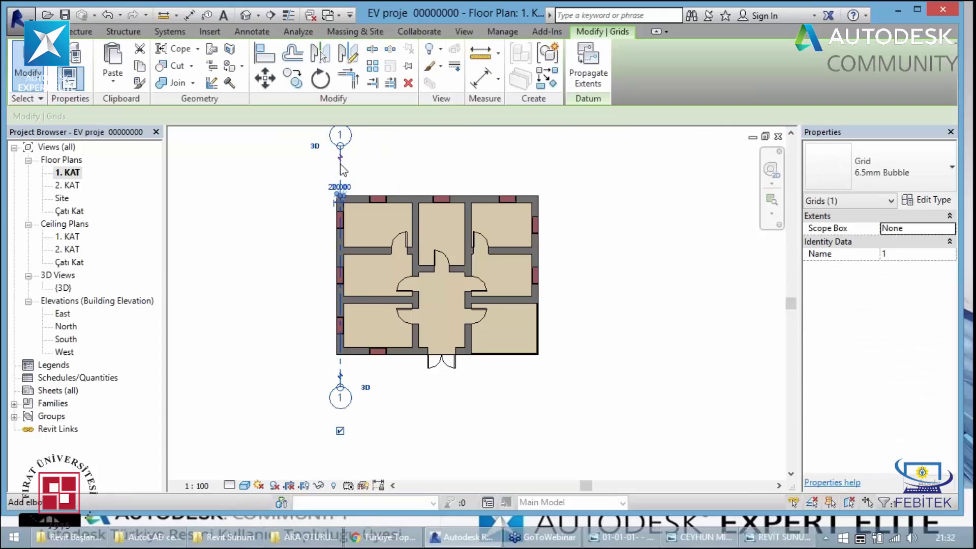
pyautogui.rightClick(341, 168)
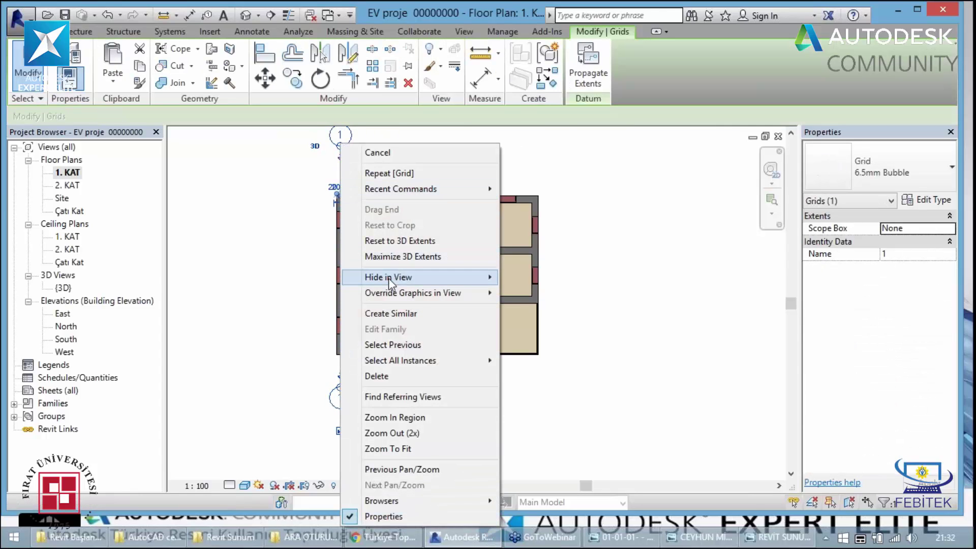
pyautogui.click(402, 346)
pyautogui.press('g')
pyautogui.press('r')
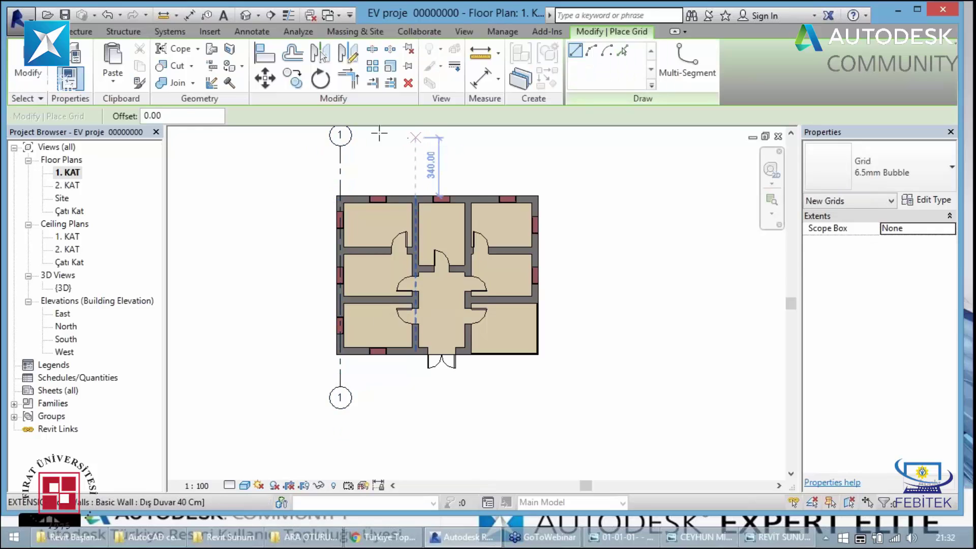
pyautogui.doubleClick(164, 116)
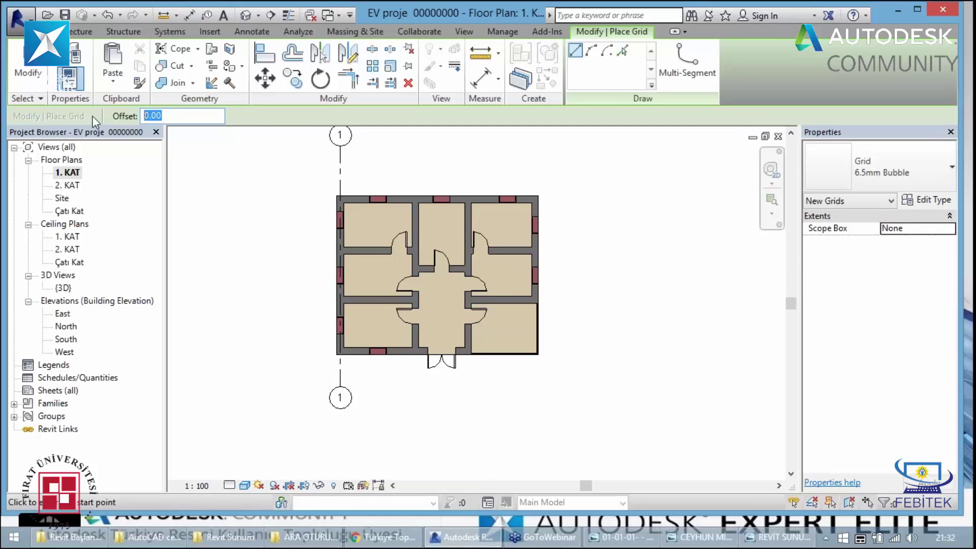
pyautogui.write('420')
pyautogui.press('Return')
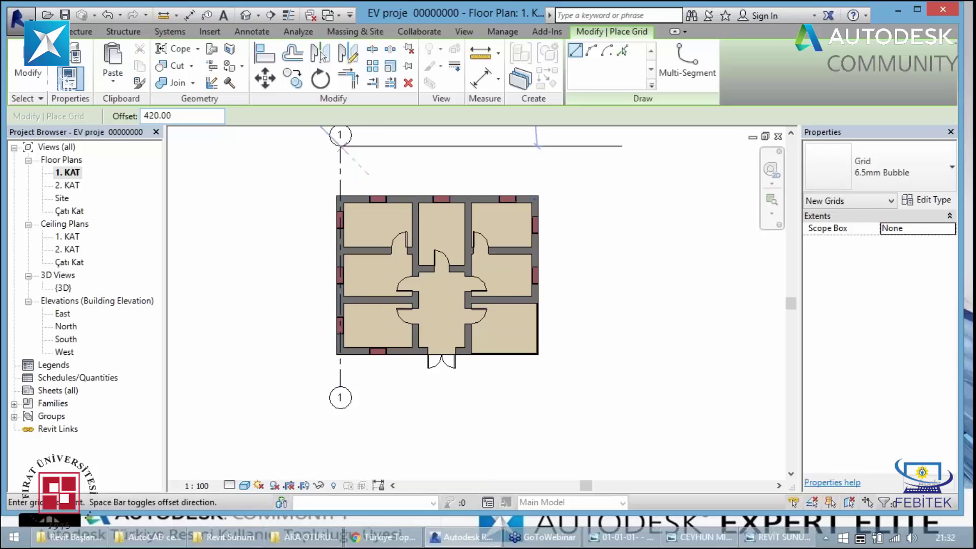
pyautogui.click(341, 148)
pyautogui.click(341, 386)
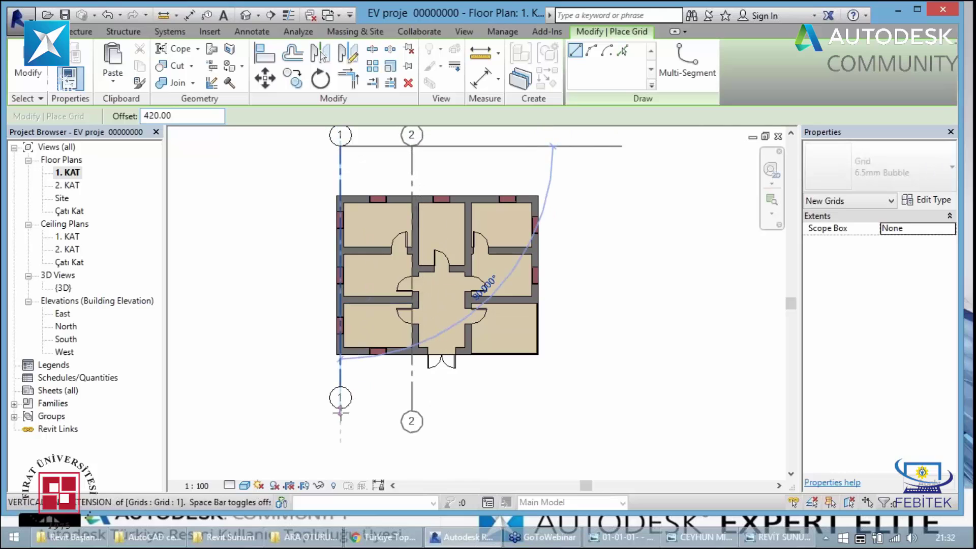
pyautogui.press('Escape')
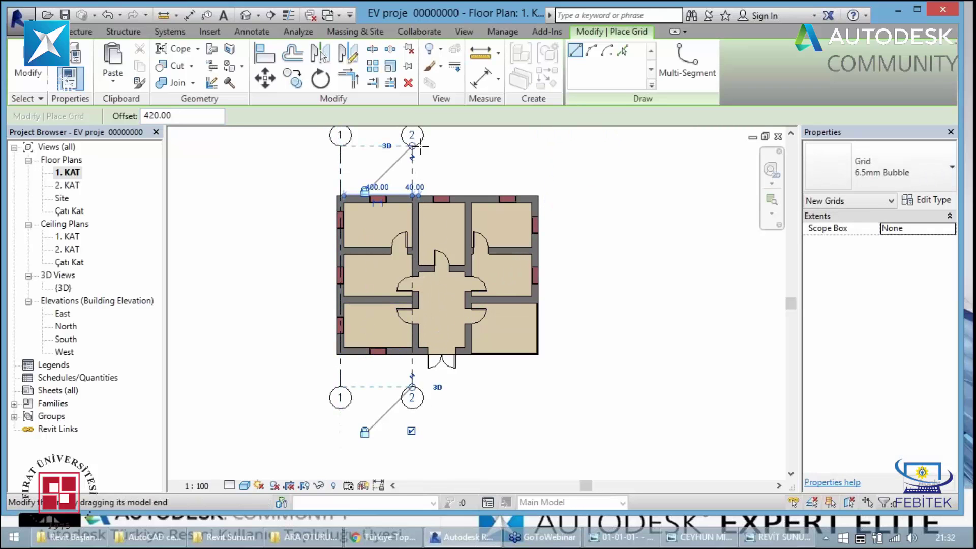
pyautogui.press('Escape')
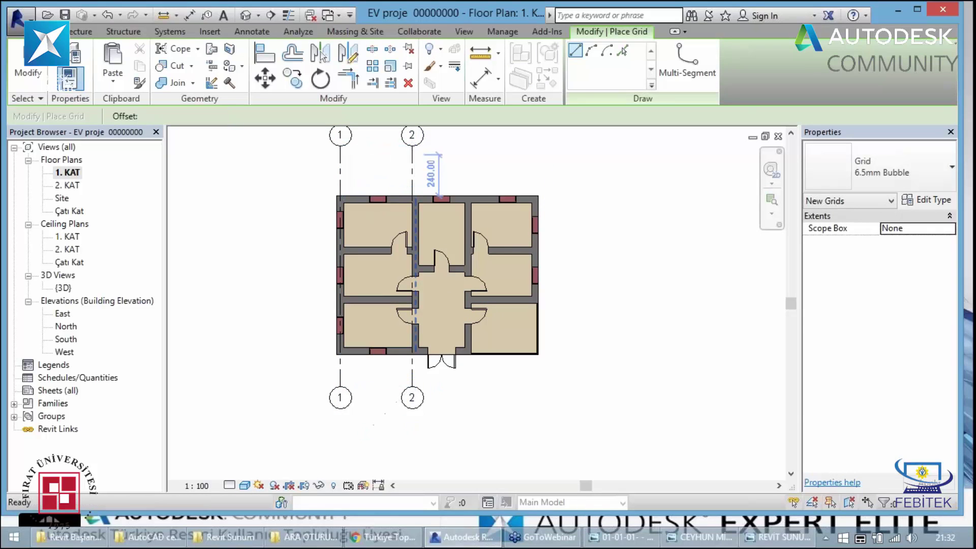
pyautogui.press('Escape')
# Create grid 3 similar to grid 2 with a 300 offset
pyautogui.click(413, 164)
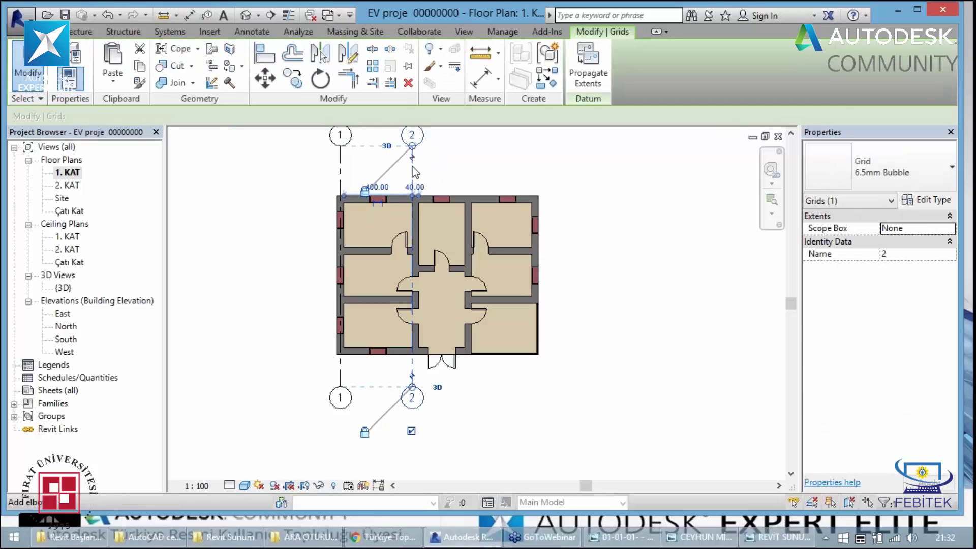
pyautogui.rightClick(415, 171)
pyautogui.click(480, 173)
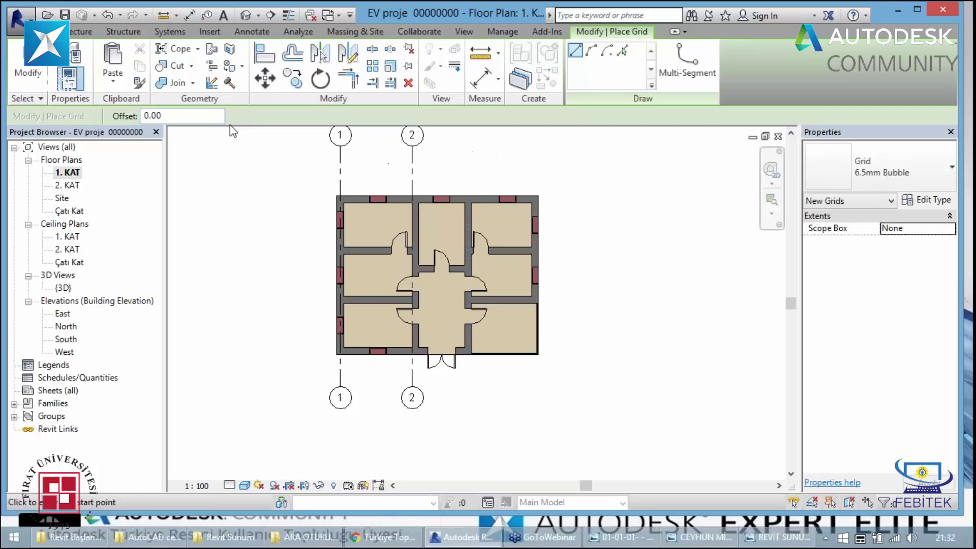
pyautogui.moveTo(148, 125); pyautogui.dragTo(131, 127)
pyautogui.write('30')
pyautogui.click(413, 146)
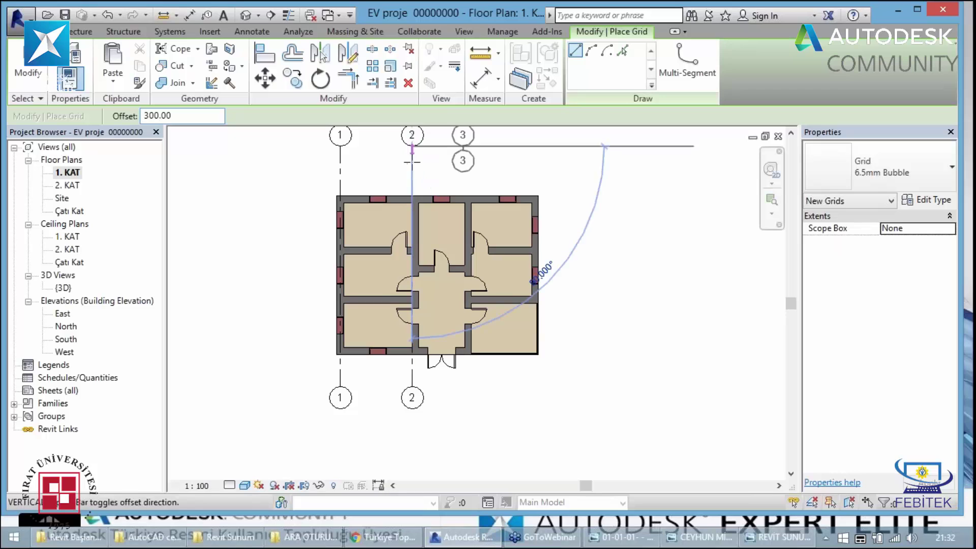
pyautogui.click(412, 388)
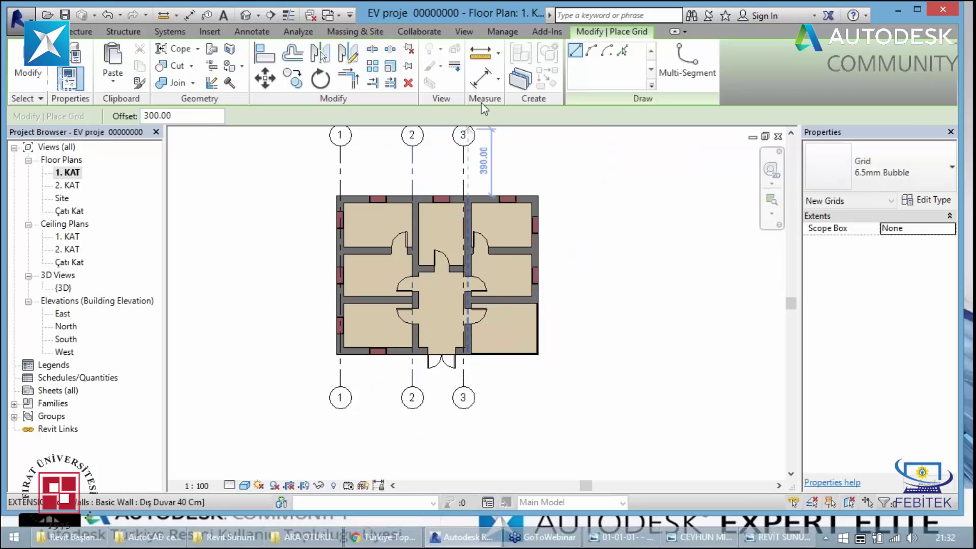
pyautogui.press('Escape')
pyautogui.press('Escape')
pyautogui.click(462, 191)
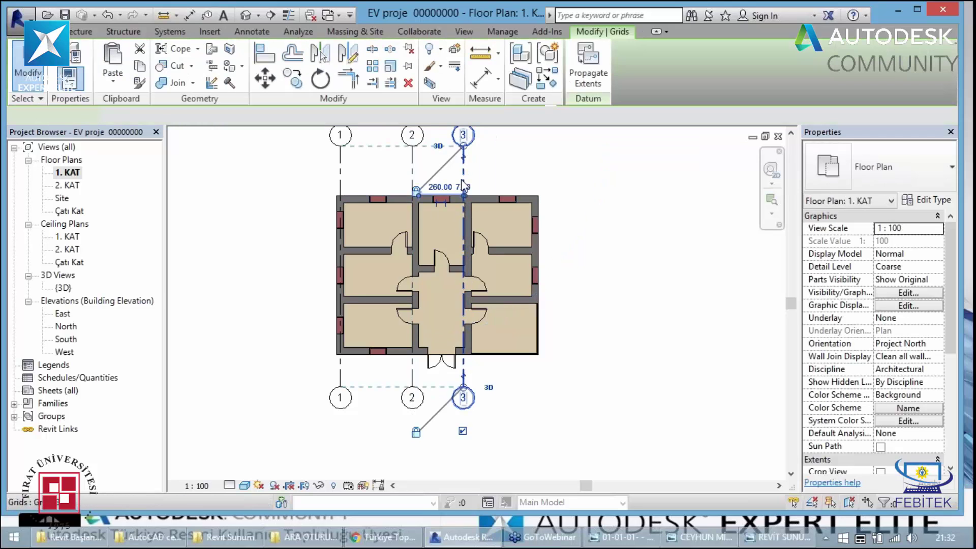
pyautogui.press('Return')
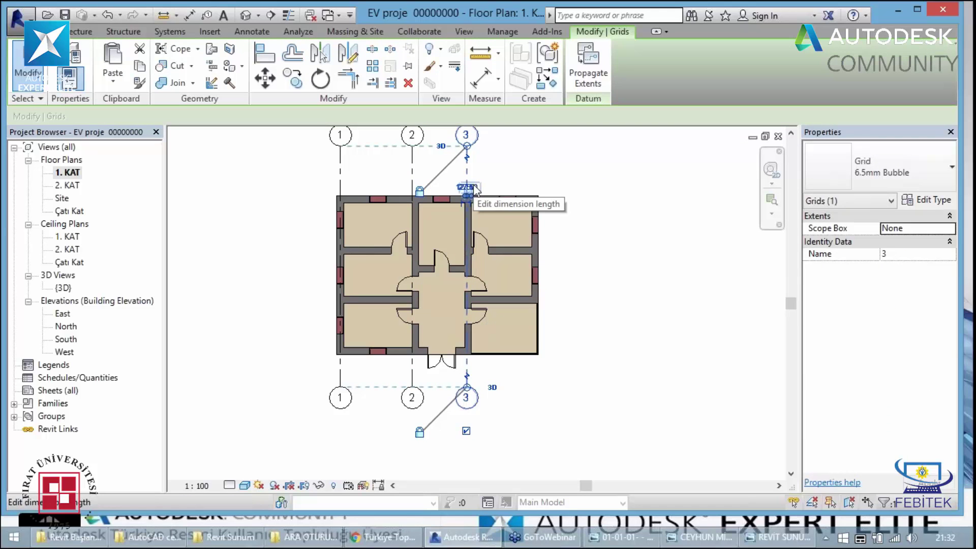
pyautogui.click(504, 188)
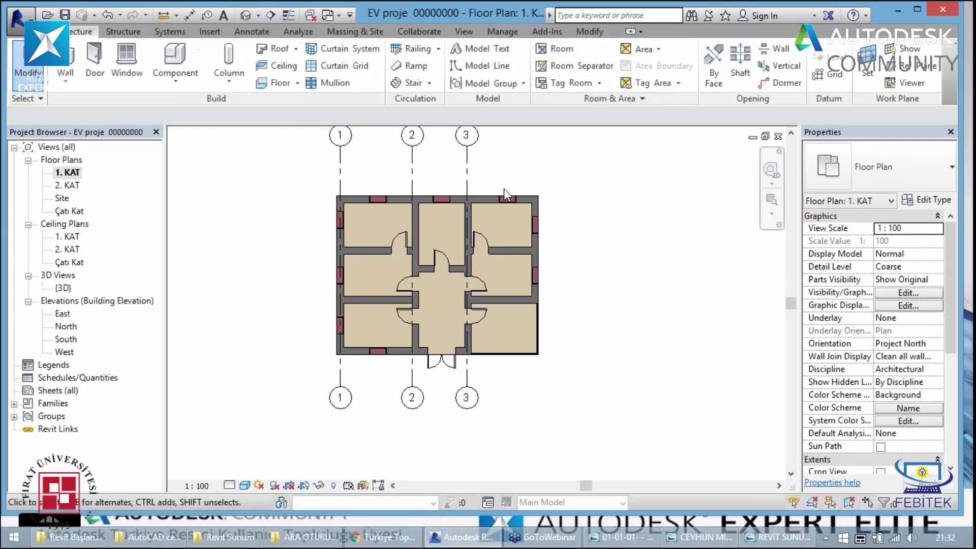
# Create grid 4 similar to grid 3 with a 420 offset
pyautogui.click(468, 190)
pyautogui.rightClick(468, 190)
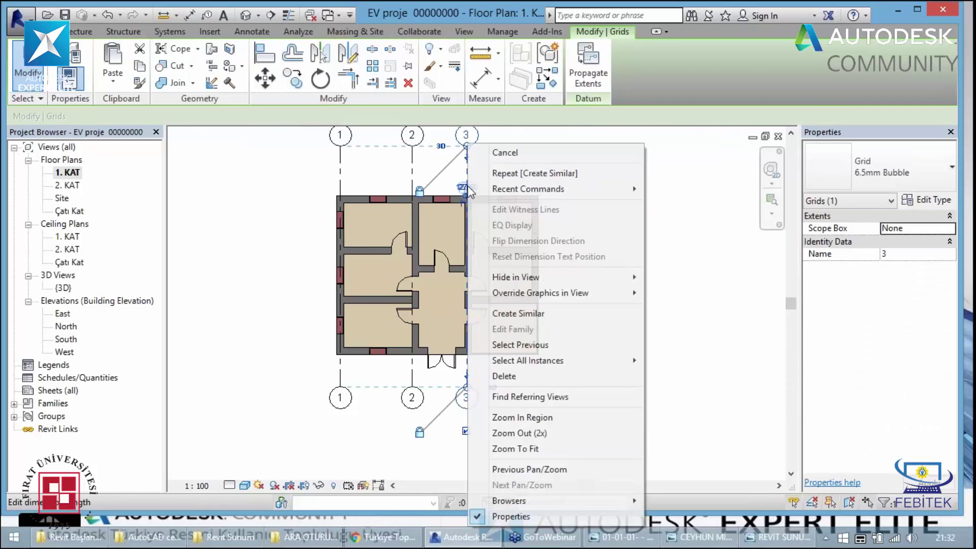
pyautogui.click(514, 314)
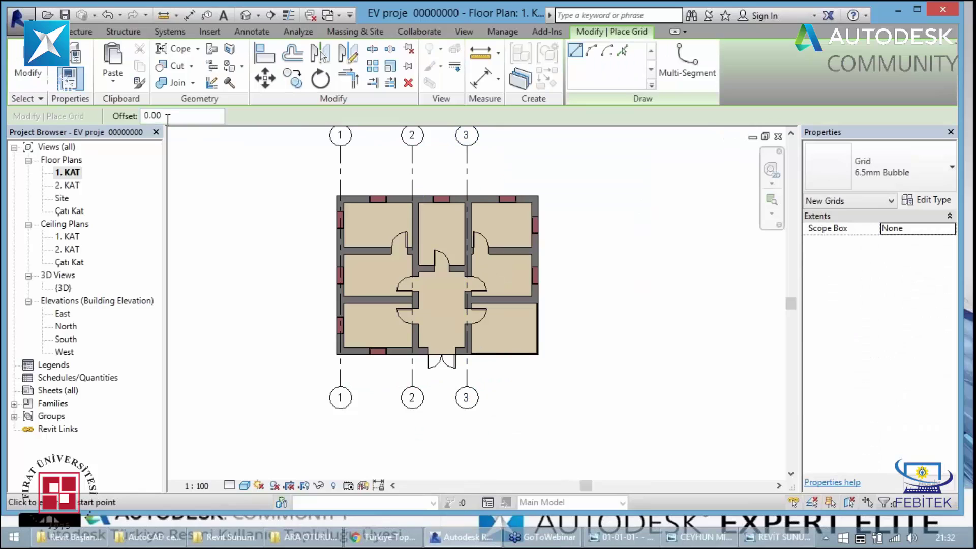
pyautogui.doubleClick(163, 115)
pyautogui.write('42')
pyautogui.click(466, 146)
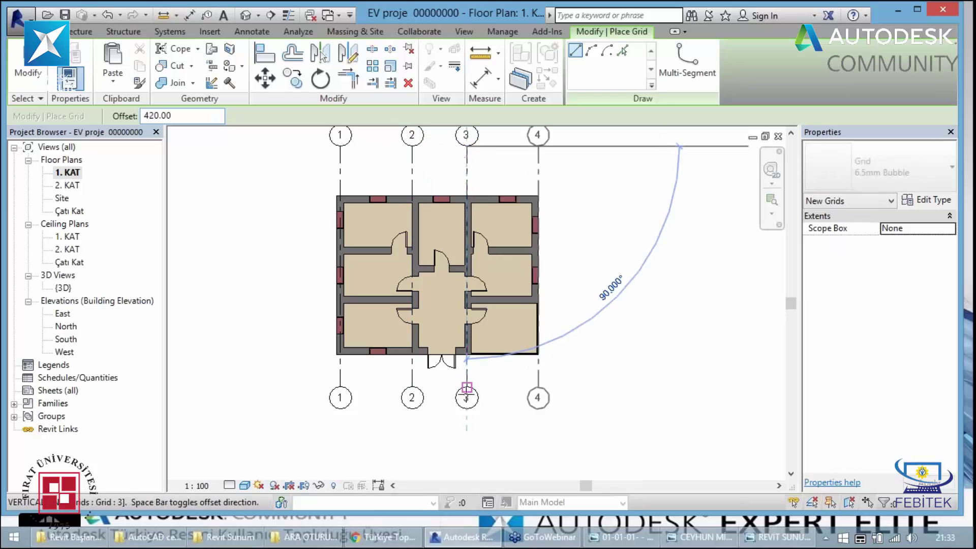
pyautogui.press('Escape')
pyautogui.press('Escape')
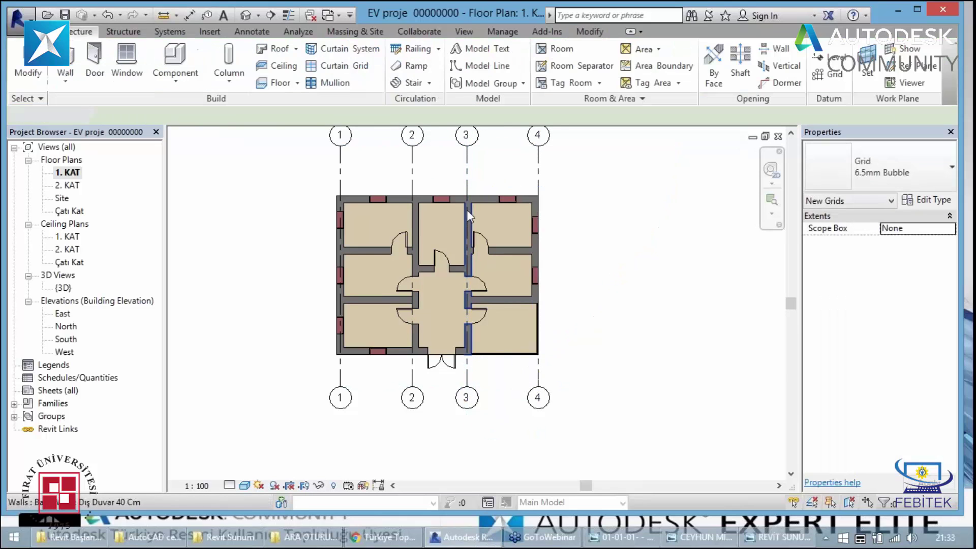
# Nudge grid 4 left and grids 3 and 2 right with arrow keys onto the walls
pyautogui.scroll(3, 488, 203)
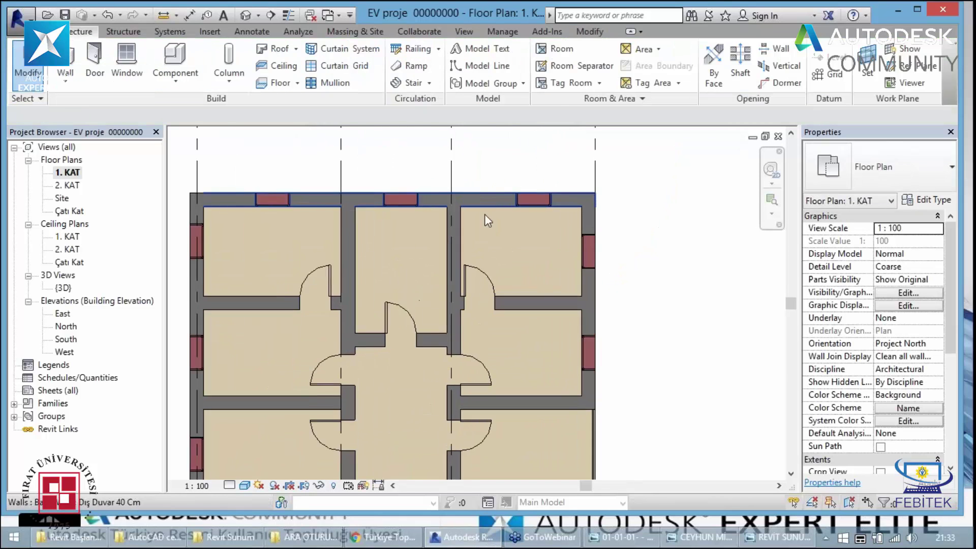
pyautogui.click(593, 201)
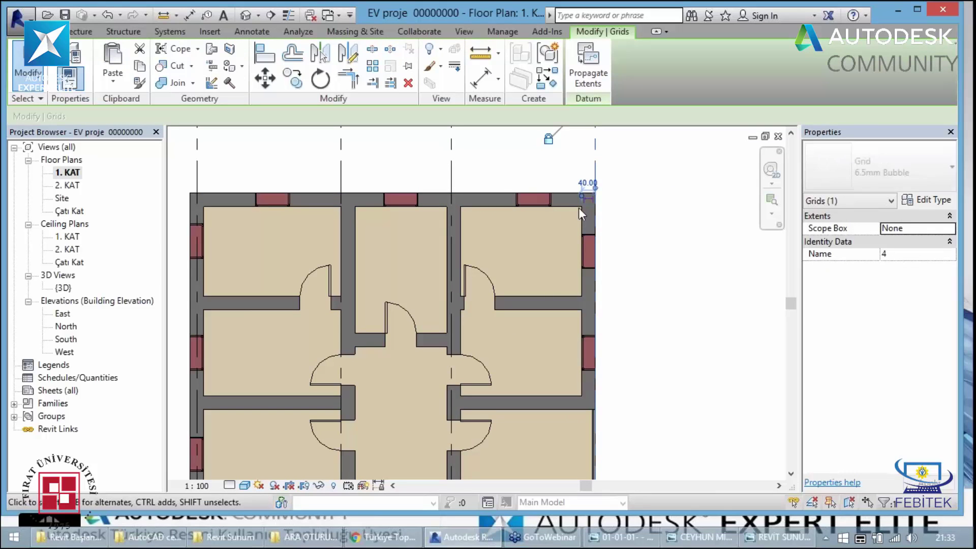
pyautogui.press('Left')
pyautogui.press('Left')
pyautogui.press('Escape')
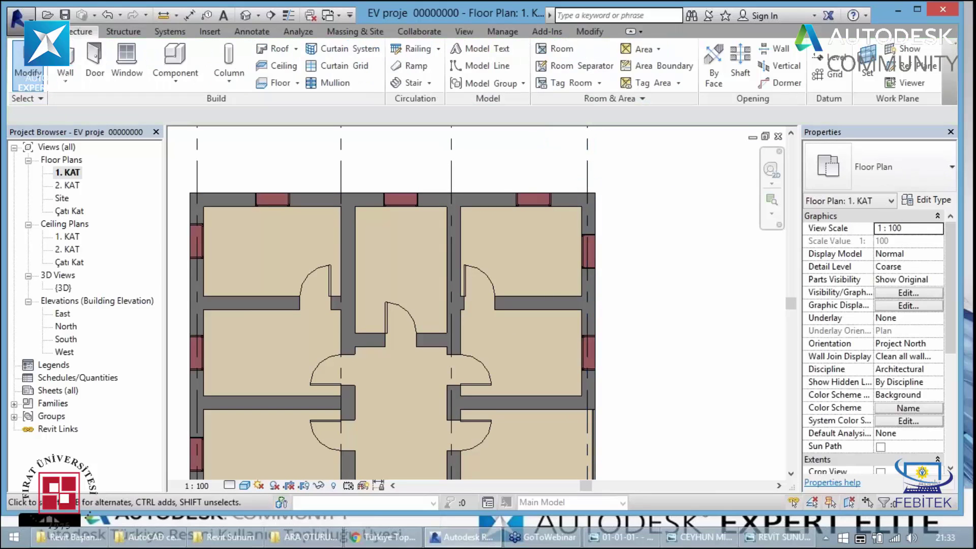
pyautogui.click(451, 183)
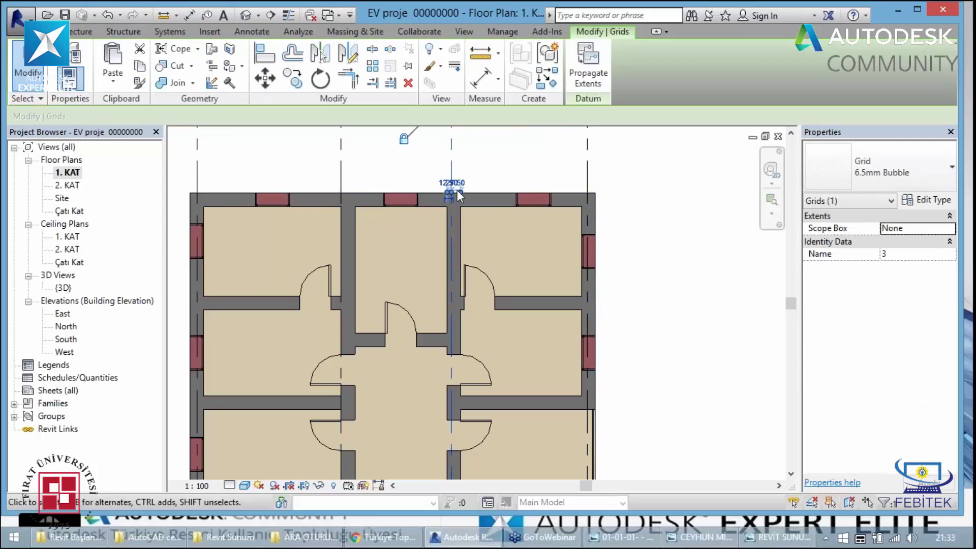
pyautogui.press('Right')
pyautogui.press('Escape')
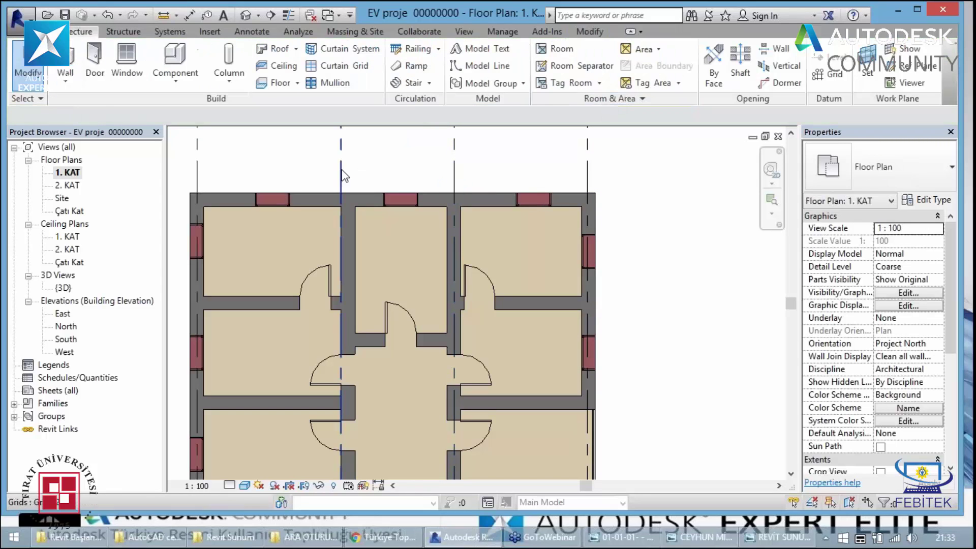
pyautogui.click(340, 176)
pyautogui.press('Right')
pyautogui.press('Right')
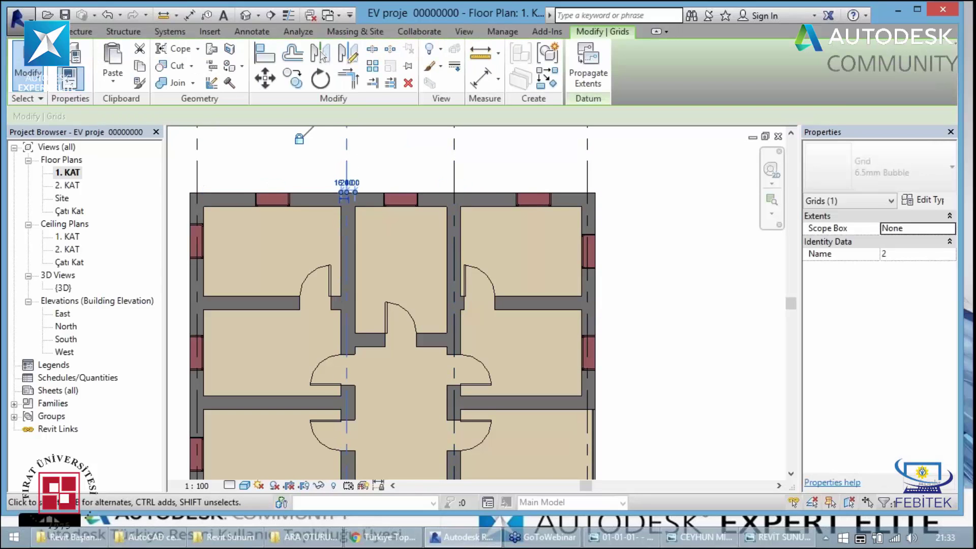
pyautogui.press('Right')
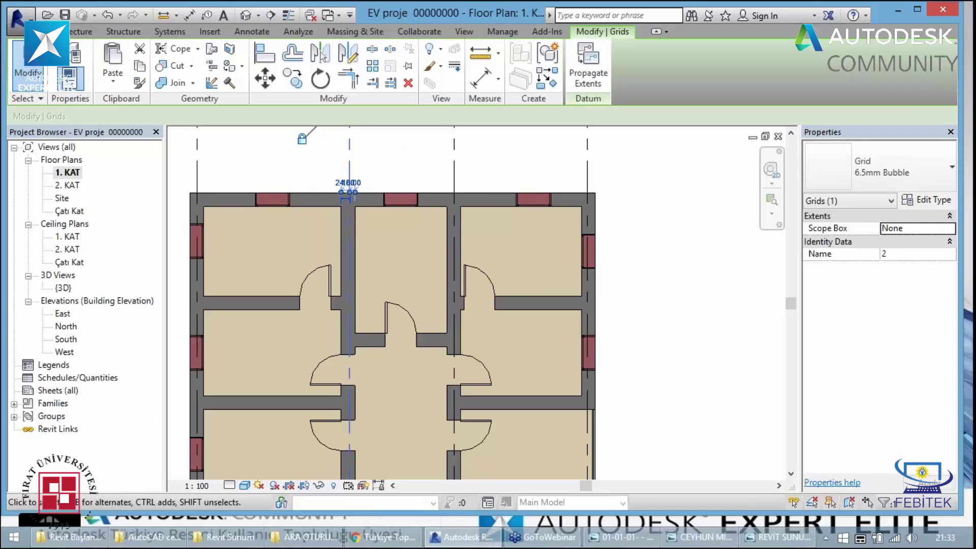
pyautogui.press('Left')
pyautogui.press('Escape')
pyautogui.scroll(-3, 379, 182)
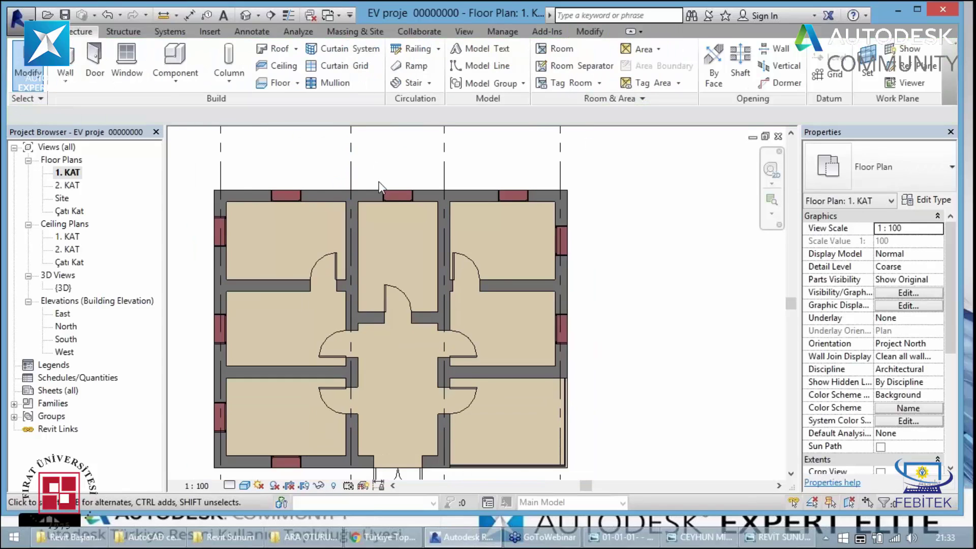
pyautogui.scroll(-2, 349, 270)
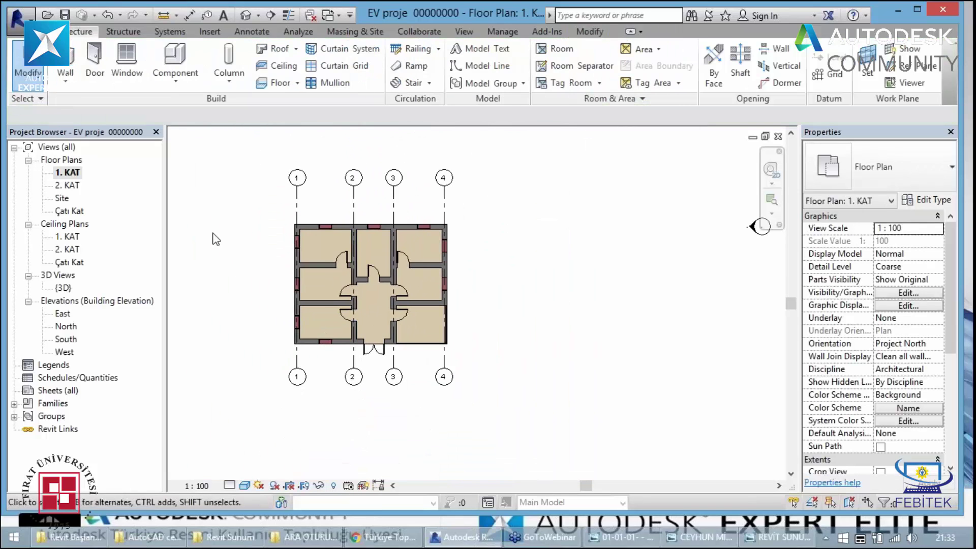
# Draw a horizontal grid along the top wall and label it A
pyautogui.click(830, 75)
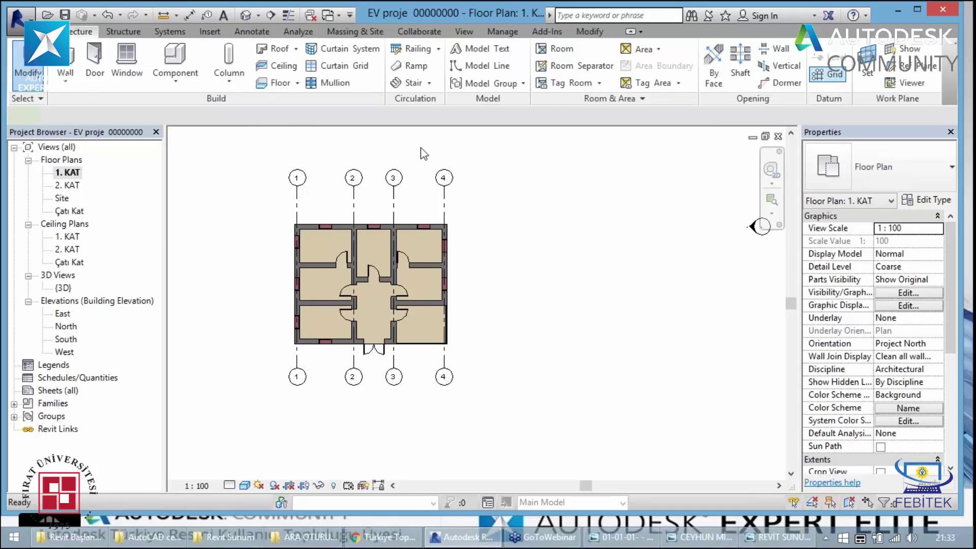
pyautogui.click(265, 227)
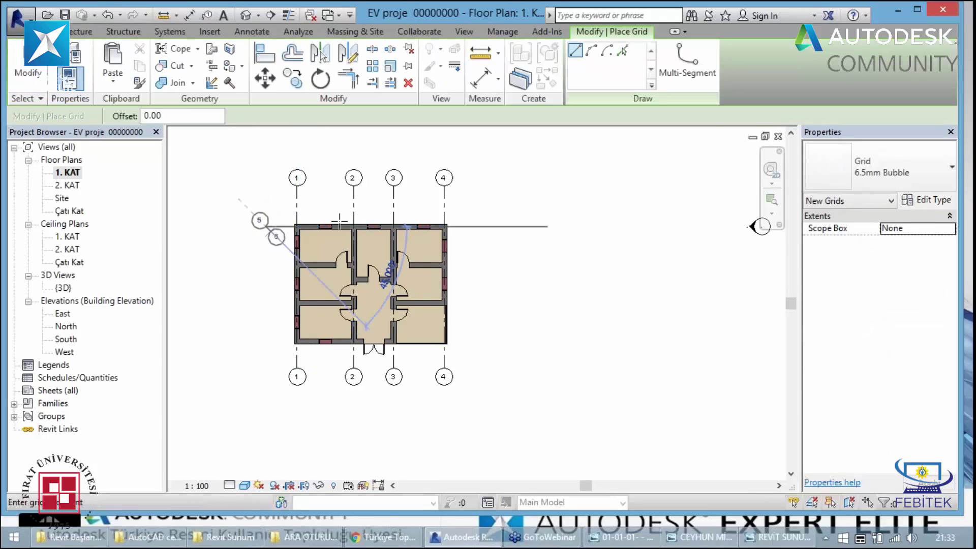
pyautogui.click(482, 226)
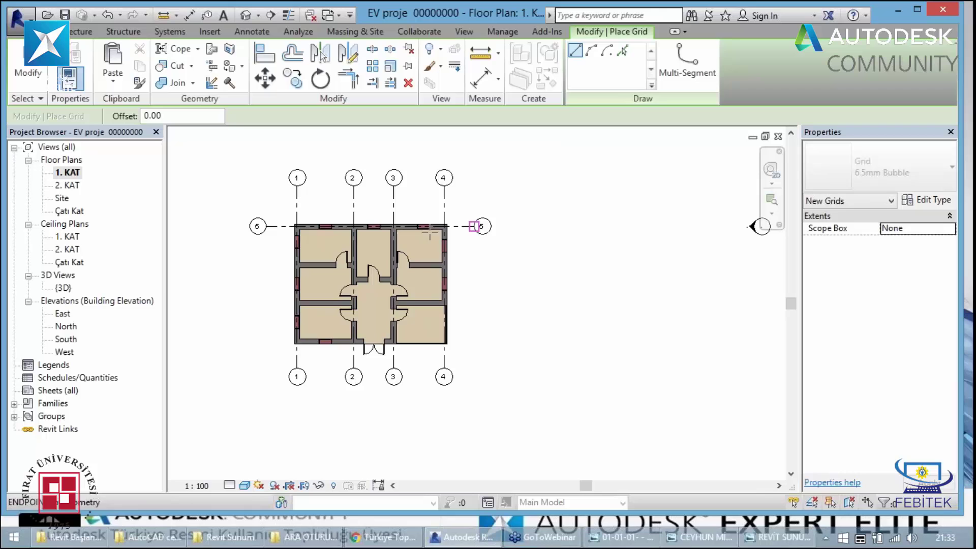
pyautogui.press('Escape')
pyautogui.press('Escape')
pyautogui.doubleClick(257, 226)
pyautogui.write('a')
pyautogui.press('Return')
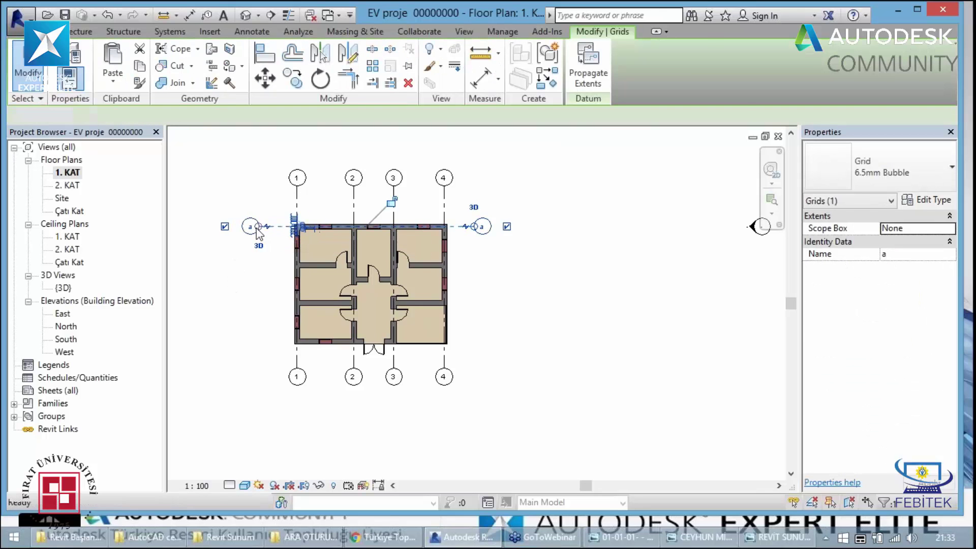
pyautogui.press('Escape')
pyautogui.scroll(3, 253, 225)
pyautogui.doubleClick(249, 226)
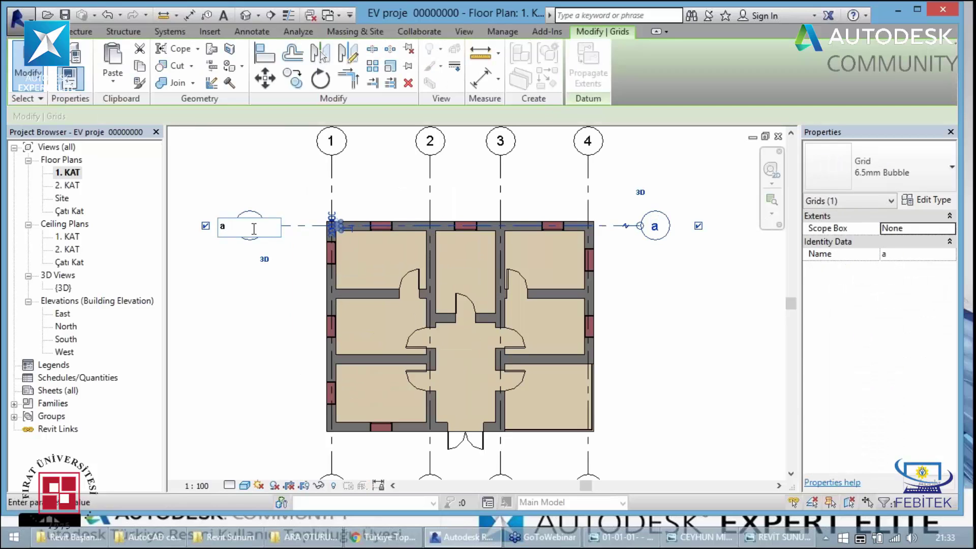
pyautogui.press('Return')
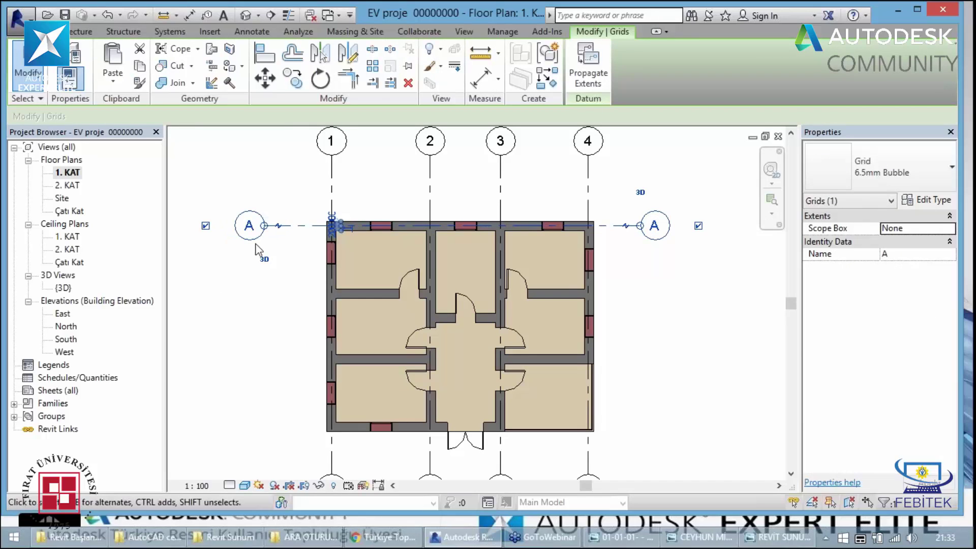
pyautogui.press('Escape')
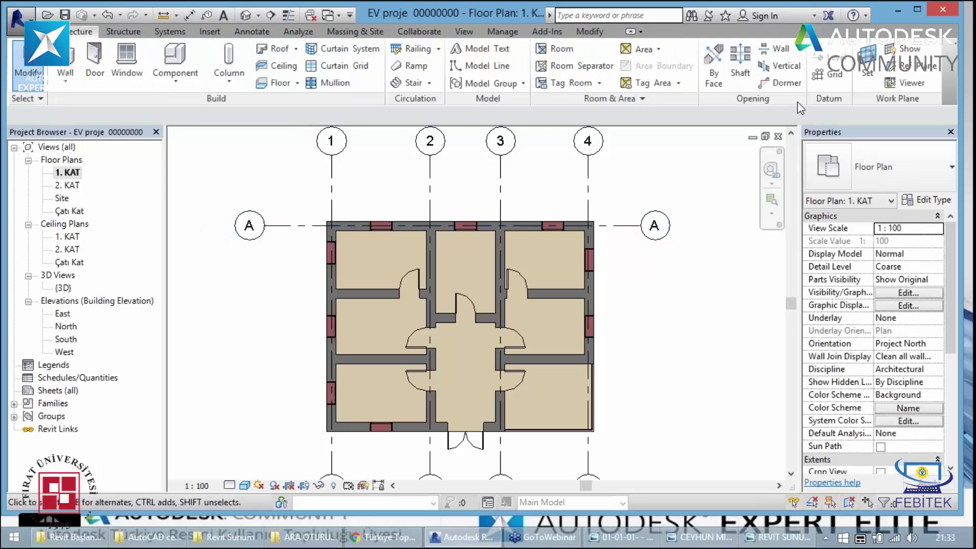
# Draw grid B across the plan with the GR shortcut and nudge it slightly right
pyautogui.press('g')
pyautogui.press('r')
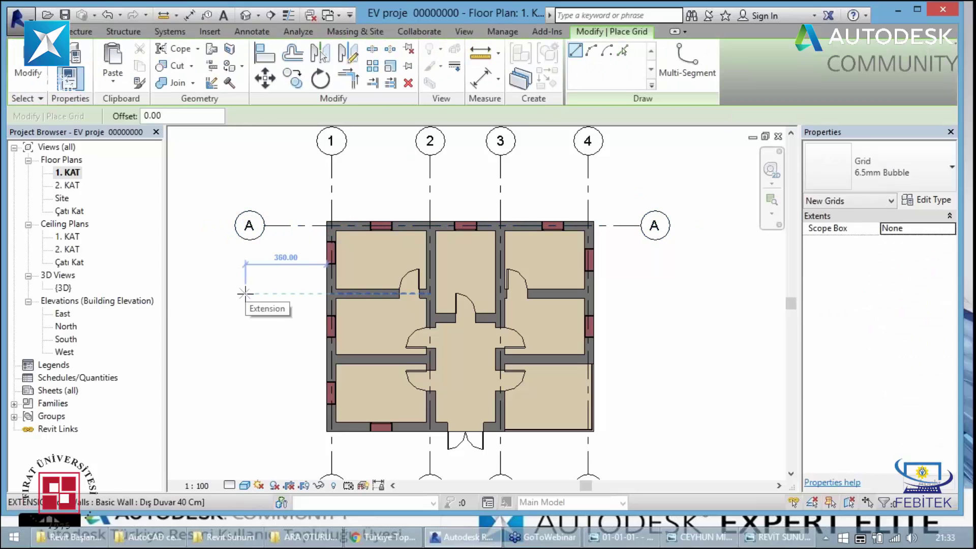
pyautogui.click(244, 294)
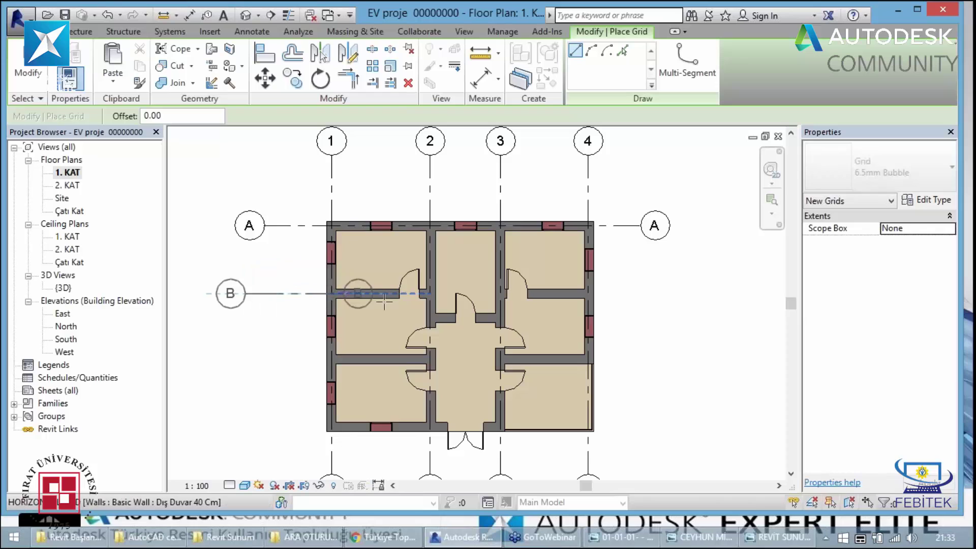
pyautogui.click(639, 293)
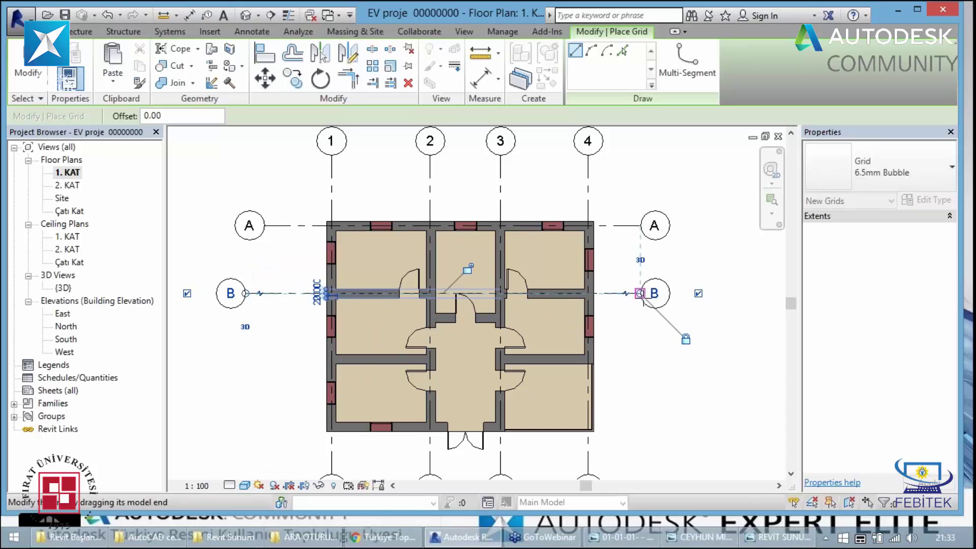
pyautogui.press('Escape')
pyautogui.press('Escape')
pyautogui.click(234, 293)
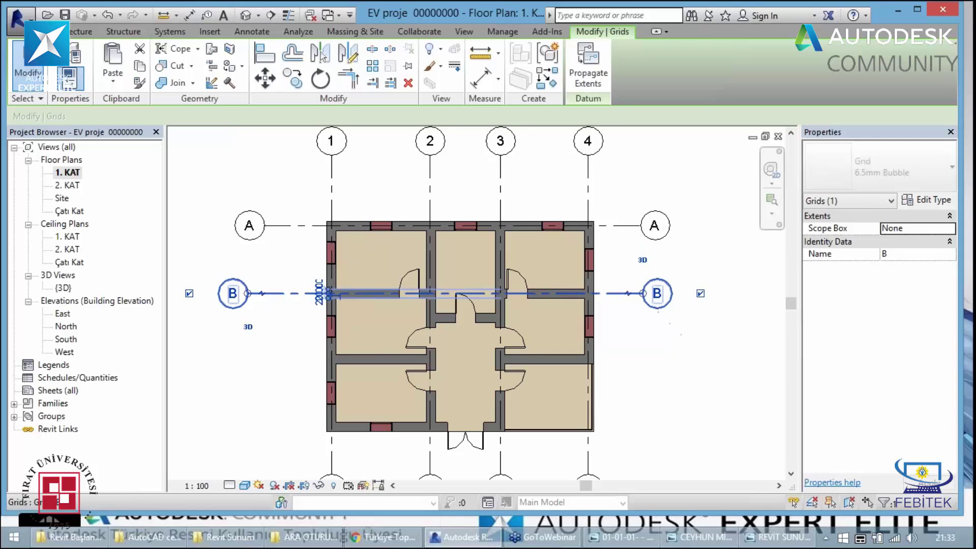
pyautogui.press('Right')
pyautogui.press('Right')
pyautogui.press('Right')
pyautogui.press('Right')
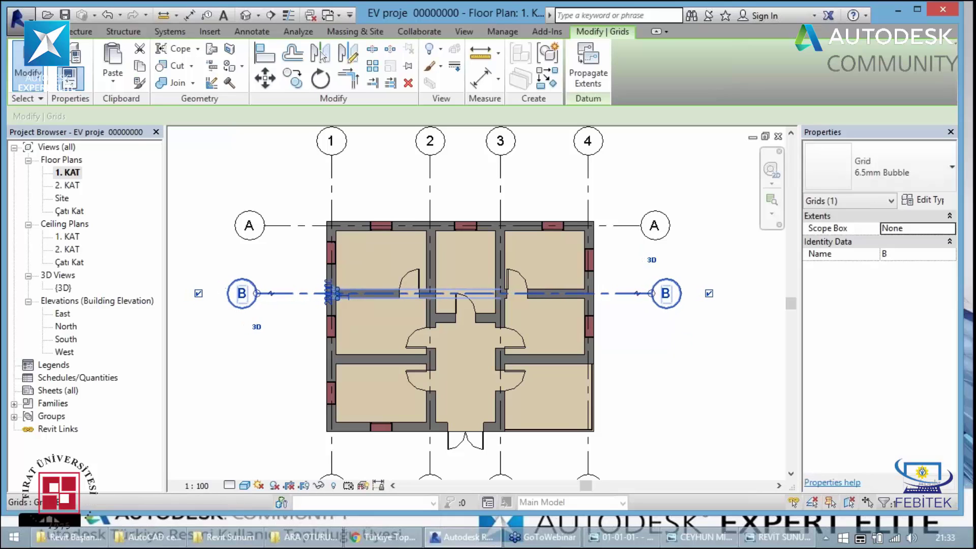
pyautogui.press('Right')
pyautogui.press('Right')
pyautogui.press('Right')
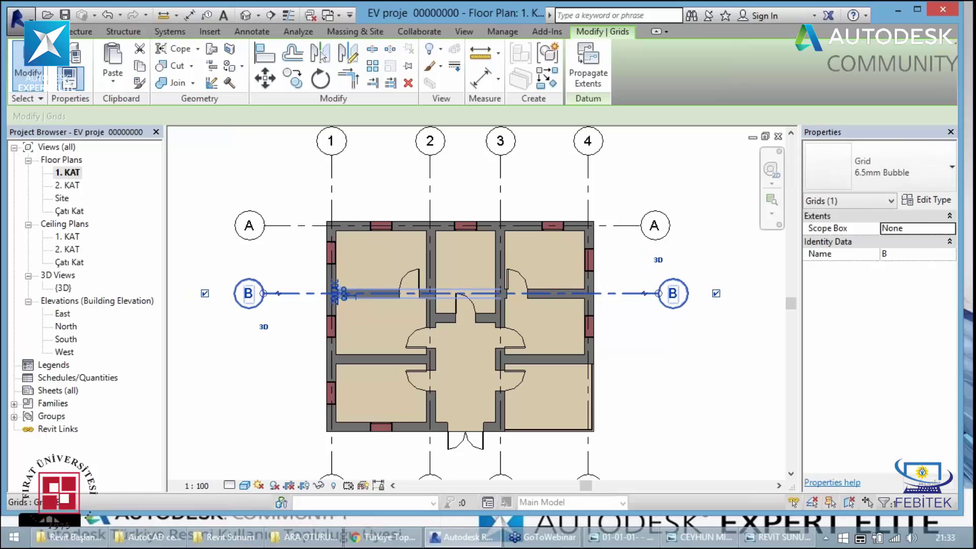
pyautogui.press('Escape')
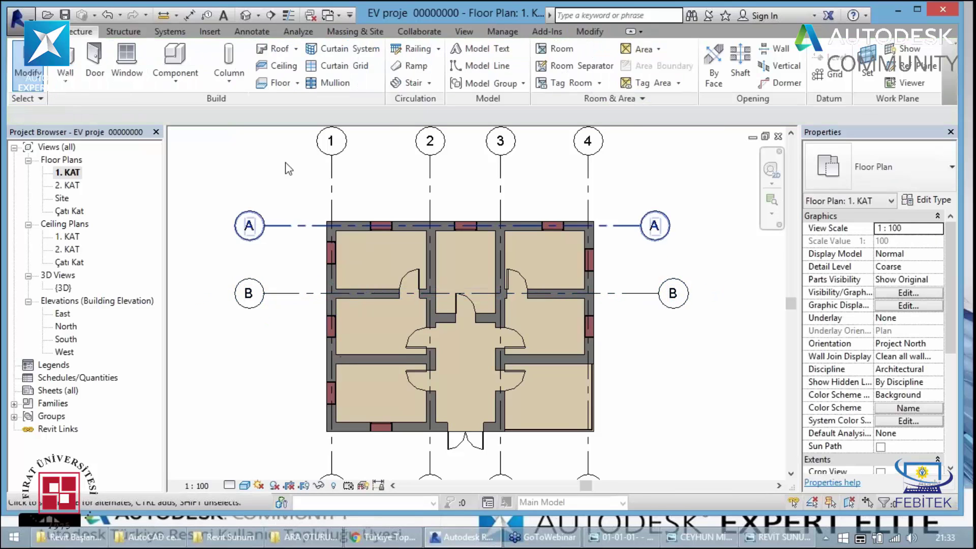
# Draw grids C and D across the plan, D along the bottom wall
pyautogui.click(830, 74)
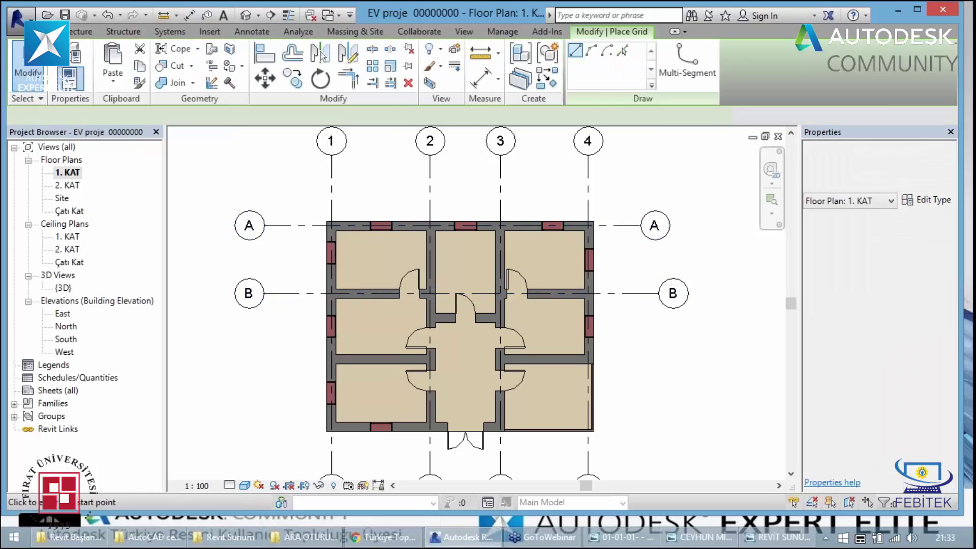
pyautogui.click(253, 360)
pyautogui.click(657, 359)
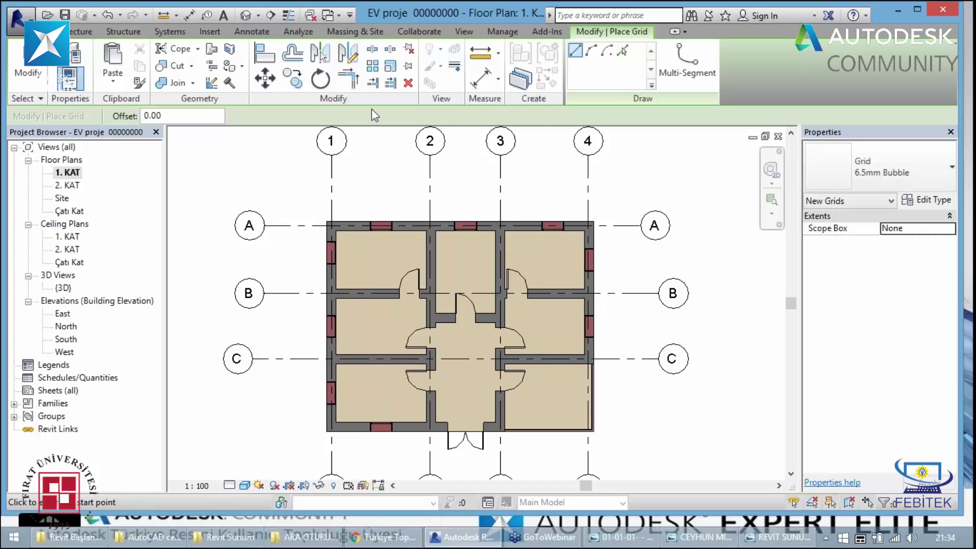
pyautogui.press('Escape')
pyautogui.press('Escape')
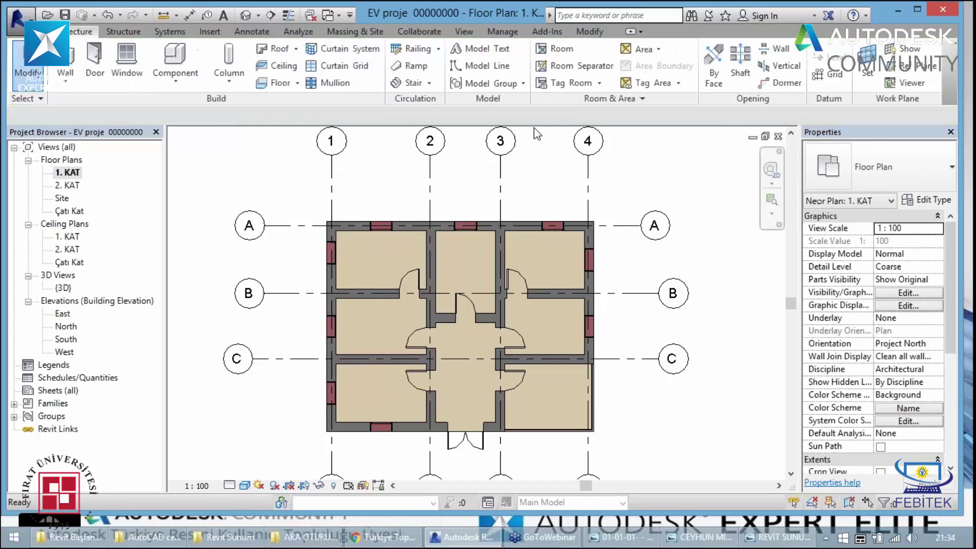
pyautogui.click(830, 75)
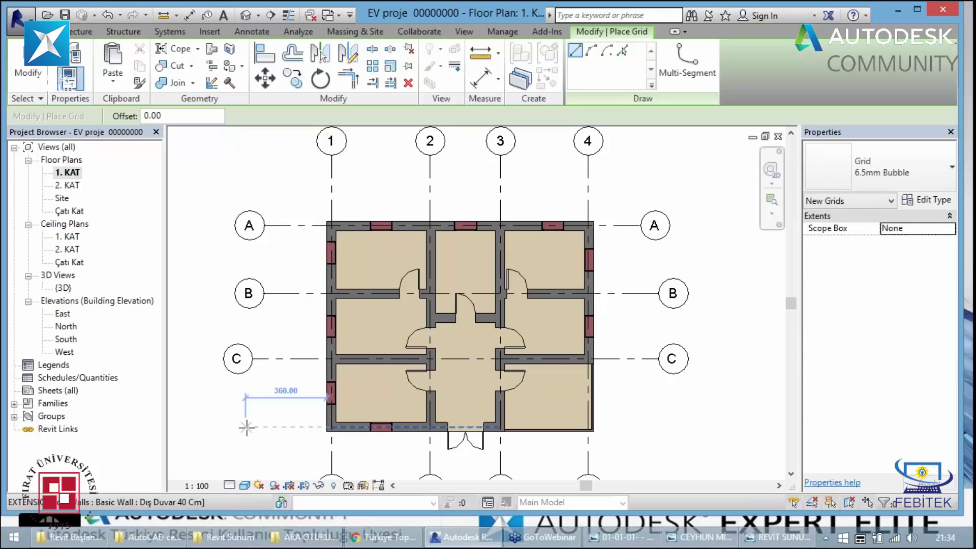
pyautogui.click(247, 427)
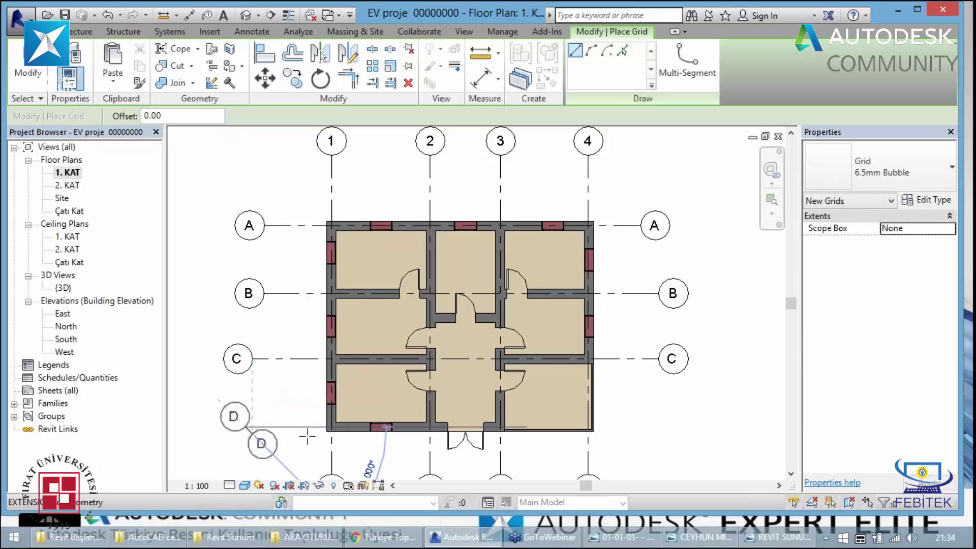
pyautogui.click(658, 427)
pyautogui.press('Escape')
pyautogui.press('Escape')
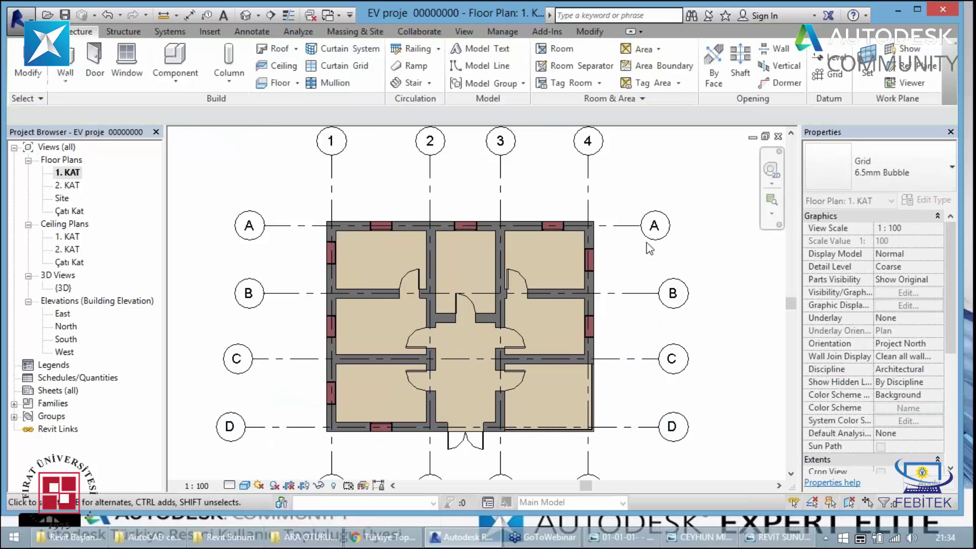
# Drag the ends of grids A, C and D to line up with grid B
pyautogui.click(649, 243)
pyautogui.moveTo(647, 237); pyautogui.dragTo(659, 224)
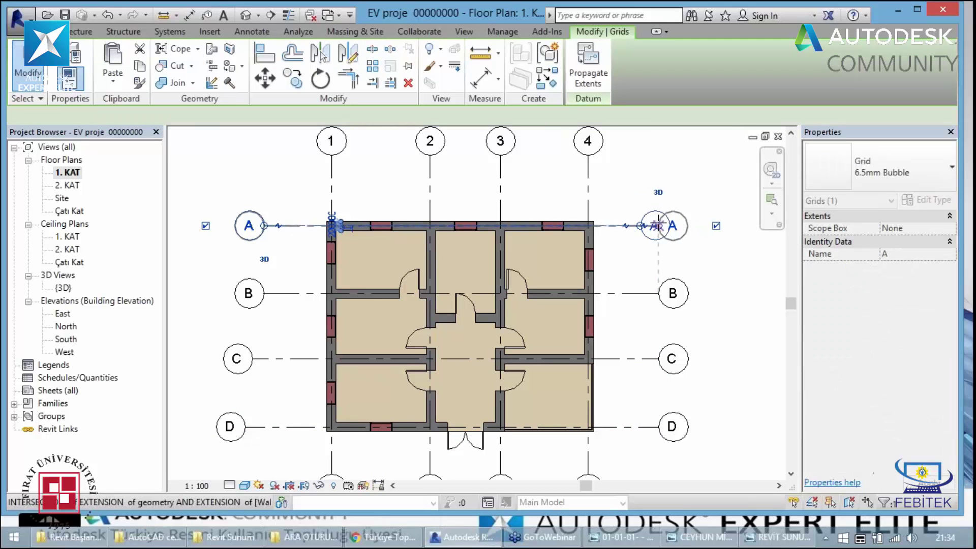
pyautogui.click(395, 354)
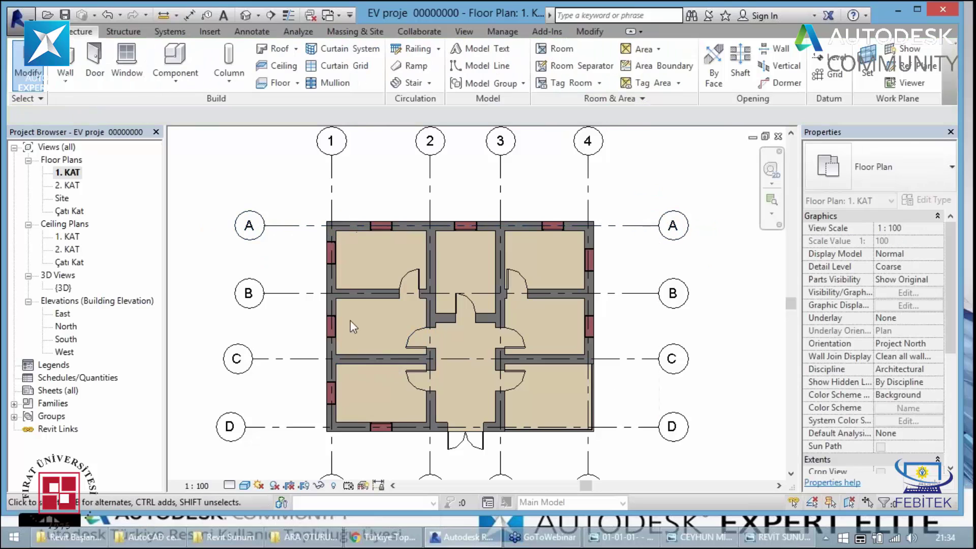
pyautogui.click(255, 362)
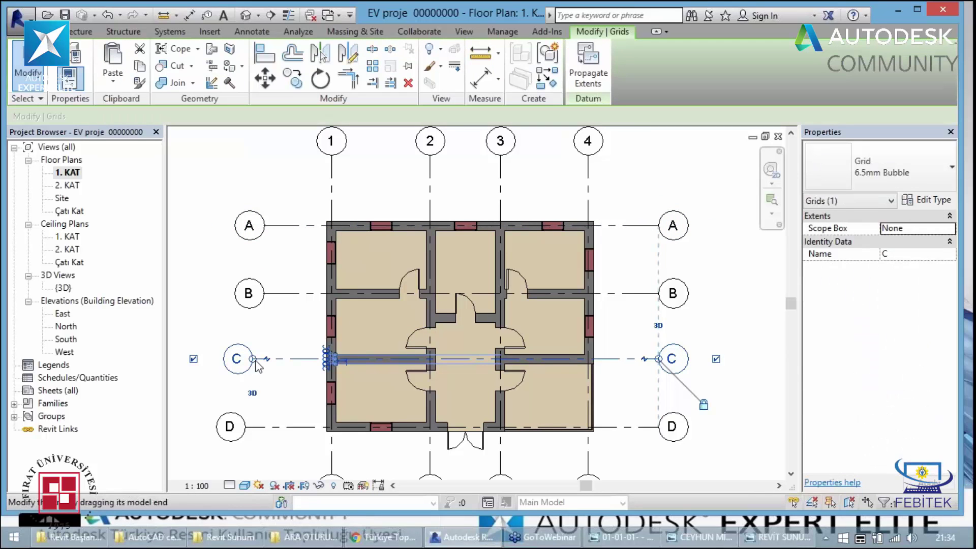
pyautogui.moveTo(257, 365); pyautogui.dragTo(269, 362)
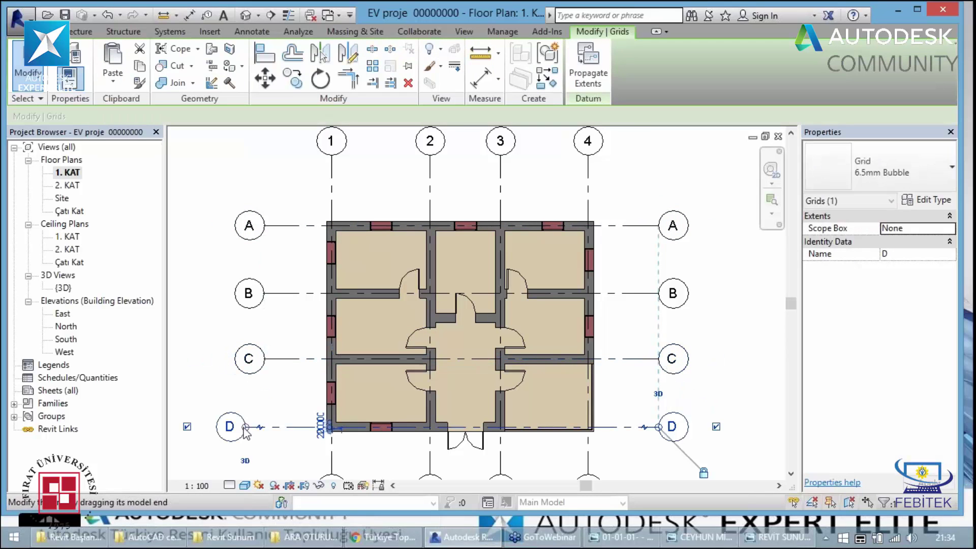
pyautogui.click(251, 427)
pyautogui.moveTo(245, 426); pyautogui.dragTo(263, 426)
pyautogui.click(243, 323)
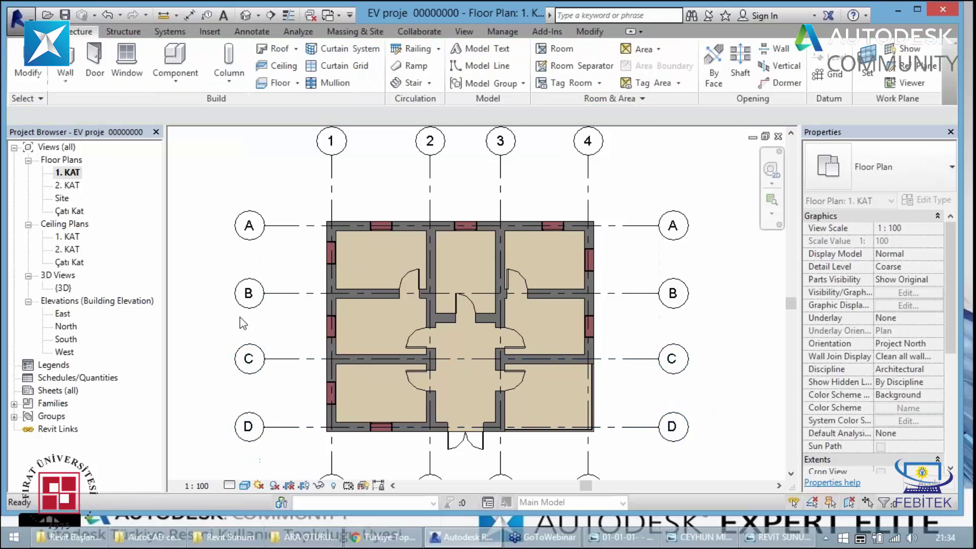
pyautogui.scroll(-2, 243, 322)
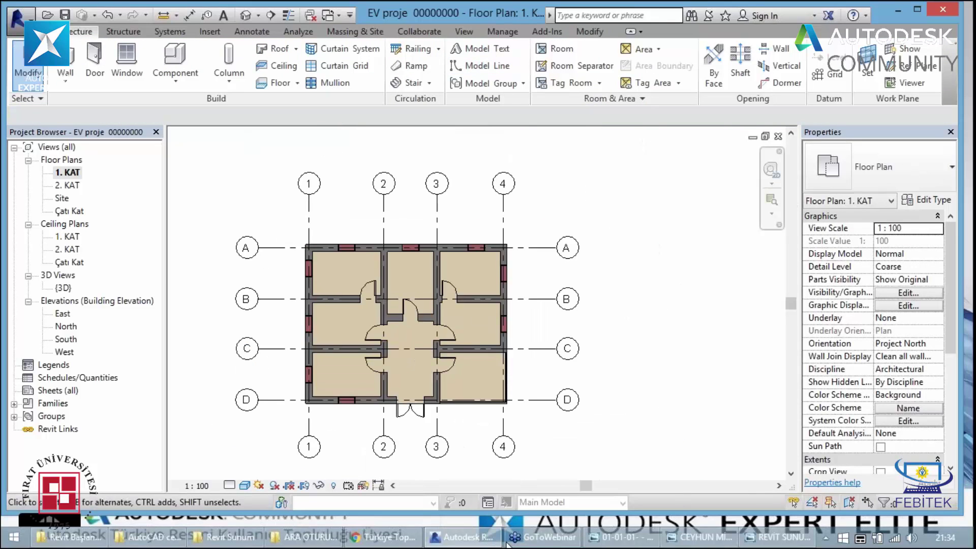
# Open the North, South, West and East elevations in turn to check the grids
pyautogui.moveTo(449, 455); pyautogui.dragTo(474, 433, button='middle')
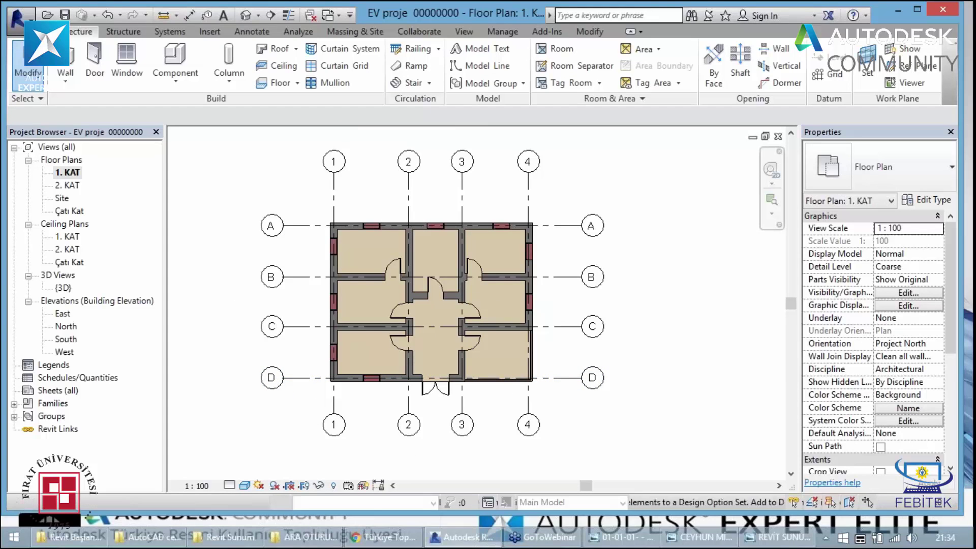
pyautogui.doubleClick(69, 327)
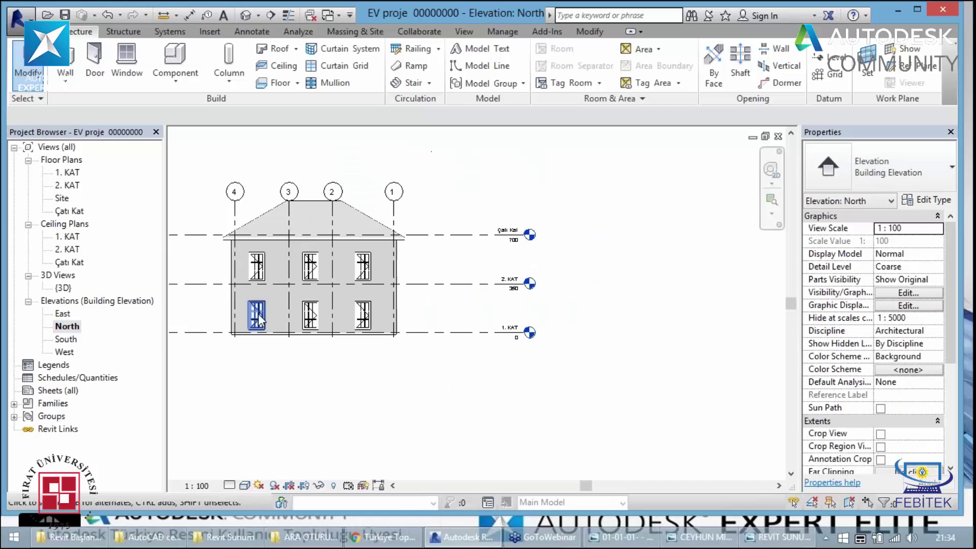
pyautogui.doubleClick(67, 340)
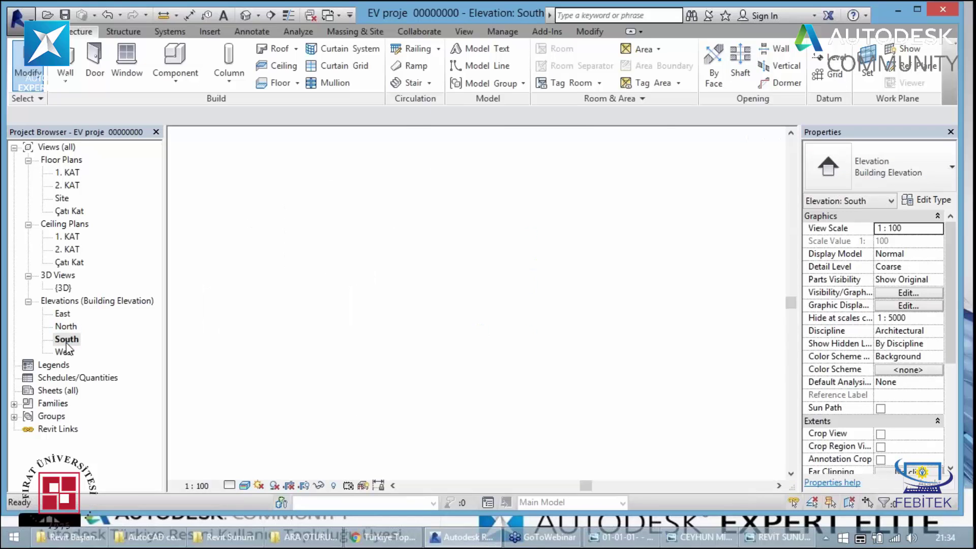
pyautogui.doubleClick(64, 353)
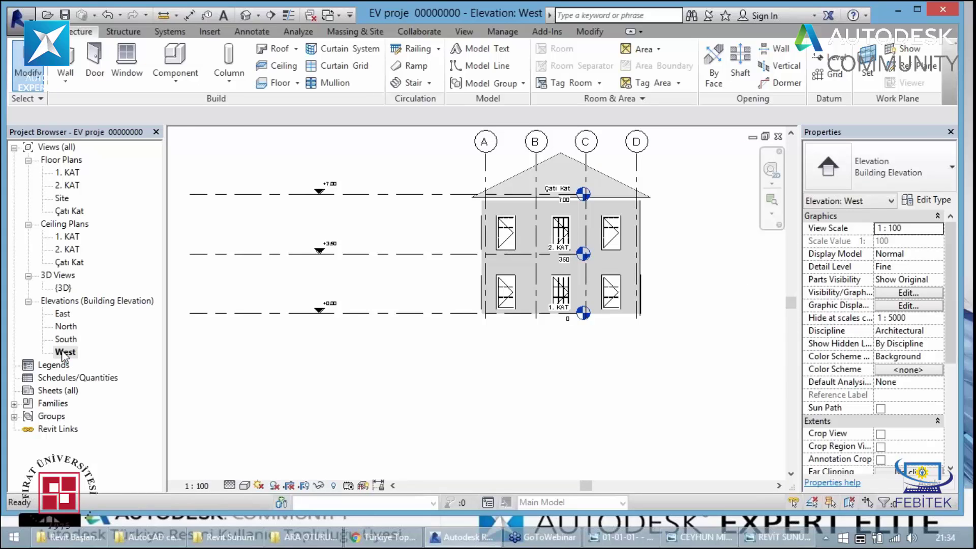
pyautogui.doubleClick(63, 314)
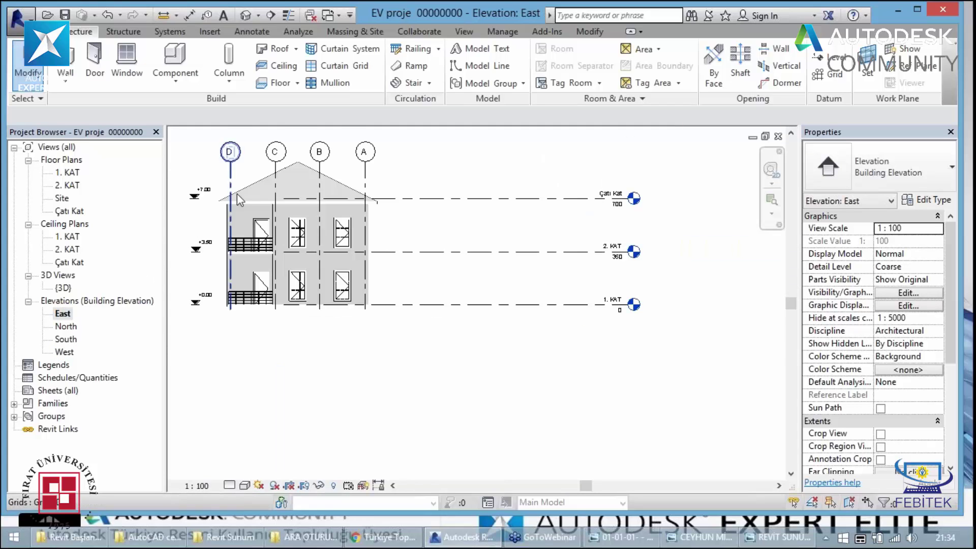
# Zoom in on the East elevation's facade, then reopen the North elevation
pyautogui.scroll(1, 227, 265)
pyautogui.scroll(-3, 227, 265)
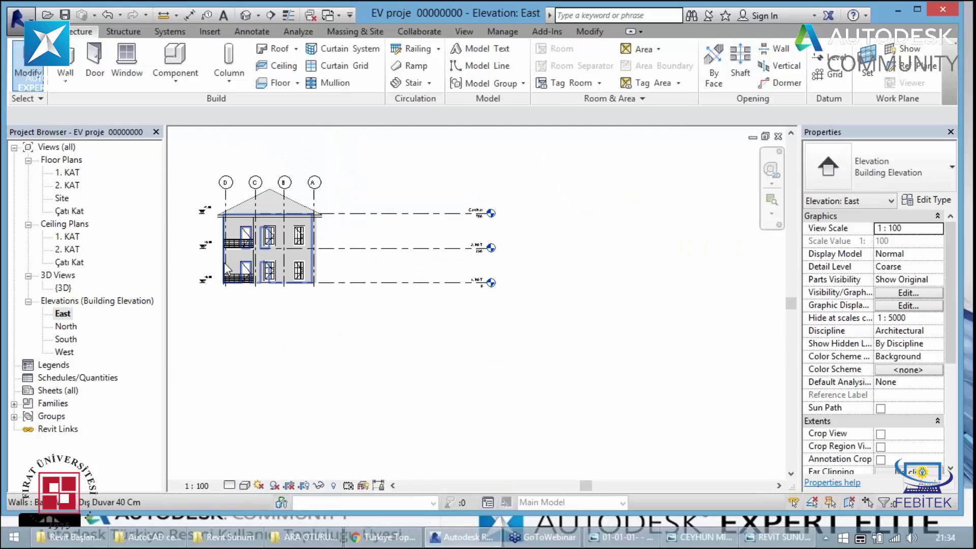
pyautogui.hotkey('shift', 'w')
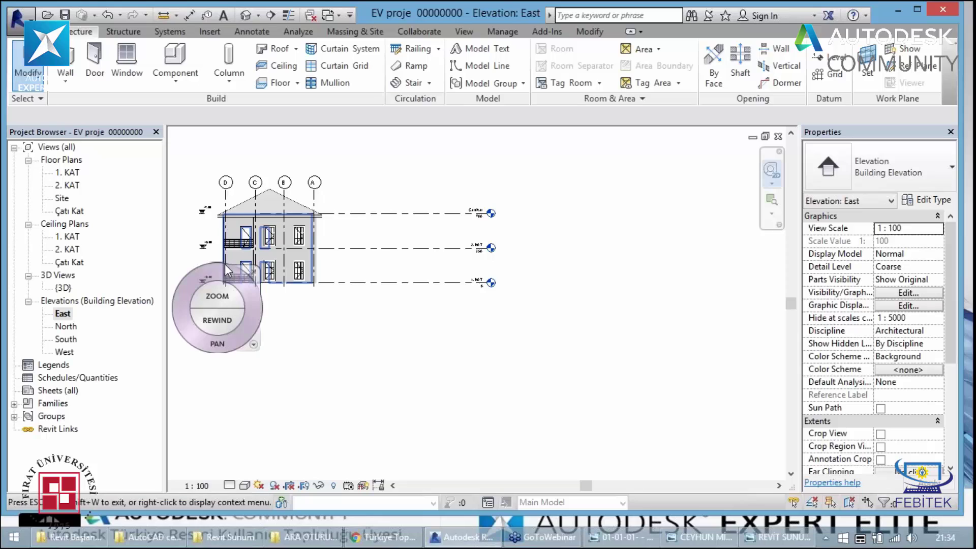
pyautogui.moveTo(213, 285)
pyautogui.mouseDown()
pyautogui.moveTo(188, 256)
pyautogui.moveTo(178, 275)
pyautogui.mouseUp()
pyautogui.hotkey('shift', 'w')
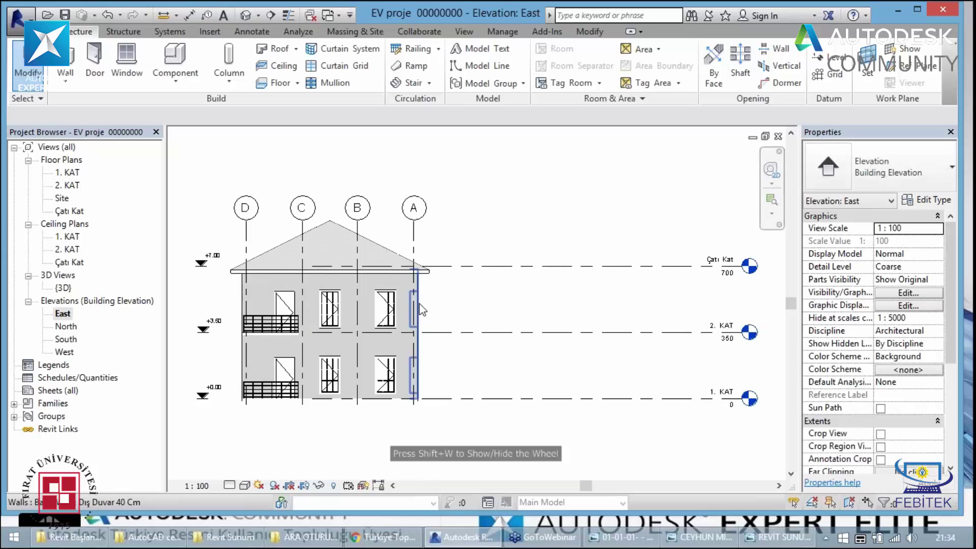
pyautogui.press('z')
pyautogui.press('f')
pyautogui.click(771, 200)
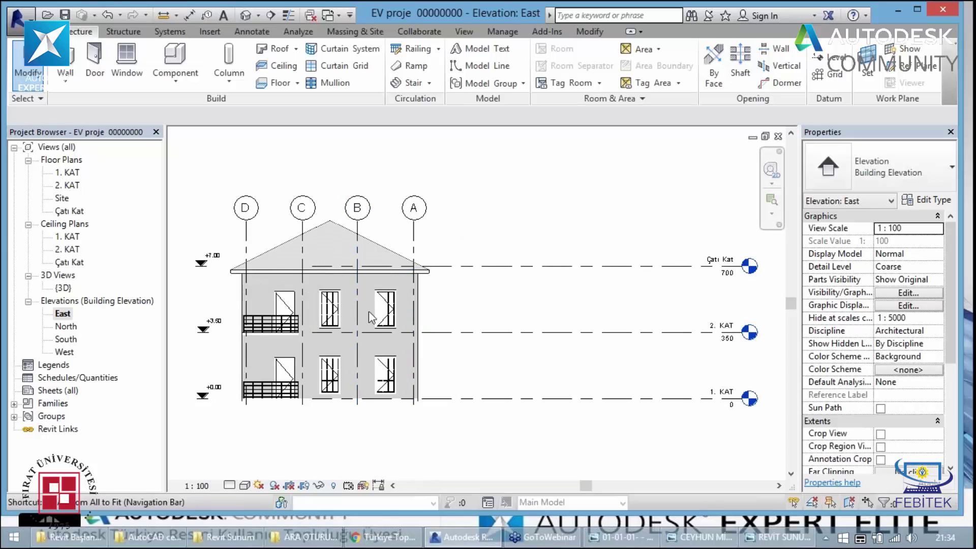
pyautogui.moveTo(184, 190); pyautogui.dragTo(458, 424)
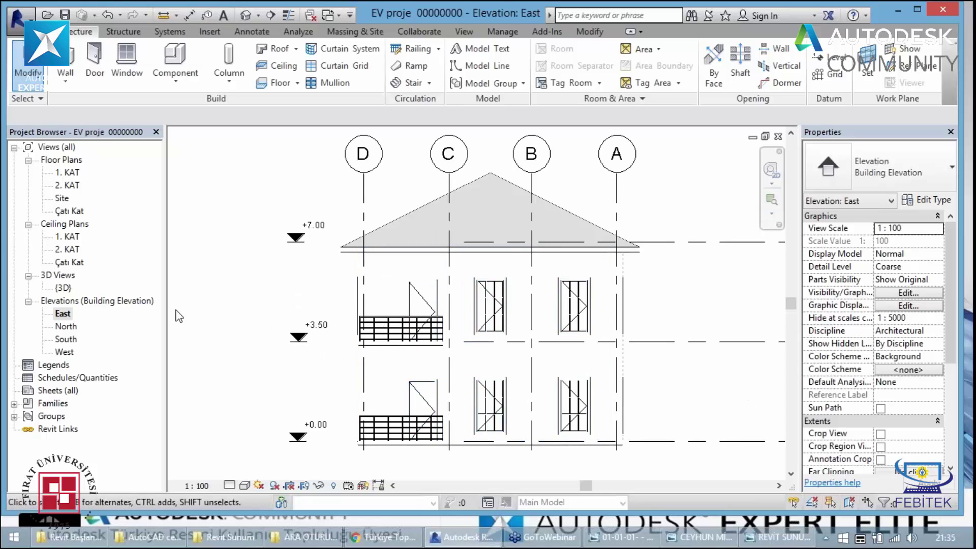
pyautogui.doubleClick(74, 328)
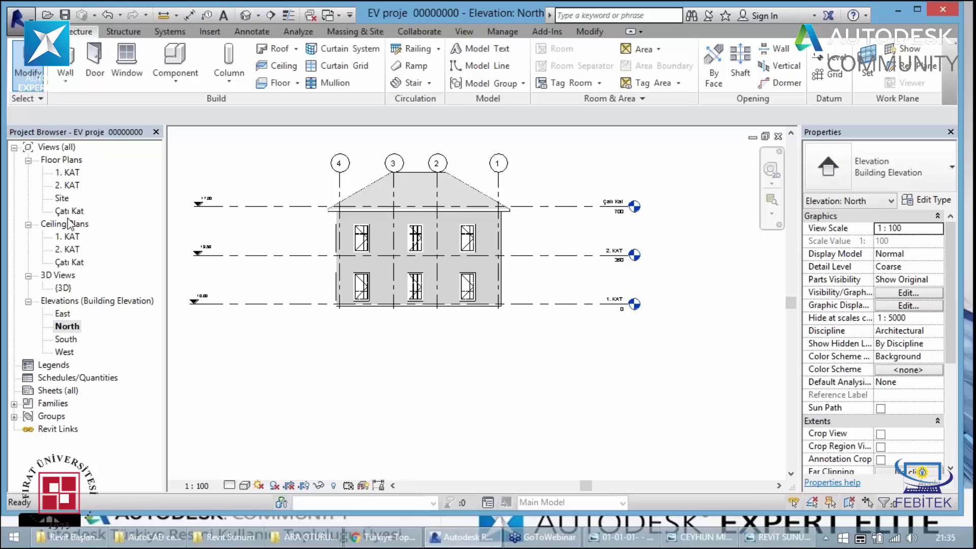
pyautogui.doubleClick(68, 173)
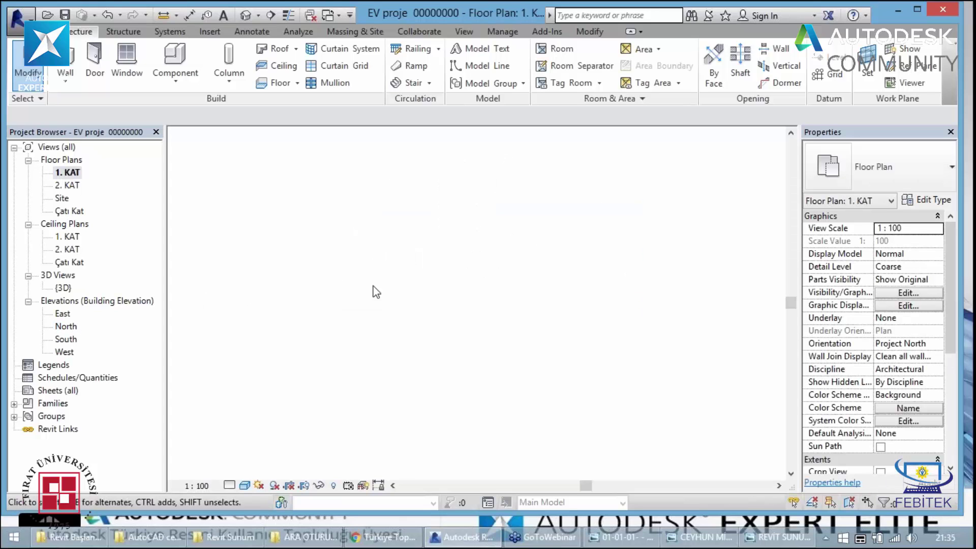
pyautogui.scroll(1, 392, 236)
pyautogui.scroll(2, 347, 310)
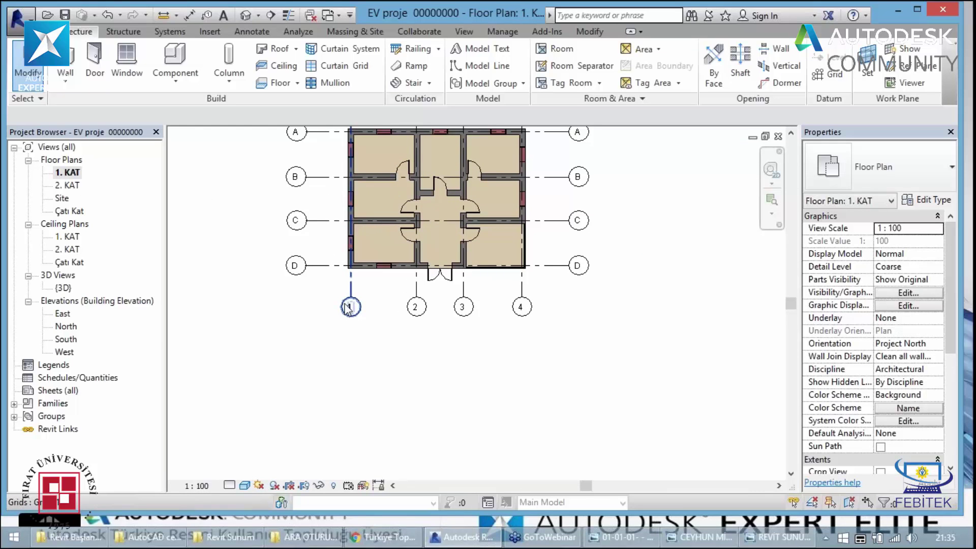
pyautogui.scroll(2, 424, 244)
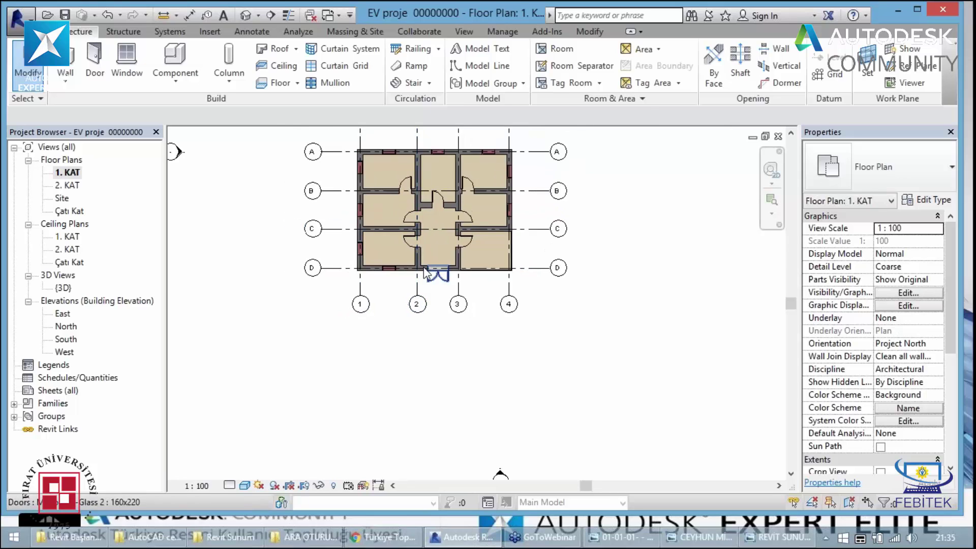
pyautogui.scroll(-1, 396, 228)
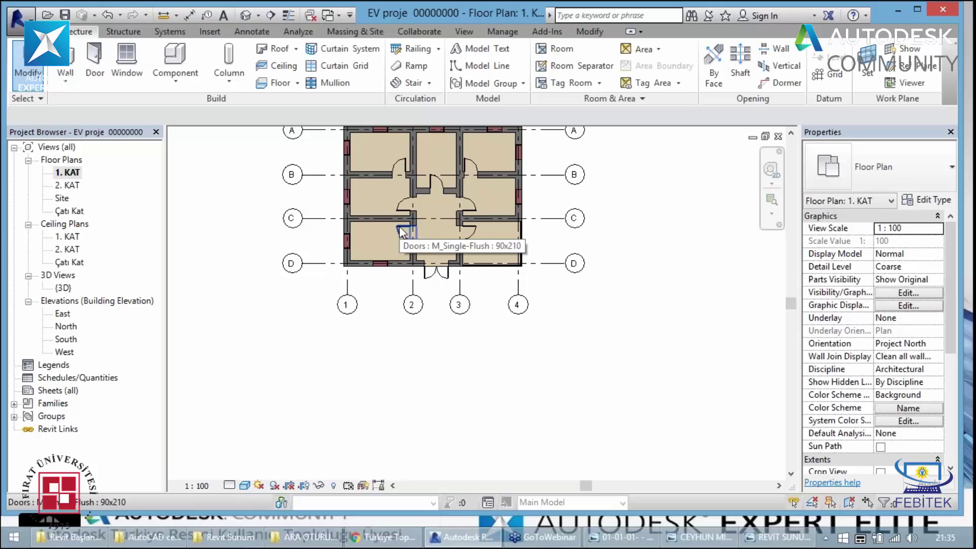
pyautogui.scroll(1, 368, 227)
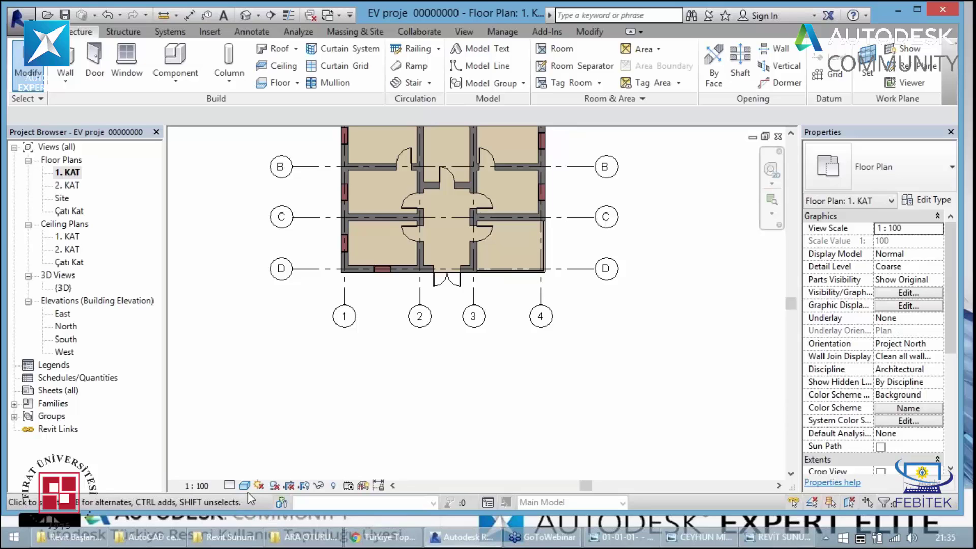
pyautogui.scroll(-3, 348, 382)
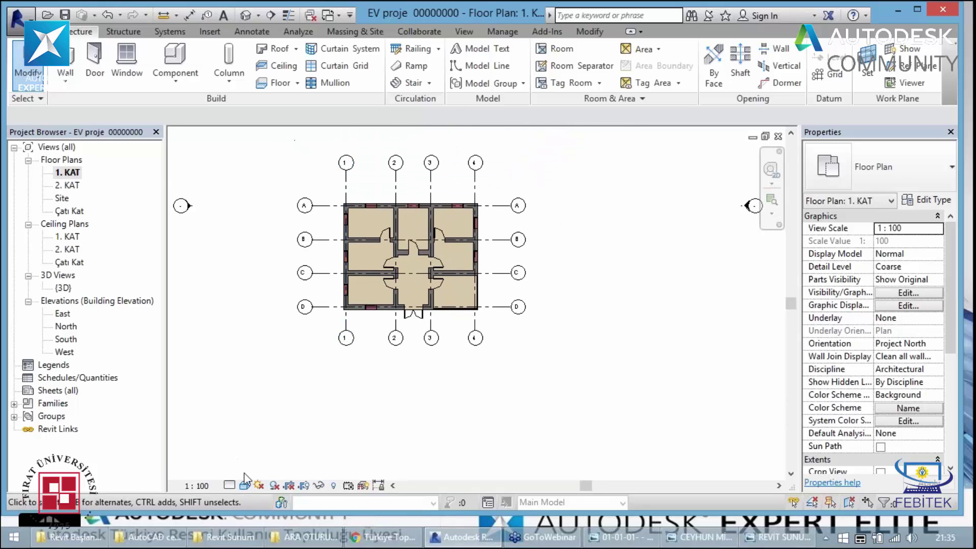
# Open the default 3D view and orbit the house to its balcony side and a corner
pyautogui.click(246, 15)
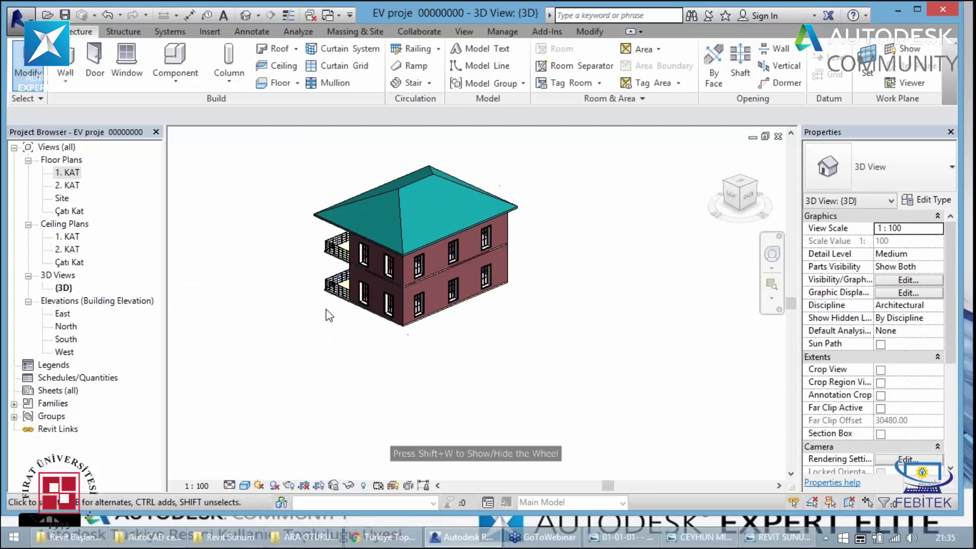
pyautogui.hotkey('shift', 'w')
pyautogui.moveTo(254, 333)
pyautogui.mouseDown()
pyautogui.moveTo(468, 354)
pyautogui.moveTo(487, 327)
pyautogui.mouseUp()
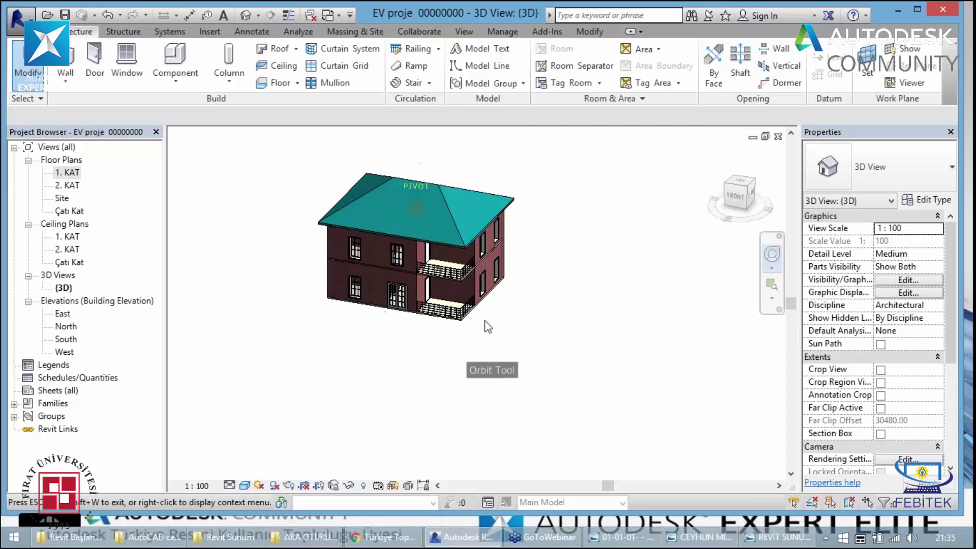
pyautogui.scroll(2, 381, 180)
pyautogui.hotkey('shift', 'w')
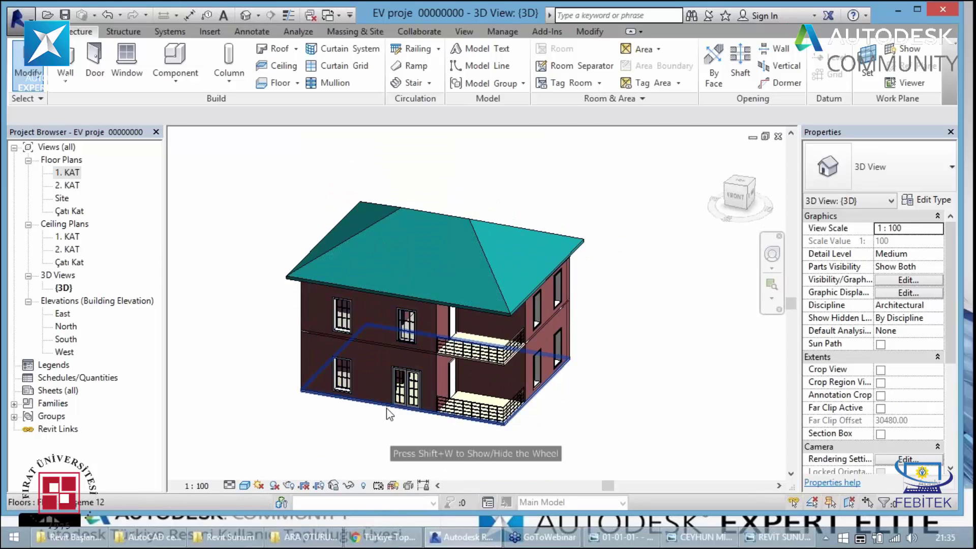
pyautogui.hotkey('shift', 'w')
pyautogui.moveTo(354, 368)
pyautogui.mouseDown()
pyautogui.moveTo(319, 385)
pyautogui.moveTo(276, 359)
pyautogui.moveTo(267, 412)
pyautogui.mouseUp()
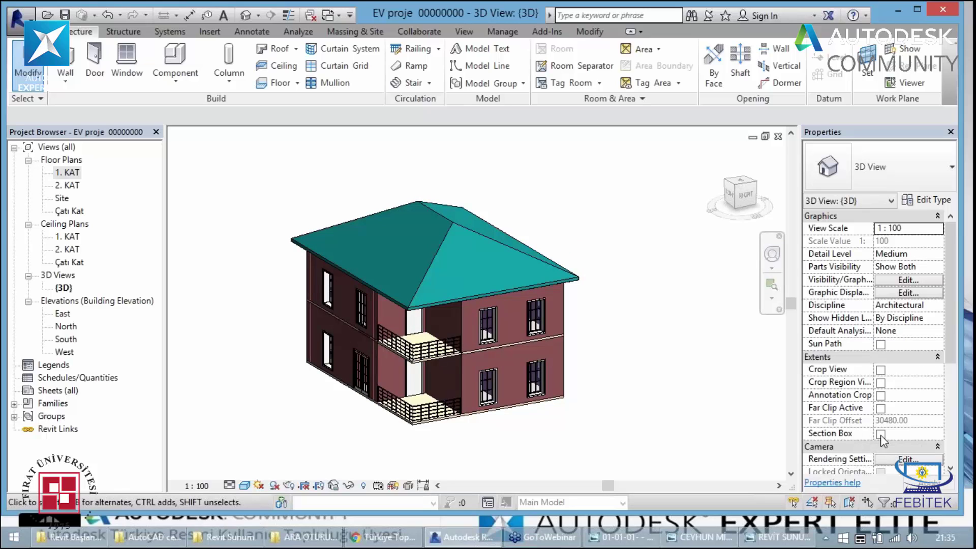
# Enable Section Box and push one of its faces inward to cut the house open
pyautogui.click(880, 435)
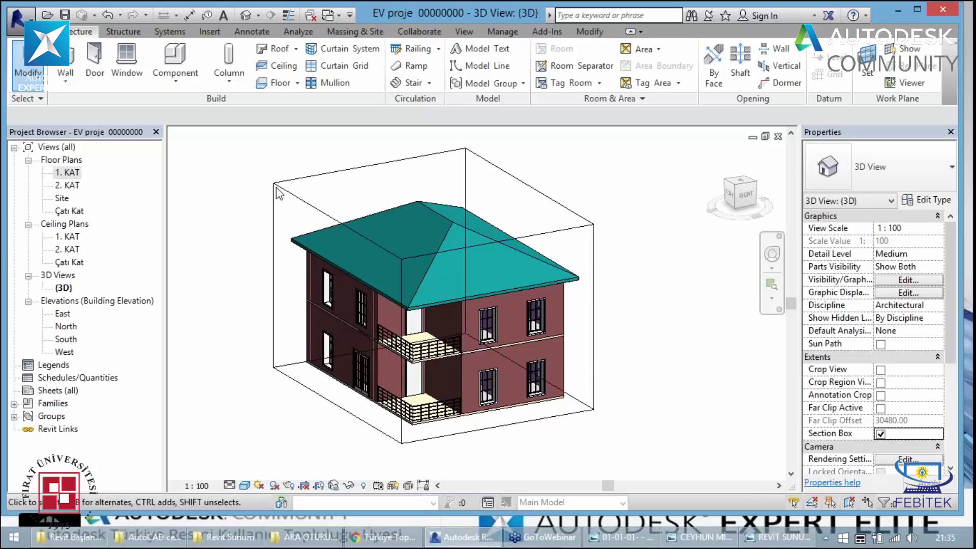
pyautogui.click(587, 233)
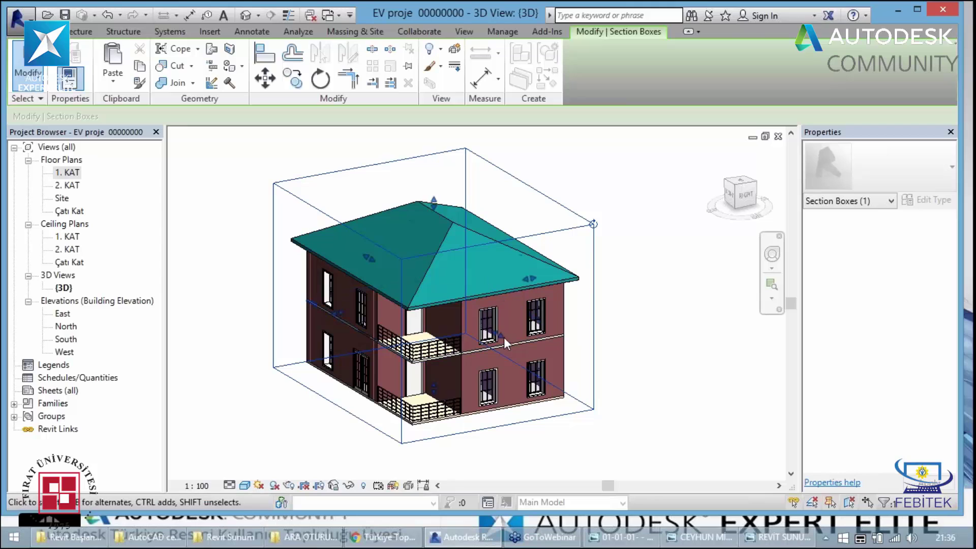
pyautogui.moveTo(501, 337); pyautogui.dragTo(456, 313)
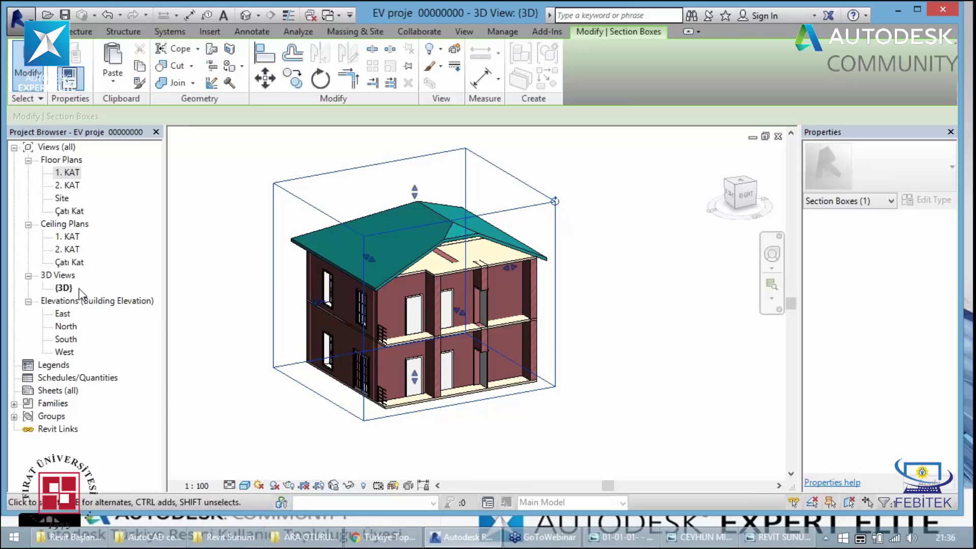
# Duplicate the {3D} view, rename the copy D01, and reopen the original {3D}
pyautogui.click(62, 293)
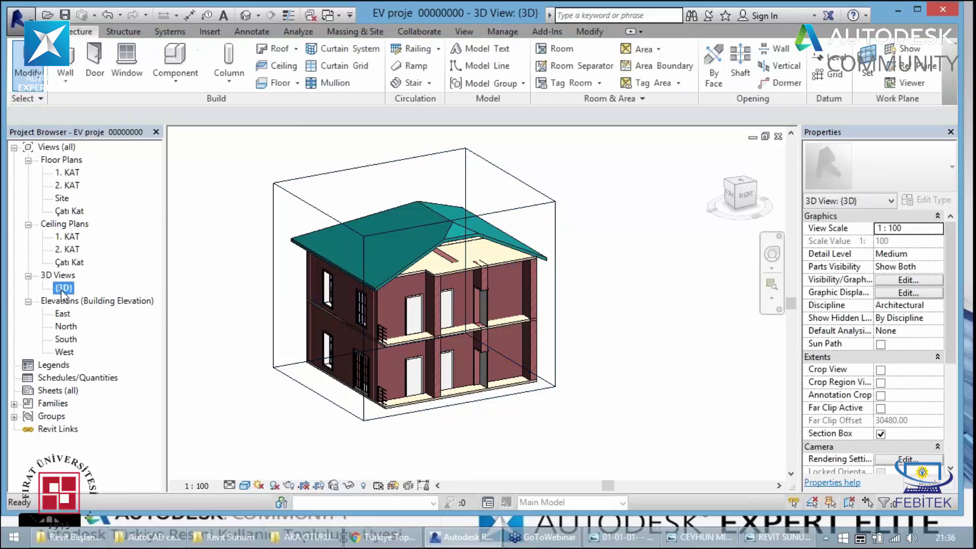
pyautogui.rightClick(62, 292)
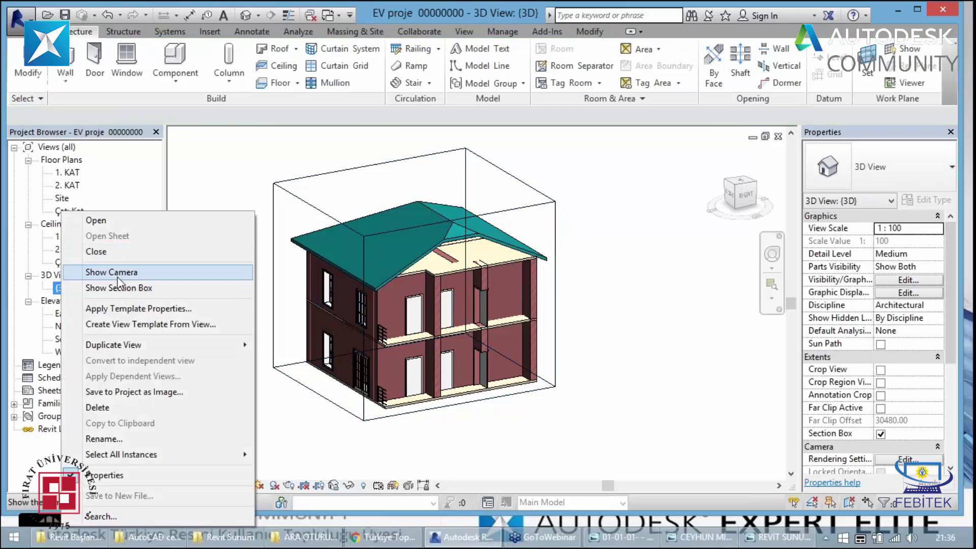
pyautogui.moveTo(113, 345)
pyautogui.click(289, 345)
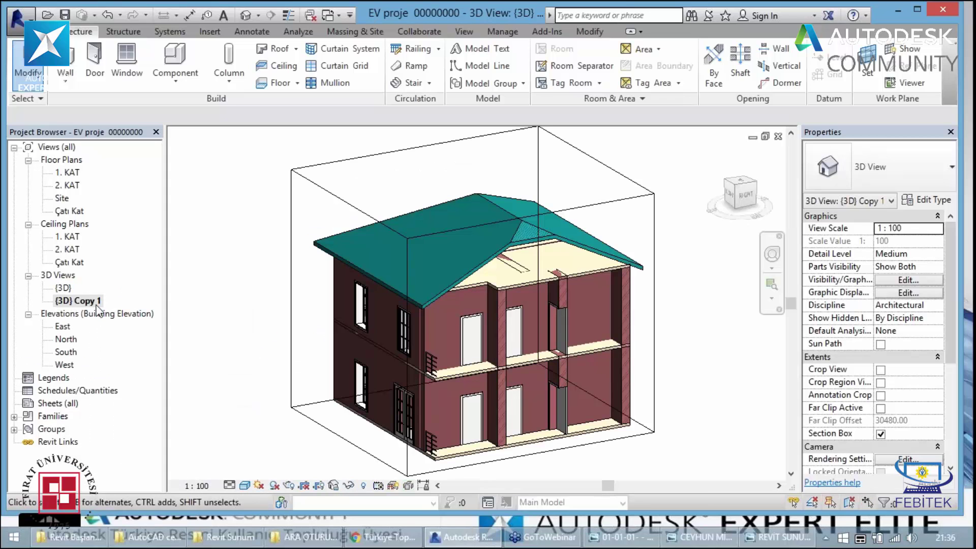
pyautogui.click(81, 301)
pyautogui.rightClick(95, 307)
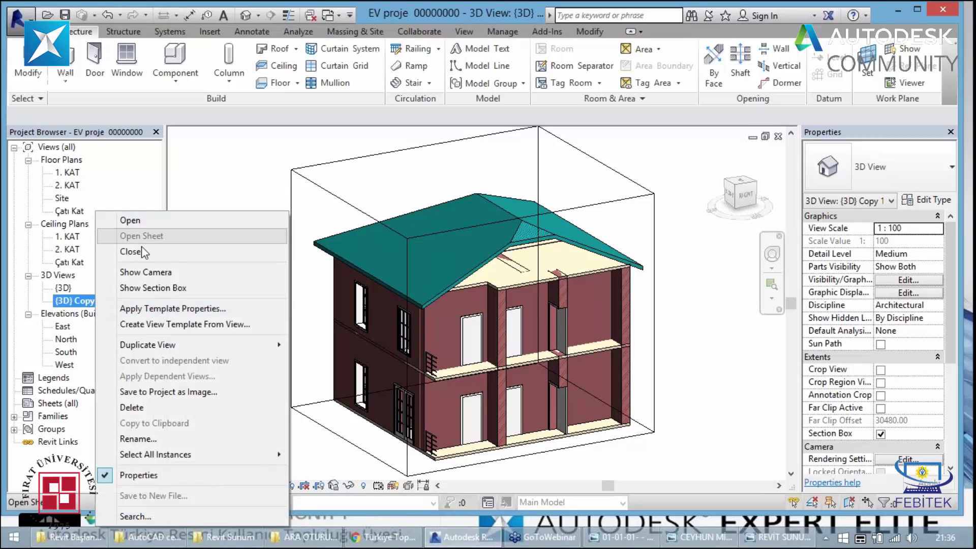
pyautogui.click(140, 439)
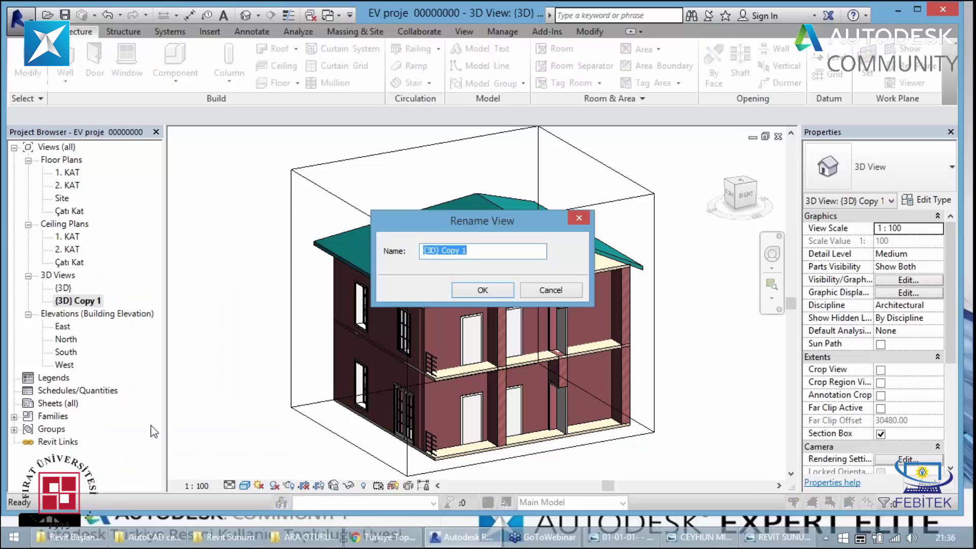
pyautogui.write('D01')
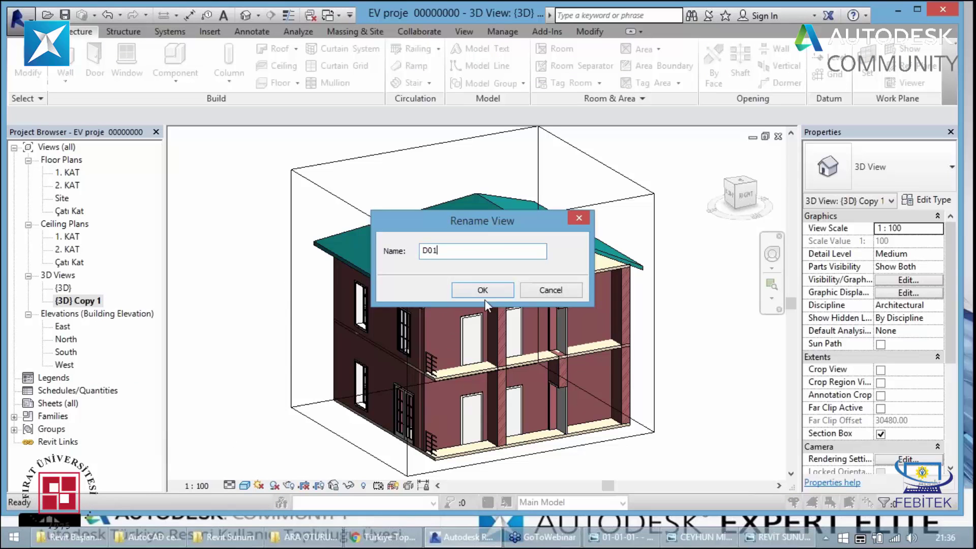
pyautogui.click(492, 291)
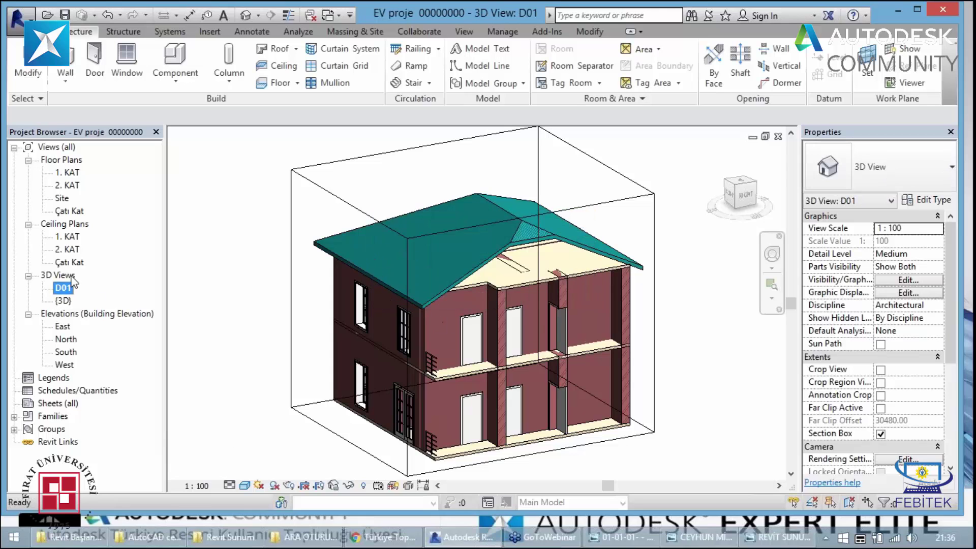
pyautogui.click(246, 16)
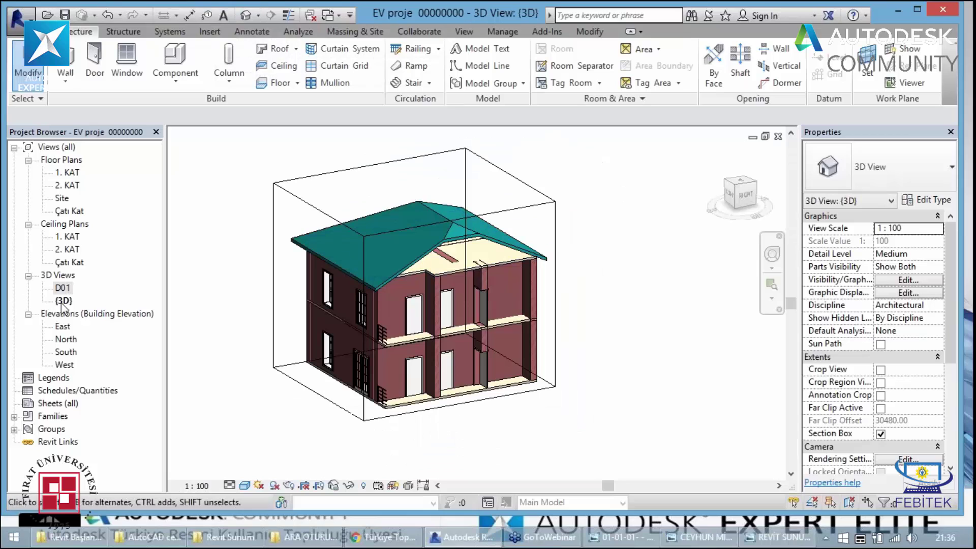
# Slide the section box's left face into the house and orbit to inspect both storeys
pyautogui.click(63, 301)
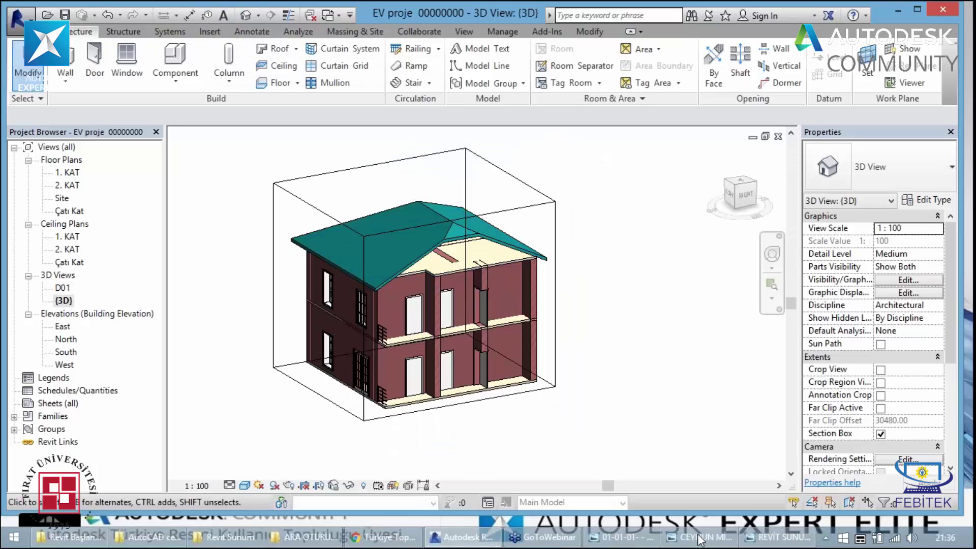
pyautogui.click(510, 216)
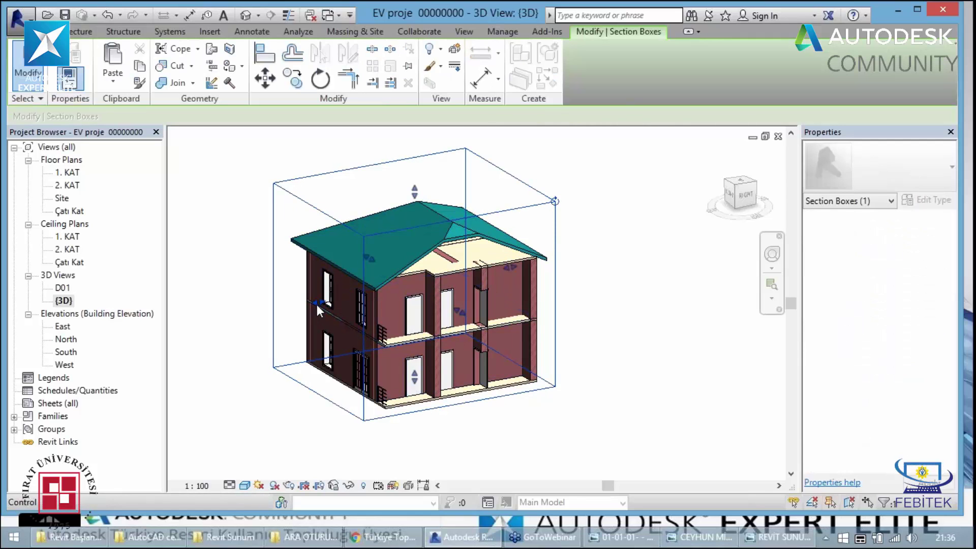
pyautogui.moveTo(317, 304); pyautogui.dragTo(379, 291)
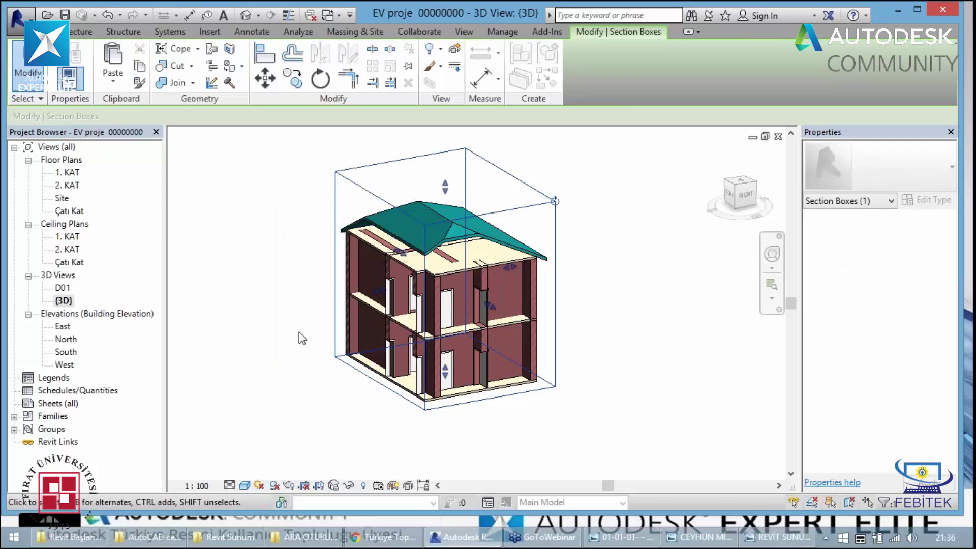
pyautogui.hotkey('shift', 'w')
pyautogui.moveTo(299, 331)
pyautogui.mouseDown()
pyautogui.moveTo(303, 321)
pyautogui.moveTo(354, 324)
pyautogui.moveTo(382, 313)
pyautogui.moveTo(265, 334)
pyautogui.moveTo(364, 331)
pyautogui.moveTo(377, 364)
pyautogui.moveTo(291, 344)
pyautogui.mouseUp()
pyautogui.scroll(4, 386, 325)
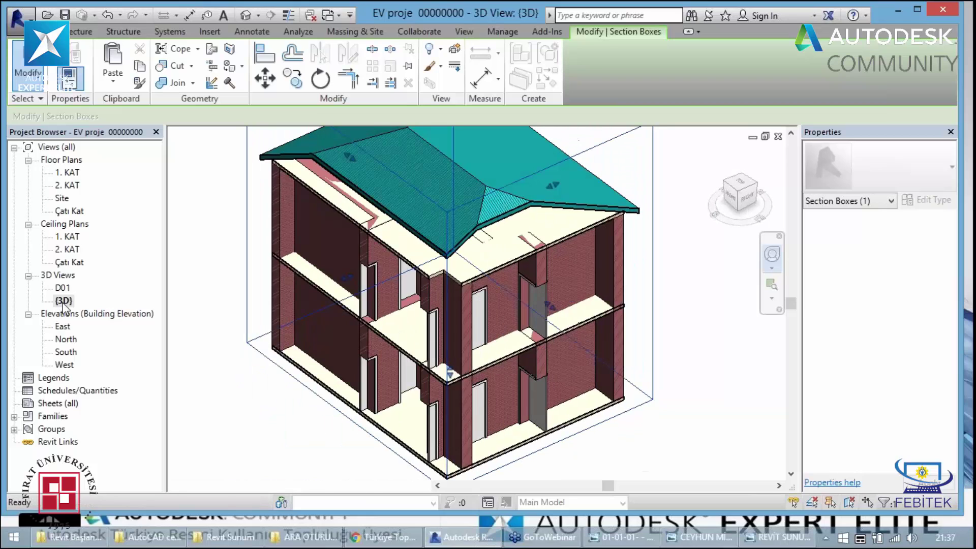
# Deselect the section box and switch Section Box off in Properties
pyautogui.click(63, 300)
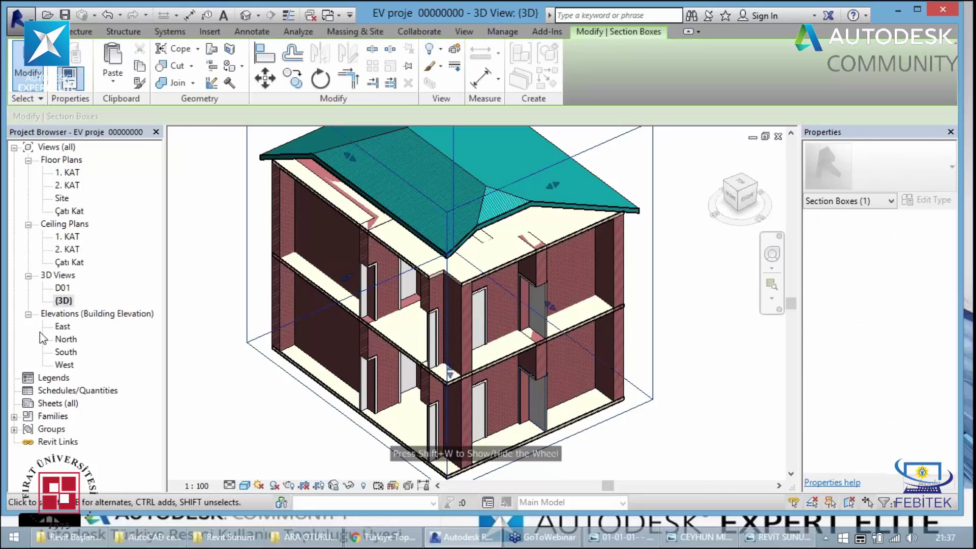
pyautogui.press('Escape')
pyautogui.click(881, 433)
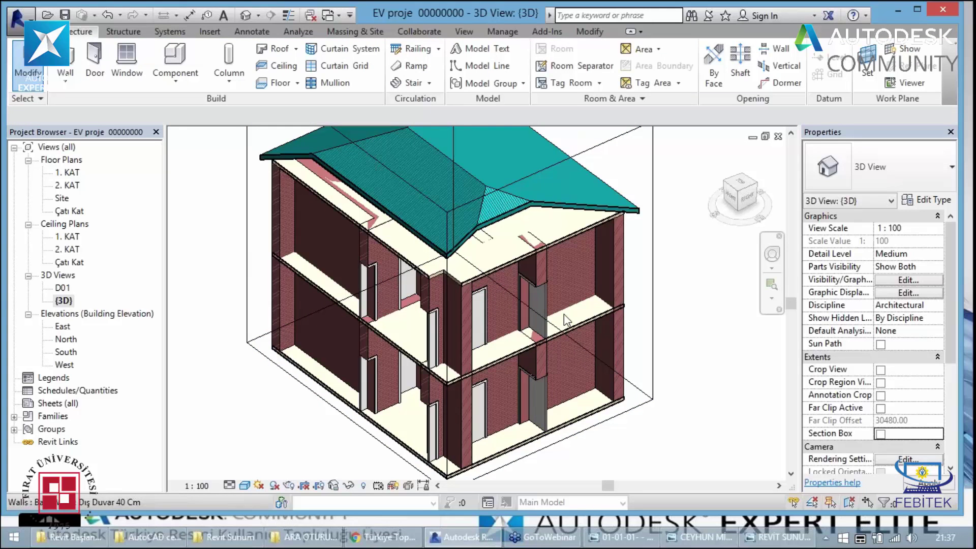
# Orbit the uncut house, glance at D01, then reopen {3D} and pan slightly
pyautogui.scroll(-1, 328, 284)
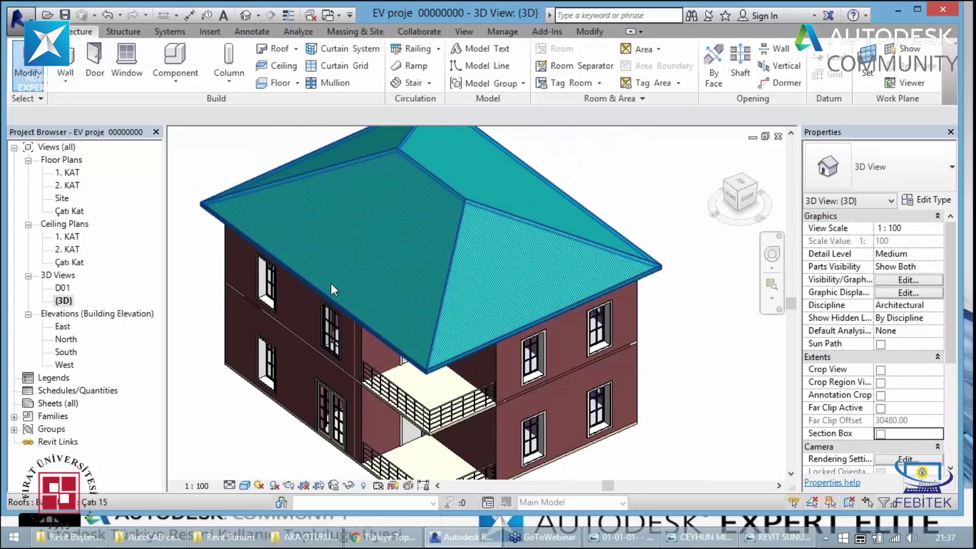
pyautogui.scroll(-2, 331, 282)
pyautogui.hotkey('shift', 'w')
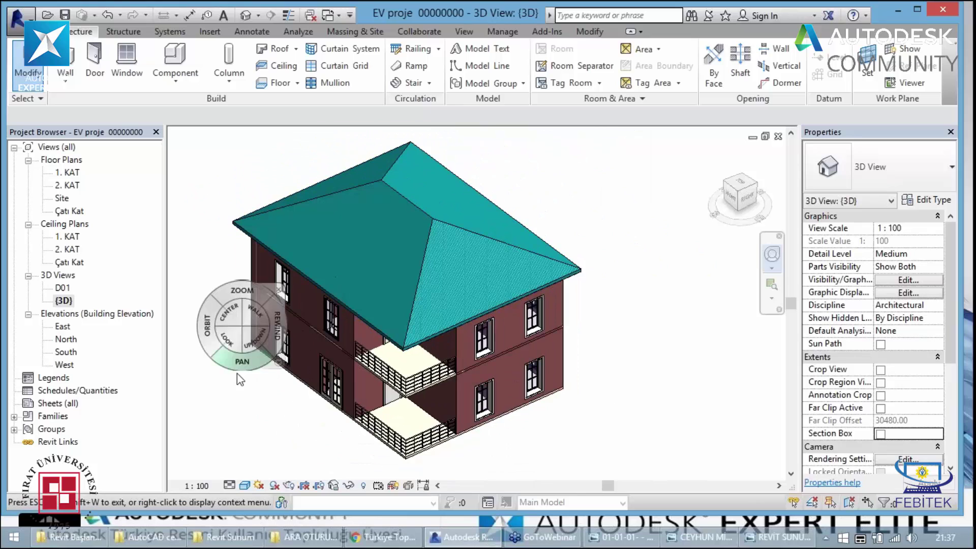
pyautogui.moveTo(235, 358); pyautogui.dragTo(218, 331)
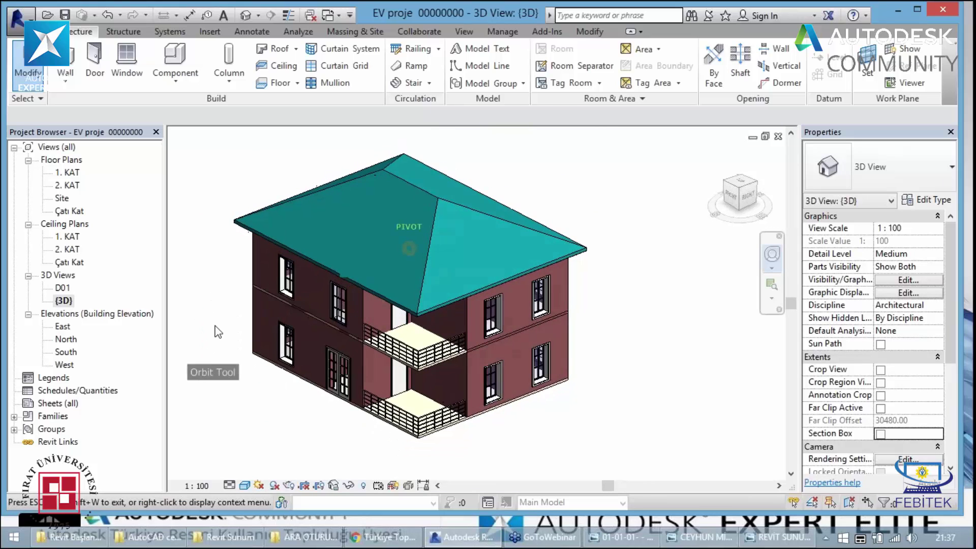
pyautogui.doubleClick(64, 288)
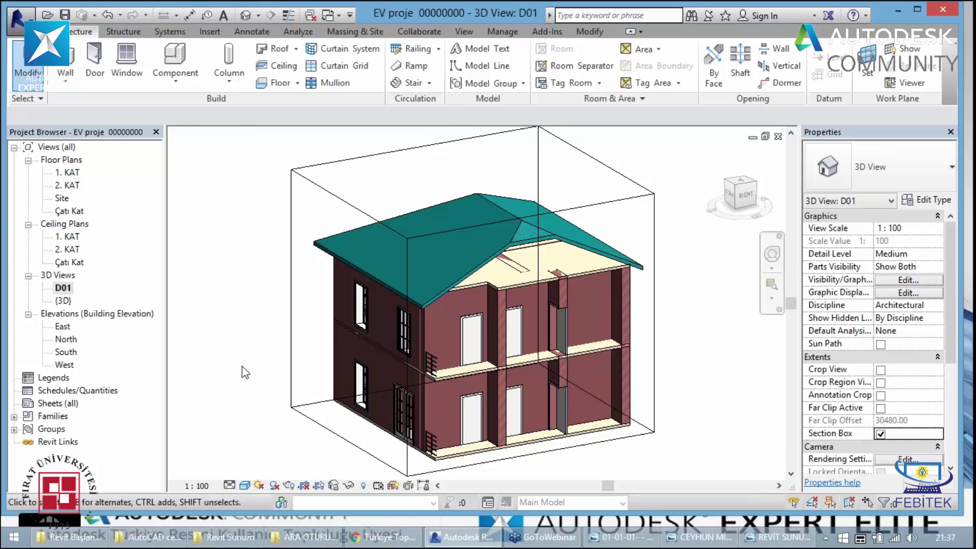
pyautogui.doubleClick(64, 302)
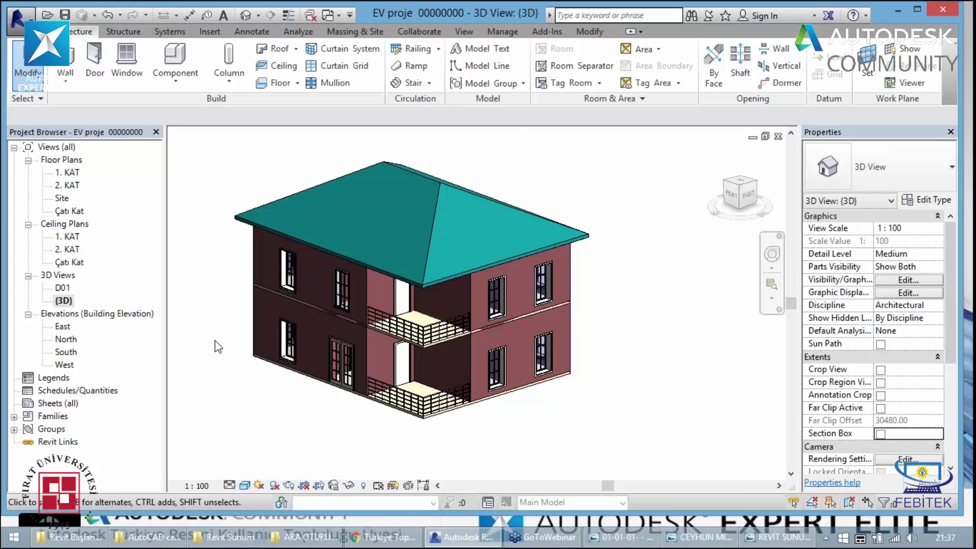
pyautogui.moveTo(309, 356); pyautogui.dragTo(323, 358, button='middle')
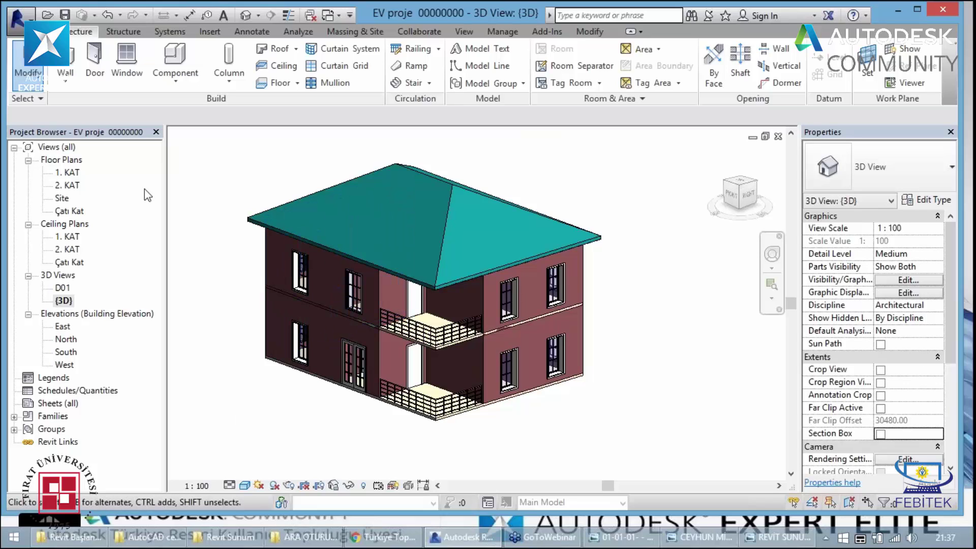
# Open the 1. KAT plan and try view scales 1 : 20, 1 : 1000, 1 : 50 and 1 : 100
pyautogui.click(68, 173)
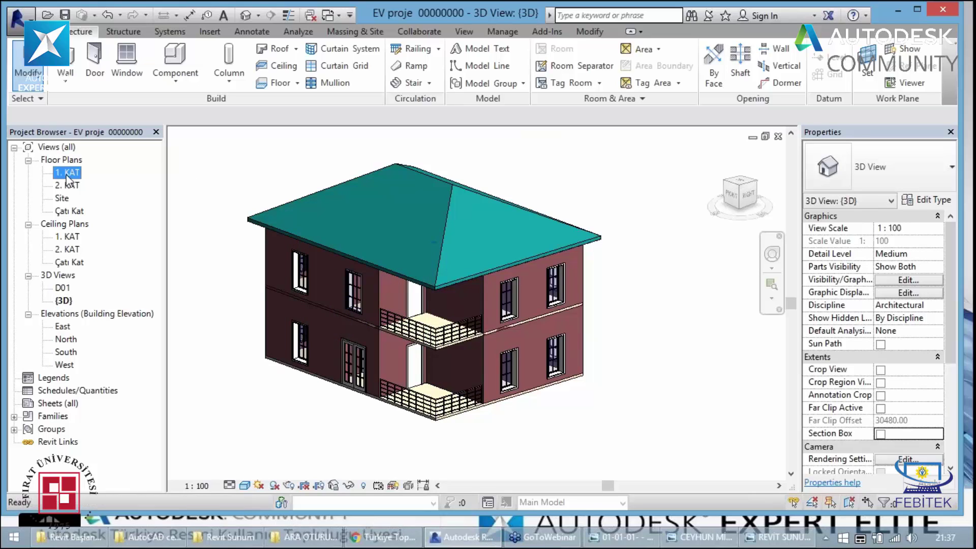
pyautogui.doubleClick(67, 175)
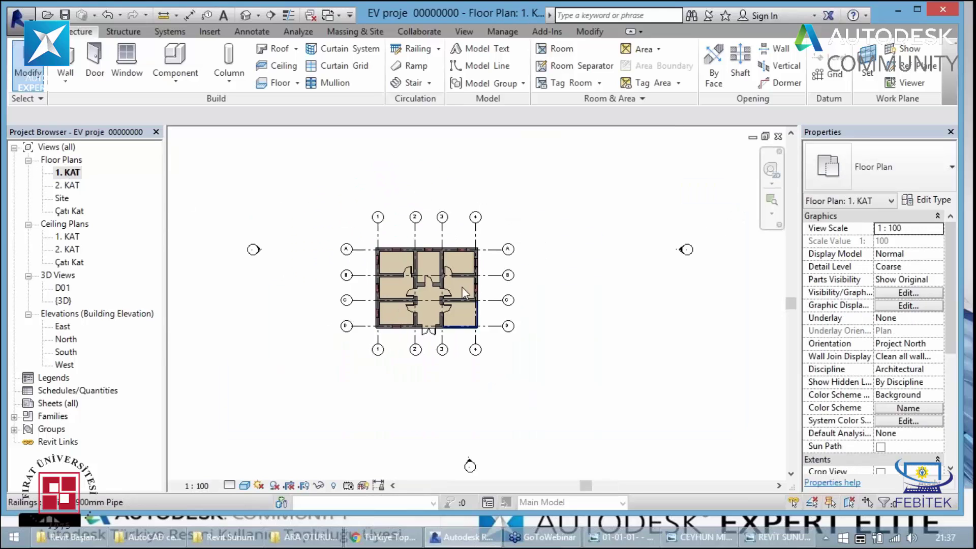
pyautogui.click(198, 487)
pyautogui.click(212, 344)
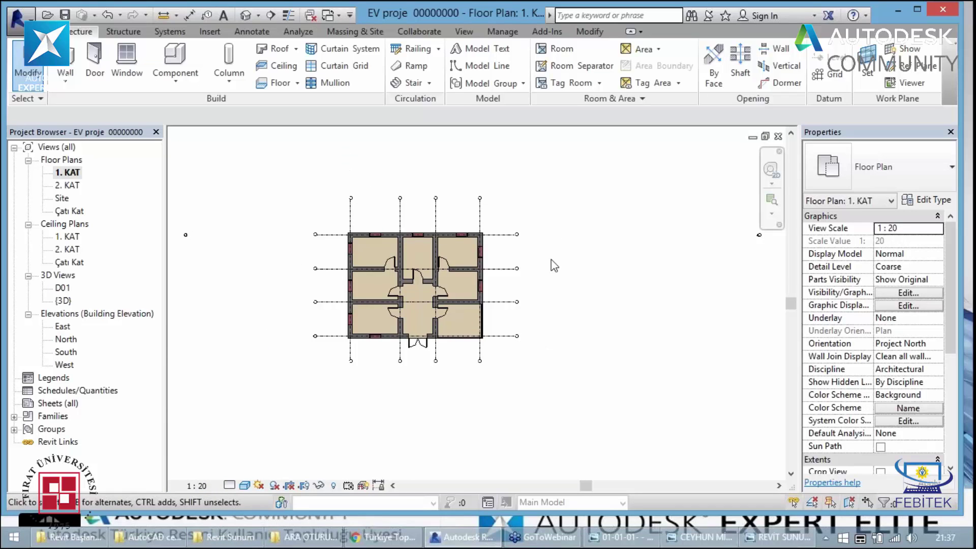
pyautogui.click(197, 486)
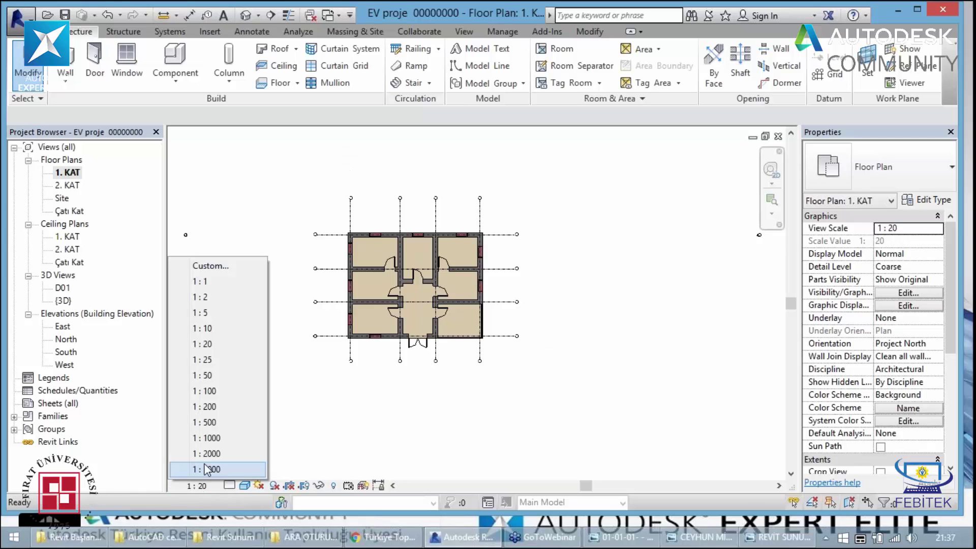
pyautogui.click(206, 438)
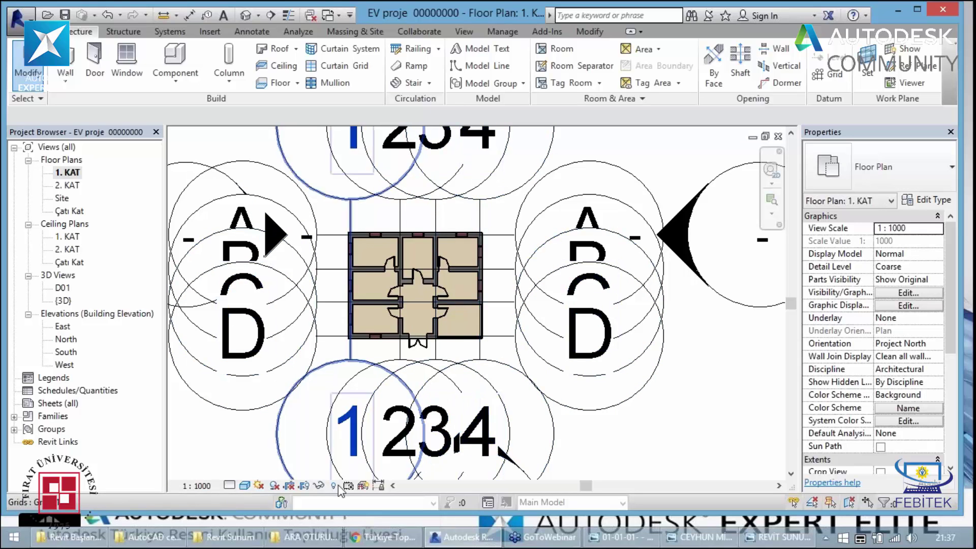
pyautogui.click(203, 486)
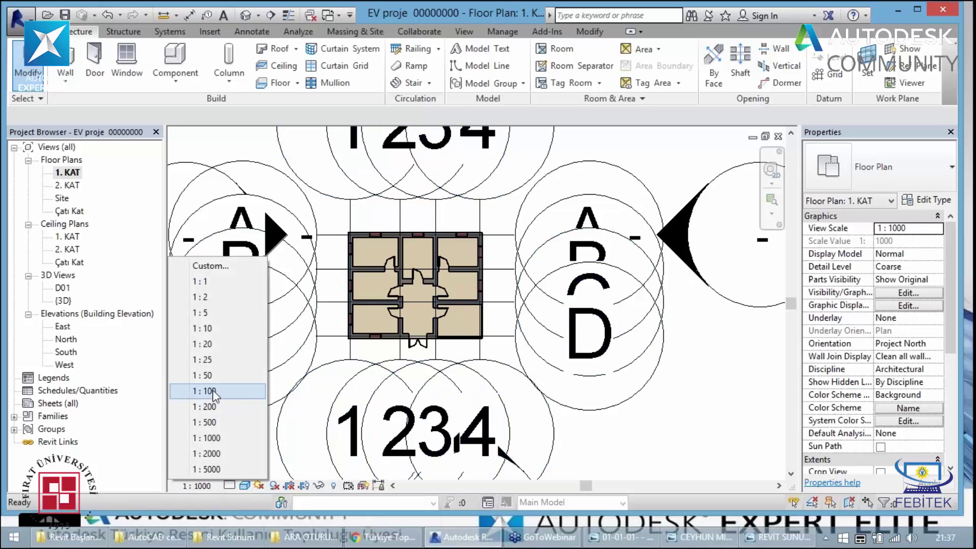
pyautogui.click(212, 375)
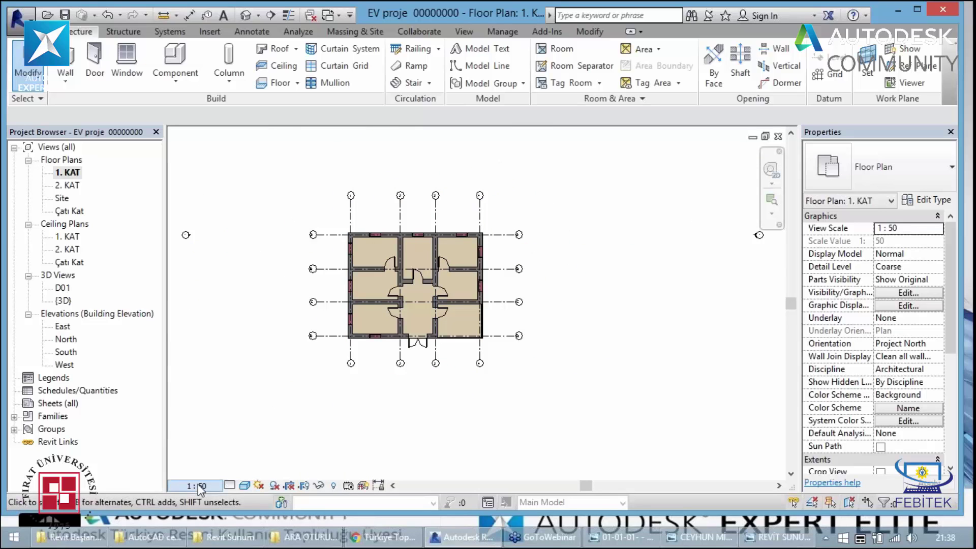
pyautogui.click(197, 484)
pyautogui.click(219, 384)
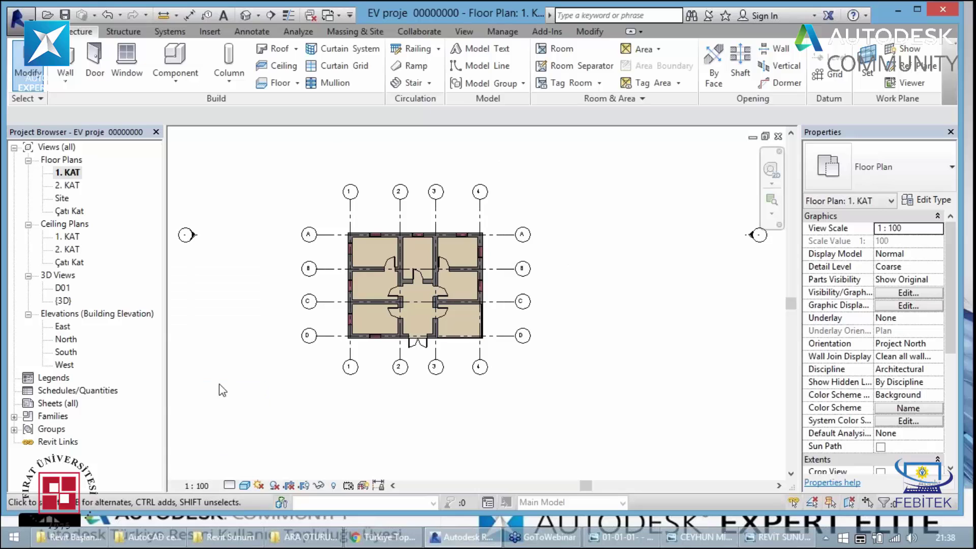
# Undo back to the 1 : 50 scale and zoom in on the floor plan
pyautogui.press('z')
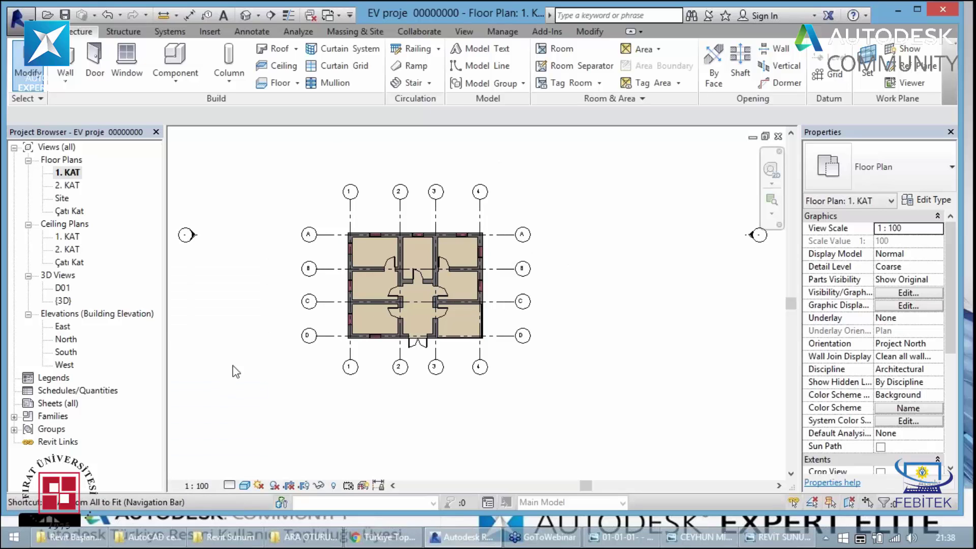
pyautogui.press('r')
pyautogui.moveTo(268, 398); pyautogui.dragTo(310, 351)
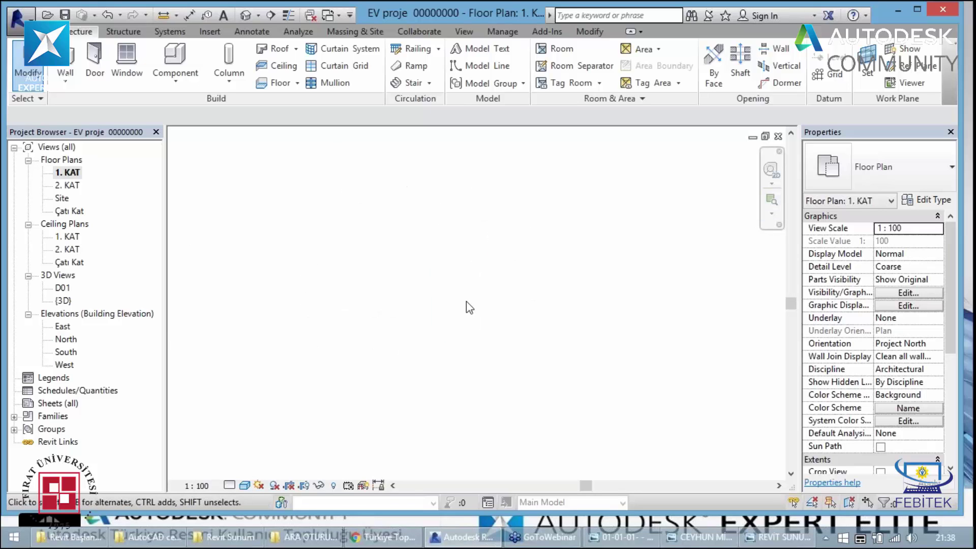
pyautogui.hotkey('ctrl', 'z')
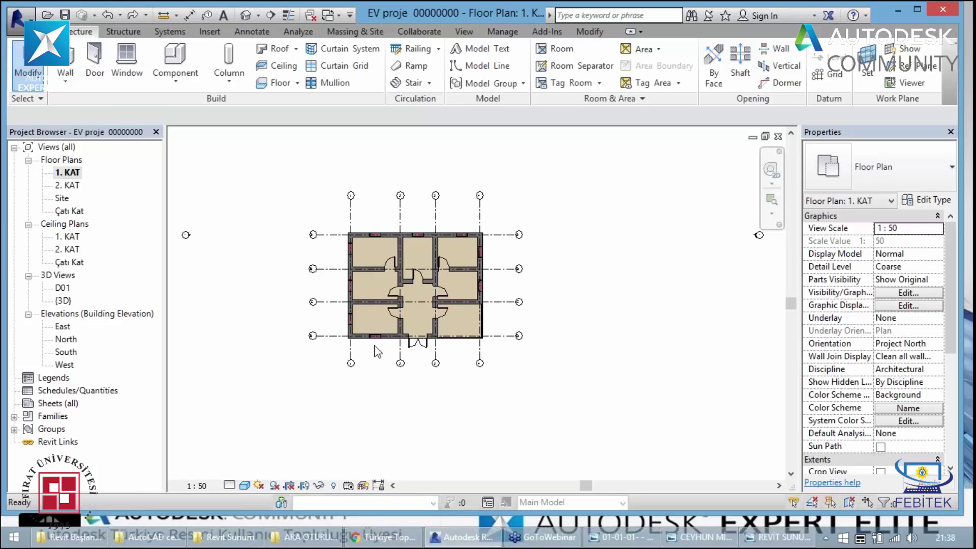
pyautogui.press('z')
pyautogui.press('r')
pyautogui.moveTo(299, 377); pyautogui.dragTo(578, 181)
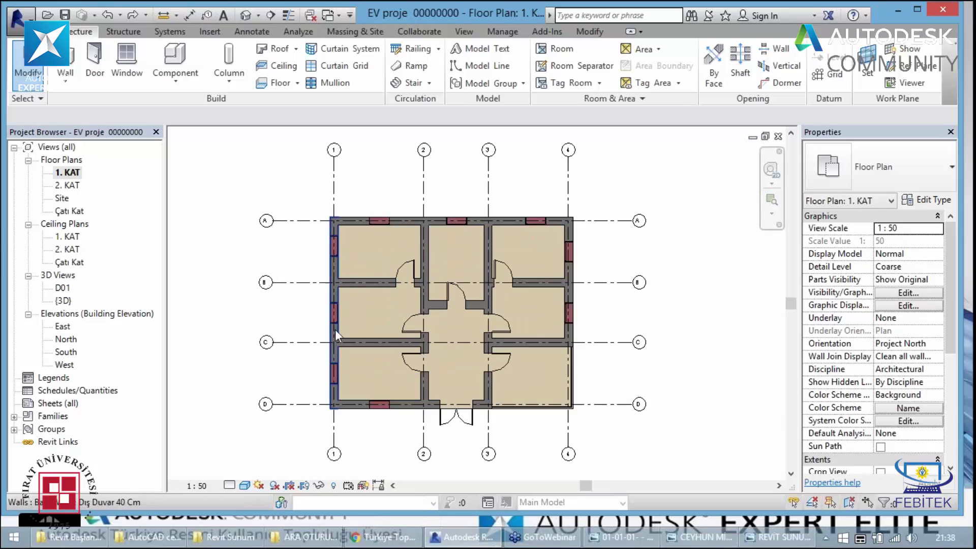
pyautogui.scroll(-2, 336, 322)
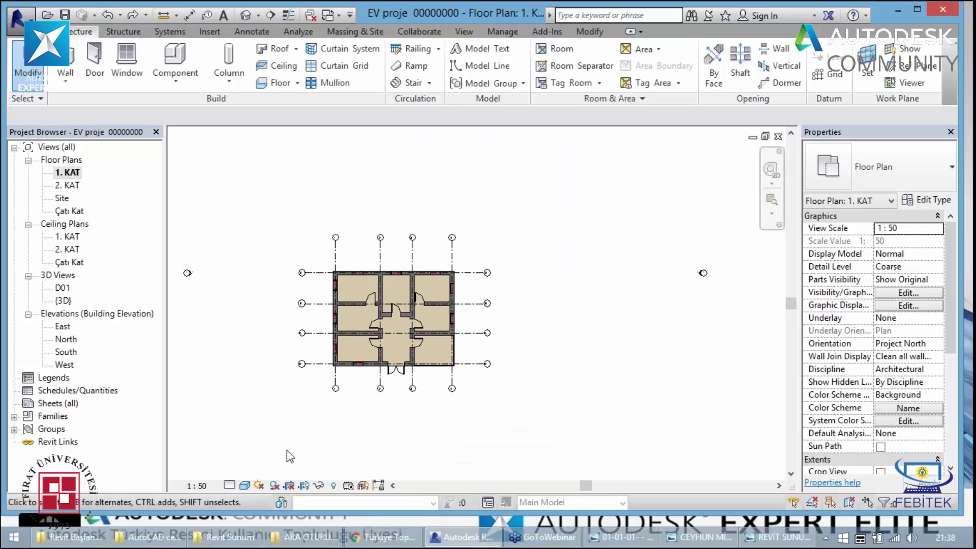
# Show the plan's crop region and select its boundary
pyautogui.click(304, 484)
pyautogui.scroll(-1, 414, 376)
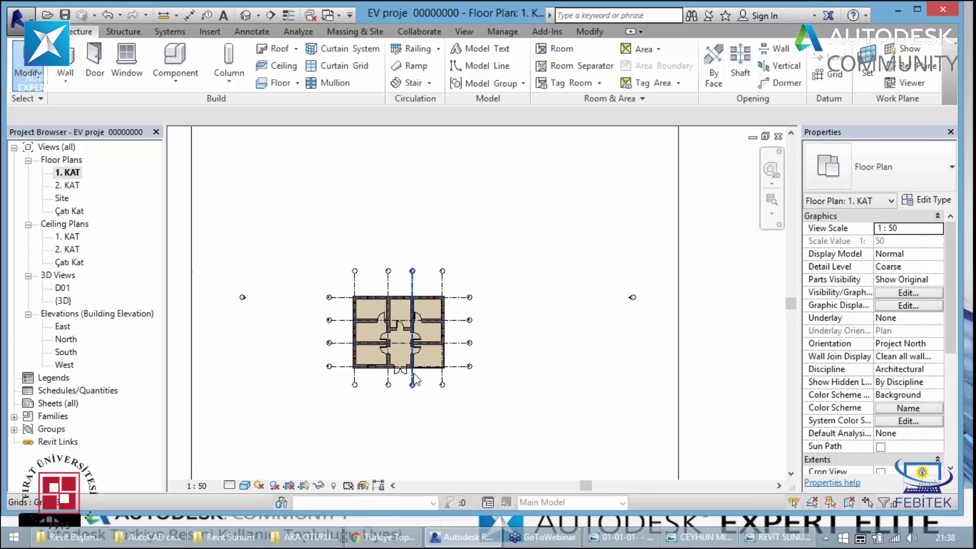
pyautogui.scroll(-2, 415, 378)
pyautogui.scroll(-2, 414, 377)
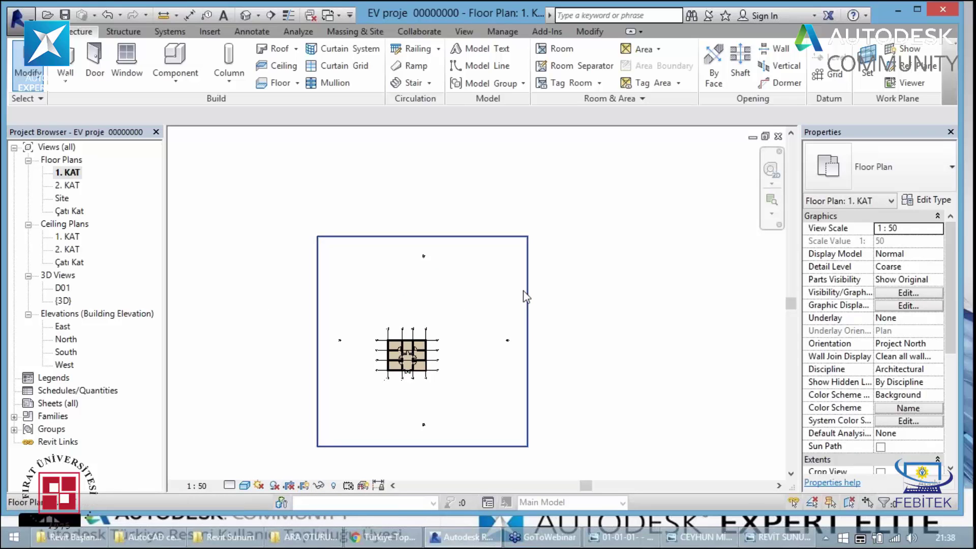
pyautogui.click(527, 293)
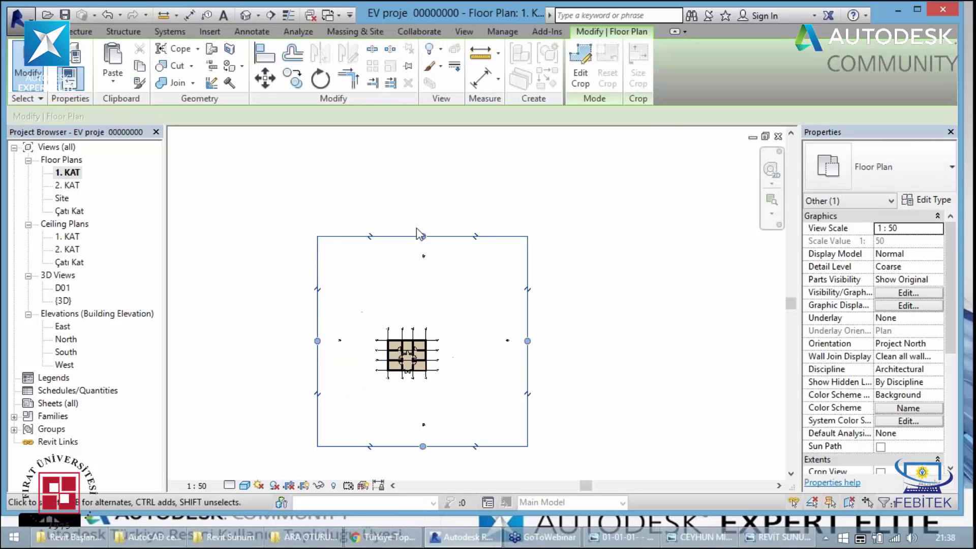
pyautogui.click(574, 78)
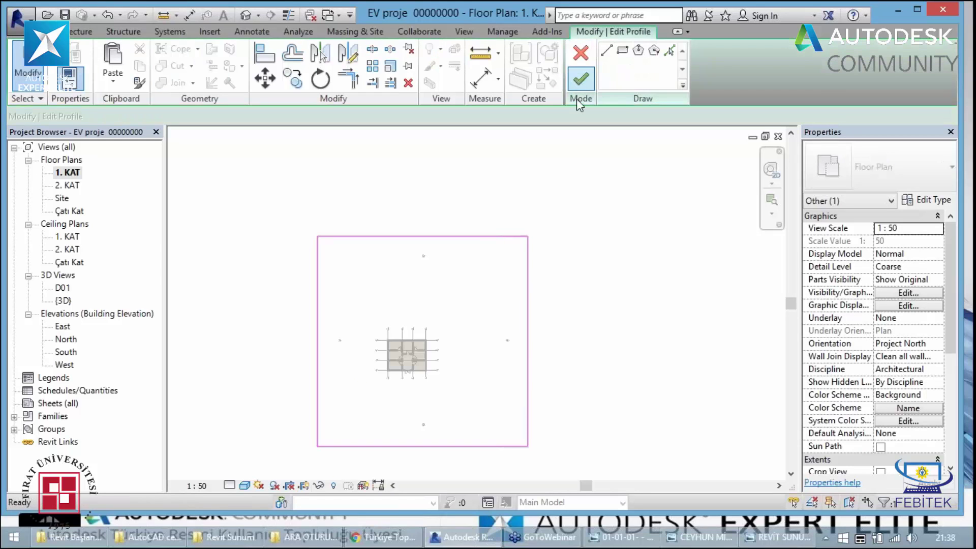
pyautogui.click(580, 59)
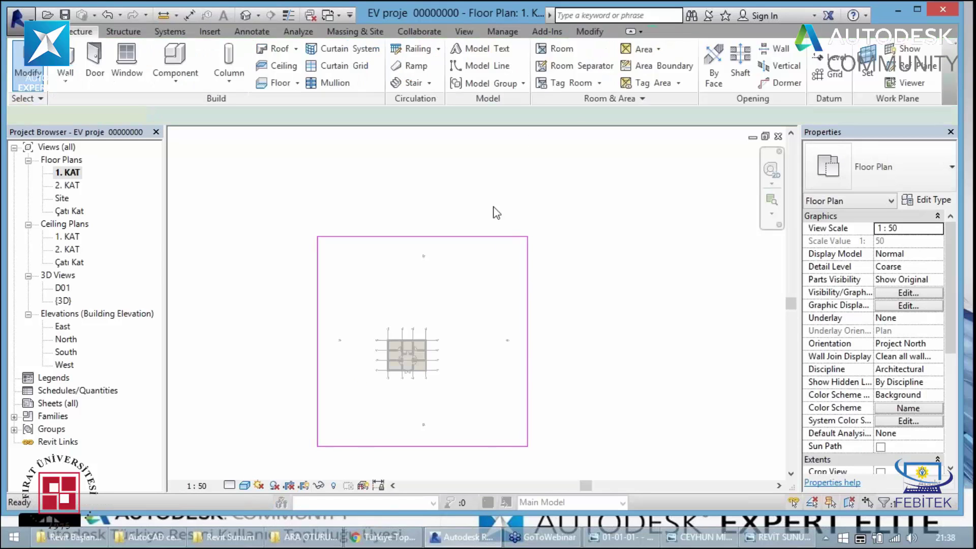
# Pull the crop region's top, right and bottom edges in tightly around the building
pyautogui.click(442, 242)
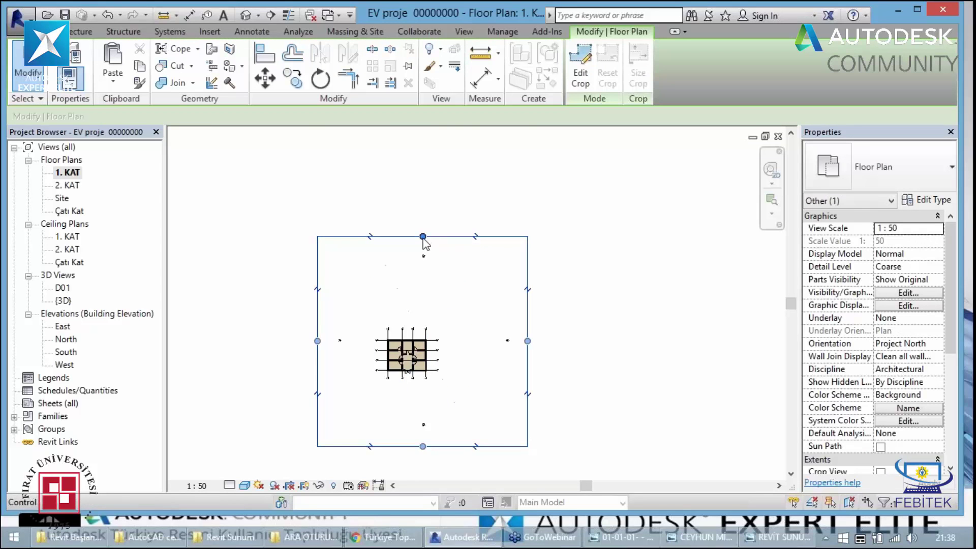
pyautogui.moveTo(423, 236); pyautogui.dragTo(412, 316)
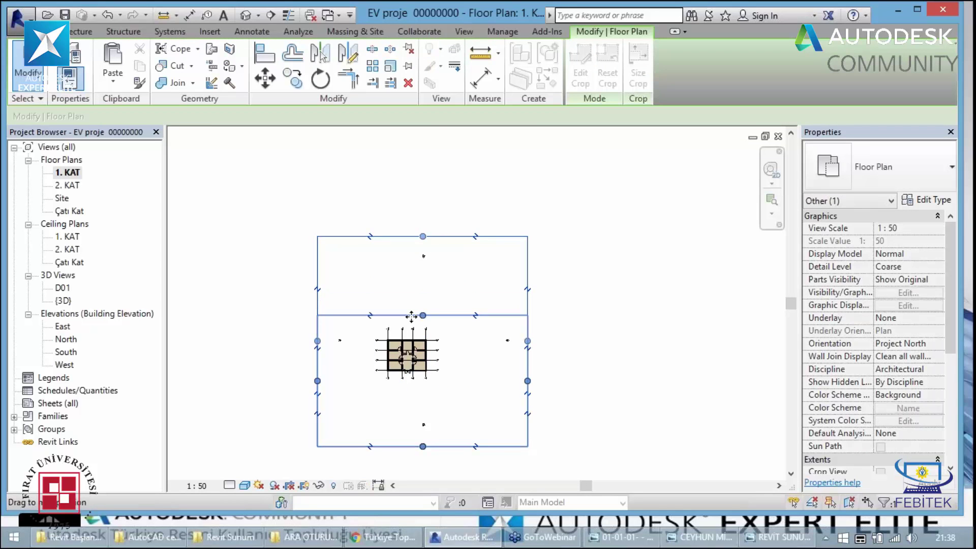
pyautogui.moveTo(527, 381); pyautogui.dragTo(448, 381)
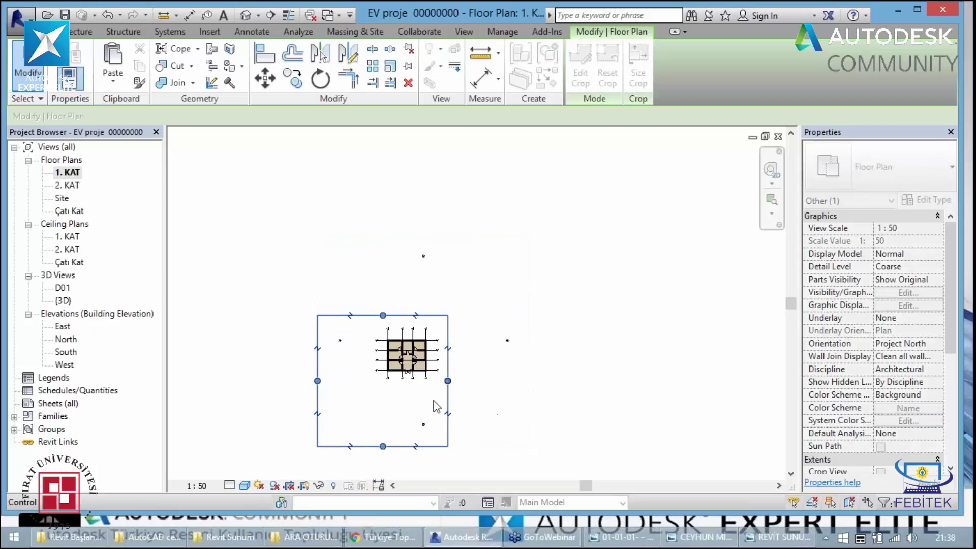
pyautogui.moveTo(384, 448)
pyautogui.mouseDown()
pyautogui.moveTo(339, 382)
pyautogui.moveTo(365, 352)
pyautogui.mouseUp()
pyautogui.press('Escape')
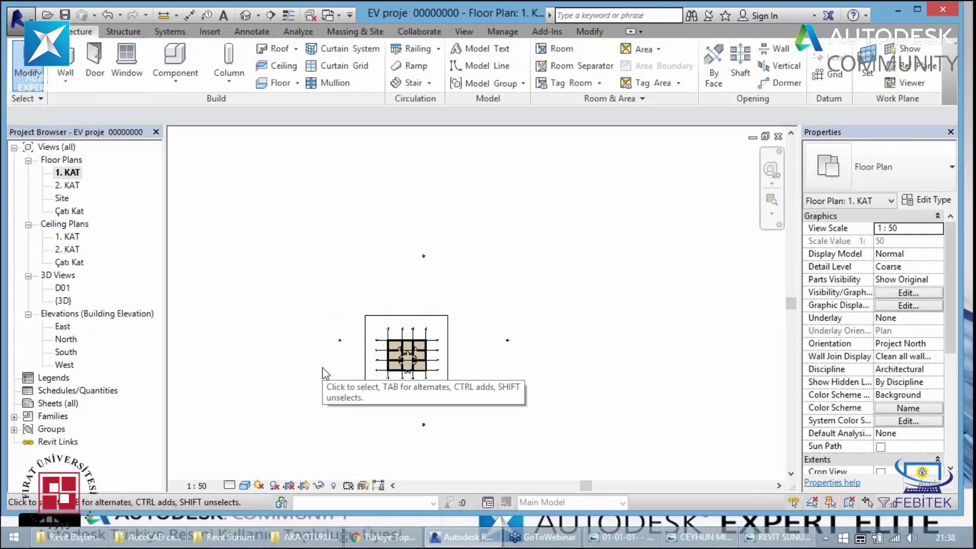
pyautogui.scroll(1, 323, 367)
pyautogui.scroll(1, 342, 371)
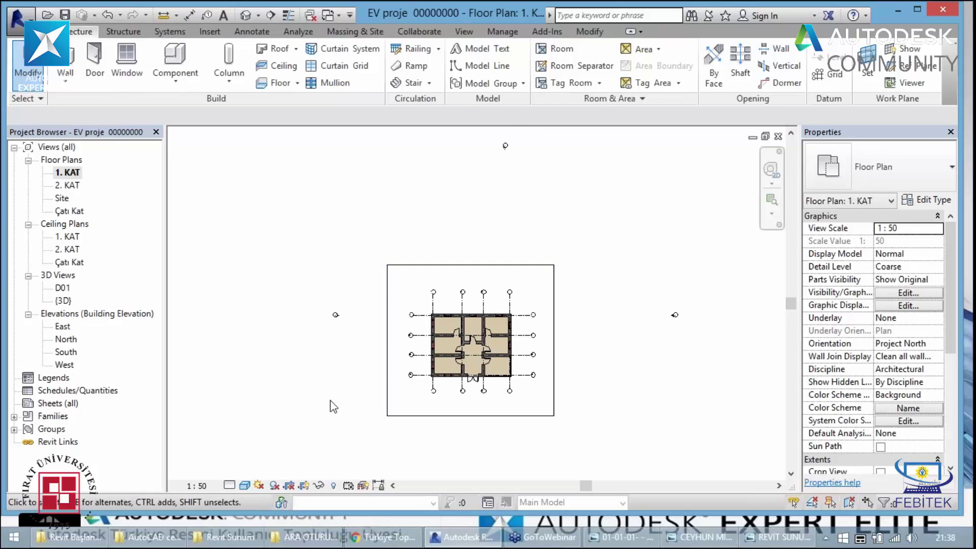
pyautogui.scroll(1, 459, 359)
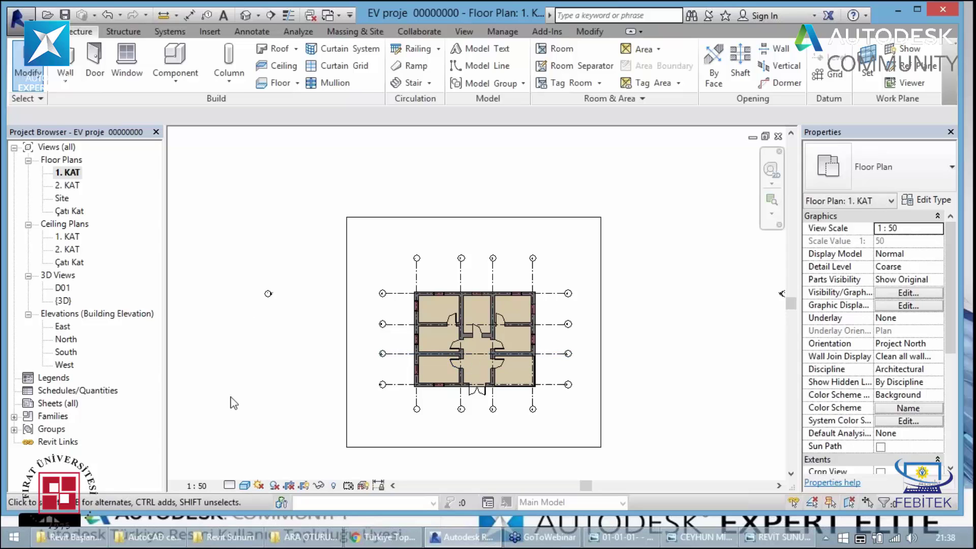
pyautogui.click(244, 17)
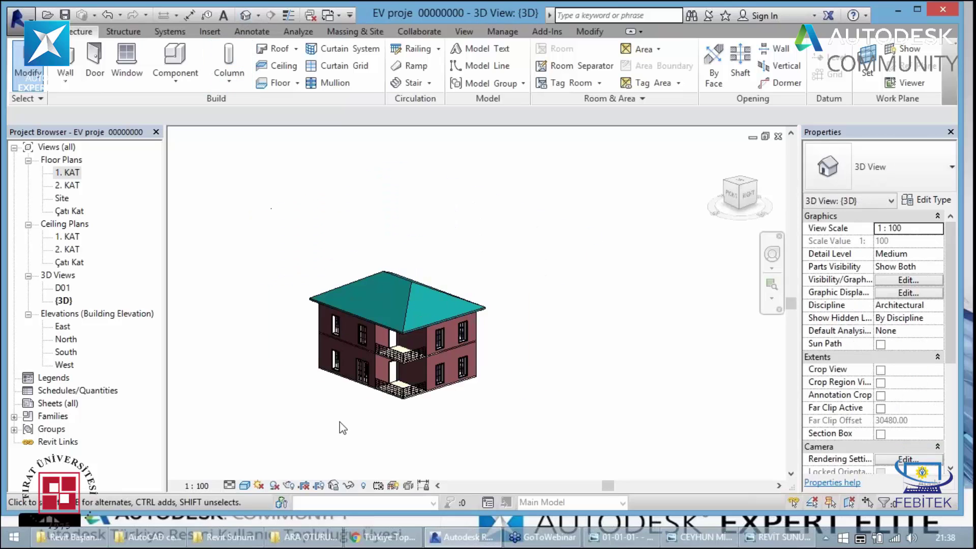
# Display the sun path, move the sun to late morning, and turn shadows on
pyautogui.click(258, 485)
pyautogui.click(274, 469)
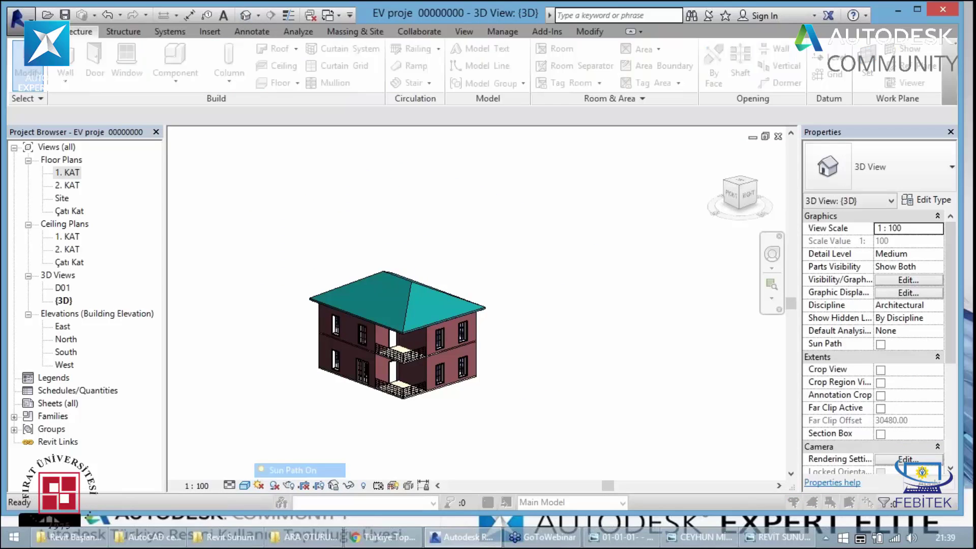
pyautogui.click(401, 241)
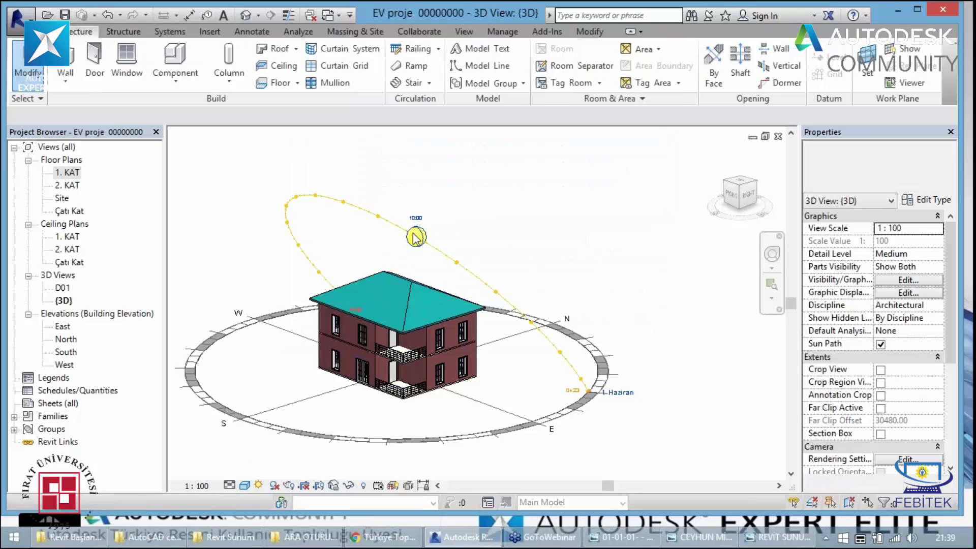
pyautogui.moveTo(422, 237); pyautogui.dragTo(354, 228)
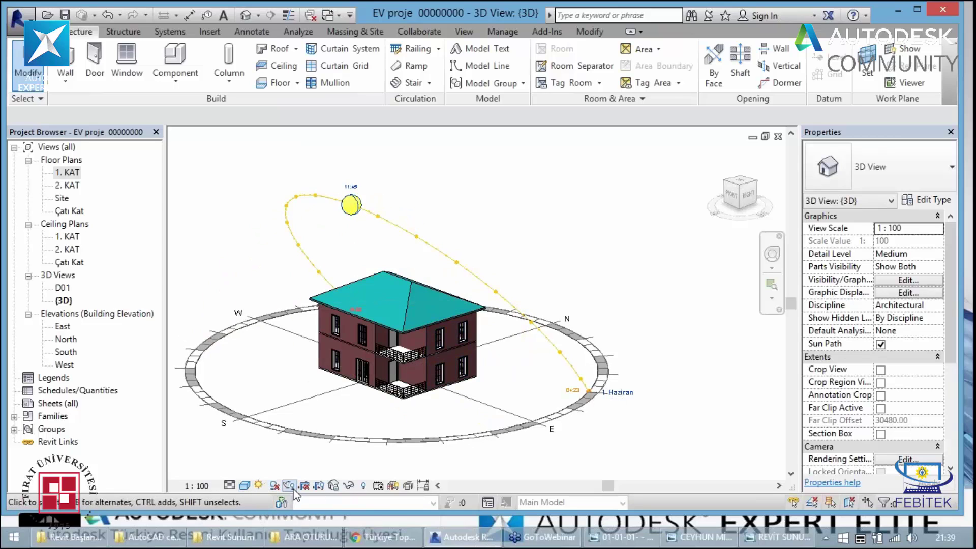
pyautogui.click(275, 487)
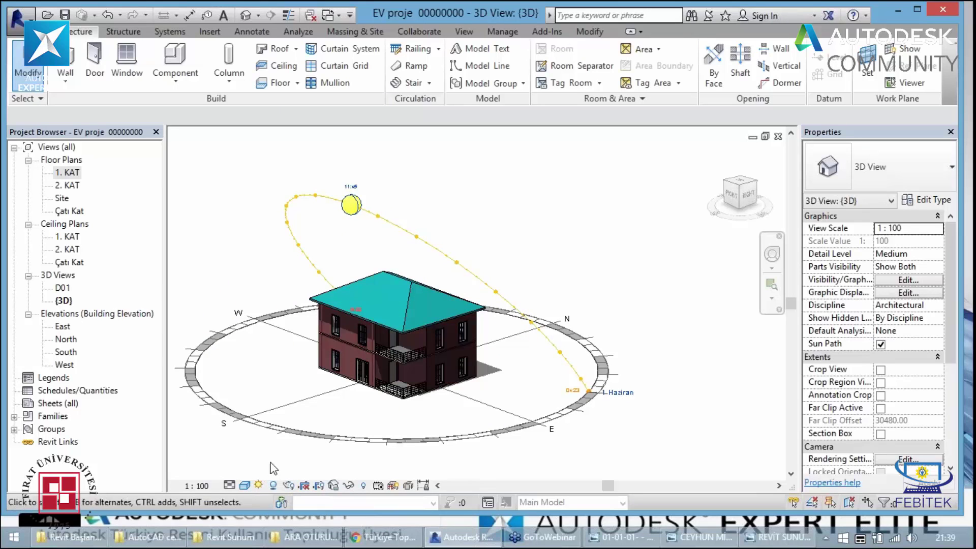
# Orbit the house, then drag the sun to 15:45 and back to 14:00
pyautogui.hotkey('shift', 'w')
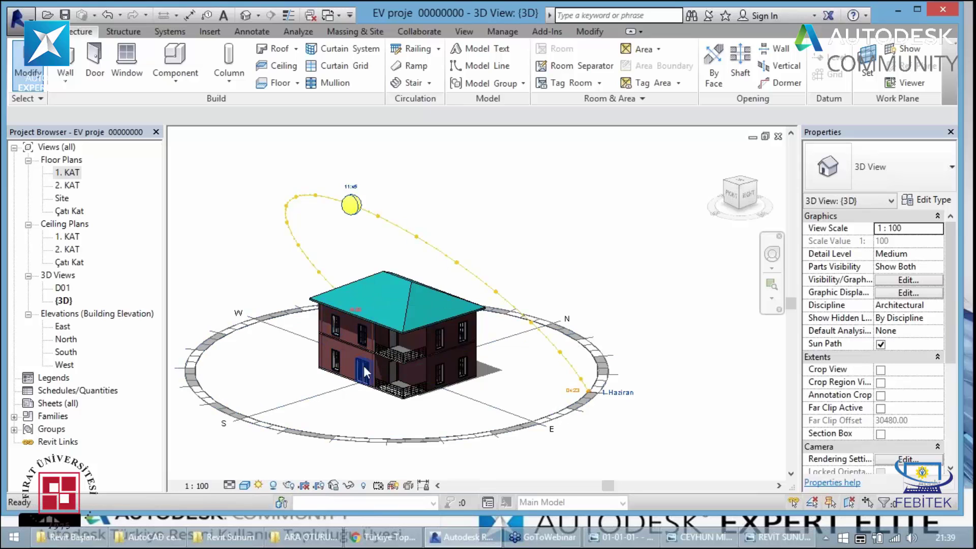
pyautogui.click(313, 353)
pyautogui.moveTo(313, 349); pyautogui.dragTo(193, 377)
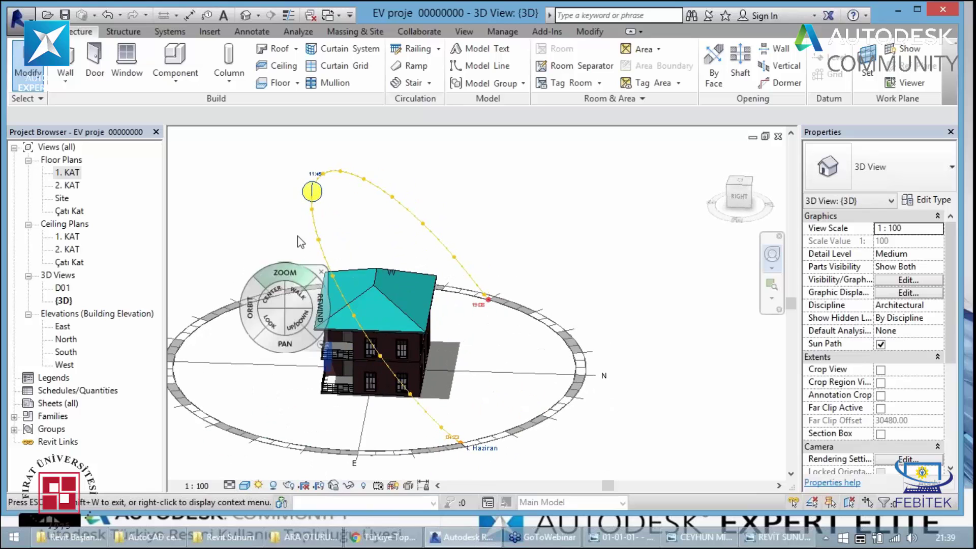
pyautogui.click(344, 151)
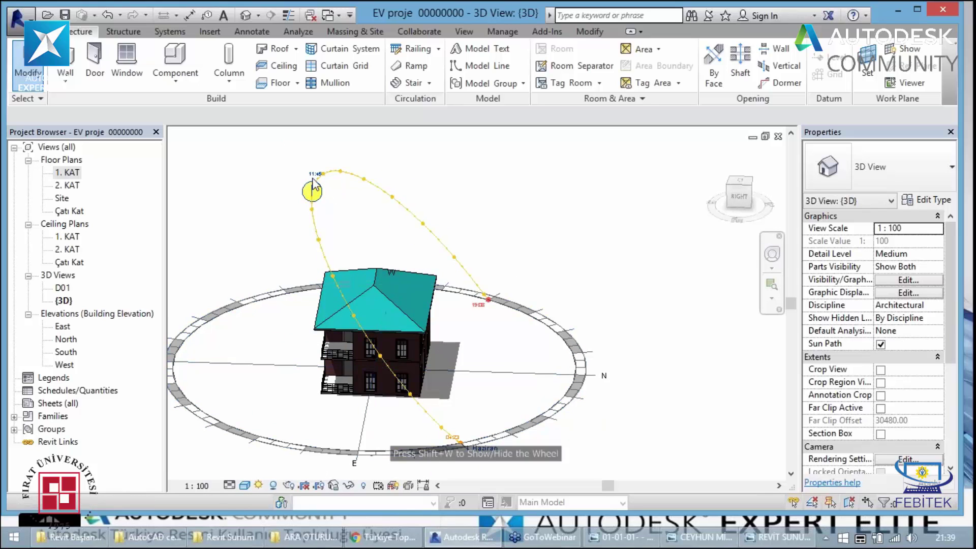
pyautogui.moveTo(313, 184); pyautogui.dragTo(400, 190)
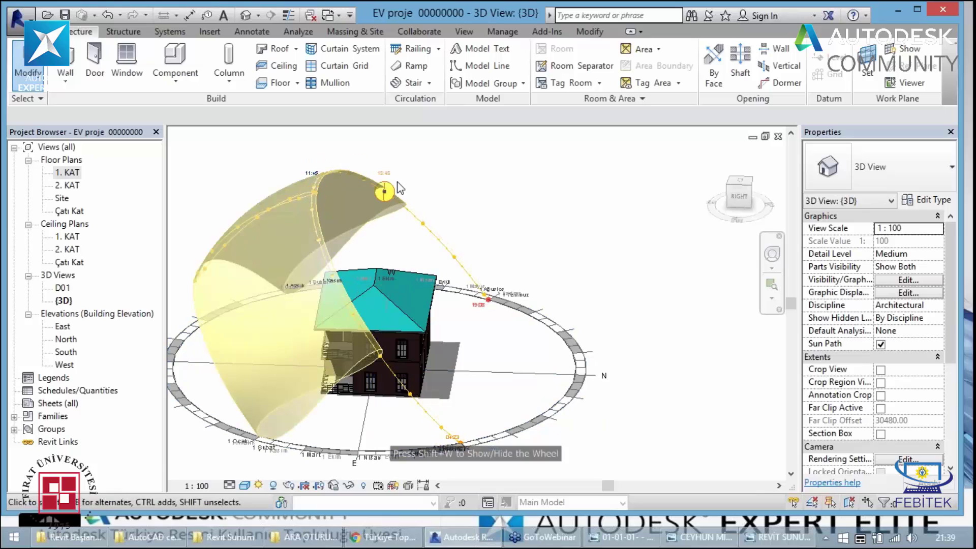
pyautogui.click(390, 191)
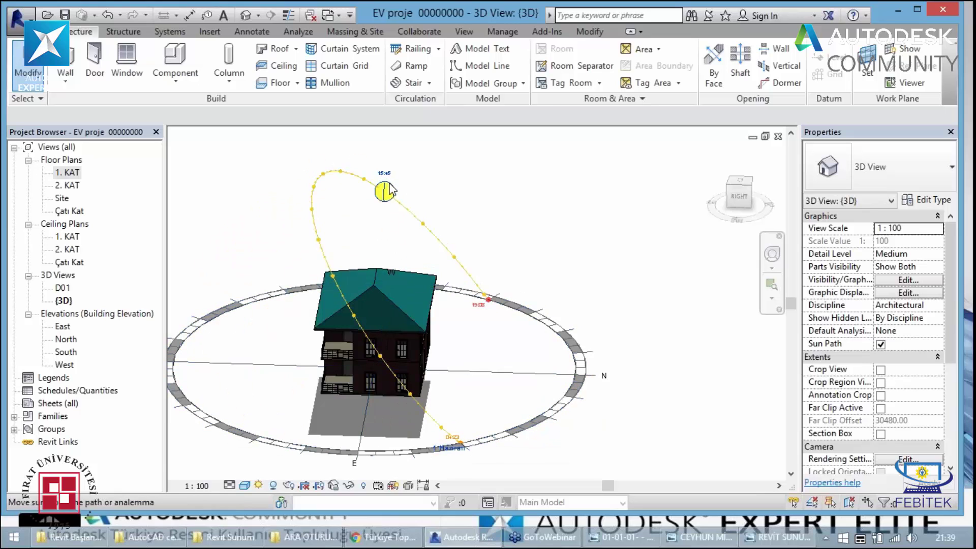
pyautogui.moveTo(389, 191); pyautogui.dragTo(342, 172)
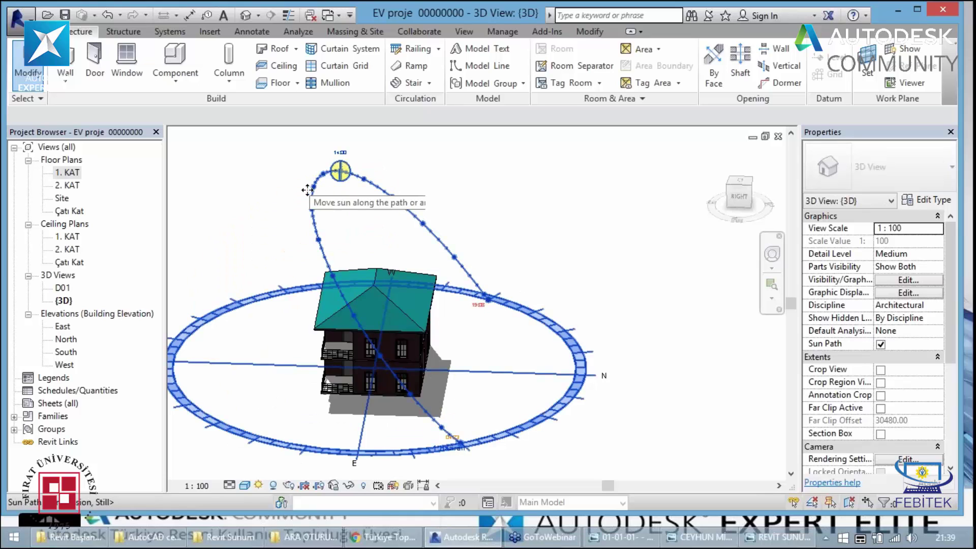
pyautogui.click(340, 171)
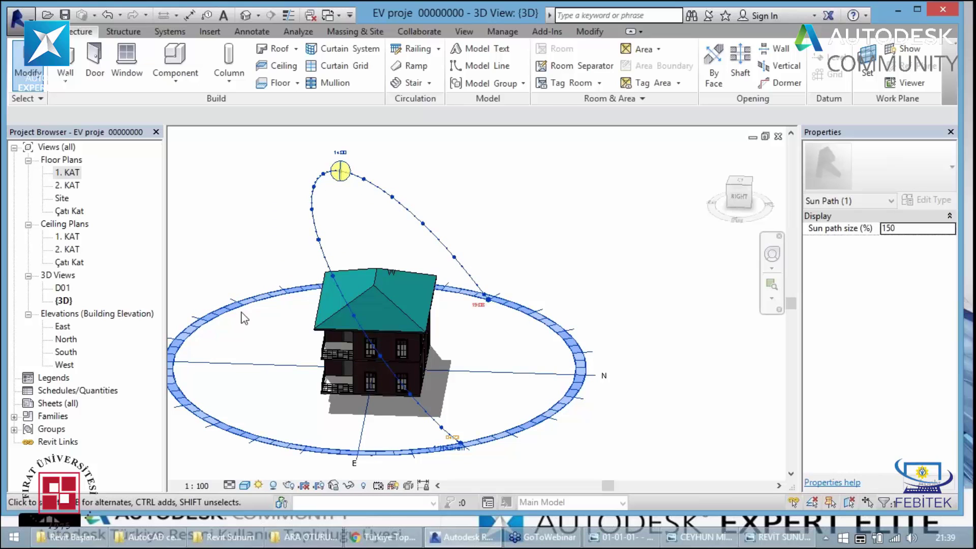
pyautogui.click(260, 486)
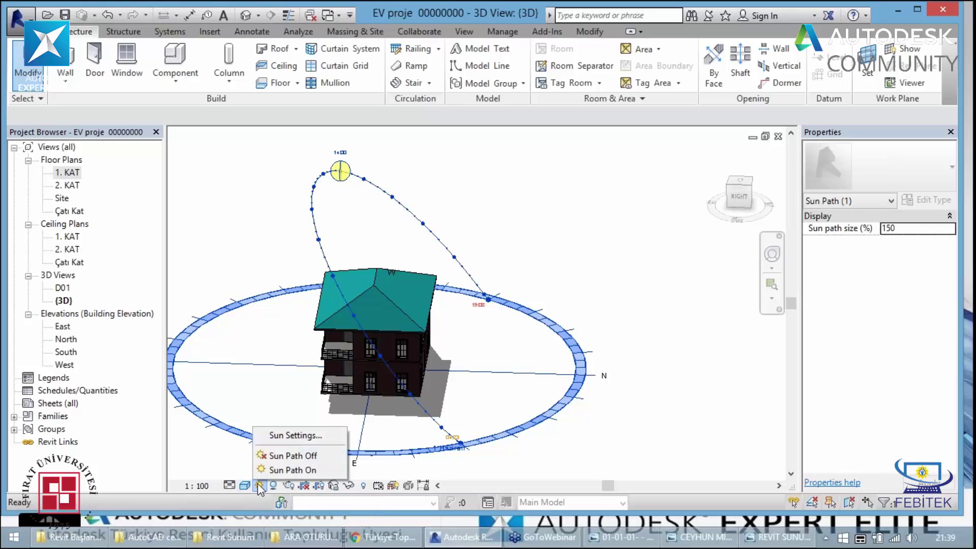
# Switch the solar study to Single Day, keeping Ankara, Turkey as the location
pyautogui.click(292, 436)
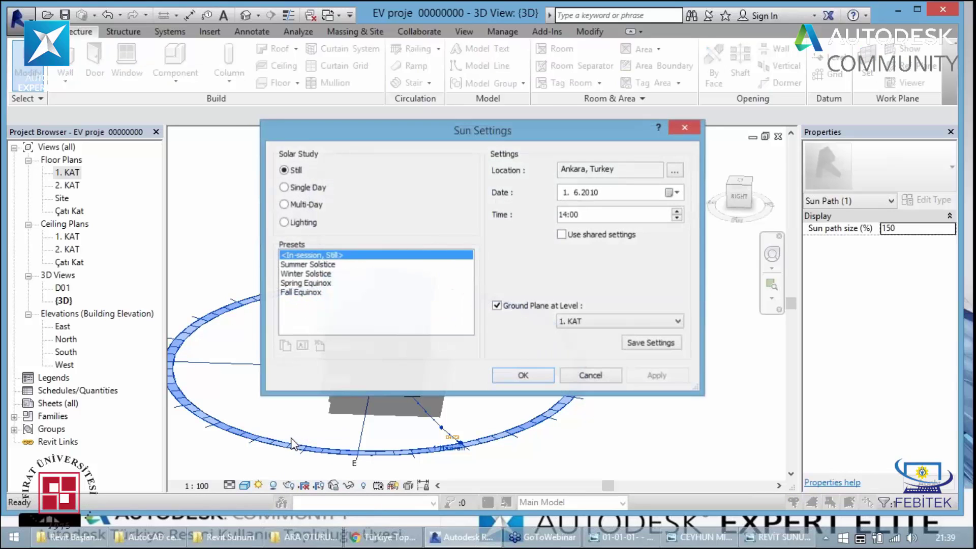
pyautogui.click(285, 187)
pyautogui.click(595, 170)
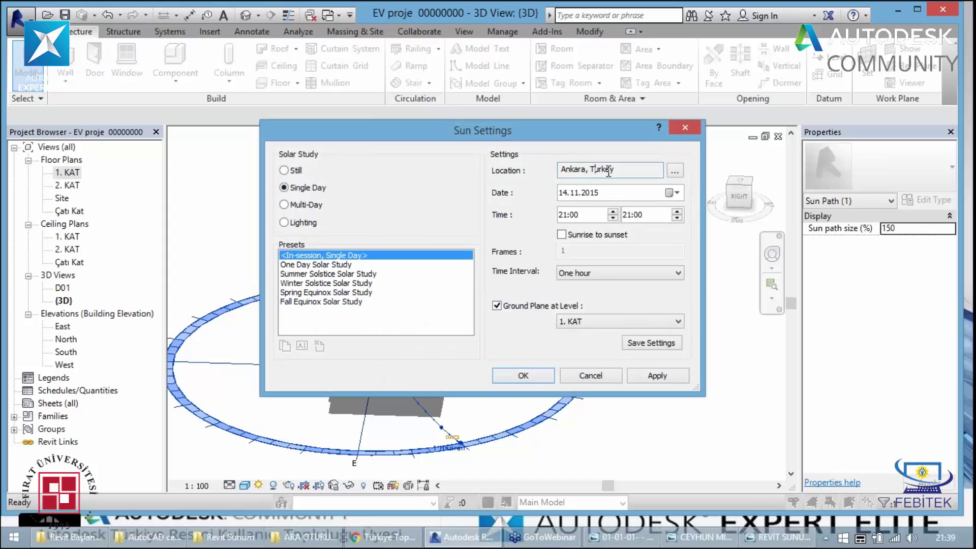
pyautogui.click(673, 174)
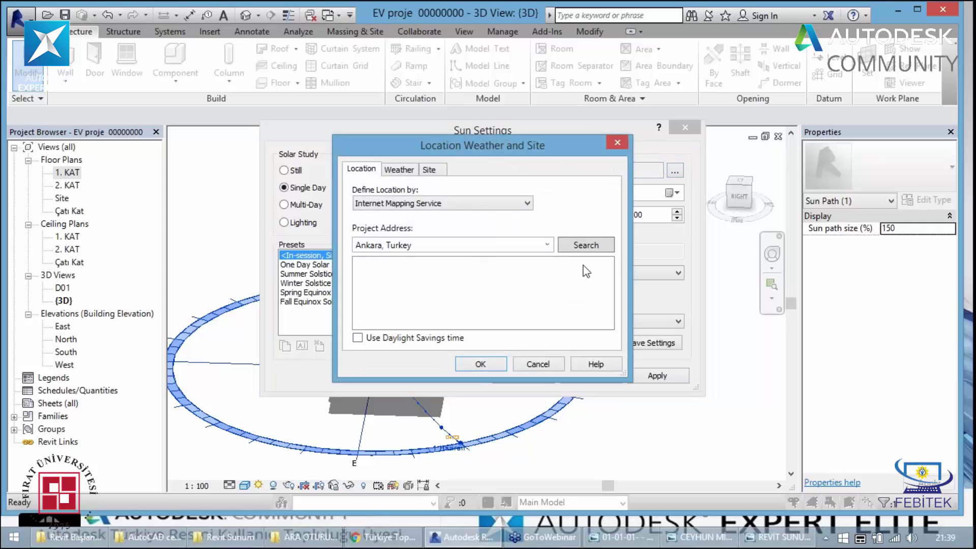
pyautogui.click(614, 140)
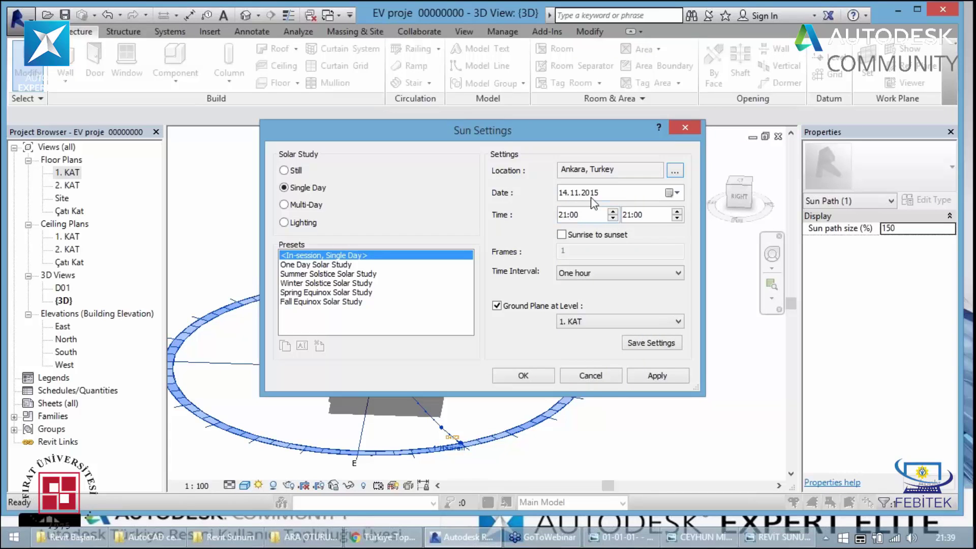
# Set the study date to 13.11.2015 with times 09:00 to 21:00, and apply
pyautogui.click(660, 190)
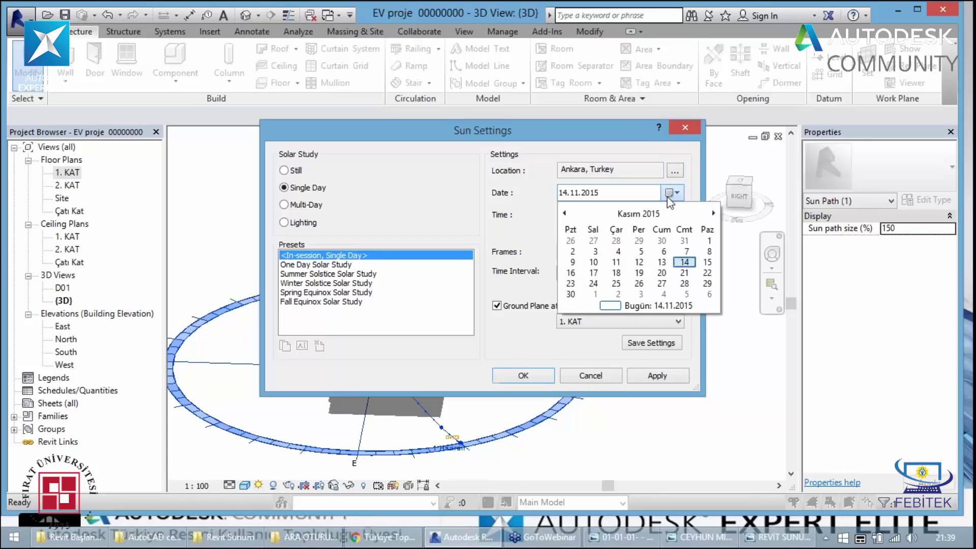
pyautogui.click(661, 262)
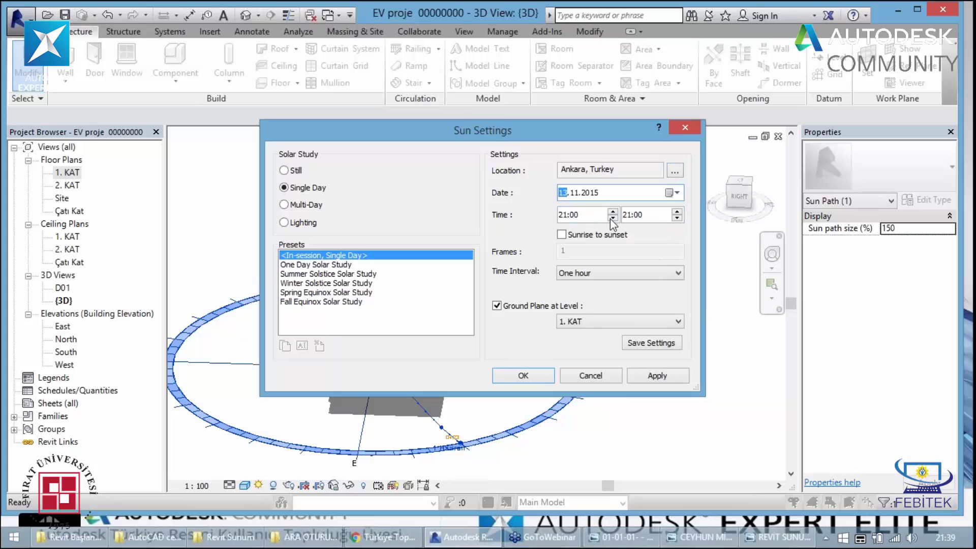
pyautogui.click(587, 218)
pyautogui.click(565, 216)
pyautogui.write('09')
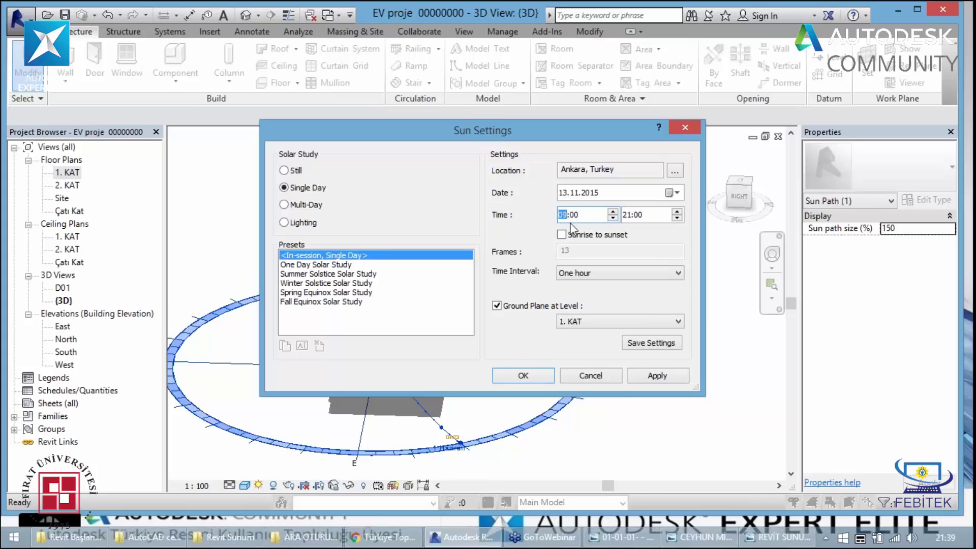
pyautogui.click(627, 215)
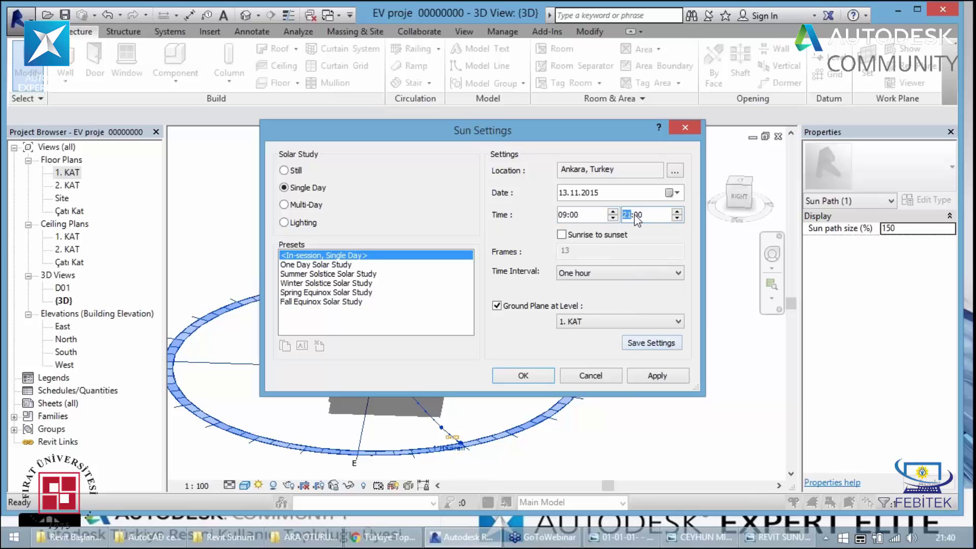
pyautogui.click(642, 379)
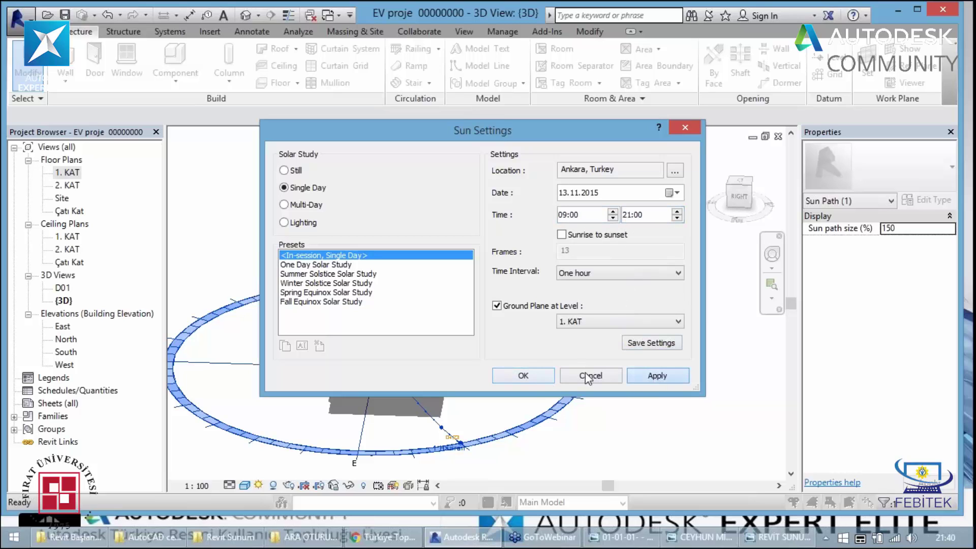
pyautogui.click(529, 377)
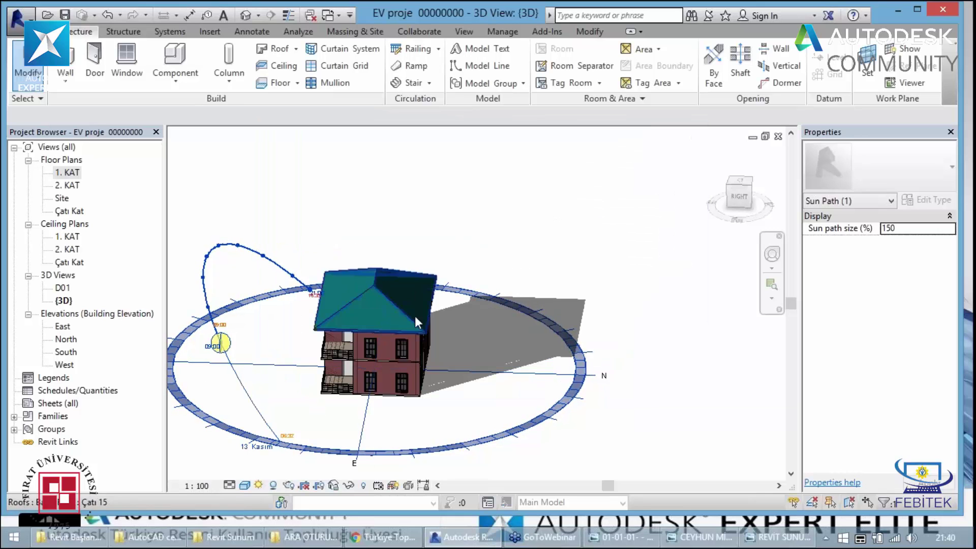
# Orbit the sunlit 3D house with the SteeringWheel, then switch to the 1. KAT floor plan
pyautogui.hotkey('shift', 'w')
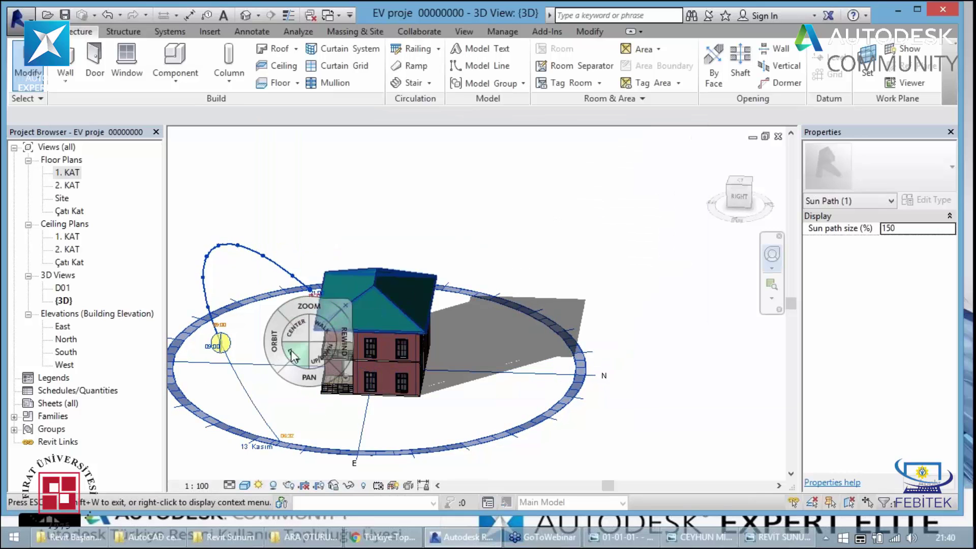
pyautogui.moveTo(278, 359); pyautogui.dragTo(376, 346)
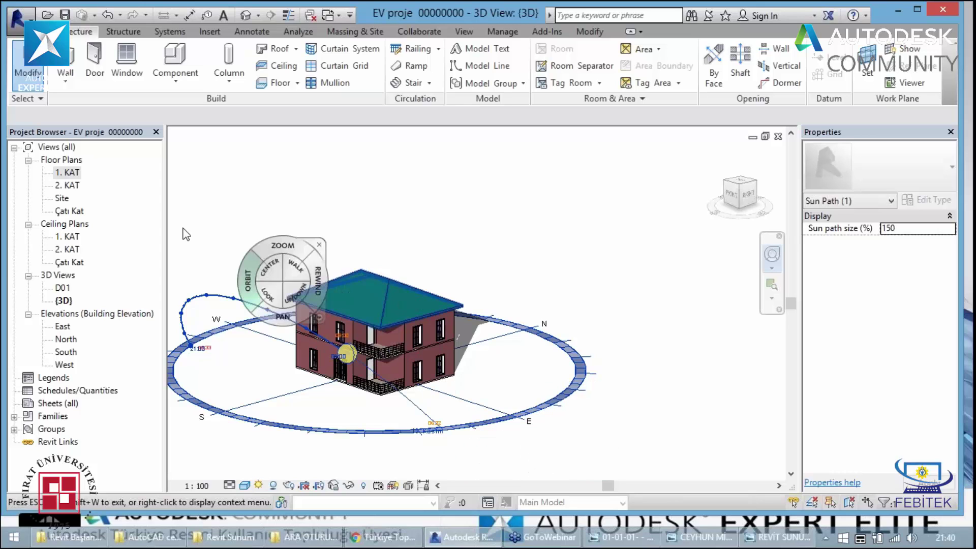
pyautogui.doubleClick(66, 173)
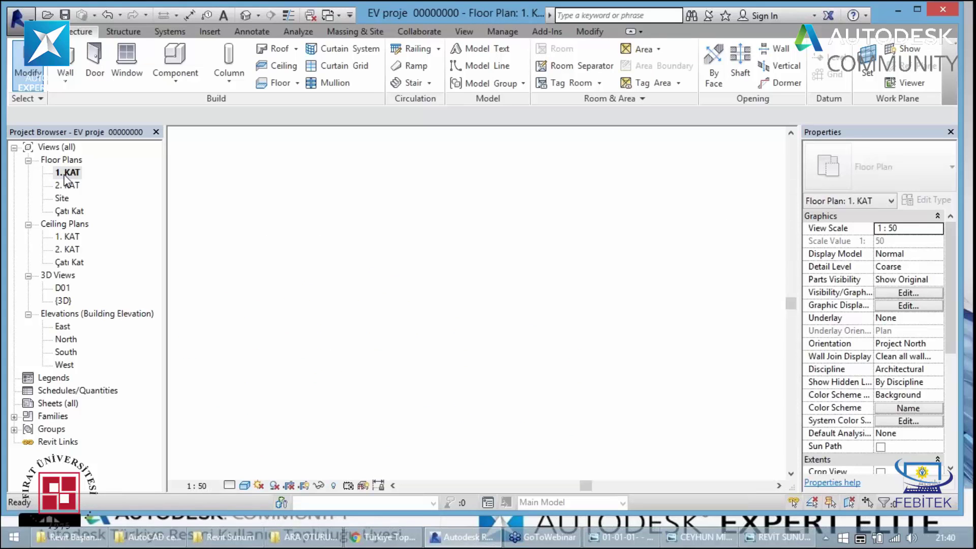
# Deselect the sun path and cancel the Tag Room command on the 1. KAT plan
pyautogui.scroll(1, 466, 316)
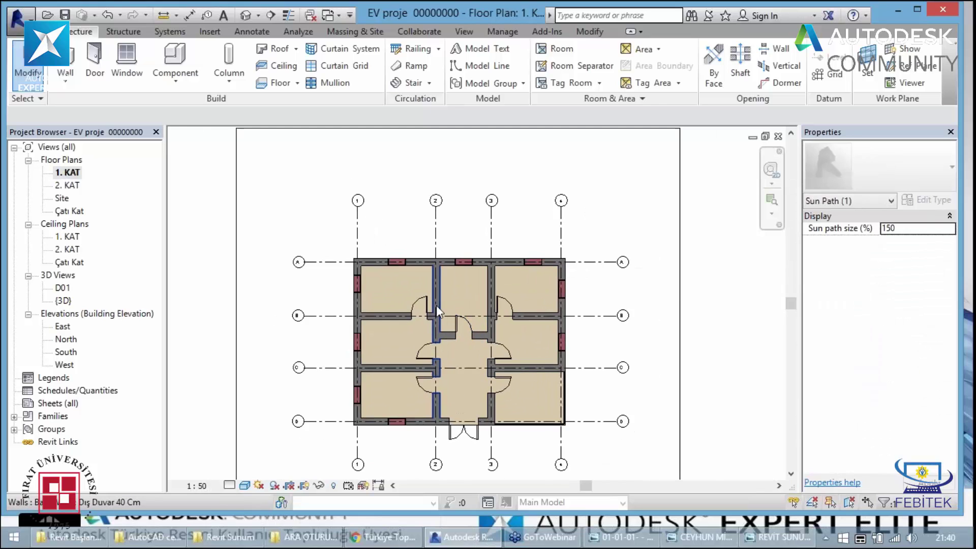
pyautogui.scroll(-1, 436, 305)
pyautogui.scroll(1, 432, 341)
pyautogui.scroll(-1, 417, 358)
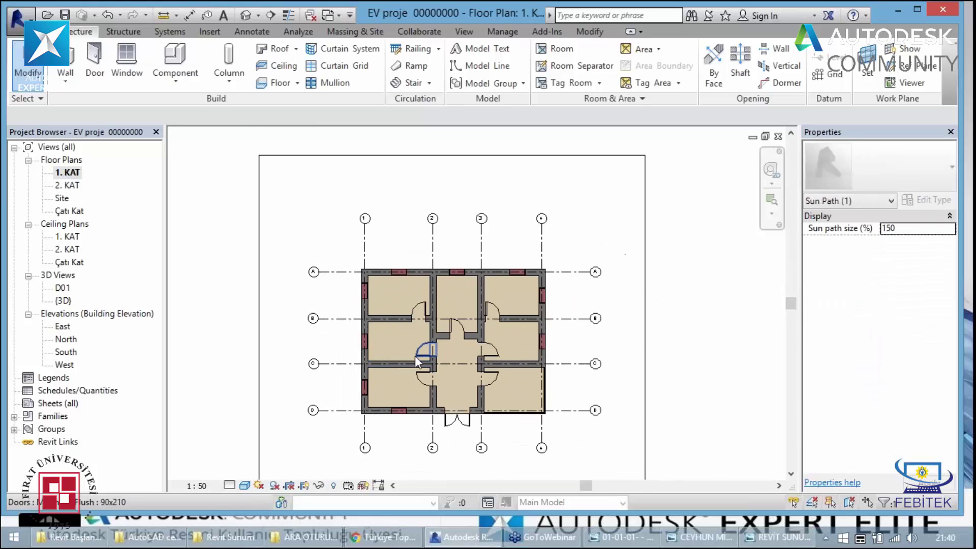
pyautogui.scroll(-2, 305, 452)
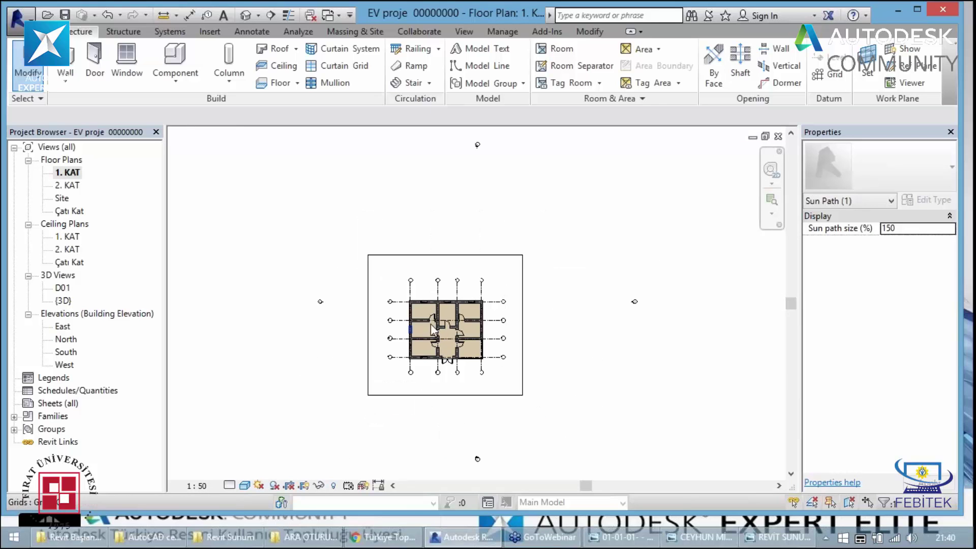
pyautogui.scroll(2, 435, 326)
pyautogui.click(604, 370)
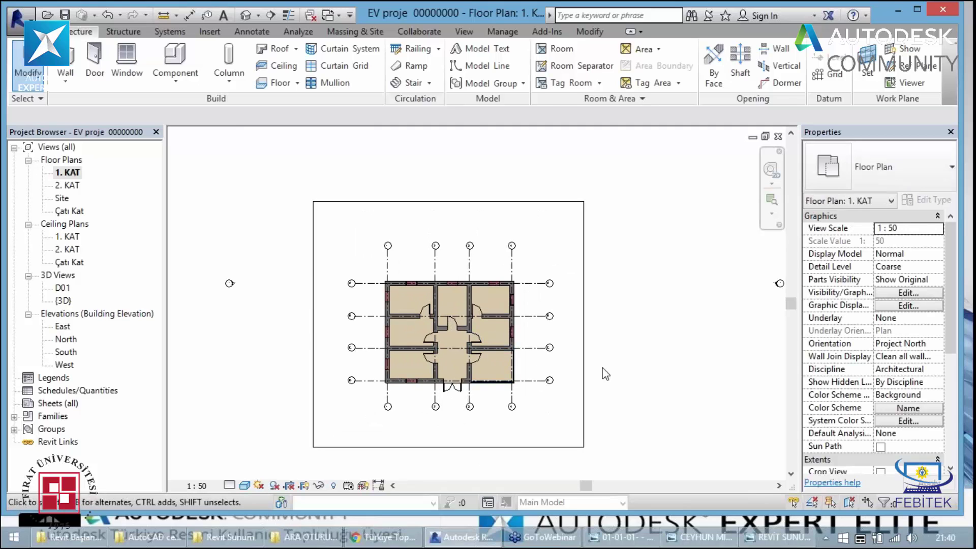
pyautogui.scroll(1, 602, 368)
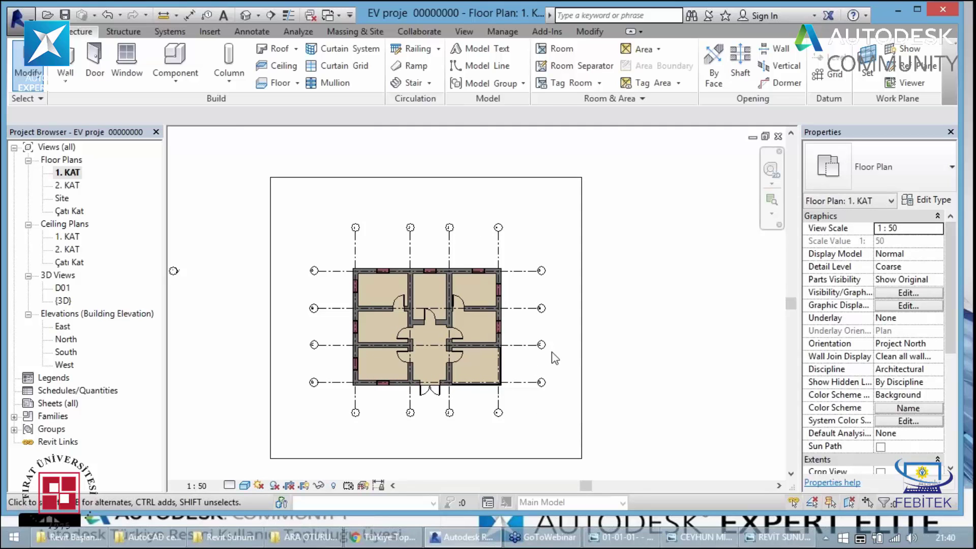
pyautogui.click(574, 86)
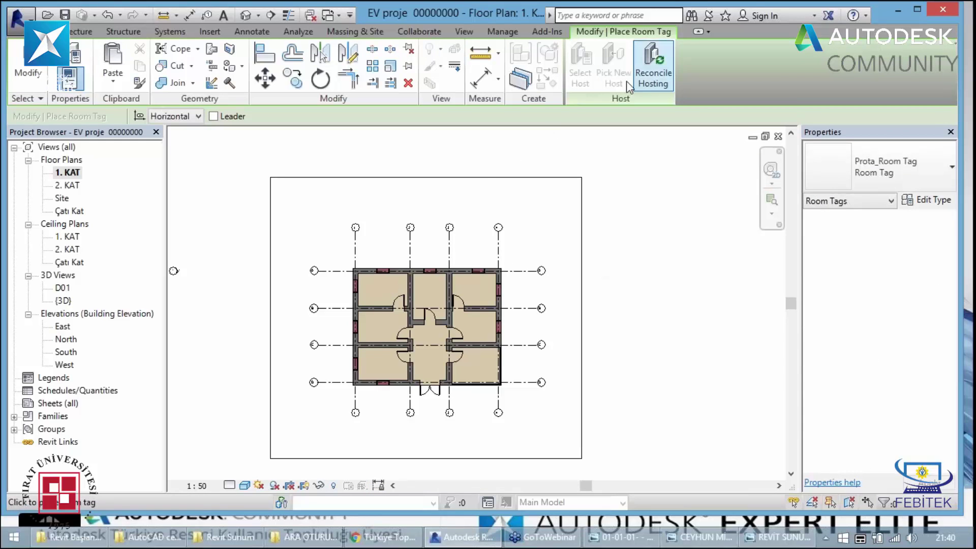
pyautogui.click(44, 68)
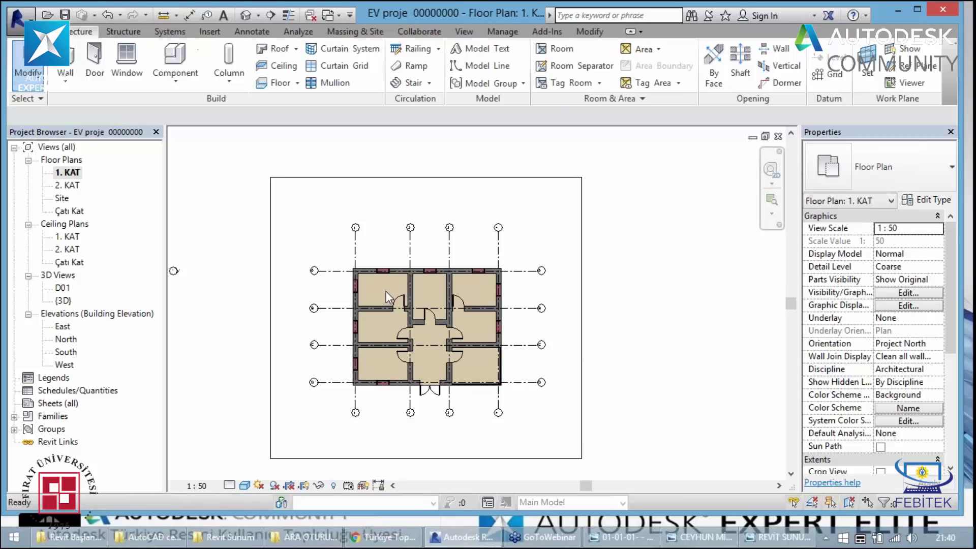
# Place rooms in the upper-left, upper-middle and upper-right spaces and the two spaces below
pyautogui.click(559, 49)
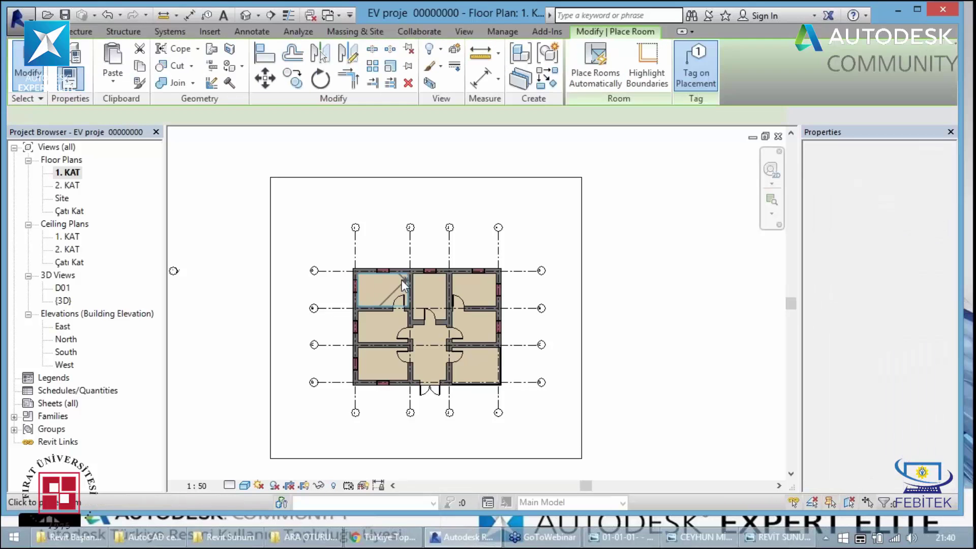
pyautogui.scroll(2, 403, 279)
pyautogui.scroll(2, 366, 289)
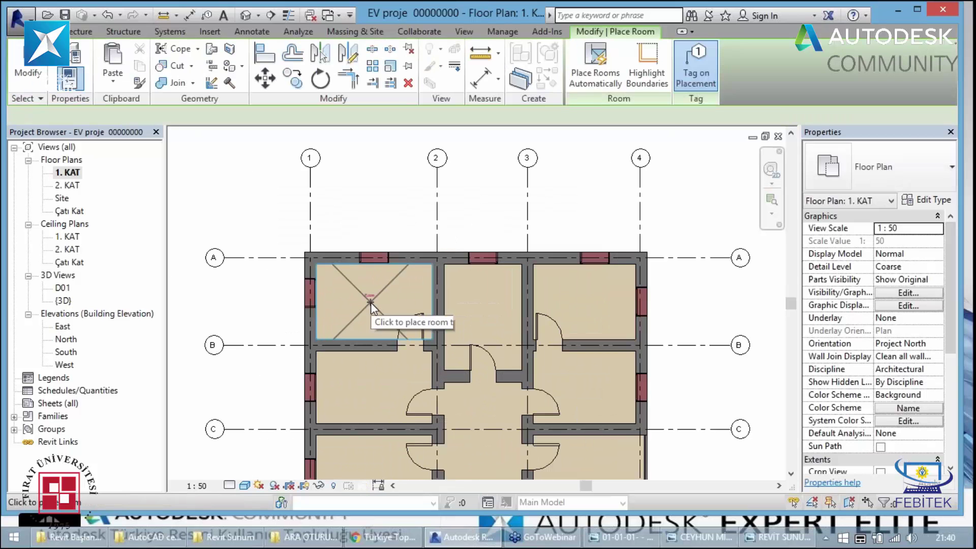
pyautogui.click(372, 304)
pyautogui.scroll(1, 374, 304)
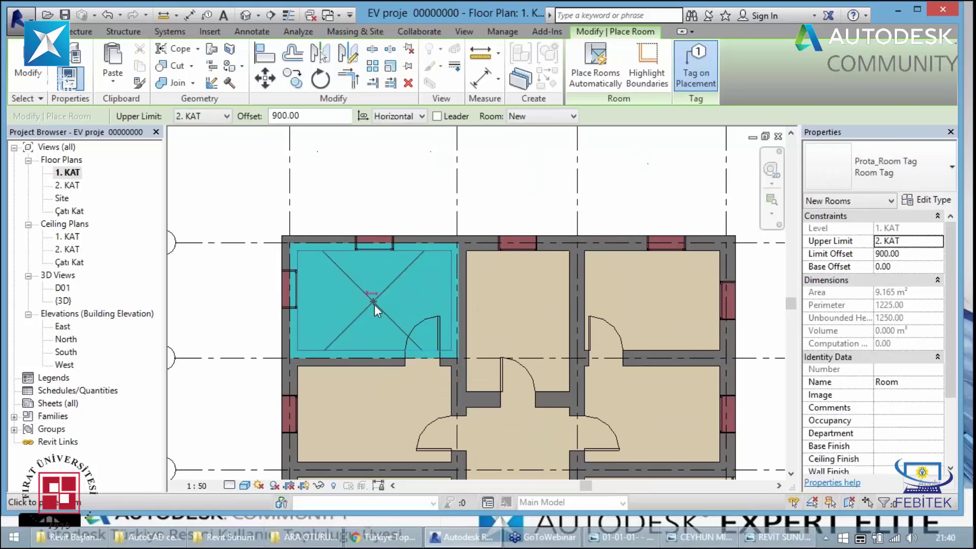
pyautogui.scroll(1, 374, 304)
pyautogui.click(551, 304)
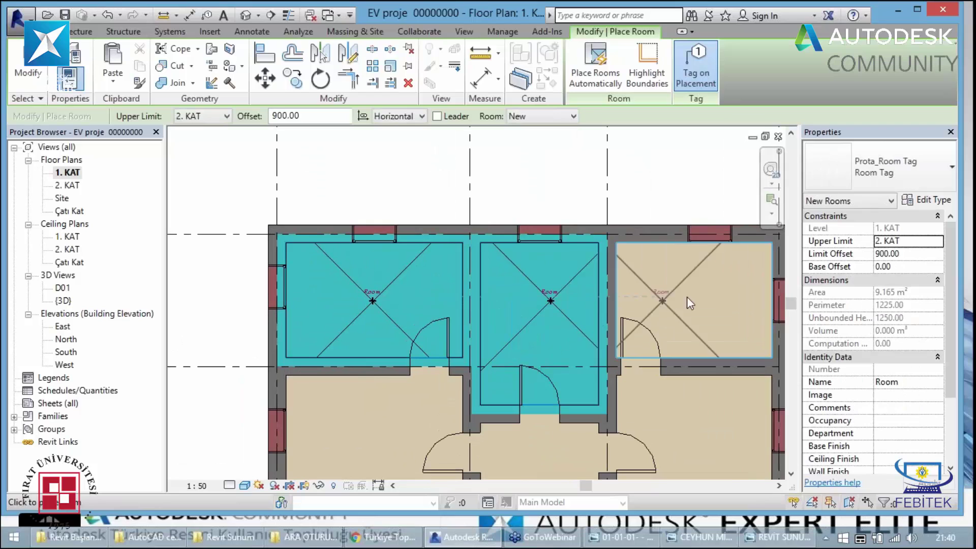
pyautogui.click(692, 300)
pyautogui.scroll(-1, 664, 315)
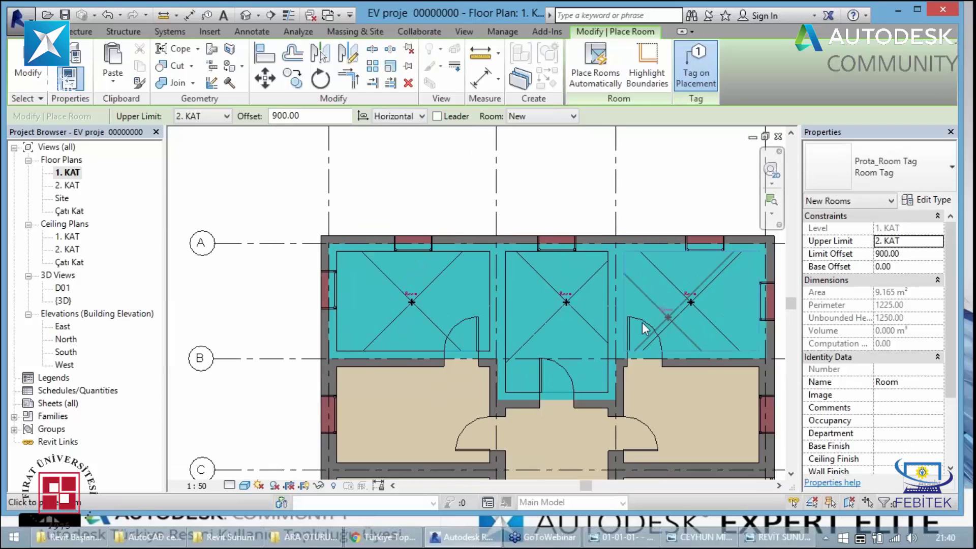
pyautogui.scroll(-1, 642, 322)
pyautogui.click(660, 393)
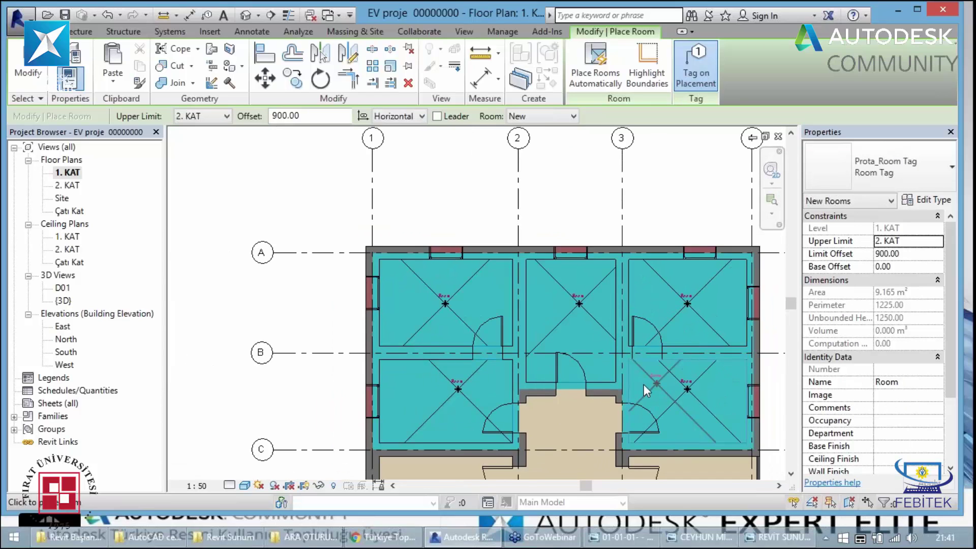
pyautogui.scroll(1, 608, 412)
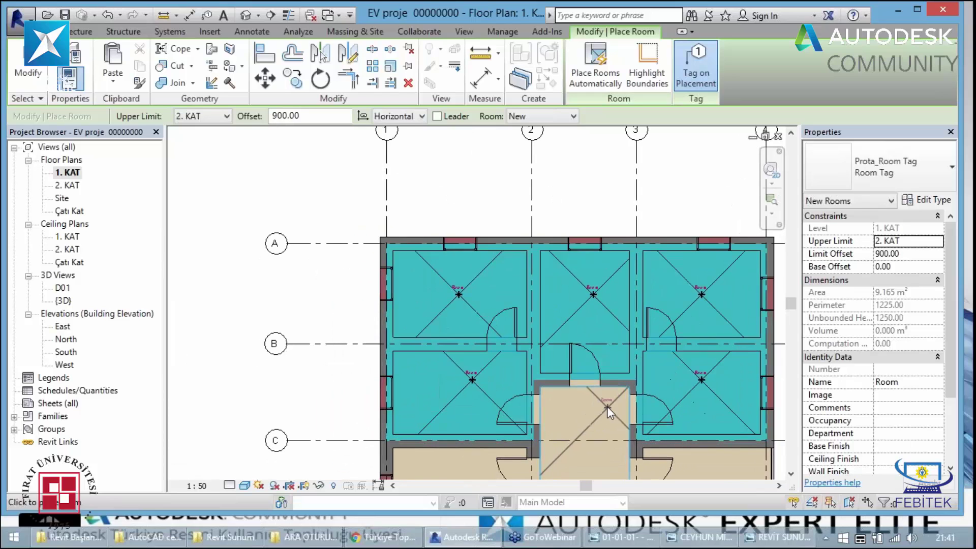
pyautogui.scroll(1, 607, 407)
pyautogui.scroll(-1, 590, 398)
# Stop placing rooms and rename the upper-left room's tag to ODA 01
pyautogui.click(558, 349)
pyautogui.scroll(1, 558, 350)
pyautogui.press('Escape')
pyautogui.press('Escape')
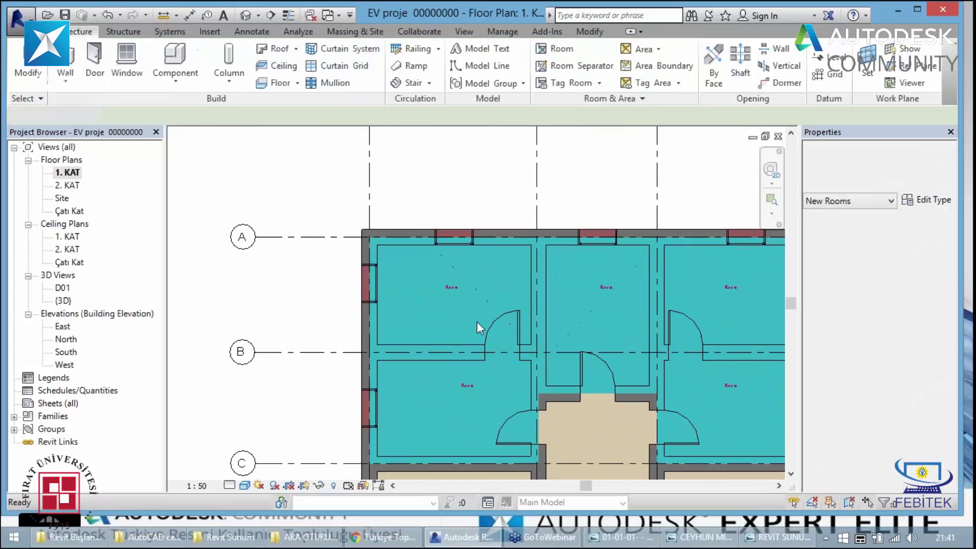
pyautogui.doubleClick(453, 288)
pyautogui.write('01')
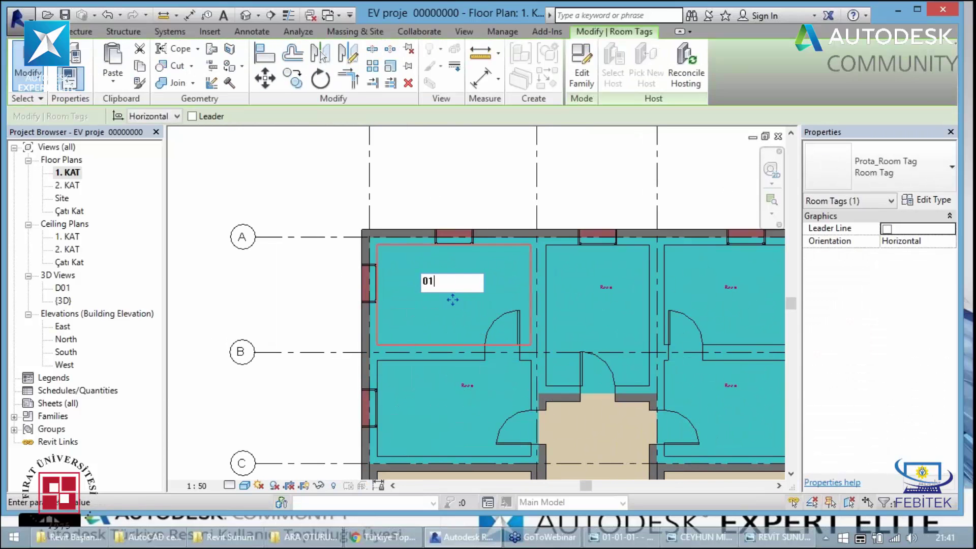
pyautogui.press('BackSpace')
pyautogui.press('BackSpace')
pyautogui.write('ODAS')
pyautogui.hotkey('ctrl', 'a')
# Name the stair room MERDİVEN 01 and the upper-right room ODA 02
pyautogui.doubleClick(606, 287)
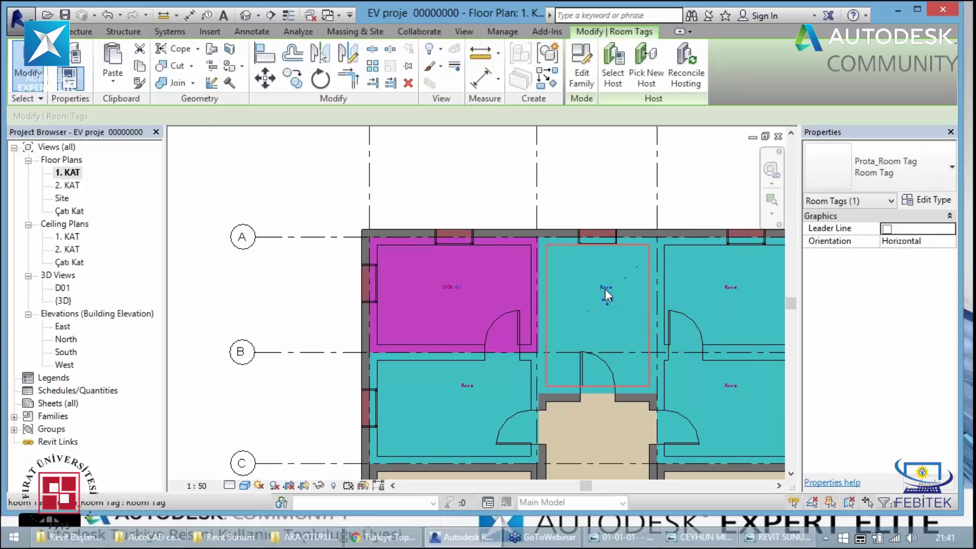
pyautogui.write('AS')
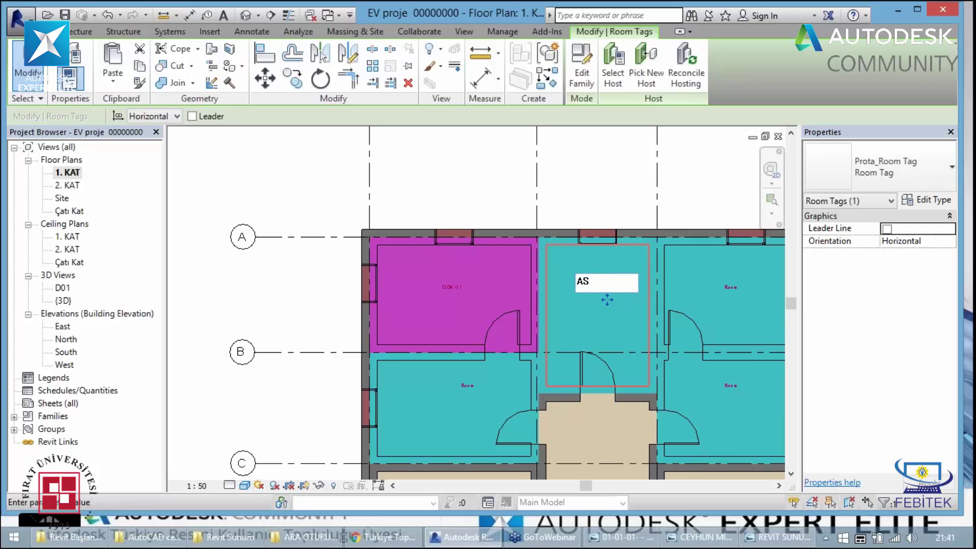
pyautogui.write('ÖRE')
pyautogui.write('MER')
pyautogui.write(' 01')
pyautogui.click(722, 281)
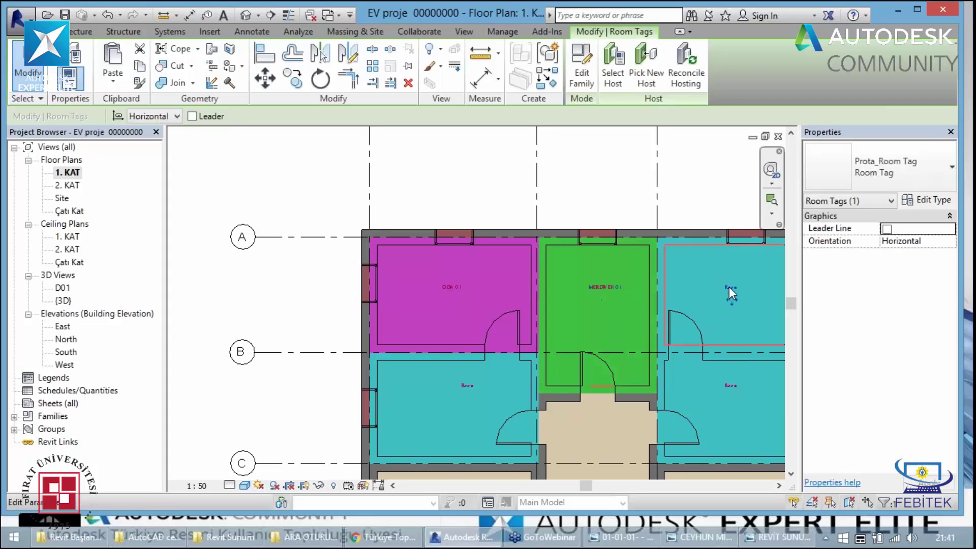
pyautogui.click(729, 286)
pyautogui.write('ODA 01')
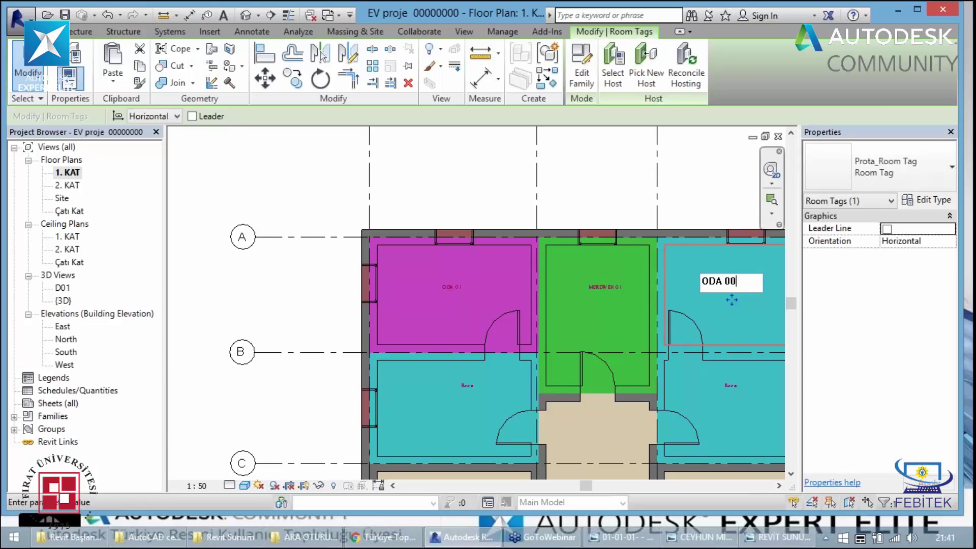
pyautogui.write('2')
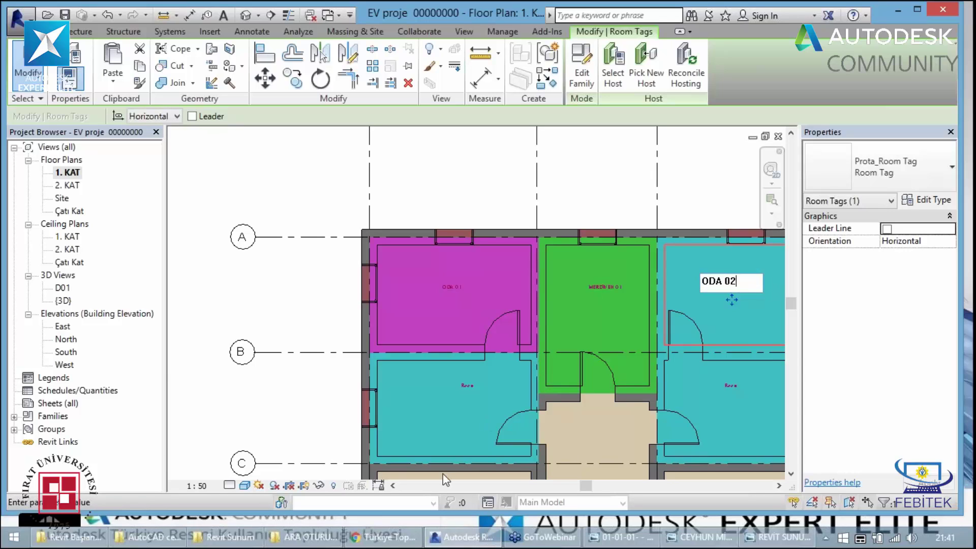
pyautogui.click(436, 468)
# Name the two lower rooms ODA 03 and ODA 04
pyautogui.click(465, 389)
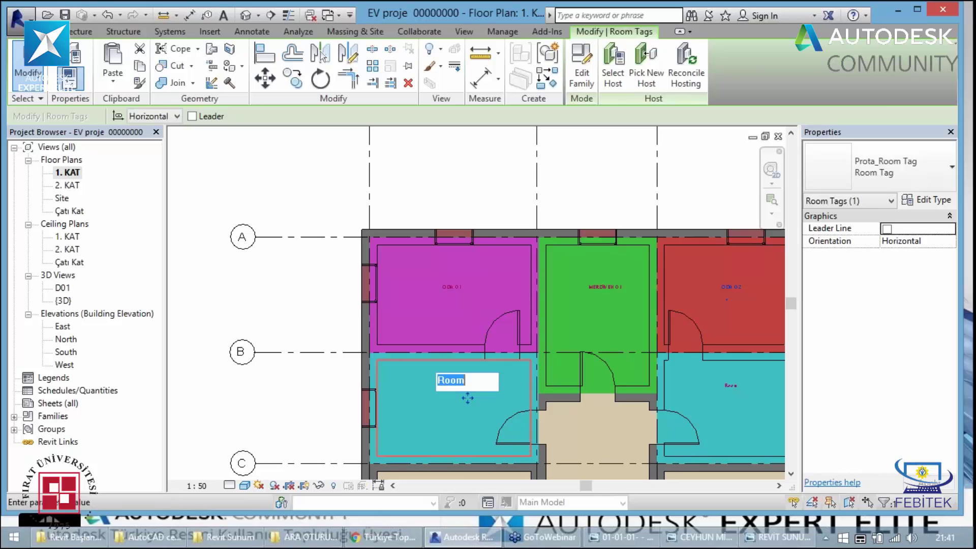
pyautogui.write('ODA03')
pyautogui.click(736, 385)
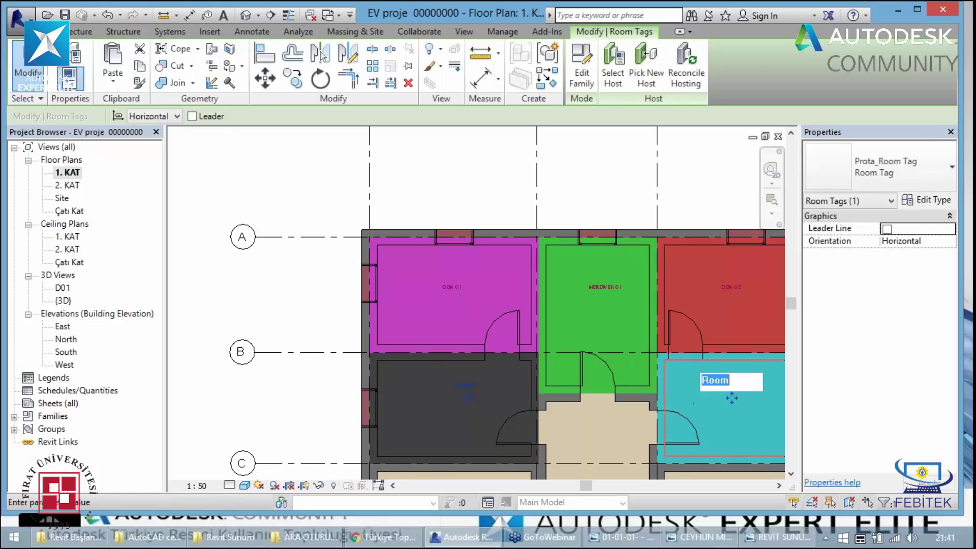
pyautogui.write('ODA 01')
pyautogui.click(588, 196)
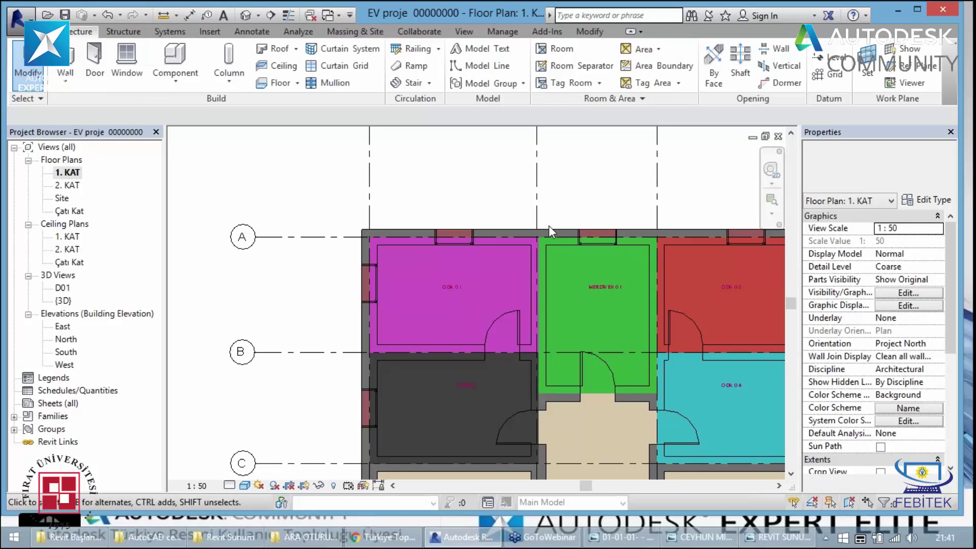
# Zoom out to the full plan and browse the Collaborate, Massing & Site, Manage and View tools
pyautogui.scroll(-2, 554, 231)
pyautogui.scroll(-2, 564, 240)
pyautogui.scroll(-1, 563, 240)
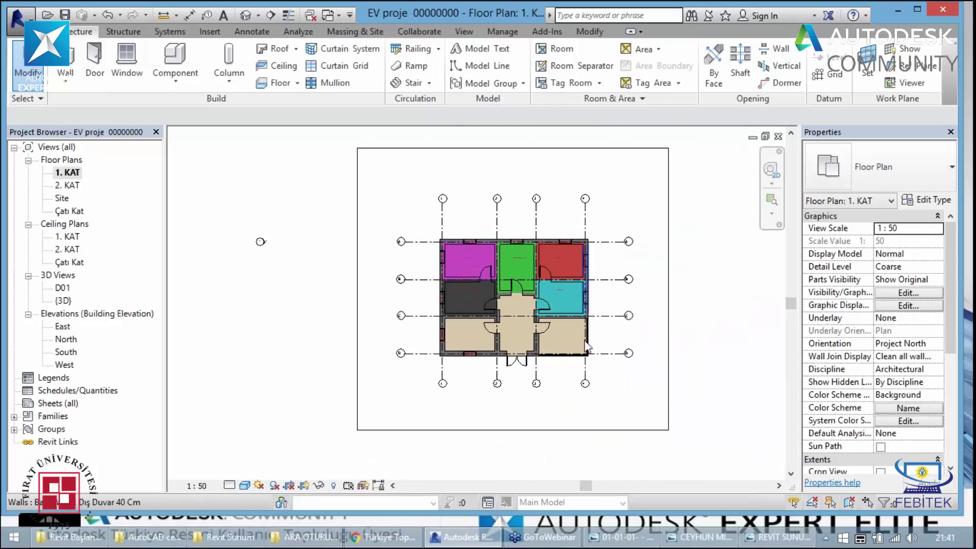
pyautogui.scroll(1, 527, 334)
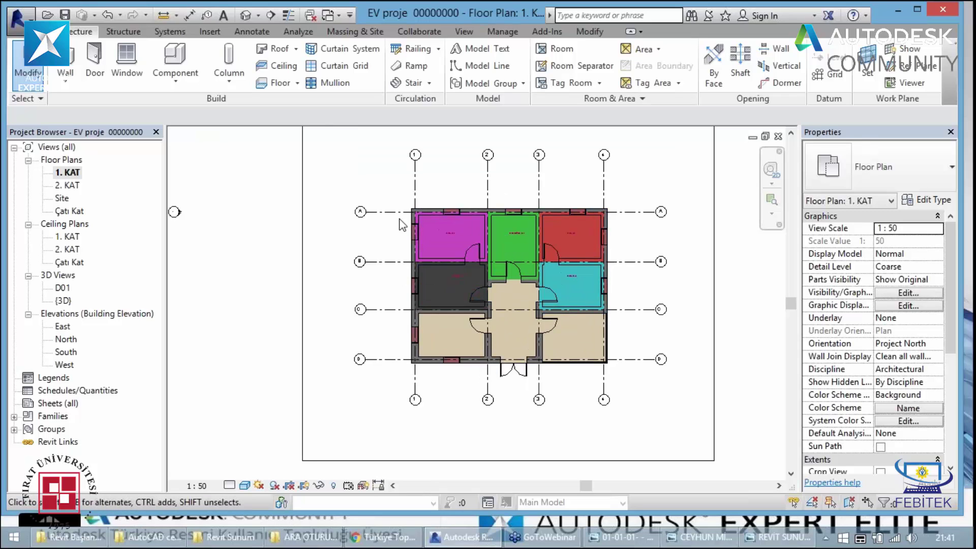
pyautogui.scroll(-1, 402, 222)
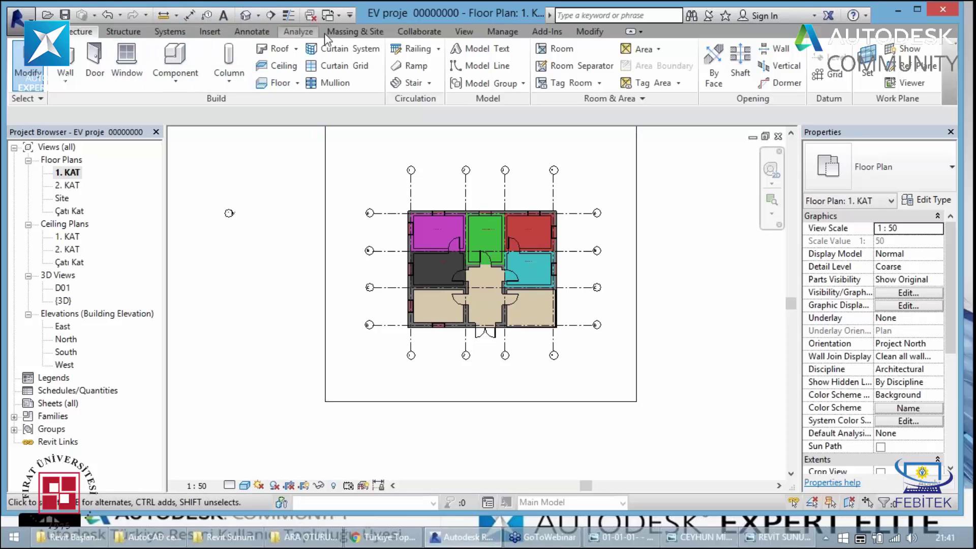
pyautogui.click(410, 35)
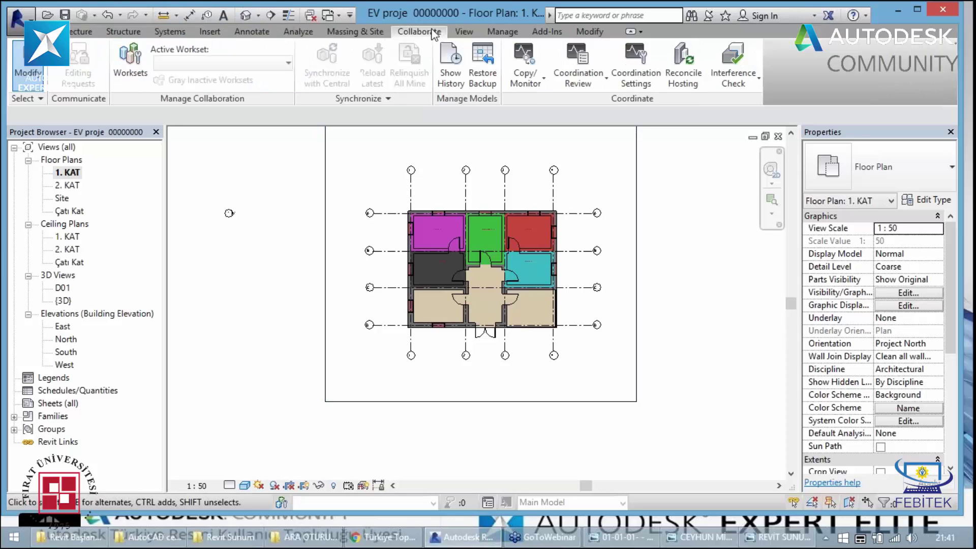
pyautogui.click(365, 29)
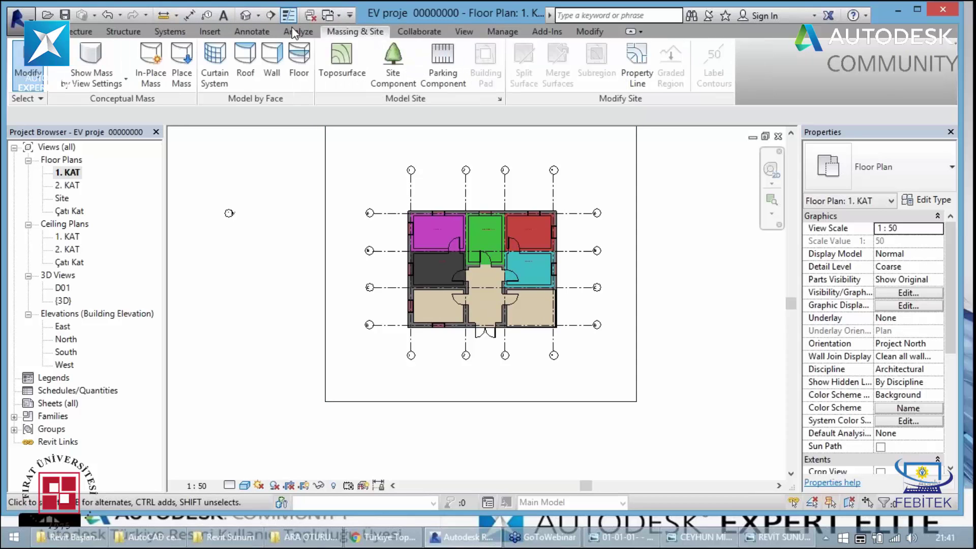
pyautogui.click(511, 34)
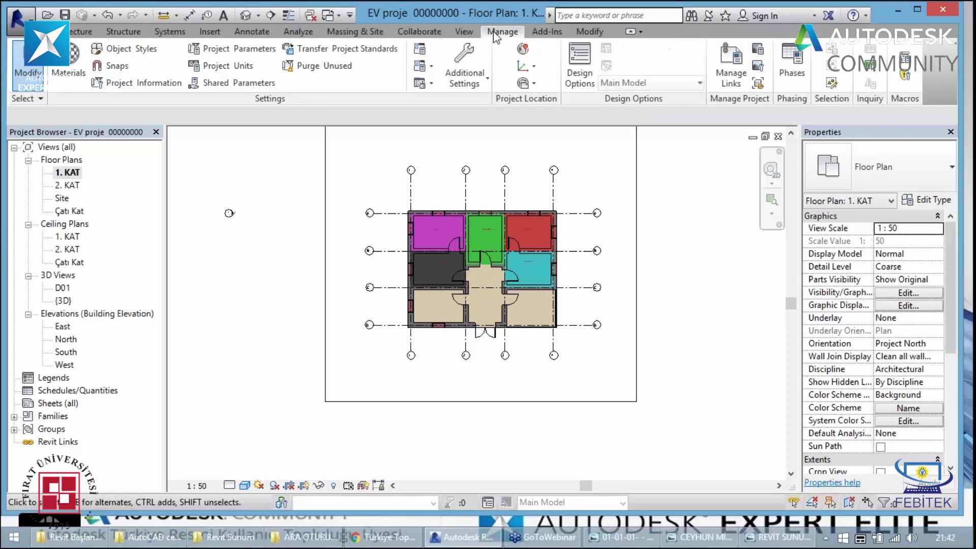
pyautogui.click(462, 31)
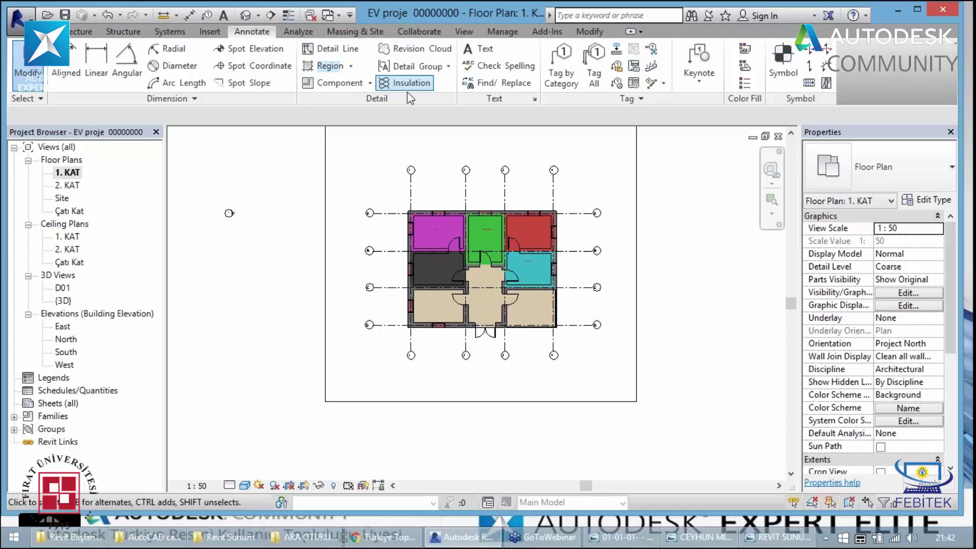
pyautogui.click(743, 84)
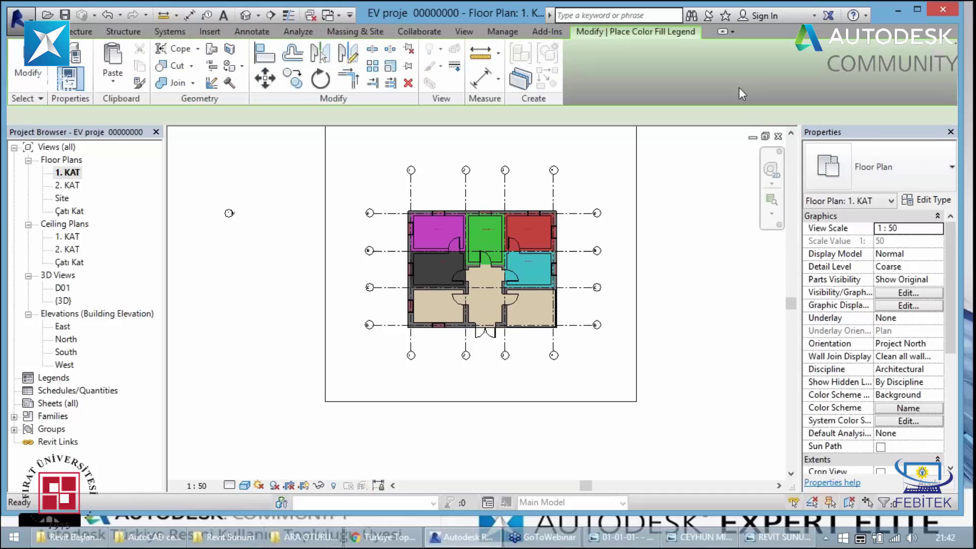
pyautogui.scroll(1, 657, 230)
pyautogui.click(656, 216)
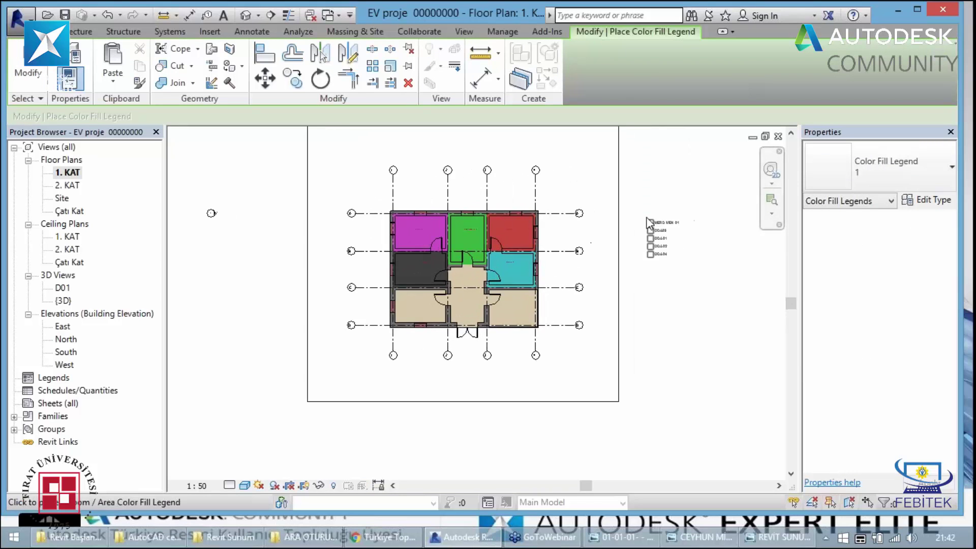
pyautogui.scroll(1, 595, 254)
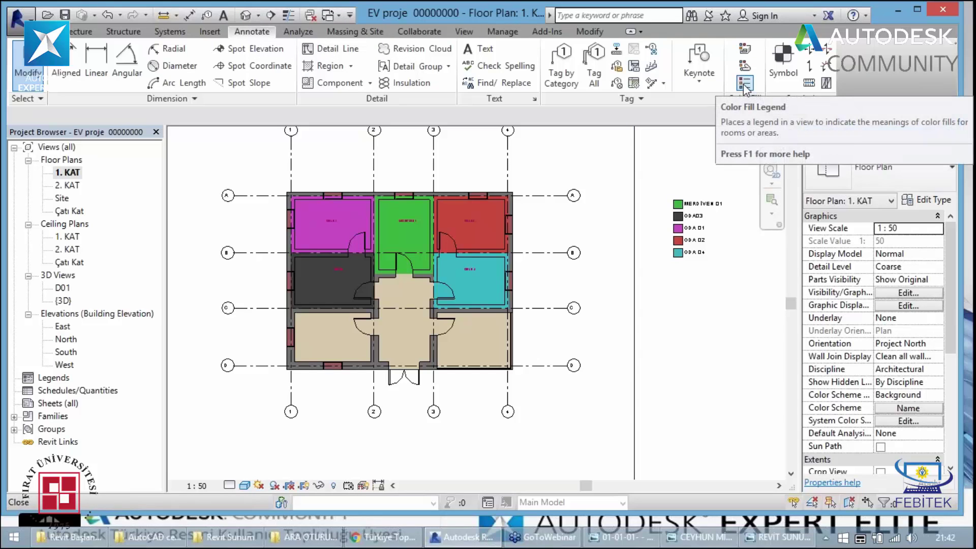
pyautogui.scroll(-1, 412, 219)
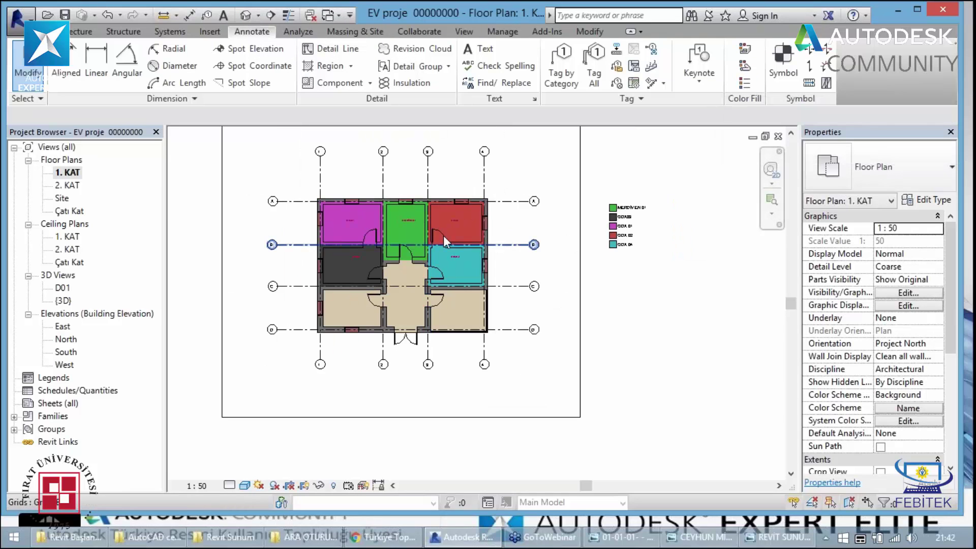
pyautogui.scroll(2, 264, 234)
pyautogui.scroll(1, 264, 234)
pyautogui.scroll(1, 262, 234)
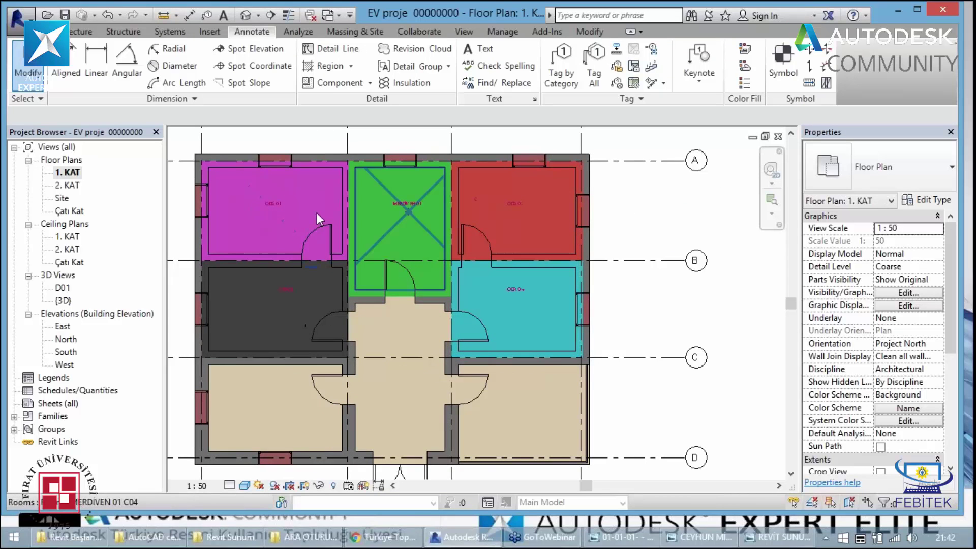
pyautogui.scroll(1, 371, 198)
pyautogui.scroll(1, 492, 209)
pyautogui.scroll(1, 492, 210)
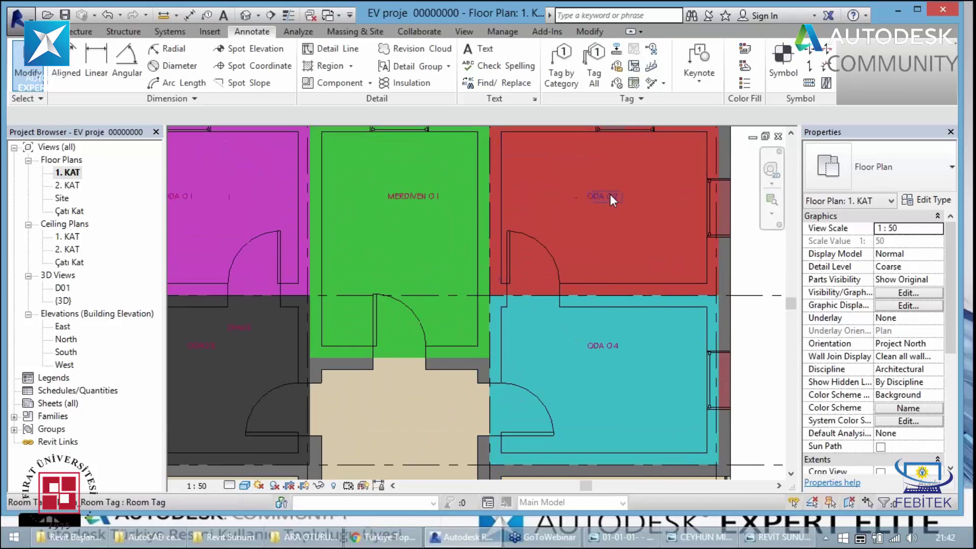
pyautogui.scroll(-1, 605, 195)
pyautogui.scroll(-2, 565, 256)
pyautogui.scroll(-2, 565, 256)
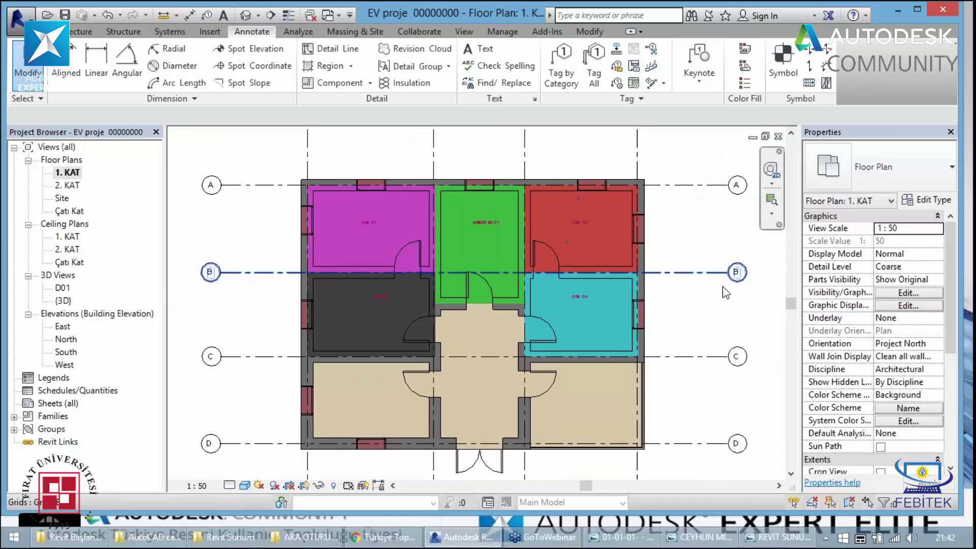
pyautogui.scroll(-2, 712, 275)
pyautogui.hotkey('shift', 'w')
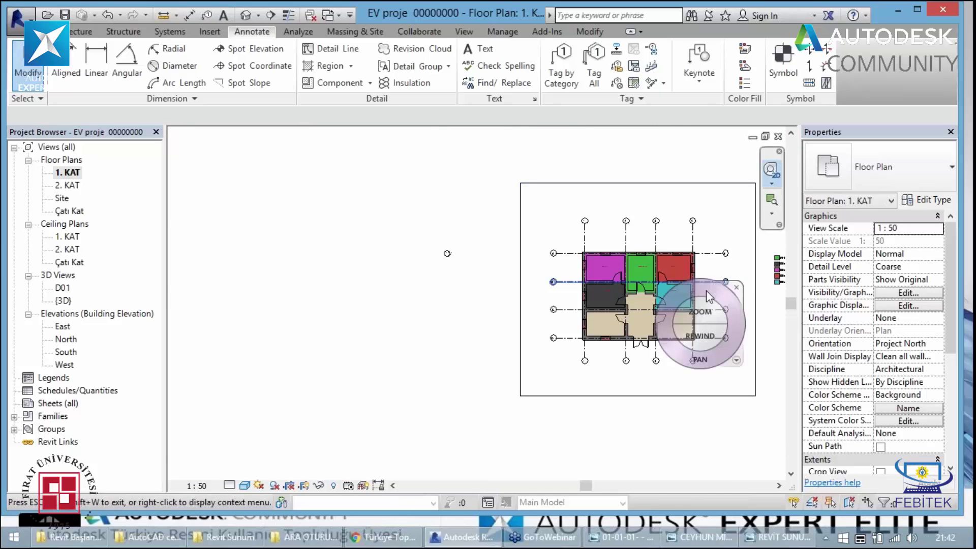
pyautogui.moveTo(706, 291)
pyautogui.mouseDown()
pyautogui.moveTo(673, 321)
pyautogui.moveTo(632, 305)
pyautogui.mouseUp()
pyautogui.scroll(2, 631, 305)
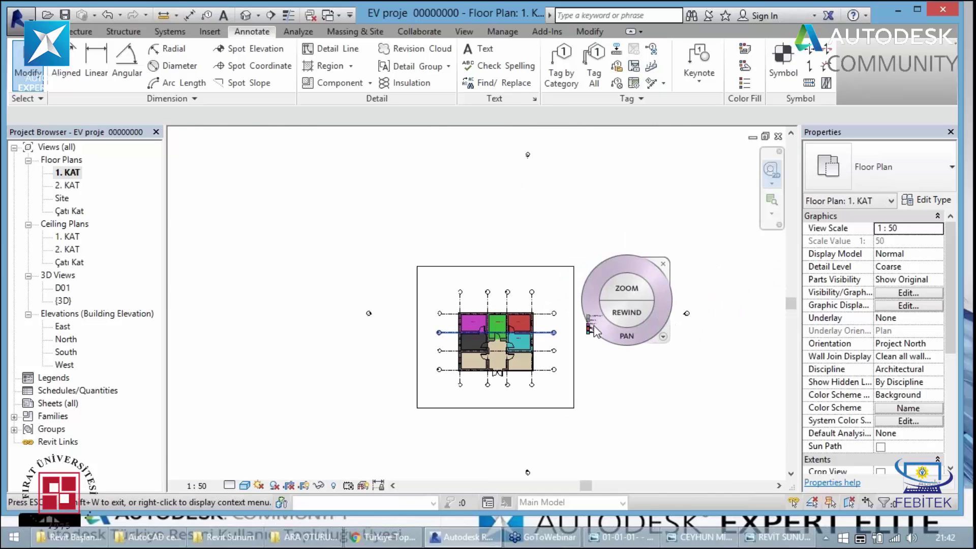
pyautogui.press('Escape')
pyautogui.scroll(1, 589, 330)
pyautogui.scroll(2, 590, 328)
pyautogui.scroll(3, 585, 315)
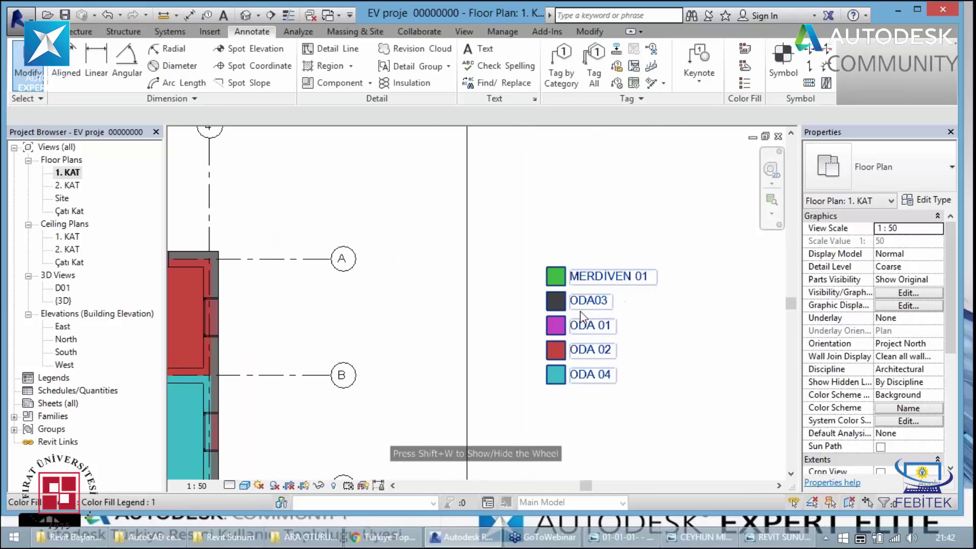
pyautogui.scroll(2, 581, 307)
pyautogui.scroll(1, 582, 310)
pyautogui.scroll(-1, 590, 300)
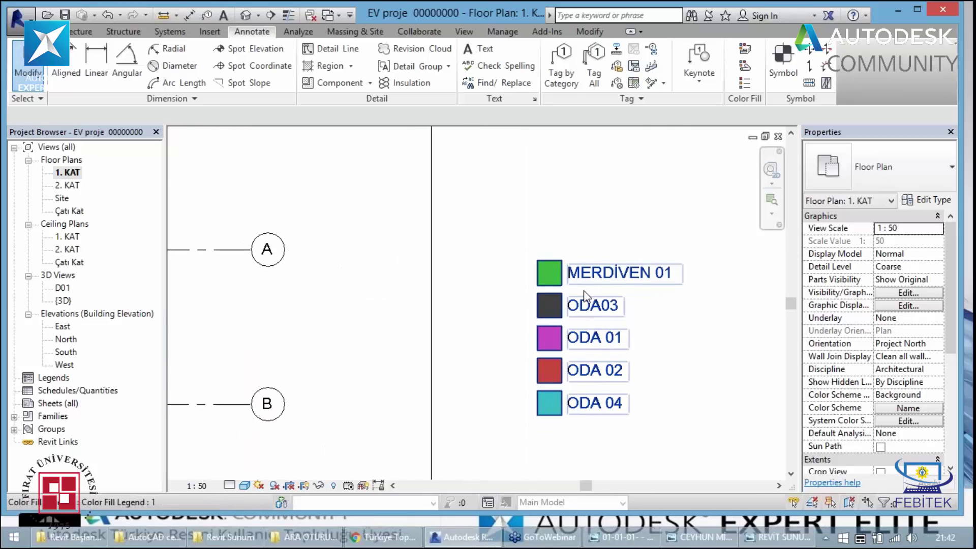
pyautogui.scroll(-3, 587, 295)
pyautogui.scroll(-1, 397, 365)
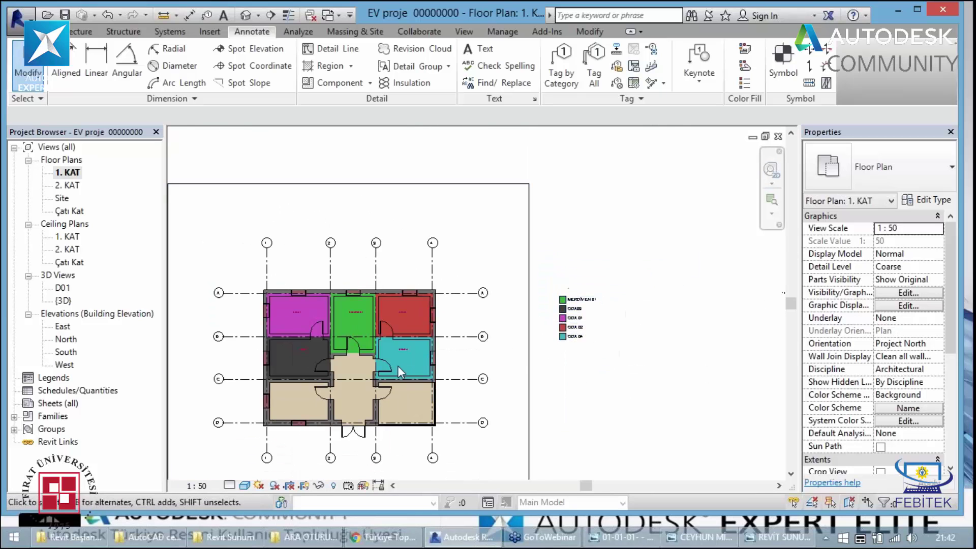
pyautogui.scroll(1, 398, 365)
# Open the room tag family for editing, then close it and discard any changes
pyautogui.doubleClick(408, 346)
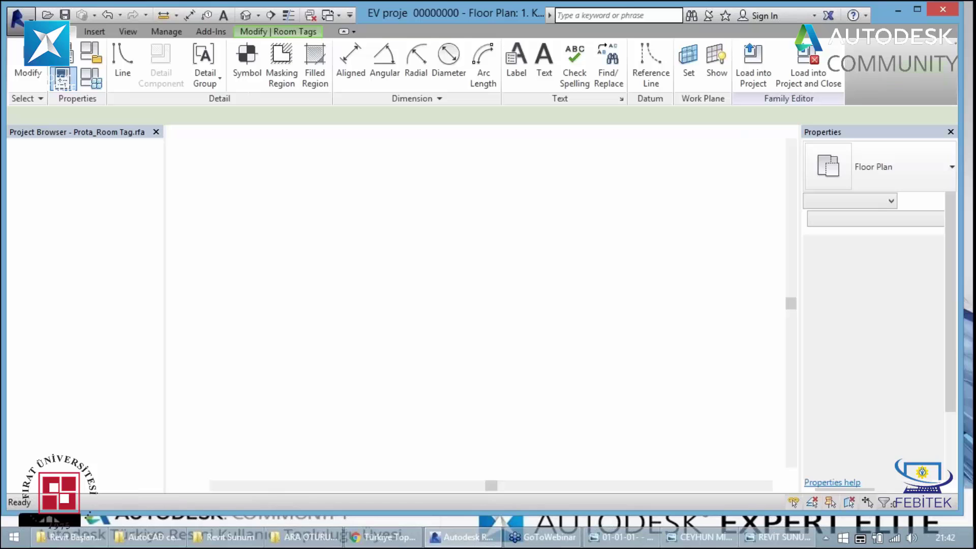
pyautogui.click(778, 136)
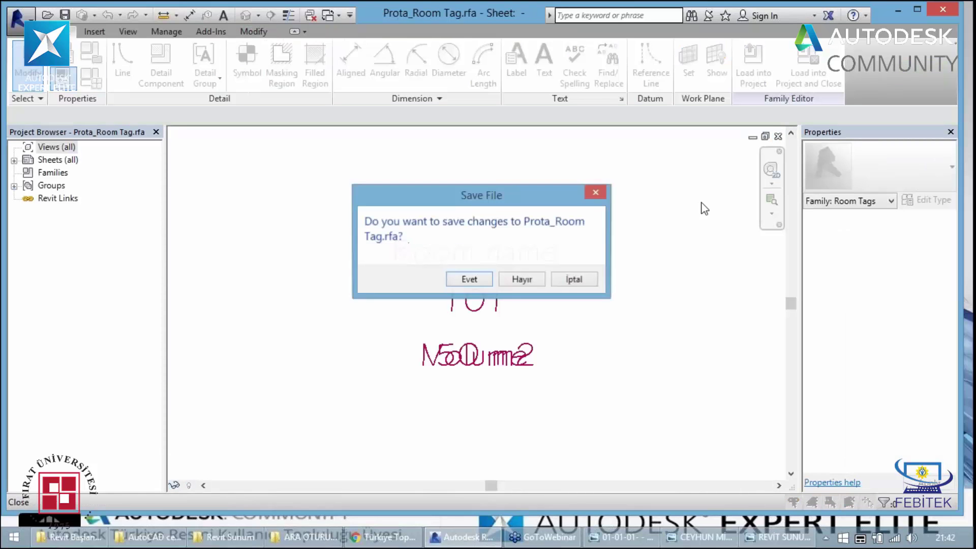
pyautogui.click(523, 279)
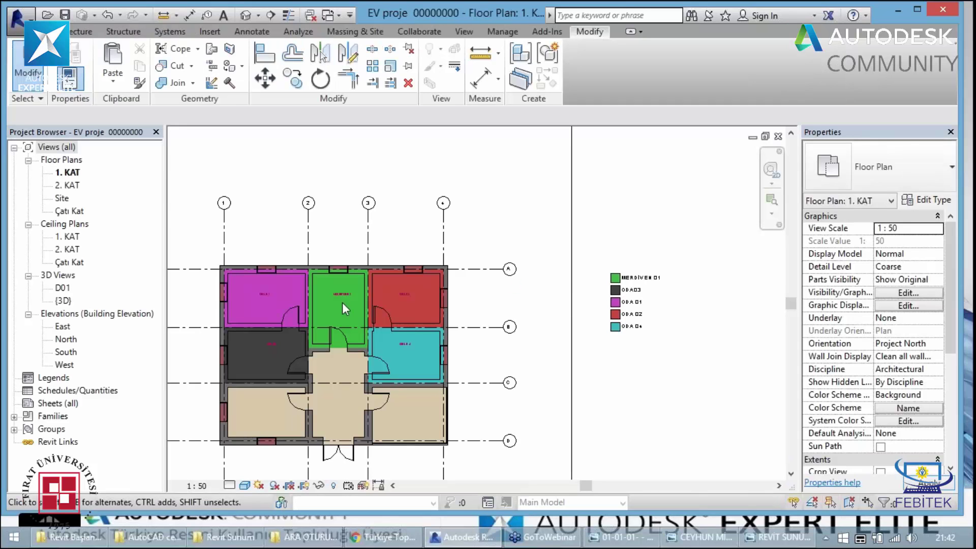
# Turn on Show Area in the room tag's Type Properties and apply it
pyautogui.scroll(2, 343, 303)
pyautogui.click(347, 289)
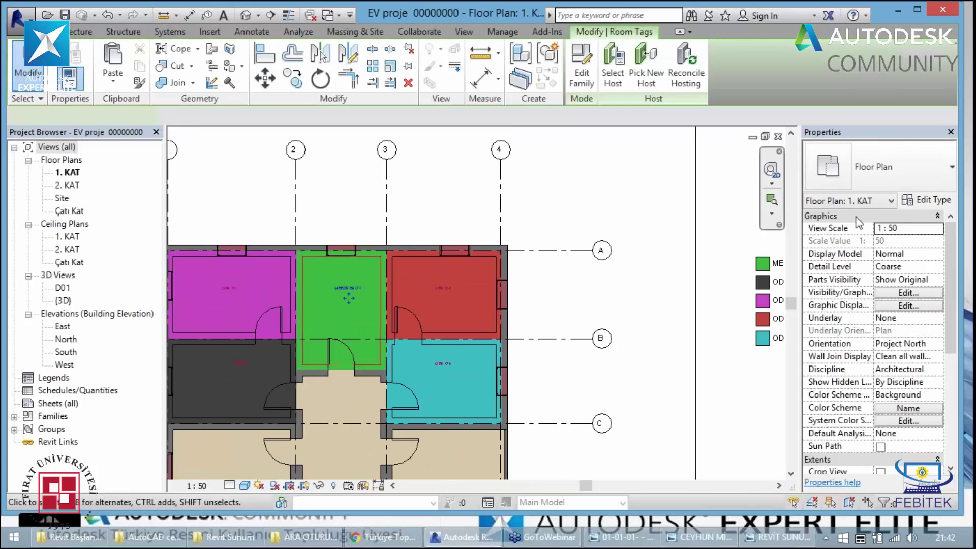
pyautogui.click(926, 202)
pyautogui.click(397, 407)
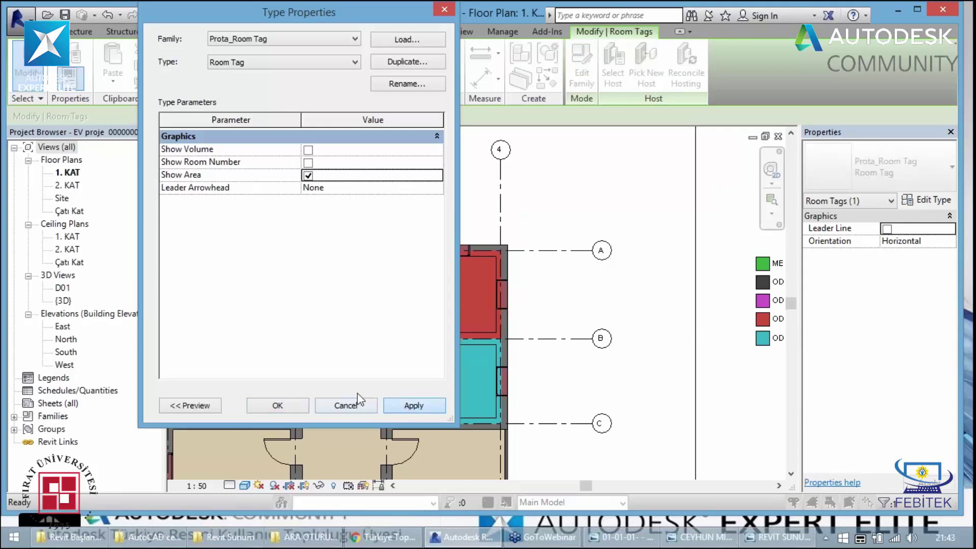
pyautogui.click(297, 406)
# Zoom around the 1. KAT plan to check the tags now show areas, e.g. ODA 01 at 10.40 m²
pyautogui.scroll(1, 389, 334)
pyautogui.scroll(1, 407, 310)
pyautogui.scroll(2, 448, 303)
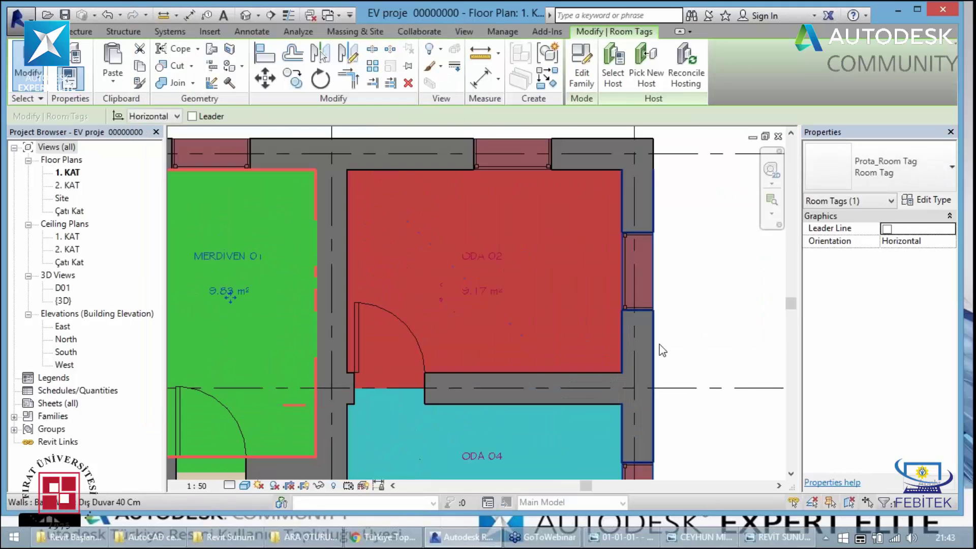
pyautogui.click(663, 350)
pyautogui.scroll(-1, 539, 333)
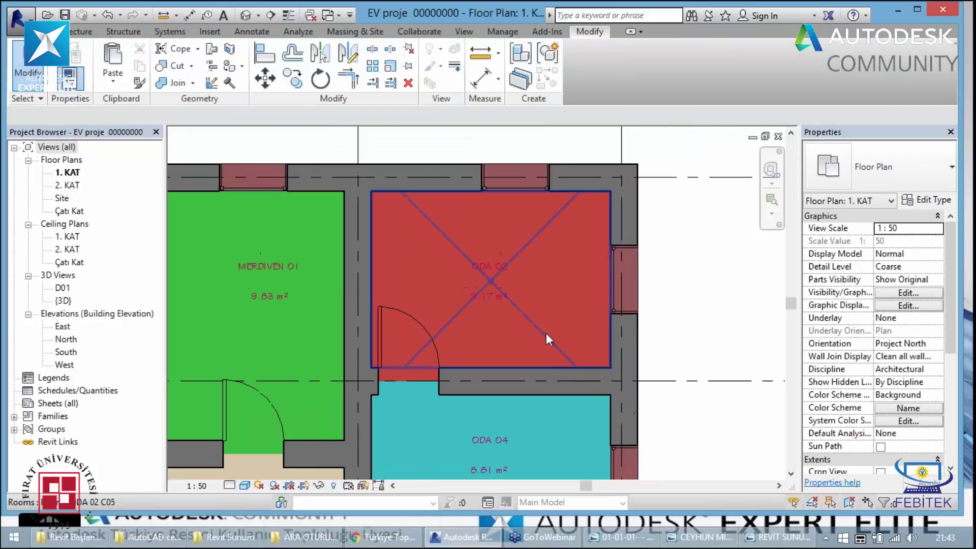
pyautogui.scroll(-1, 542, 335)
pyautogui.scroll(-1, 536, 341)
pyautogui.scroll(2, 194, 313)
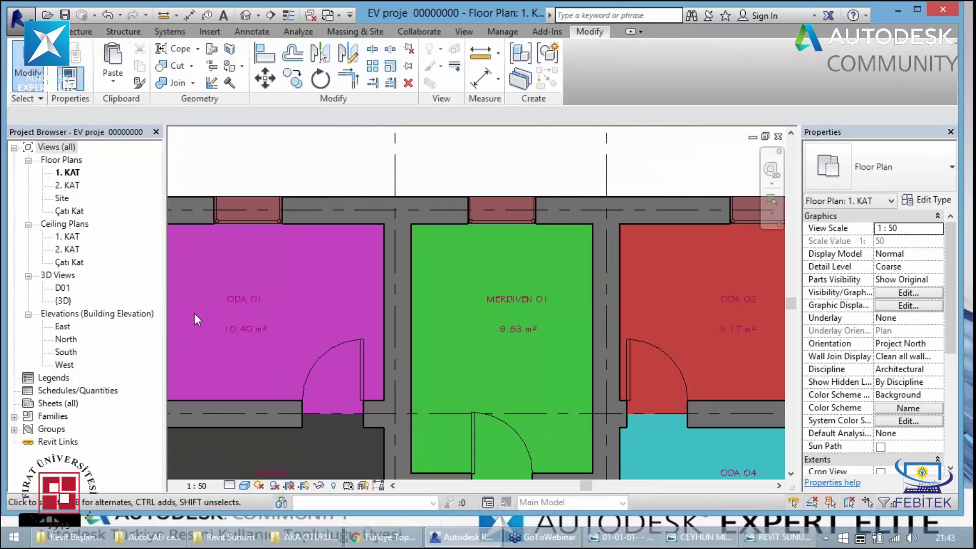
pyautogui.scroll(2, 212, 330)
pyautogui.scroll(-2, 280, 285)
pyautogui.scroll(2, 261, 308)
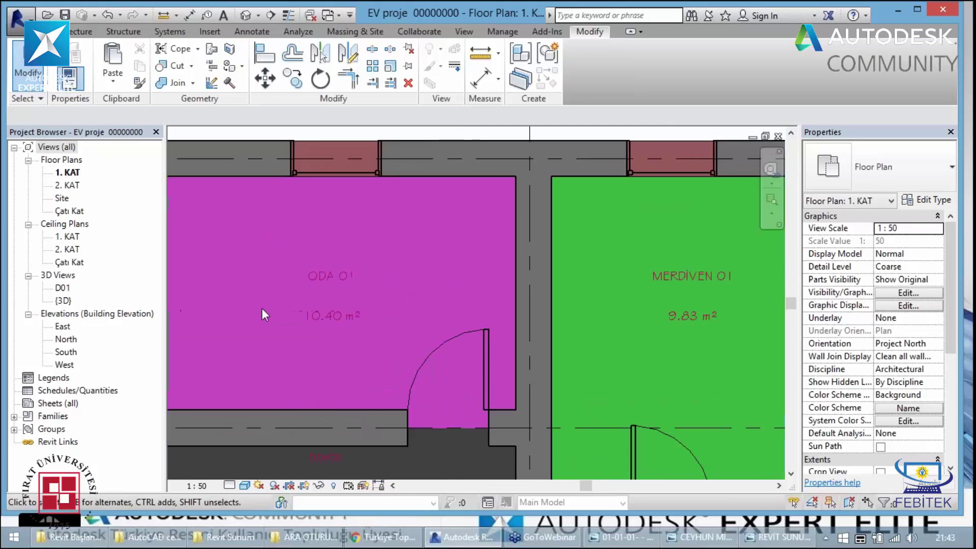
pyautogui.scroll(1, 336, 326)
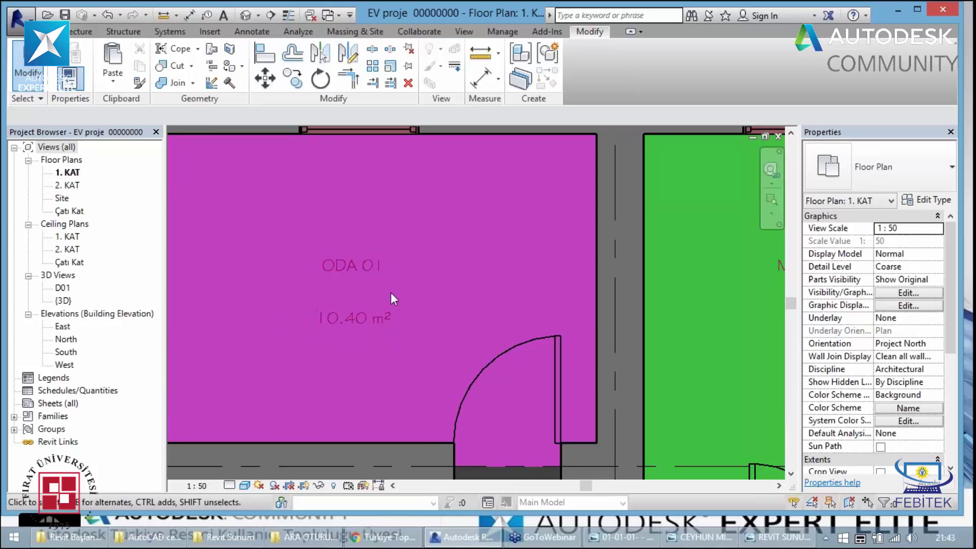
pyautogui.scroll(-1, 355, 319)
pyautogui.scroll(-1, 355, 320)
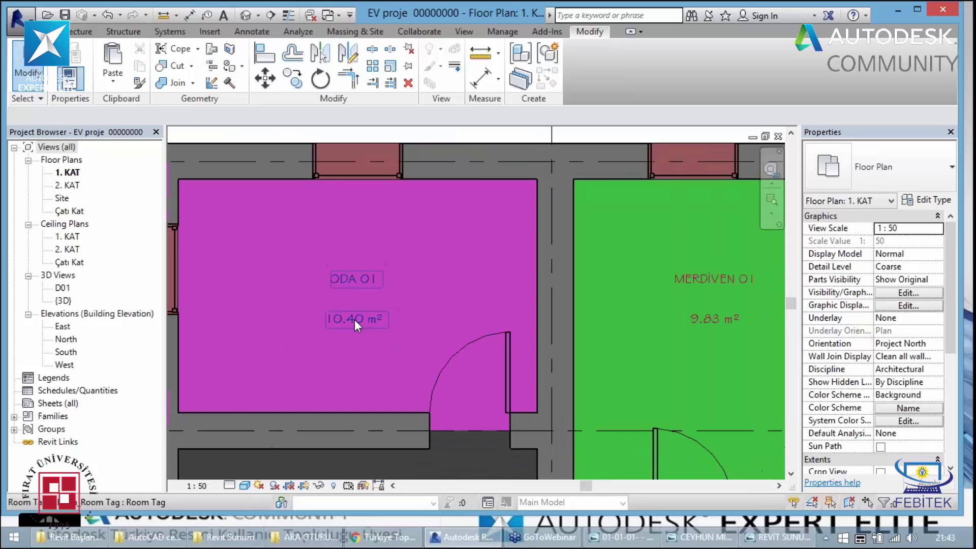
pyautogui.scroll(-1, 354, 320)
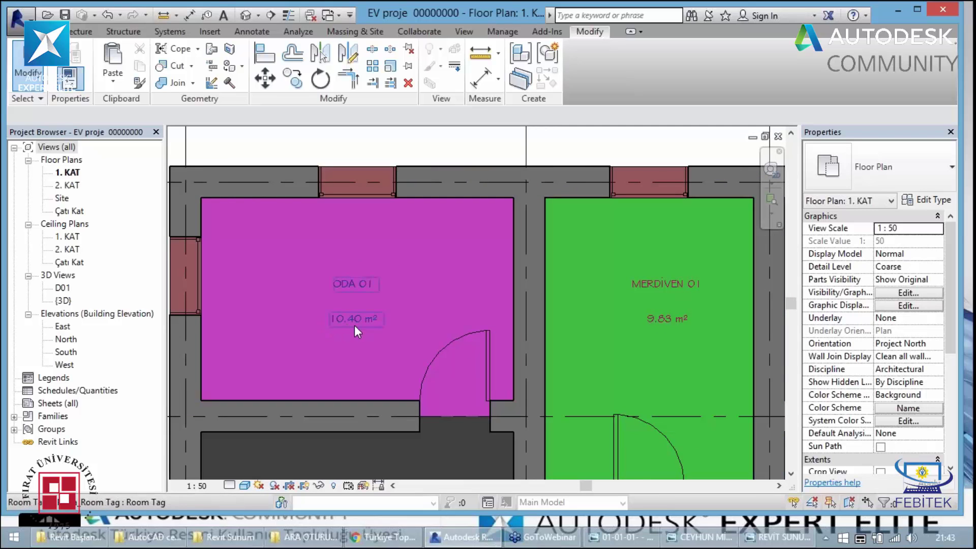
pyautogui.scroll(-2, 539, 325)
pyautogui.scroll(2, 637, 327)
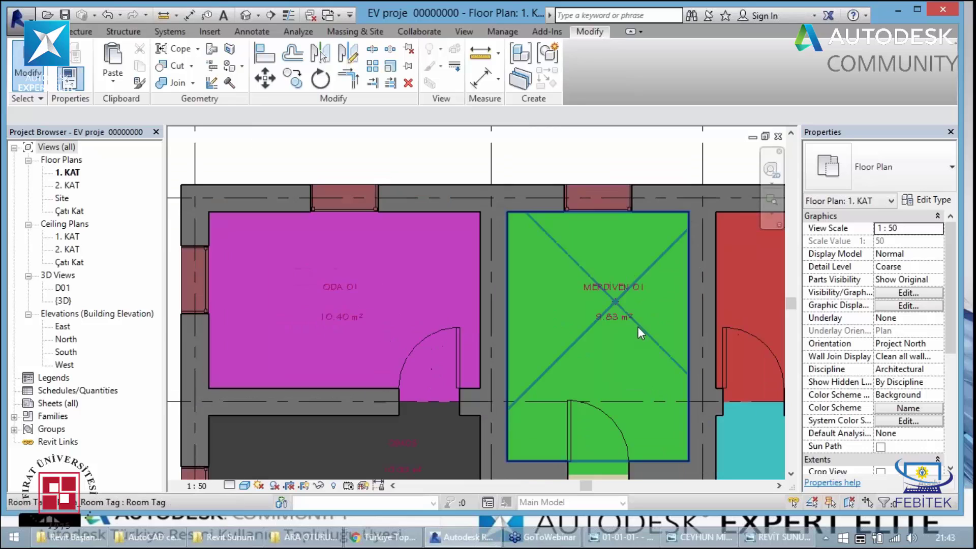
pyautogui.scroll(-1, 638, 327)
pyautogui.scroll(-3, 629, 333)
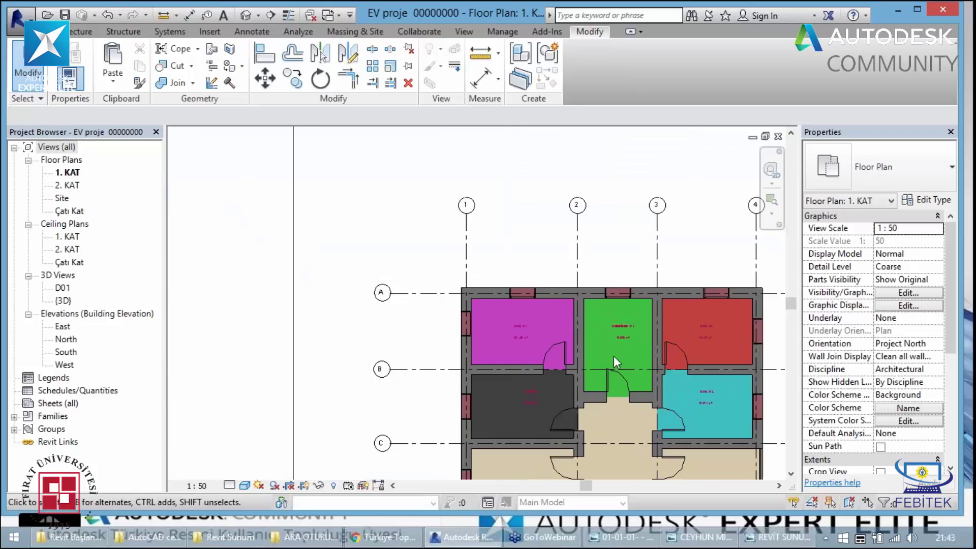
pyautogui.scroll(-2, 370, 331)
pyautogui.scroll(1, 349, 300)
pyautogui.scroll(-3, 556, 336)
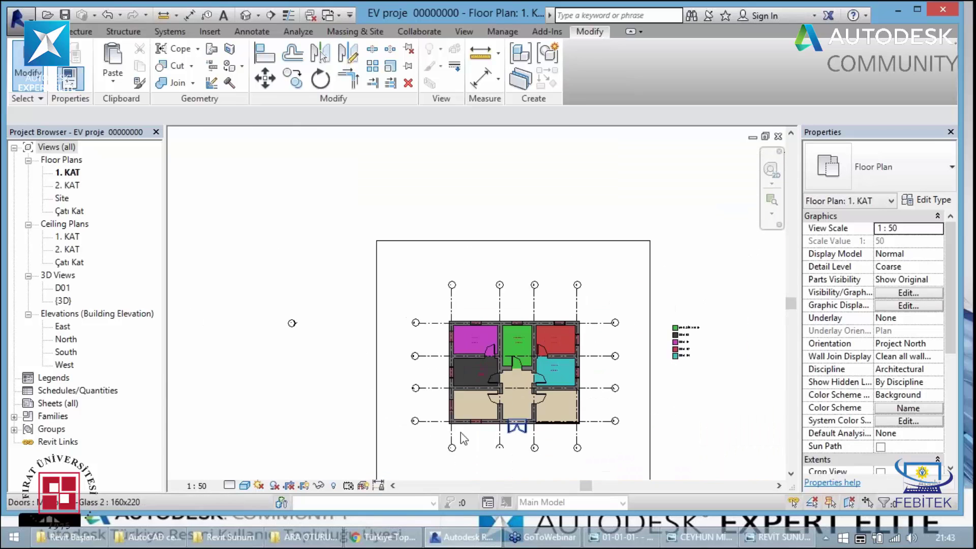
pyautogui.press('z')
pyautogui.press('r')
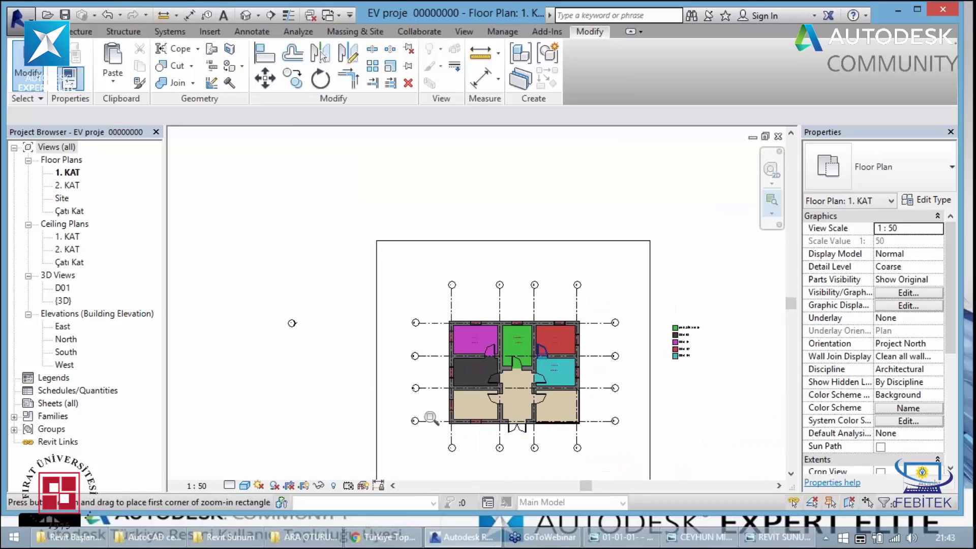
pyautogui.moveTo(391, 447); pyautogui.dragTo(685, 289)
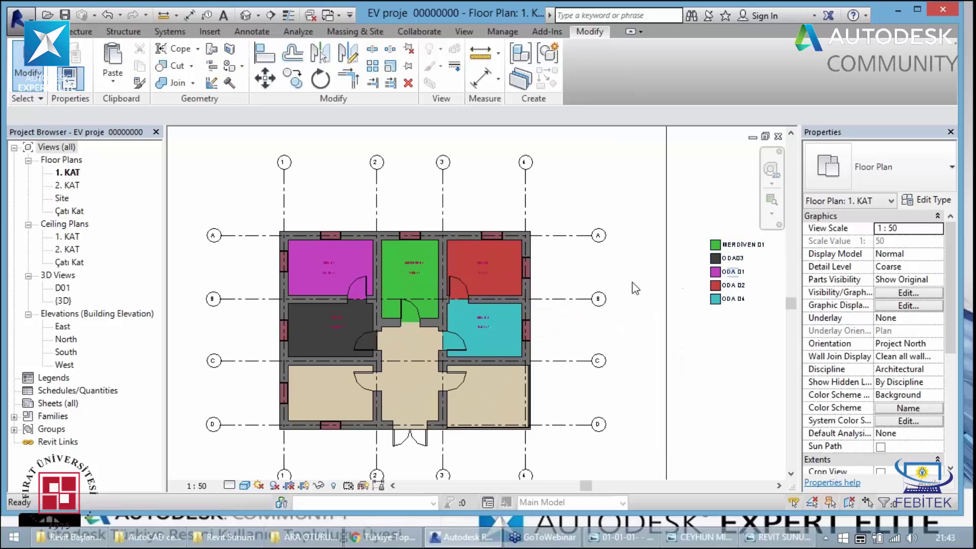
pyautogui.click(732, 254)
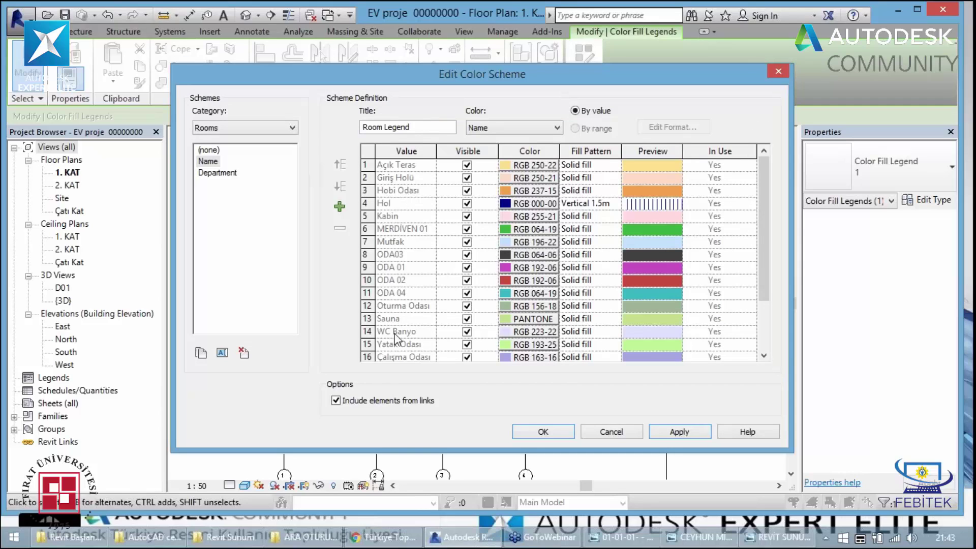
pyautogui.click(775, 69)
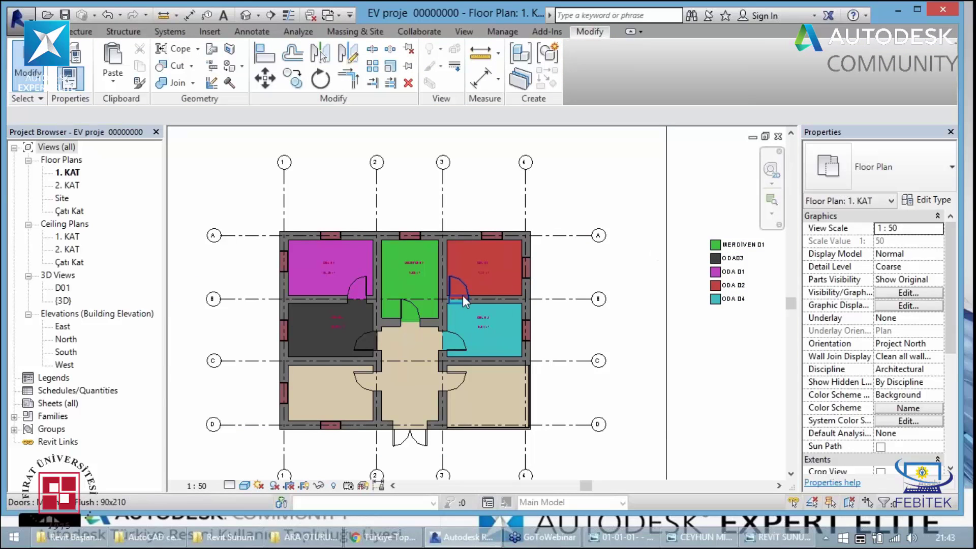
pyautogui.scroll(-1, 463, 295)
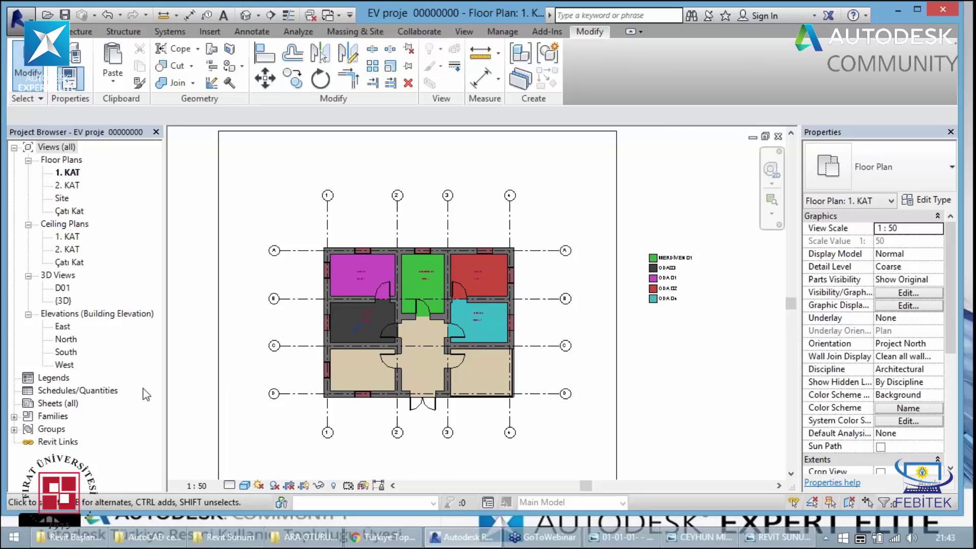
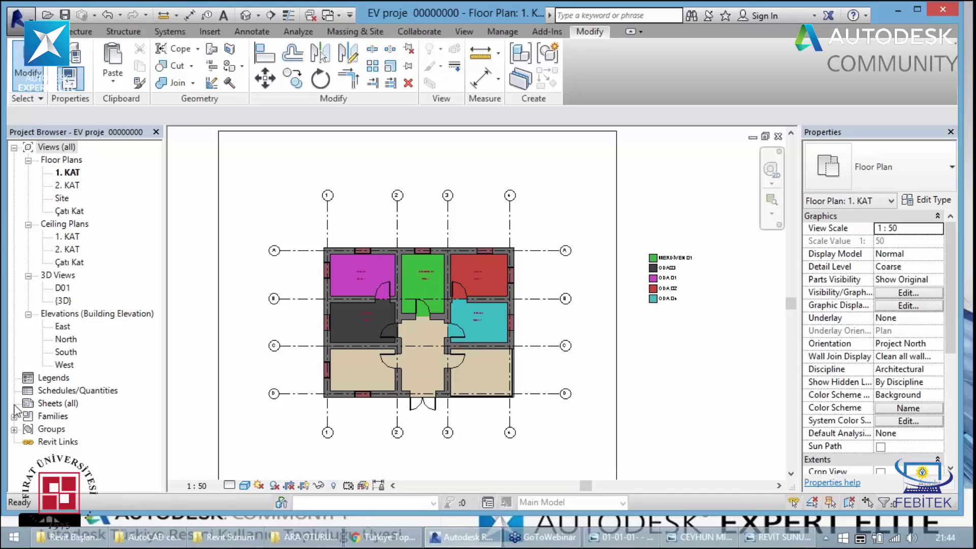
# Select Sheets (all), then cycle through each ribbon tool set from Architecture to View
pyautogui.click(64, 406)
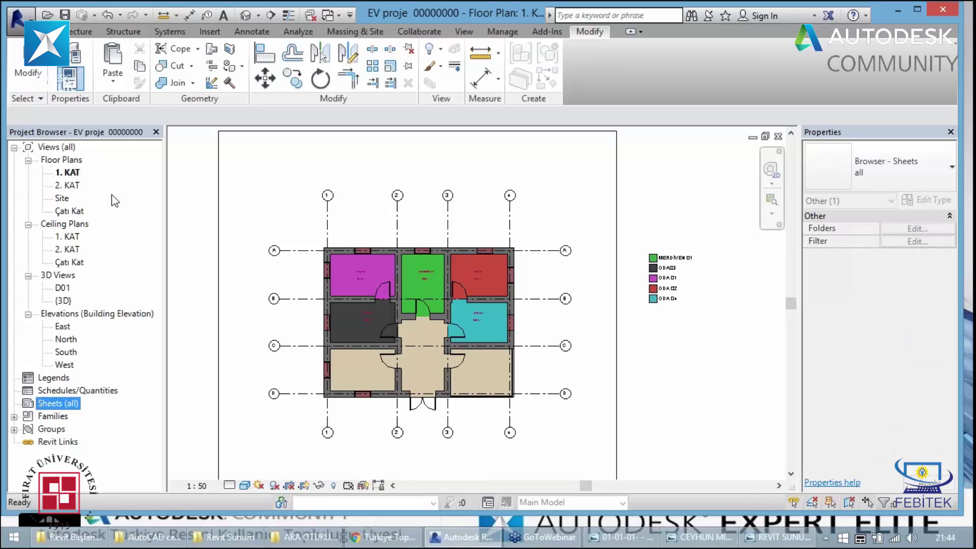
pyautogui.click(71, 32)
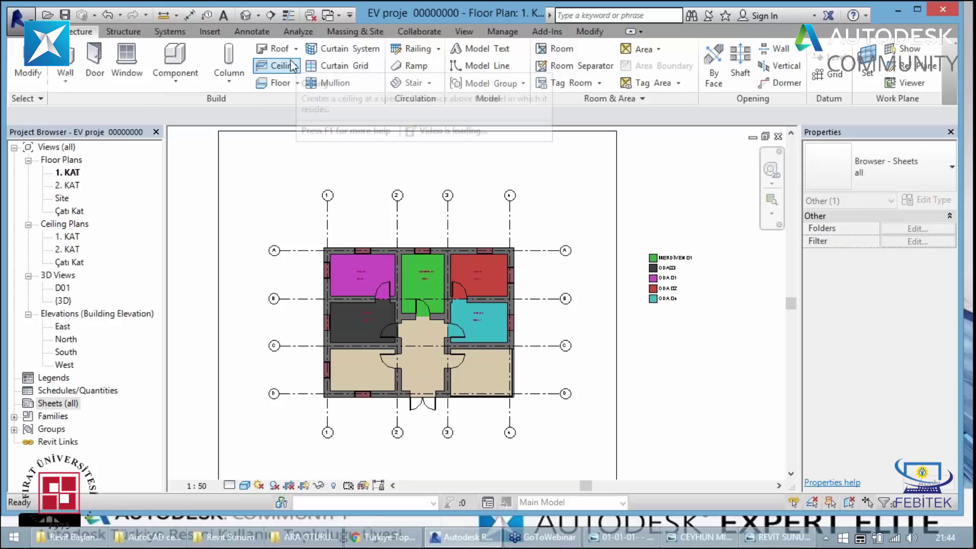
pyautogui.click(124, 33)
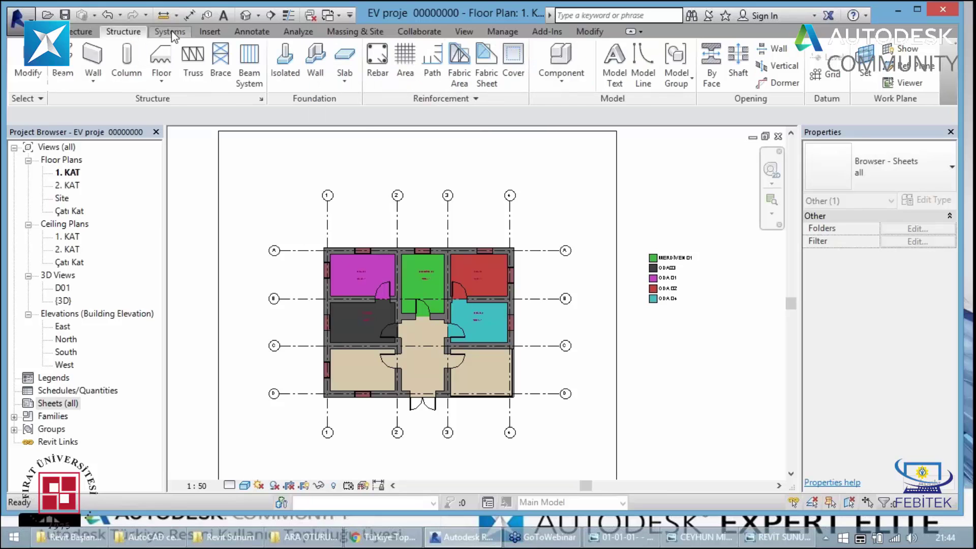
pyautogui.click(171, 33)
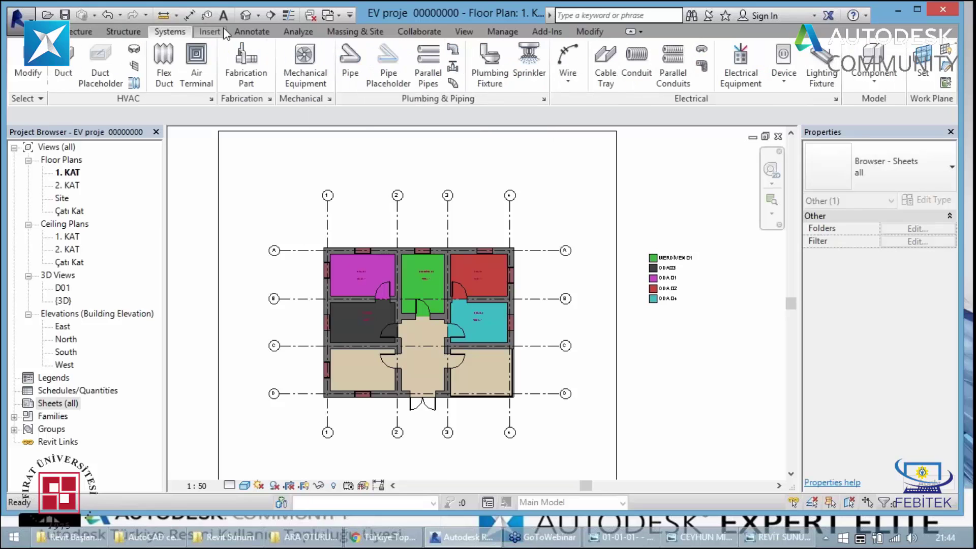
pyautogui.click(224, 28)
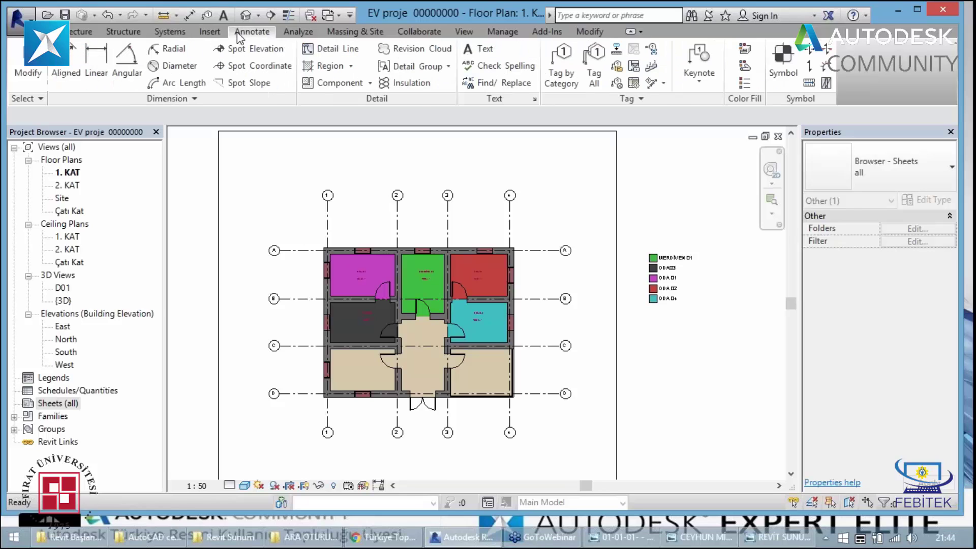
pyautogui.click(308, 33)
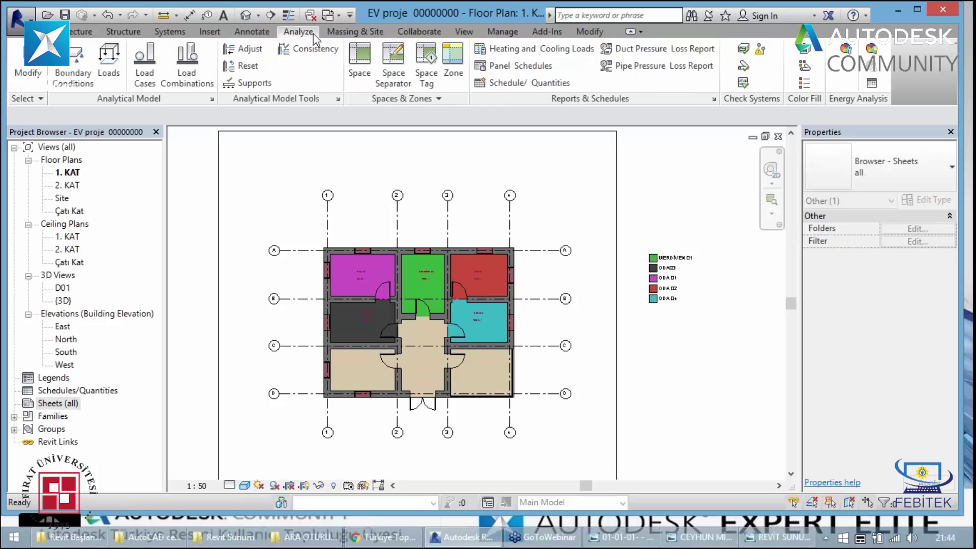
pyautogui.click(334, 36)
pyautogui.click(422, 35)
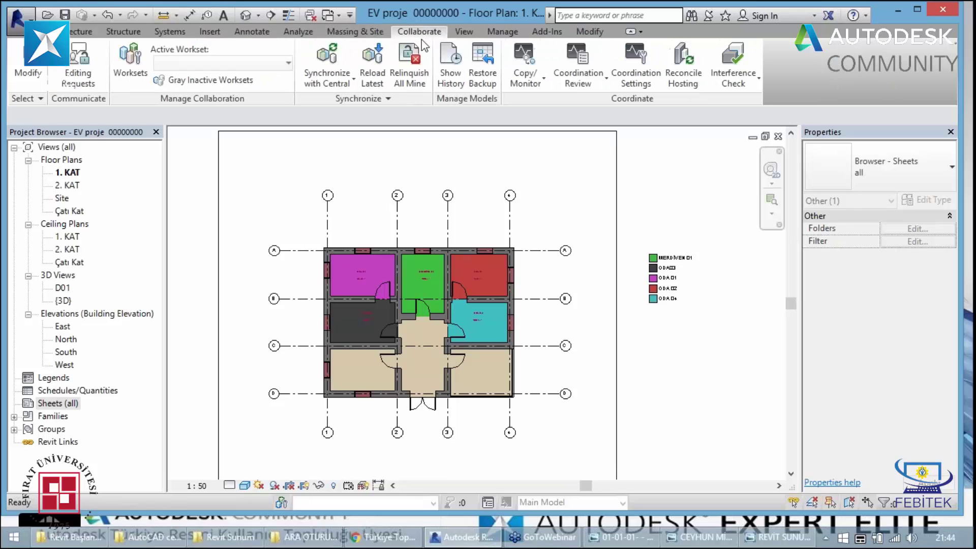
pyautogui.click(461, 32)
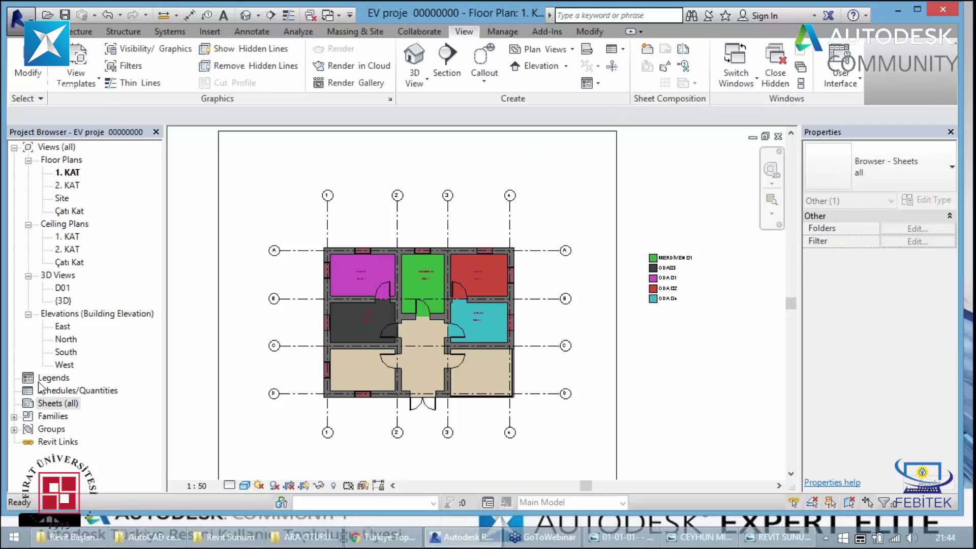
# Start a new sheet and browse to the Titleblocks library folder
pyautogui.click(647, 53)
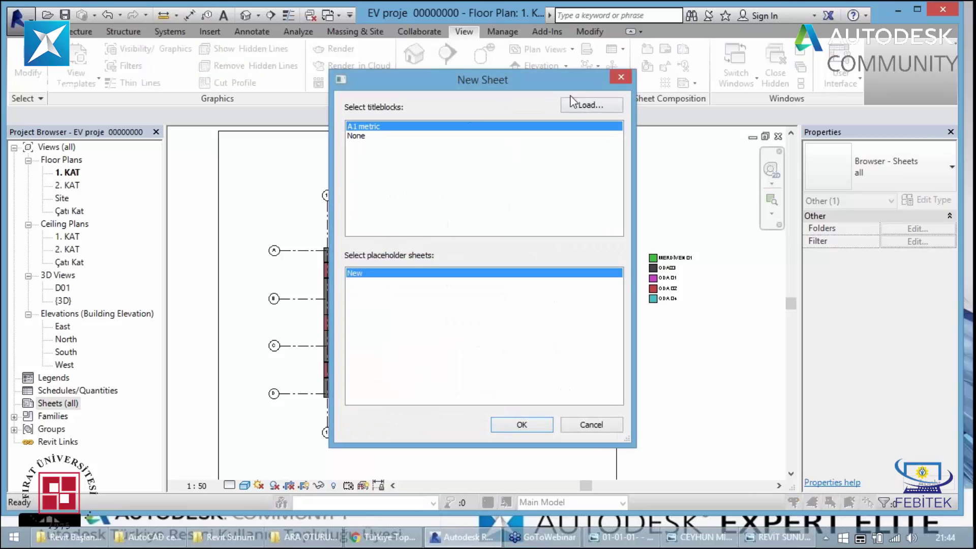
pyautogui.click(582, 107)
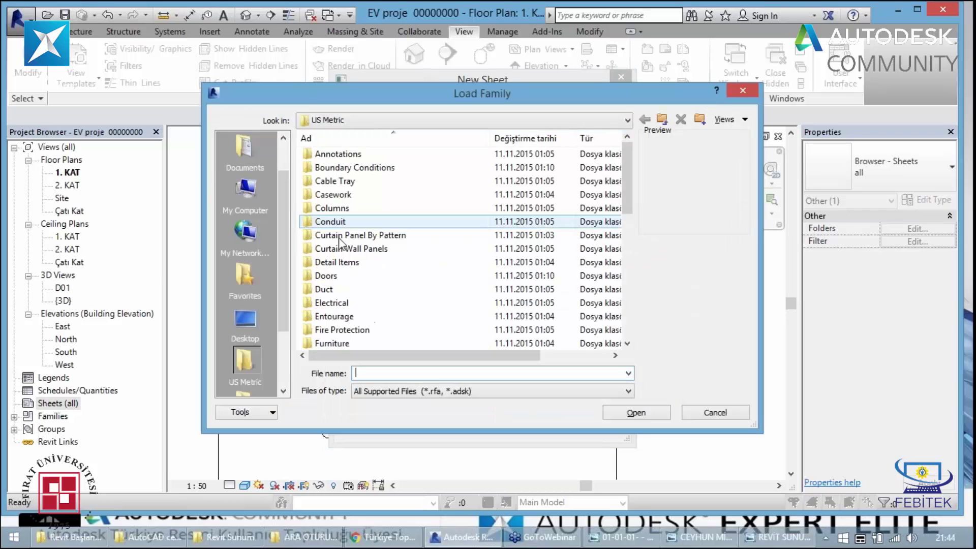
pyautogui.scroll(-4, 346, 305)
pyautogui.scroll(-5, 346, 307)
pyautogui.doubleClick(345, 303)
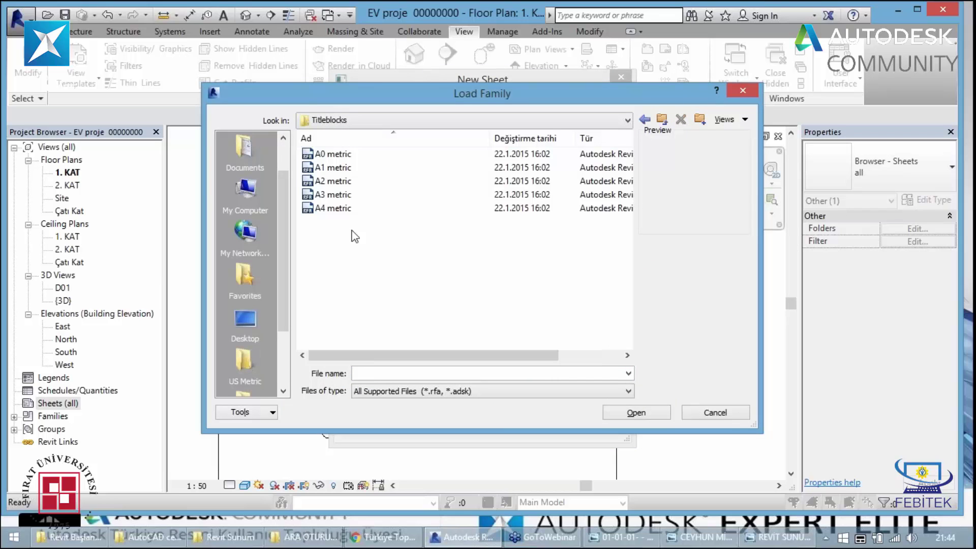
# Load the A0 metric title block and create the sheet on A1 metric
pyautogui.click(333, 154)
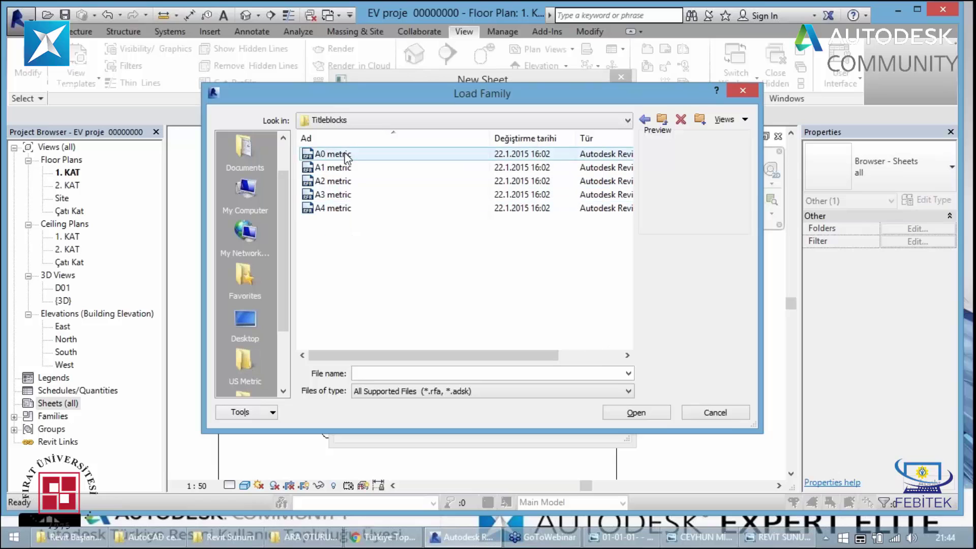
pyautogui.click(648, 412)
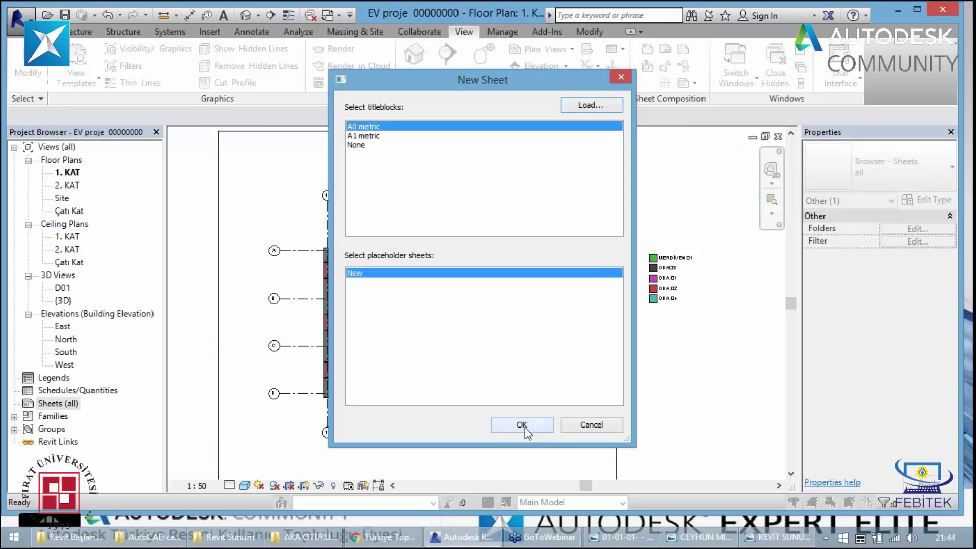
pyautogui.press('Down')
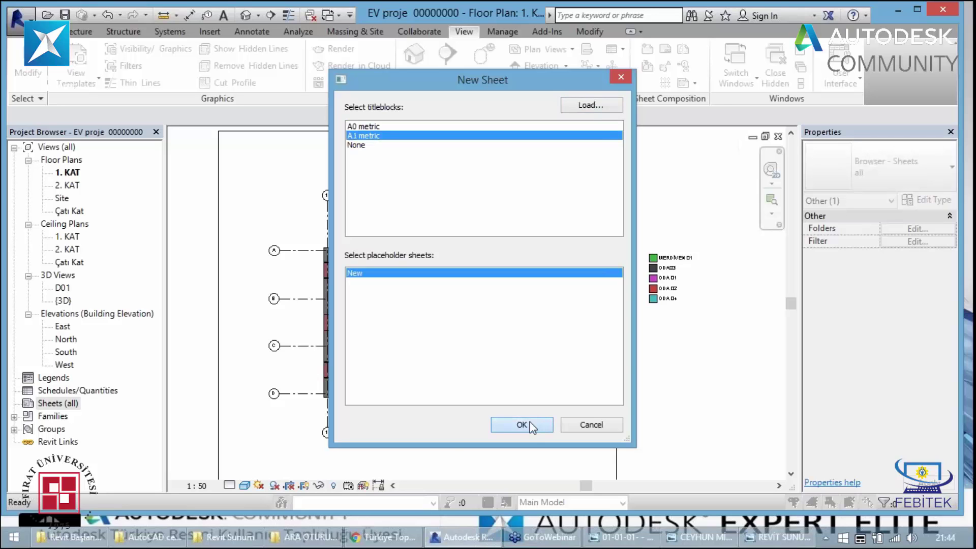
pyautogui.click(529, 425)
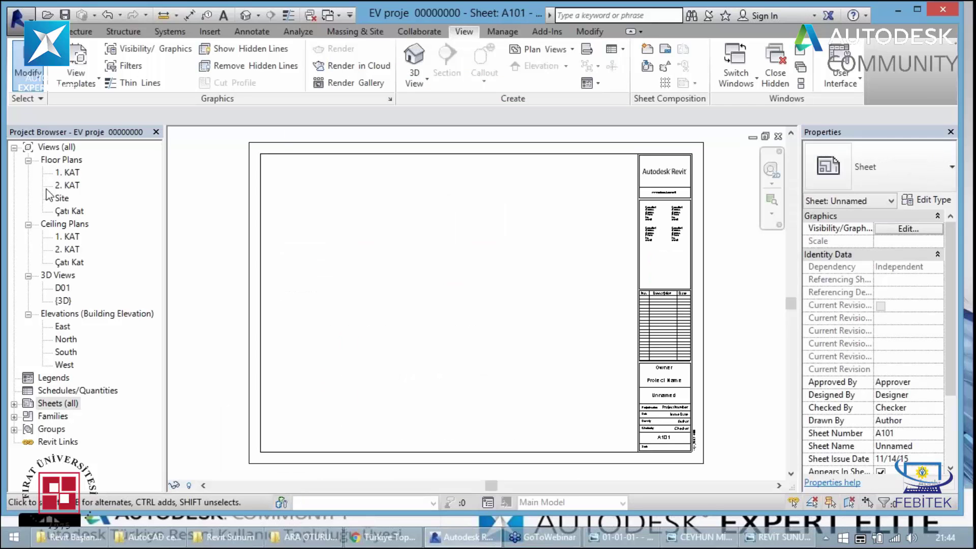
# Drag the 1. KAT floor plan onto sheet A101
pyautogui.click(71, 174)
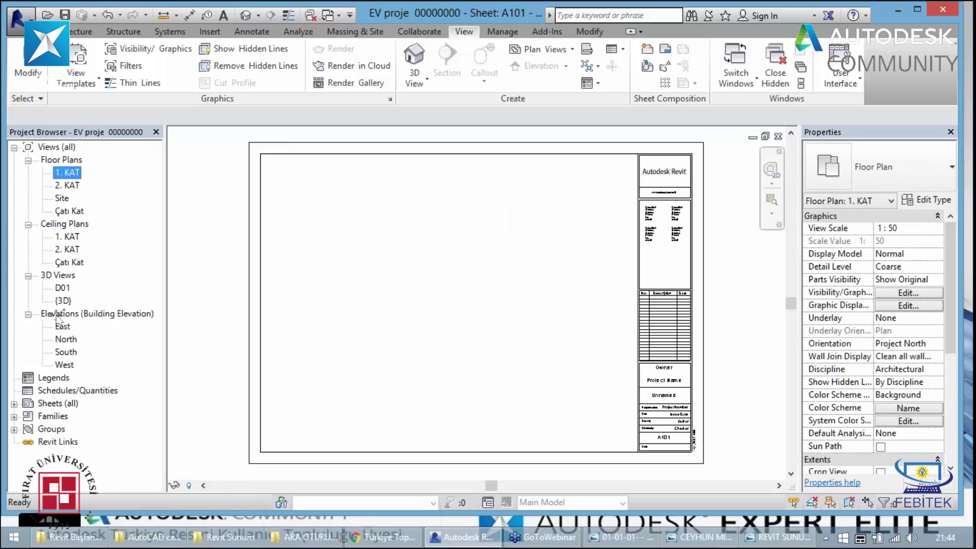
pyautogui.moveTo(62, 379); pyautogui.dragTo(431, 323)
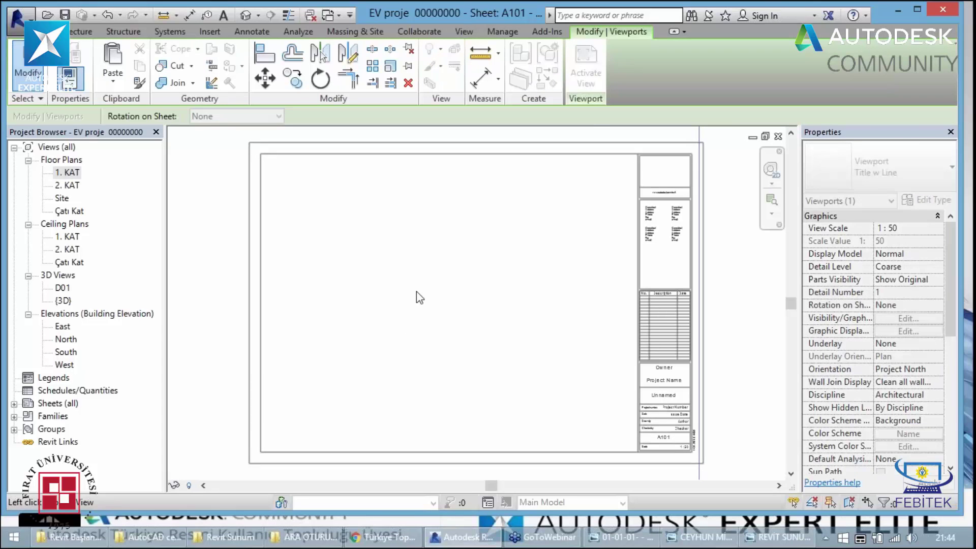
pyautogui.scroll(-2, 414, 297)
pyautogui.scroll(-4, 409, 301)
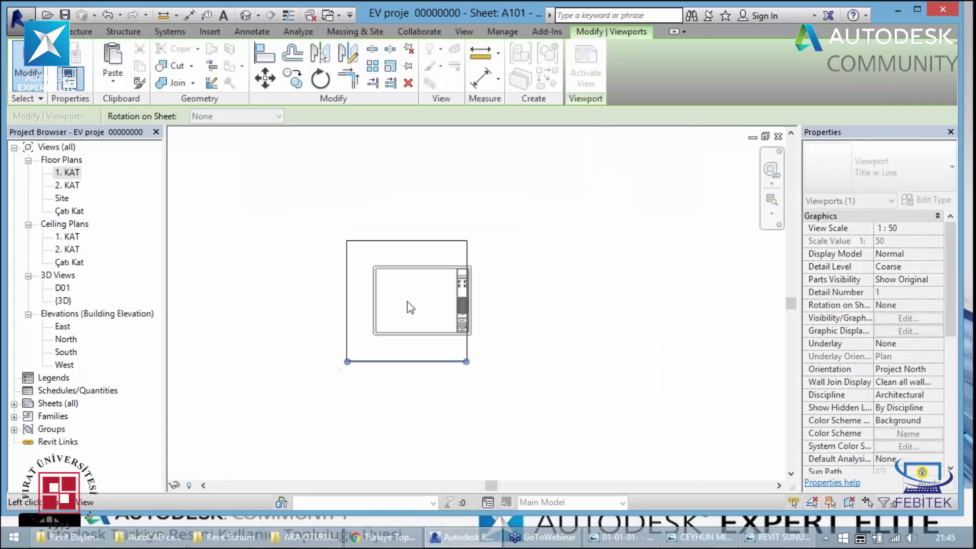
# Position the 1:50 plan viewport on the sheet, then reopen the 1. KAT plan
pyautogui.moveTo(408, 307)
pyautogui.mouseDown()
pyautogui.moveTo(463, 281)
pyautogui.moveTo(409, 268)
pyautogui.mouseUp()
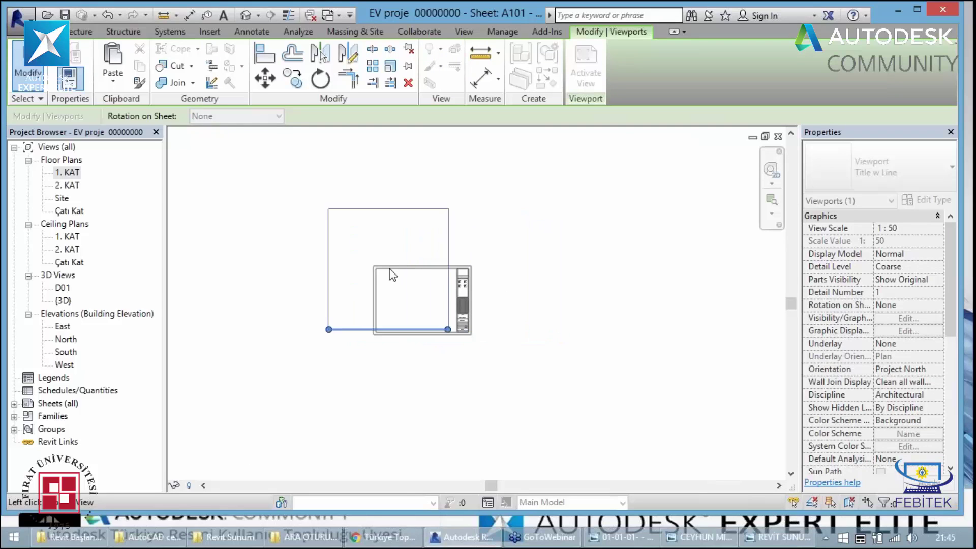
pyautogui.scroll(3, 409, 259)
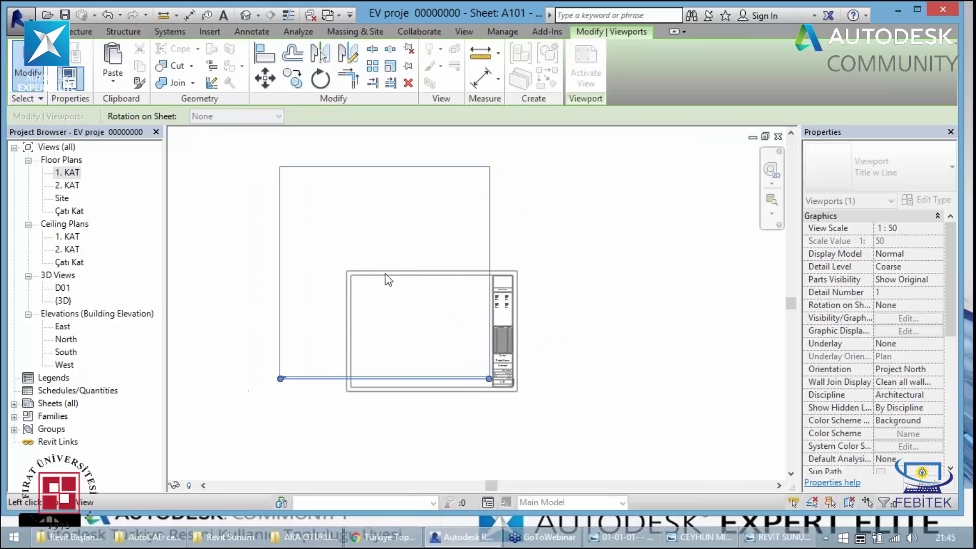
pyautogui.moveTo(355, 286); pyautogui.dragTo(413, 322)
pyautogui.click(415, 327)
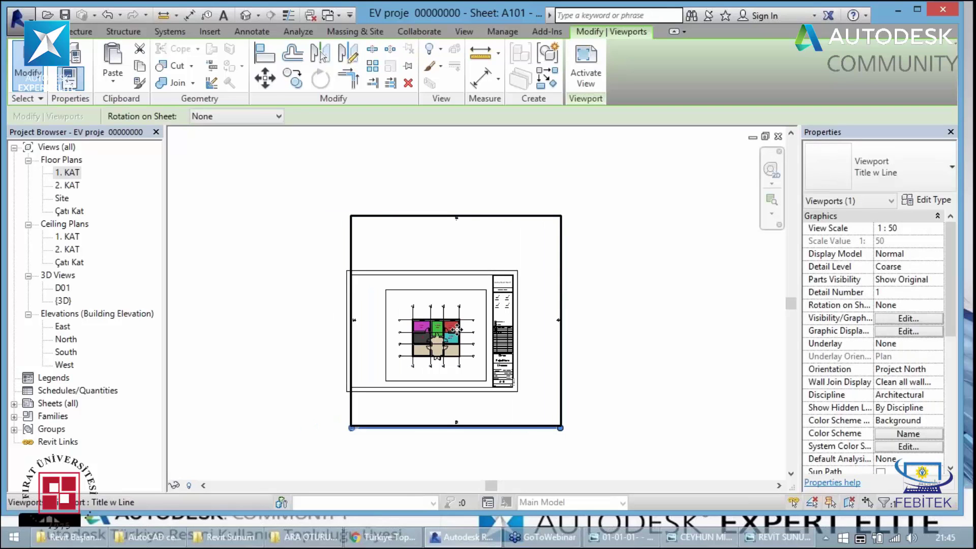
pyautogui.moveTo(389, 335)
pyautogui.mouseDown()
pyautogui.moveTo(435, 338)
pyautogui.moveTo(412, 338)
pyautogui.mouseUp()
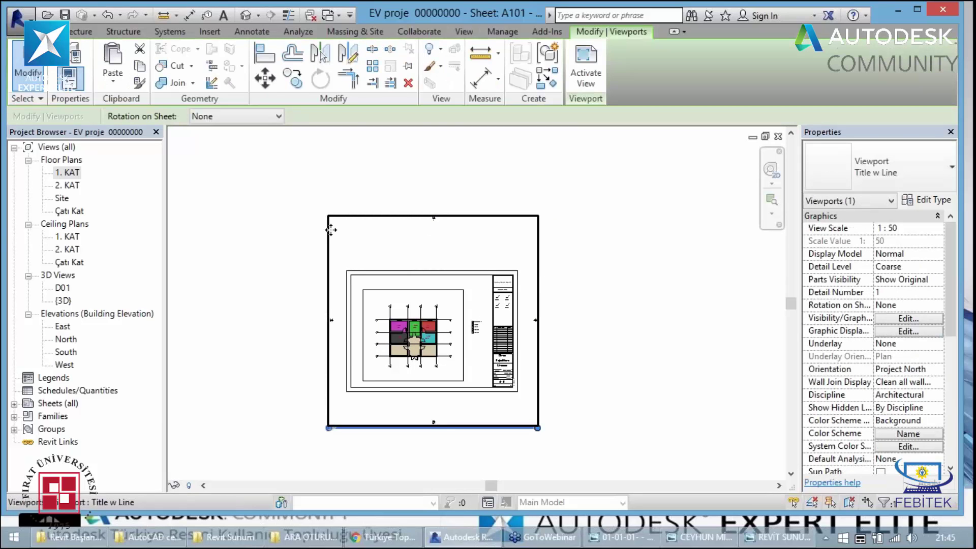
pyautogui.doubleClick(61, 173)
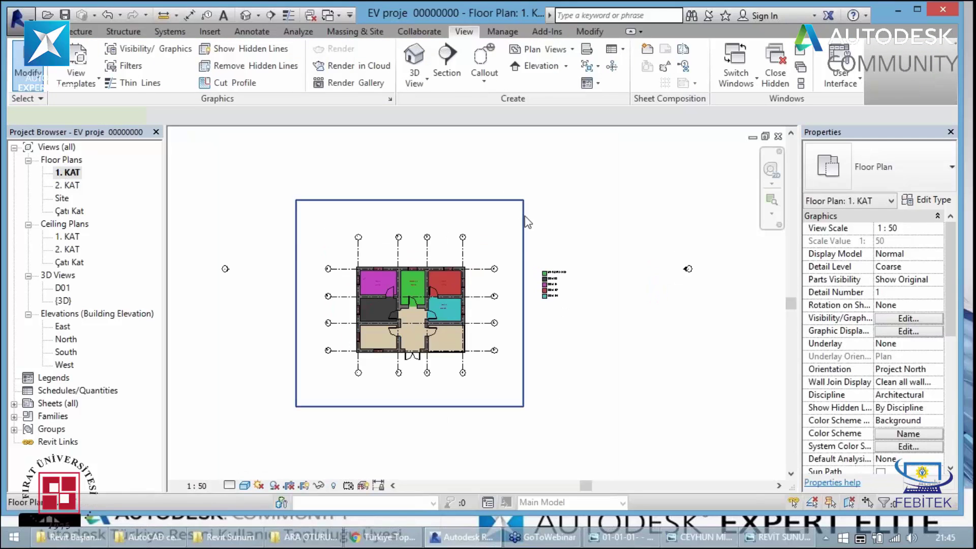
# Check the plan's crop region, then open sheet A101 - Unnamed
pyautogui.click(524, 219)
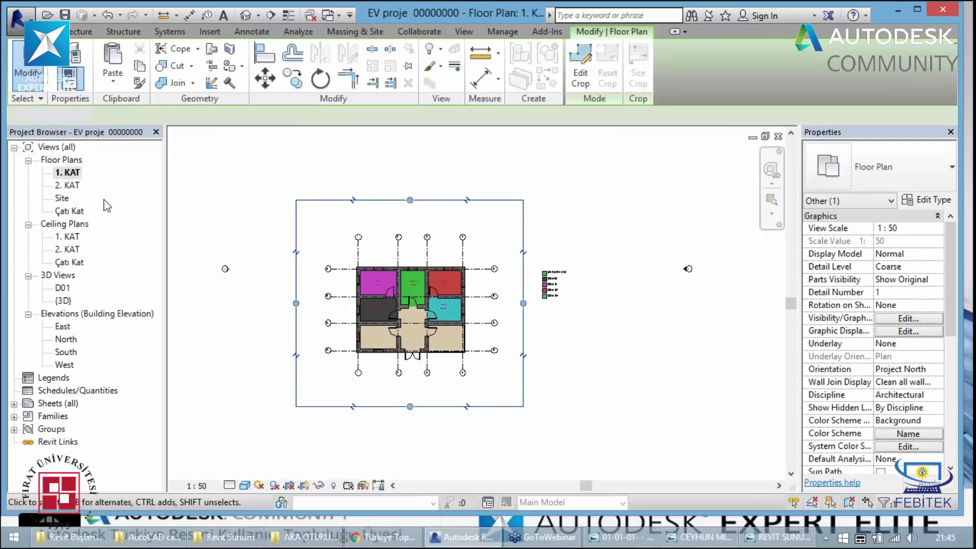
pyautogui.press('Escape')
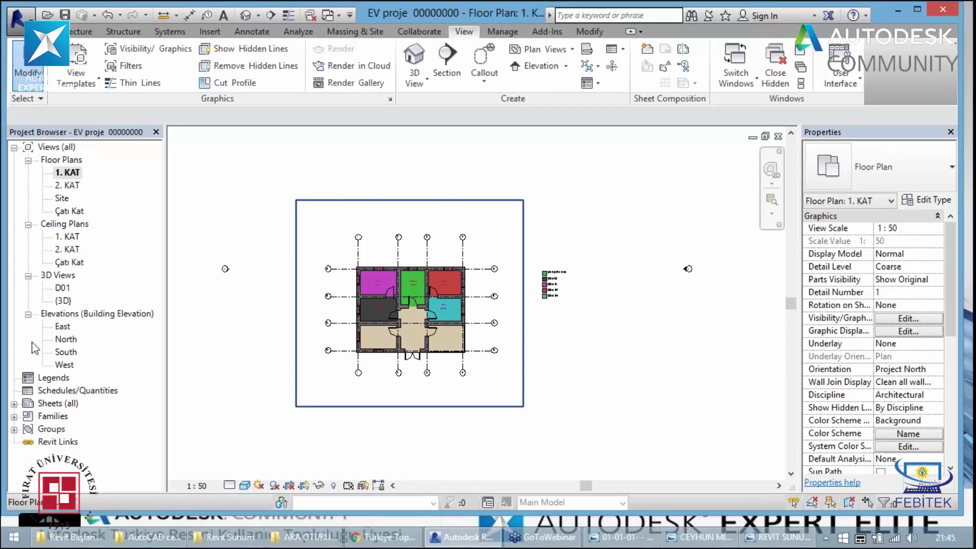
pyautogui.click(14, 404)
pyautogui.doubleClick(66, 416)
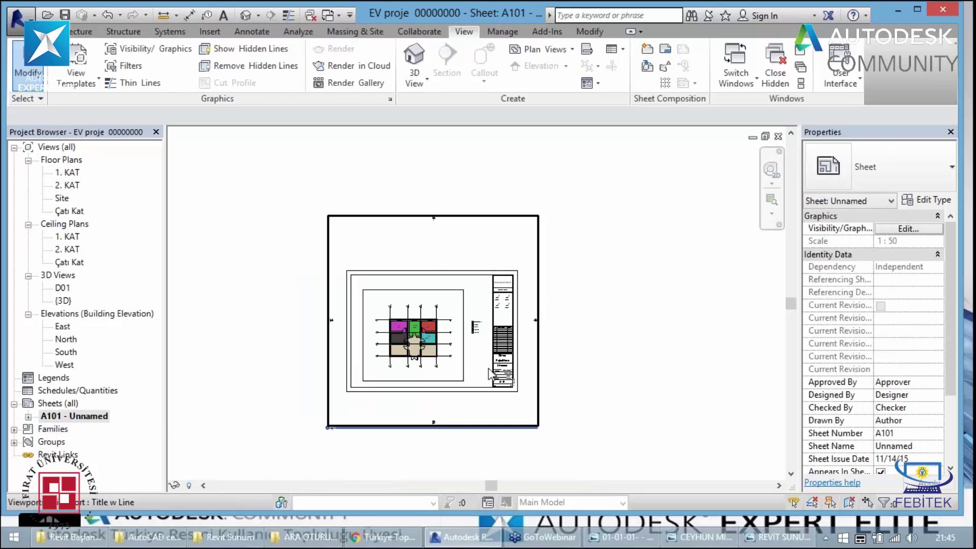
pyautogui.scroll(2, 571, 377)
pyautogui.scroll(1, 457, 356)
pyautogui.scroll(-2, 382, 331)
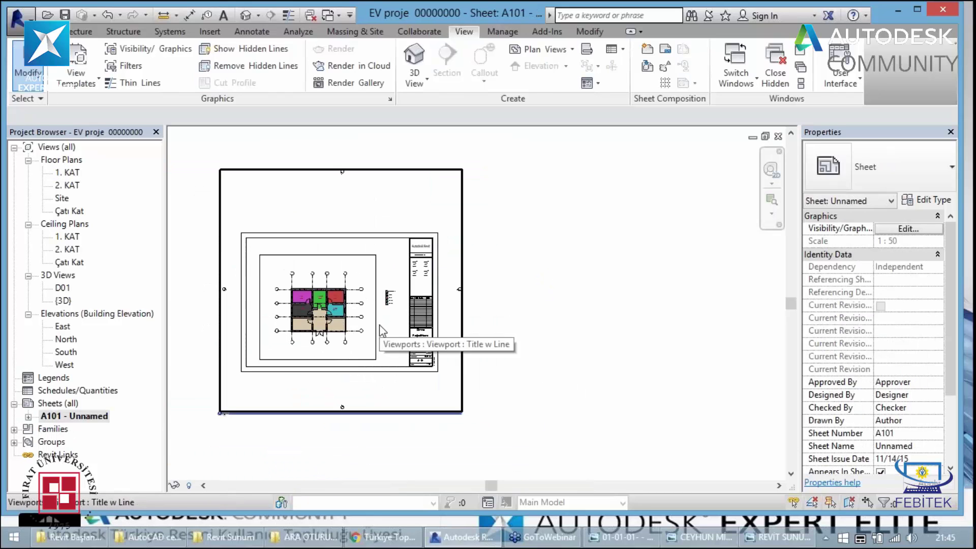
# Zoom in on the placed floor plan viewport with ZR, then reopen 1. KAT
pyautogui.press('z')
pyautogui.press('r')
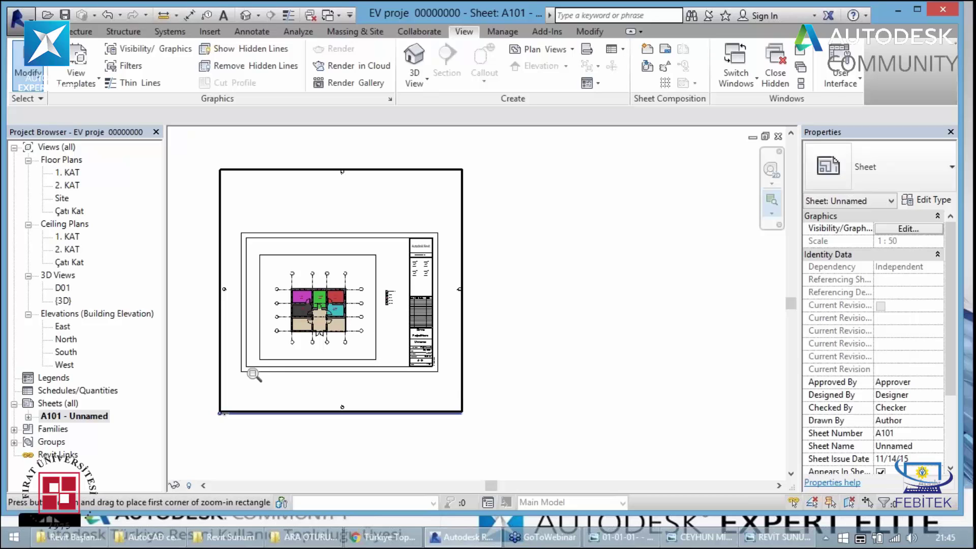
pyautogui.click(229, 370)
pyautogui.click(449, 229)
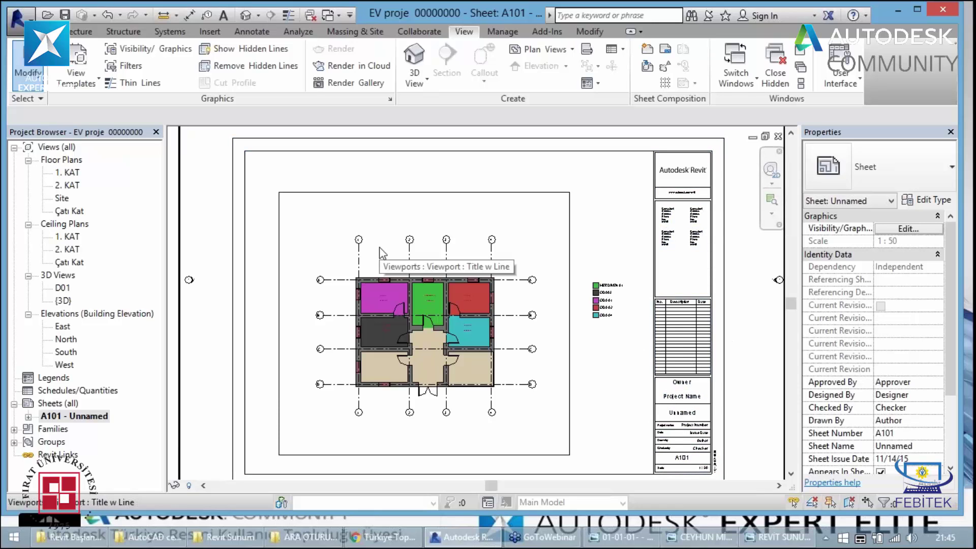
pyautogui.doubleClick(68, 173)
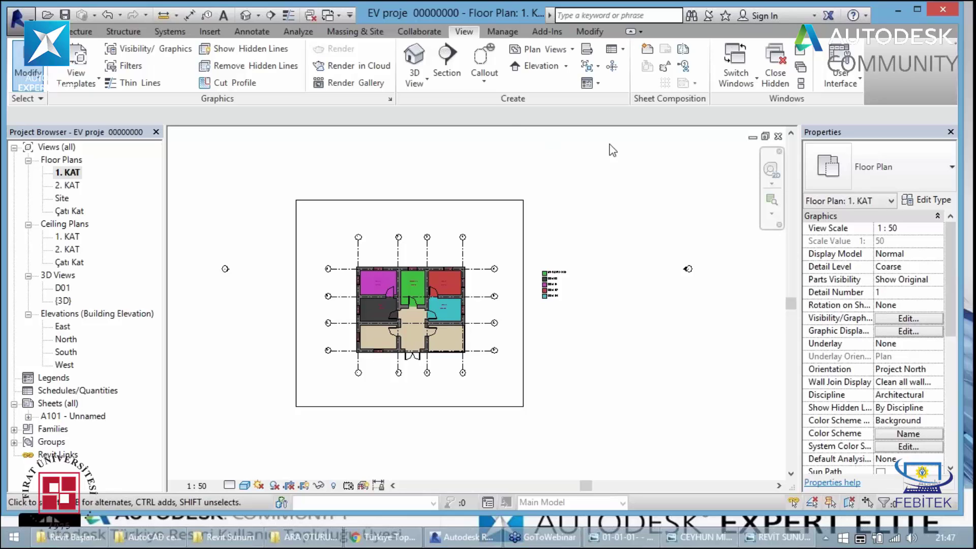
# Look over the 3D view types and File > Export options without using them
pyautogui.click(258, 15)
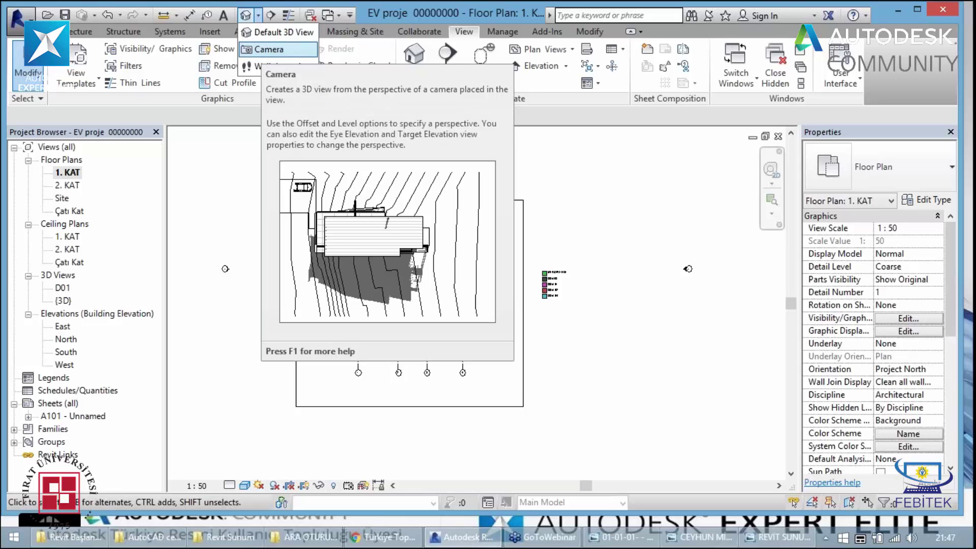
pyautogui.press('Escape')
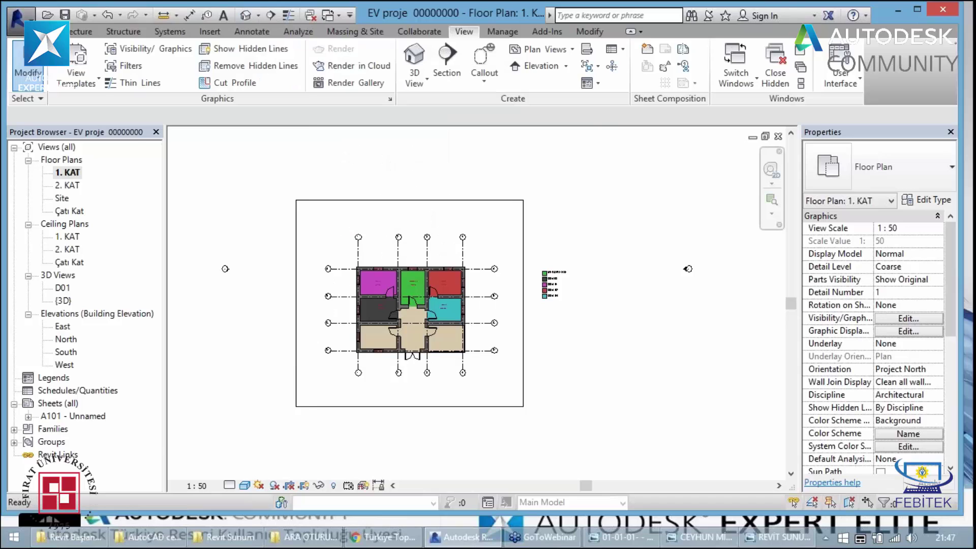
pyautogui.click(18, 15)
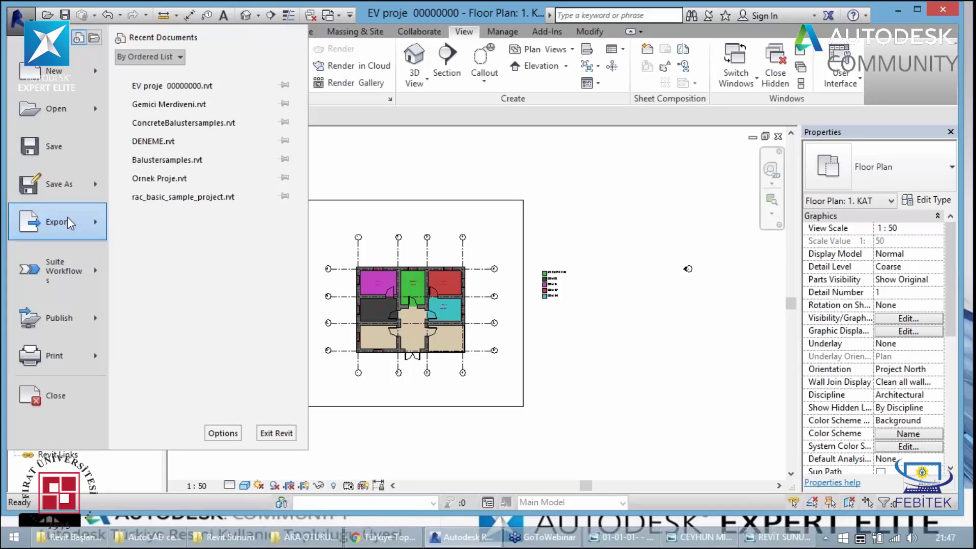
pyautogui.moveTo(57, 222)
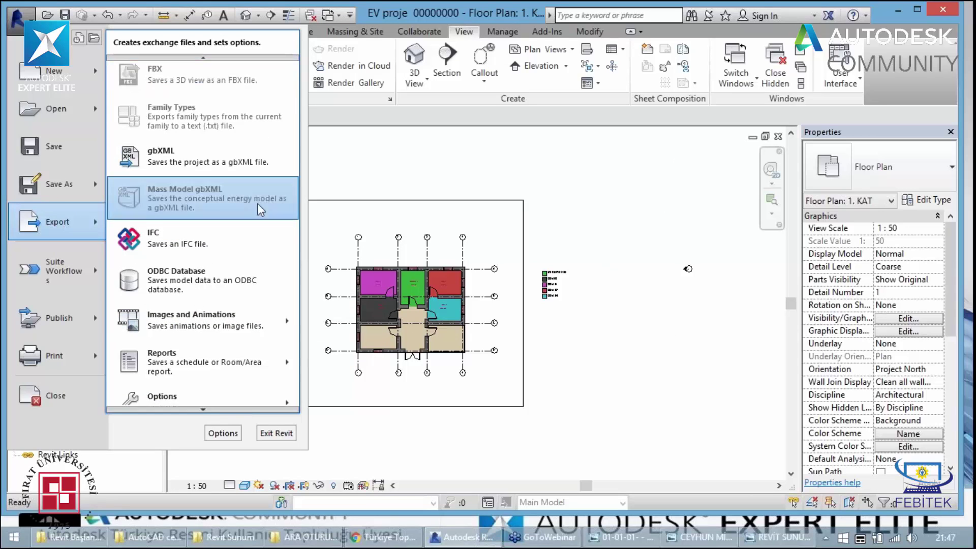
pyautogui.click(514, 149)
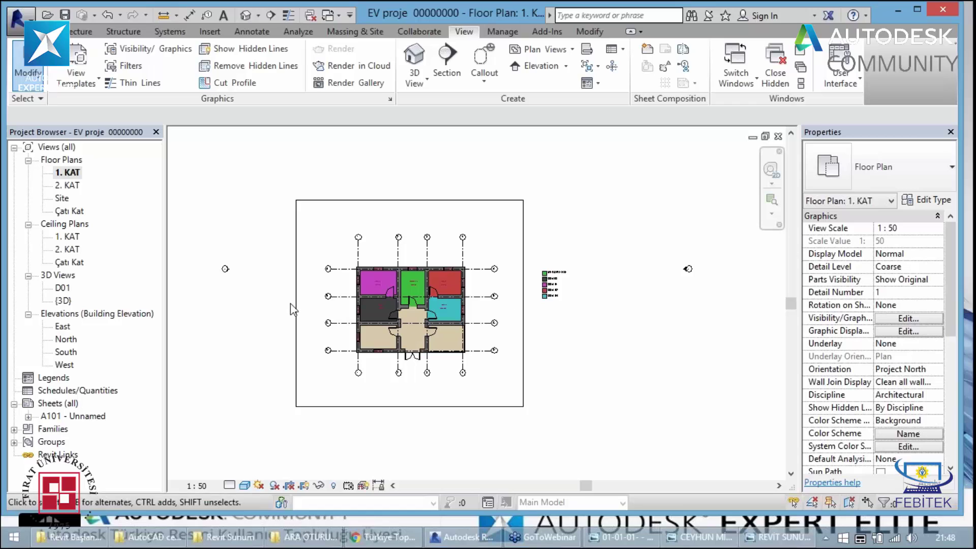
# Open Link CAD from the Insert tools to link a DWG at level 1. KAT
pyautogui.click(251, 201)
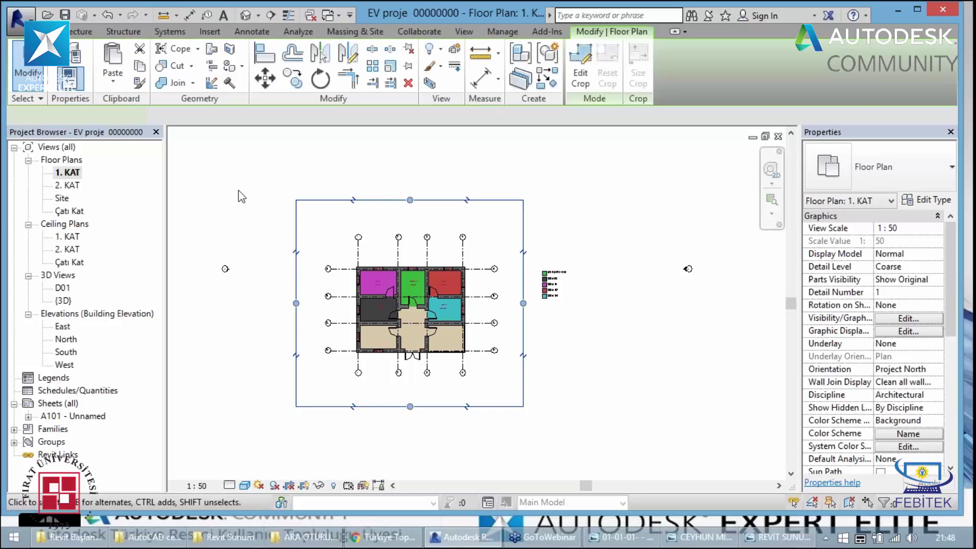
pyautogui.press('Escape')
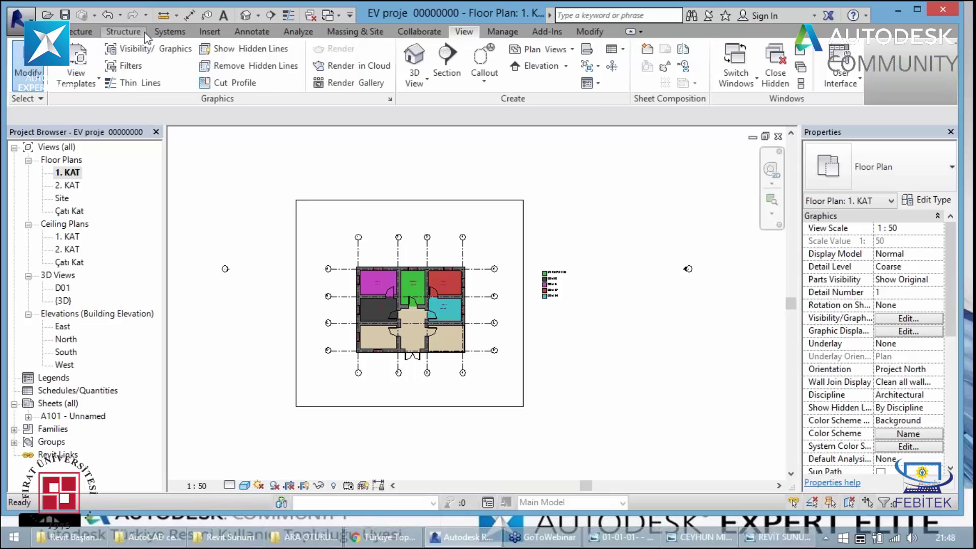
pyautogui.click(18, 17)
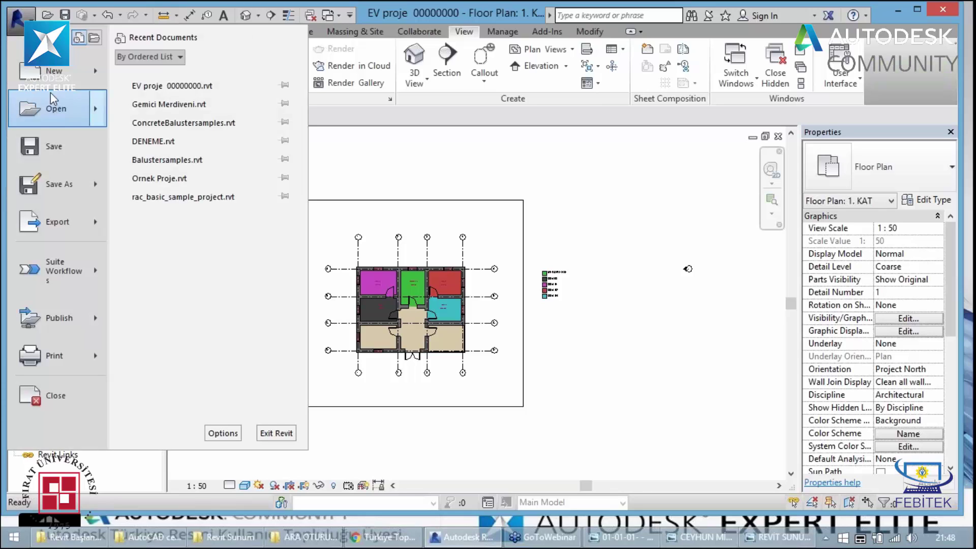
pyautogui.click(319, 164)
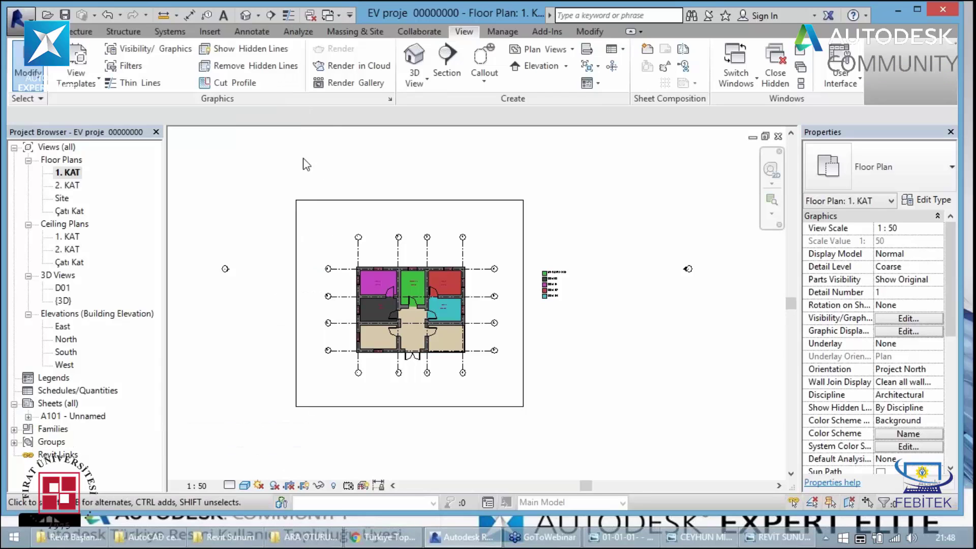
pyautogui.click(210, 31)
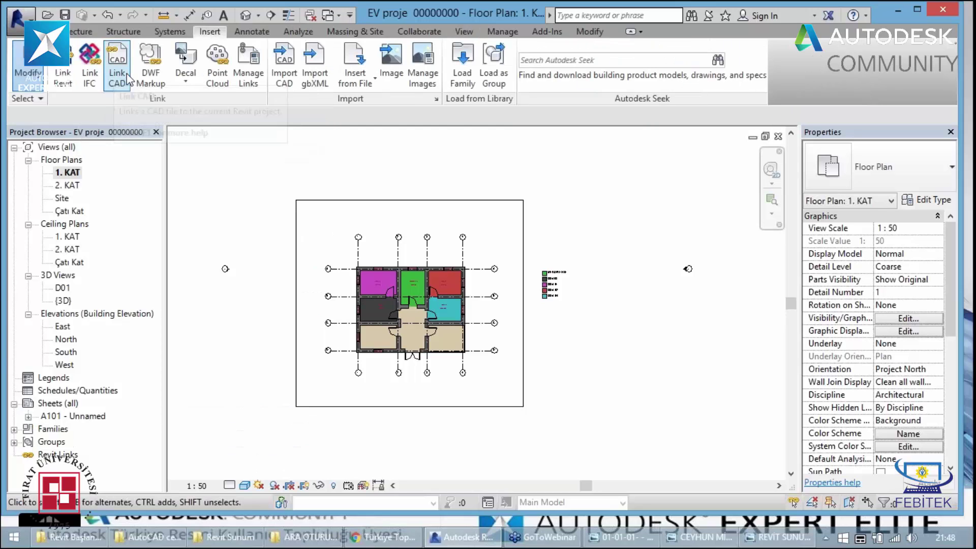
pyautogui.click(127, 80)
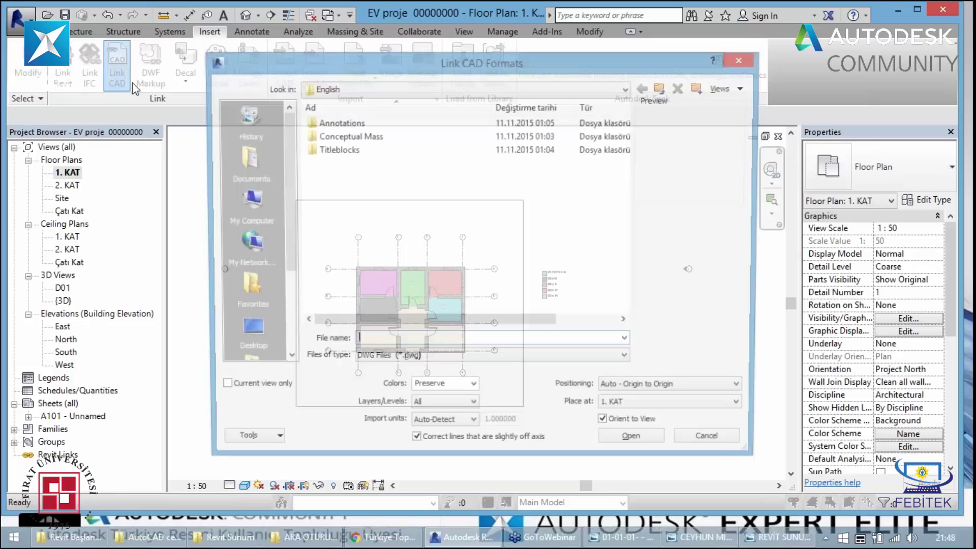
pyautogui.click(189, 325)
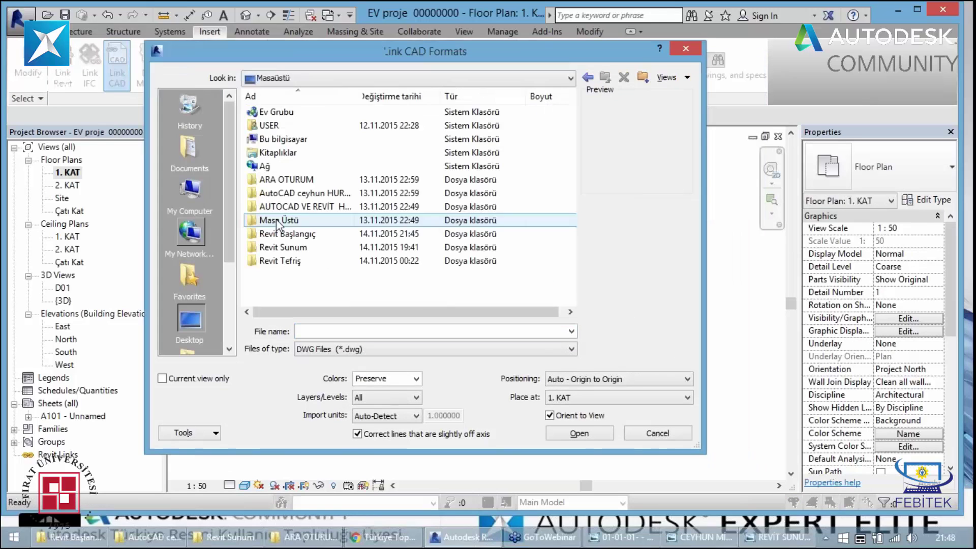
pyautogui.click(190, 234)
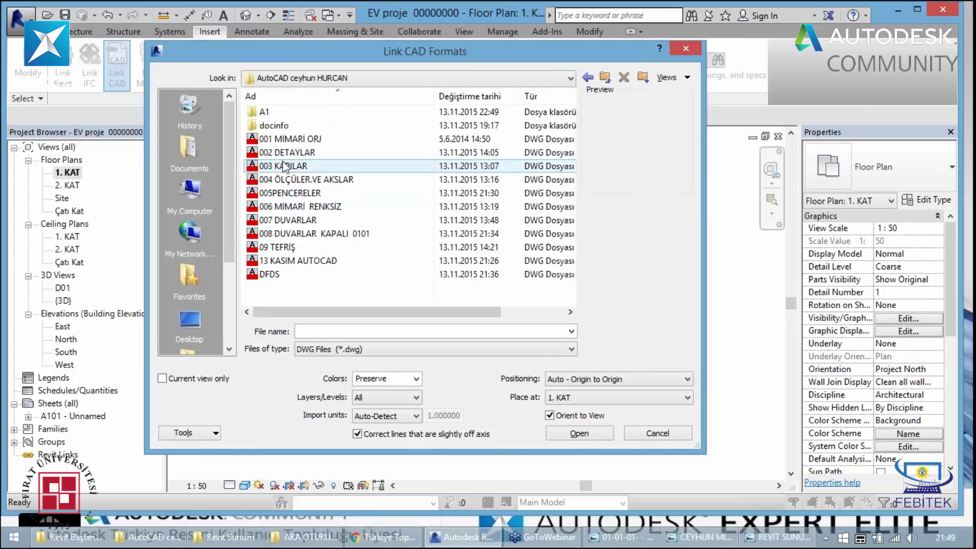
pyautogui.click(328, 139)
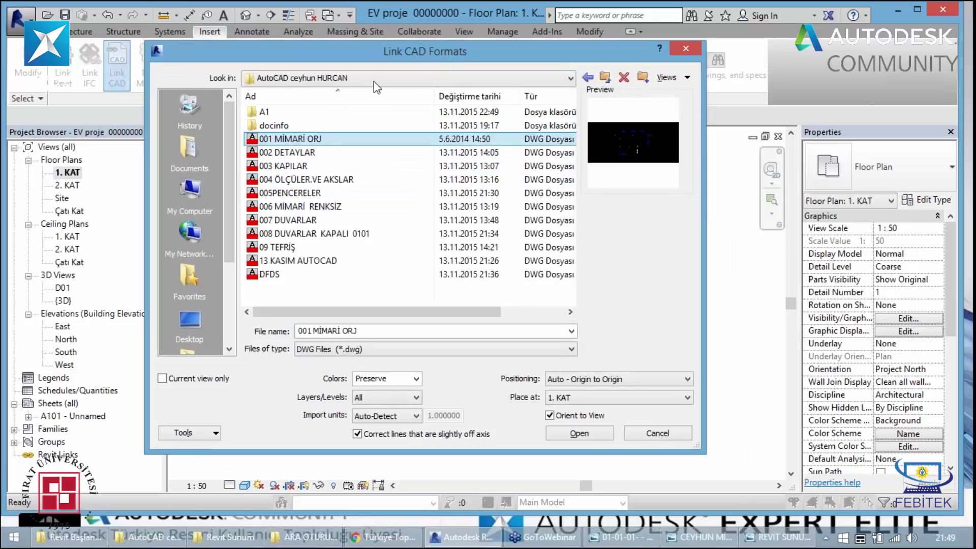
pyautogui.moveTo(352, 53); pyautogui.dragTo(221, 28)
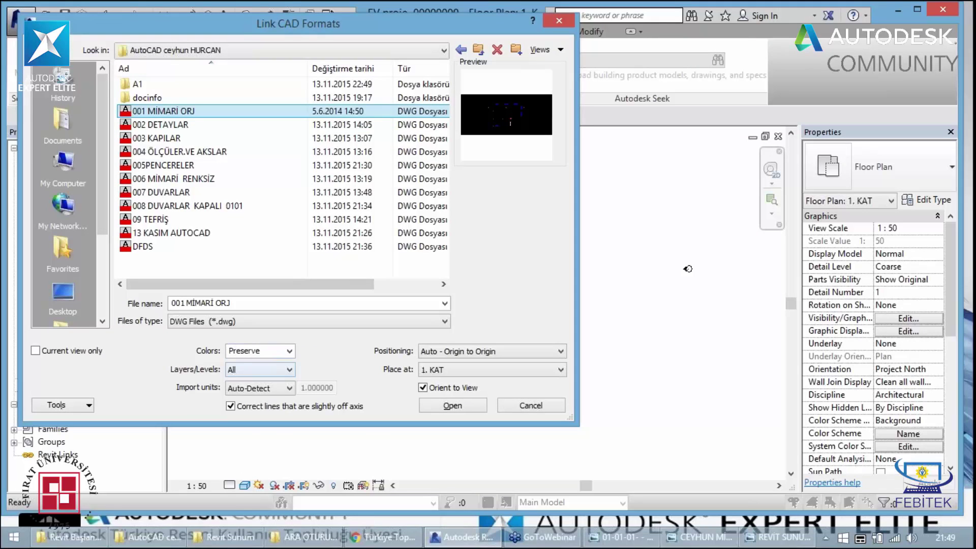
pyautogui.click(269, 388)
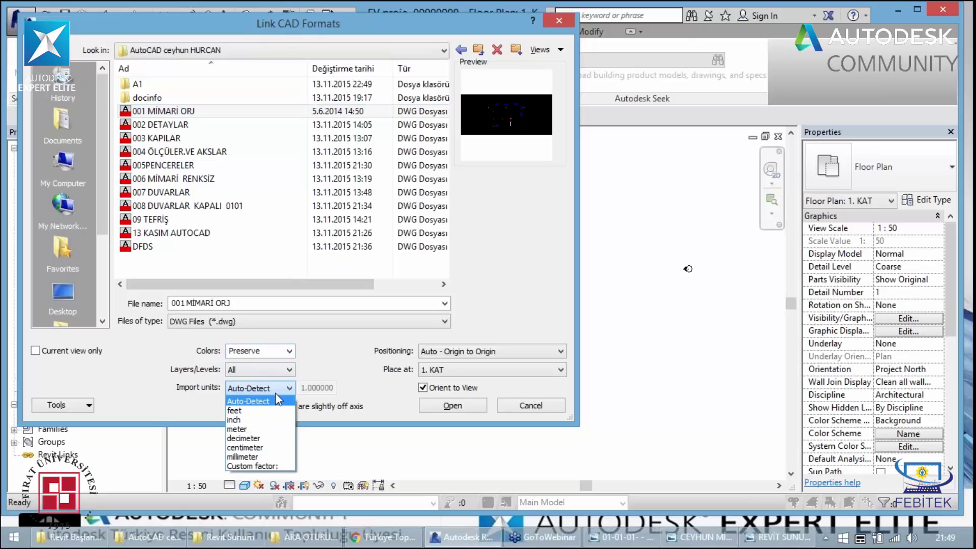
pyautogui.click(278, 398)
pyautogui.click(287, 370)
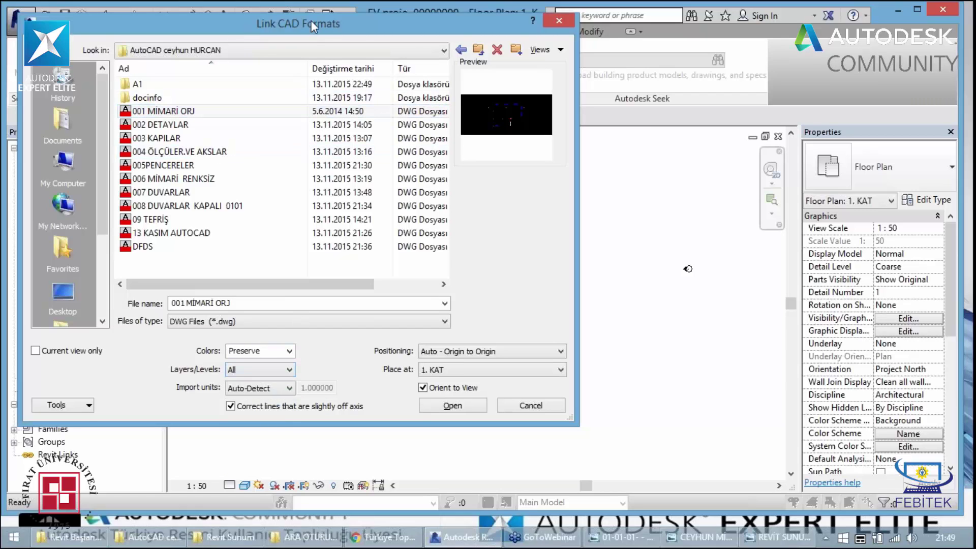
pyautogui.moveTo(312, 23); pyautogui.dragTo(77, 14)
pyautogui.click(254, 340)
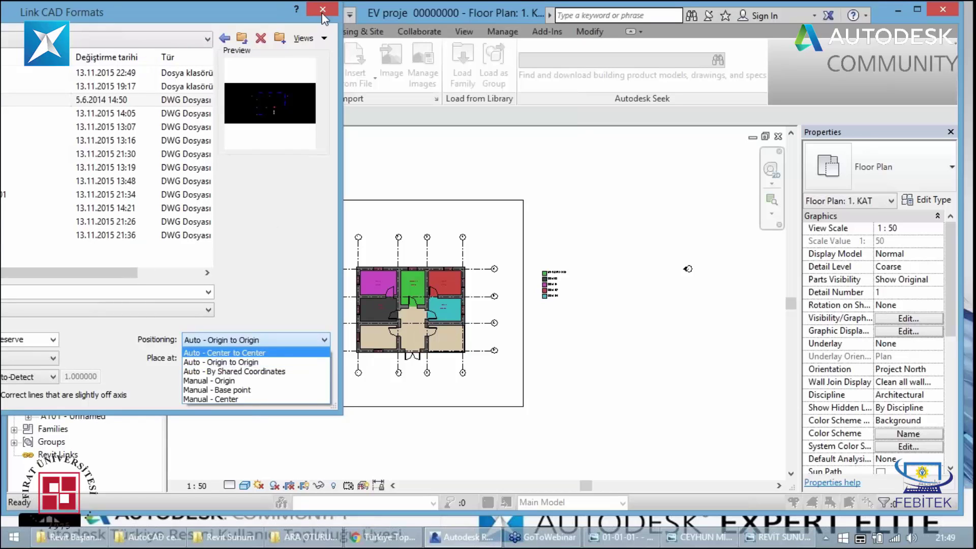
pyautogui.click(322, 18)
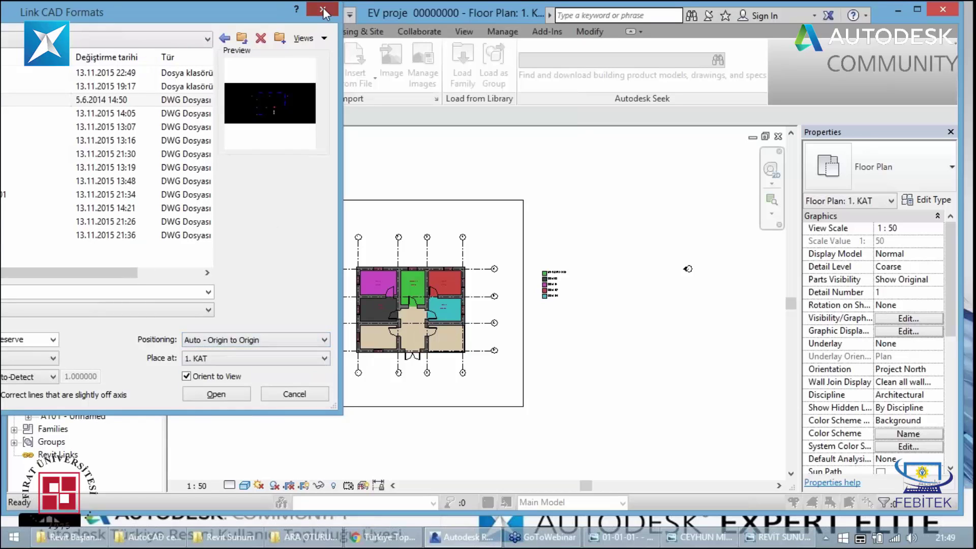
pyautogui.click(322, 8)
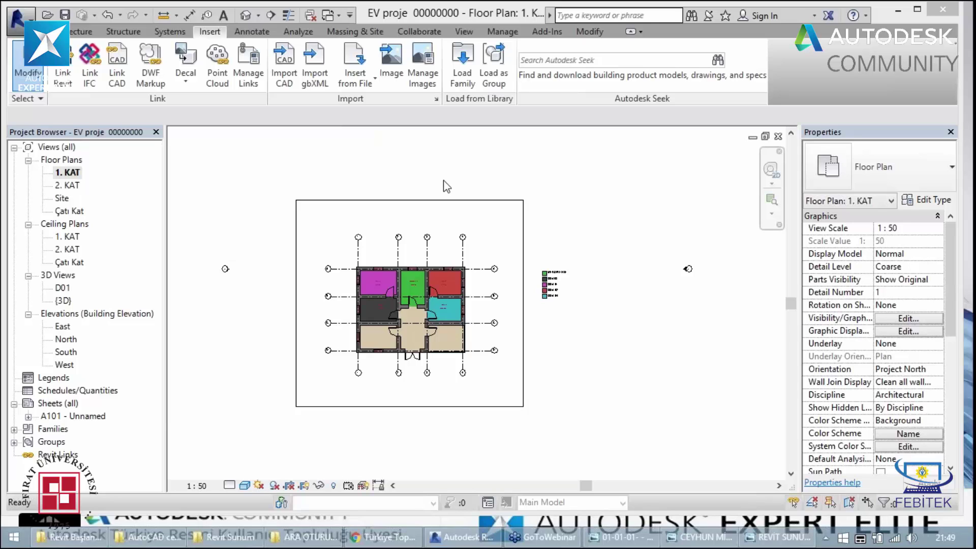
# Review the Type Properties of the M_Single-Flush 90x210 door, then close them
pyautogui.click(436, 291)
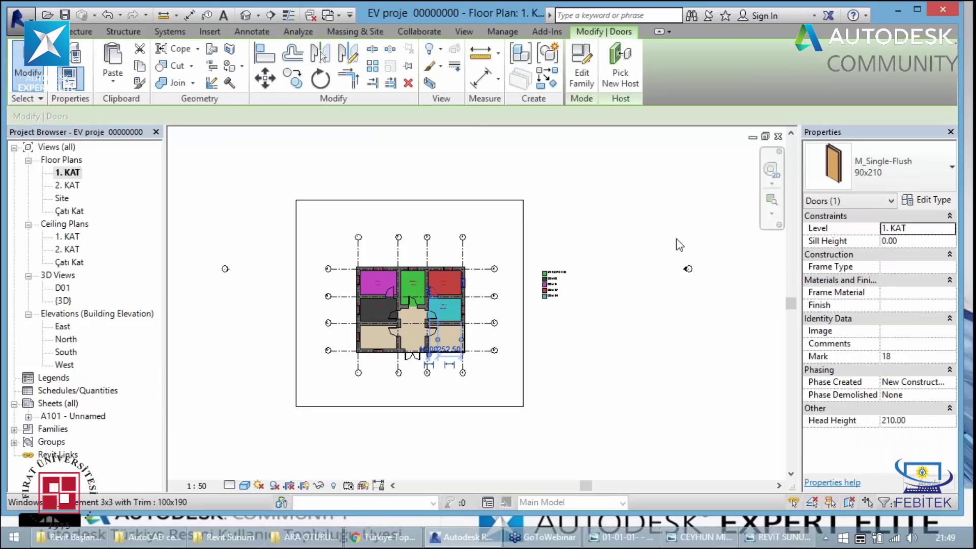
pyautogui.click(943, 201)
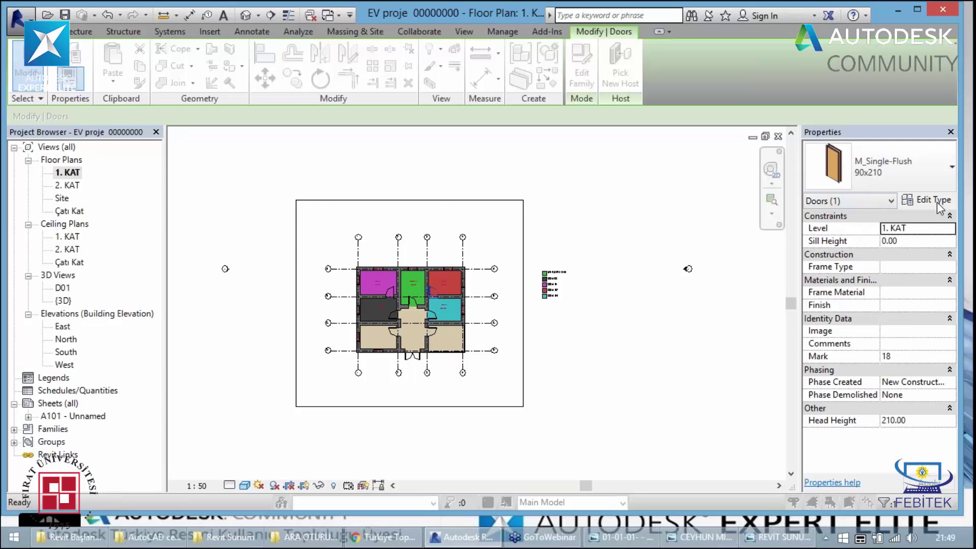
pyautogui.moveTo(350, 15)
pyautogui.mouseDown()
pyautogui.moveTo(621, 13)
pyautogui.moveTo(918, 31)
pyautogui.mouseUp()
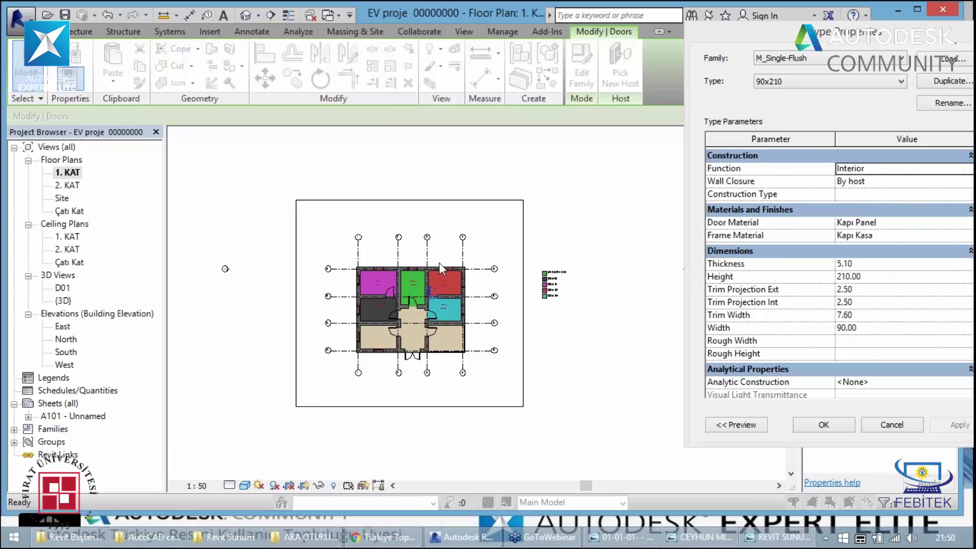
pyautogui.click(258, 218)
pyautogui.click(270, 173)
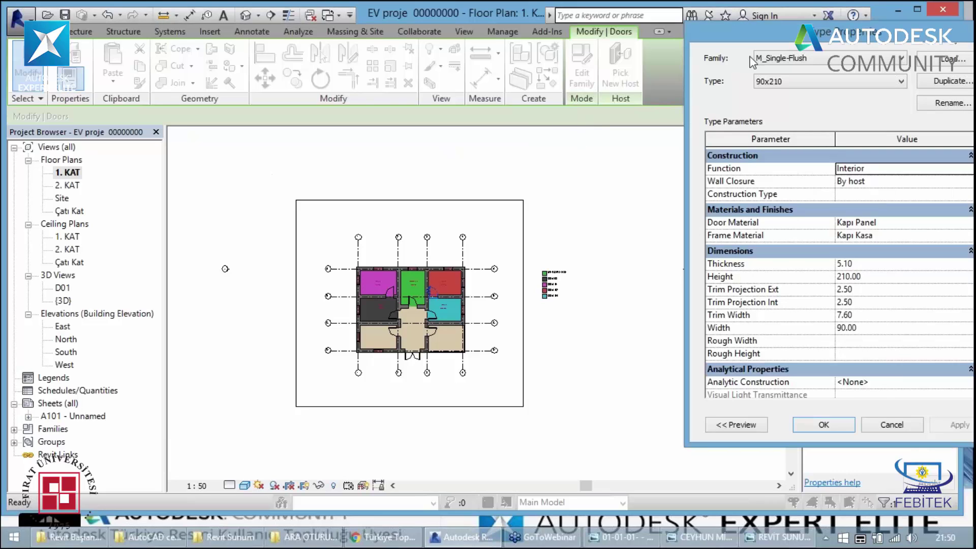
pyautogui.moveTo(805, 39); pyautogui.dragTo(460, 21)
pyautogui.press('Return')
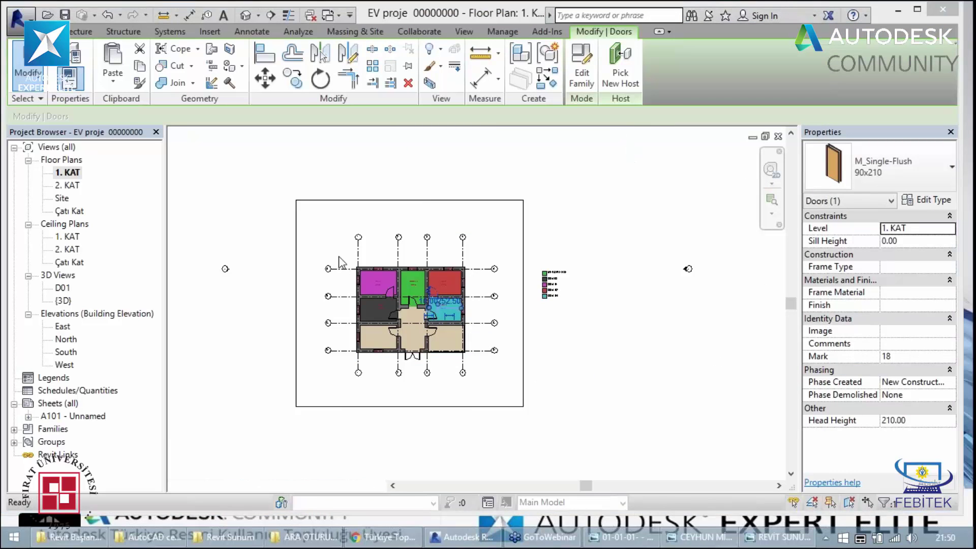
# Open the 2. KAT floor plan and zoom around it
pyautogui.click(72, 188)
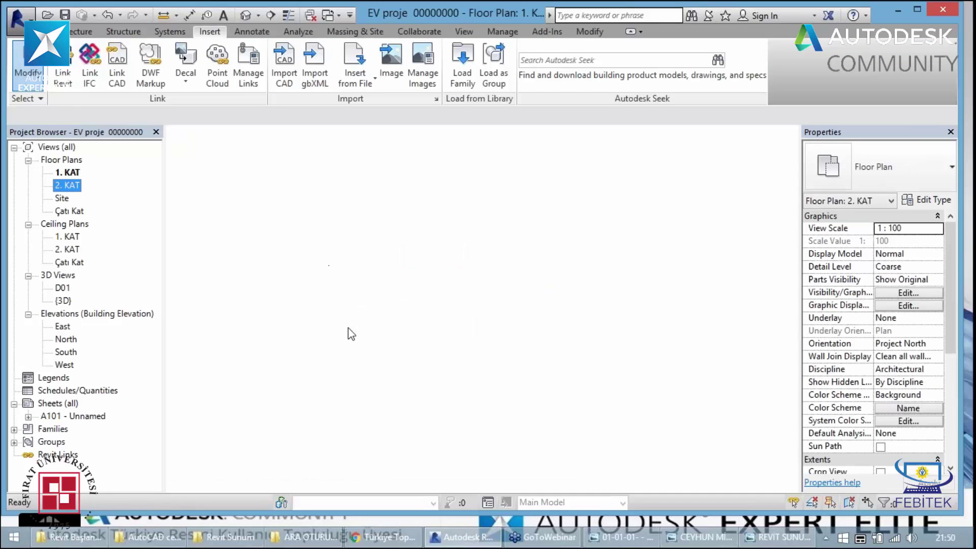
pyautogui.scroll(2, 369, 239)
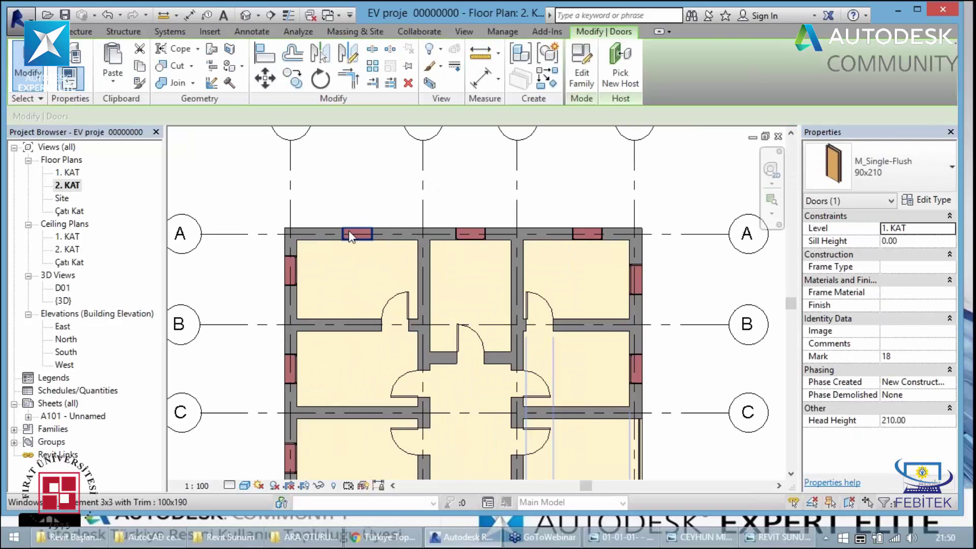
pyautogui.scroll(2, 356, 232)
pyautogui.scroll(2, 349, 228)
pyautogui.scroll(2, 322, 243)
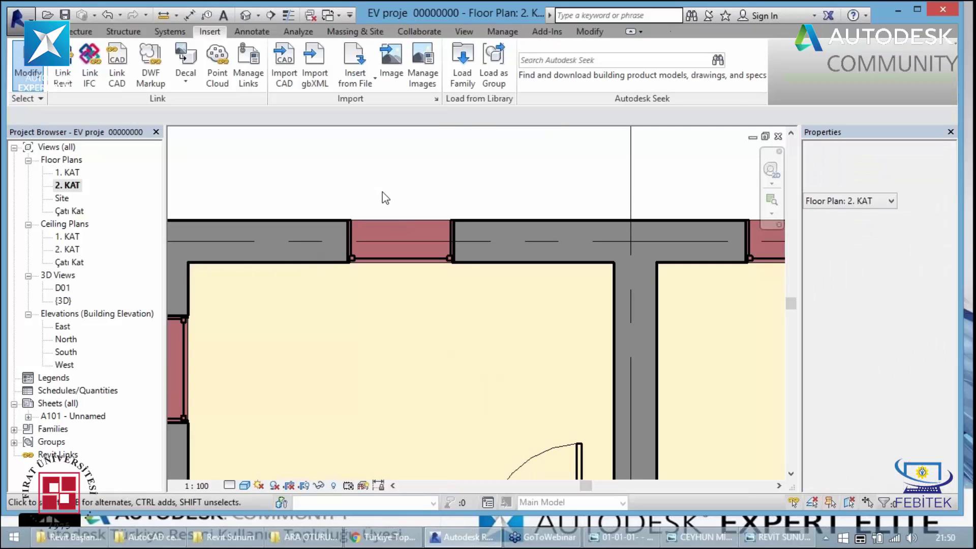
pyautogui.scroll(-2, 357, 213)
pyautogui.scroll(-1, 329, 234)
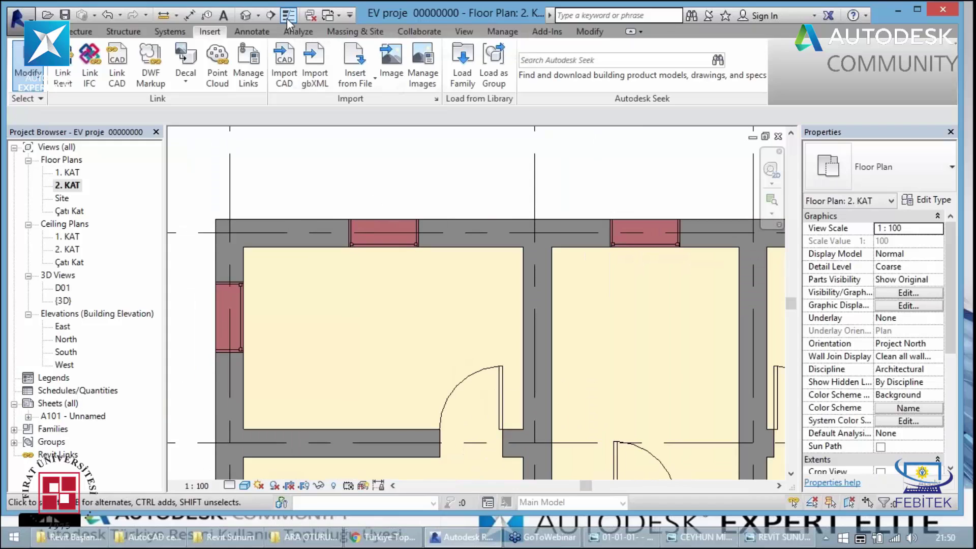
# Toggle thin-line display on and off, then bring up the Manage settings tools
pyautogui.click(289, 16)
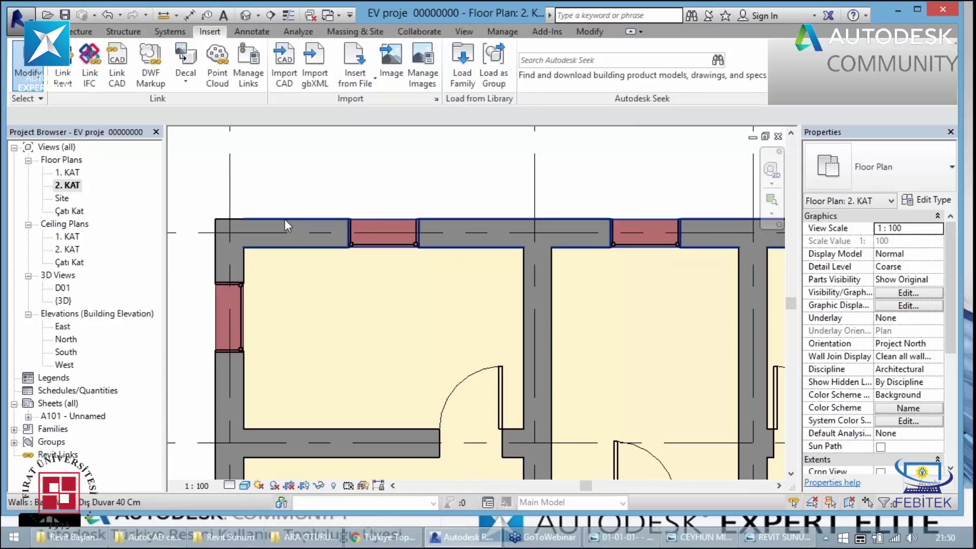
pyautogui.click(291, 15)
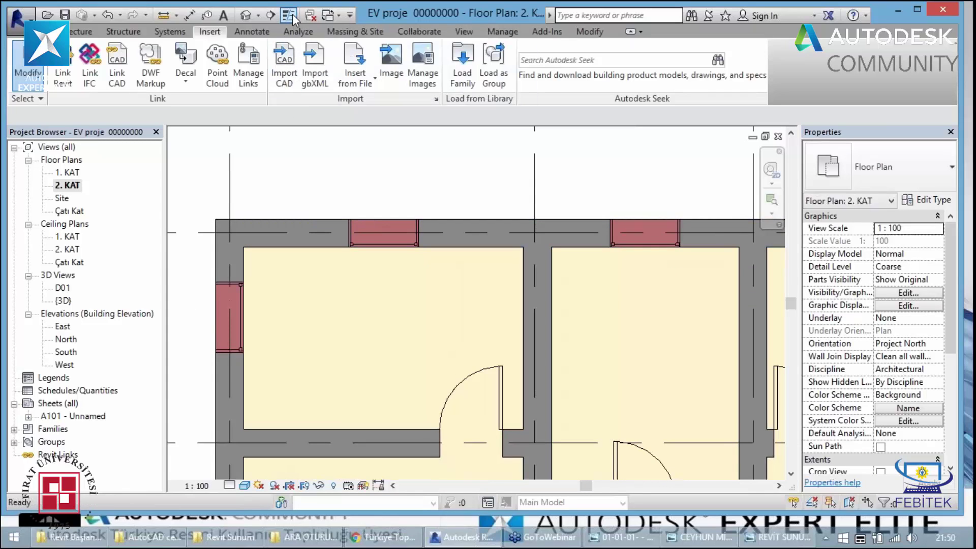
pyautogui.click(292, 13)
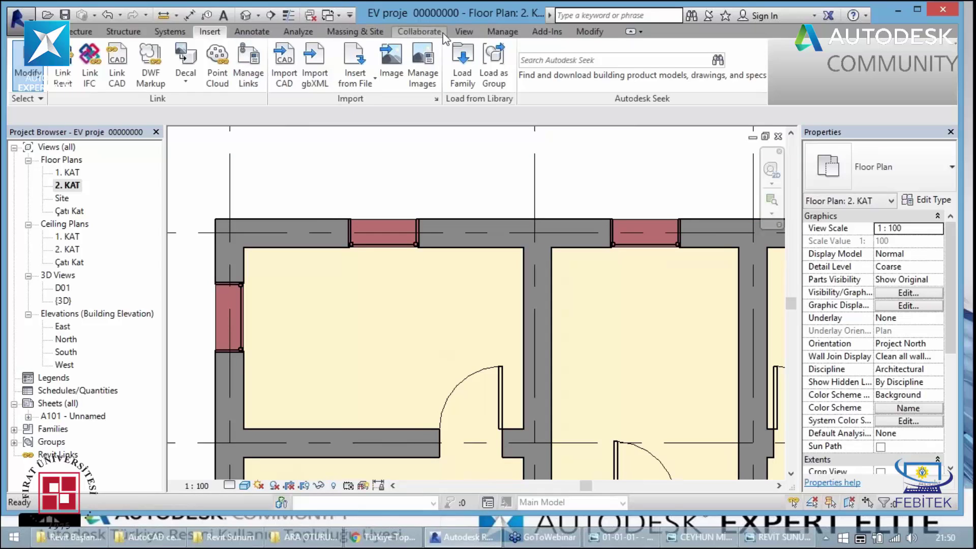
pyautogui.click(503, 33)
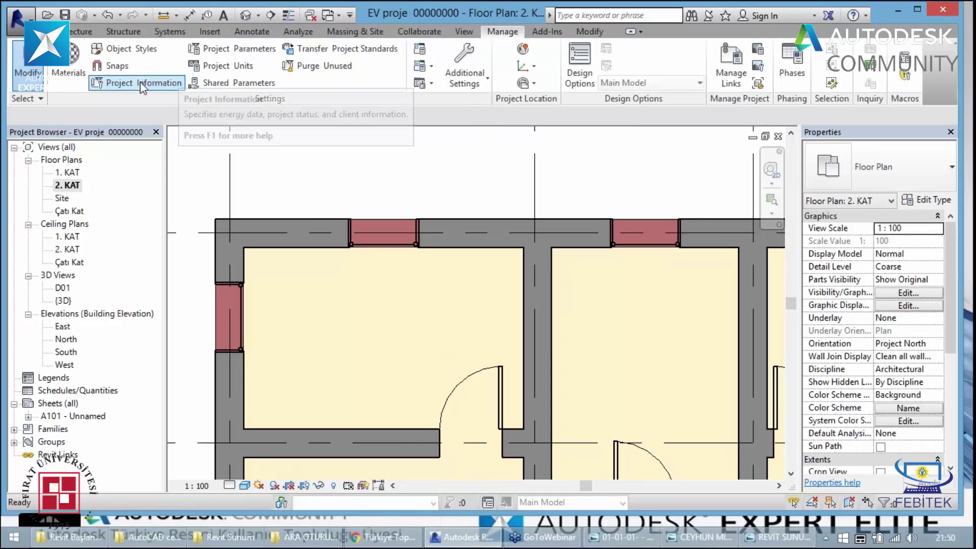
# Open Object Styles and locate the Walls category's cut line weight
pyautogui.click(128, 49)
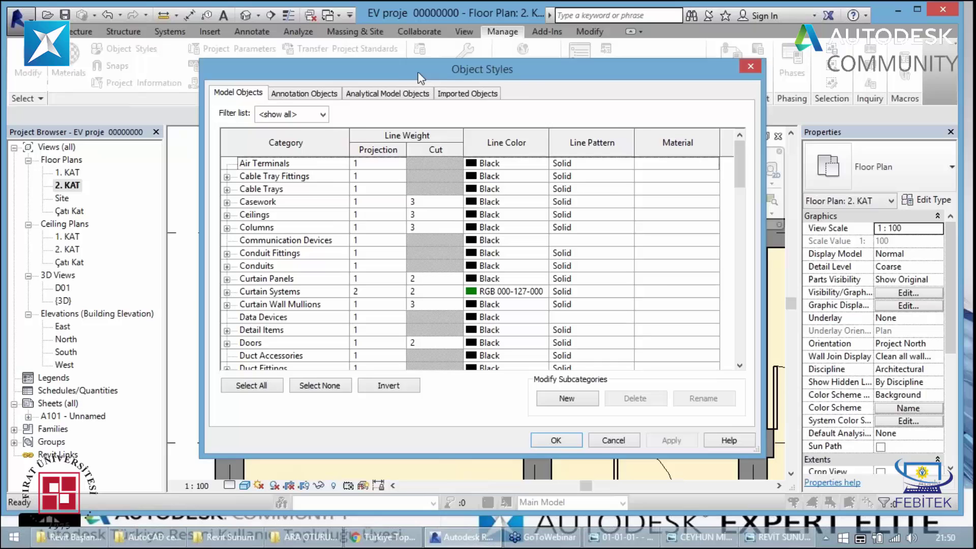
pyautogui.moveTo(418, 77)
pyautogui.mouseDown()
pyautogui.moveTo(273, 62)
pyautogui.moveTo(167, 32)
pyautogui.mouseUp()
pyautogui.scroll(-10, 234, 224)
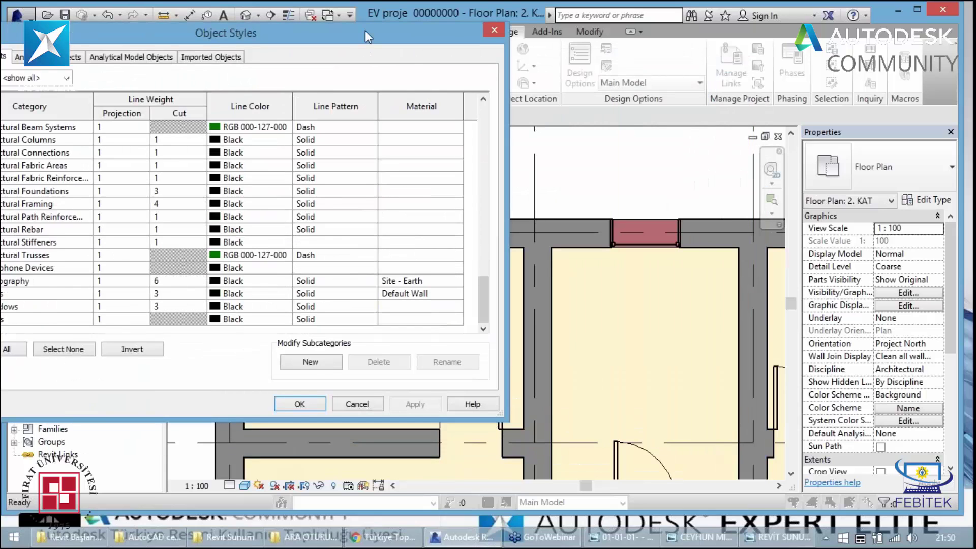
pyautogui.moveTo(365, 31)
pyautogui.mouseDown()
pyautogui.moveTo(496, 76)
pyautogui.moveTo(551, 77)
pyautogui.mouseUp()
pyautogui.click(328, 336)
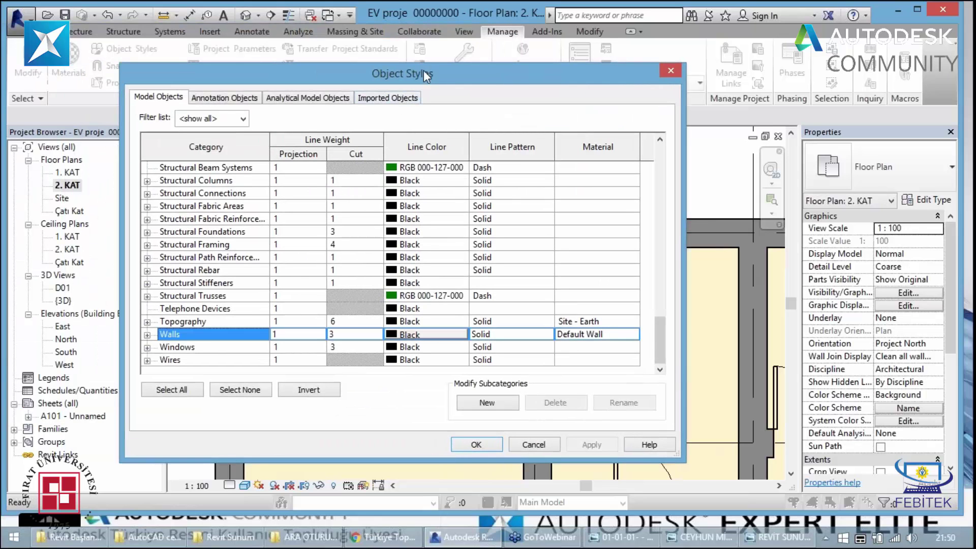
pyautogui.moveTo(419, 70); pyautogui.dragTo(382, 79)
# Inspect the Walls cut line-weight options, close without changes, and reopen Object Styles
pyautogui.click(331, 341)
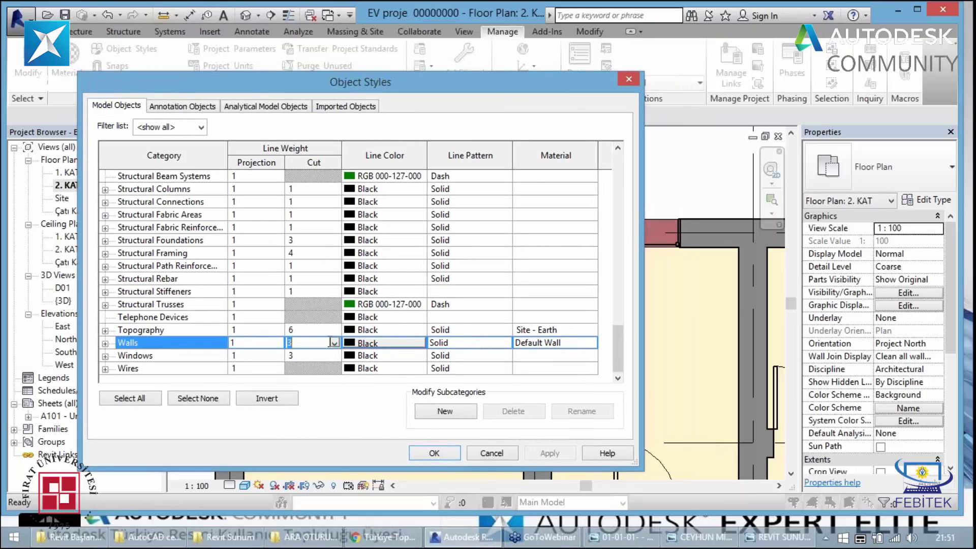
pyautogui.click(332, 342)
pyautogui.moveTo(393, 91)
pyautogui.mouseDown()
pyautogui.moveTo(366, 80)
pyautogui.moveTo(233, 93)
pyautogui.mouseUp()
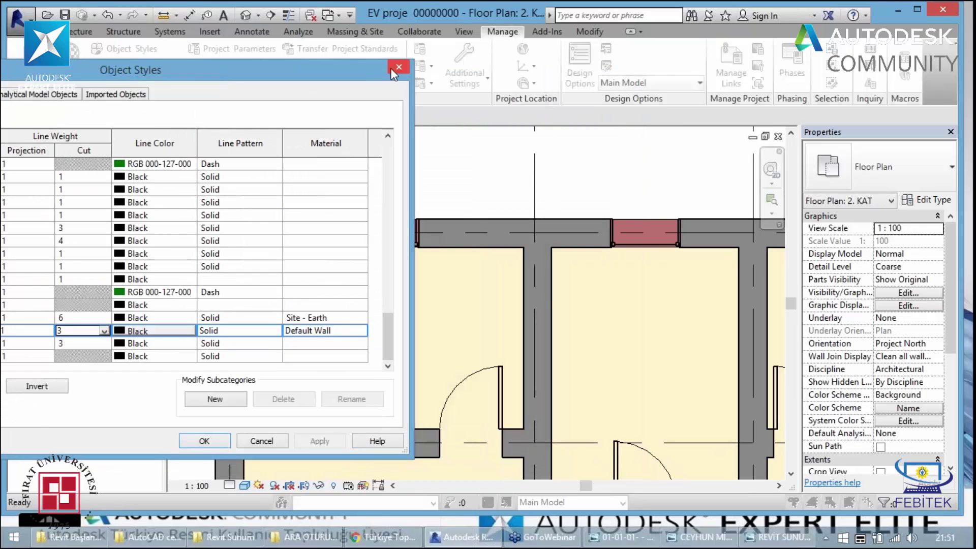
pyautogui.click(198, 450)
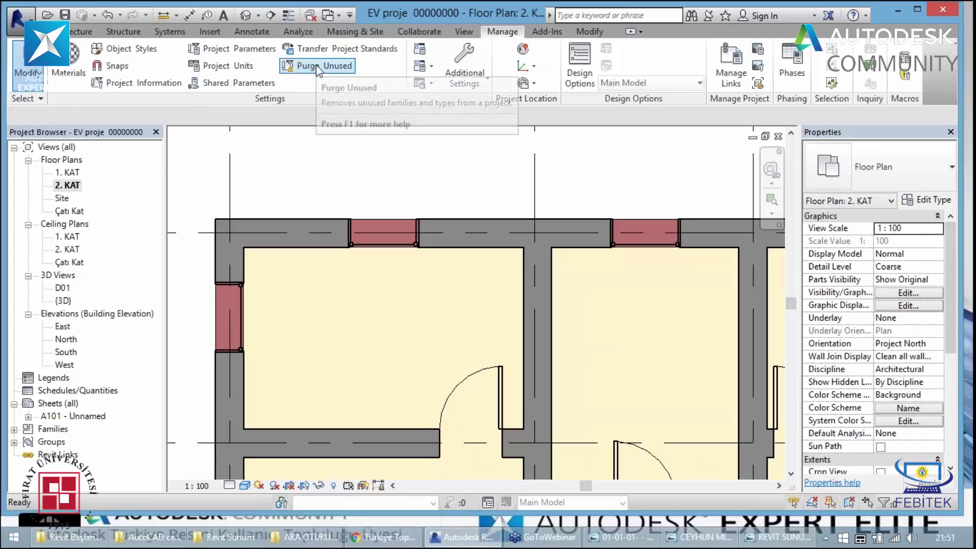
pyautogui.click(146, 53)
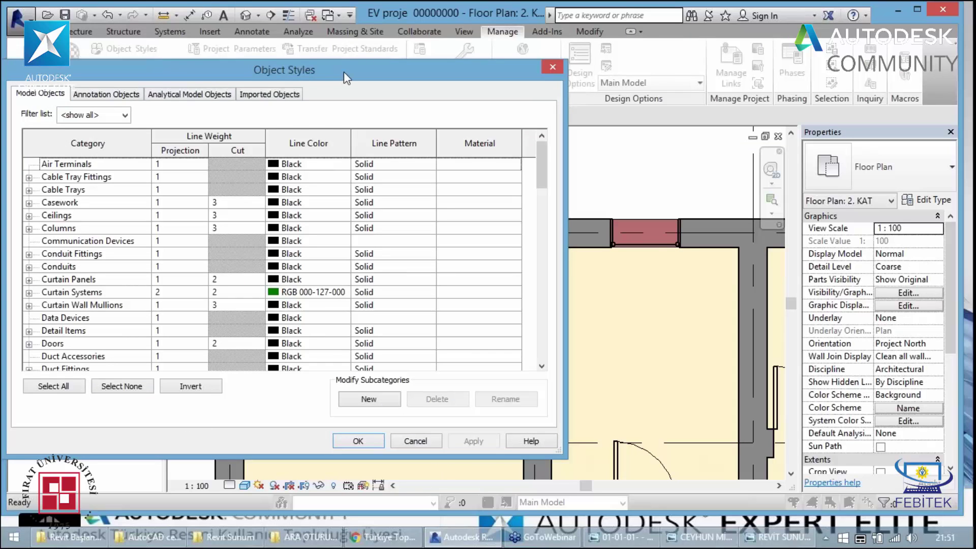
pyautogui.moveTo(344, 73)
pyautogui.mouseDown()
pyautogui.moveTo(180, 77)
pyautogui.moveTo(174, 88)
pyautogui.mouseUp()
# Close Object Styles and turn on Thin Lines in the View tools
pyautogui.click(398, 76)
pyautogui.click(464, 32)
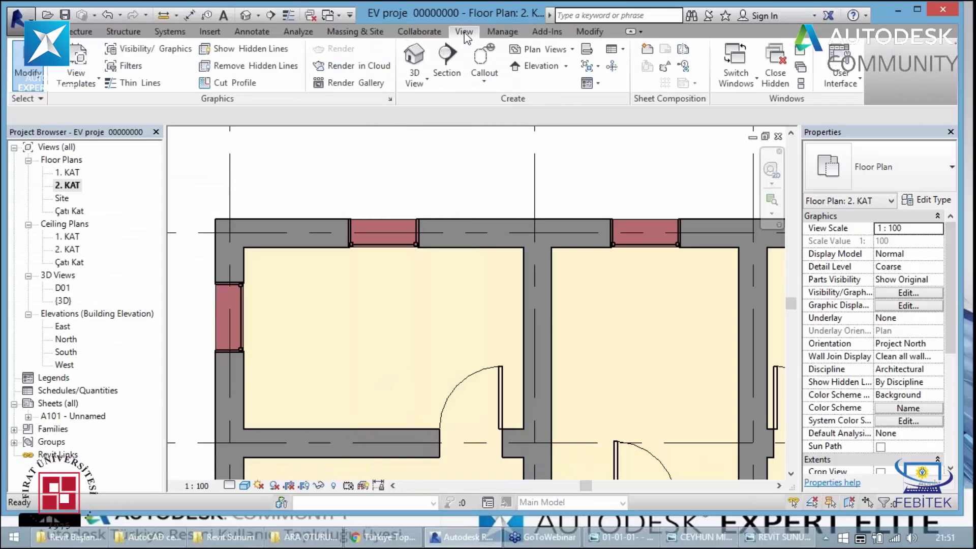
pyautogui.click(156, 85)
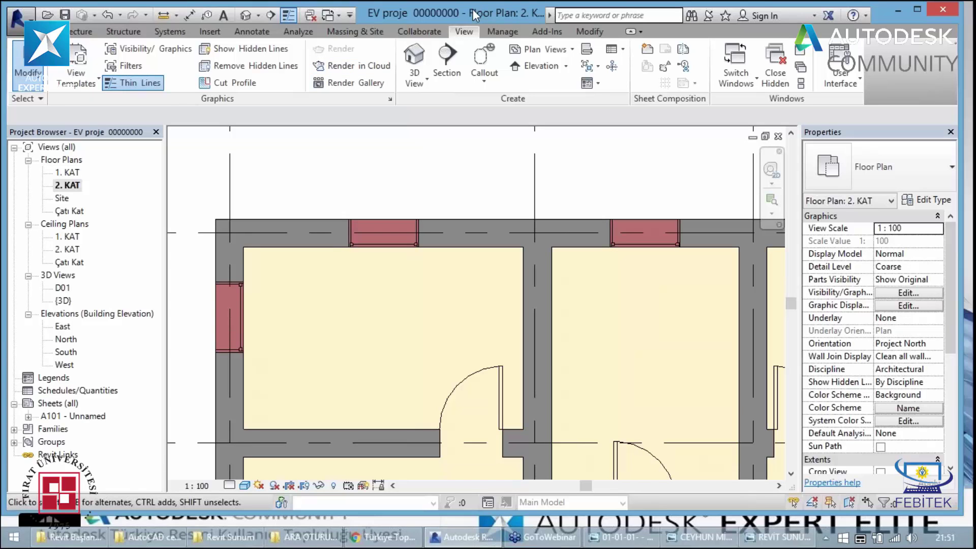
pyautogui.moveTo(472, 8); pyautogui.dragTo(465, 12)
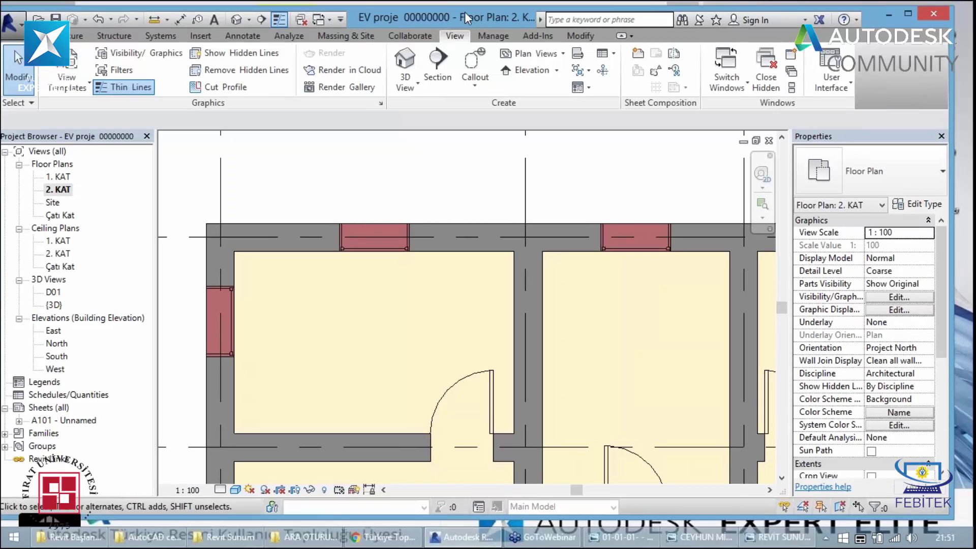
pyautogui.moveTo(465, 11)
pyautogui.mouseDown()
pyautogui.moveTo(365, 18)
pyautogui.moveTo(473, 20)
pyautogui.mouseUp()
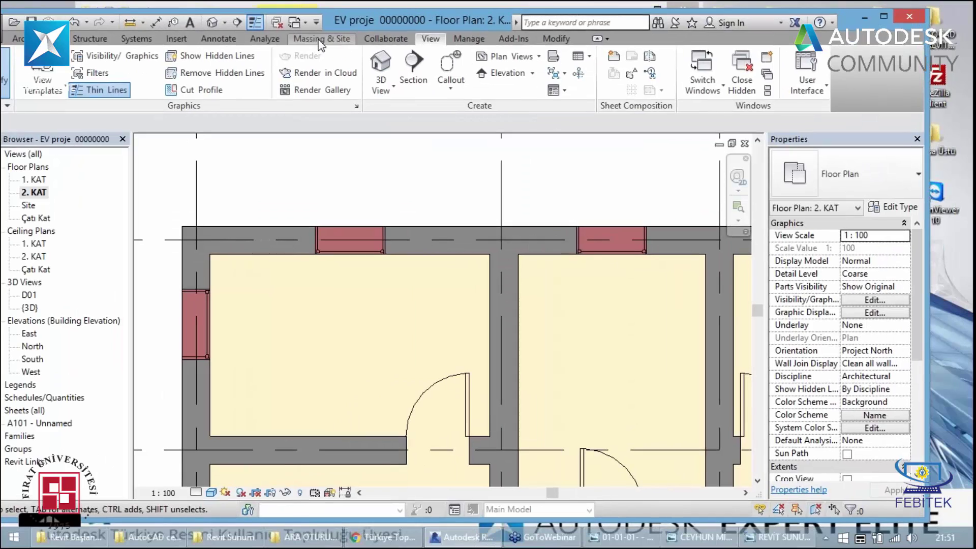
# Look through the Analyze, Collaborate, View, Manage and Add-Ins tools
pyautogui.click(264, 38)
pyautogui.click(385, 38)
pyautogui.click(439, 43)
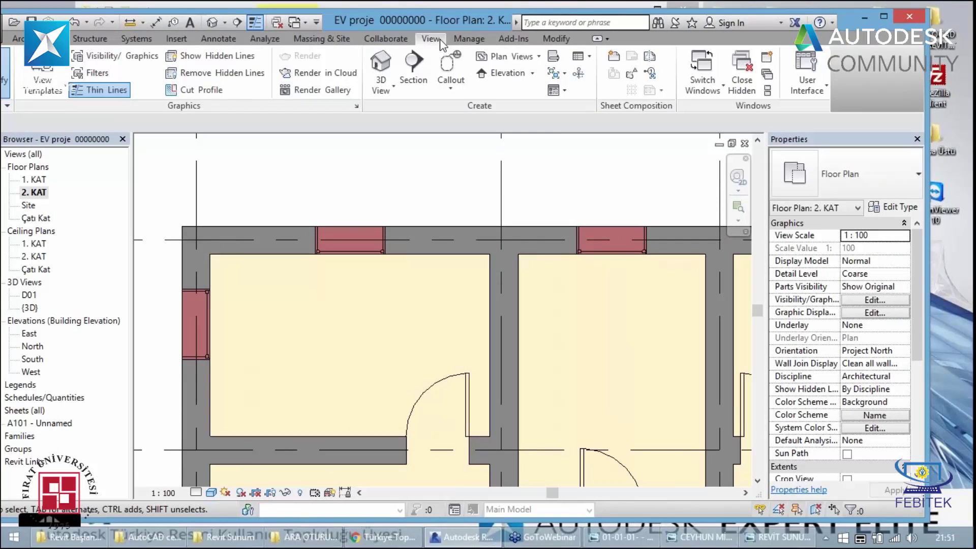
pyautogui.click(472, 43)
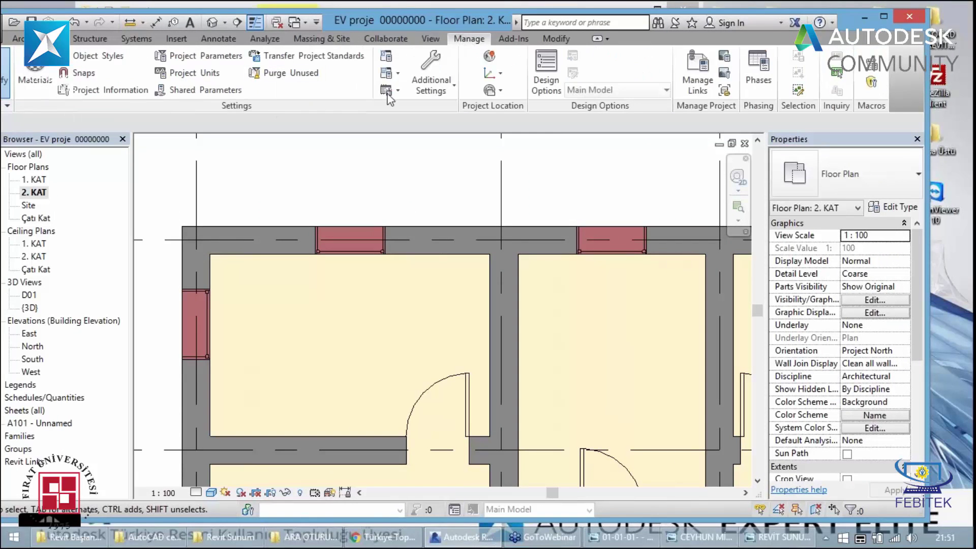
pyautogui.click(506, 43)
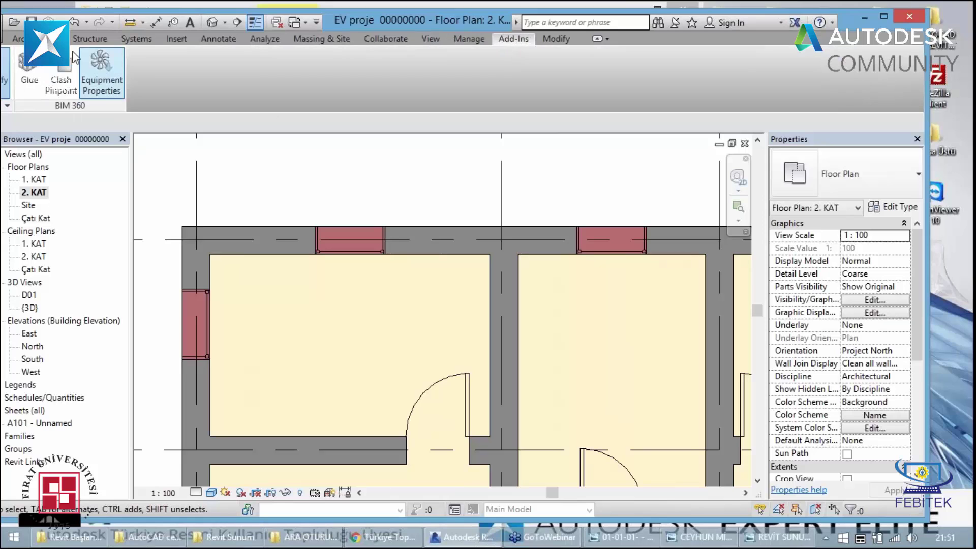
# Cycle through the Systems, Annotate, Analyze, Massing and Collaborate tools, ending on View
pyautogui.click(151, 45)
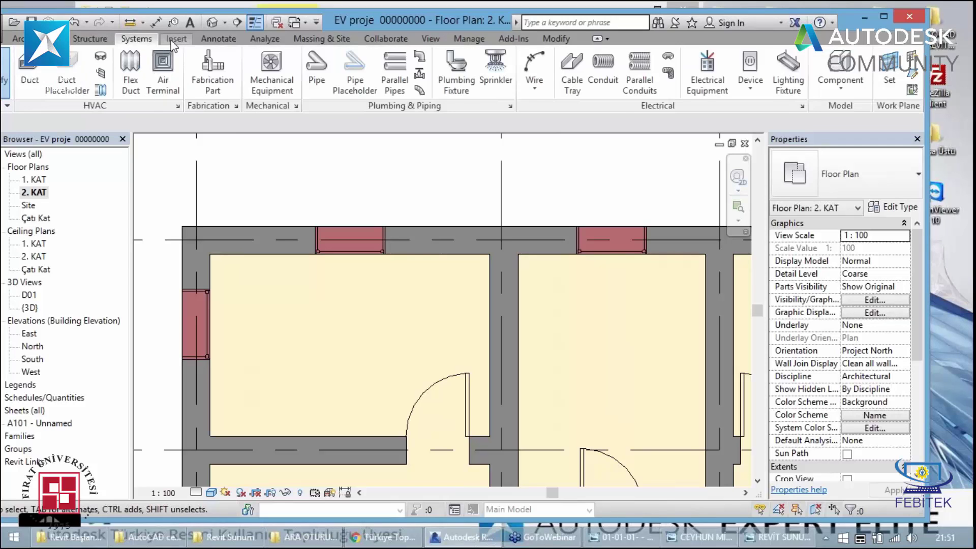
pyautogui.click(208, 41)
pyautogui.click(263, 41)
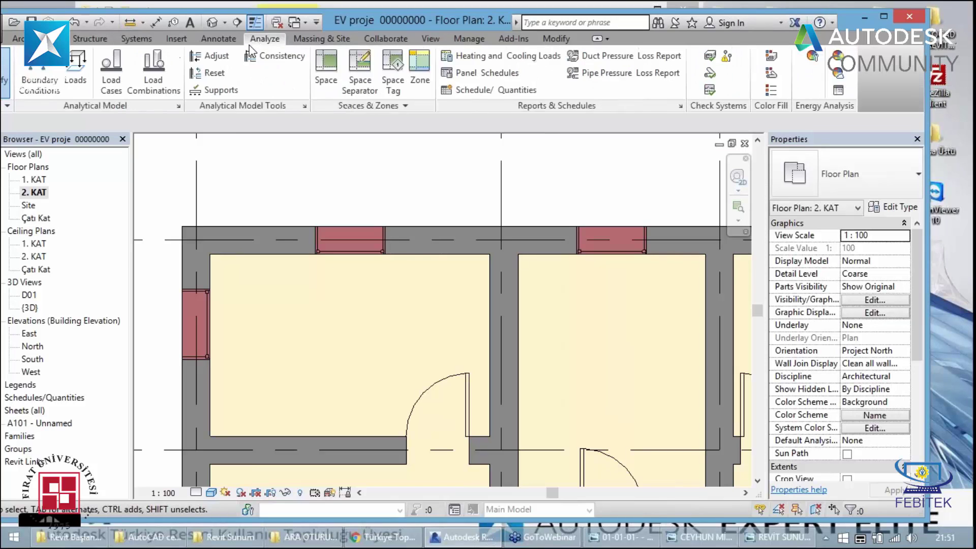
pyautogui.click(296, 41)
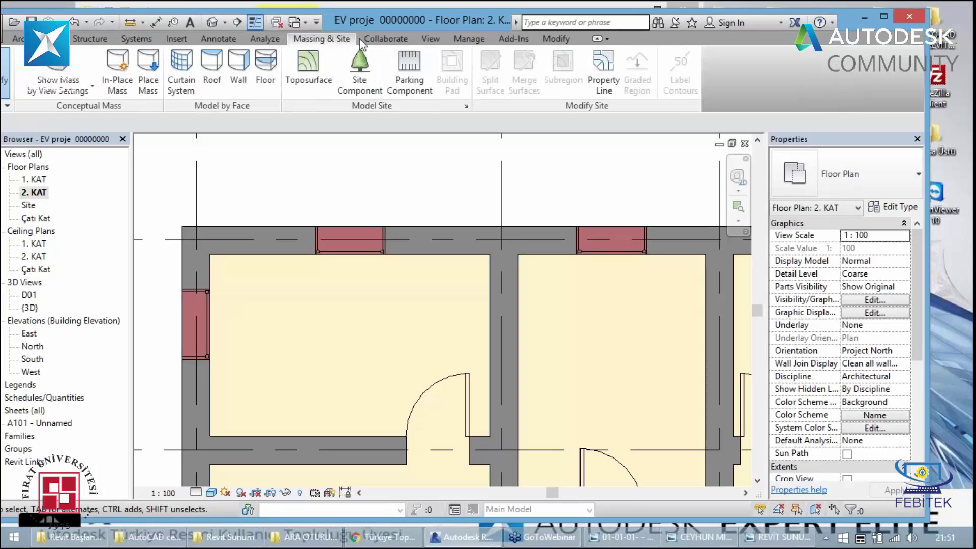
pyautogui.click(370, 38)
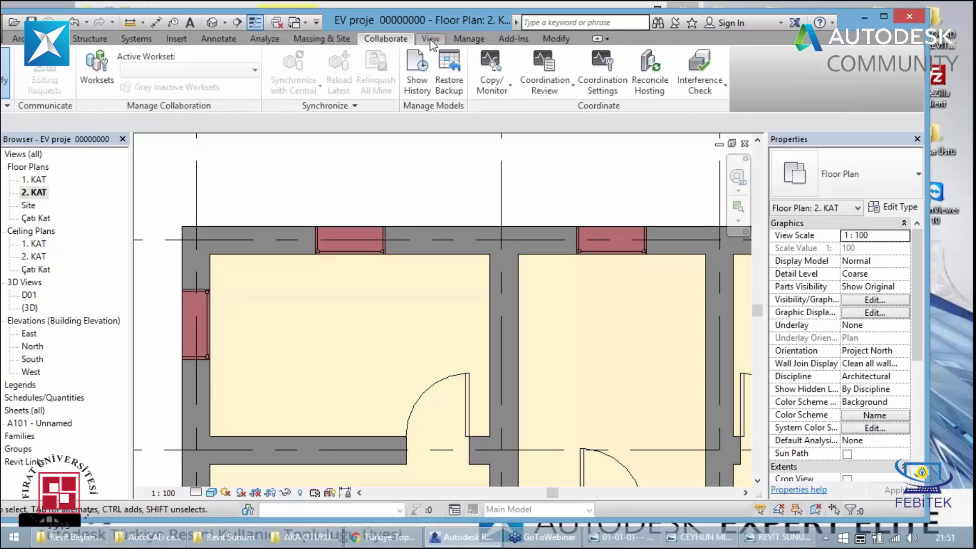
pyautogui.click(431, 40)
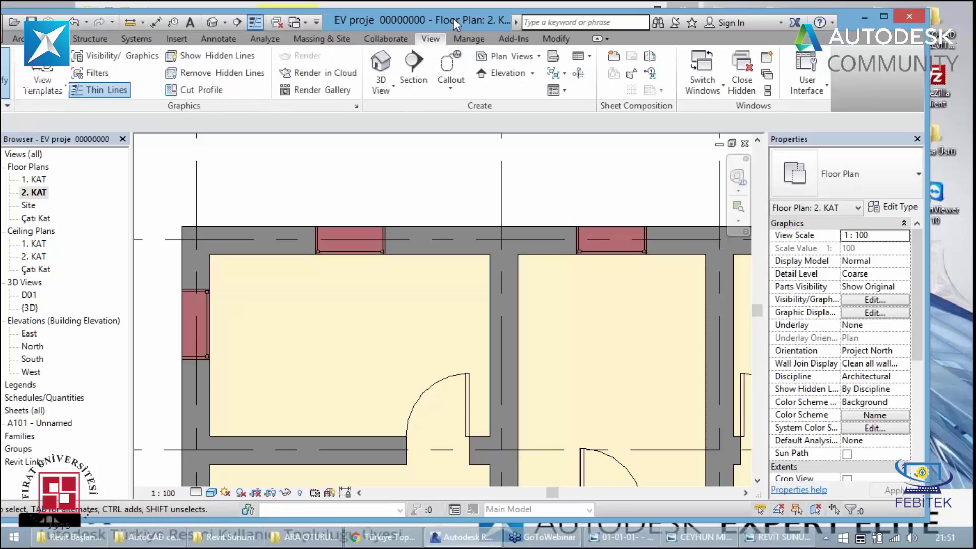
pyautogui.moveTo(454, 19)
pyautogui.mouseDown()
pyautogui.moveTo(286, 12)
pyautogui.moveTo(452, 10)
pyautogui.mouseUp()
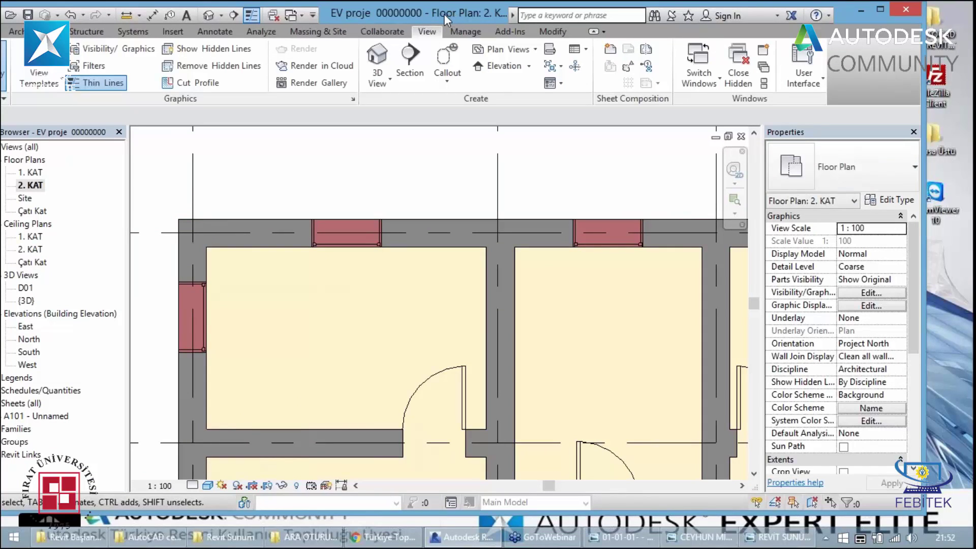
pyautogui.moveTo(444, 14); pyautogui.dragTo(438, 11)
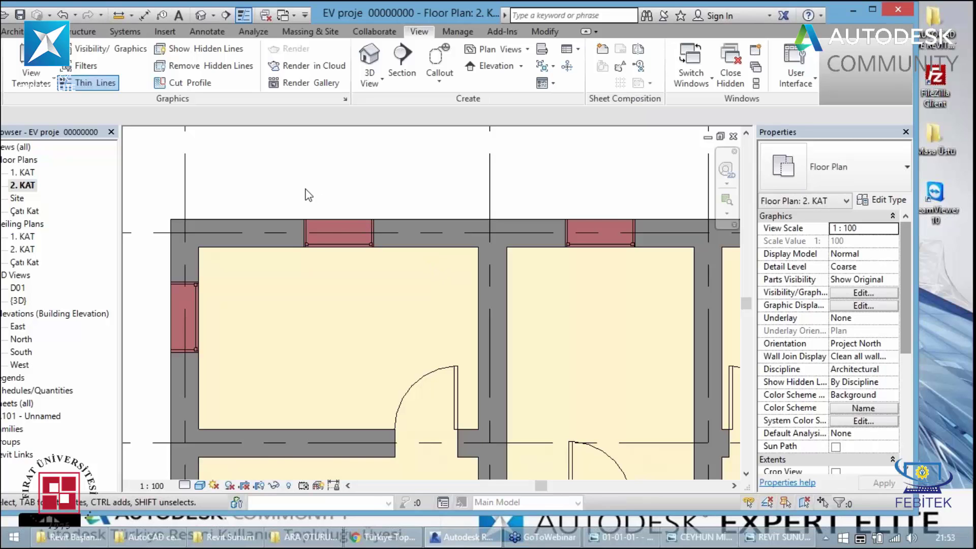
pyautogui.scroll(-1, 309, 195)
pyautogui.scroll(-1, 306, 190)
pyautogui.scroll(-1, 304, 183)
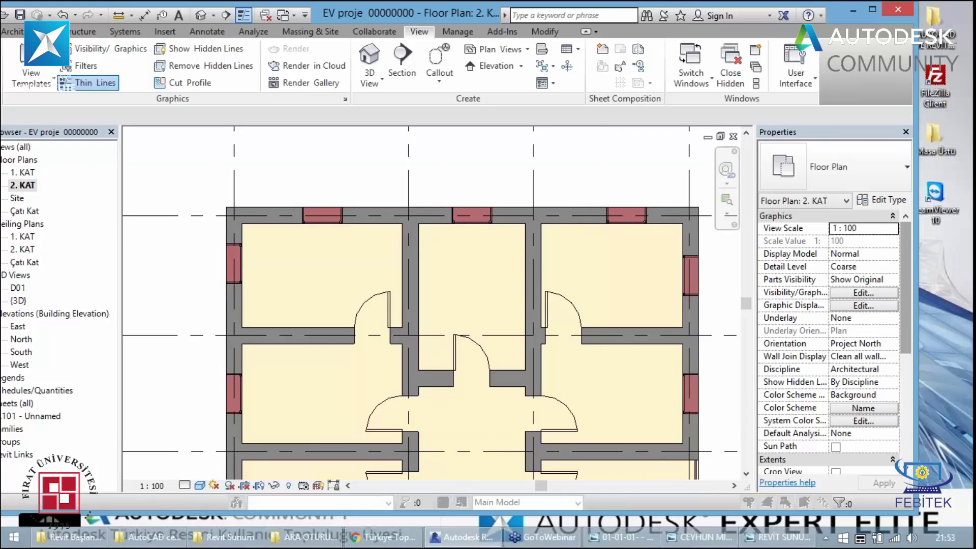
pyautogui.press('v')
pyautogui.press('g')
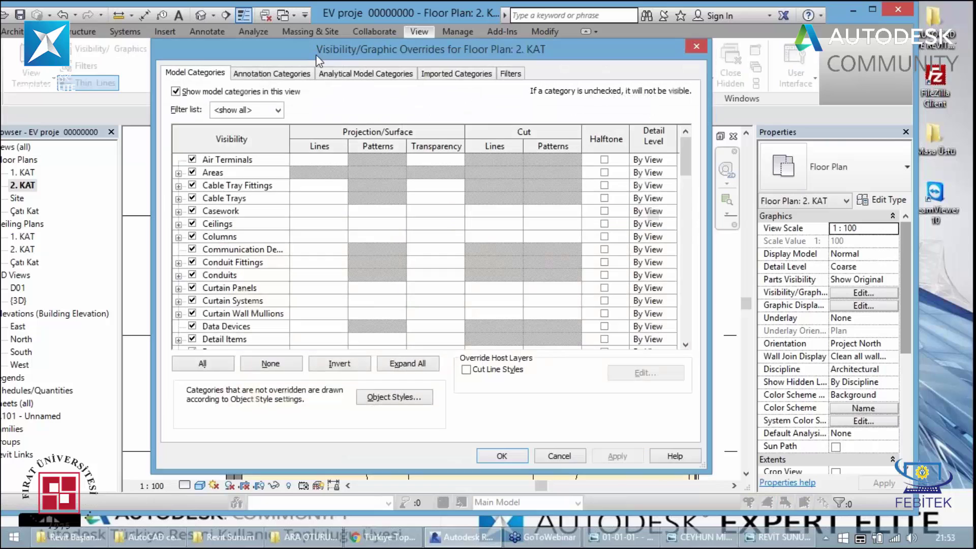
pyautogui.moveTo(316, 54)
pyautogui.mouseDown()
pyautogui.moveTo(98, 89)
pyautogui.moveTo(170, 55)
pyautogui.mouseUp()
pyautogui.click(299, 112)
pyautogui.click(167, 82)
pyautogui.click(60, 79)
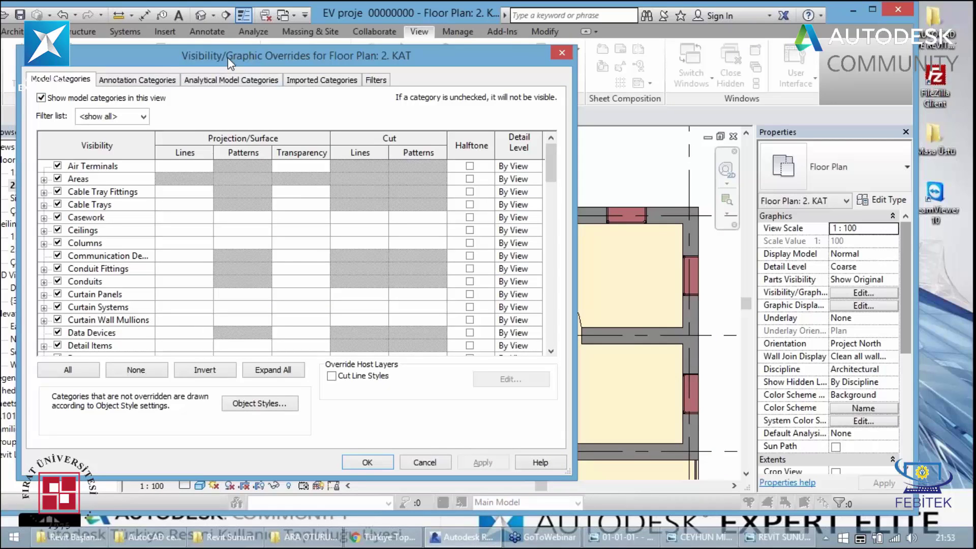
pyautogui.moveTo(228, 63); pyautogui.dragTo(23, 60)
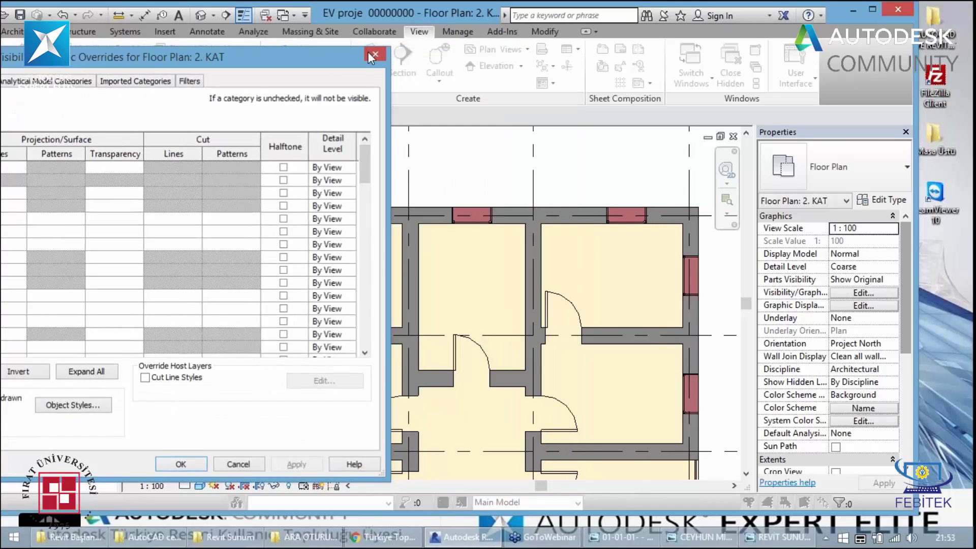
pyautogui.click(374, 55)
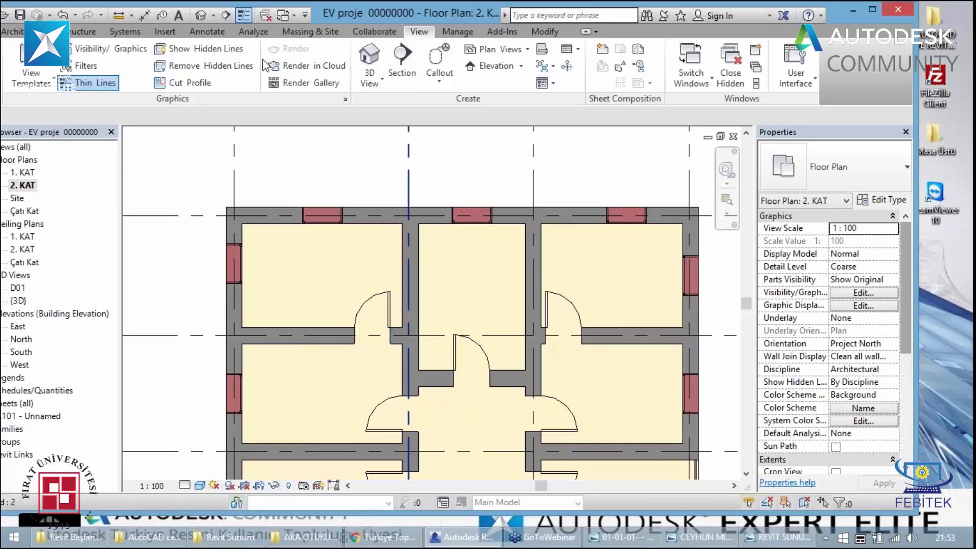
# Place a two-corner rectangular opening in the left interior wall, then begin a Camera view
pyautogui.click(386, 308)
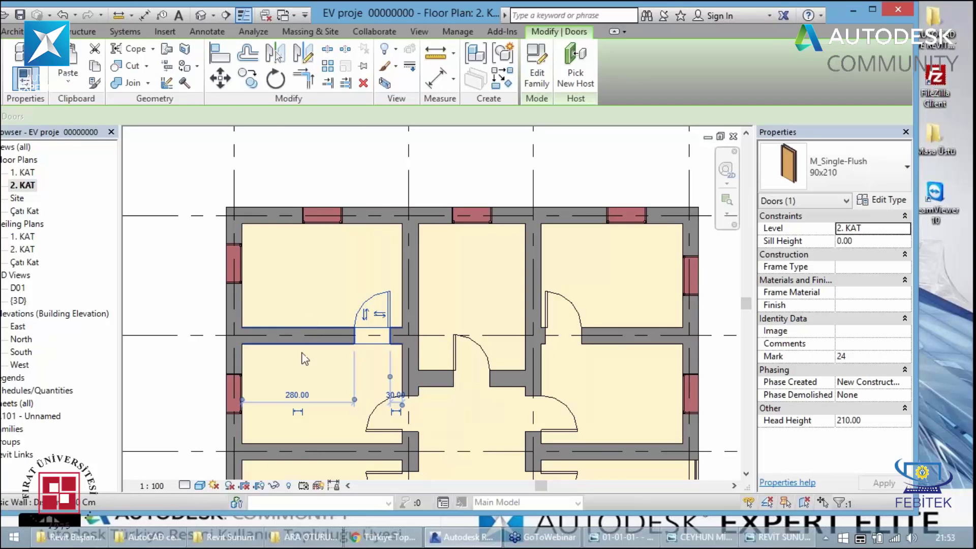
pyautogui.click(338, 393)
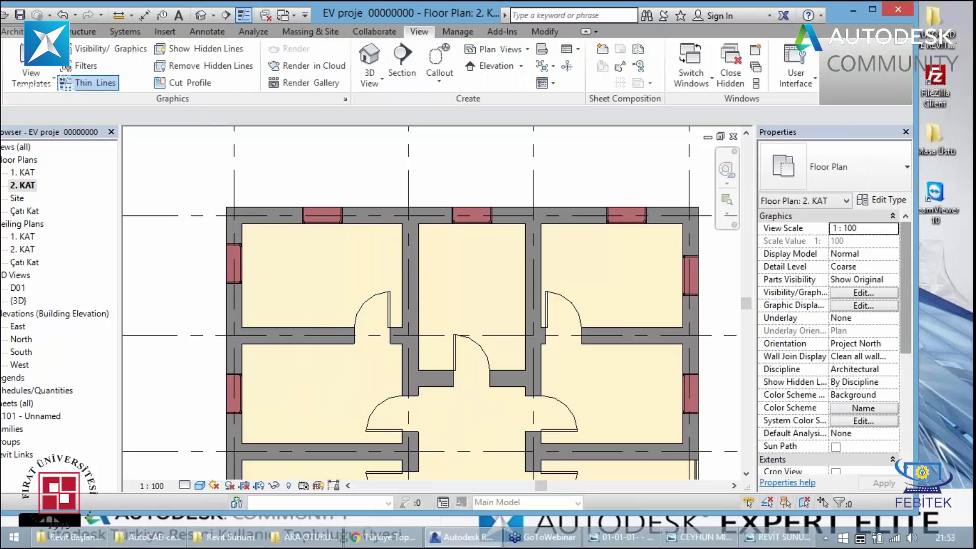
pyautogui.click(31, 31)
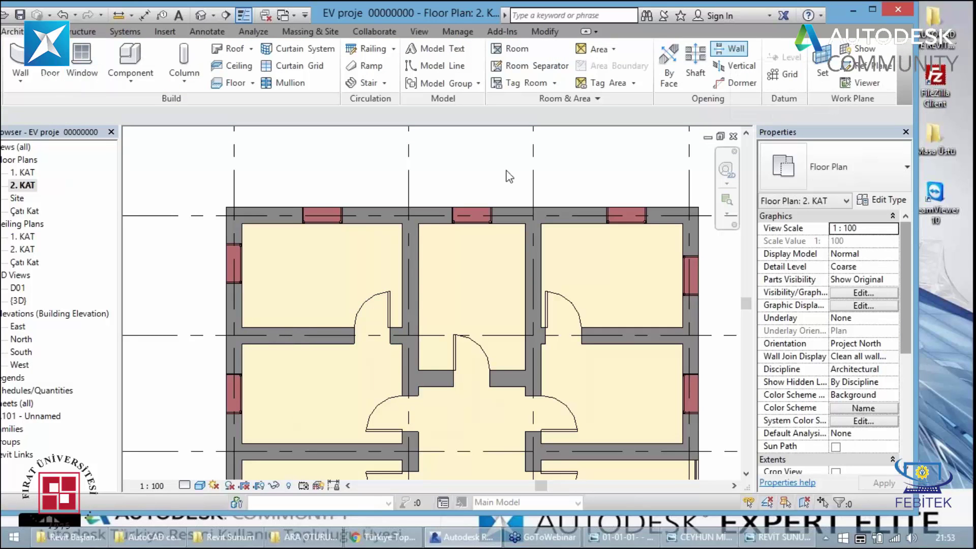
pyautogui.click(729, 48)
pyautogui.click(310, 331)
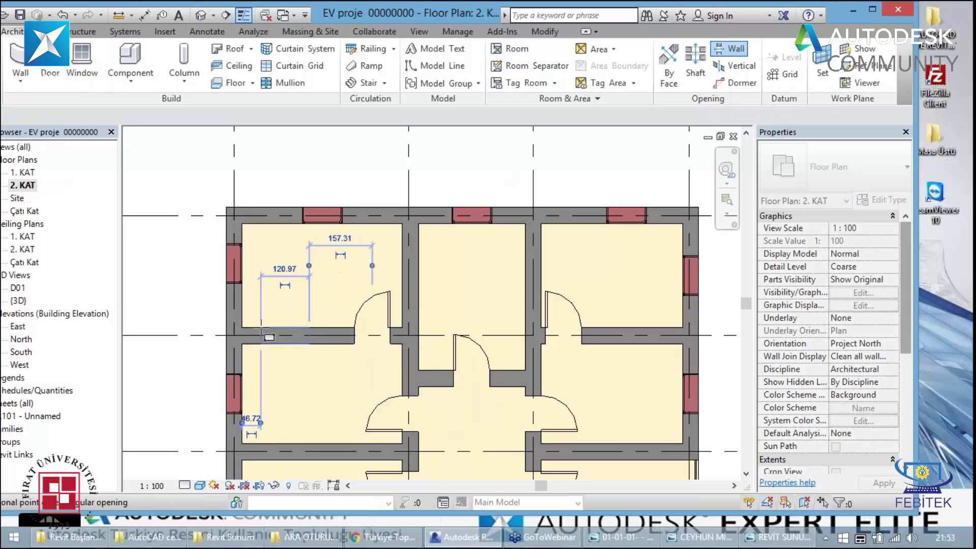
pyautogui.click(267, 347)
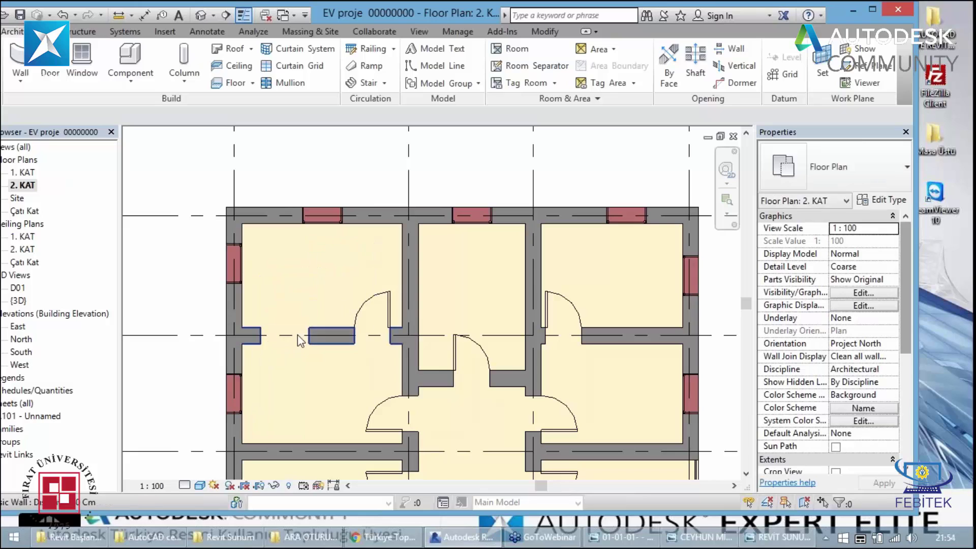
pyautogui.click(214, 18)
pyautogui.click(224, 48)
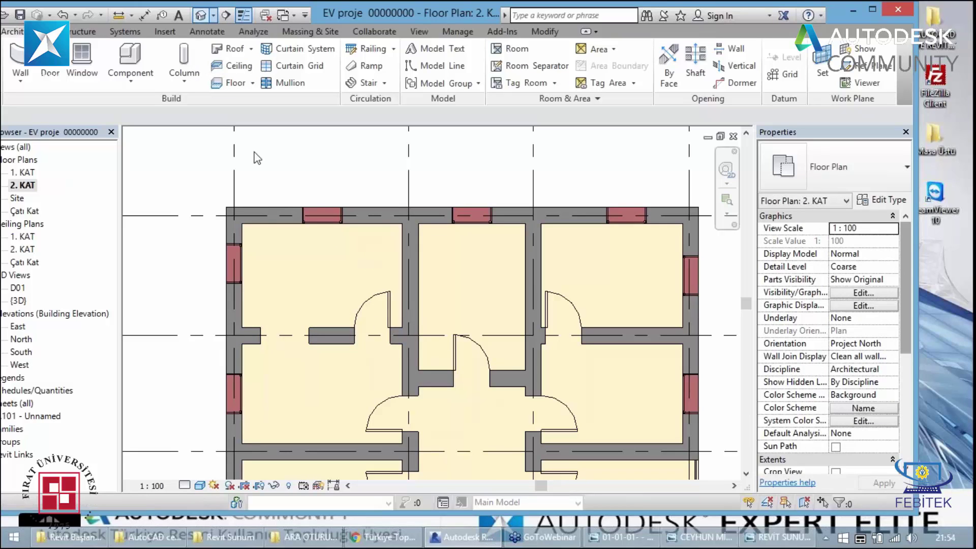
# Place a camera in the room corner aimed at the new opening, creating 3D View 1
pyautogui.click(254, 235)
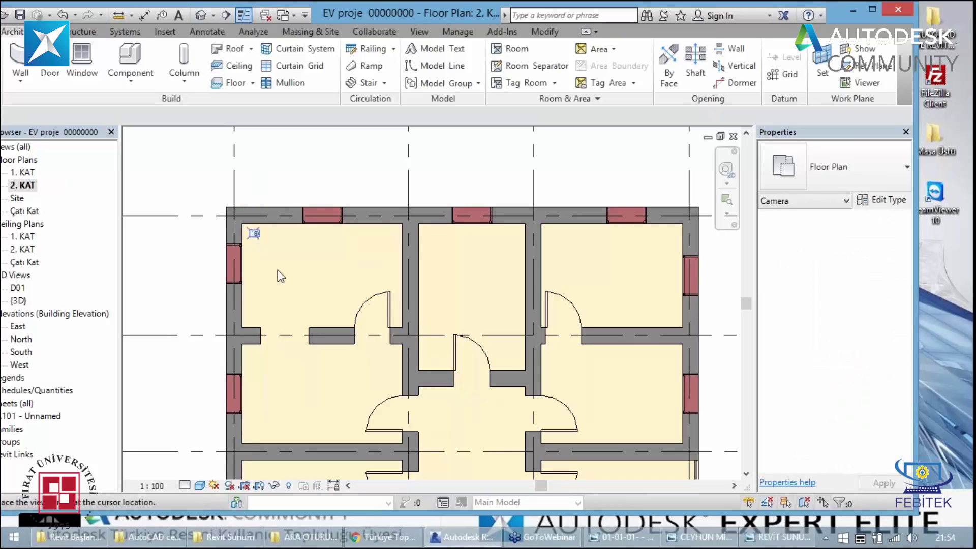
pyautogui.click(307, 304)
pyautogui.click(309, 310)
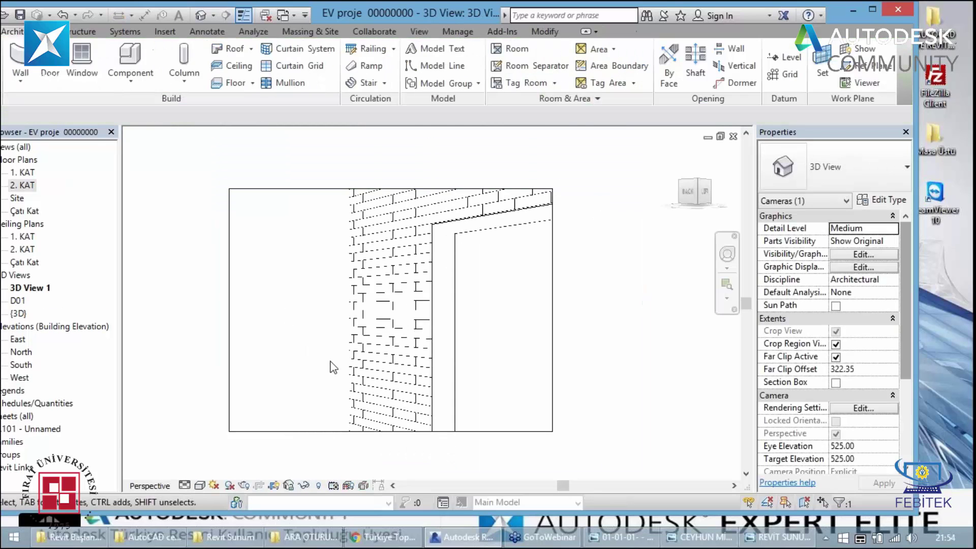
pyautogui.scroll(-2, 333, 367)
# Enlarge the camera view's crop region outward to the right, top, bottom and left
pyautogui.click(478, 335)
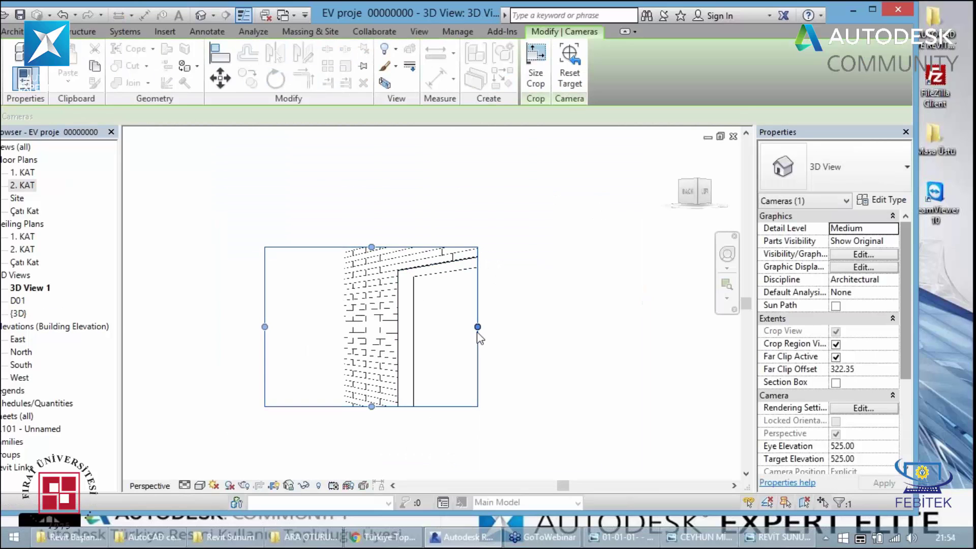
pyautogui.moveTo(478, 327); pyautogui.dragTo(587, 327)
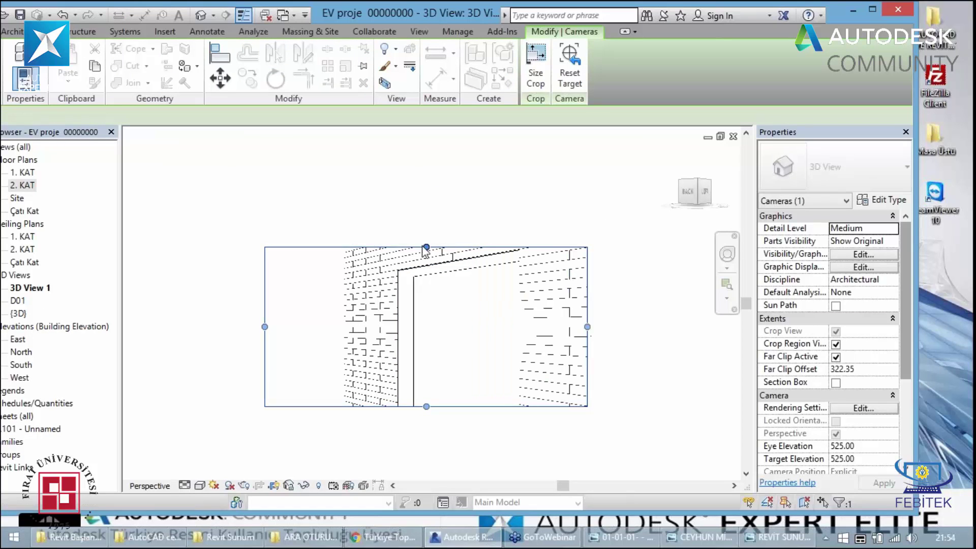
pyautogui.moveTo(426, 248); pyautogui.dragTo(426, 174)
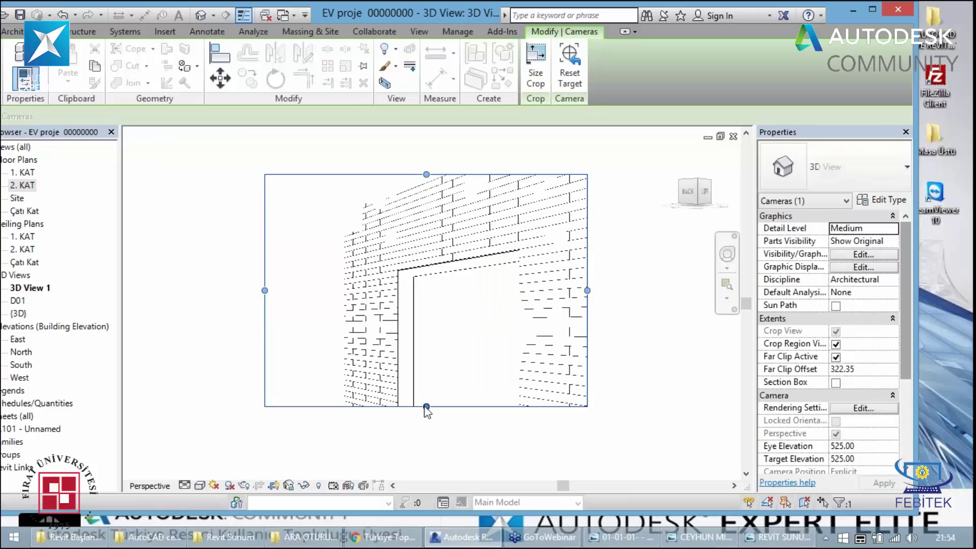
pyautogui.moveTo(422, 429); pyautogui.dragTo(425, 465)
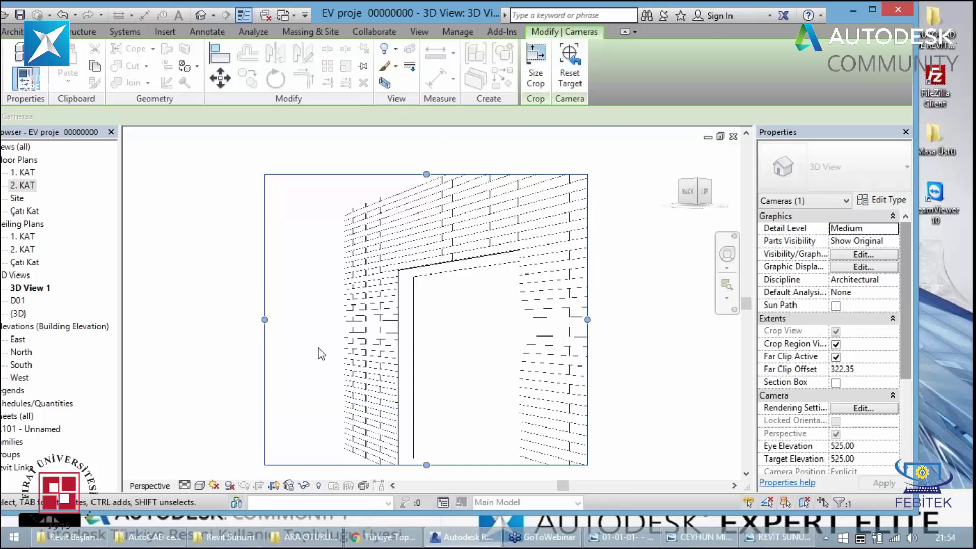
pyautogui.moveTo(262, 319); pyautogui.dragTo(165, 320)
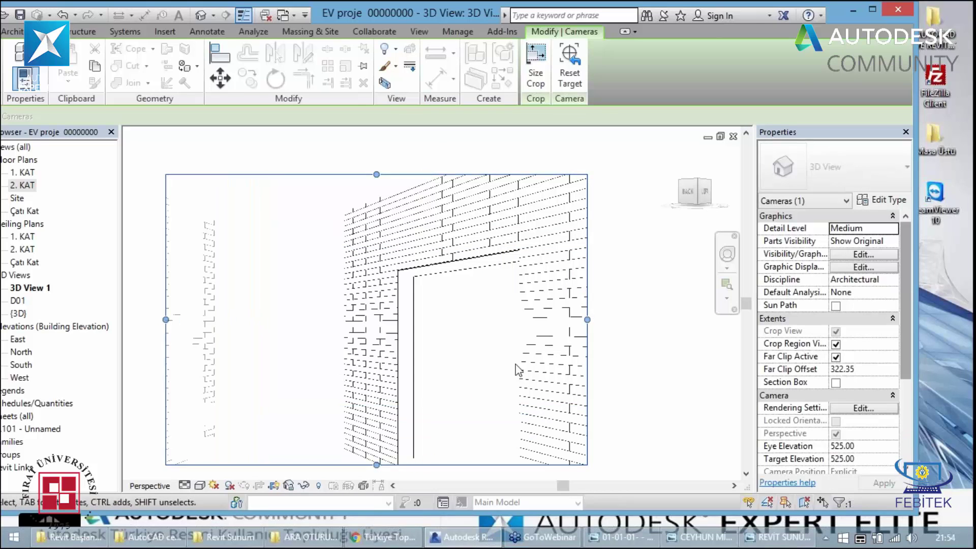
pyautogui.moveTo(588, 319); pyautogui.dragTo(613, 320)
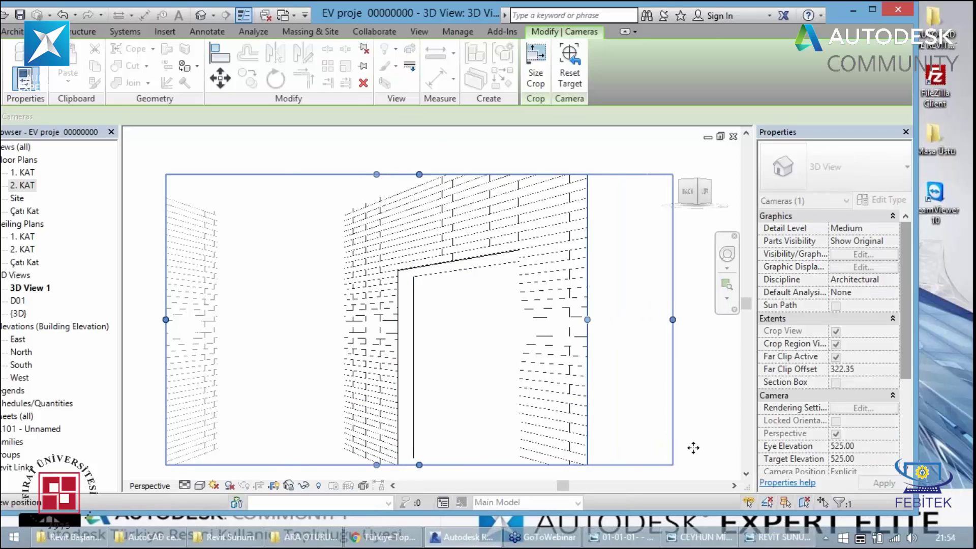
pyautogui.moveTo(615, 320); pyautogui.dragTo(697, 447)
# Set the camera view's visual style to Consistent Colors and widen the crop to show the right wall
pyautogui.click(200, 485)
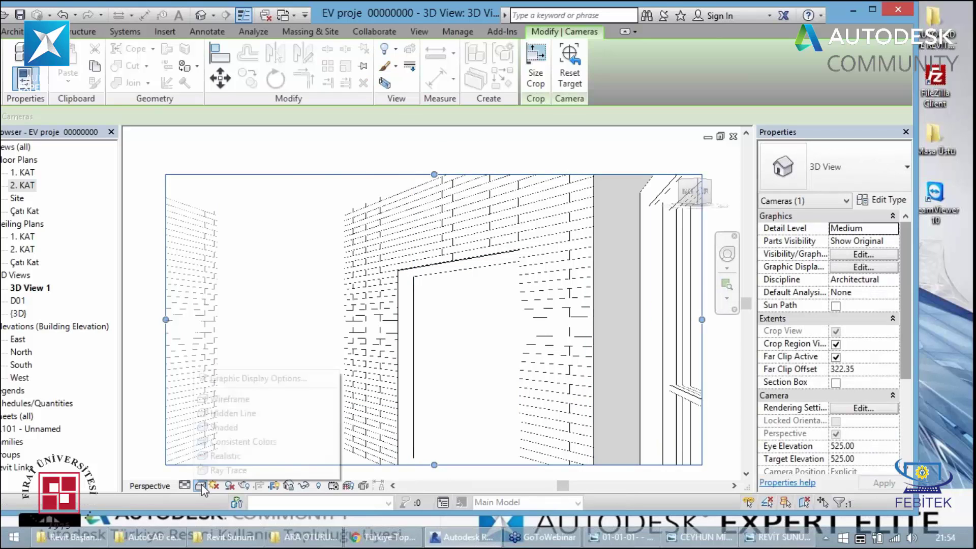
pyautogui.click(226, 439)
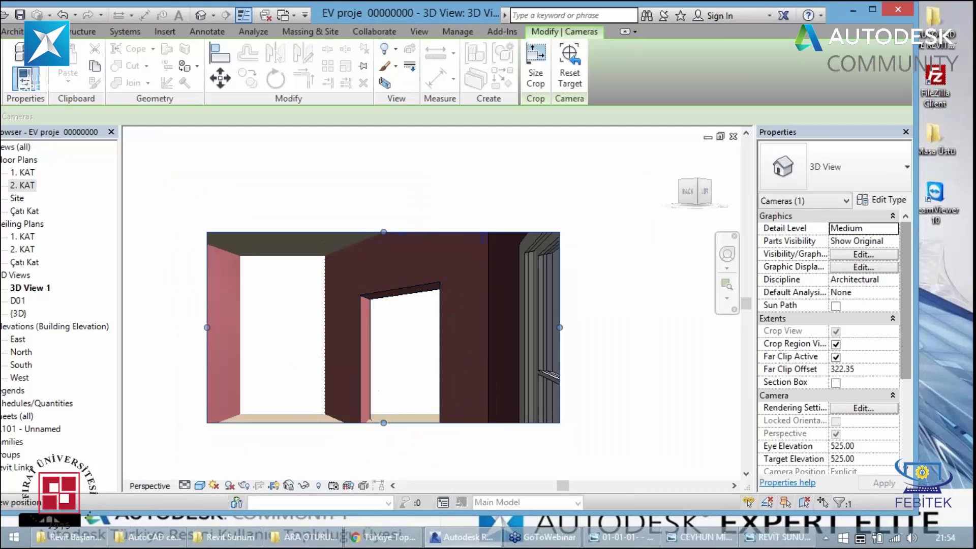
pyautogui.moveTo(384, 422); pyautogui.dragTo(383, 459)
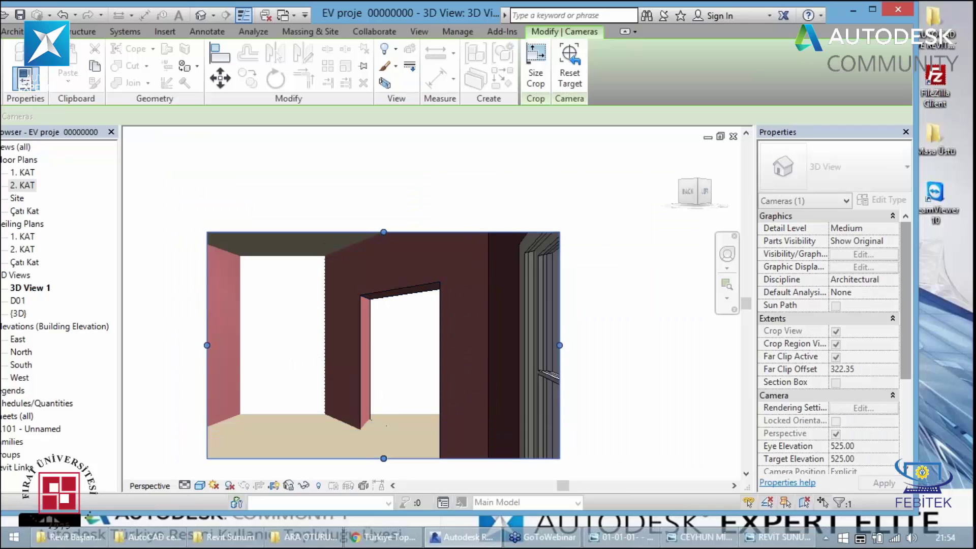
pyautogui.moveTo(560, 345); pyautogui.dragTo(615, 346)
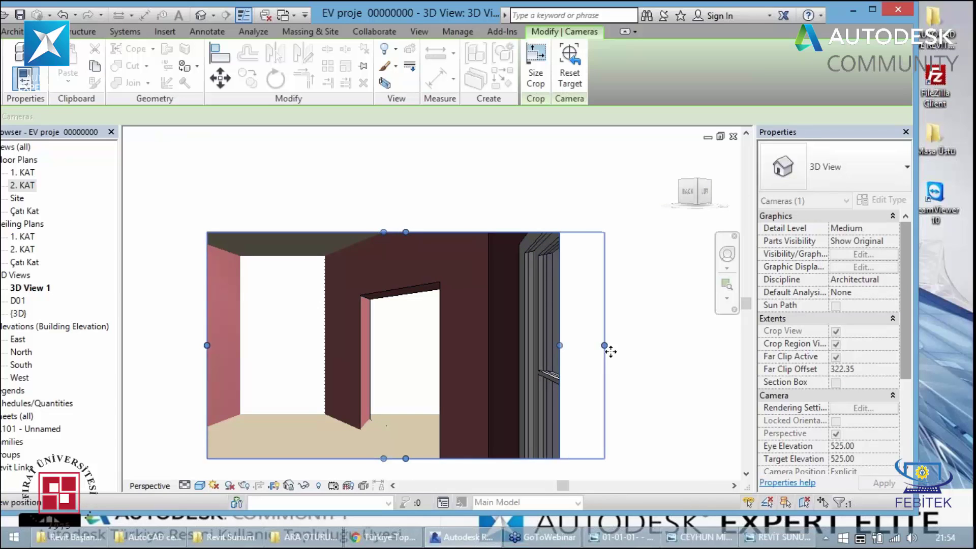
pyautogui.click(28, 173)
# Reopen the 2. KAT floor plan by way of 1. KAT, with the camera deselected
pyautogui.doubleClick(29, 174)
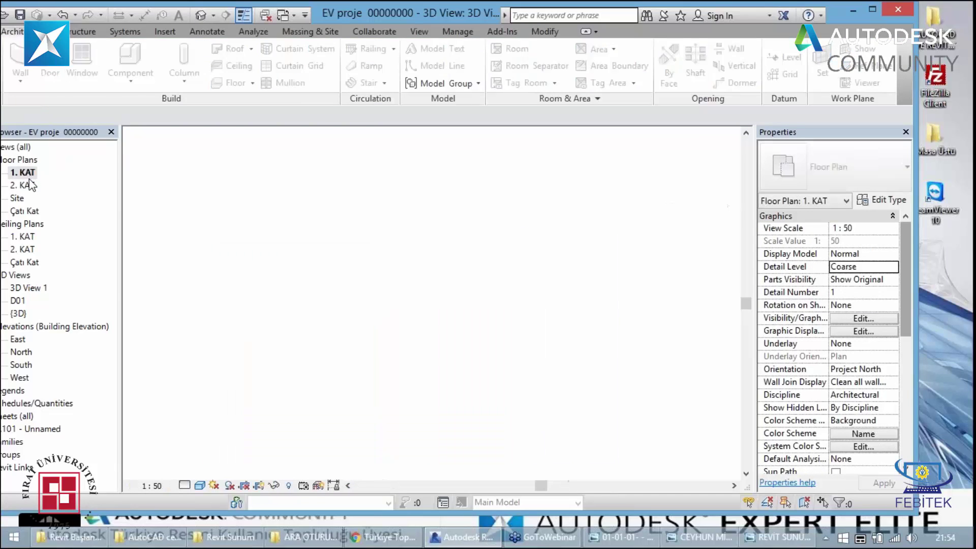
pyautogui.doubleClick(29, 183)
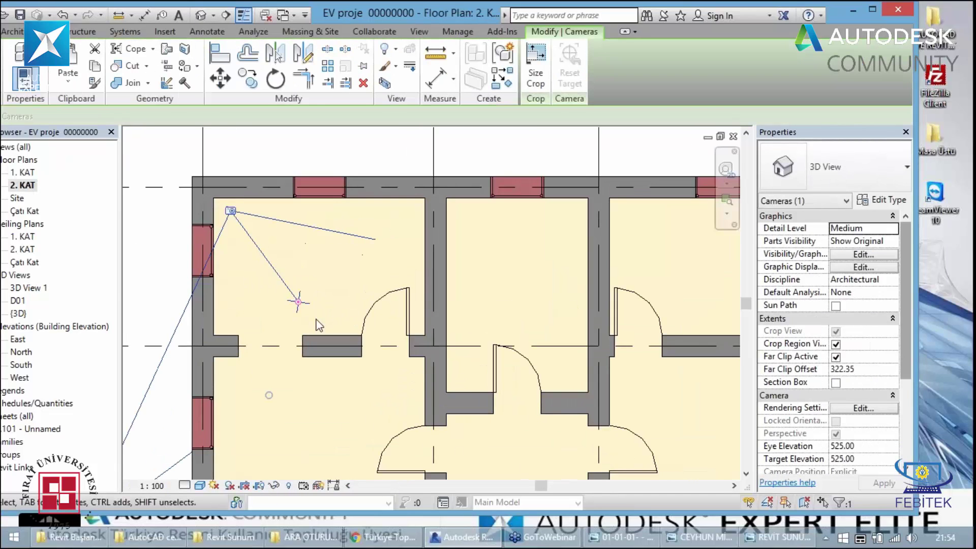
pyautogui.press('Escape')
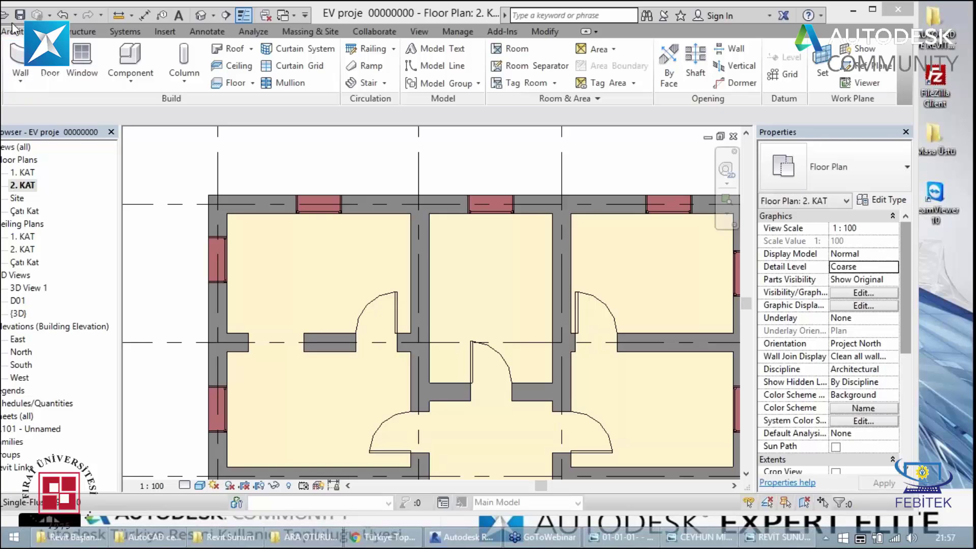
pyautogui.click(376, 12)
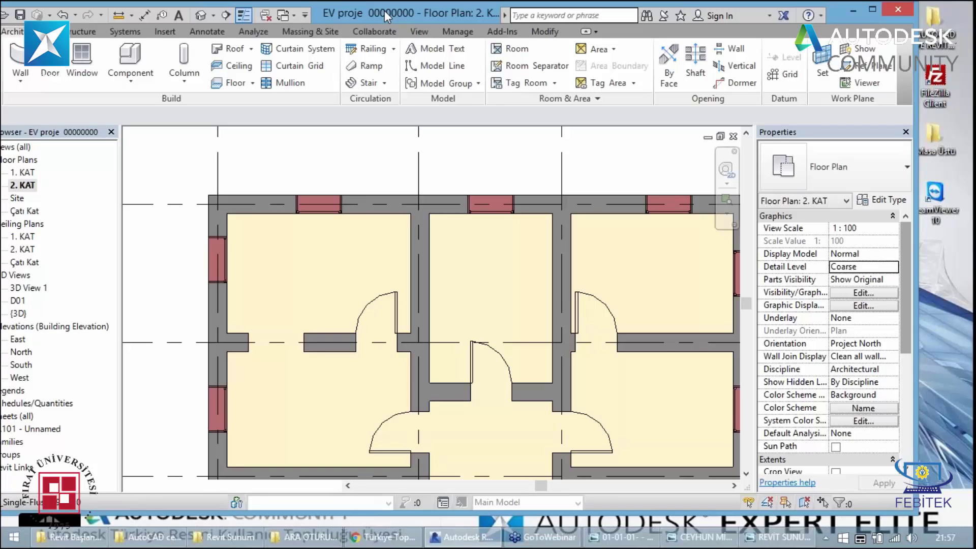
pyautogui.moveTo(384, 10); pyautogui.dragTo(434, 18)
pyautogui.click(28, 21)
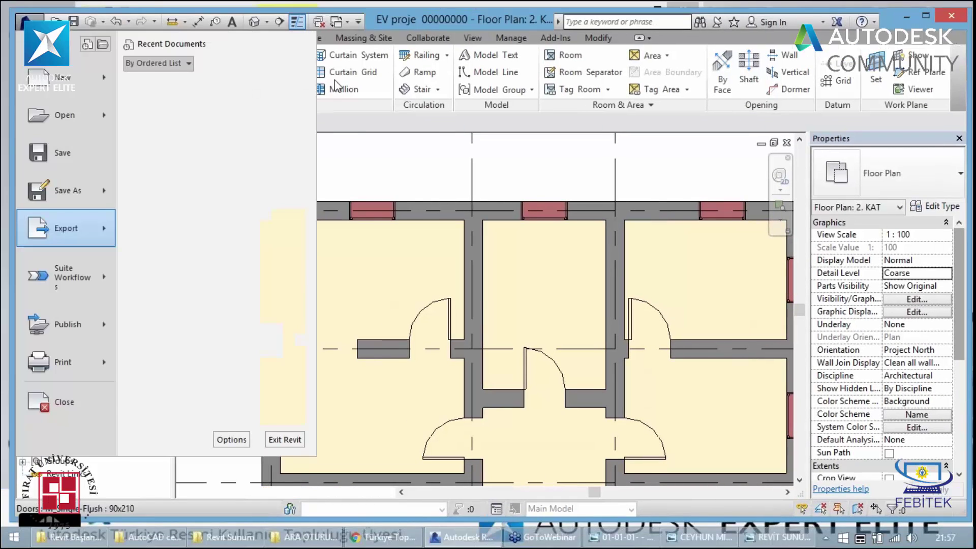
pyautogui.click(335, 86)
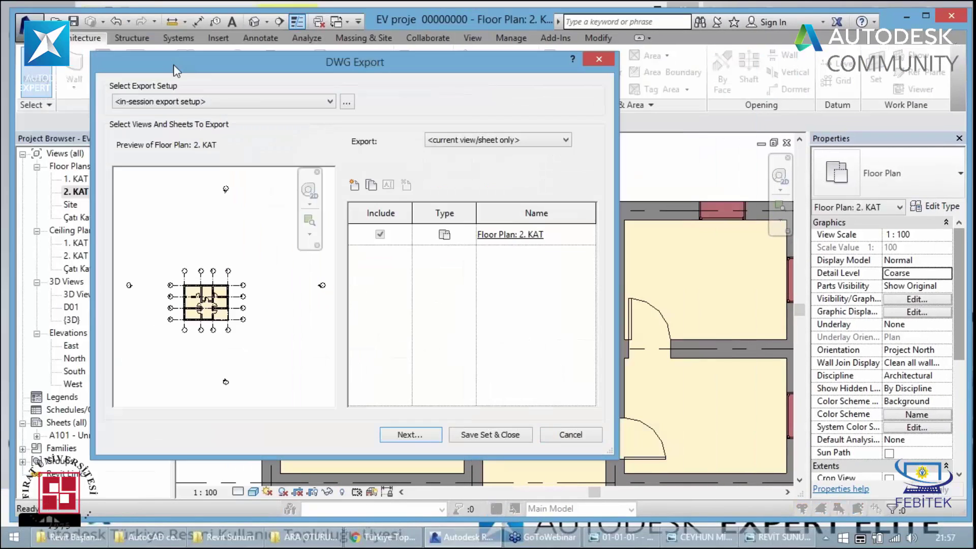
pyautogui.moveTo(173, 69); pyautogui.dragTo(153, 70)
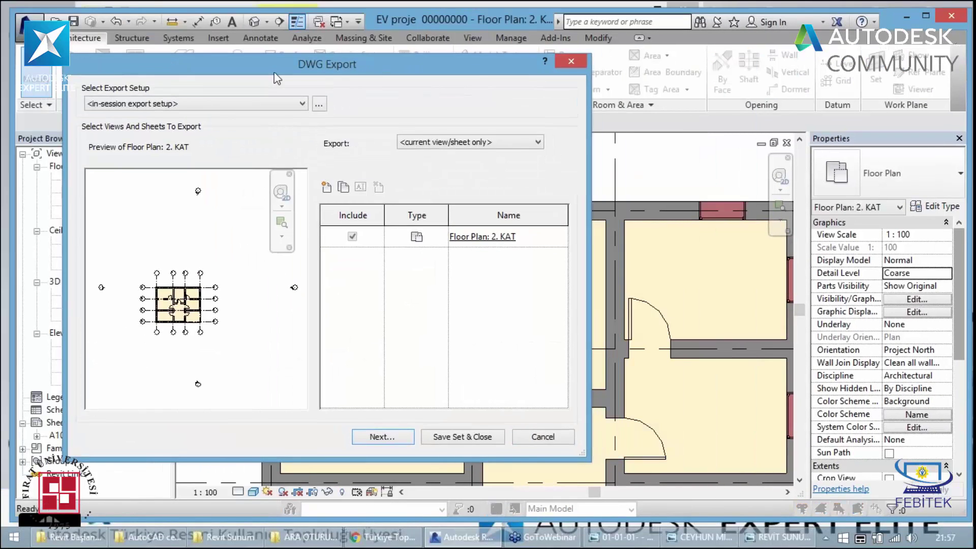
pyautogui.moveTo(457, 64); pyautogui.dragTo(249, 64)
pyautogui.click(370, 62)
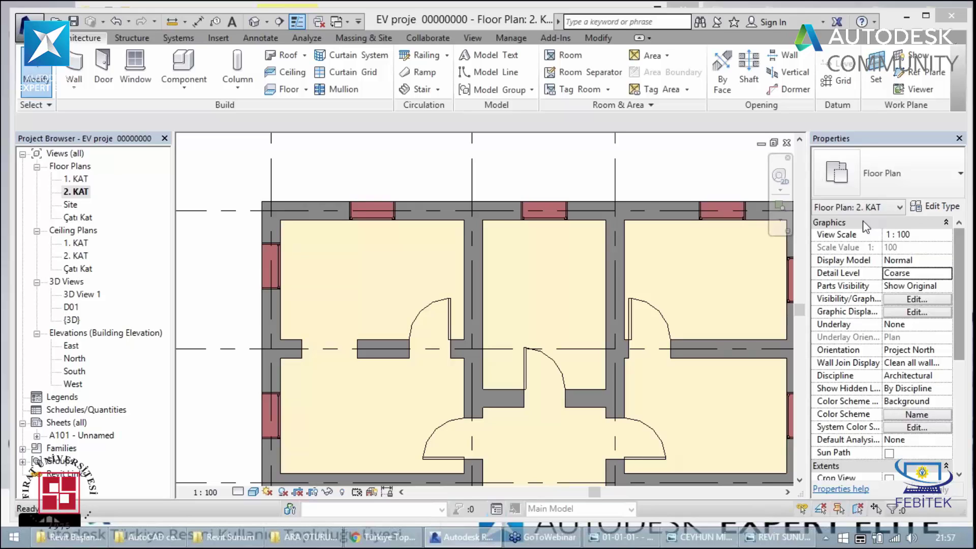
# Select all M_Casement 3x3 with Trim 100x190 instances, then just the left-wall window to view its properties
pyautogui.rightClick(281, 281)
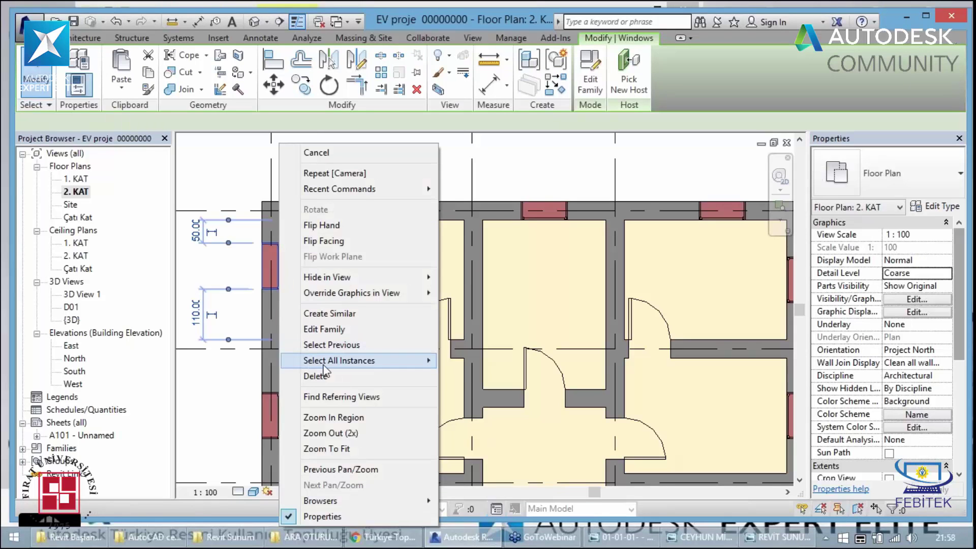
pyautogui.moveTo(338, 360)
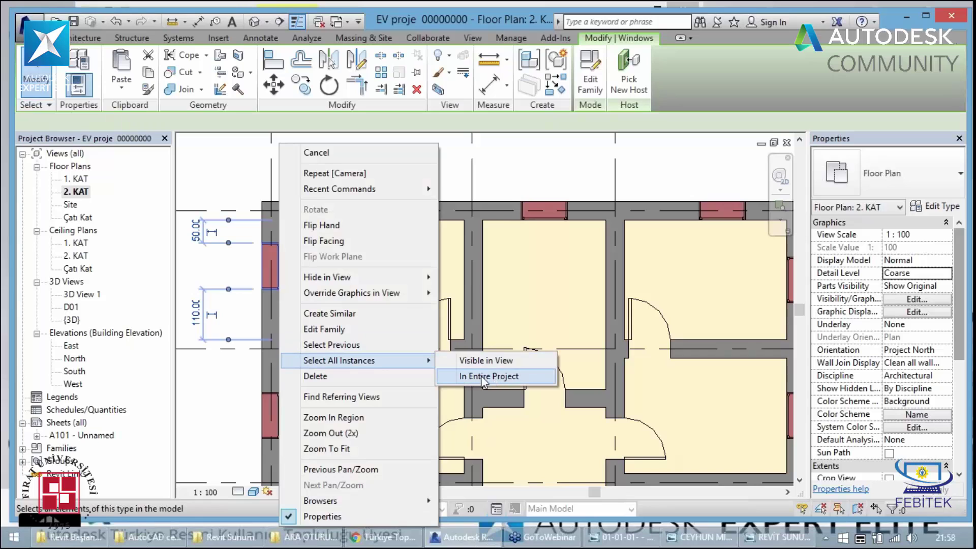
pyautogui.click(557, 168)
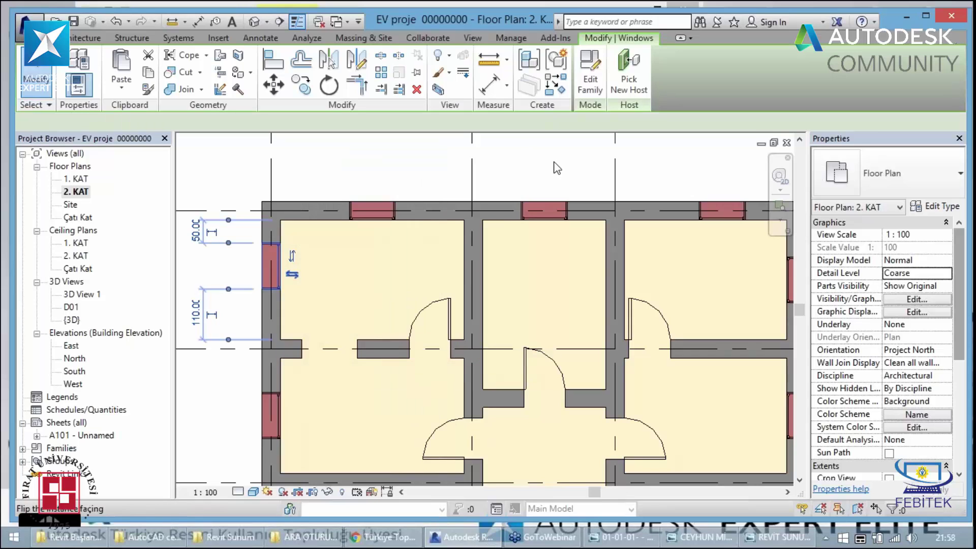
pyautogui.click(276, 275)
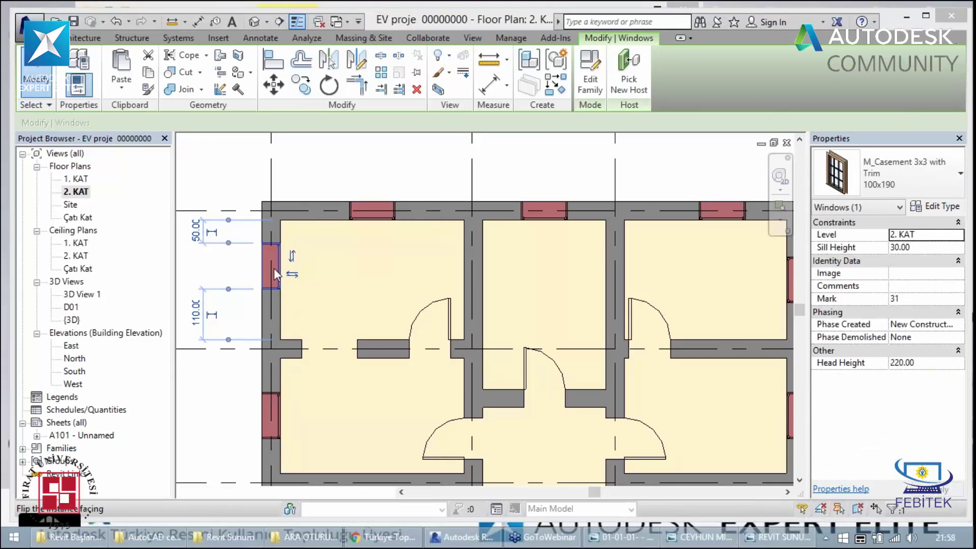
pyautogui.click(276, 275)
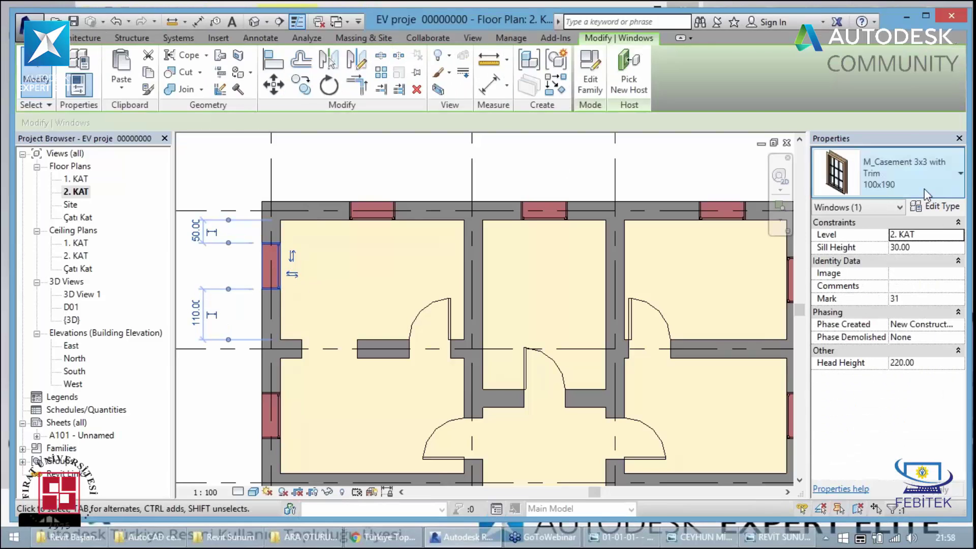